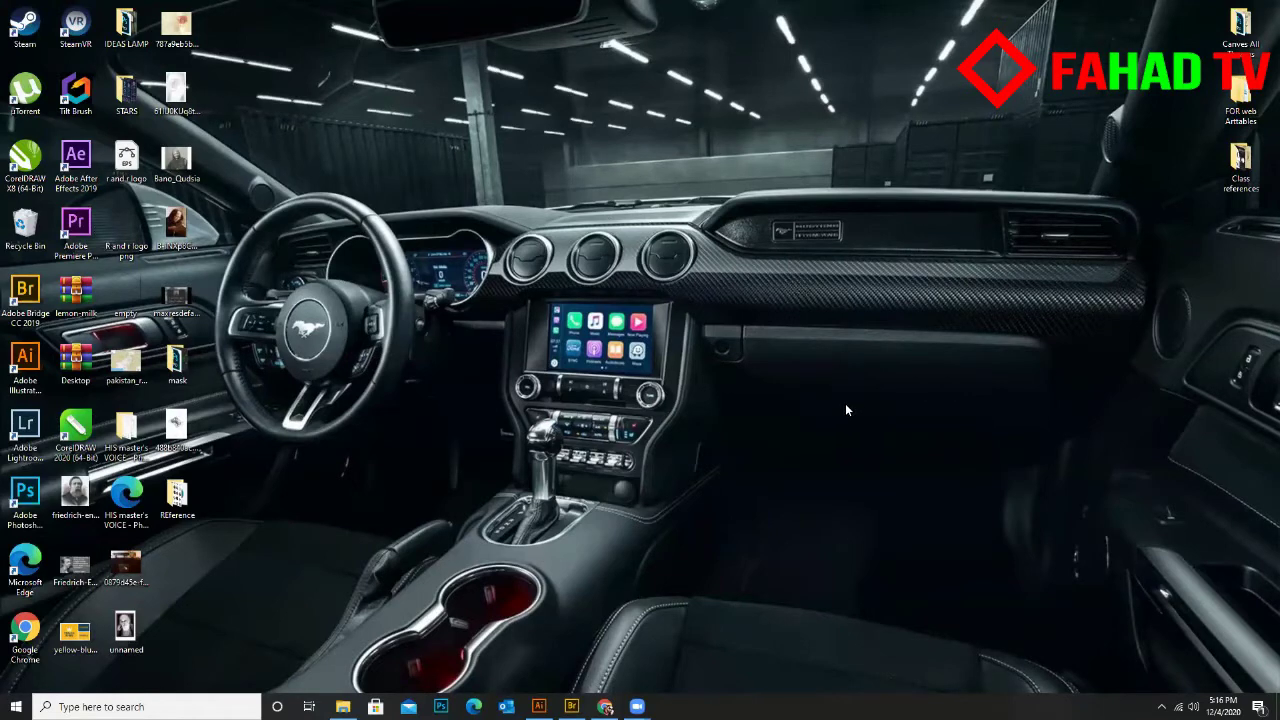
right_click(662, 396)
click(709, 434)
right_click(676, 327)
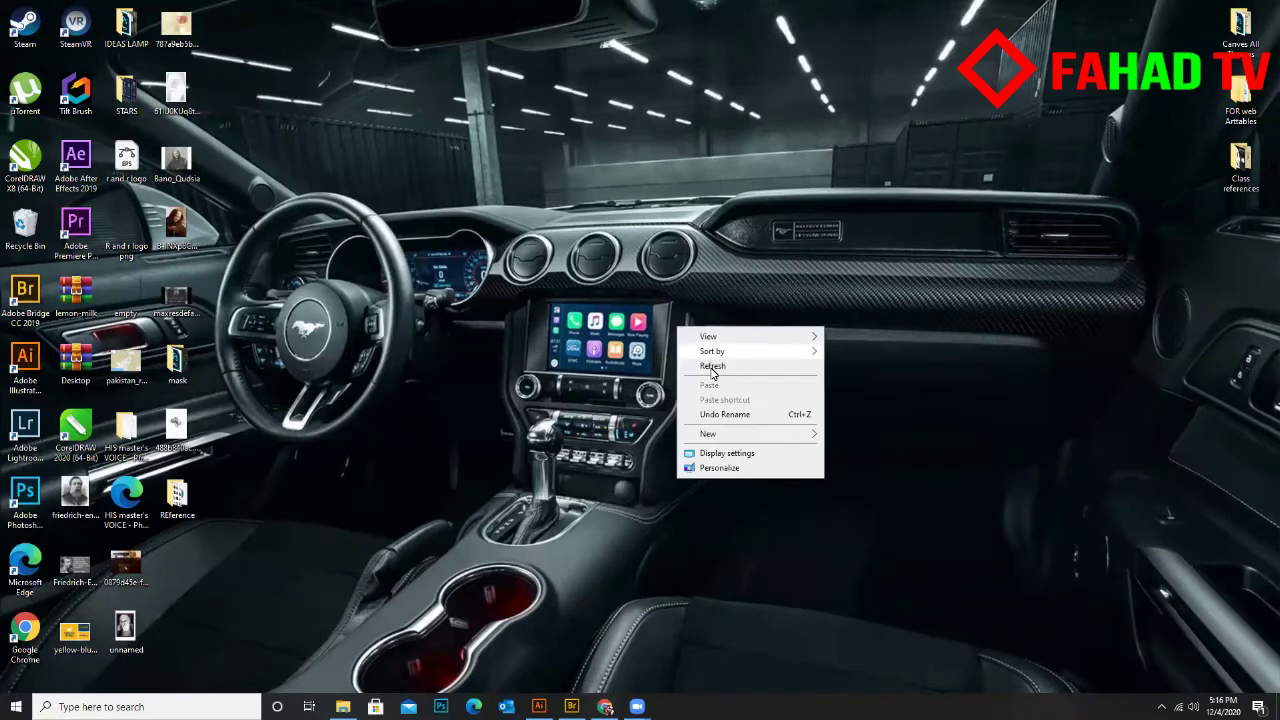
click(712, 366)
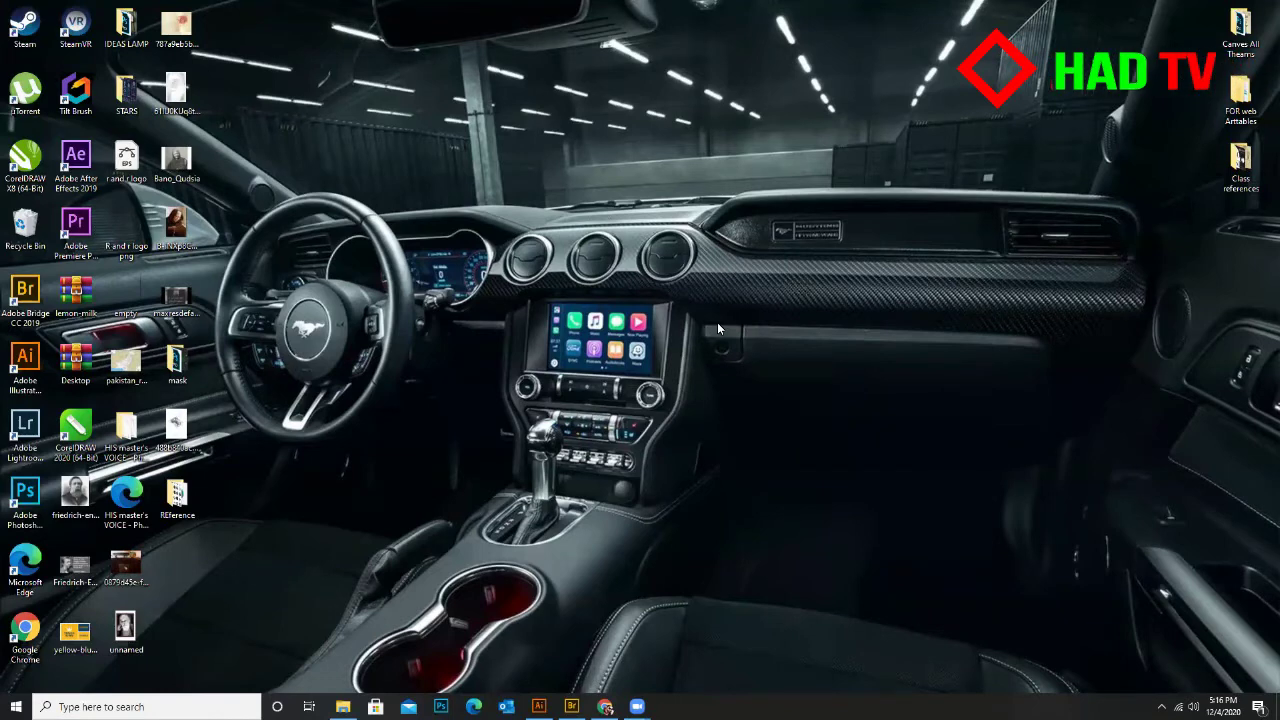
right_click(505, 497)
click(540, 535)
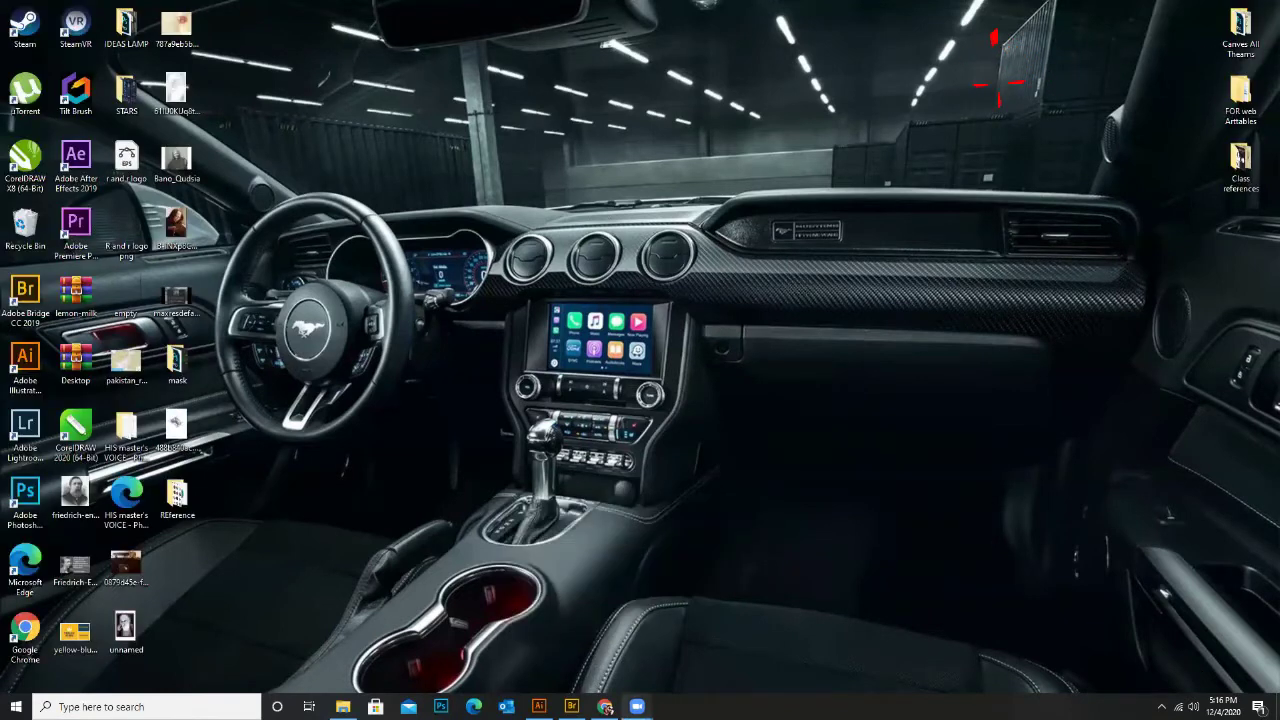
Switch to Illustrator and create a 1080 x 1080 px document named "lacture no 3"
mouse_move(605, 706)
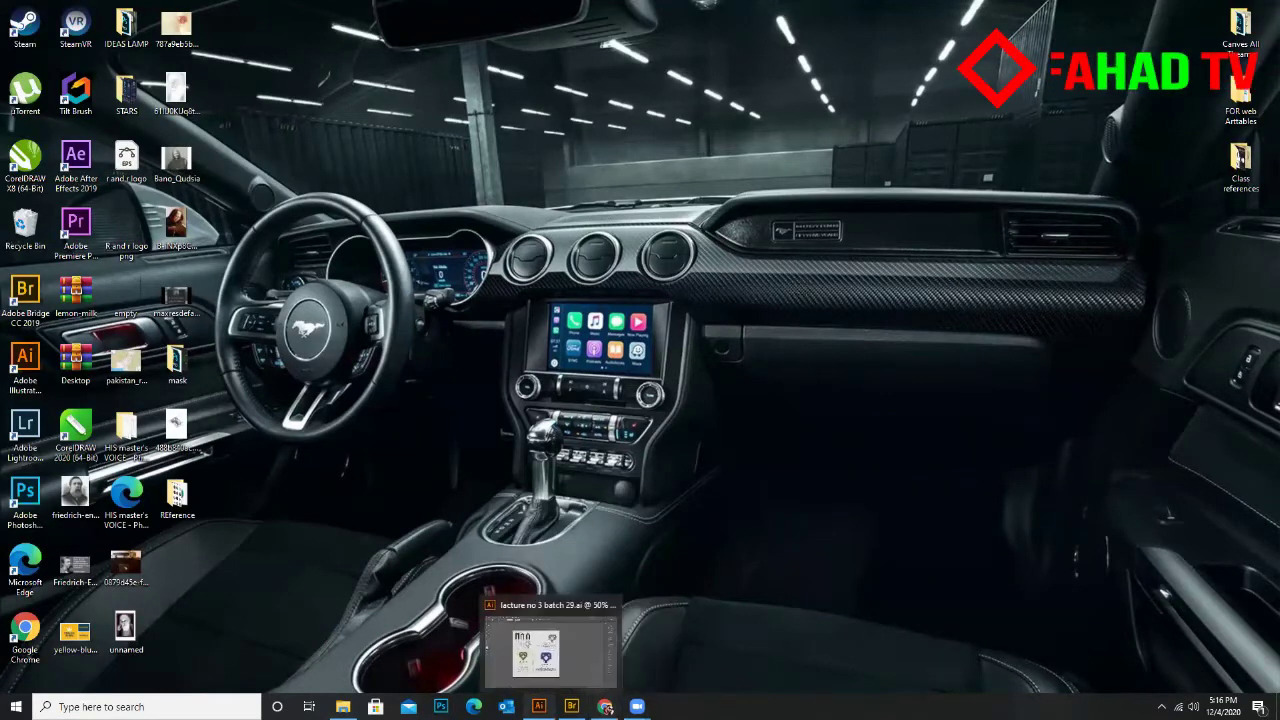
click(539, 706)
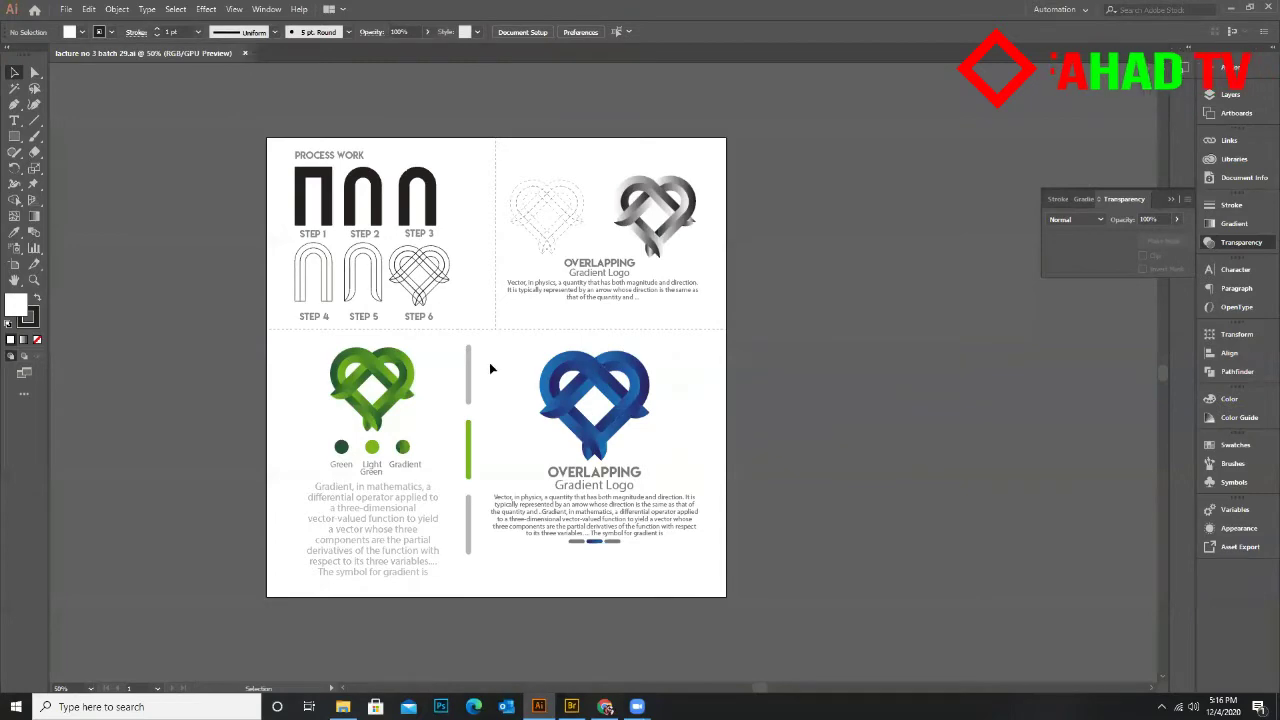
click(64, 9)
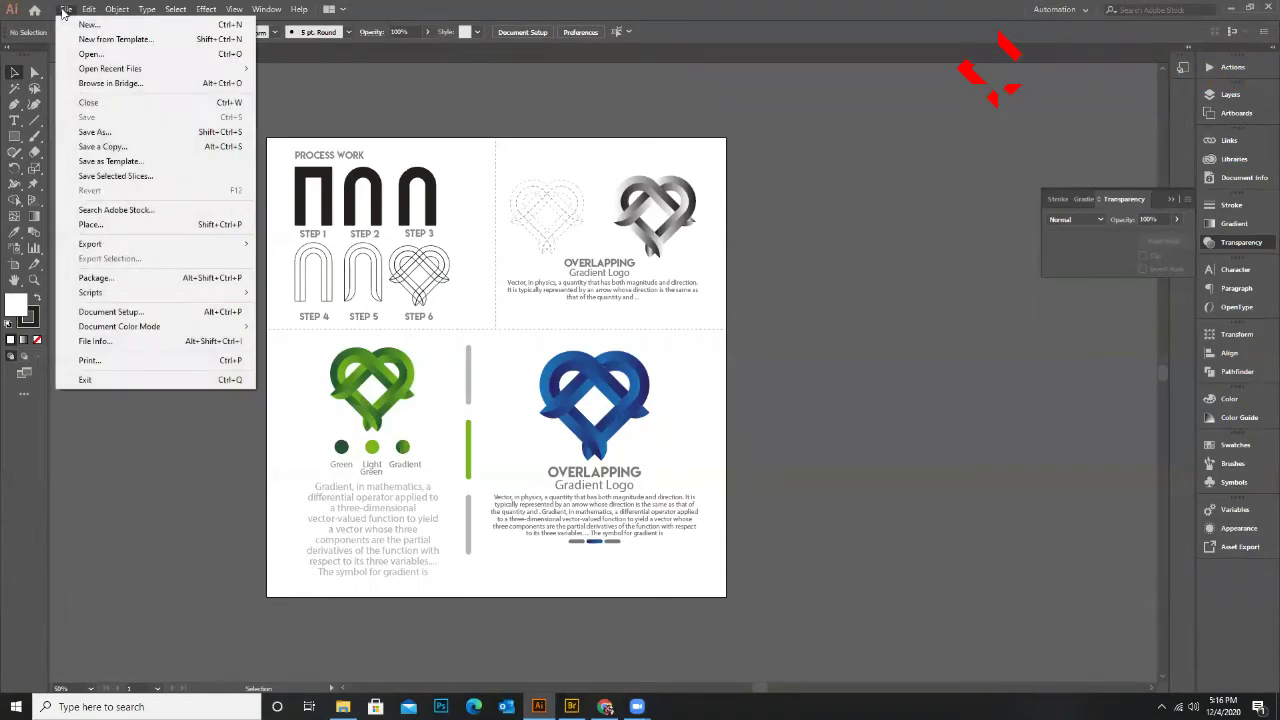
click(82, 24)
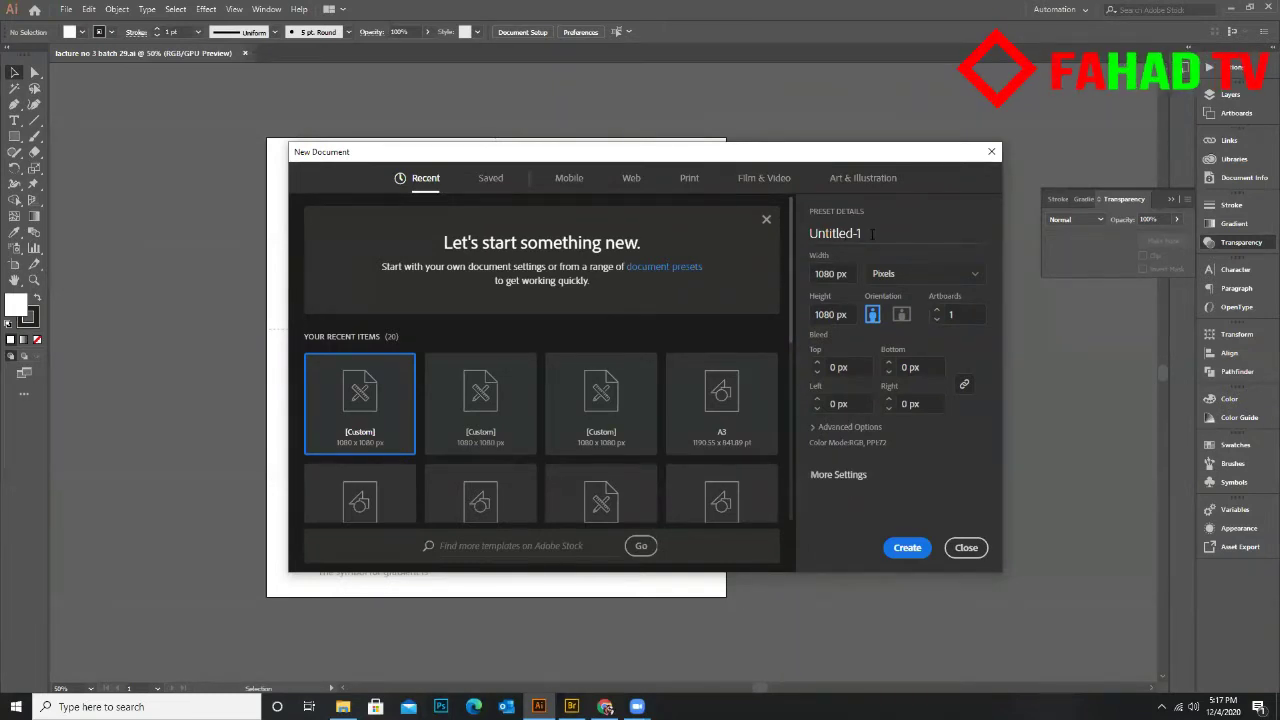
drag(872, 233, 738, 247)
text(lactur)
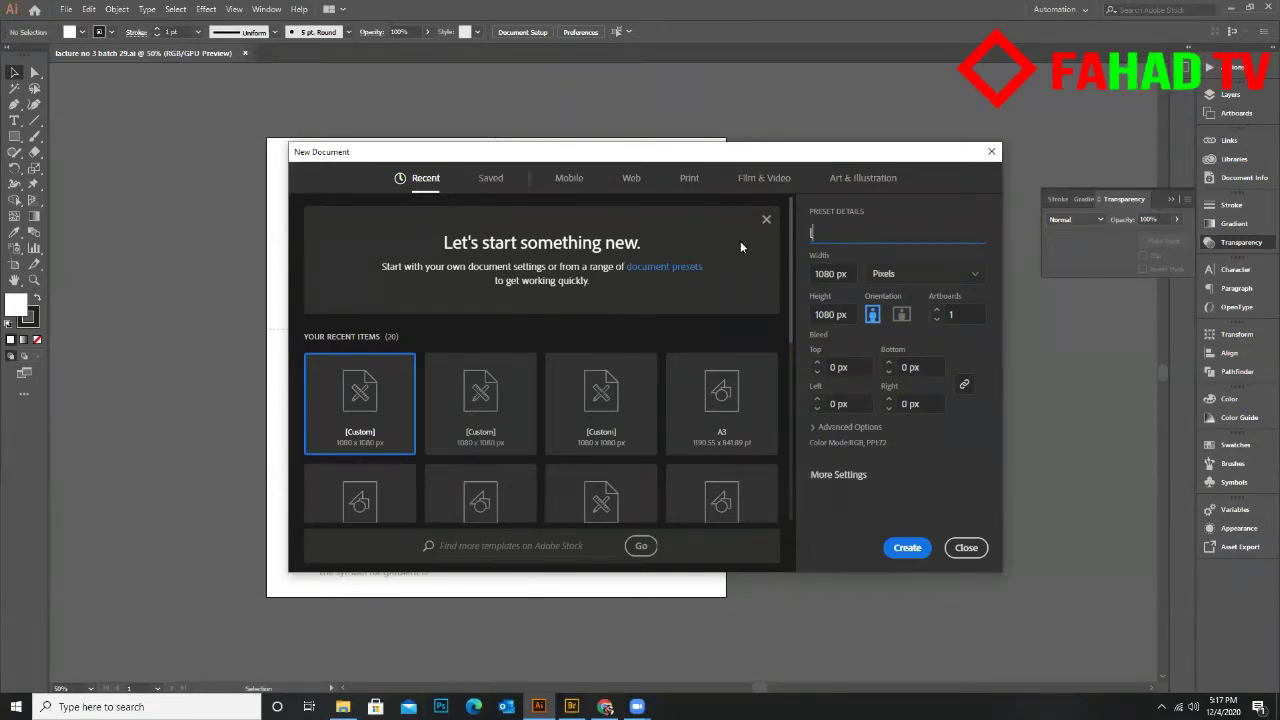
text(e no 3)
click(903, 549)
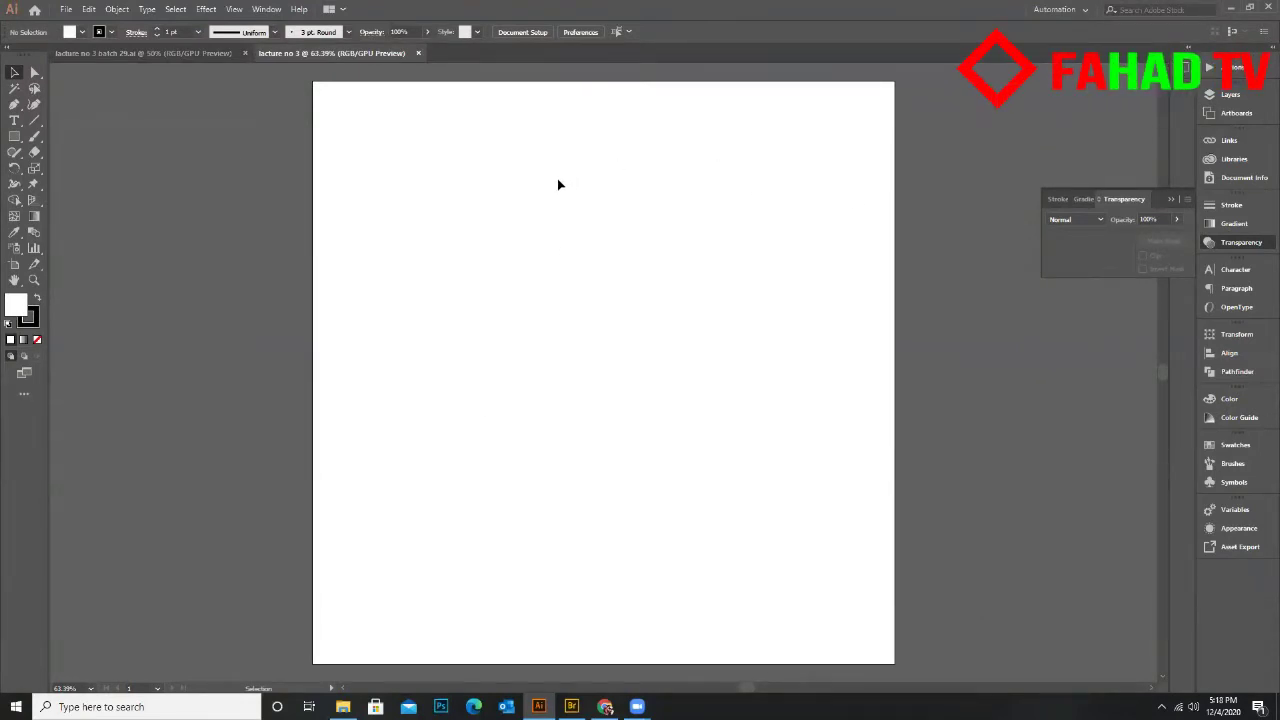
Accept the Guides & Grid preferences with a gridline every 60 px and 2 subdivisions, and show the document grid
click(94, 10)
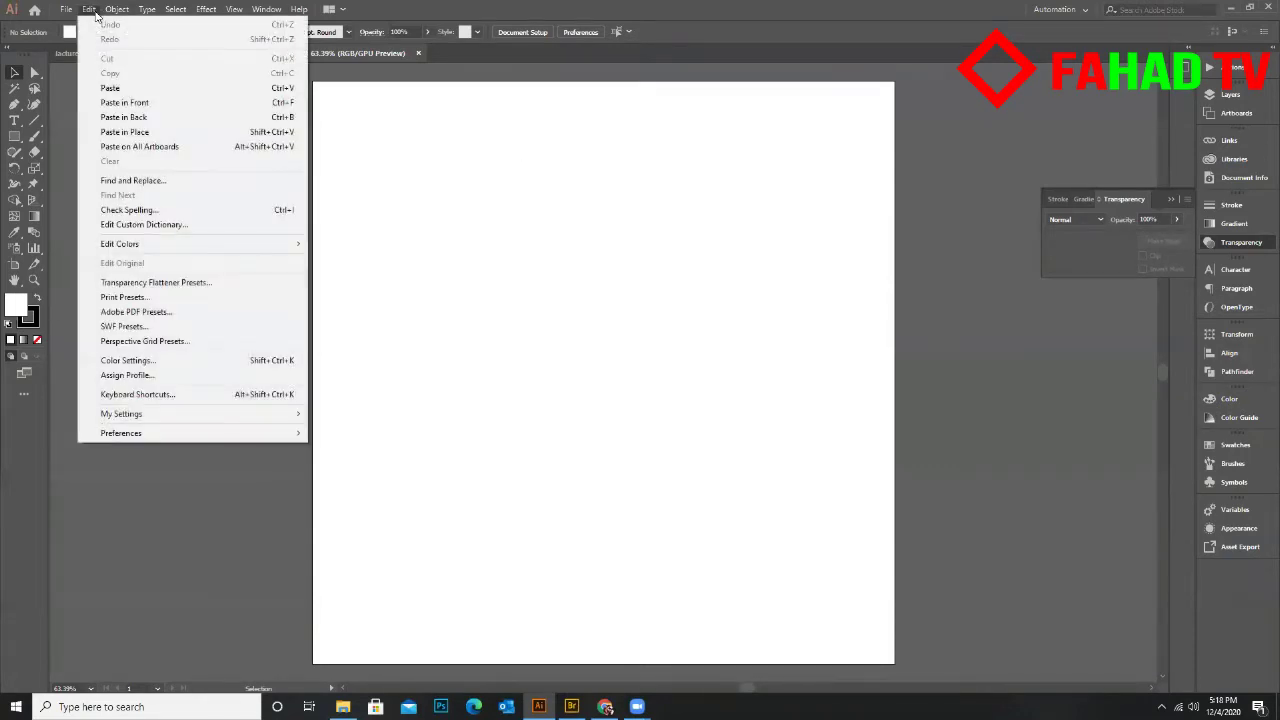
mouse_move(133, 435)
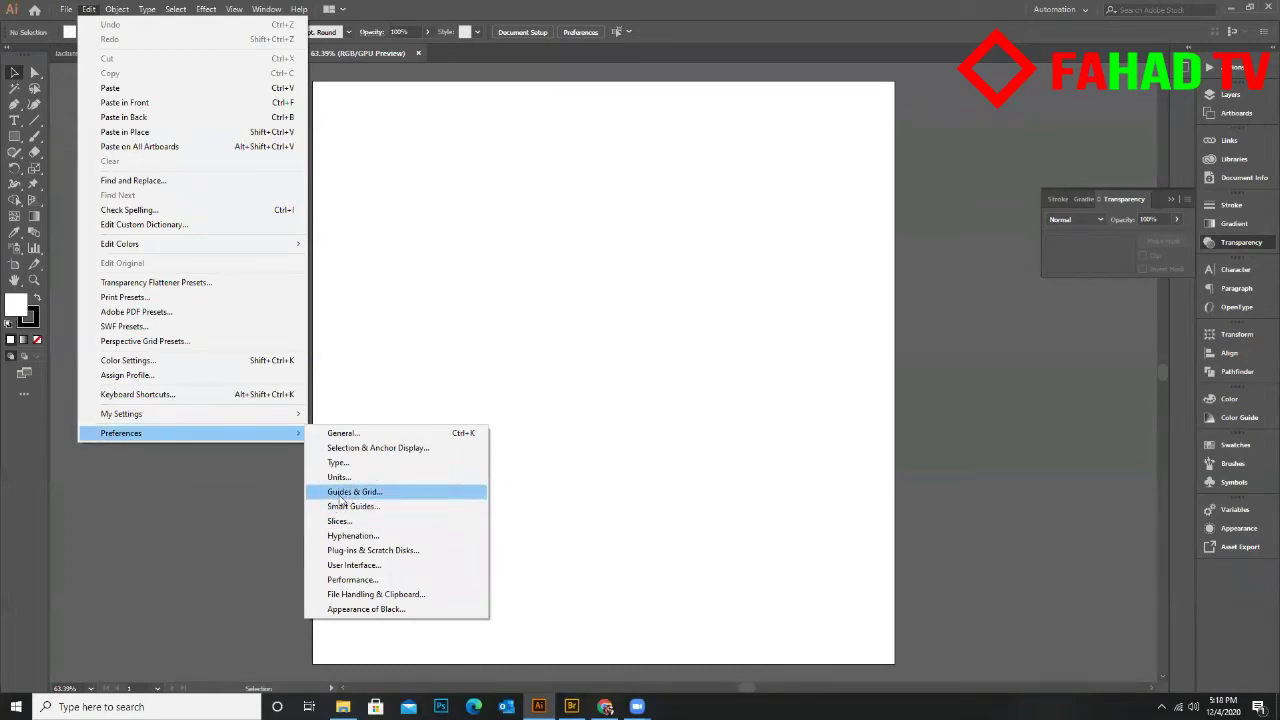
click(389, 497)
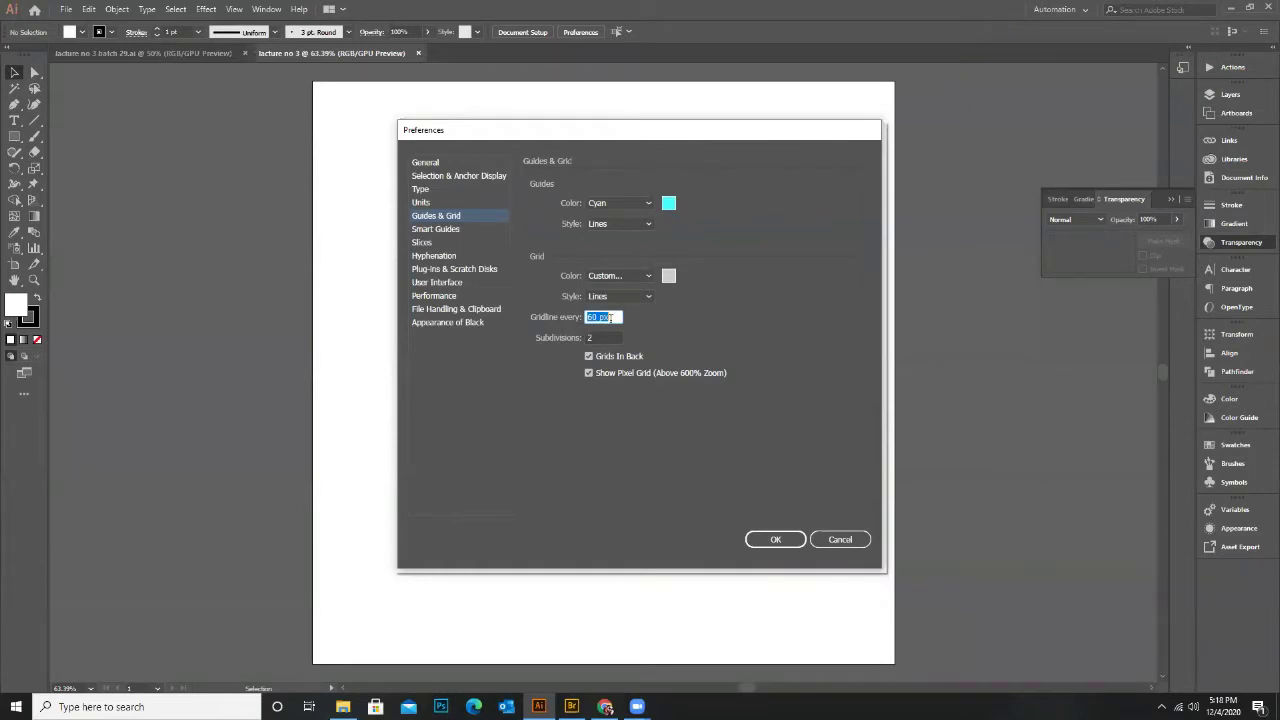
click(778, 543)
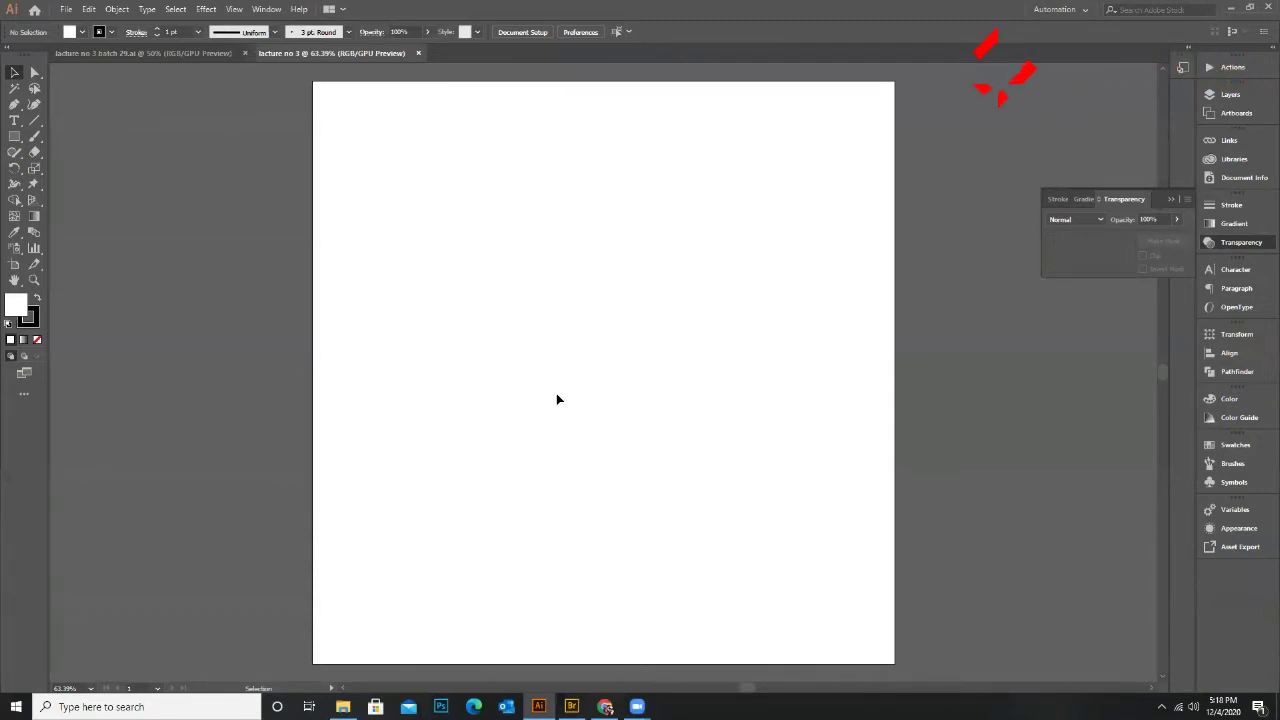
click(236, 9)
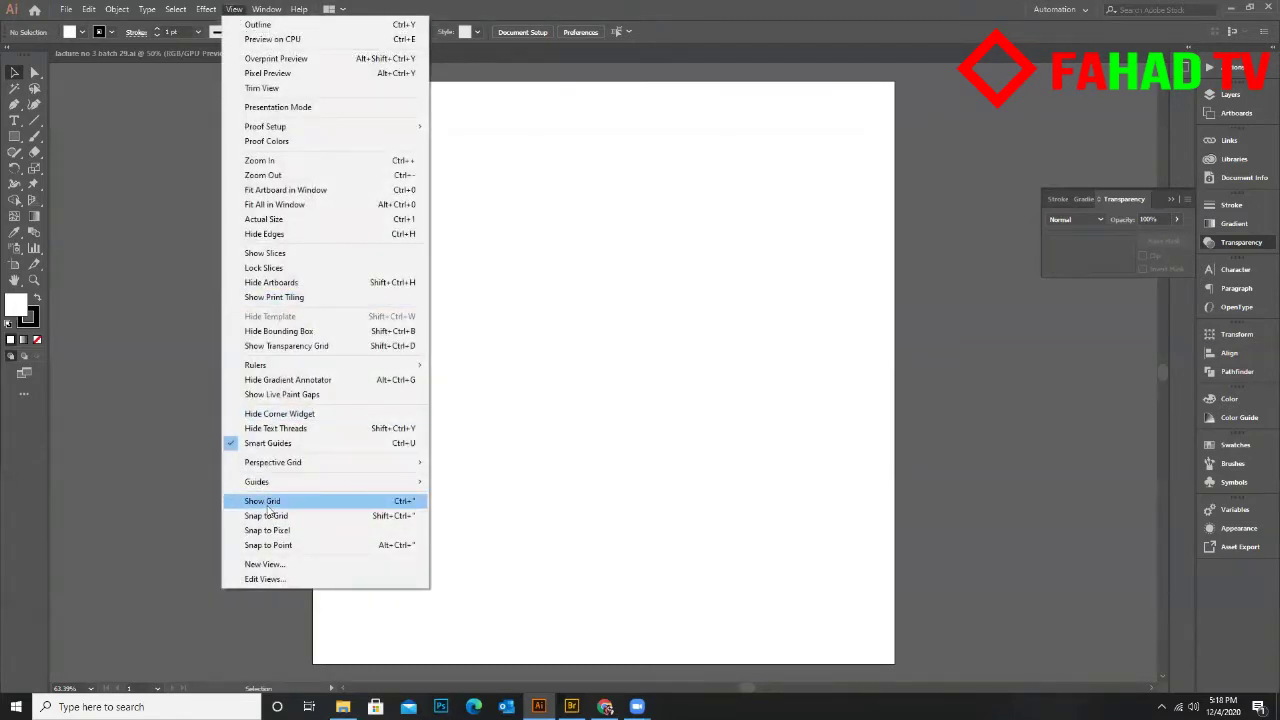
click(267, 502)
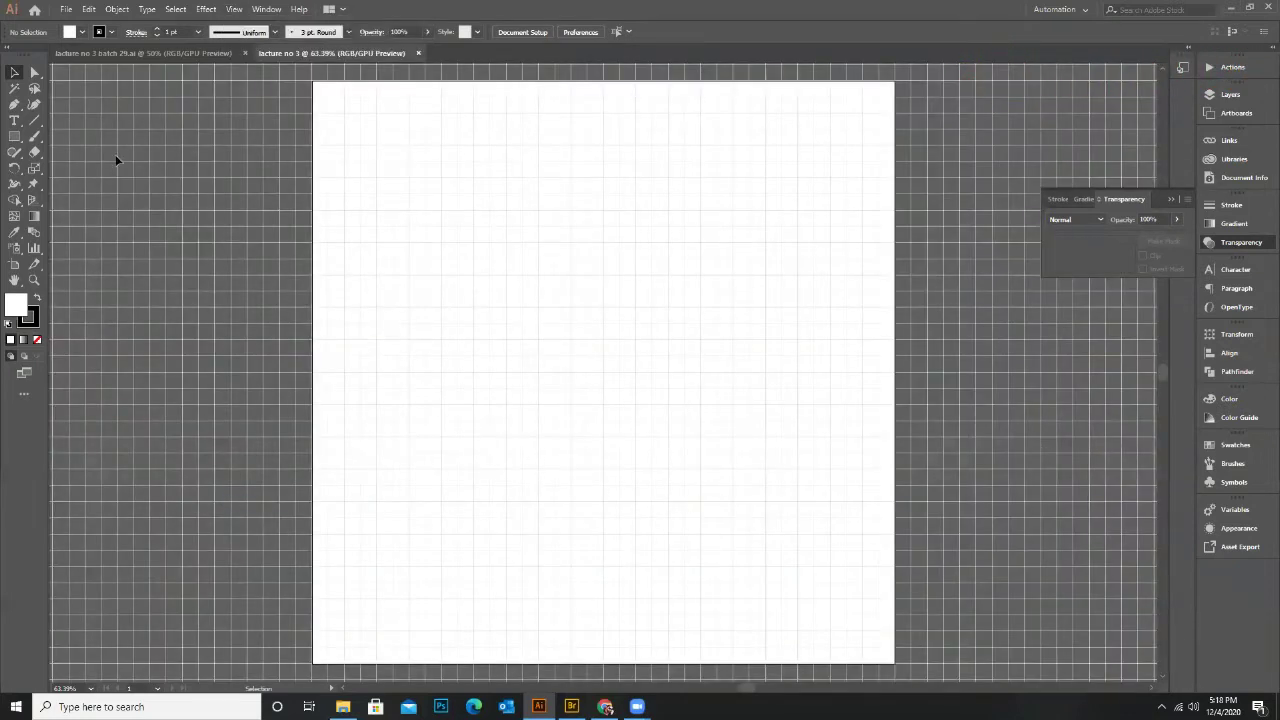
Draw a square of about 60.5 px along the gridlines near the artboard's upper-left corner and remove its fill
click(14, 137)
scroll(417, 246, up, 3)
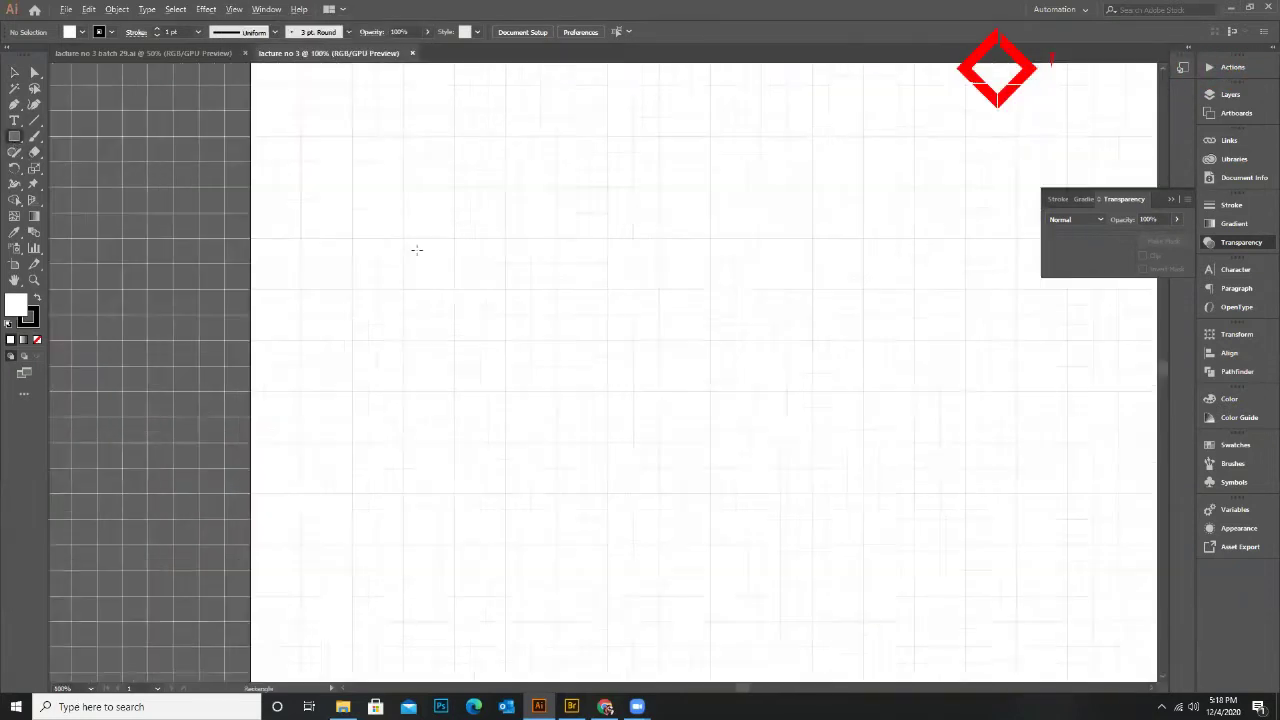
drag(319, 154, 399, 231)
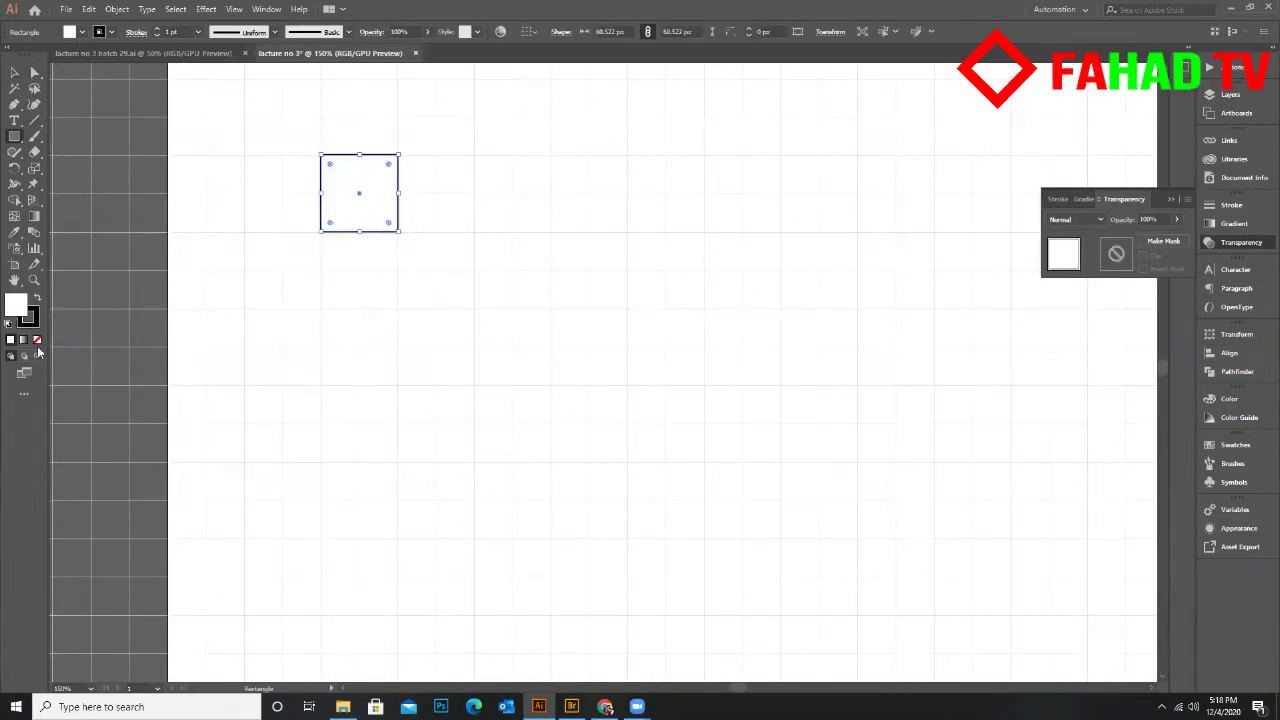
key(slash)
scroll(371, 208, up, 2)
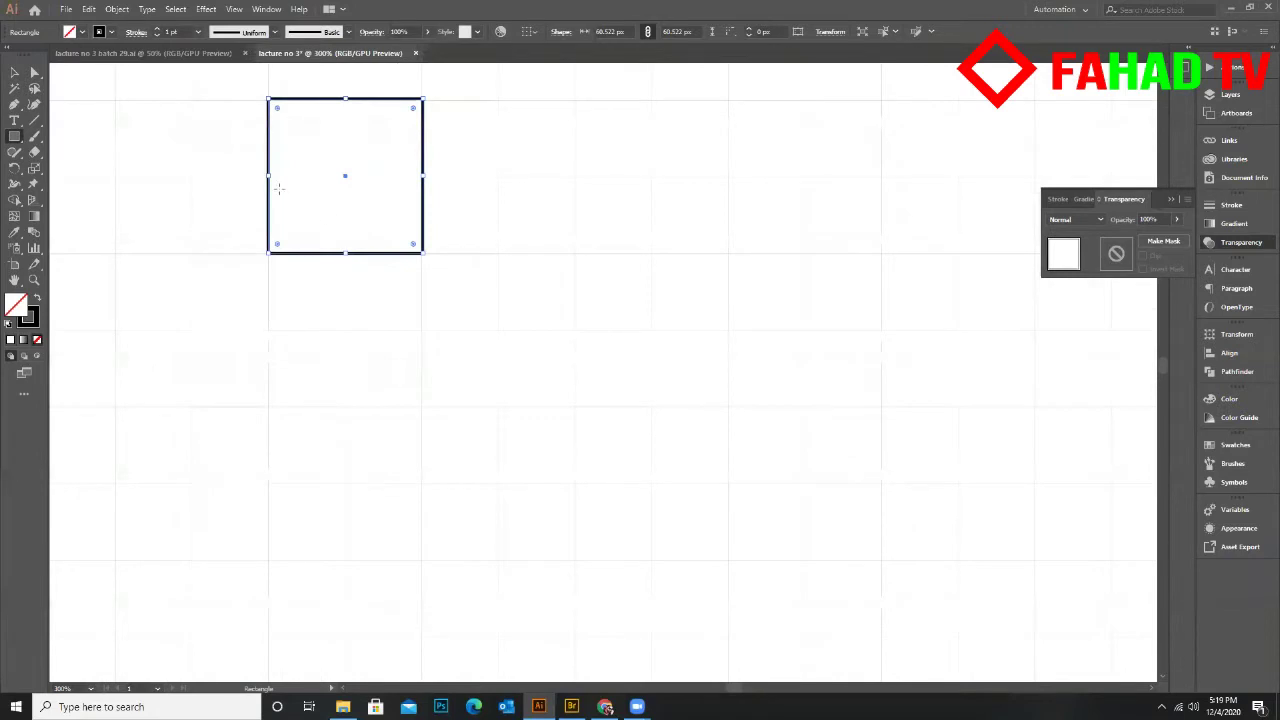
scroll(285, 182, down, 1)
key(ctrl+r)
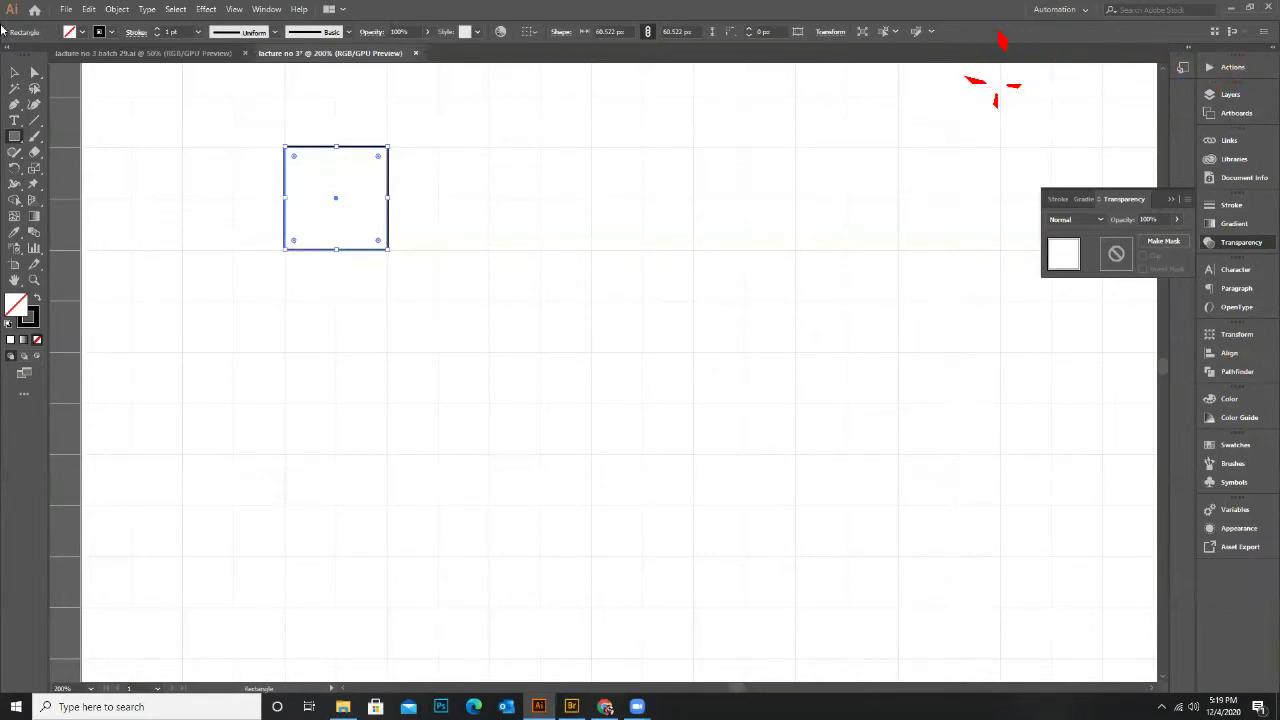
click(334, 197)
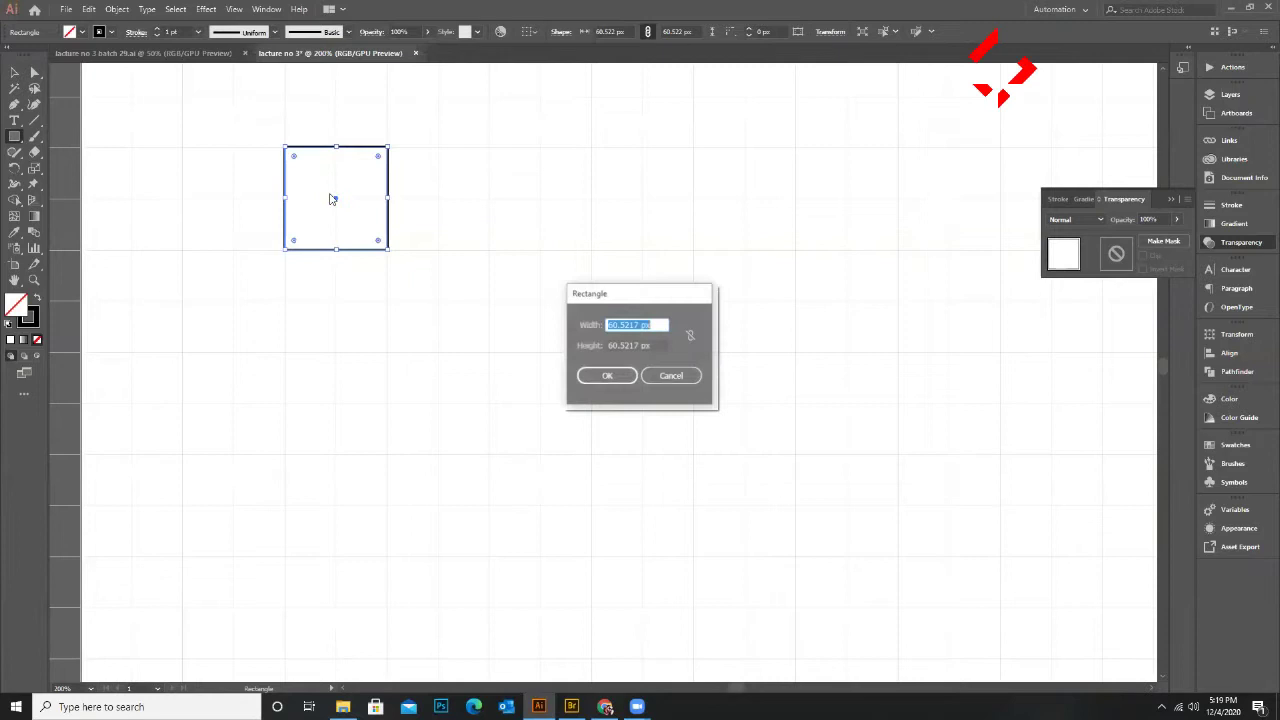
click(682, 372)
drag(214, 110, 391, 251)
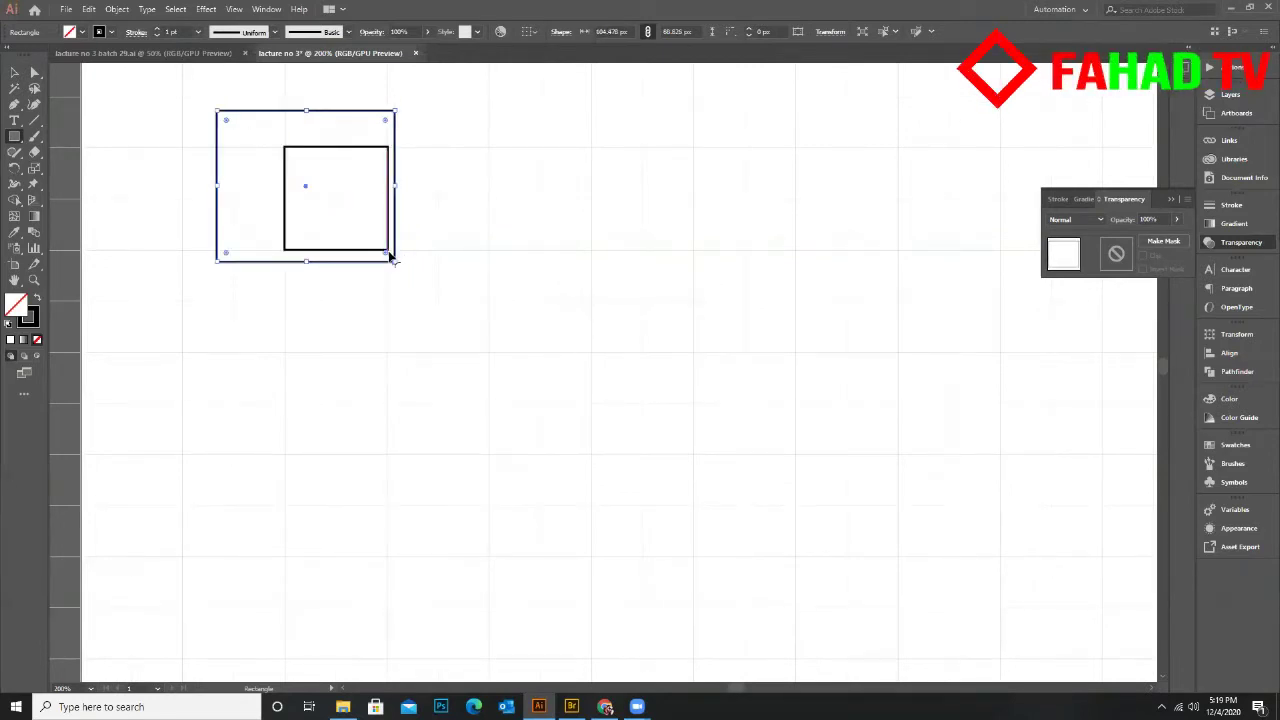
key(ctrl+z)
Delete the unfilled square from the artboard
key(v)
drag(230, 108, 423, 271)
key(Delete)
Set the stroke weight for new paths to 60 pt
scroll(97, 221, down, 1)
scroll(217, 209, down, 1)
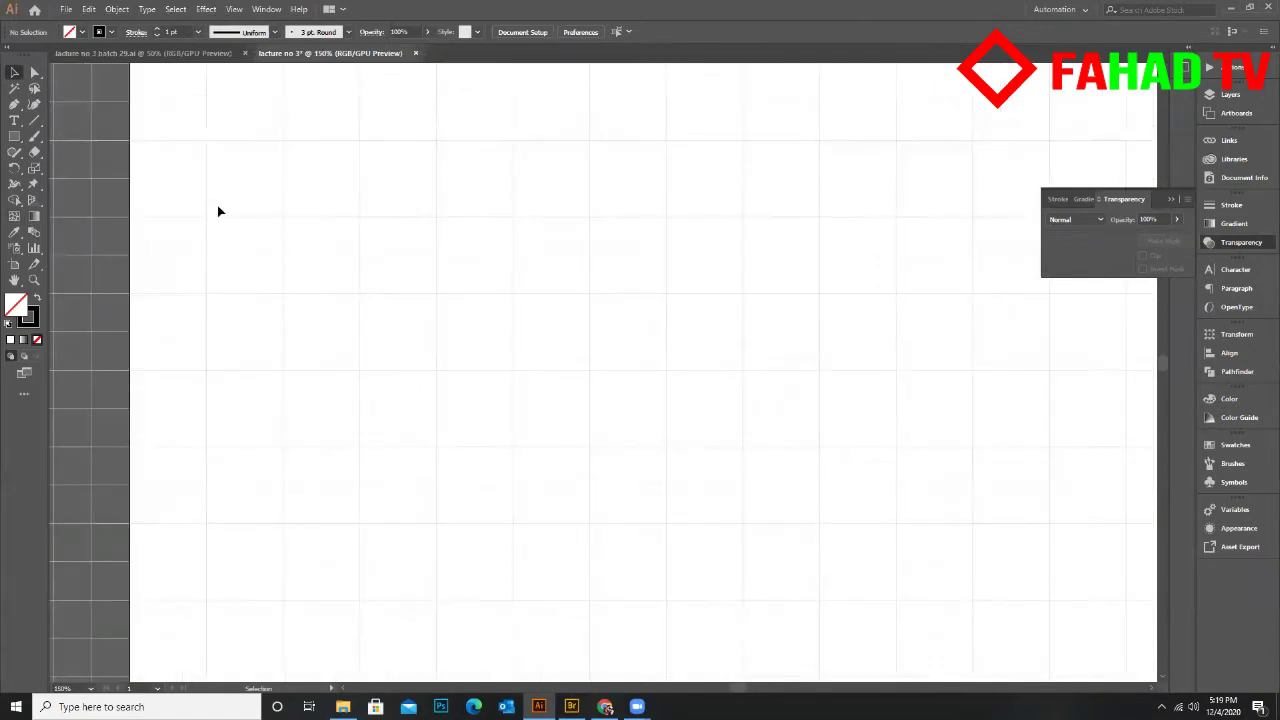
scroll(249, 211, up, 1)
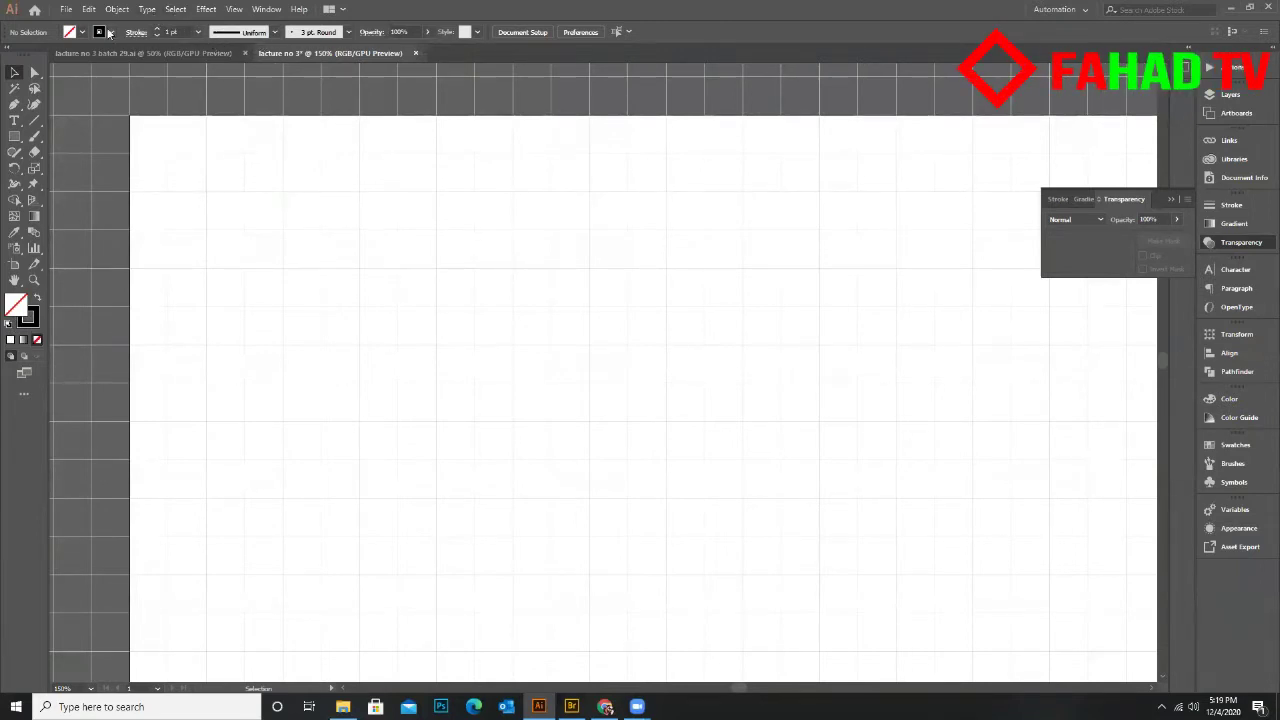
click(198, 32)
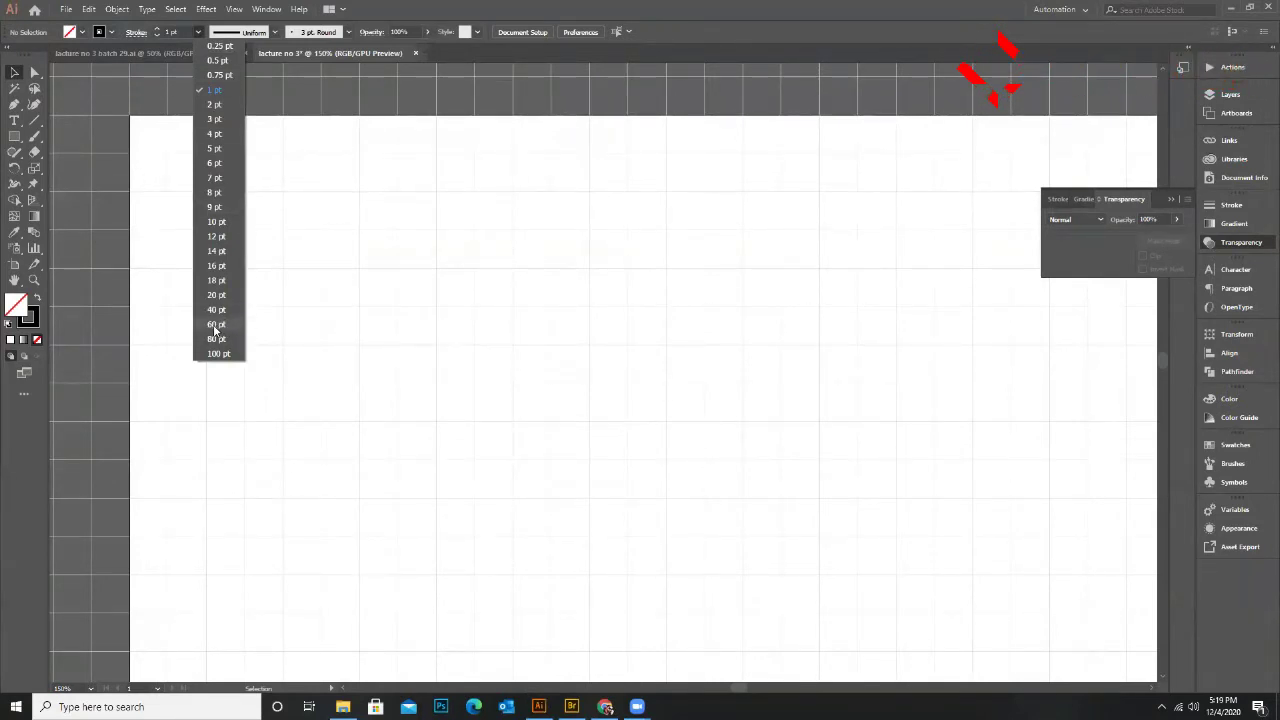
click(214, 327)
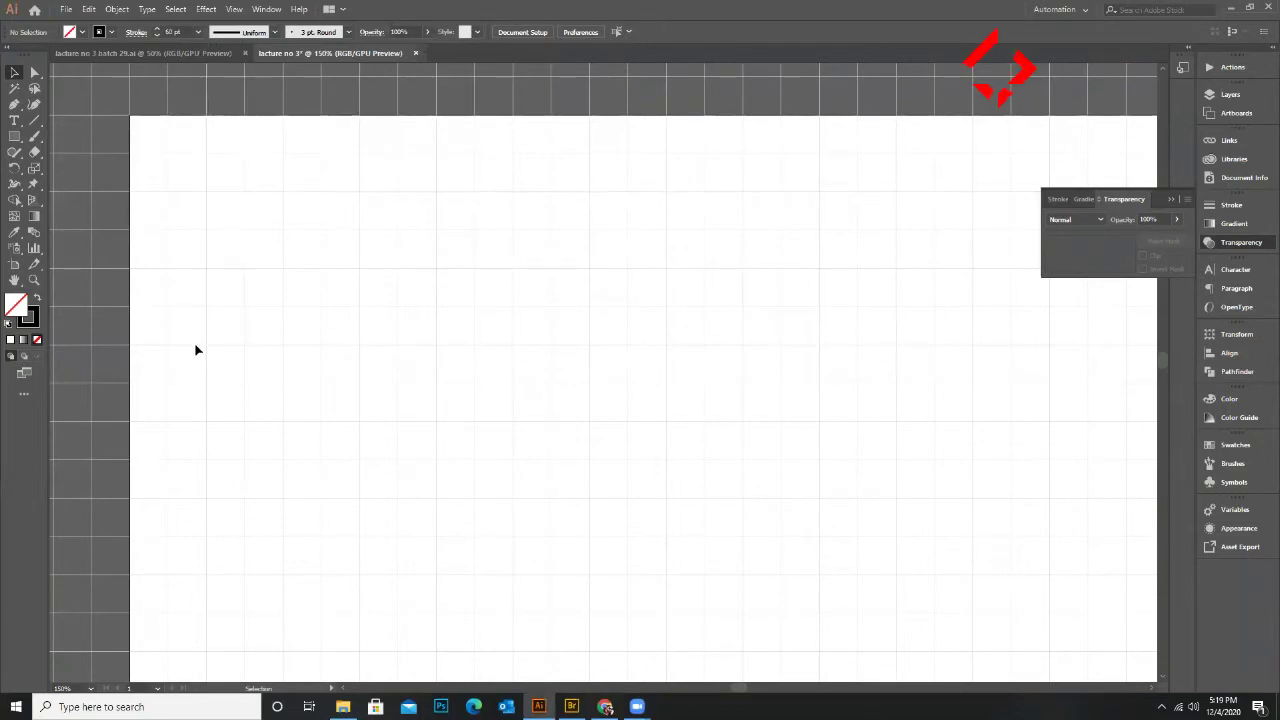
Draw an open, inverted-U path with the Pen tool, about 151 px wide and 299 px tall, along the gridlines near the artboard's upper-left corner
click(13, 105)
scroll(258, 532, down, 1)
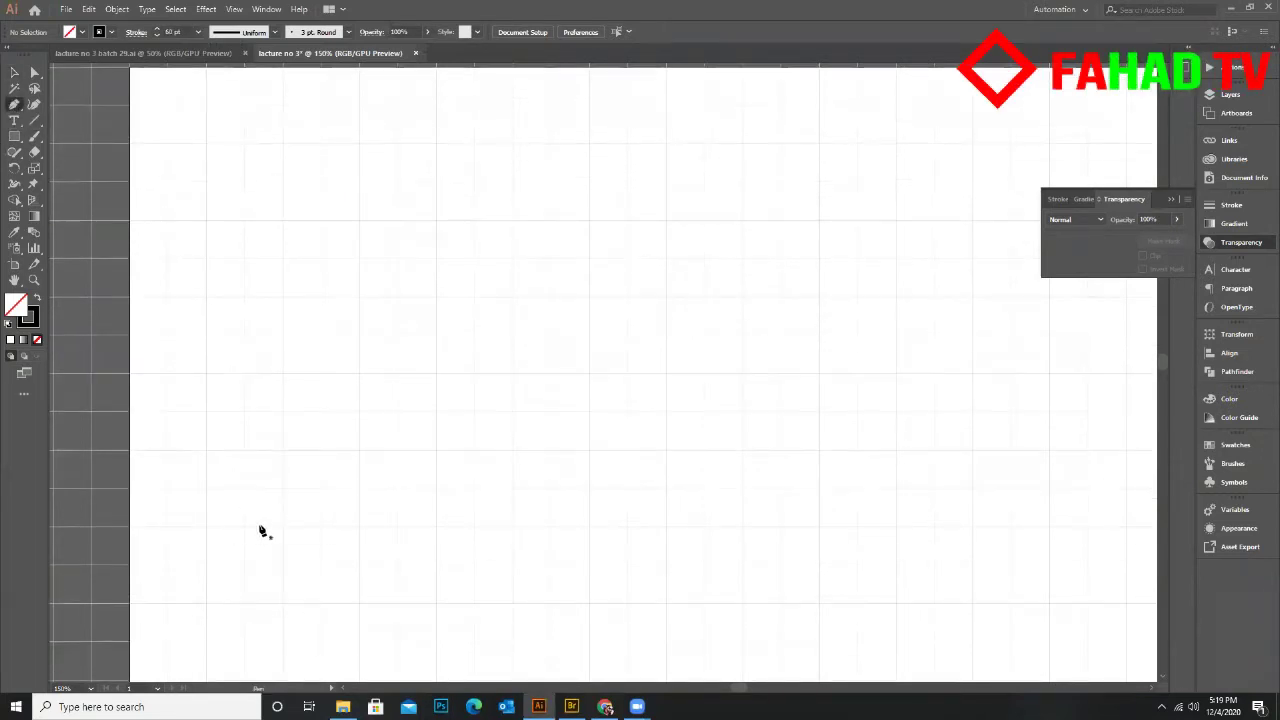
scroll(266, 531, down, 1)
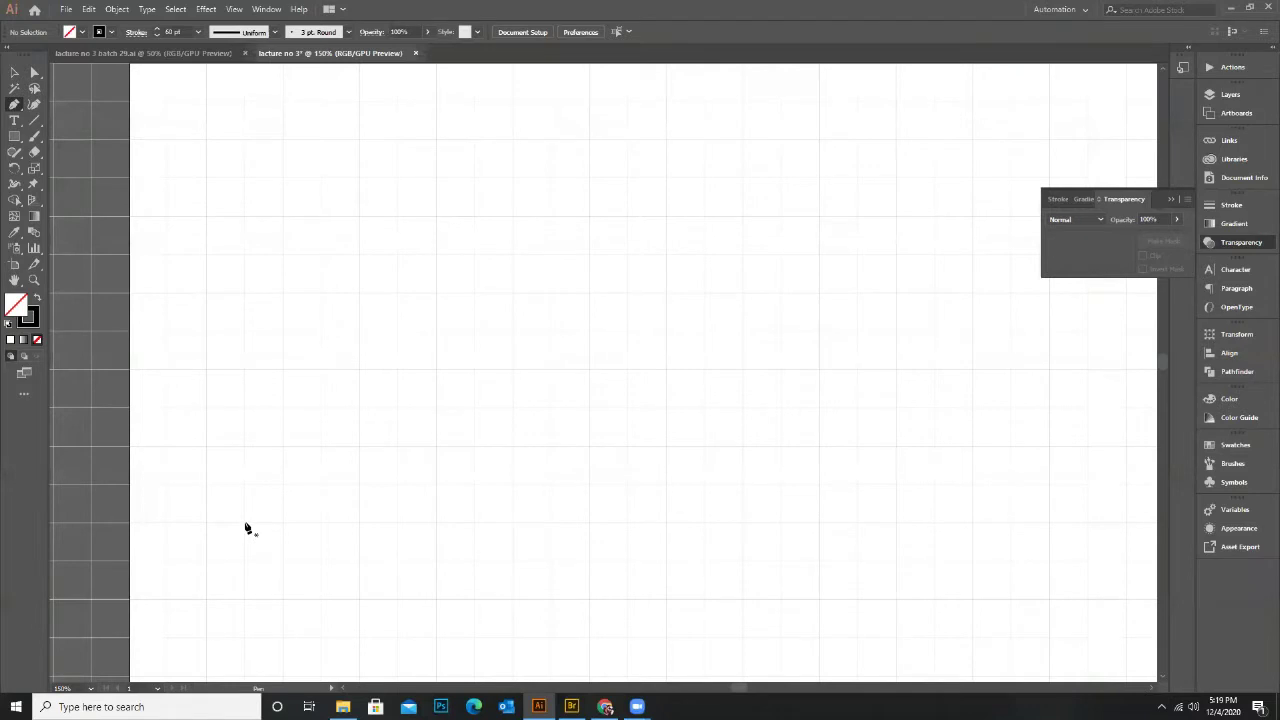
click(245, 528)
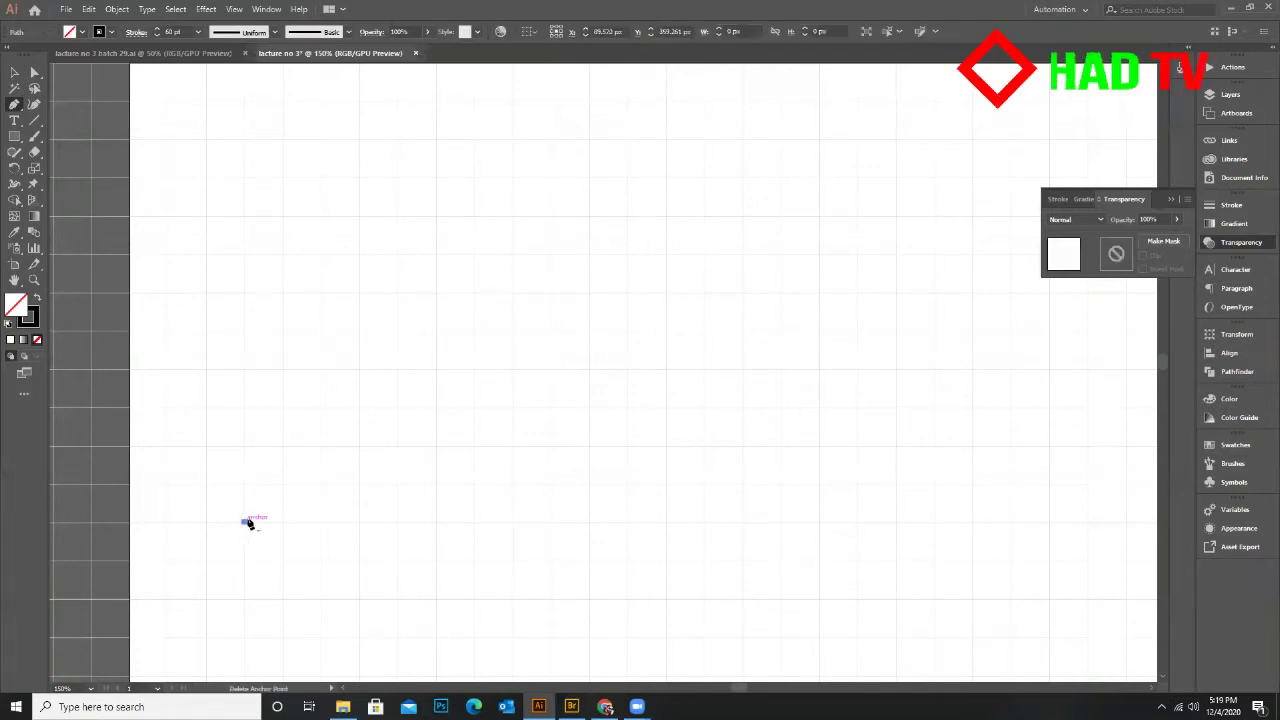
scroll(246, 477, up, 2)
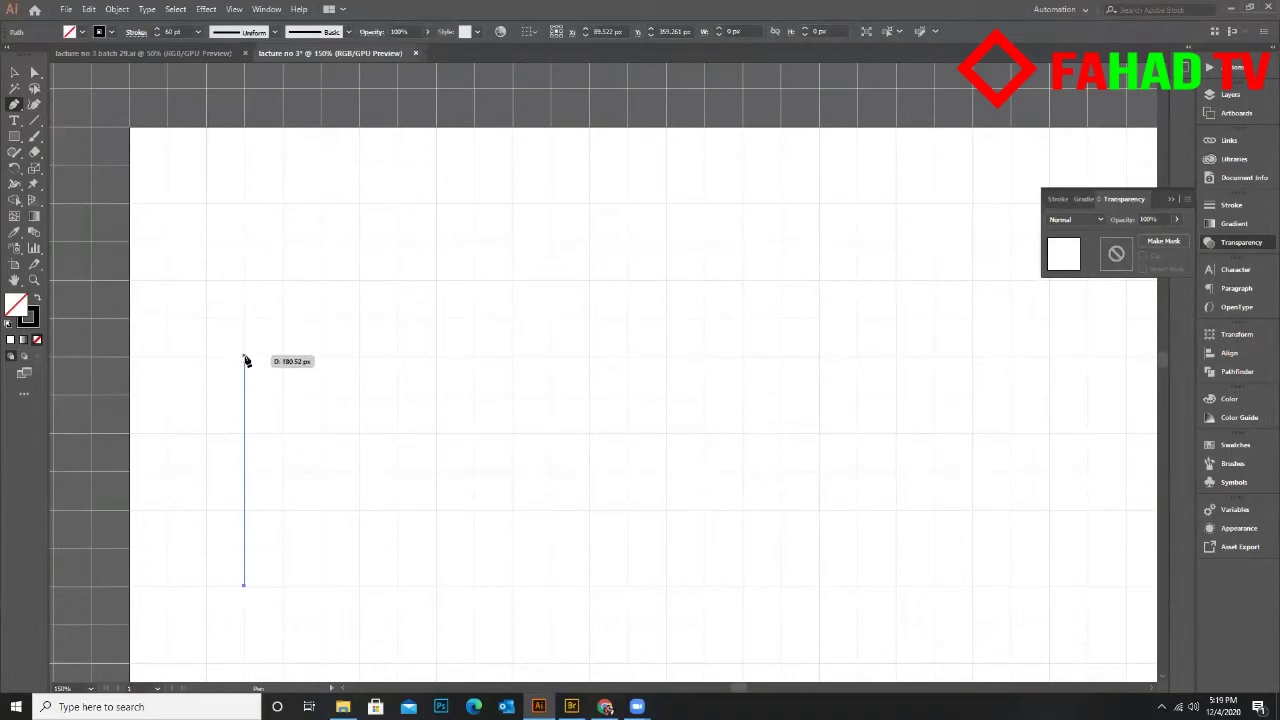
click(244, 205)
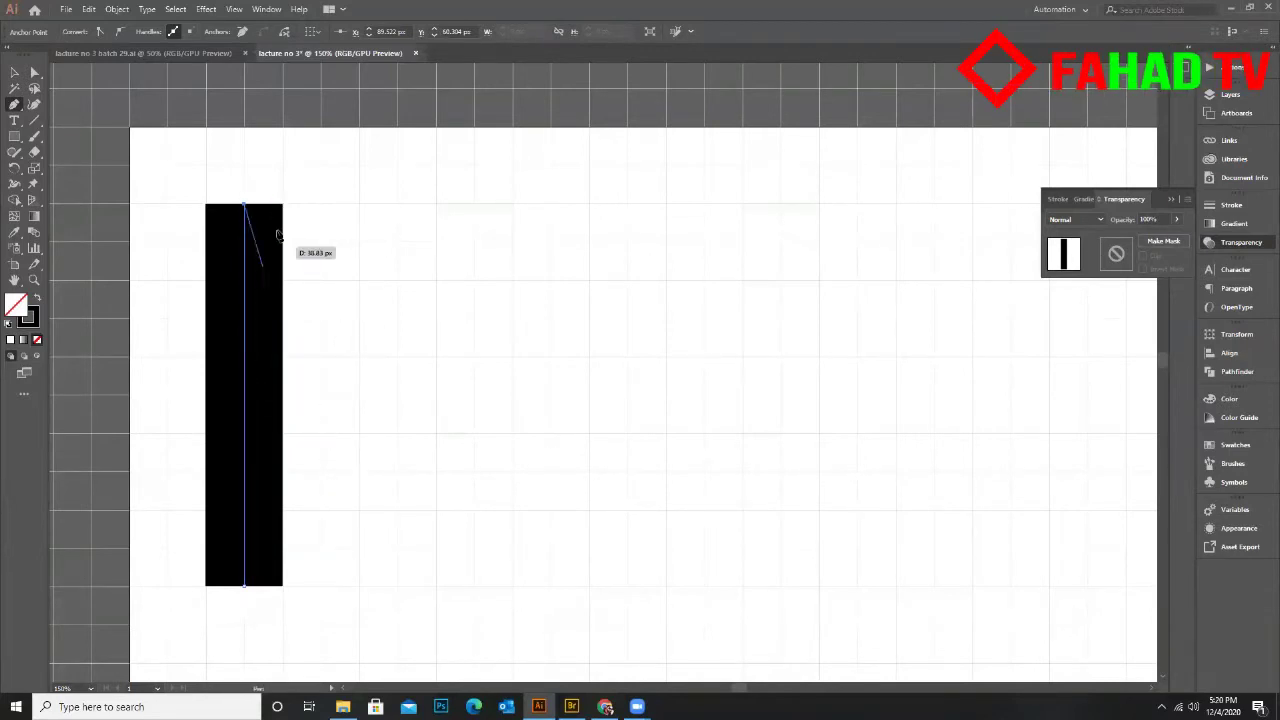
click(437, 206)
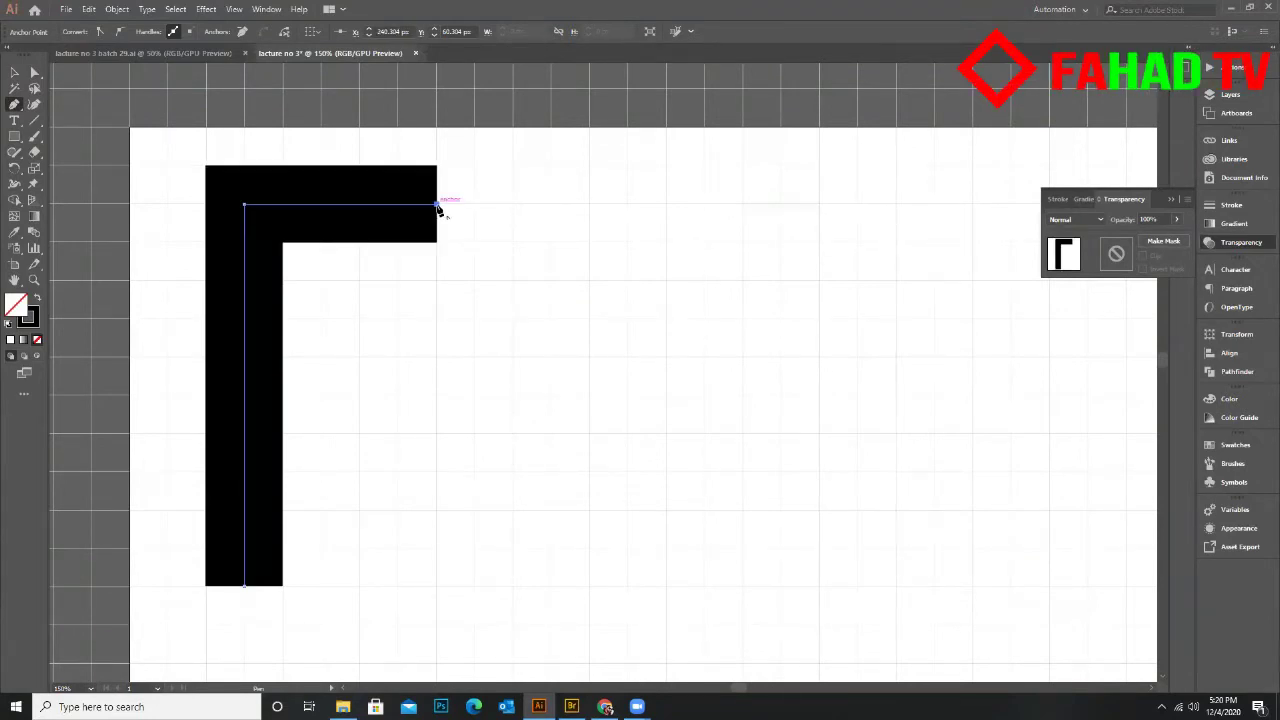
click(436, 586)
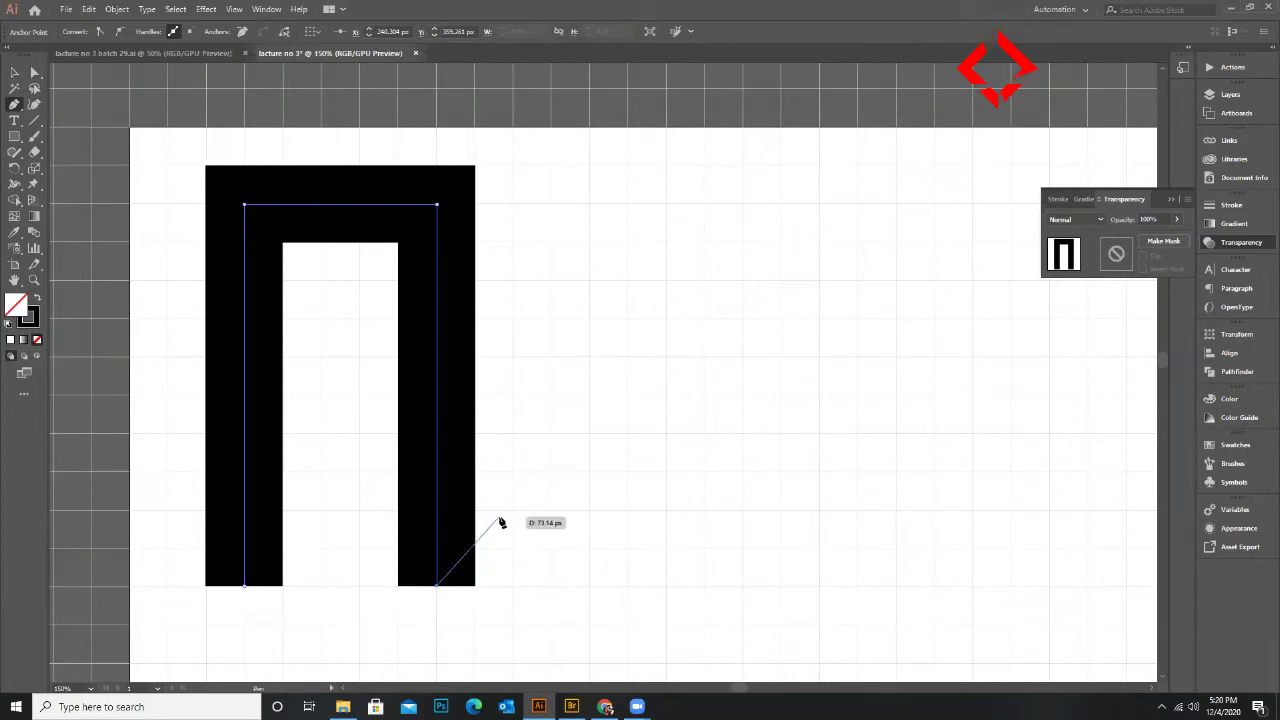
Duplicate the thick inverted-U path beside the original, level with it and about one grid square apart
scroll(500, 522, down, 5)
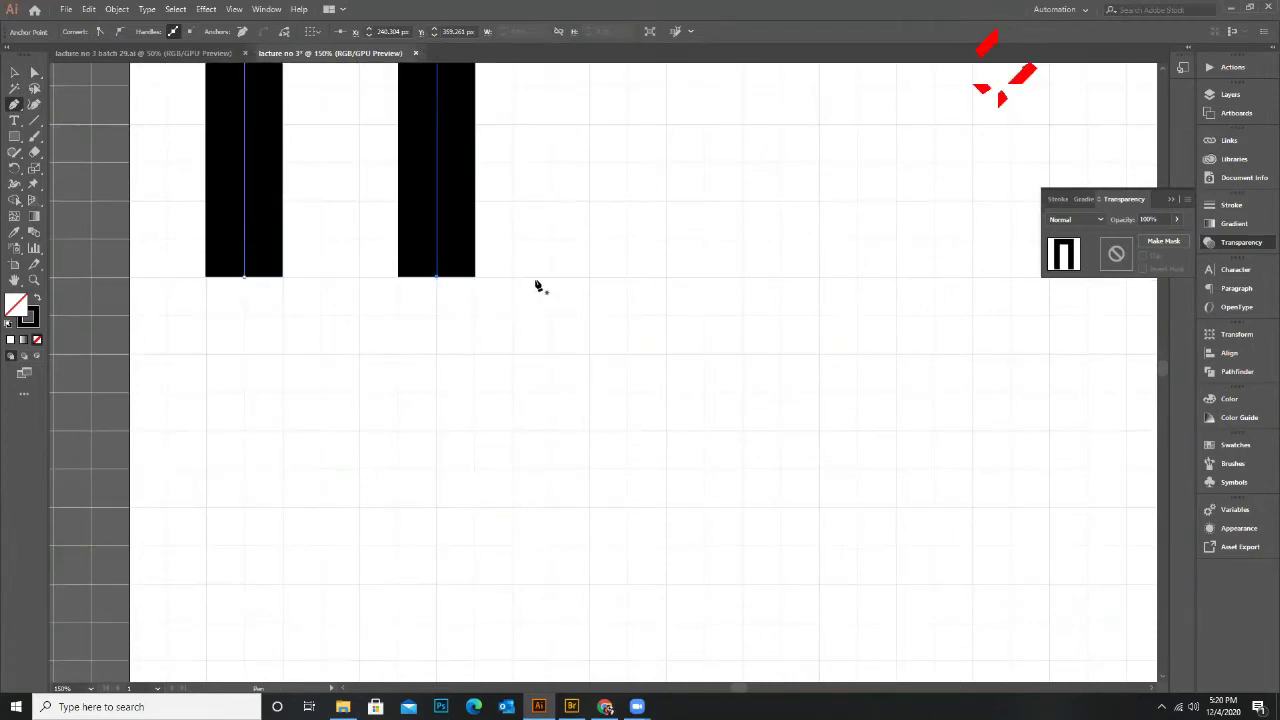
scroll(487, 331, up, 3)
scroll(409, 423, down, 2)
scroll(374, 386, up, 2)
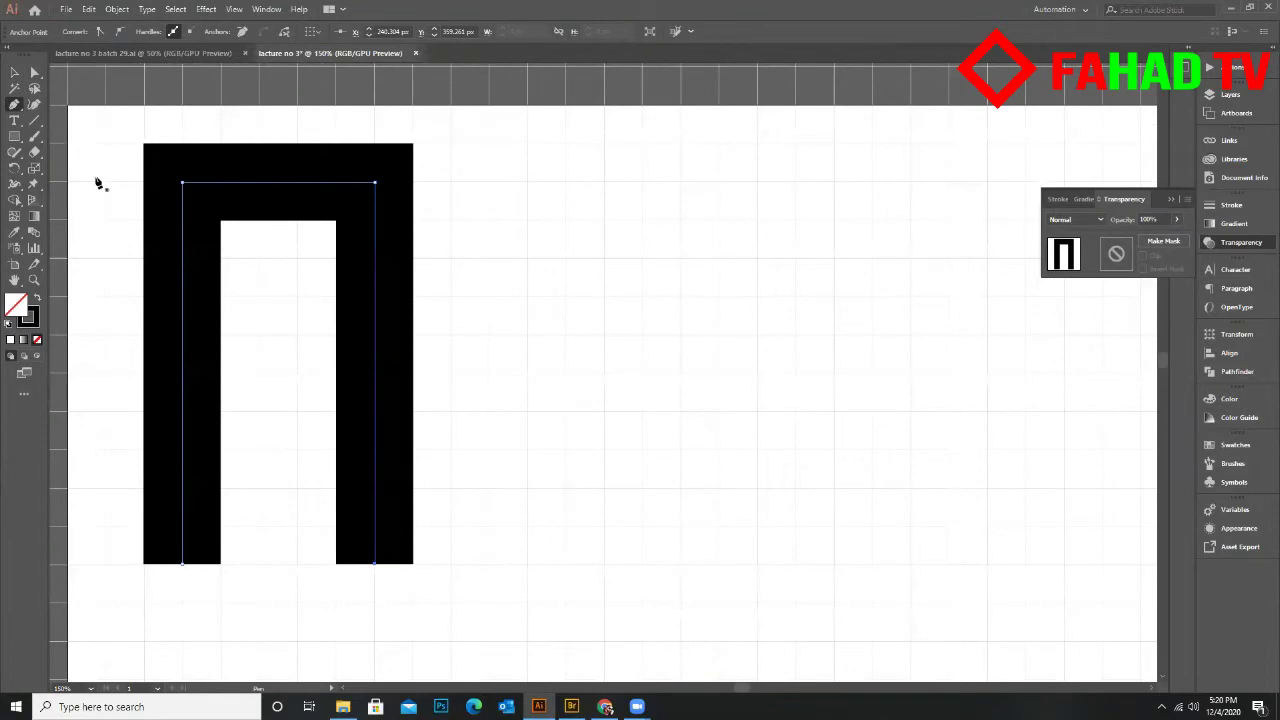
click(14, 73)
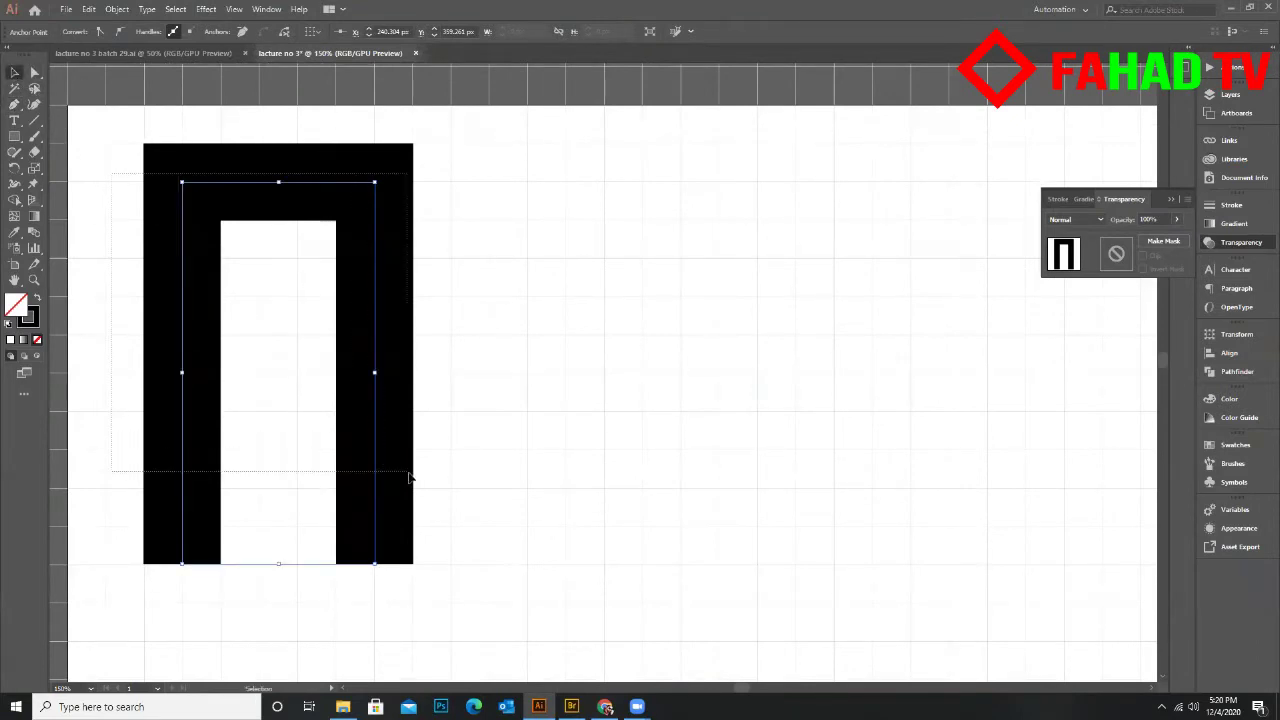
click(381, 303)
drag(381, 303, 721, 345)
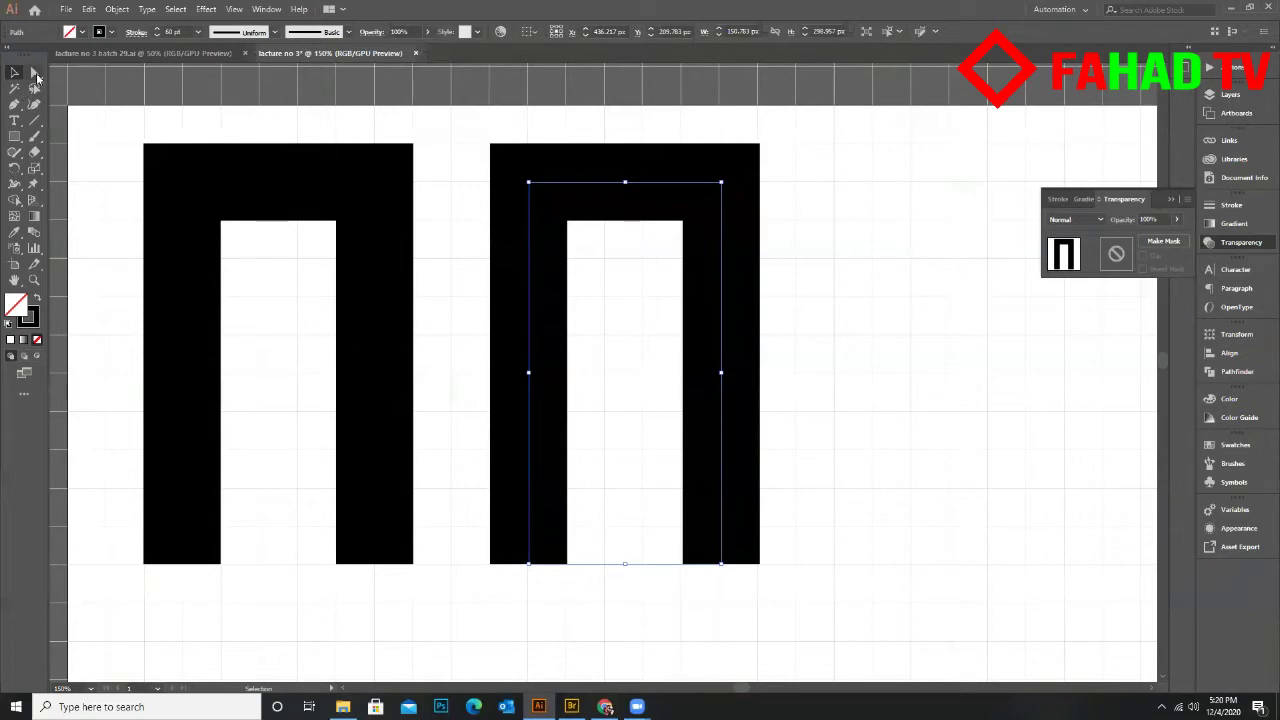
Round both upper corners of the duplicated path to the maximum radius, about 75 px, forming a semicircular arch
click(36, 73)
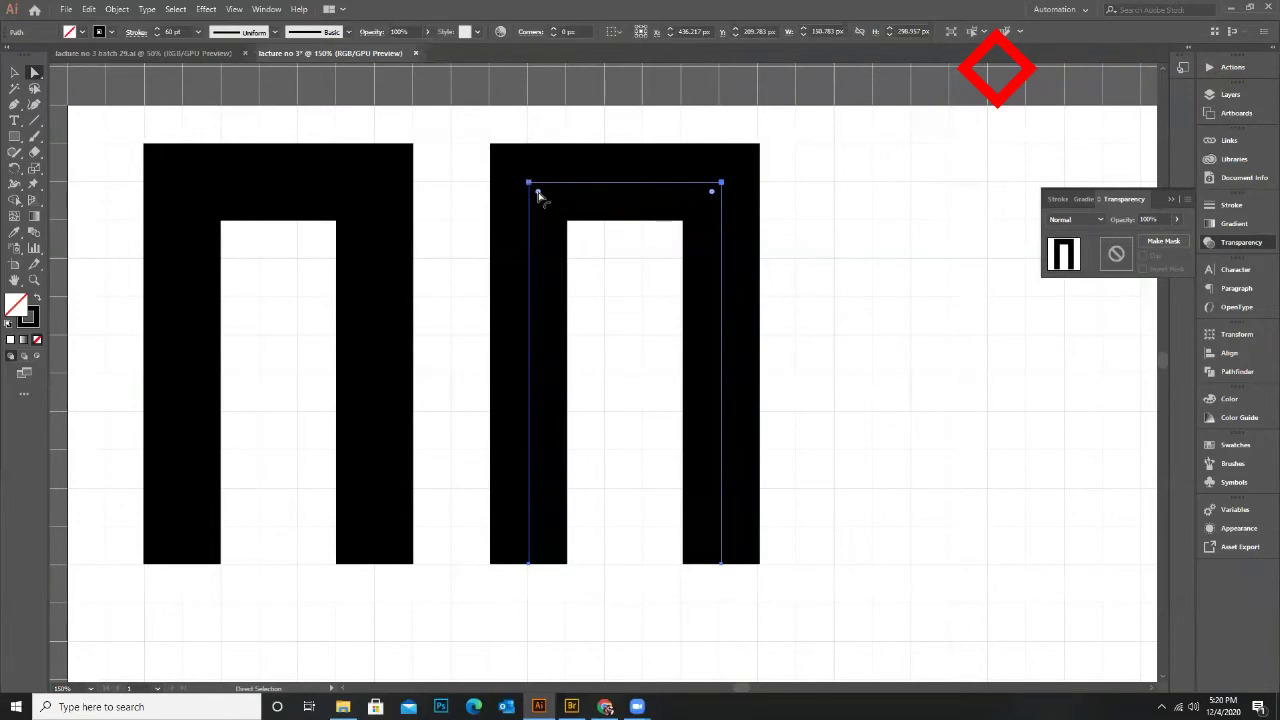
drag(538, 195, 670, 388)
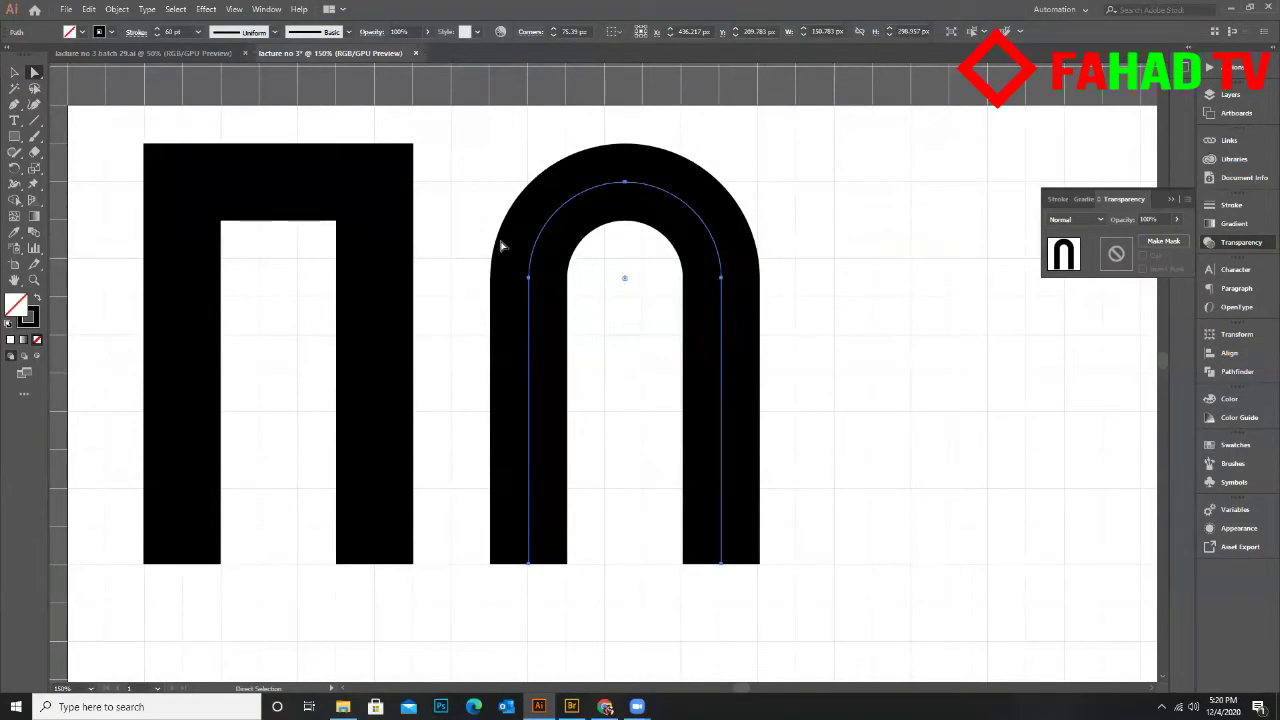
scroll(540, 280, down, 2)
scroll(466, 286, up, 1)
scroll(447, 296, down, 1)
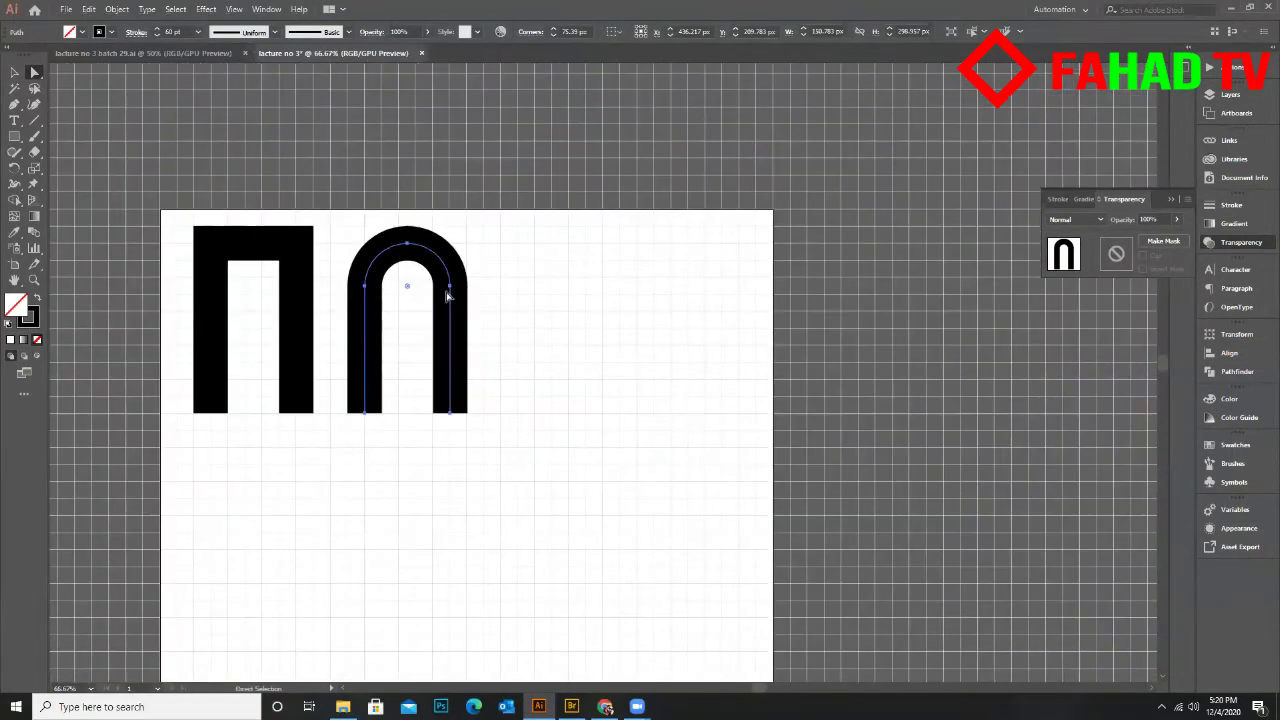
Duplicate the rounded arch beside itself as a third shape in the row, keeping the same spacing
scroll(447, 296, up, 1)
click(12, 74)
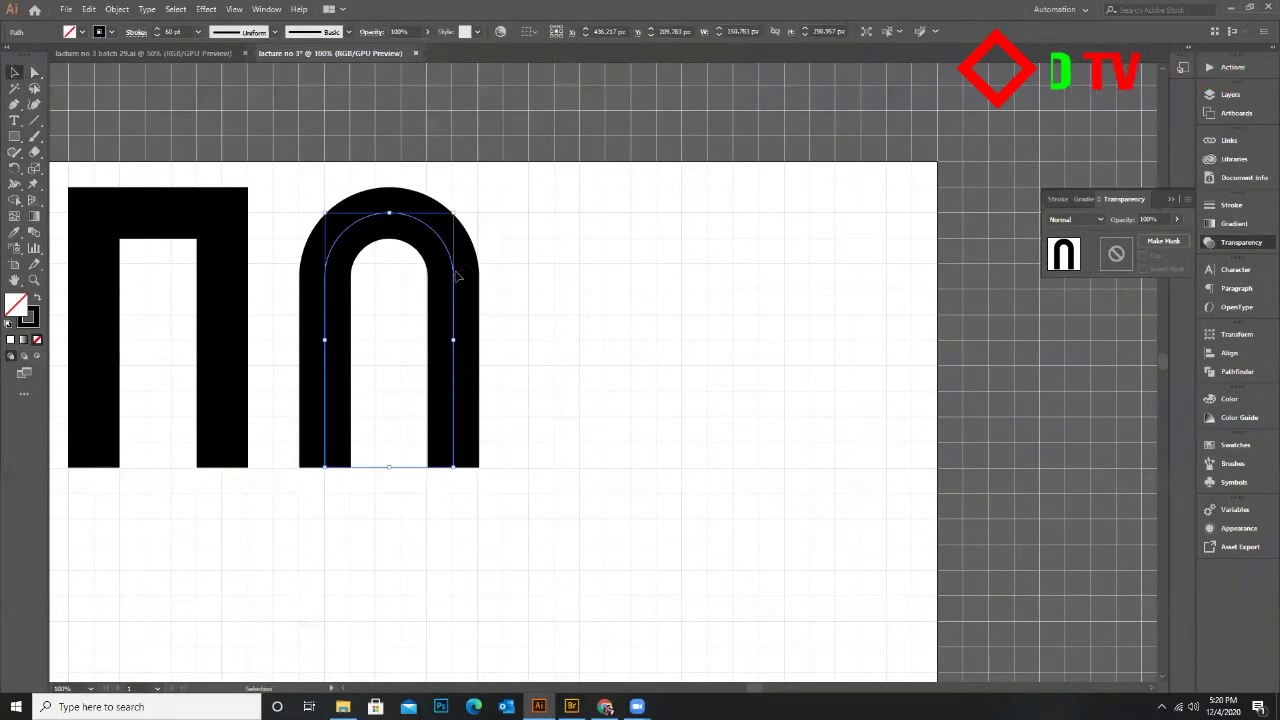
drag(466, 273, 684, 298)
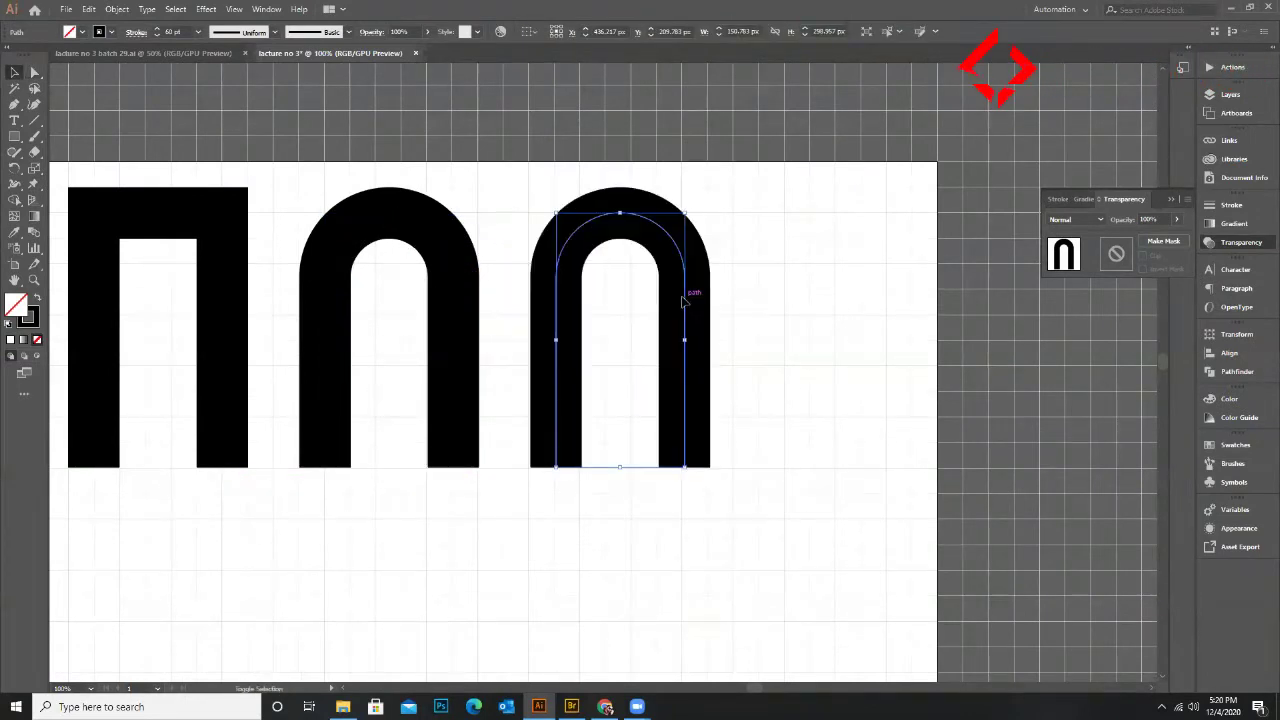
click(788, 306)
drag(565, 190, 703, 339)
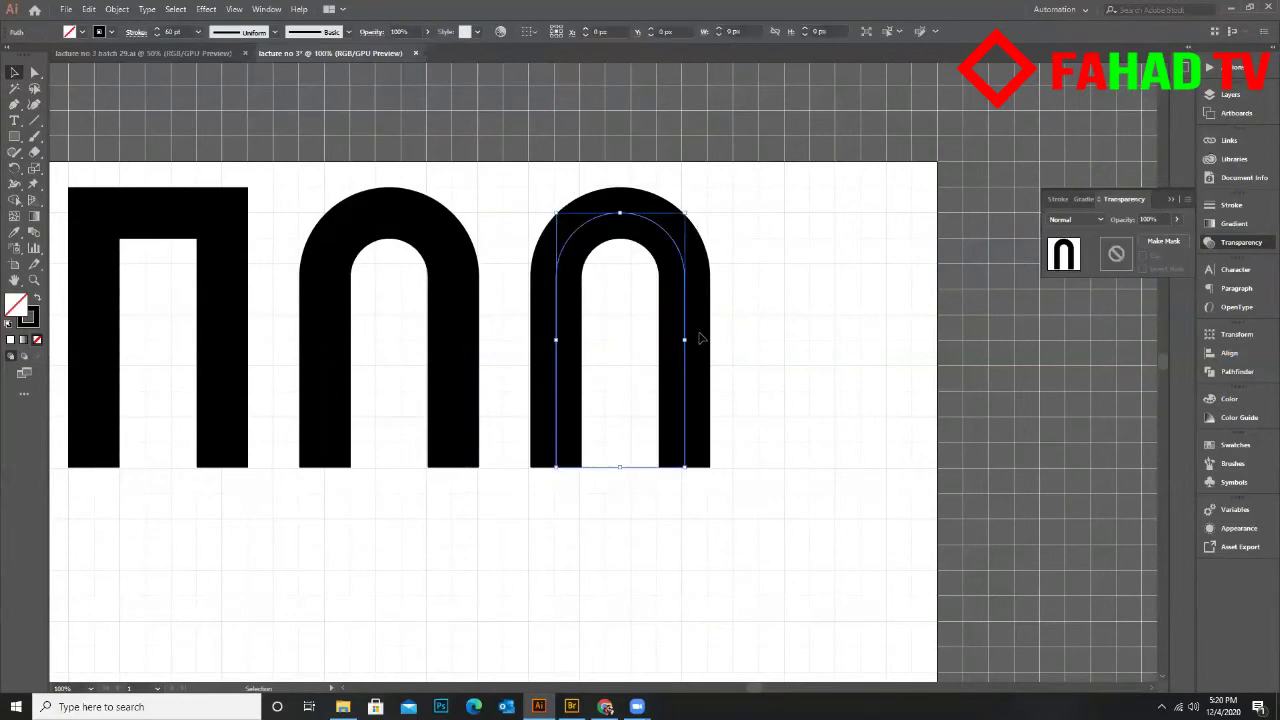
key(ctrl+equal)
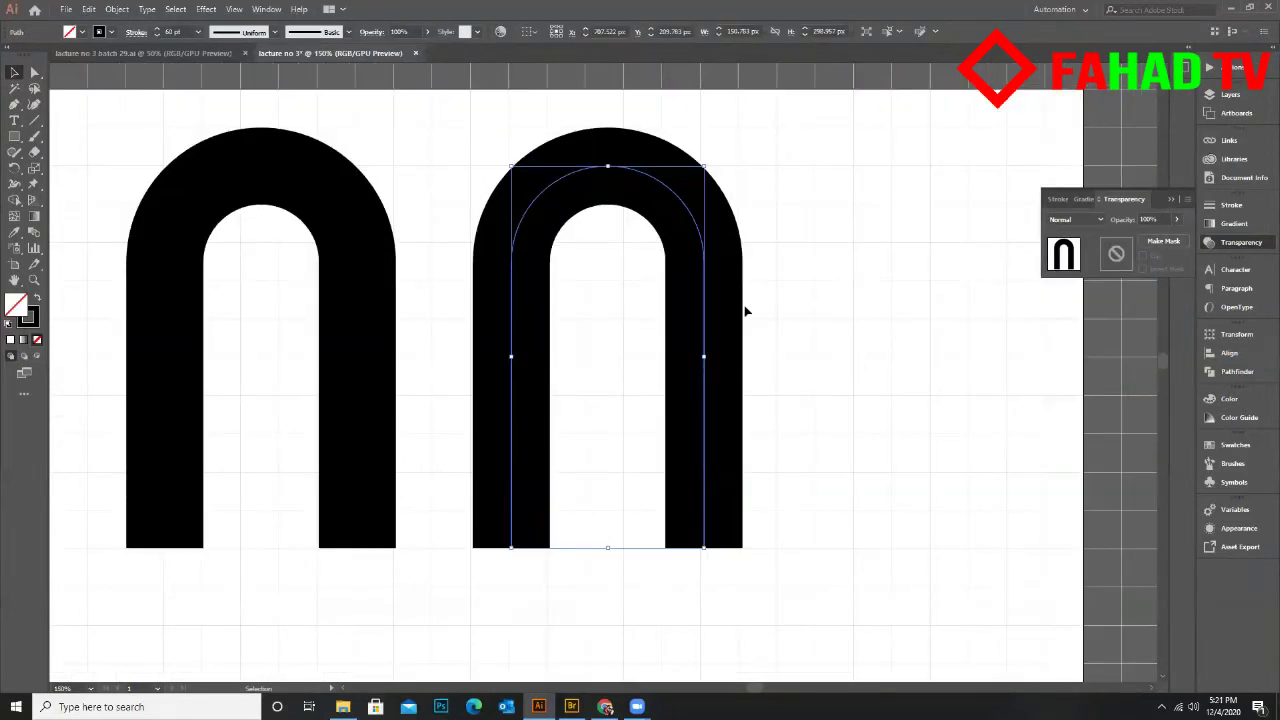
scroll(675, 405, down, 1)
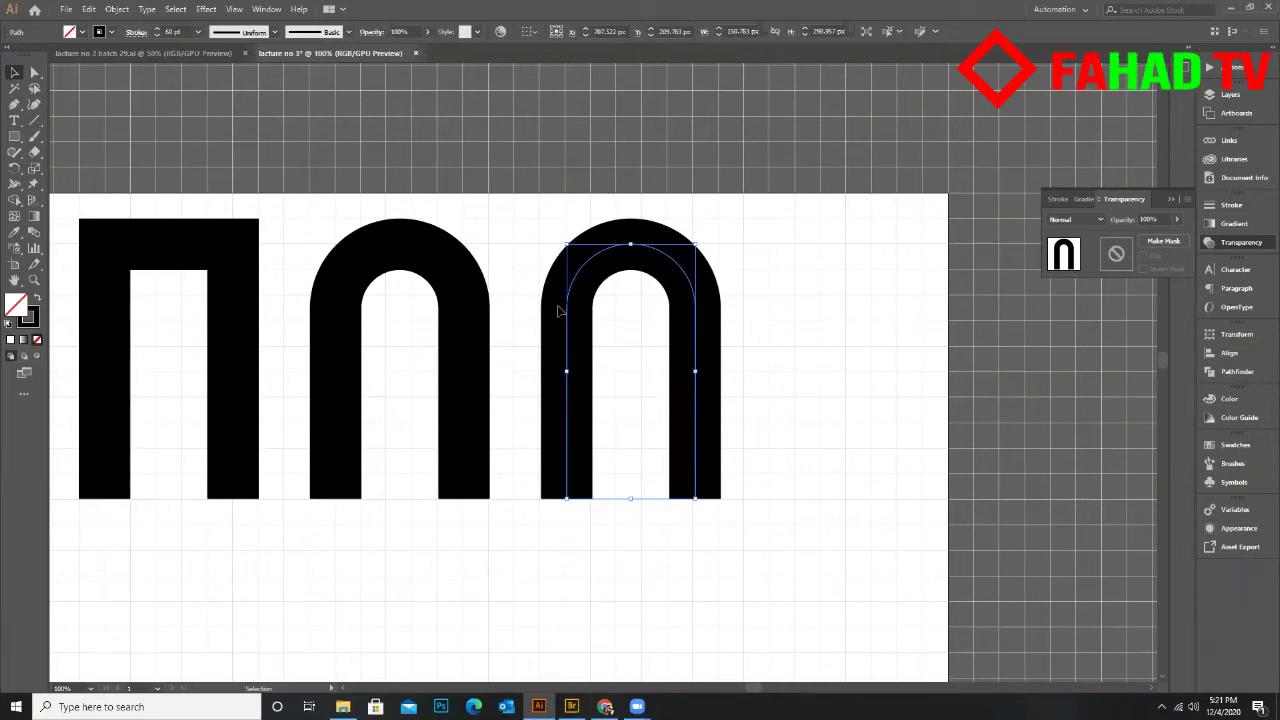
Expand the fill and stroke of the third shape, the second rounded arch, into an outlined shape
click(118, 9)
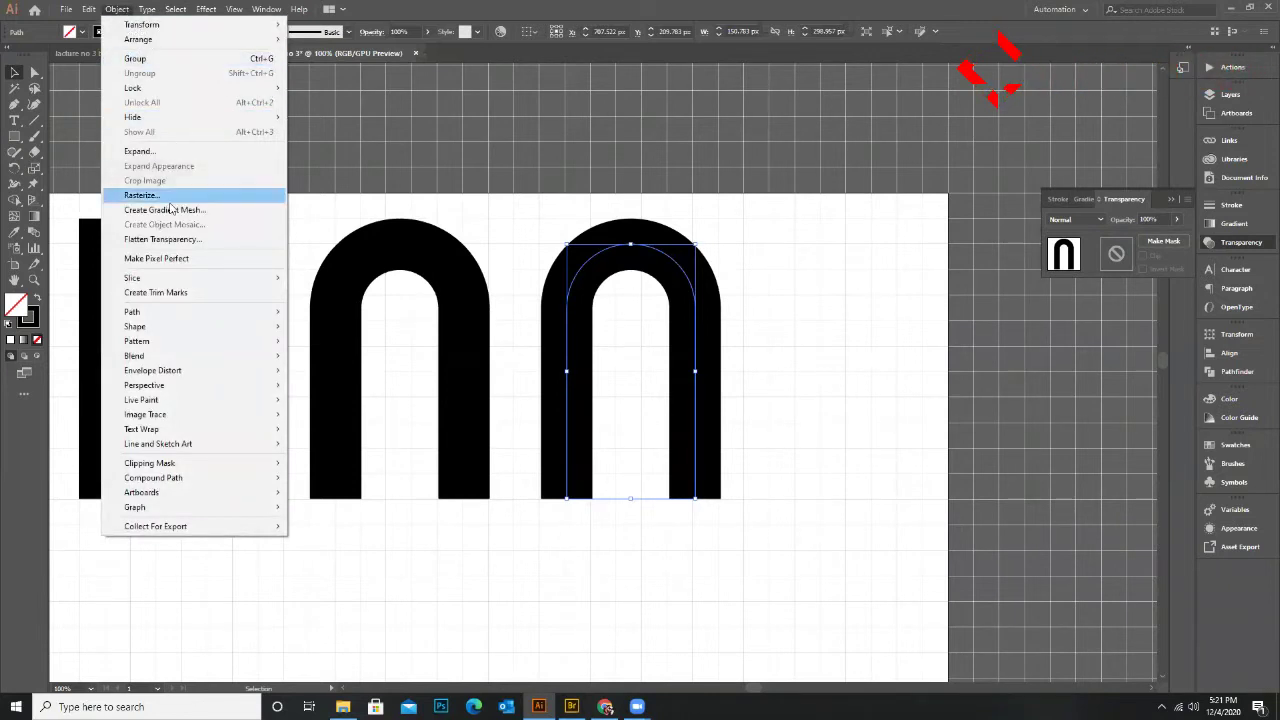
click(151, 152)
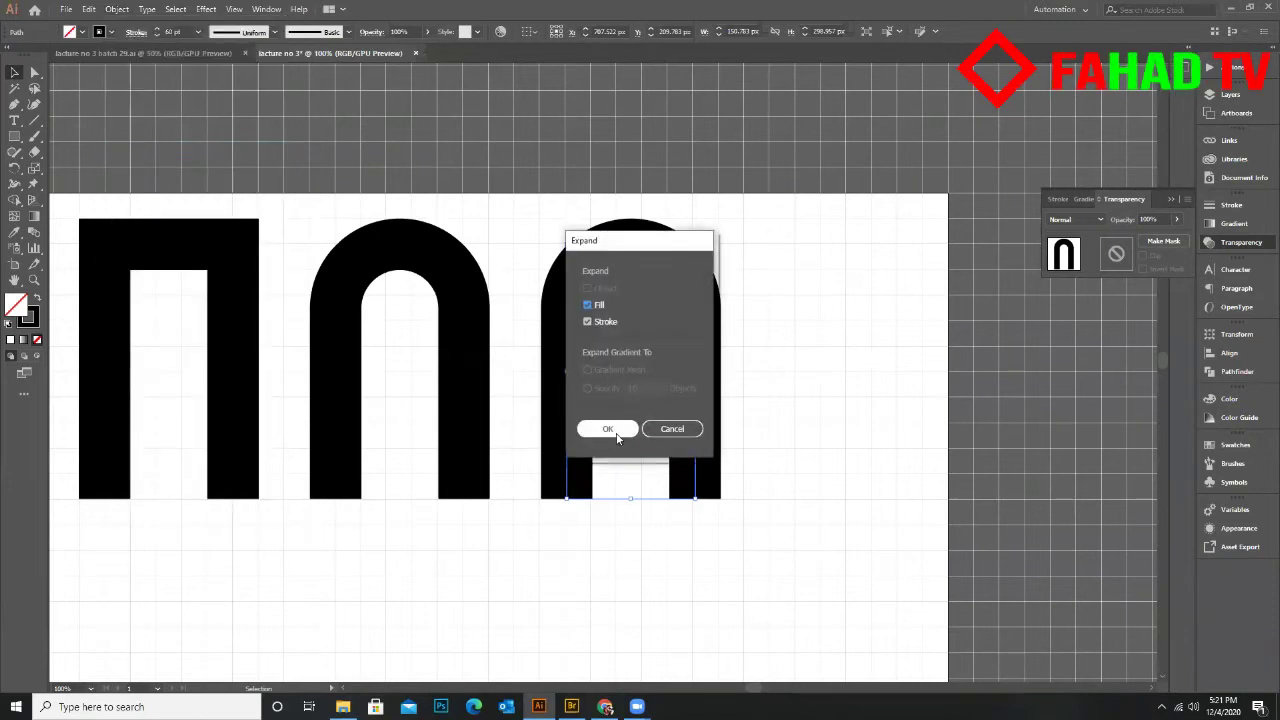
click(607, 429)
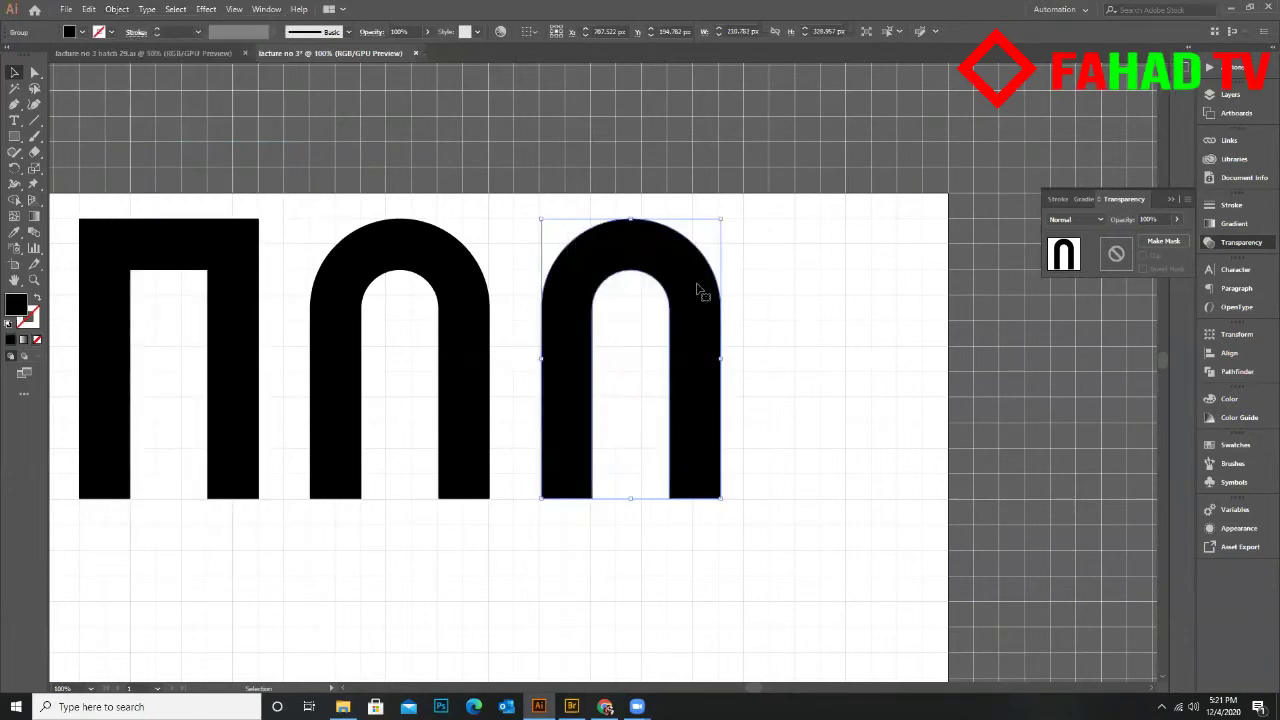
click(910, 360)
Place a copy of the expanded arch on the empty artboard area directly below the square-cornered shape
scroll(754, 429, down, 1)
scroll(709, 320, down, 1)
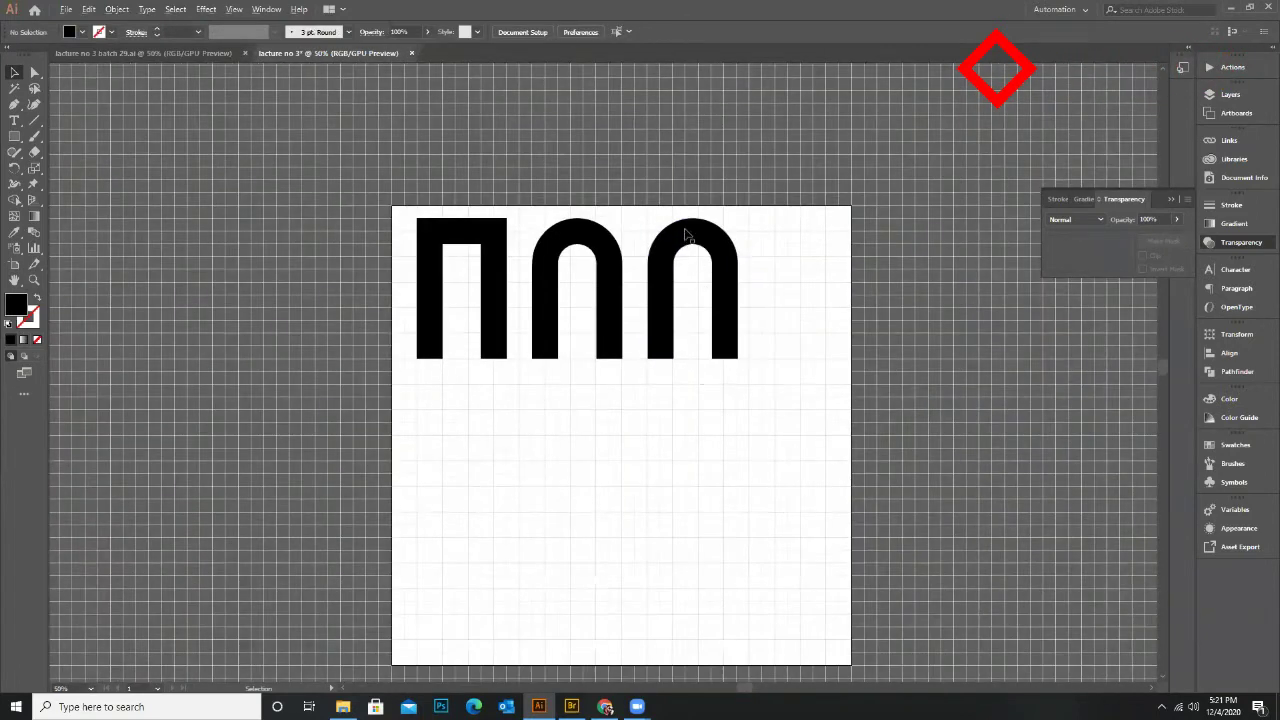
scroll(709, 320, up, 1)
drag(709, 320, 380, 498)
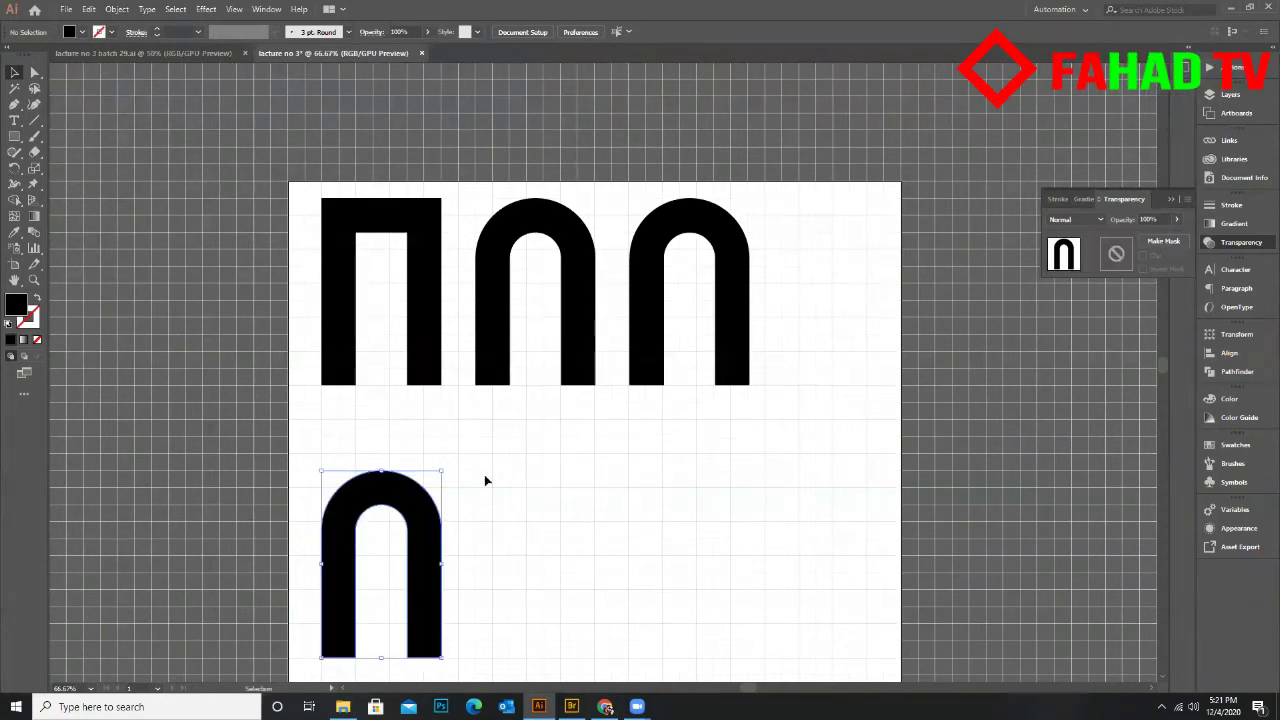
click(504, 441)
Swap the fill and stroke of the lower arch so it has no fill and a 1 pt black outline
scroll(500, 437, down, 2)
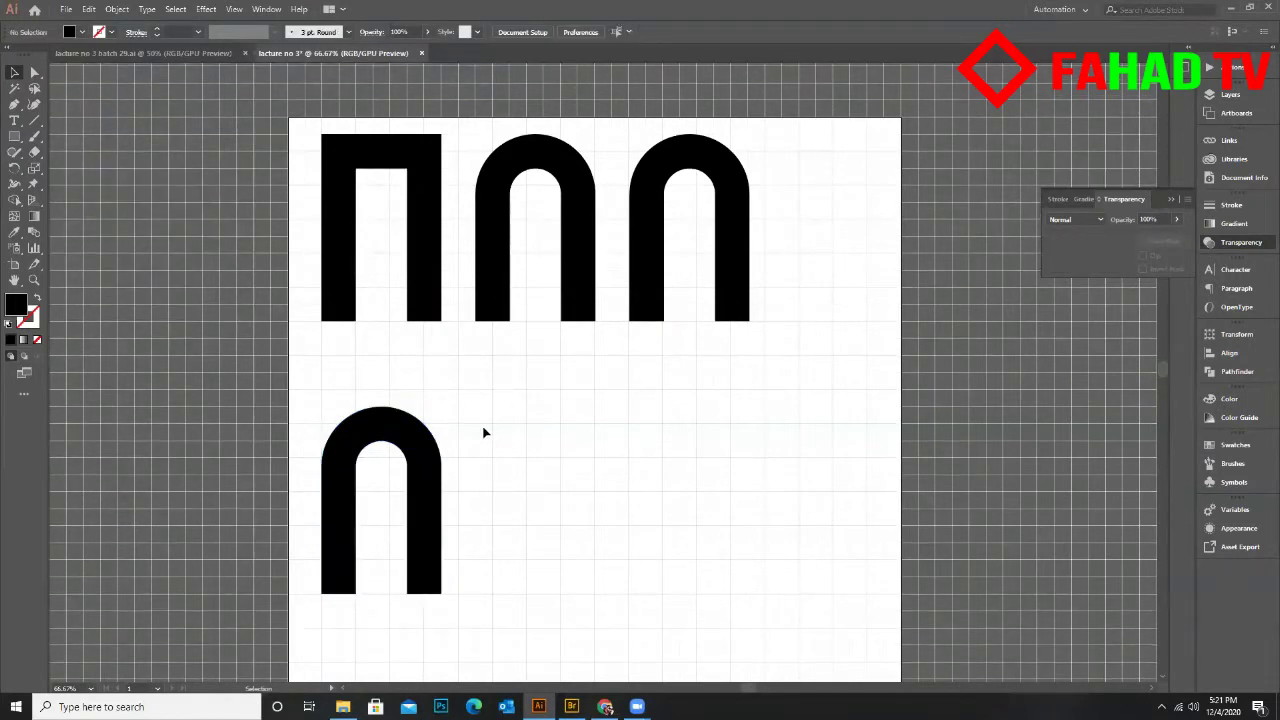
click(352, 457)
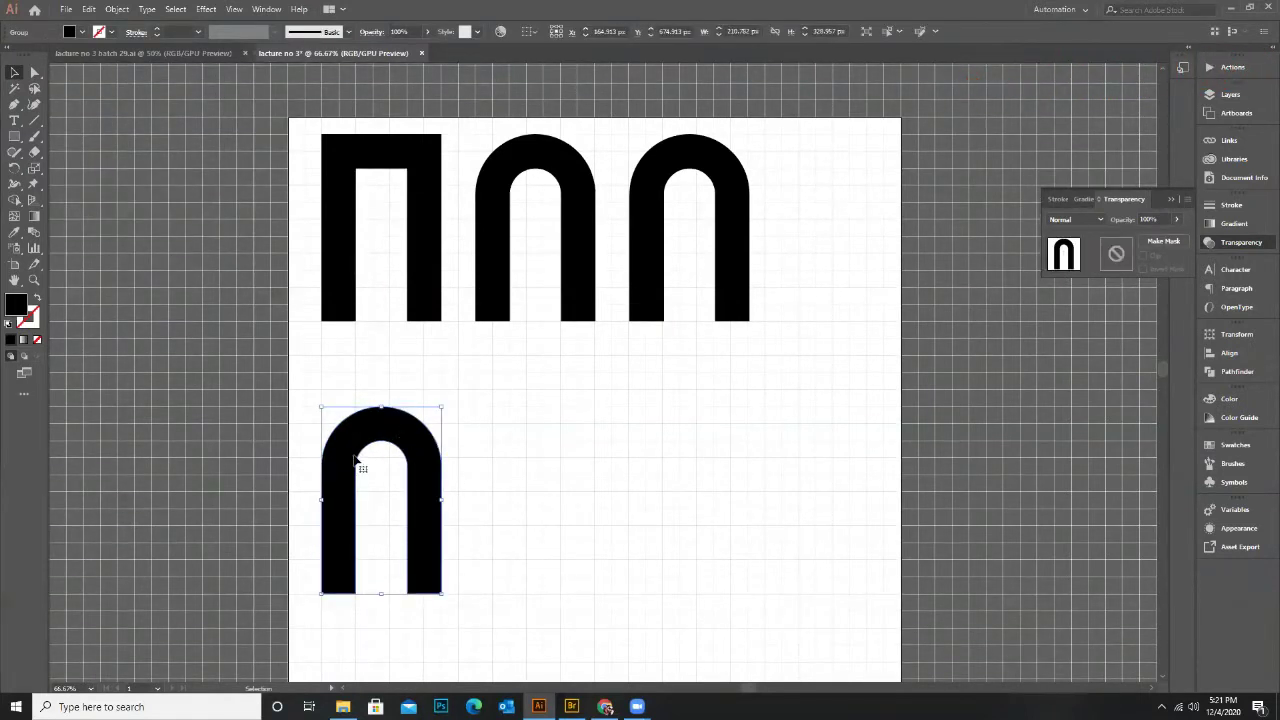
click(33, 301)
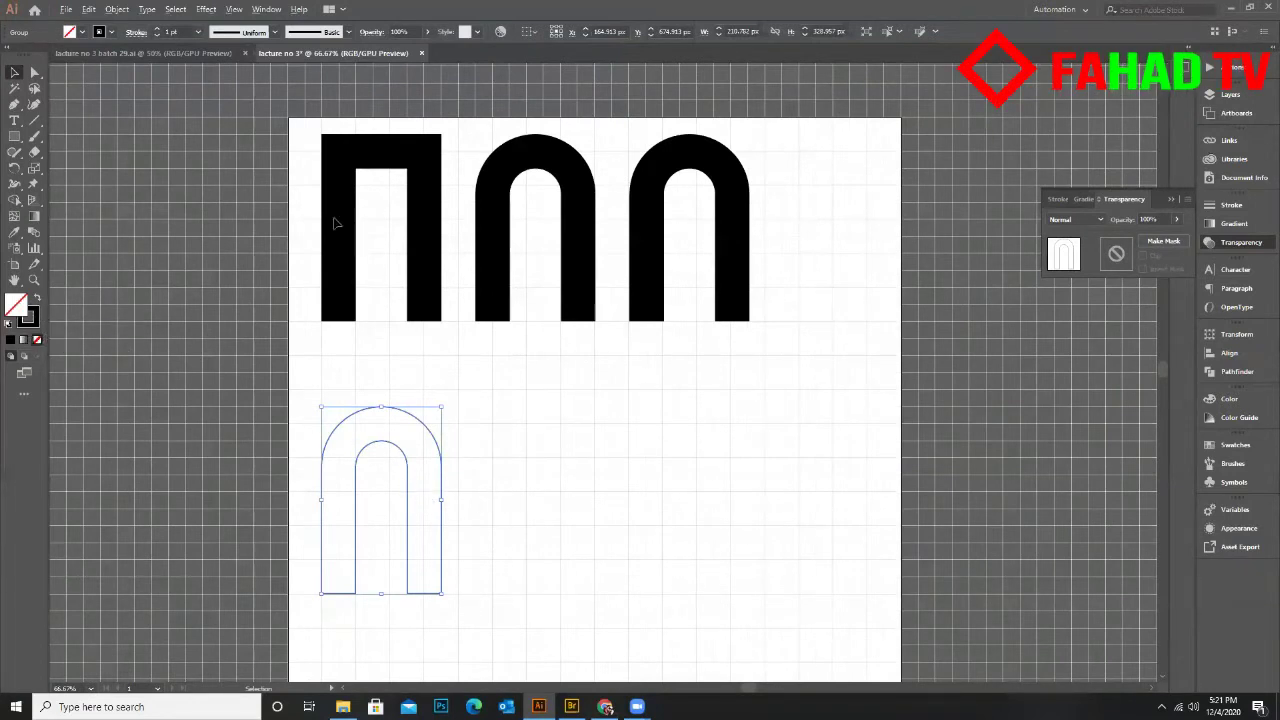
Copy the square-cornered path onto the outlined arch, aligned with its base, and set the copy's stroke weight to 1 pt
click(395, 162)
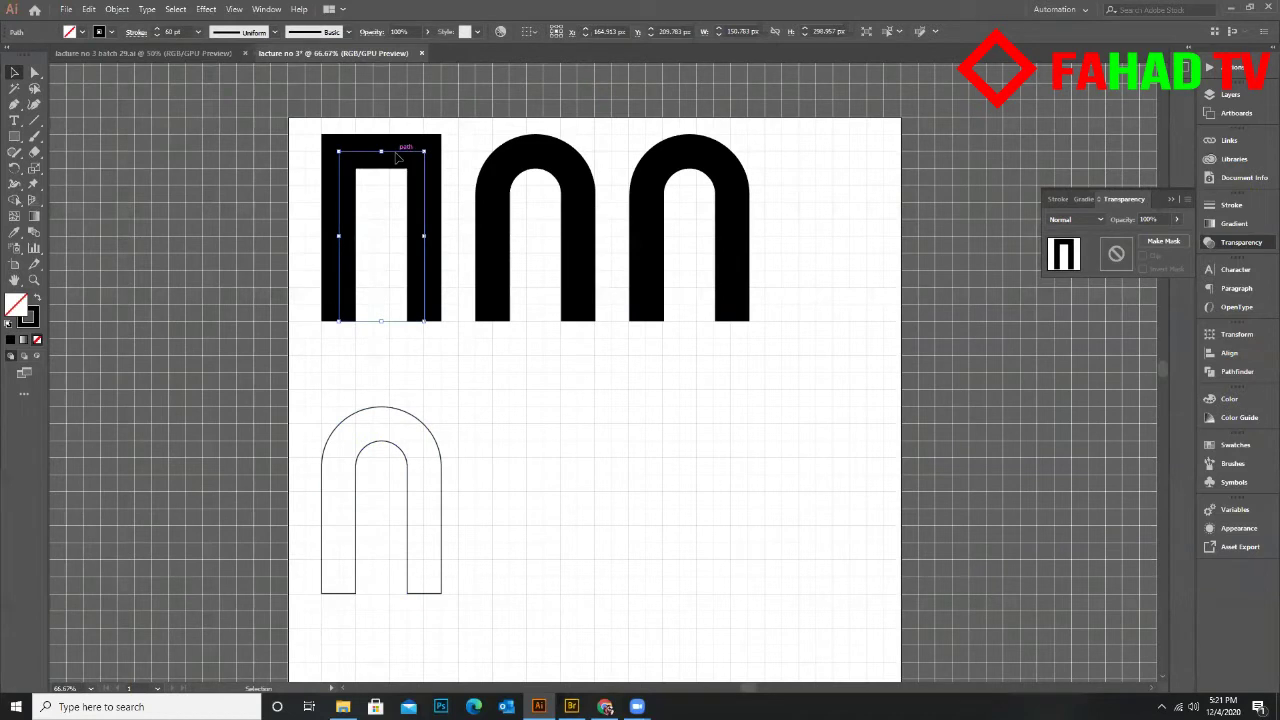
drag(395, 204, 398, 430)
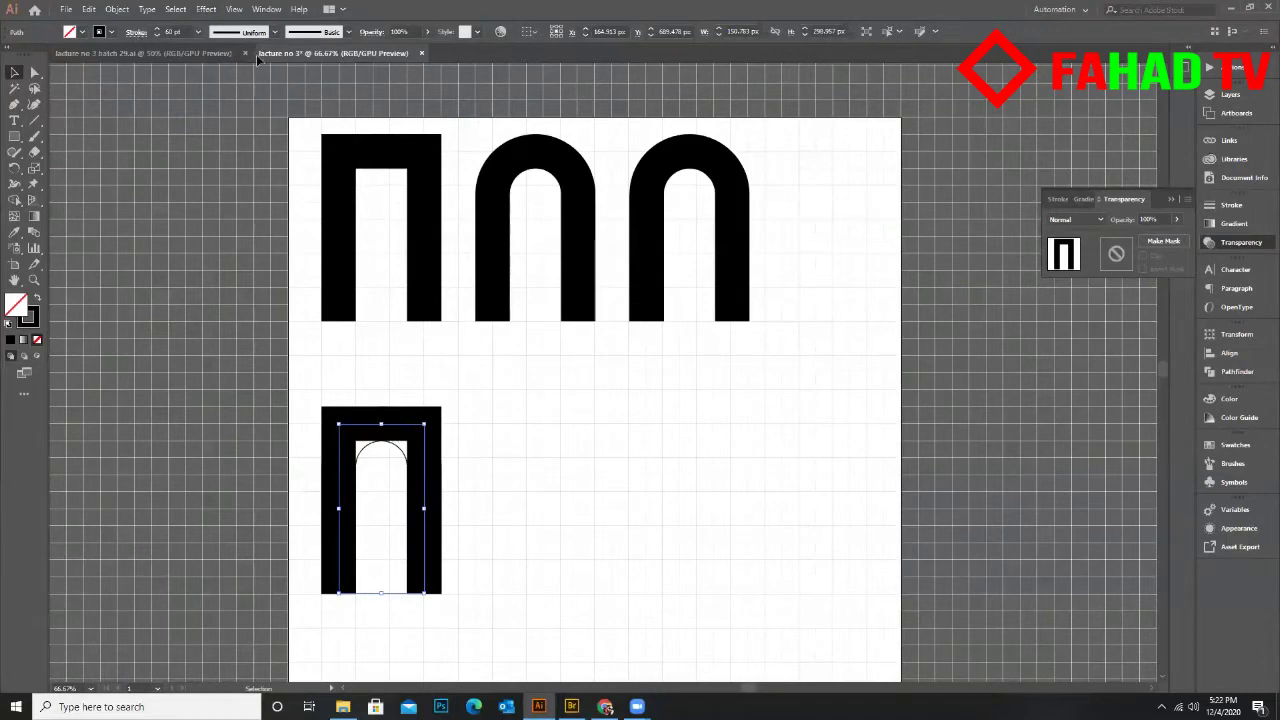
click(198, 36)
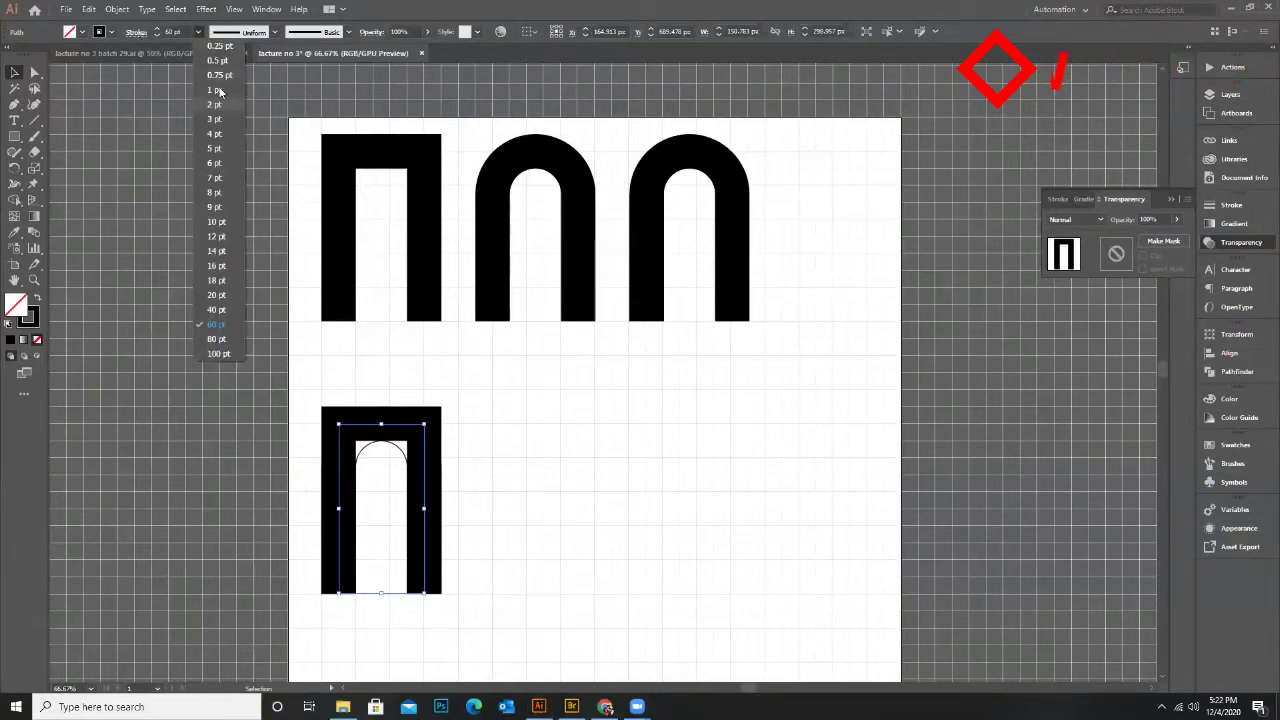
click(219, 86)
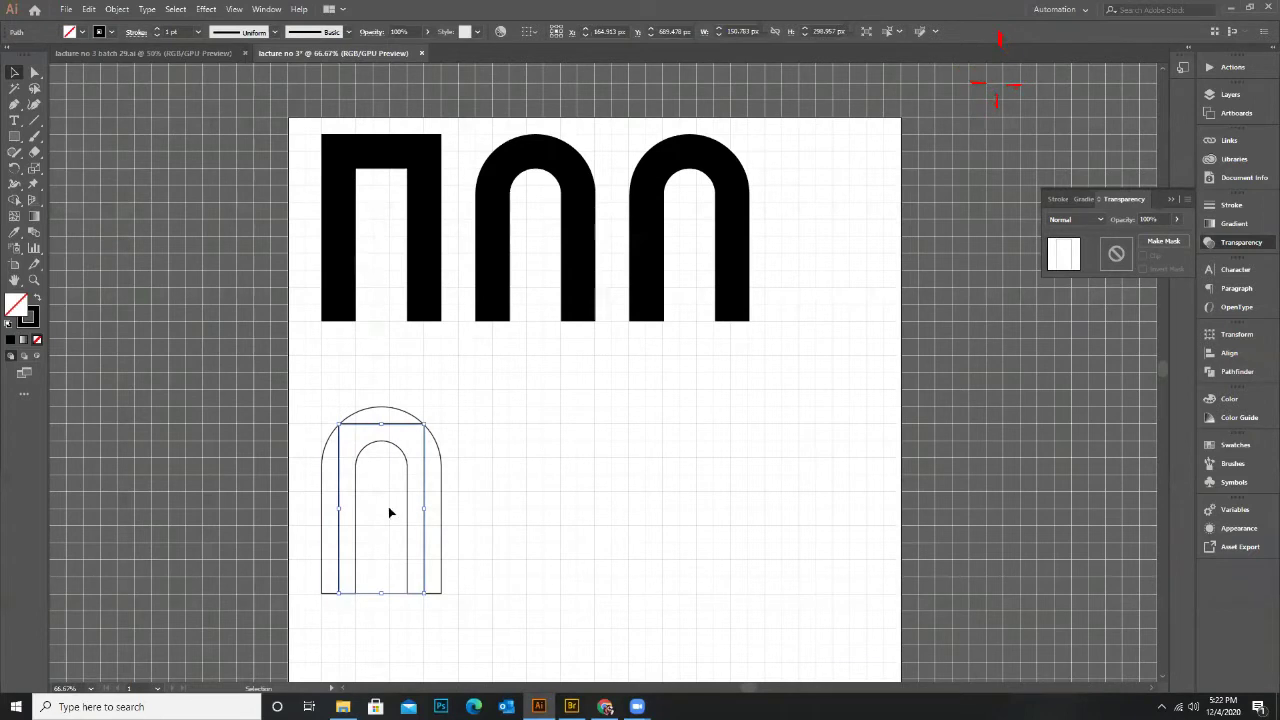
Fully round the upper corners of the thin centre path so it runs midway between the arch's inner and outer outlines
scroll(400, 440, down, 1)
alt+scroll(381, 425, up, 2)
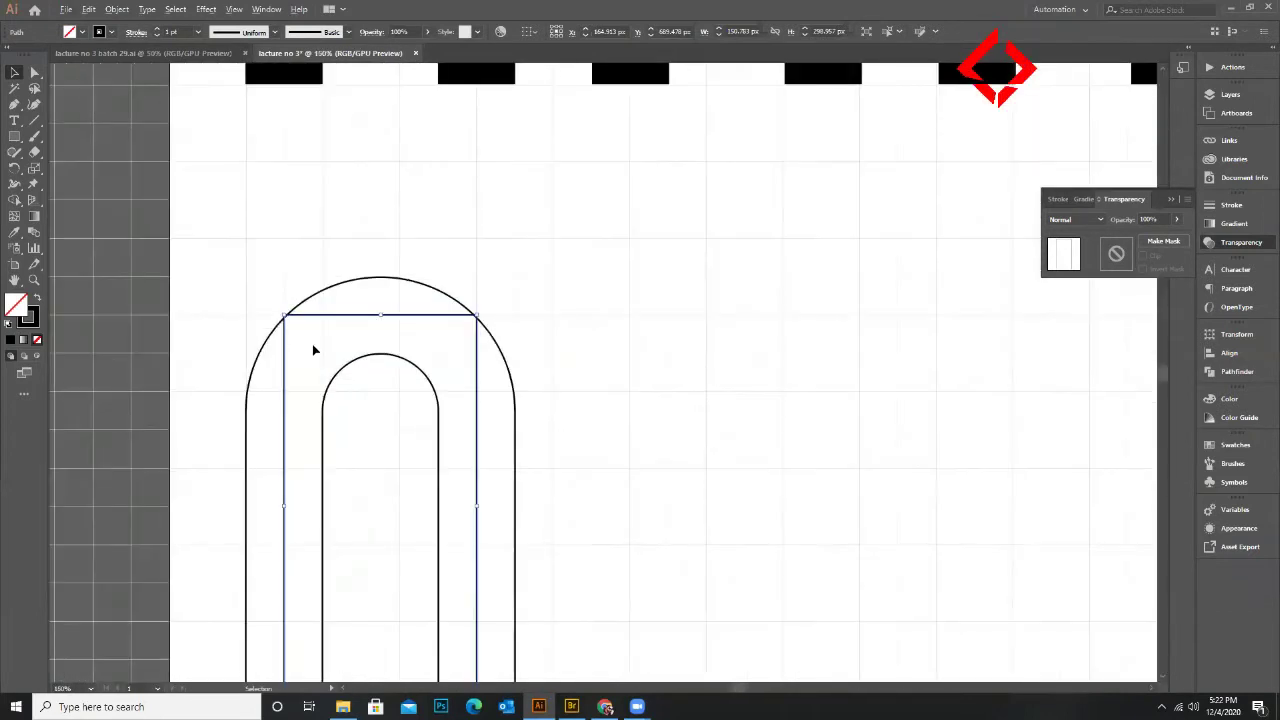
alt+scroll(318, 354, down, 1)
alt+scroll(378, 356, up, 1)
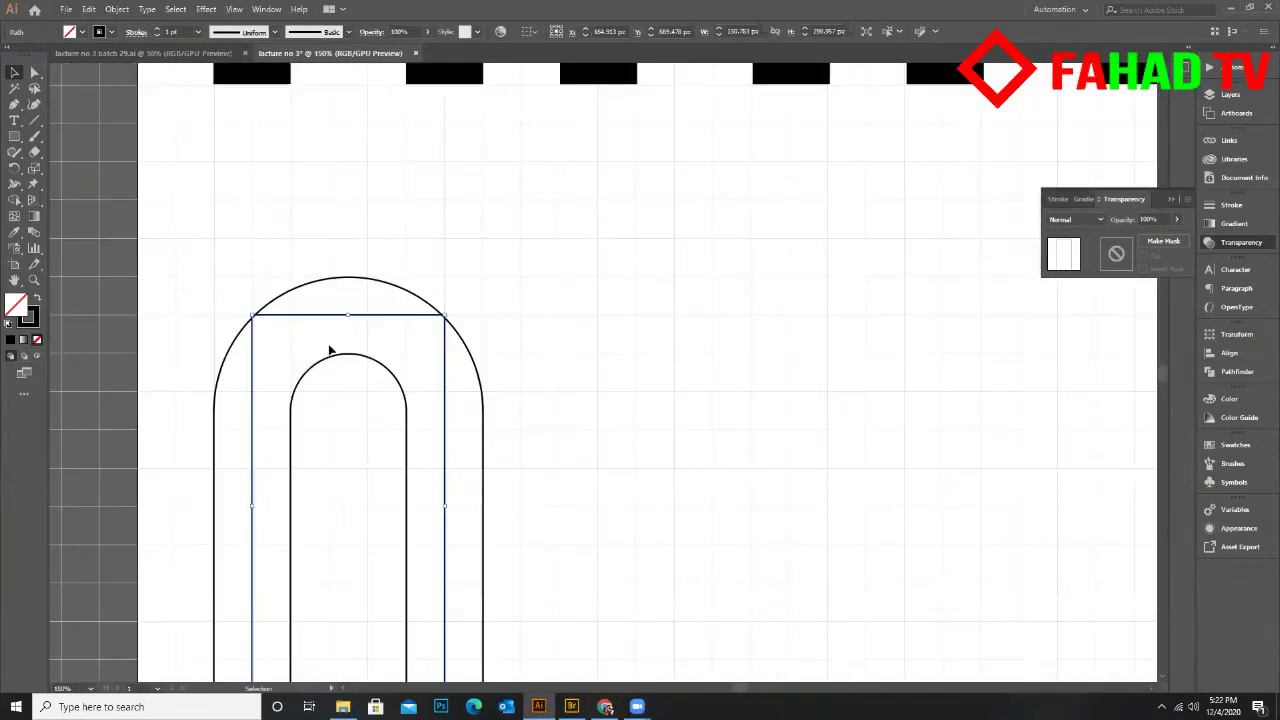
click(35, 74)
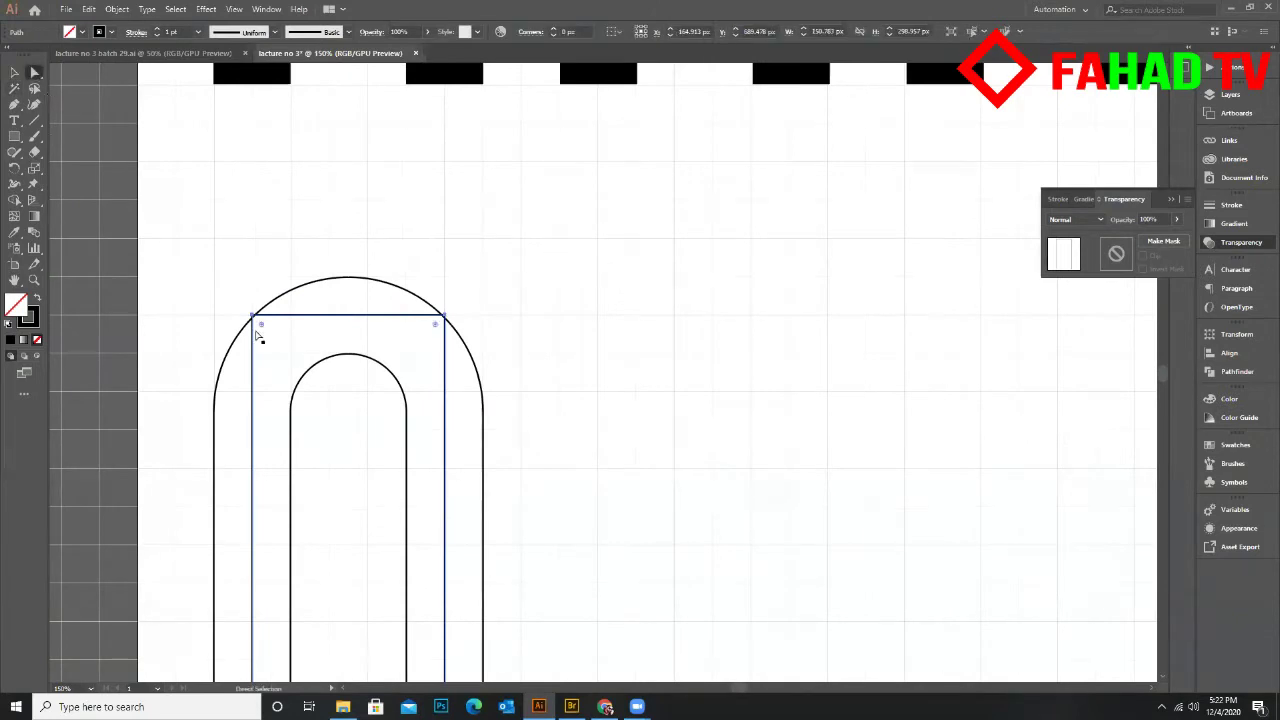
drag(263, 330, 354, 466)
click(400, 351)
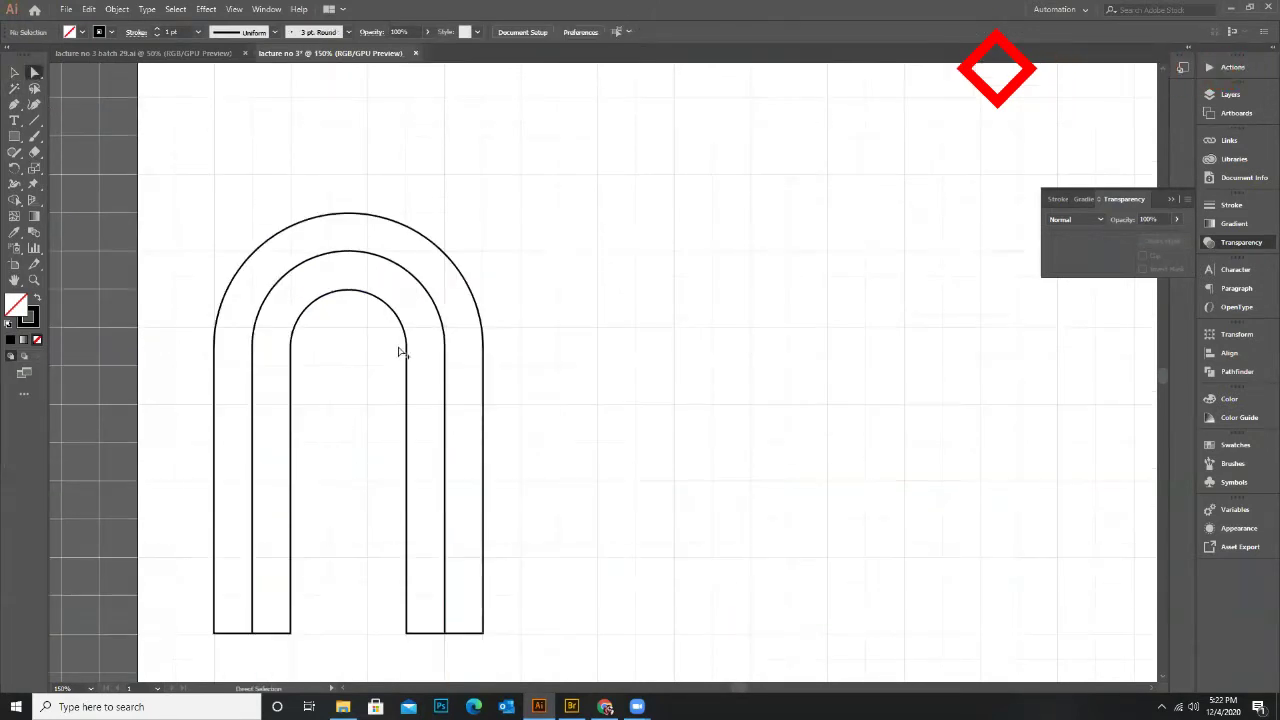
Duplicate the outlined arch together with its centre path beside the original, level with it and about one grid square apart
alt+scroll(397, 362, down, 1)
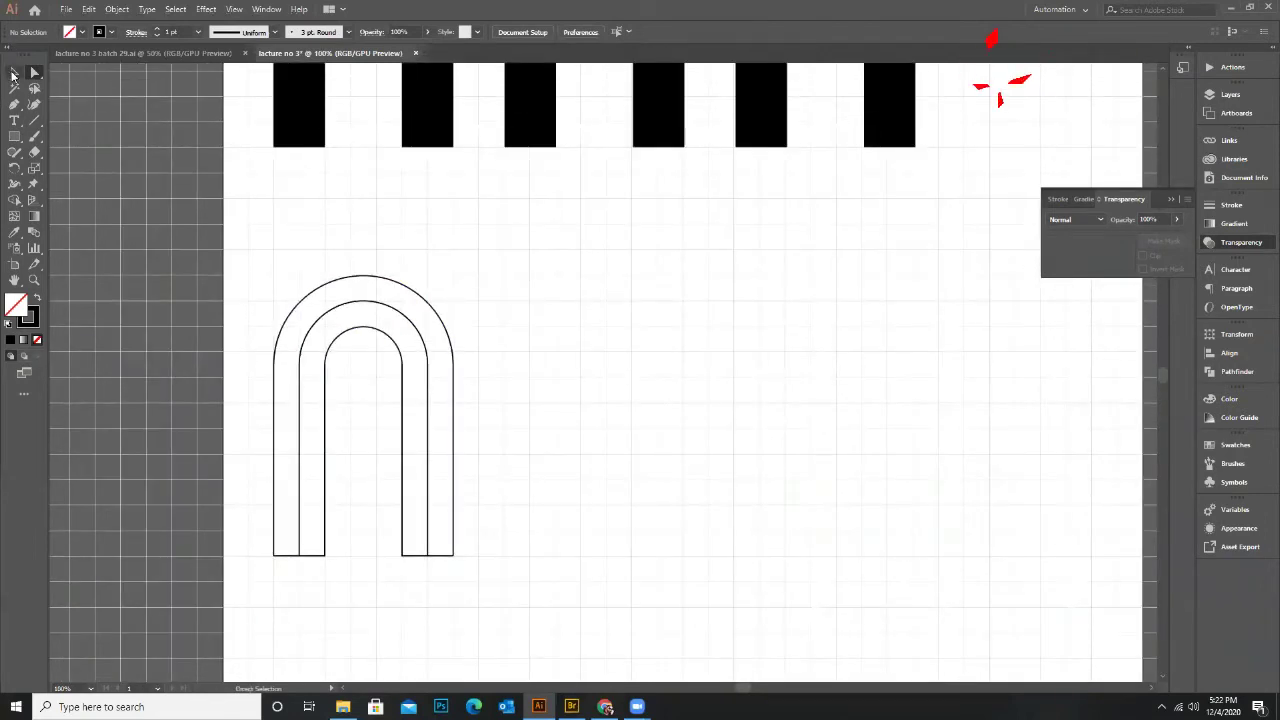
click(14, 73)
alt+scroll(366, 374, down, 1)
click(368, 362)
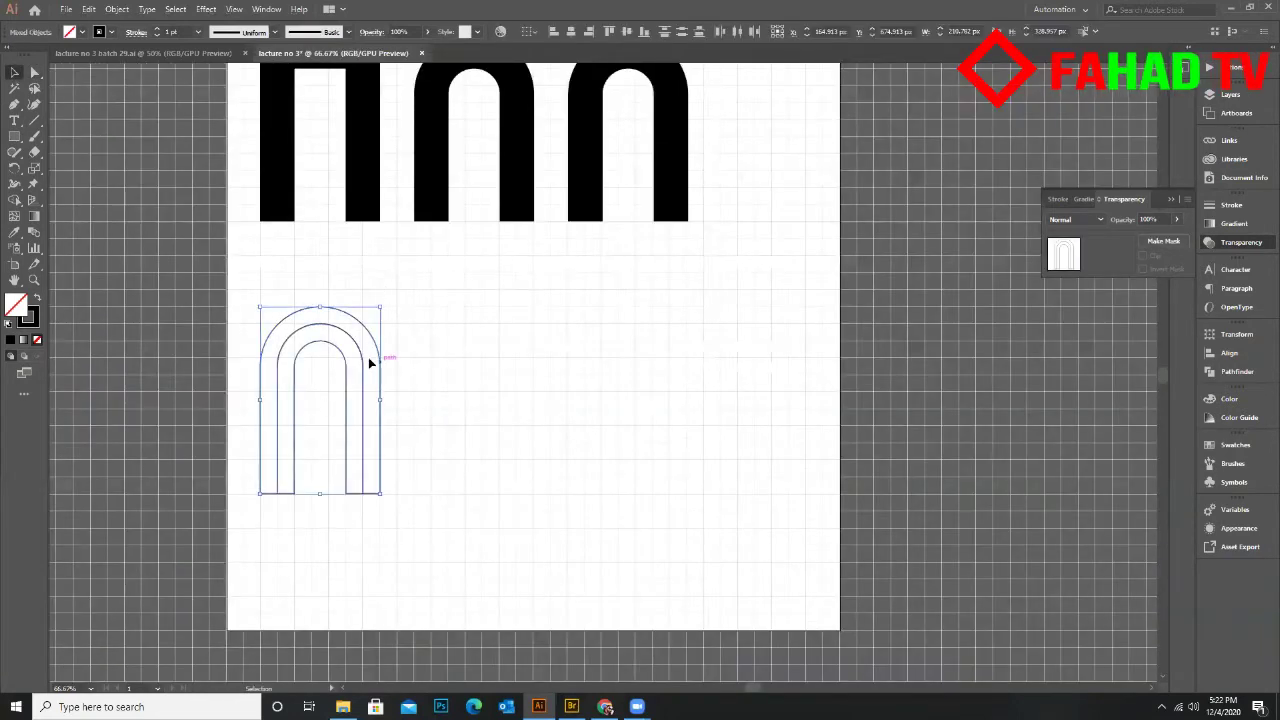
alt+drag(362, 356, 450, 361)
drag(505, 367, 514, 363)
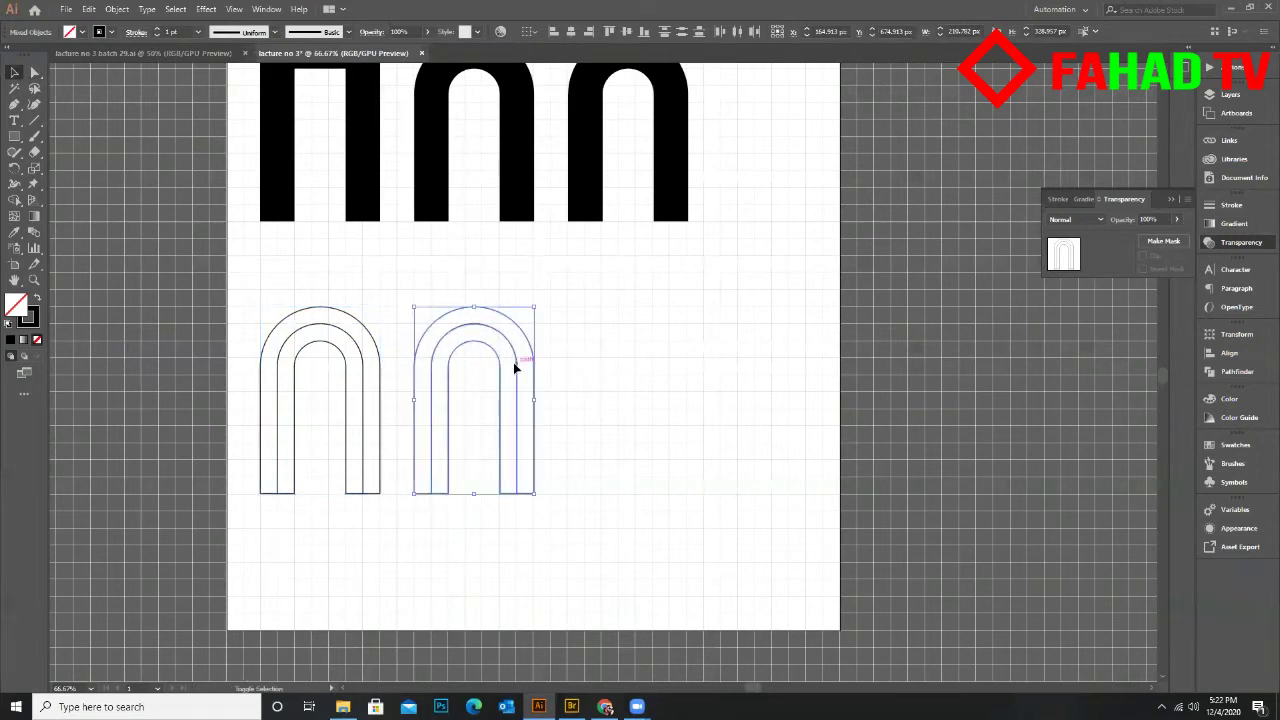
click(563, 361)
Shorten the centre path of the duplicated arch from its lower end to about 270 px high, keeping its width
scroll(550, 380, down, 1)
scroll(543, 400, up, 1)
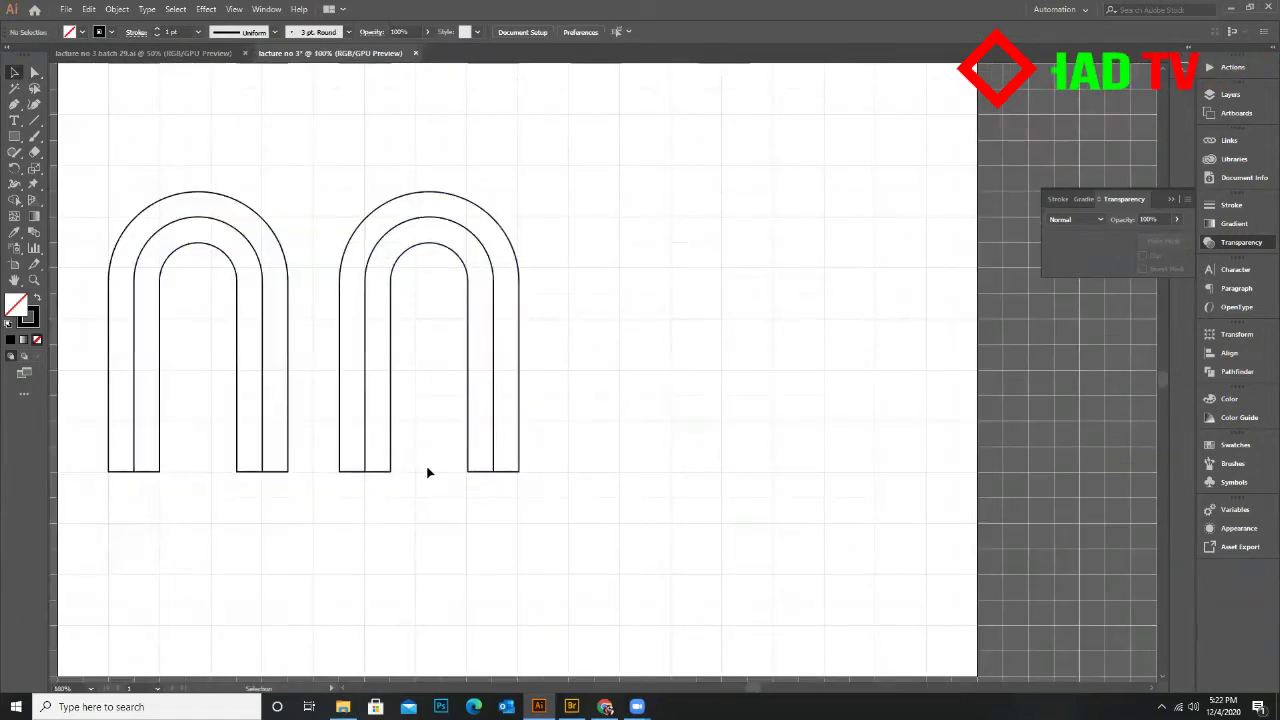
click(368, 443)
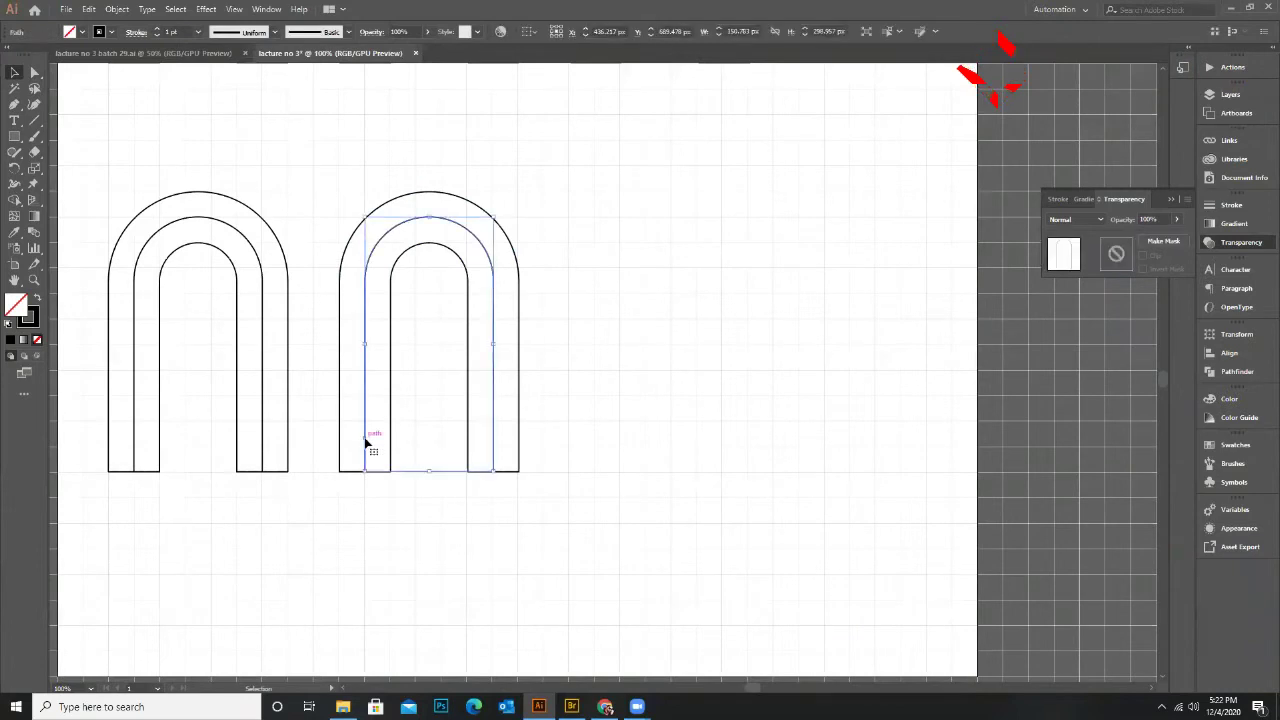
drag(430, 473, 430, 447)
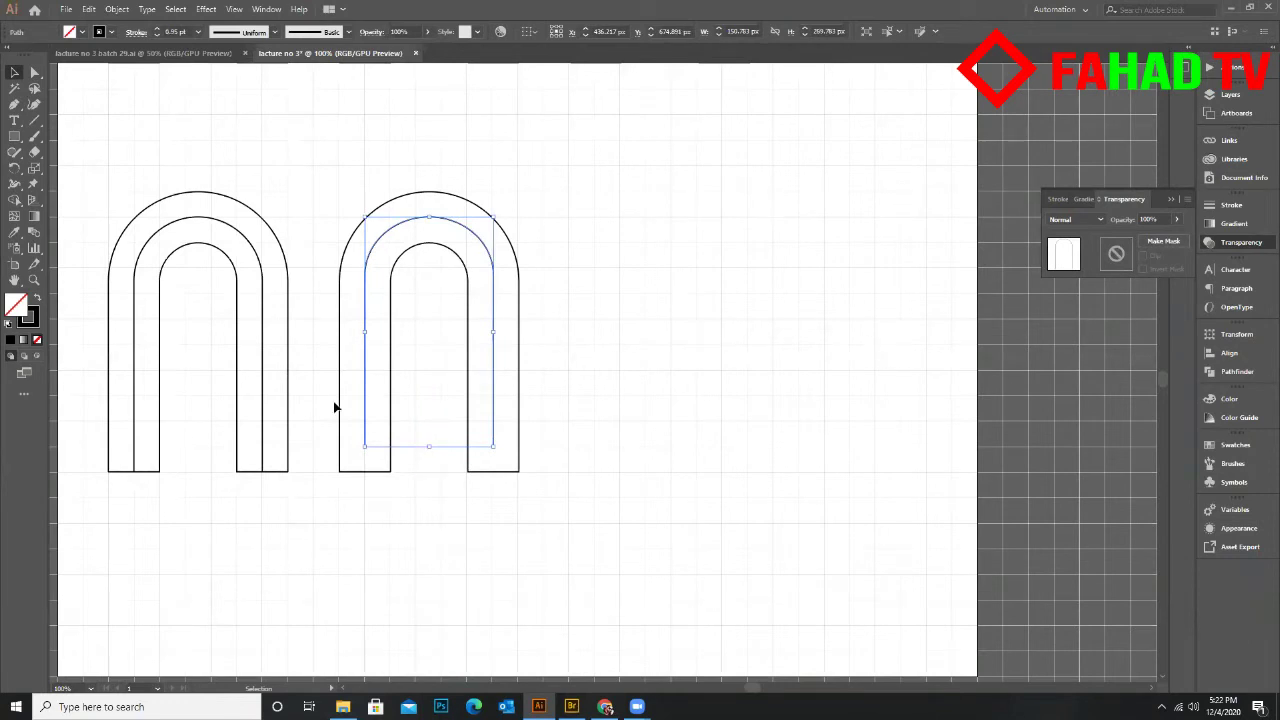
click(421, 460)
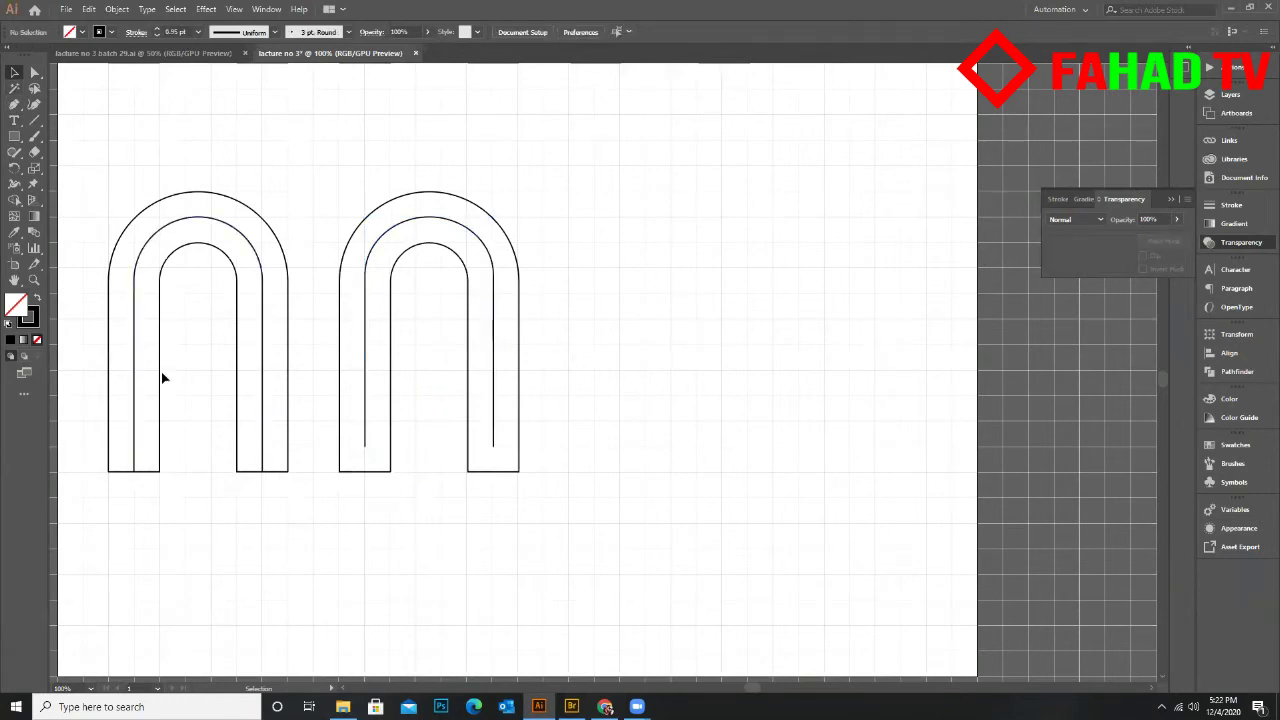
Extend both lower ends of the duplicated arch's centre path diagonally to the outline's outer base corners with the Pen tool
click(15, 104)
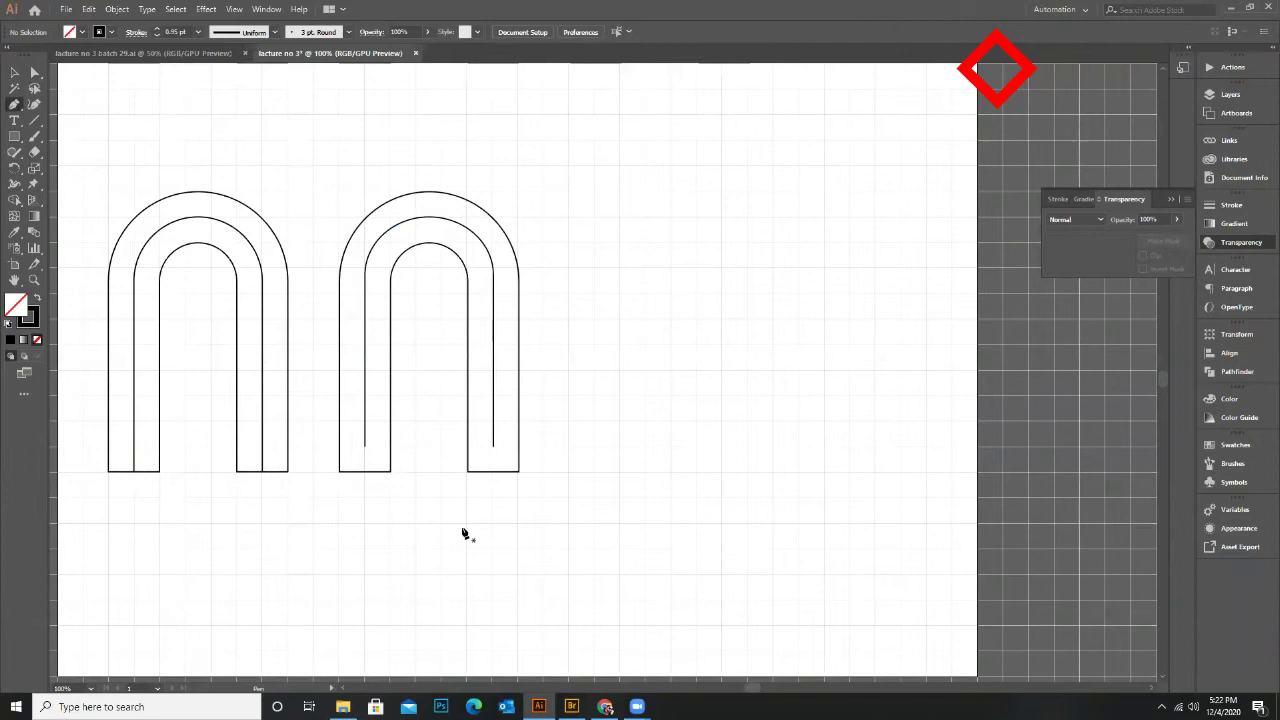
click(365, 450)
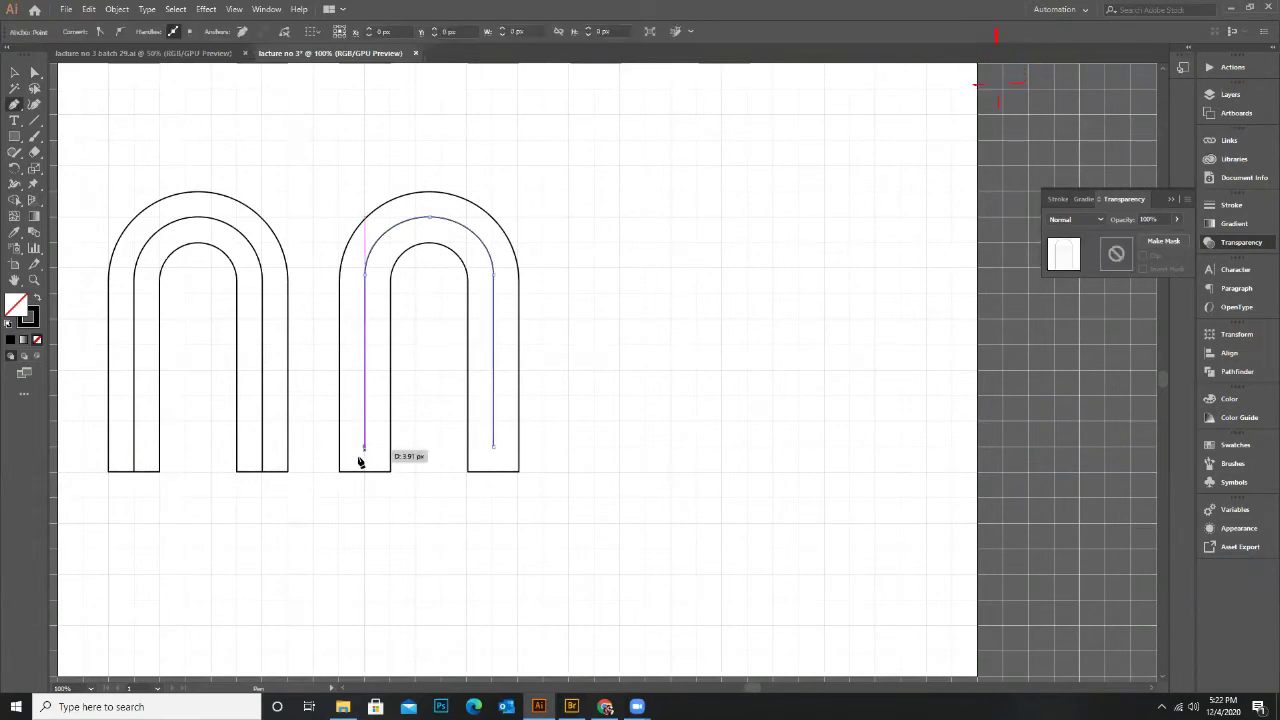
click(341, 471)
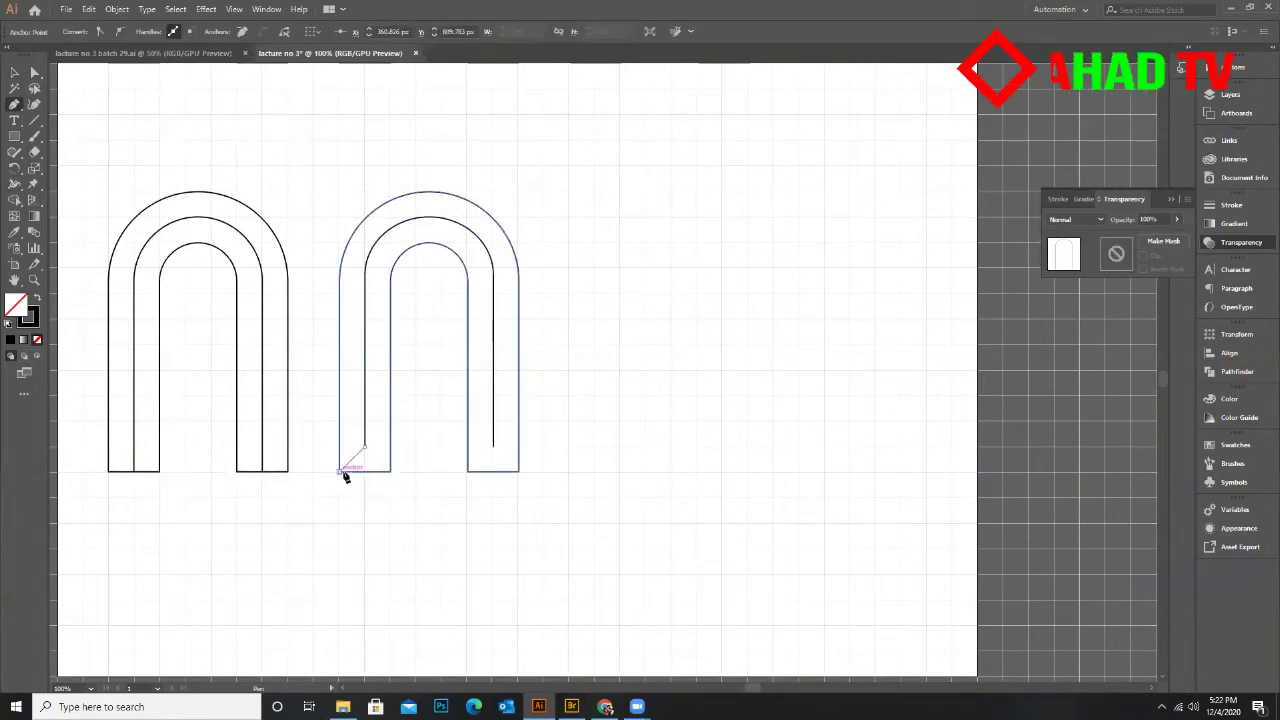
click(389, 469)
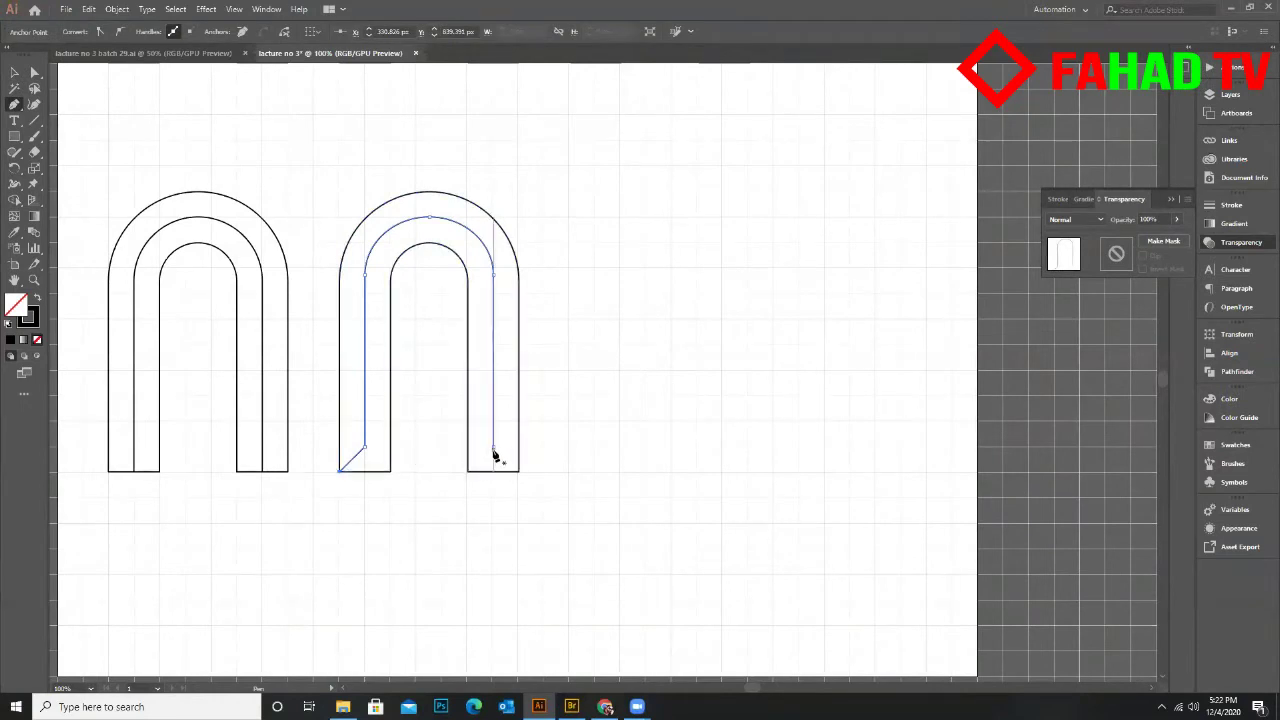
click(493, 445)
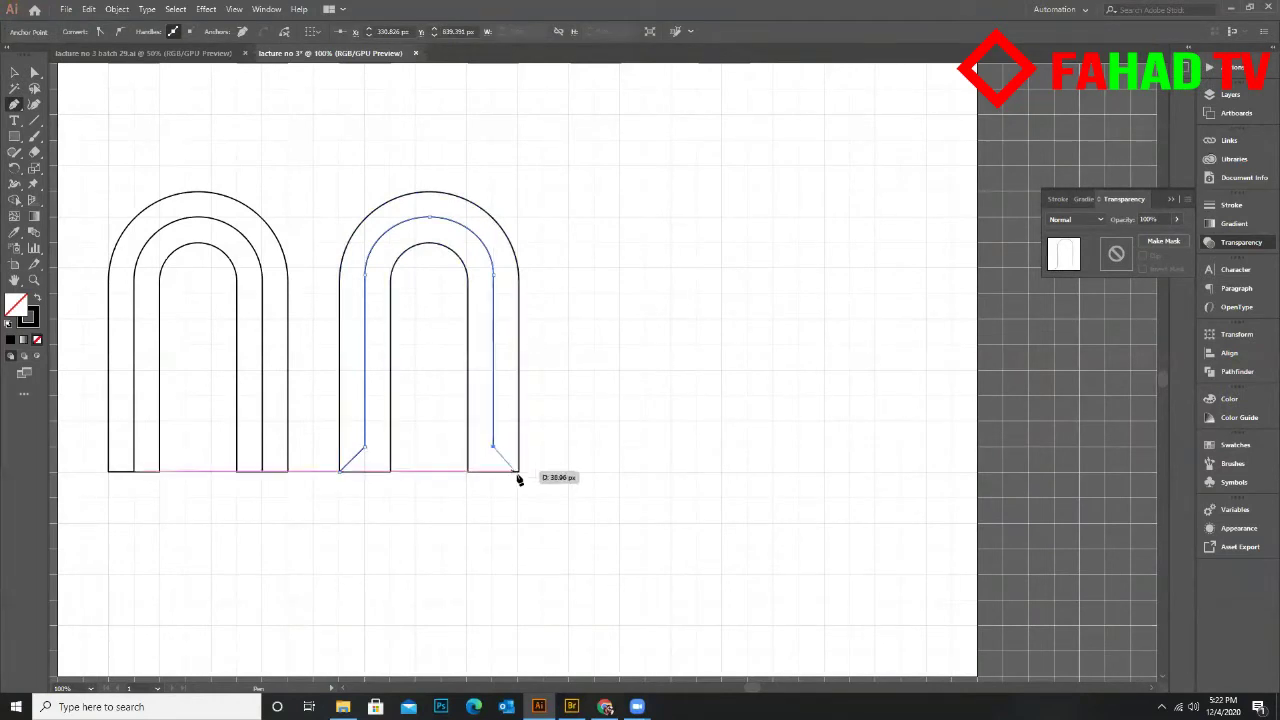
click(518, 470)
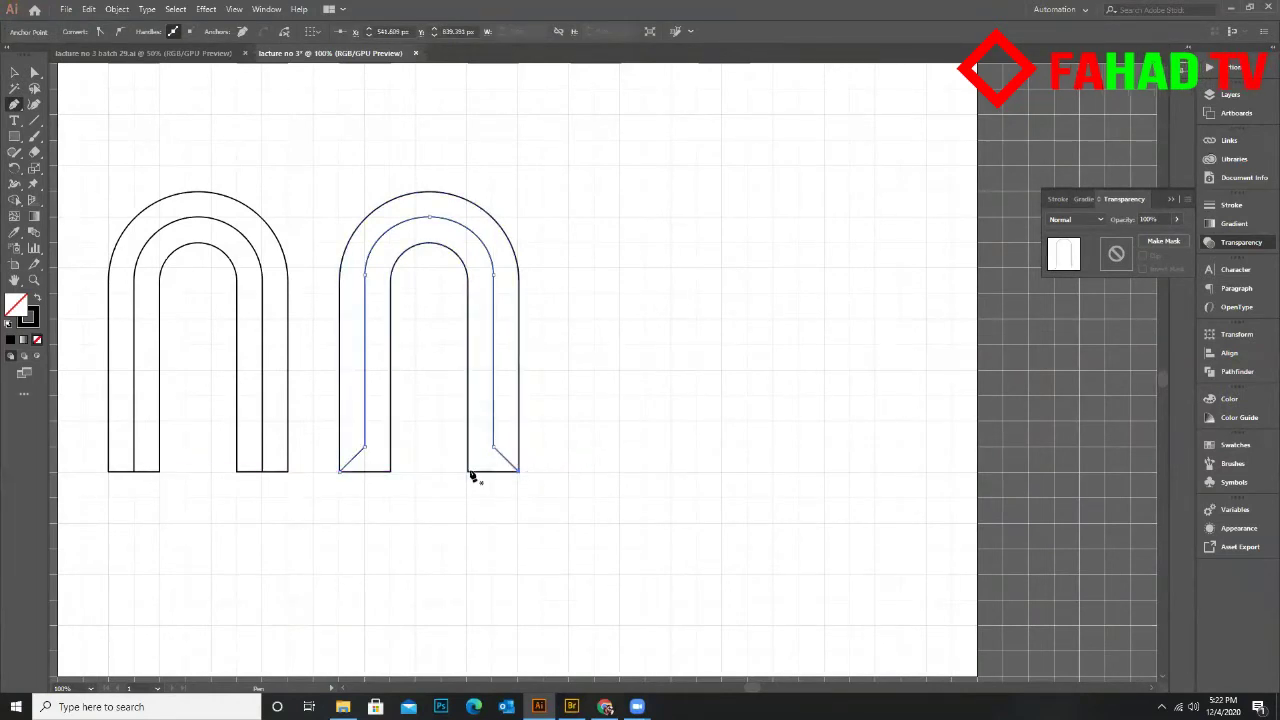
Round the duplicated arch's inner base corners to 60 px and fully round the two lower bends of its centre path
click(33, 74)
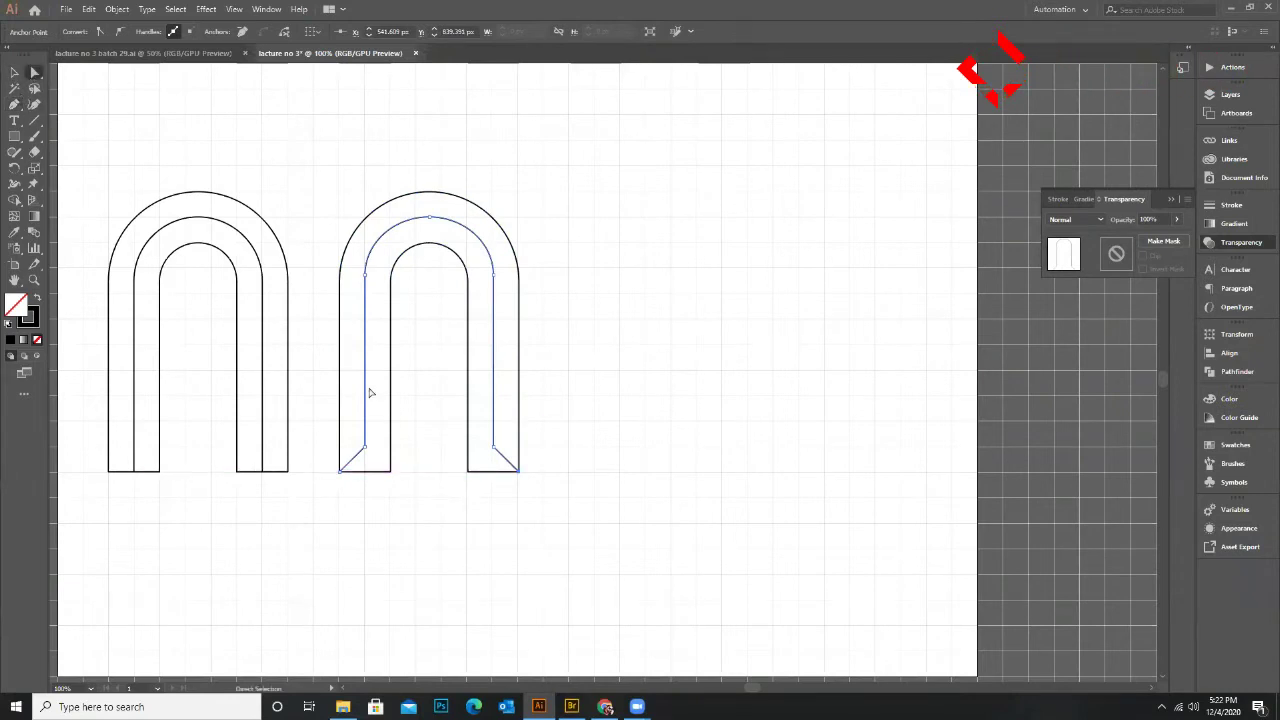
click(389, 471)
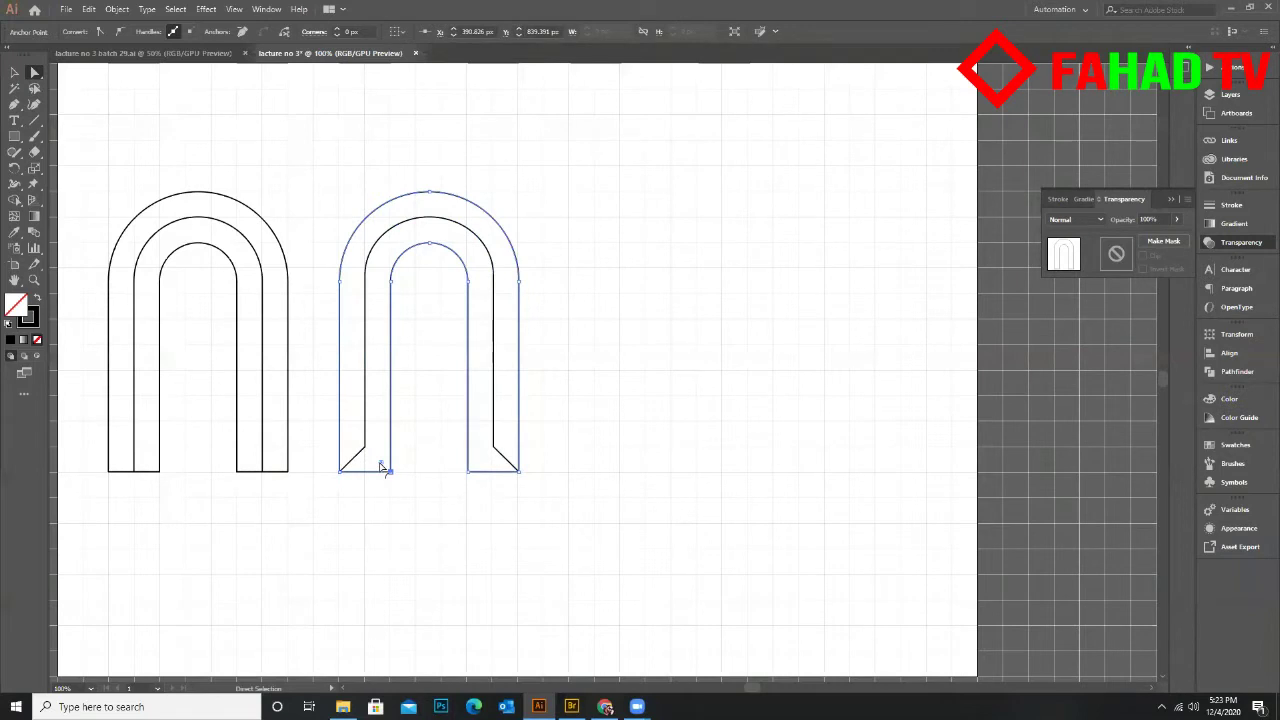
drag(381, 468, 275, 352)
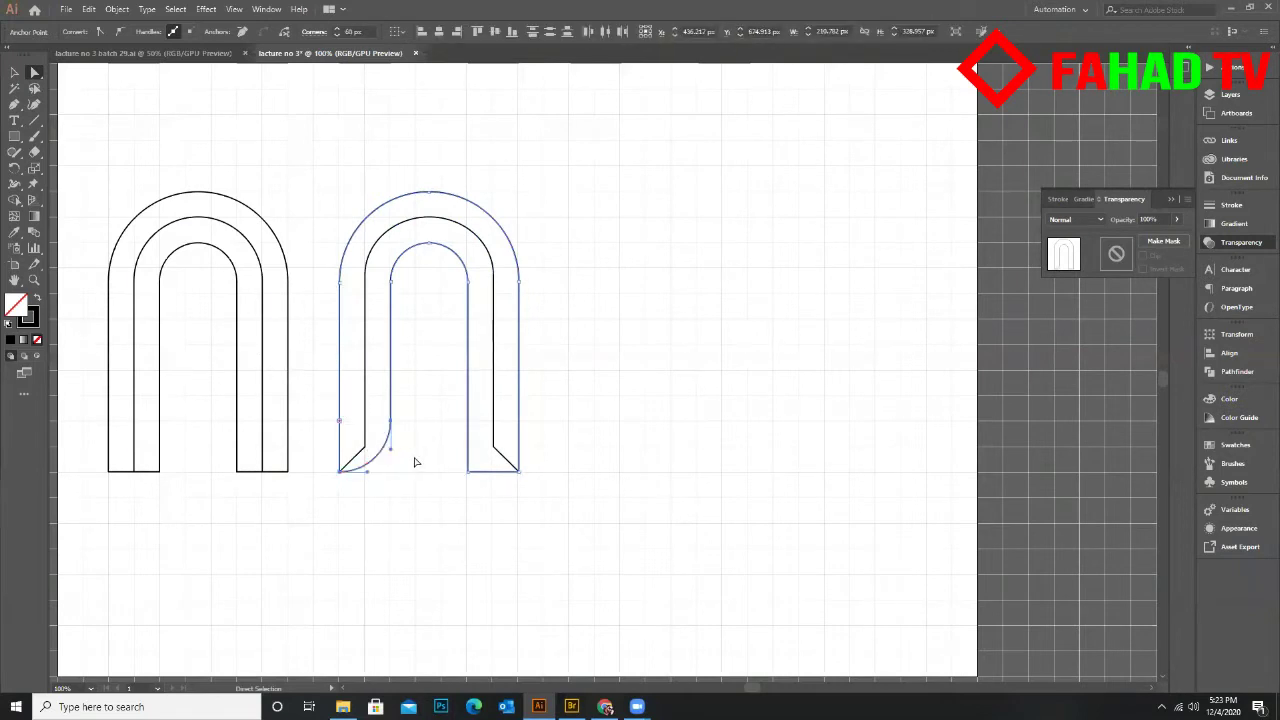
click(354, 443)
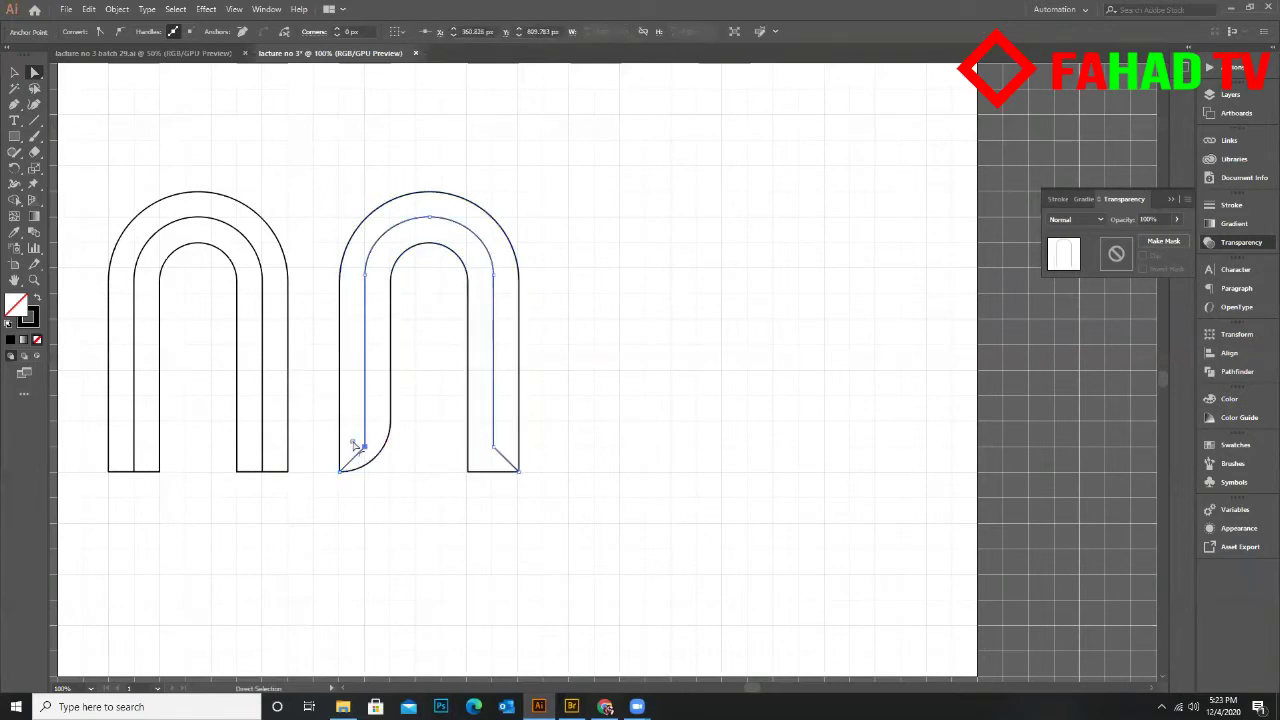
drag(354, 449, 263, 406)
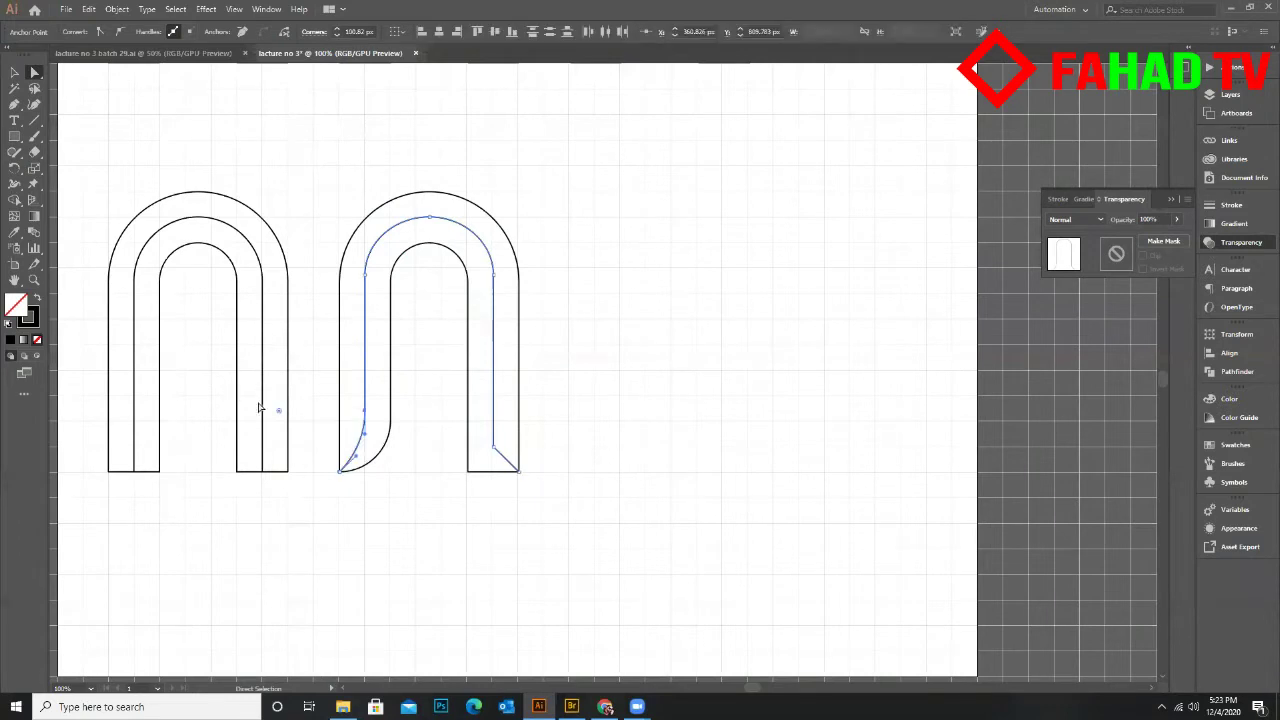
drag(496, 453, 522, 420)
click(471, 470)
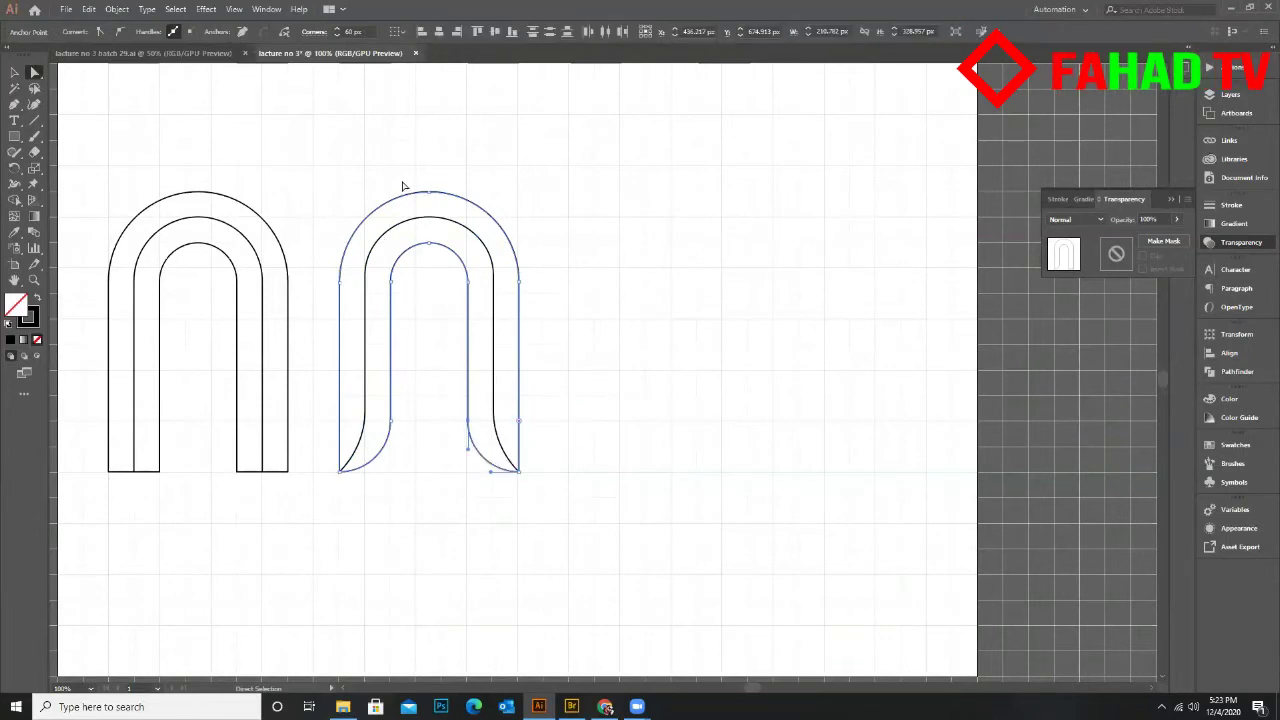
click(14, 72)
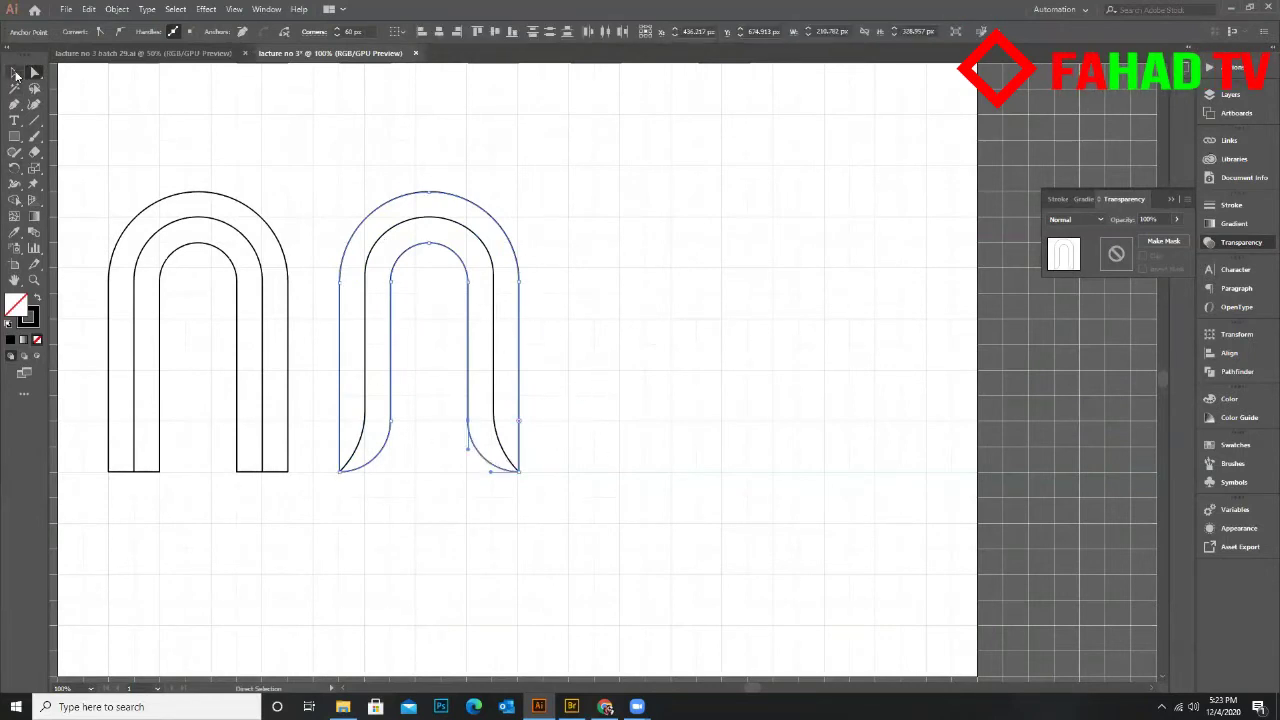
click(425, 161)
Duplicate the curved-foot arch with its centre path beside the original, level with it and about one grid square apart
key(ctrl+minus)
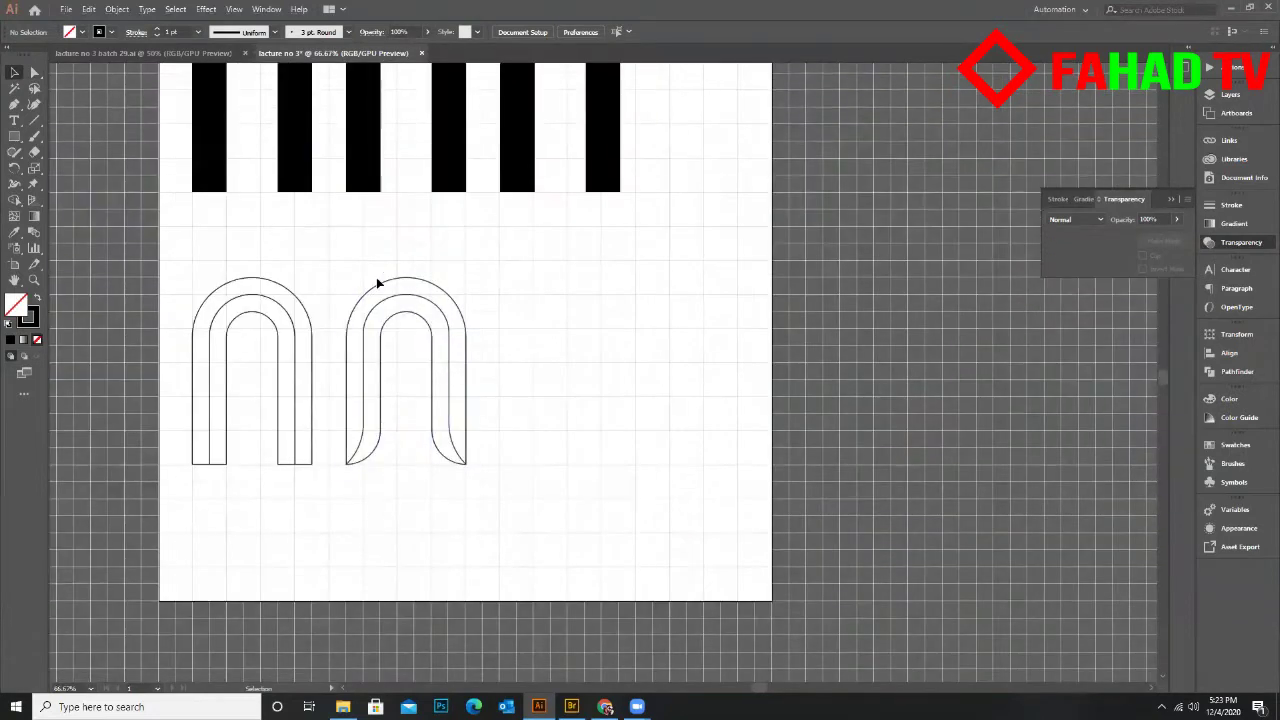
click(433, 330)
drag(430, 329, 582, 343)
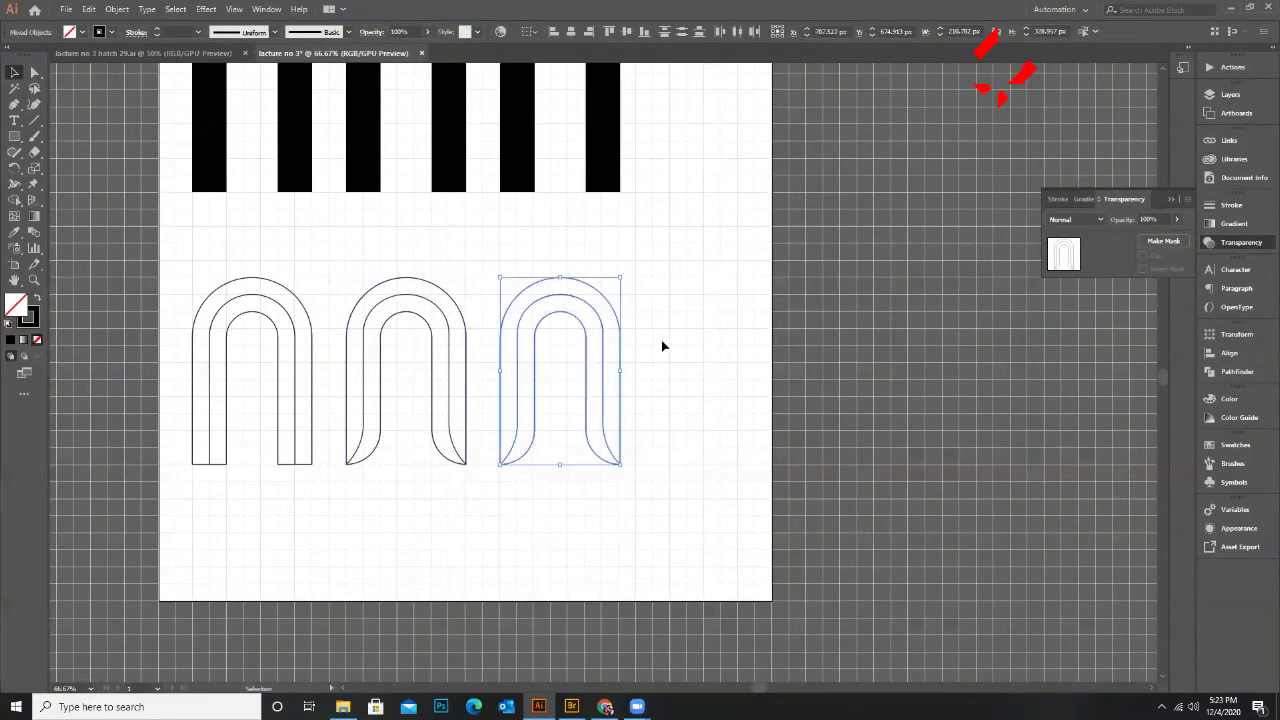
click(663, 346)
Try moving the middle arch's centre path down out of its outline, and undo the move
key(ctrl+plus)
scroll(385, 447, up, 1)
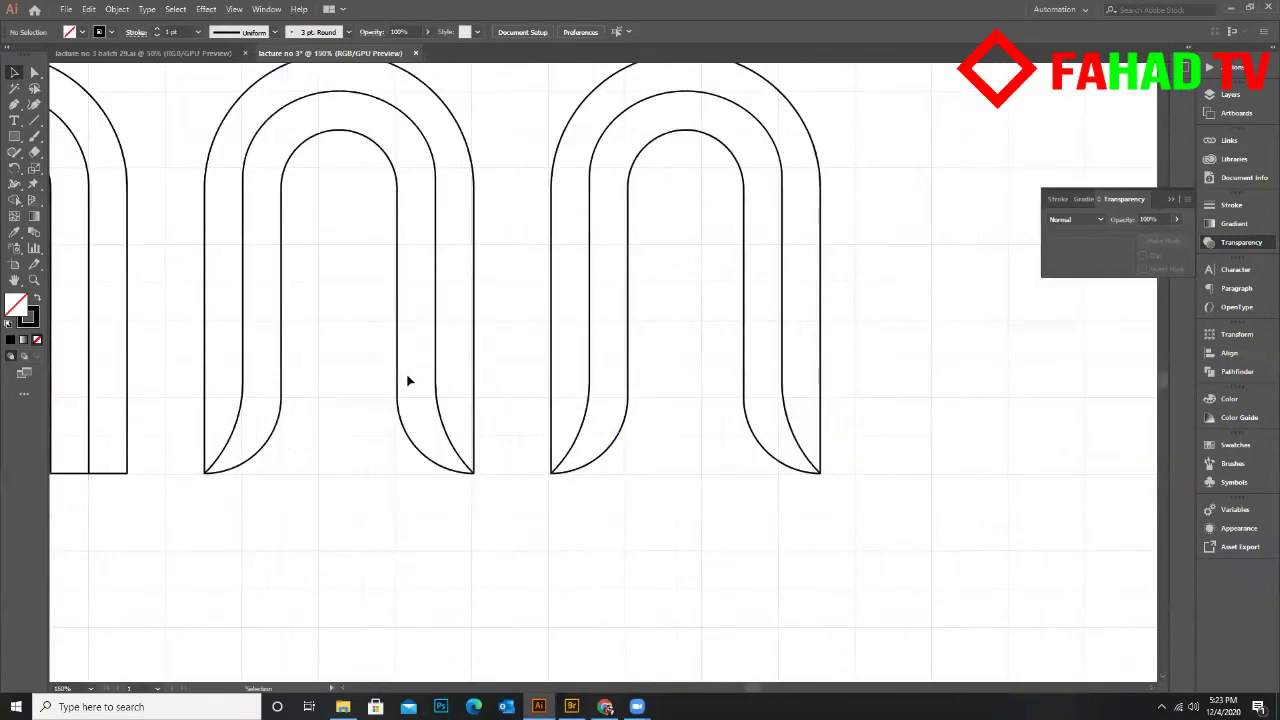
scroll(408, 380, down, 1)
drag(381, 241, 375, 351)
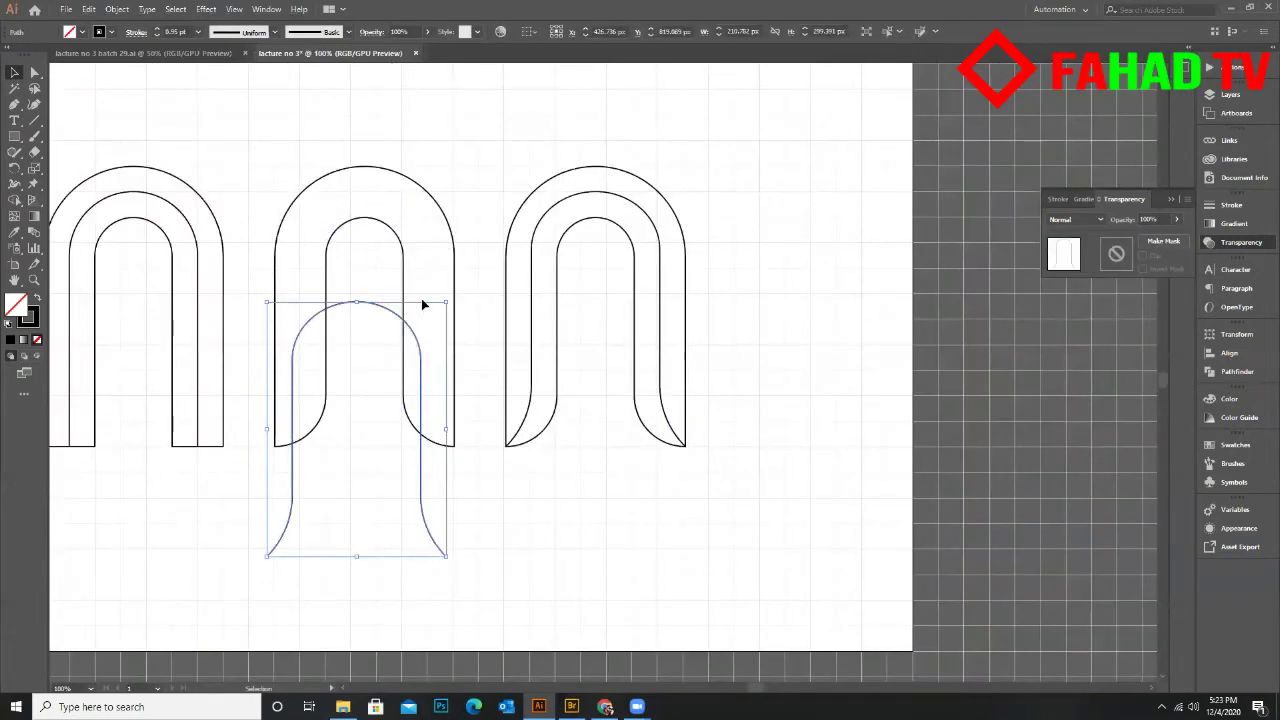
key(ctrl+z)
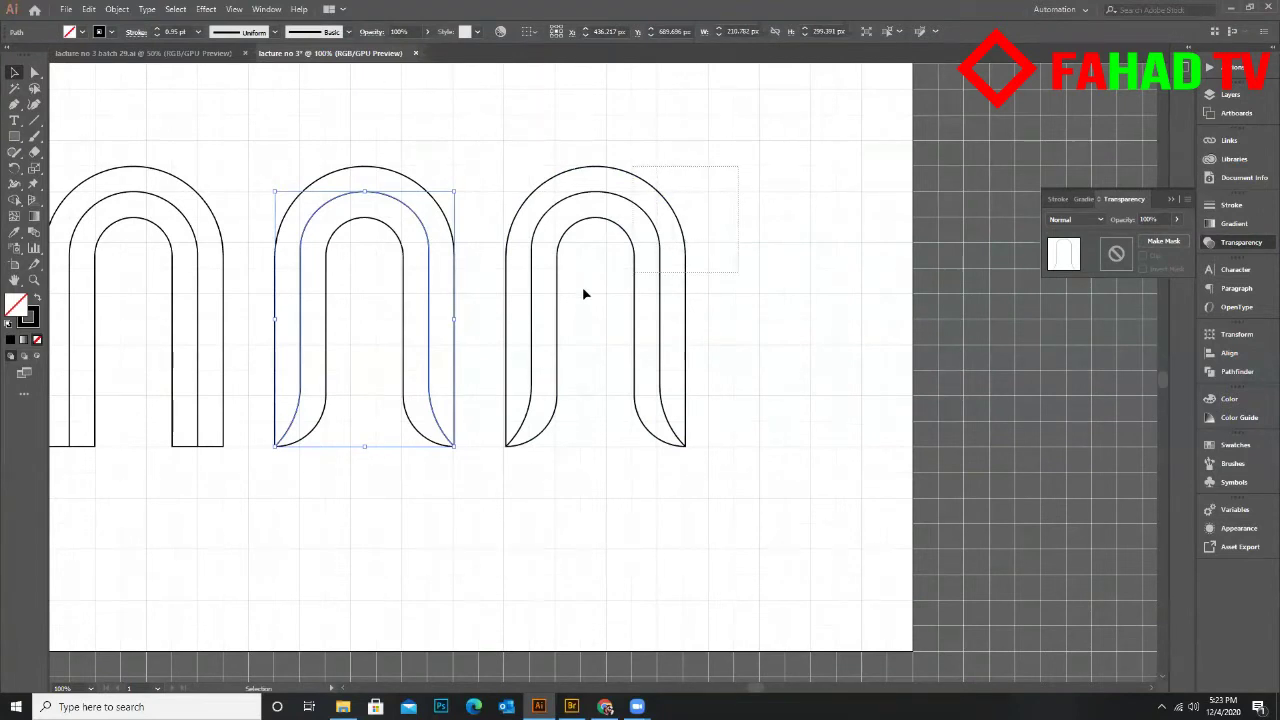
Divide the third arch's outline along its centre path with Pathfinder Divide, keeping the result in its original position
click(674, 211)
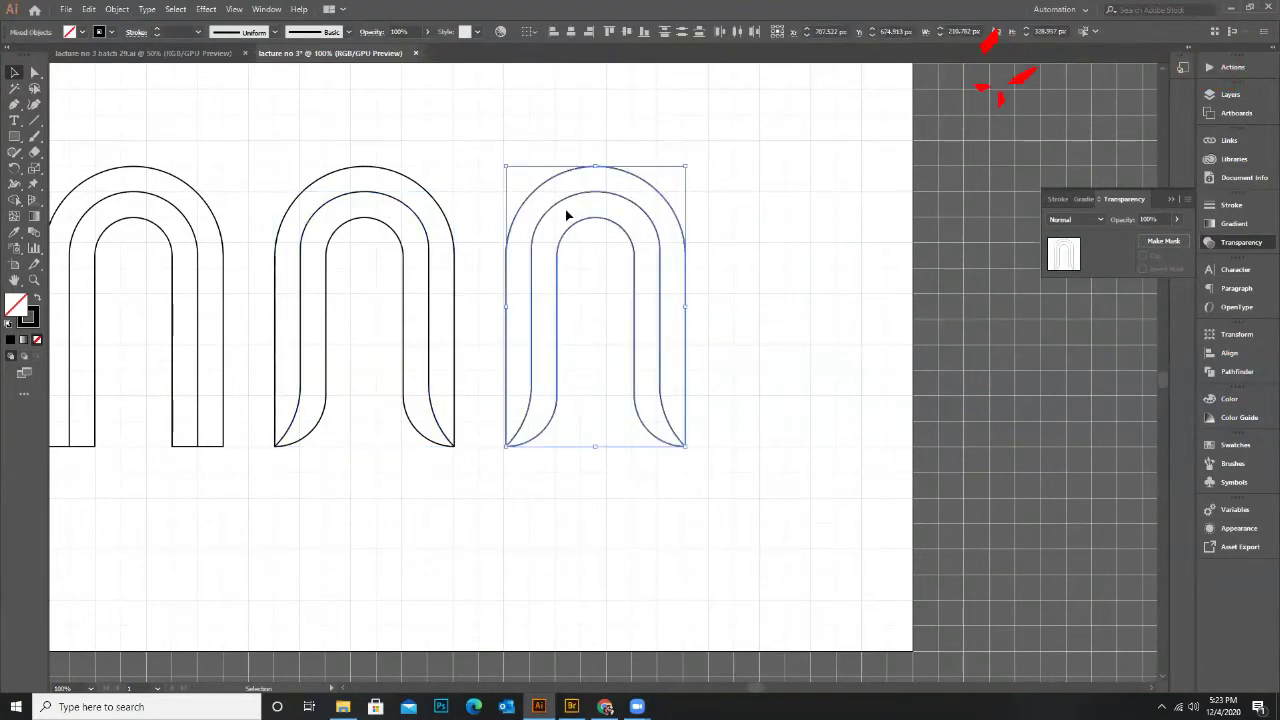
click(266, 10)
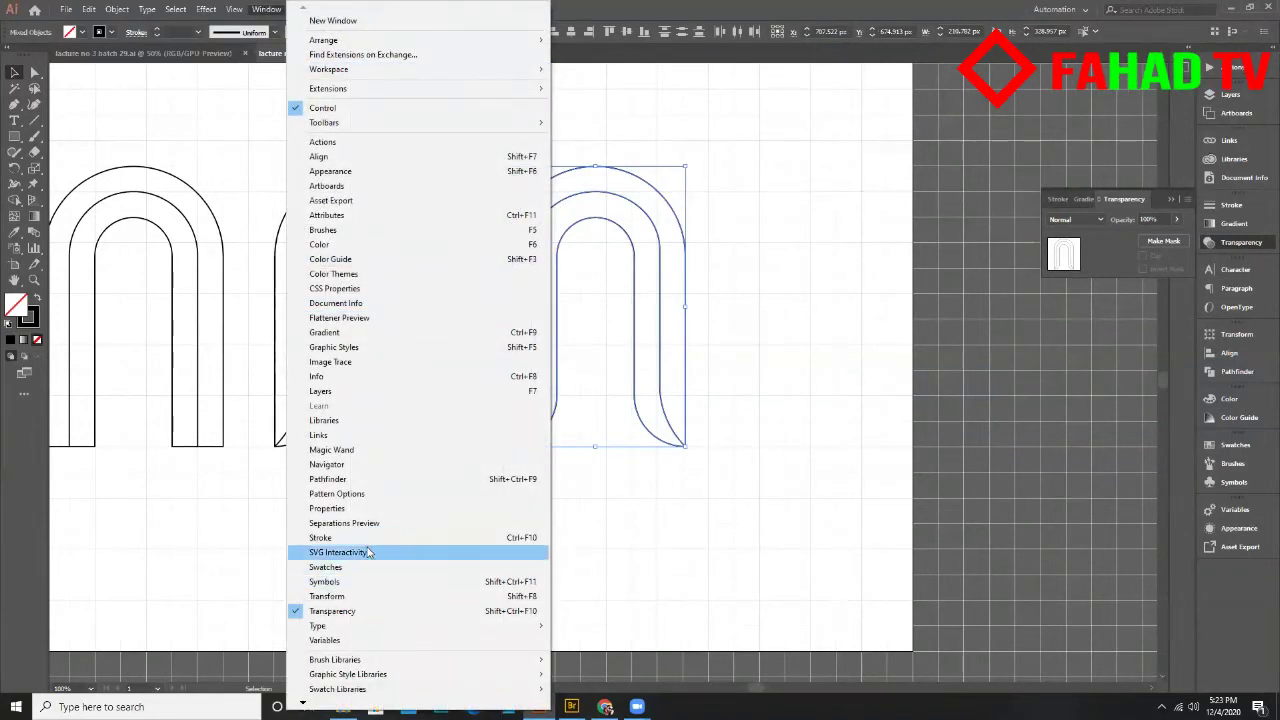
click(343, 486)
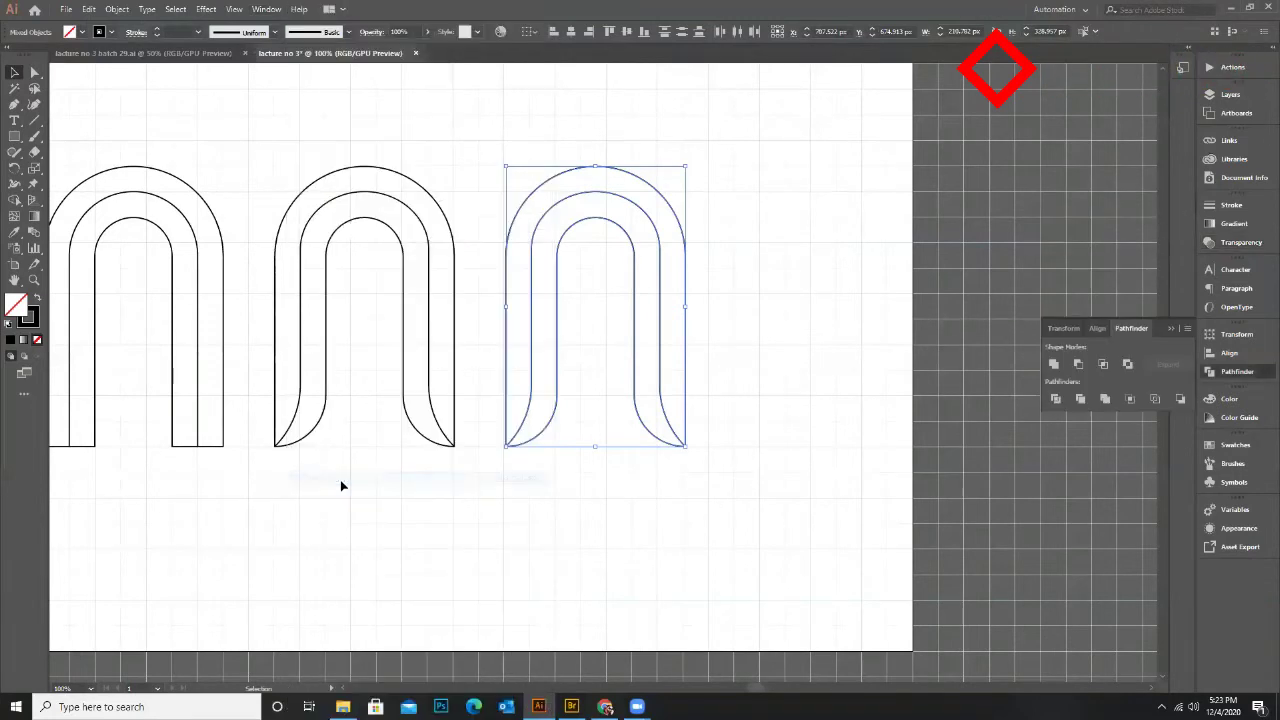
click(1055, 400)
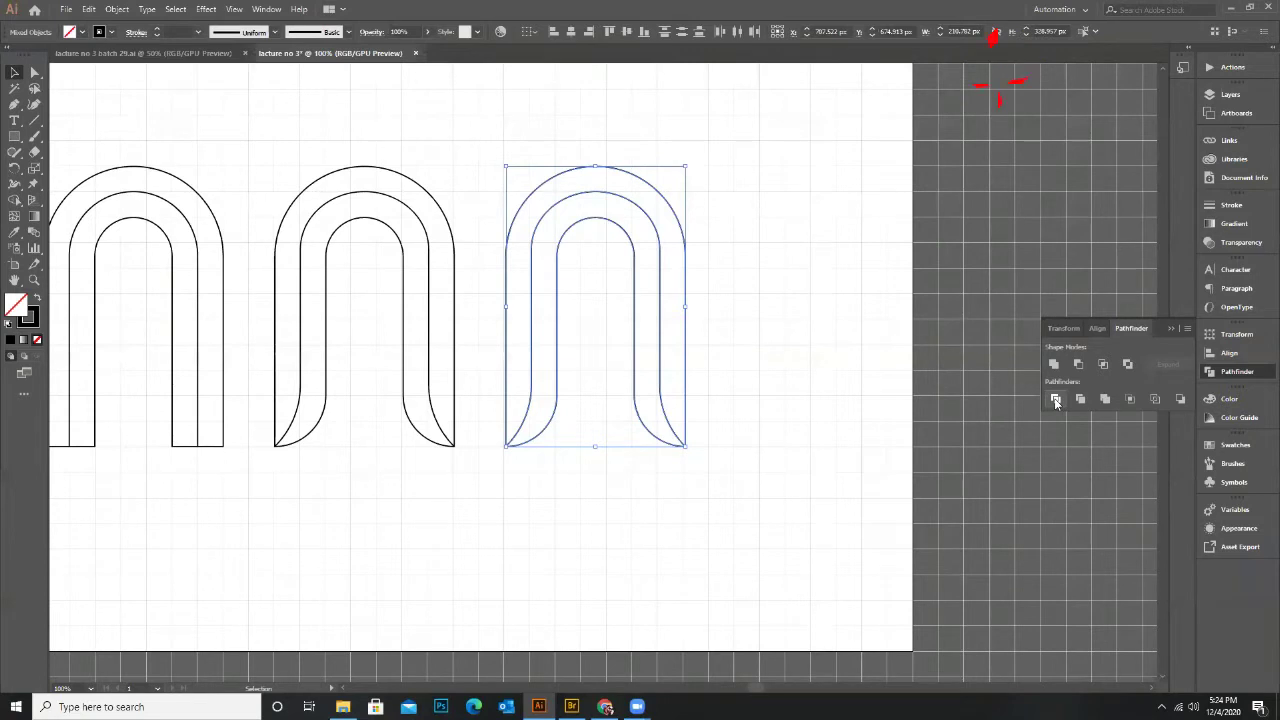
click(742, 300)
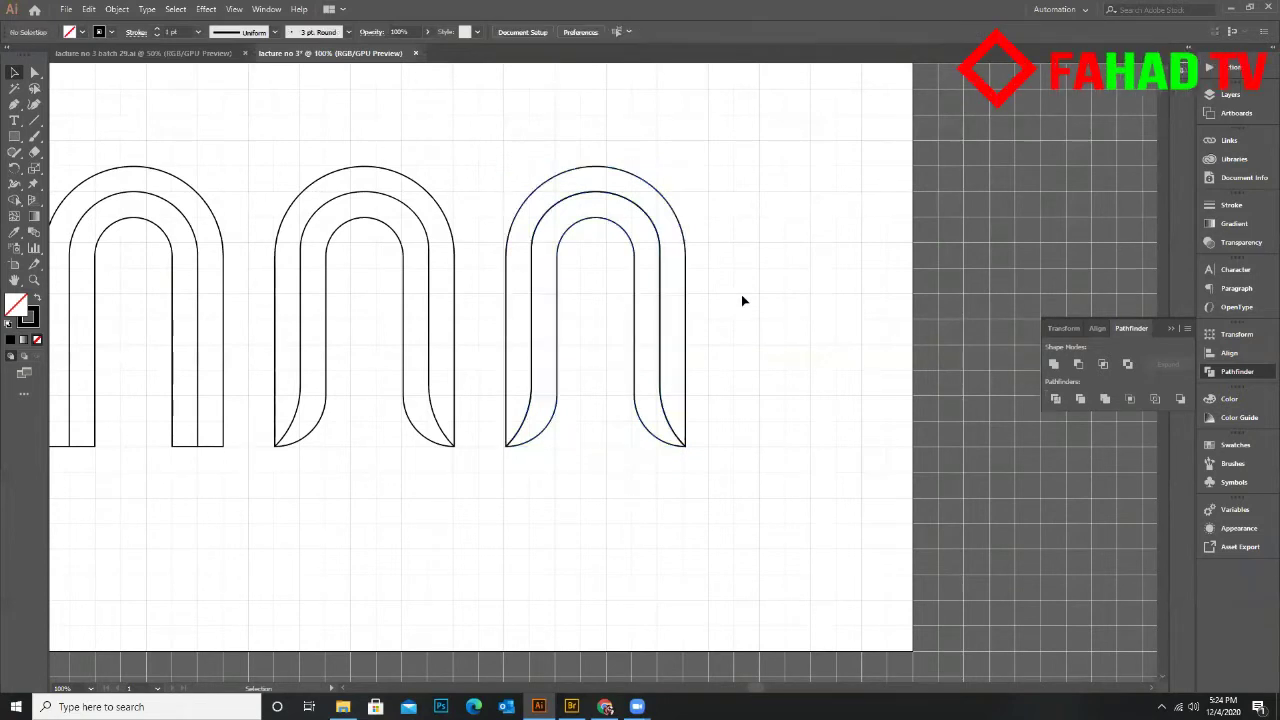
drag(651, 217, 702, 173)
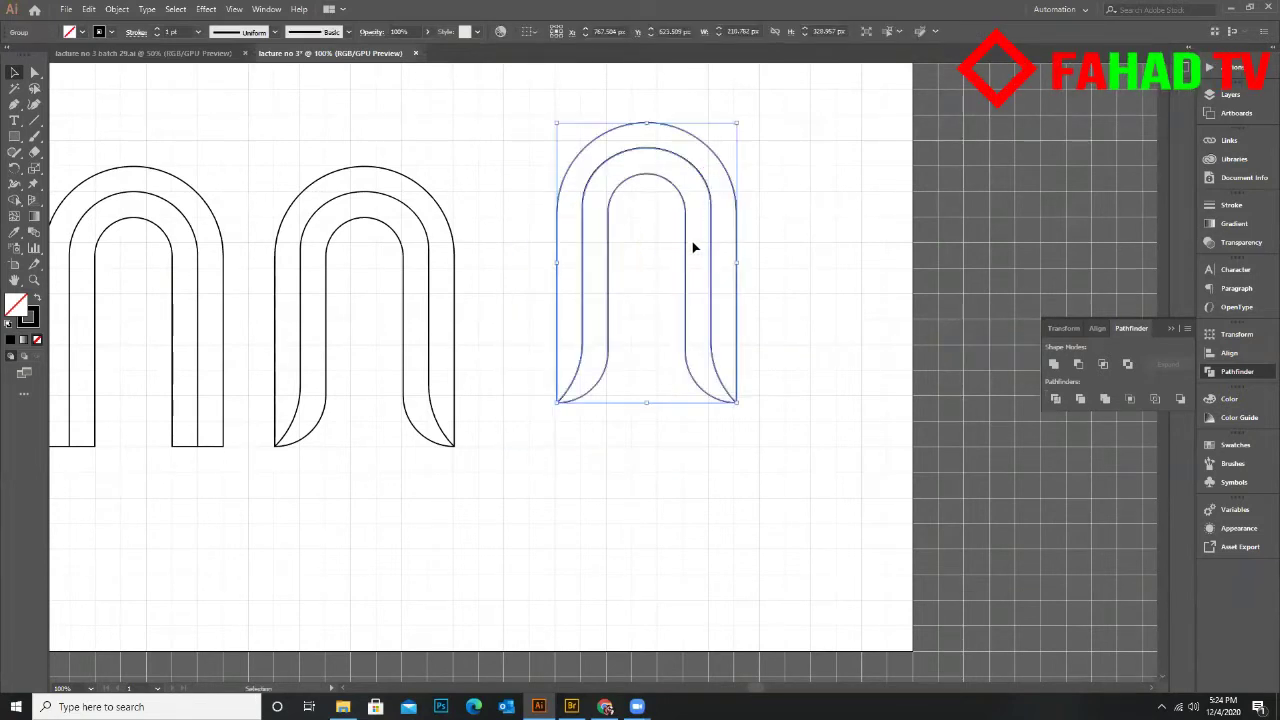
key(ctrl+z)
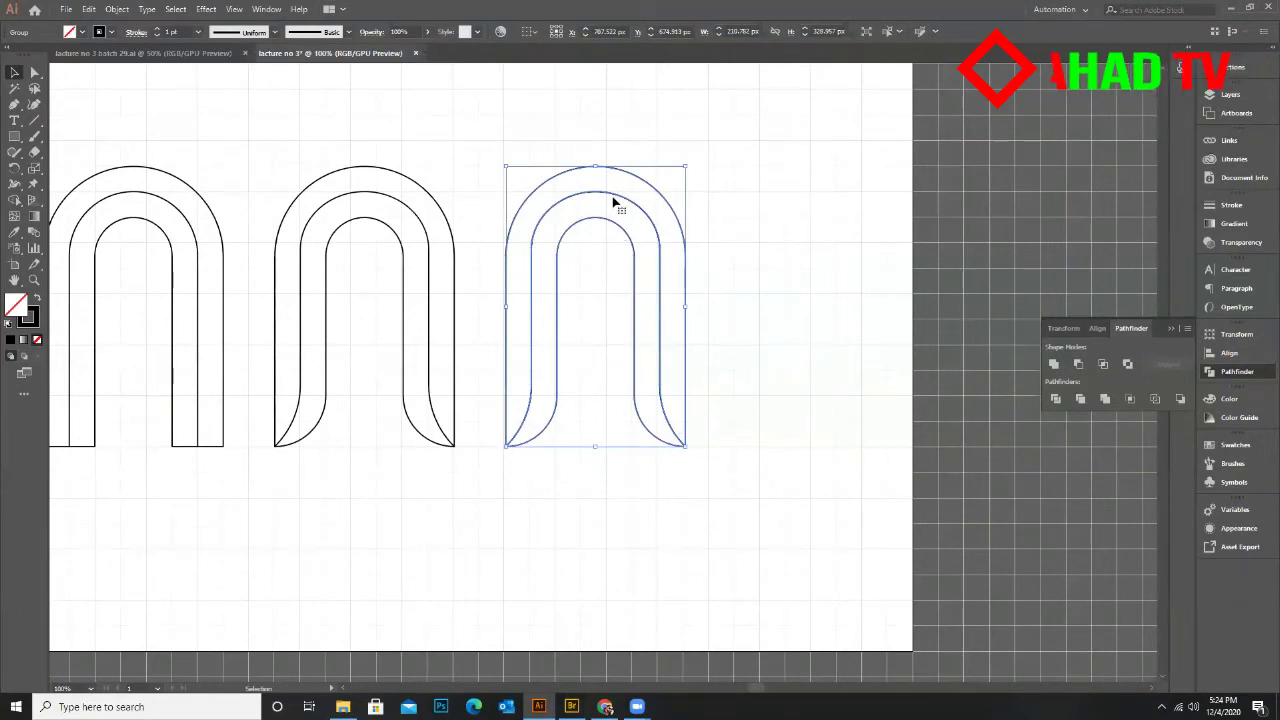
Ungroup the divided third arch so that its outer and inner bands are separate pieces
right_click(613, 201)
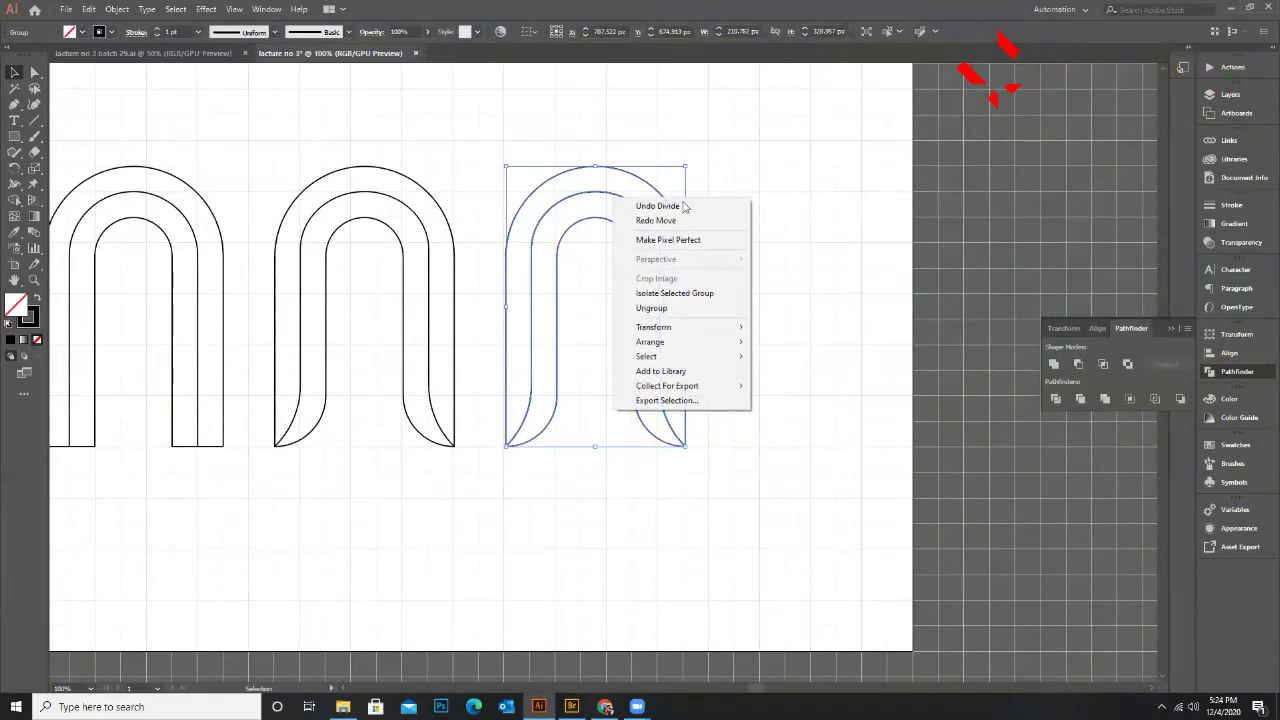
click(652, 309)
click(560, 145)
click(632, 224)
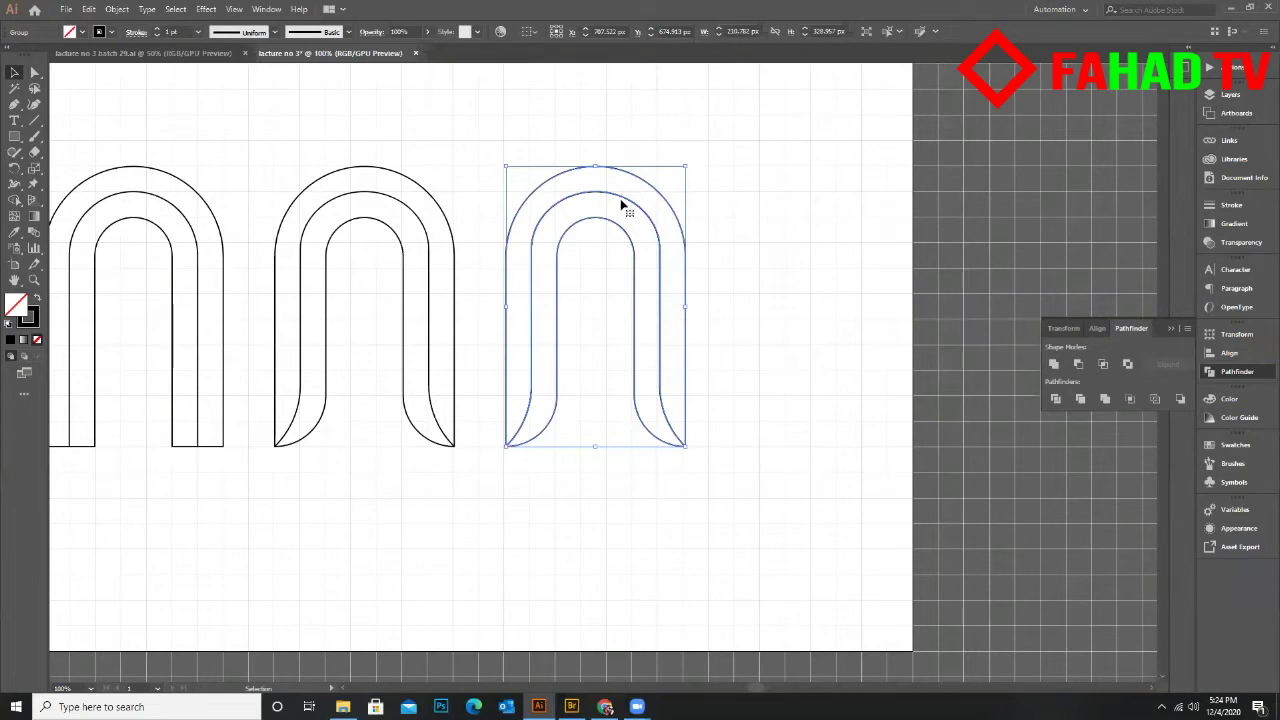
right_click(621, 203)
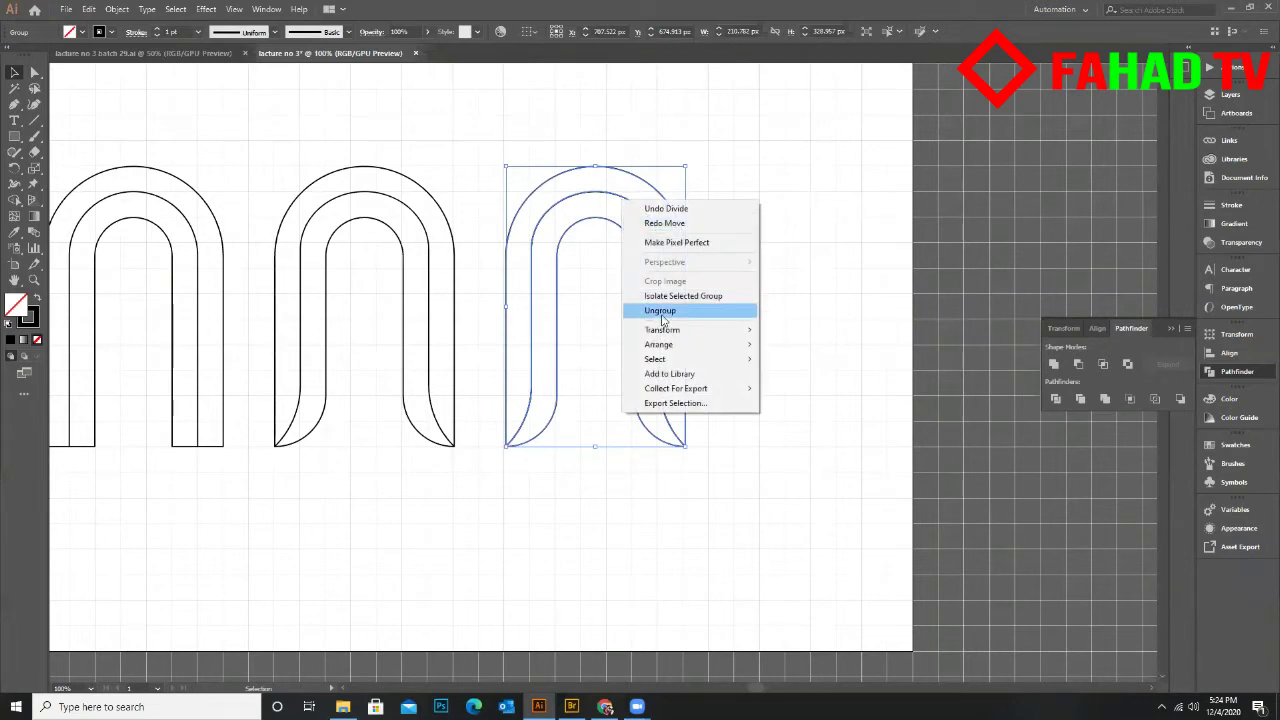
click(660, 311)
click(646, 214)
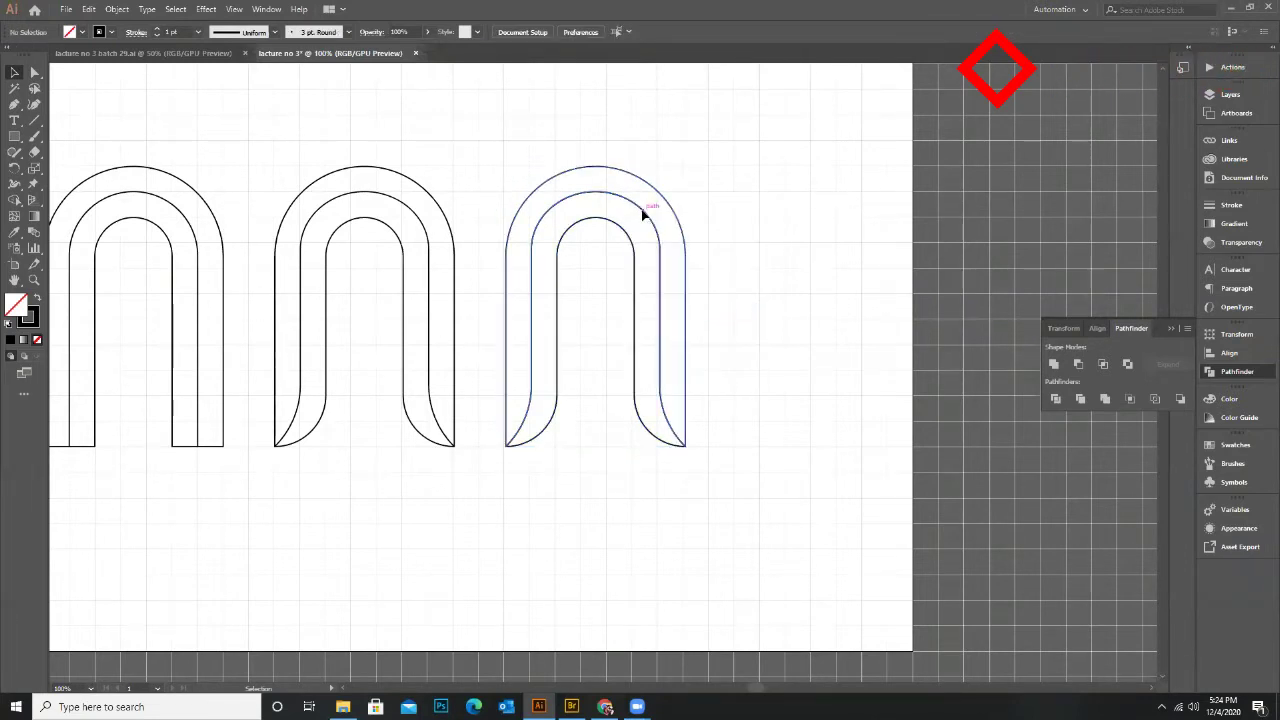
Try moving the third arch's outer band and its inner band apart one after the other, undoing each move
drag(681, 188, 645, 262)
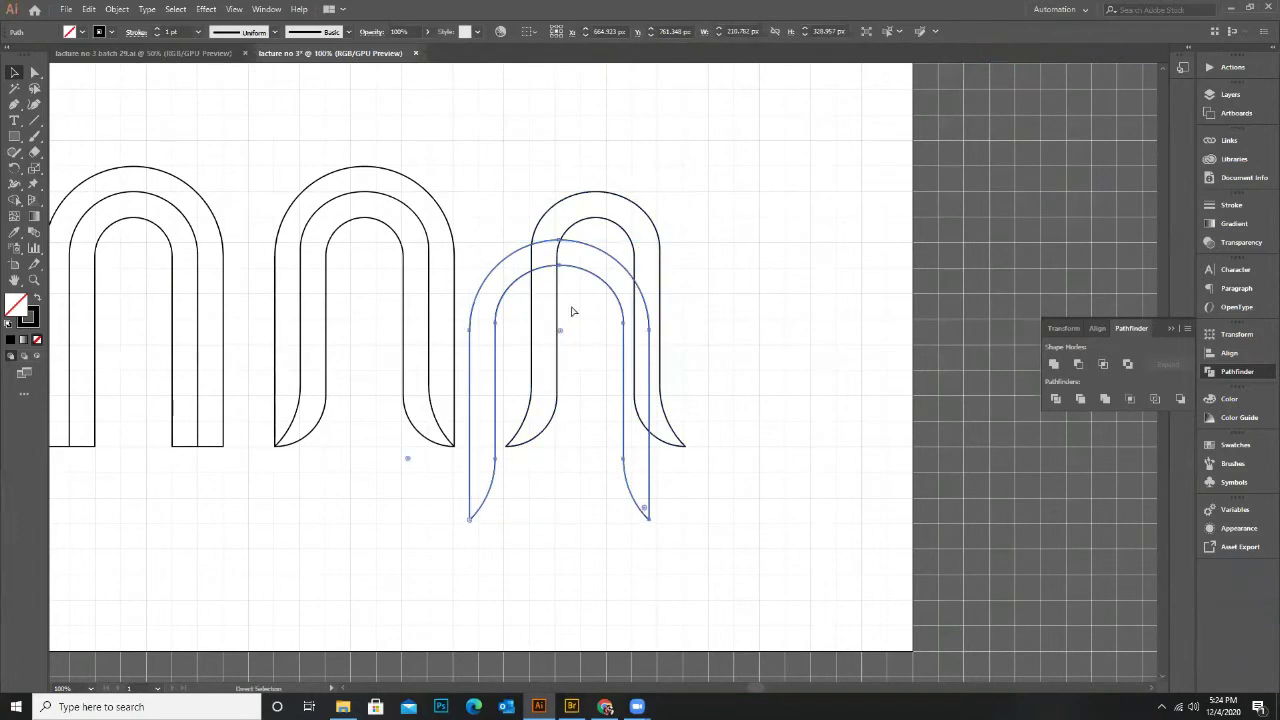
key(ctrl+z)
key(a)
click(591, 223)
drag(647, 218, 655, 287)
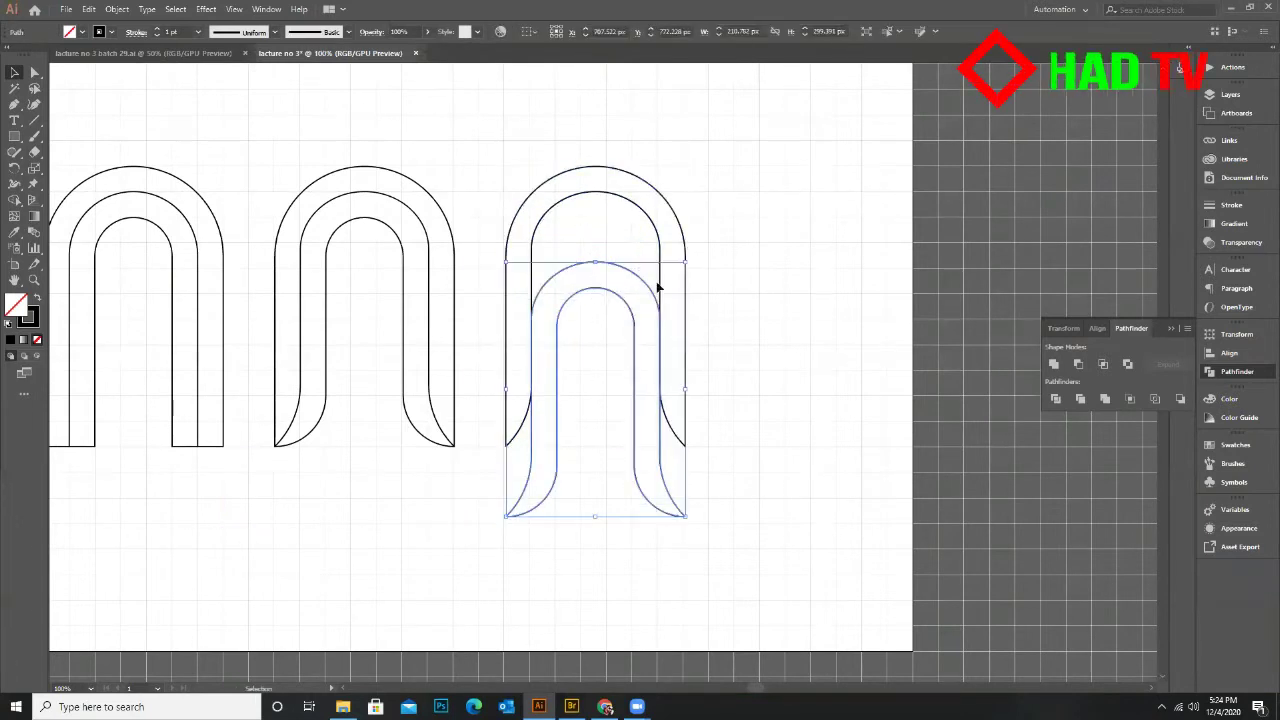
key(ctrl+z)
key(v)
click(509, 351)
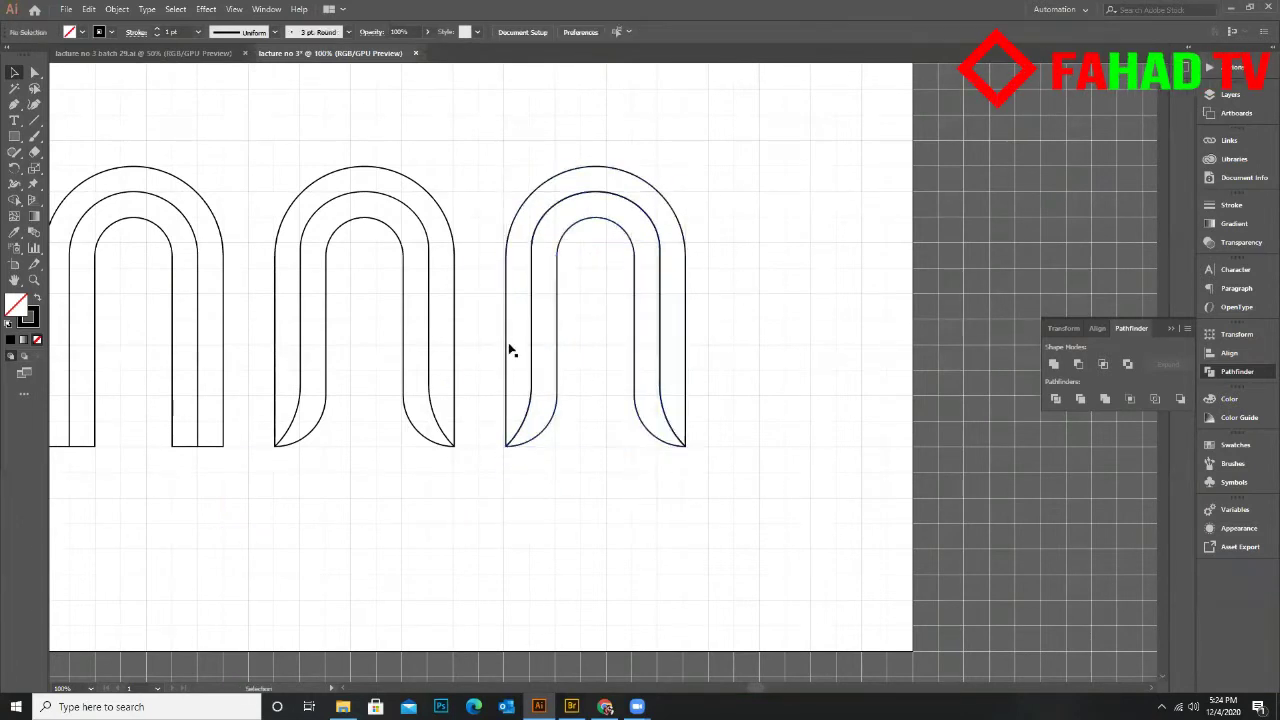
Rotate the third arch's outer and inner bands together by 45°, checking the rotation with the preview
scroll(600, 340, down, 2)
scroll(601, 338, up, 2)
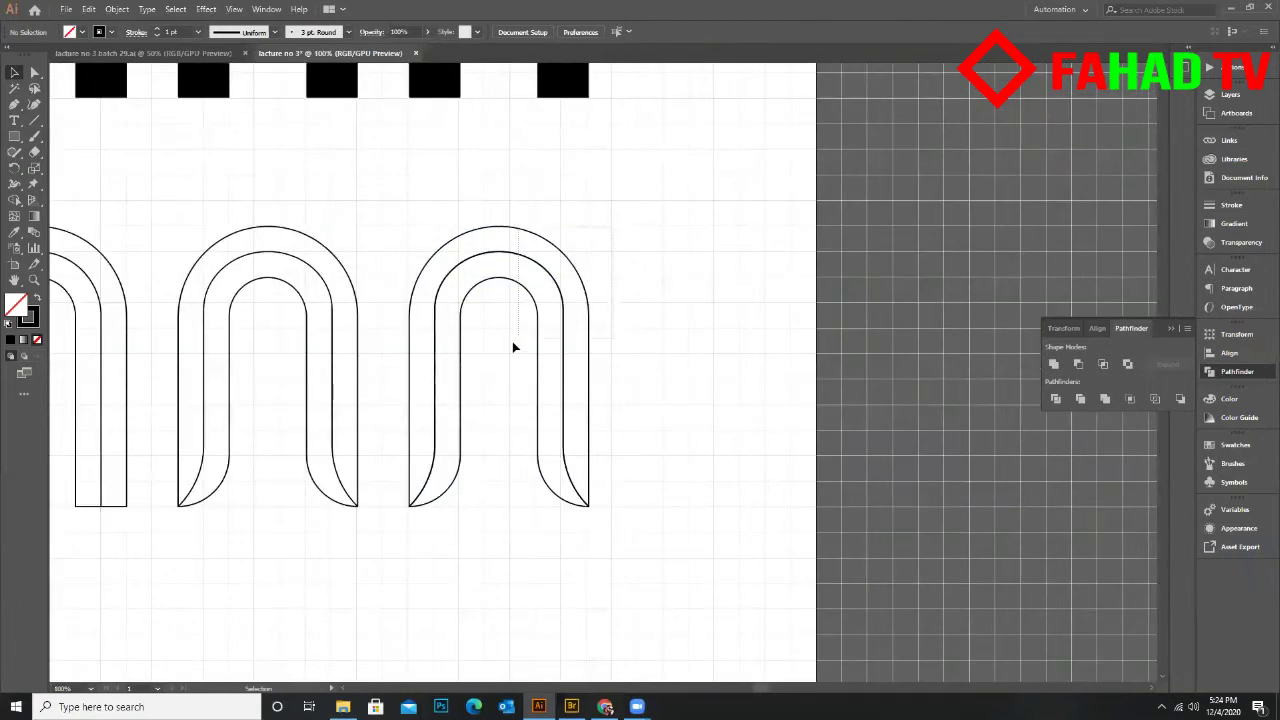
click(558, 286)
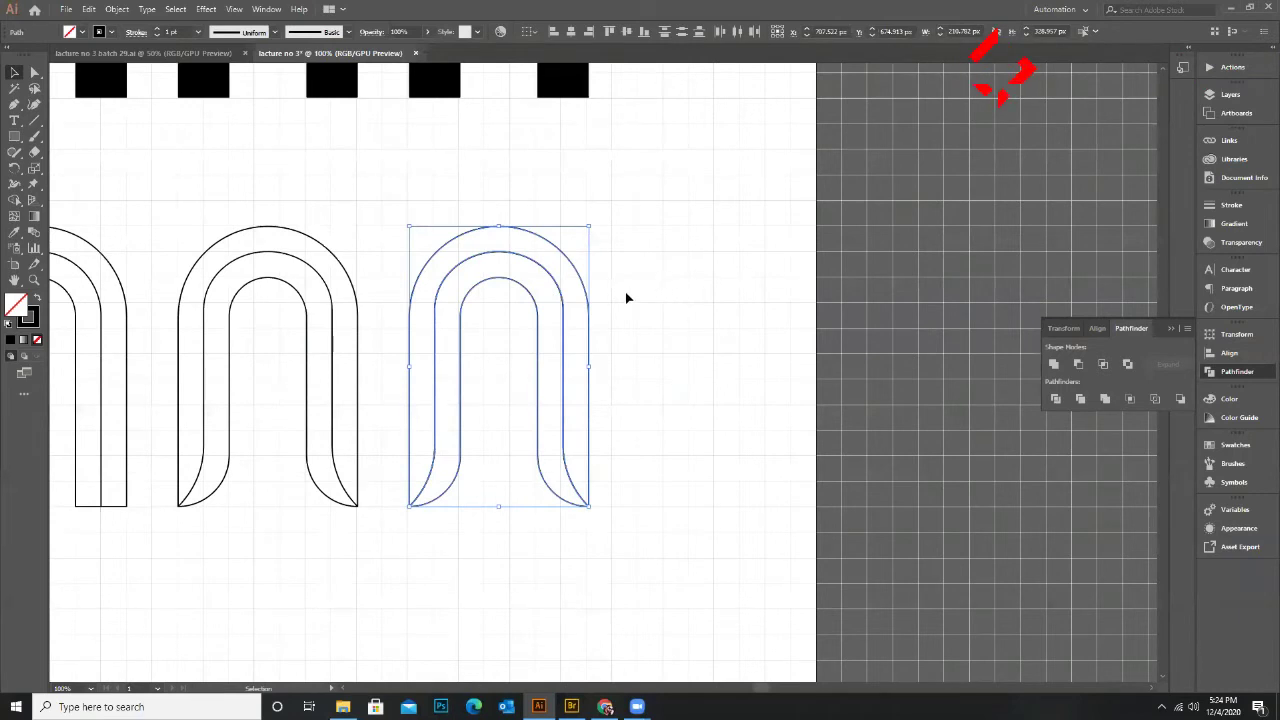
right_click(537, 262)
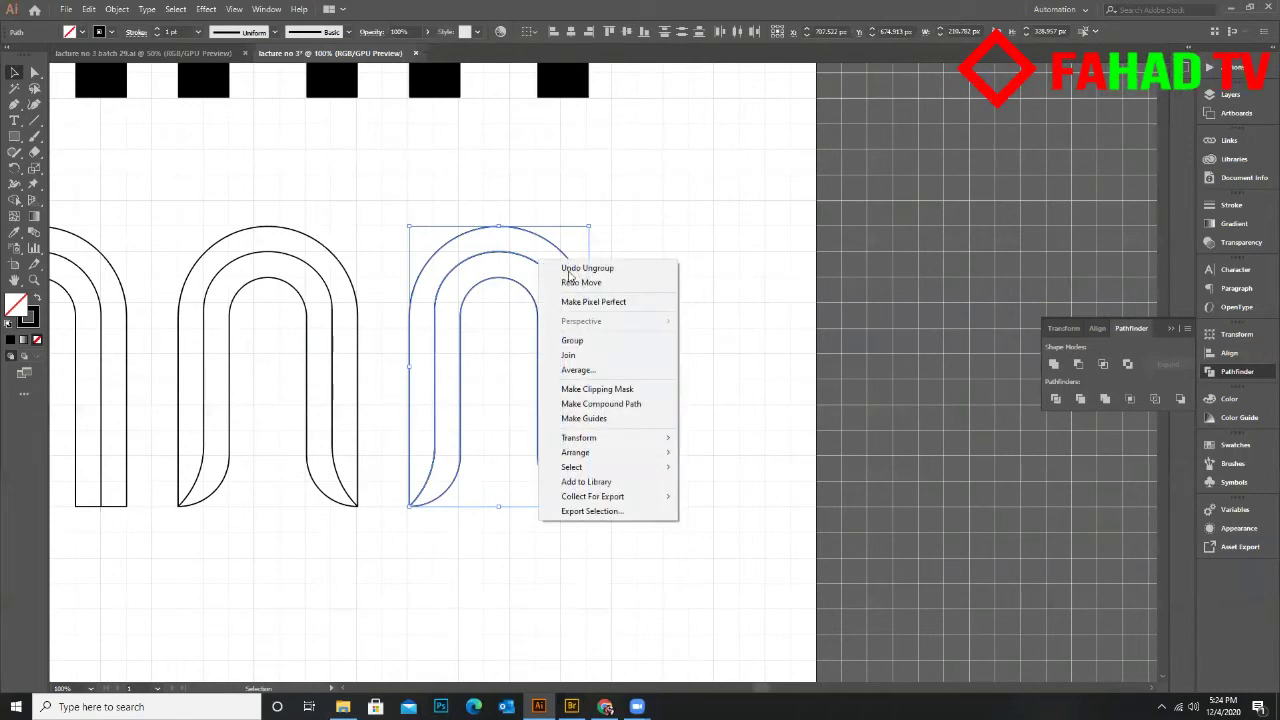
mouse_move(587, 443)
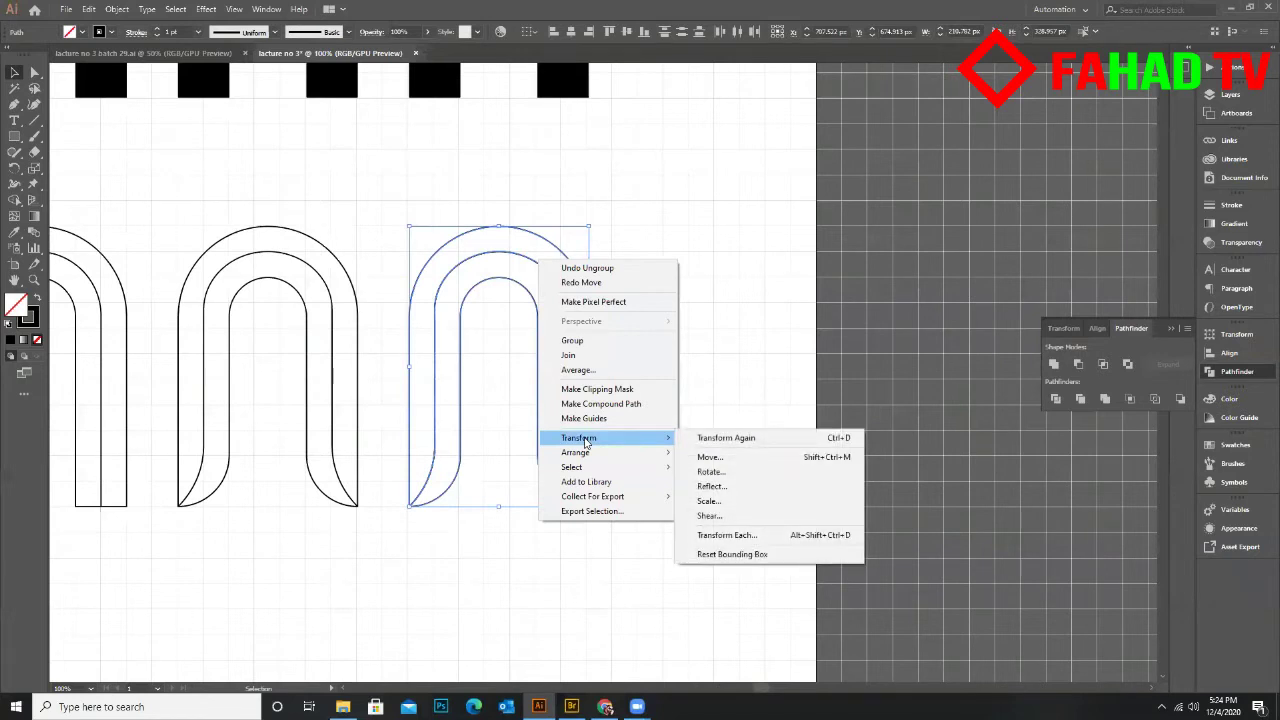
click(718, 474)
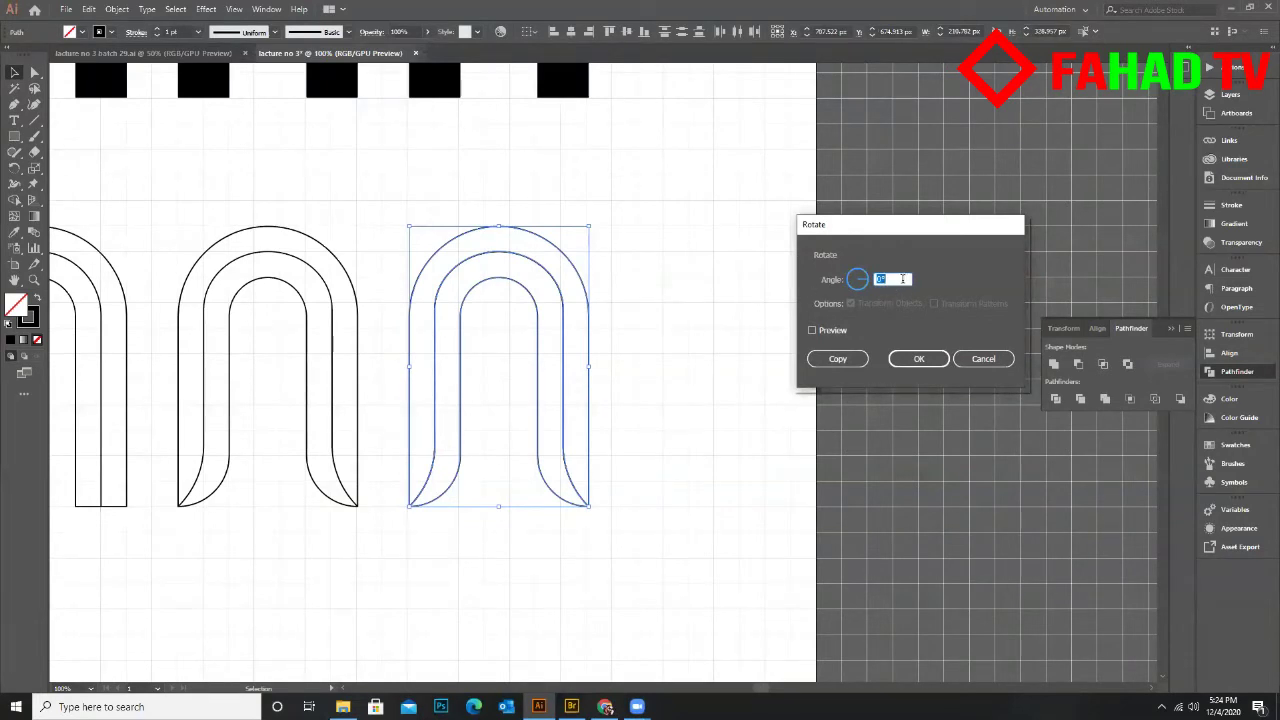
text(45)
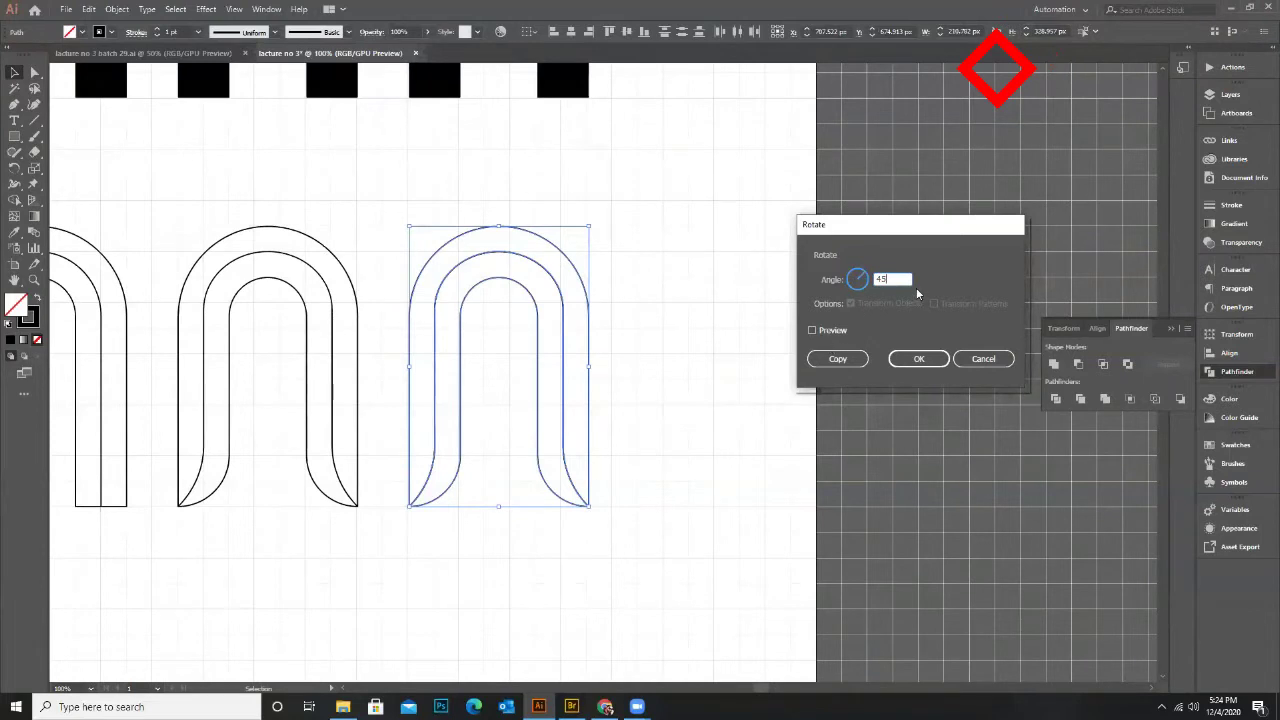
click(811, 331)
click(811, 331)
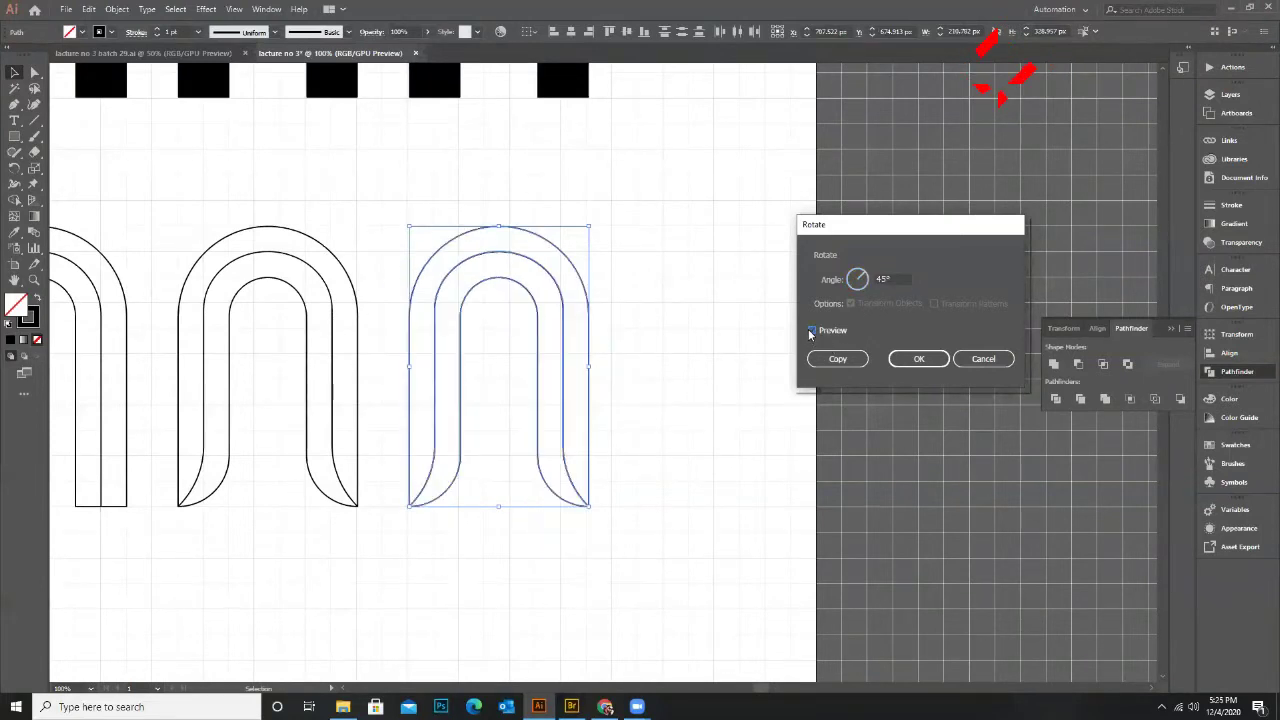
click(811, 331)
click(811, 331)
click(811, 331)
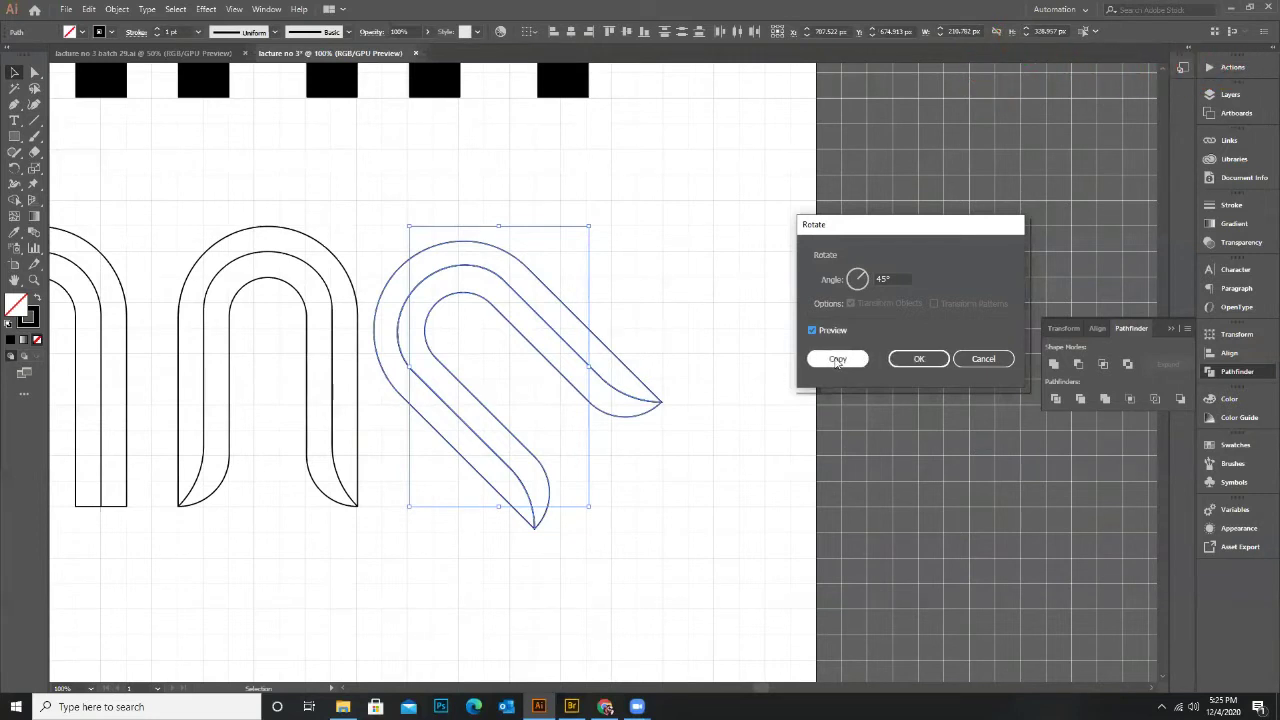
click(918, 360)
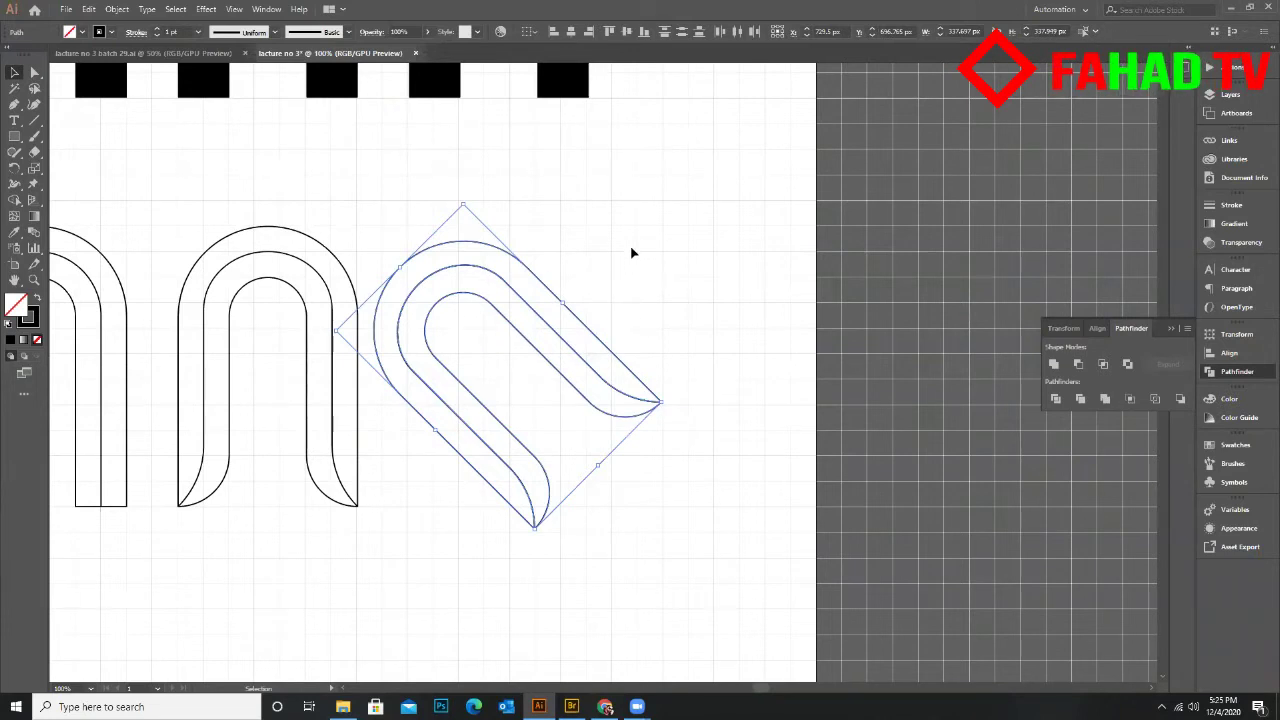
Reflect a copy of the rotated arch across the vertical axis so that both arches overlap as a heart
right_click(535, 313)
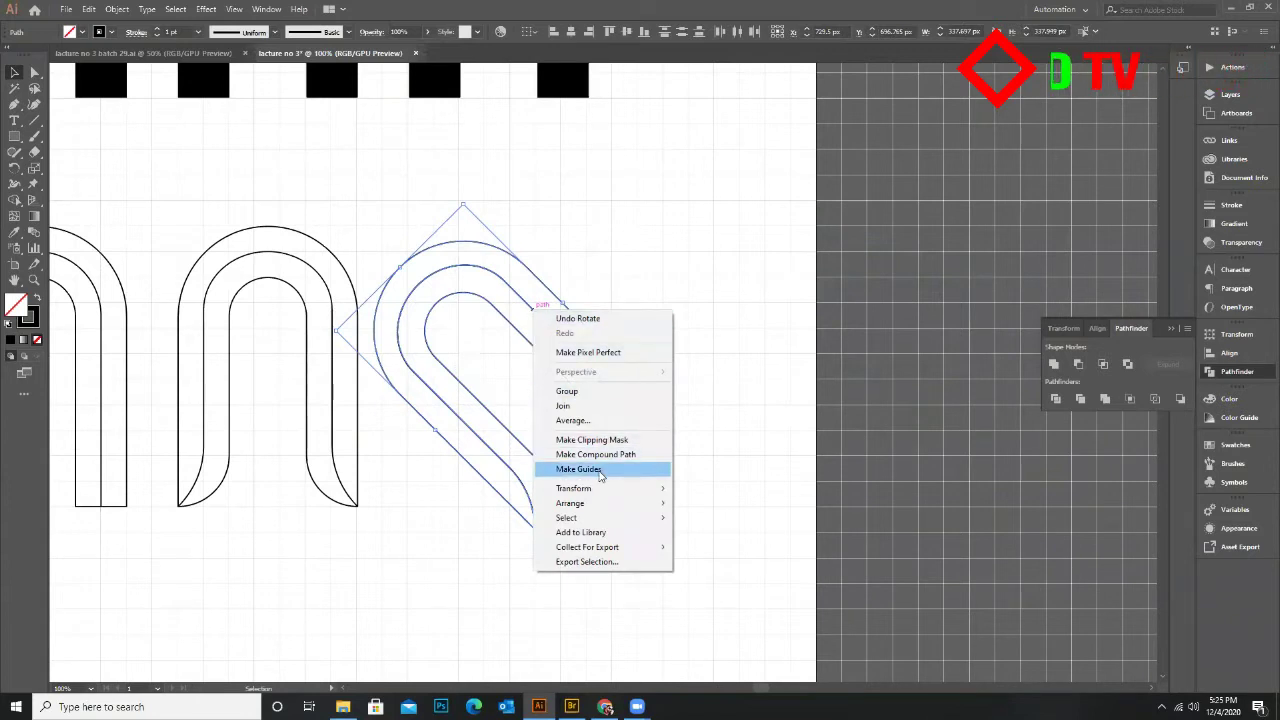
mouse_move(590, 494)
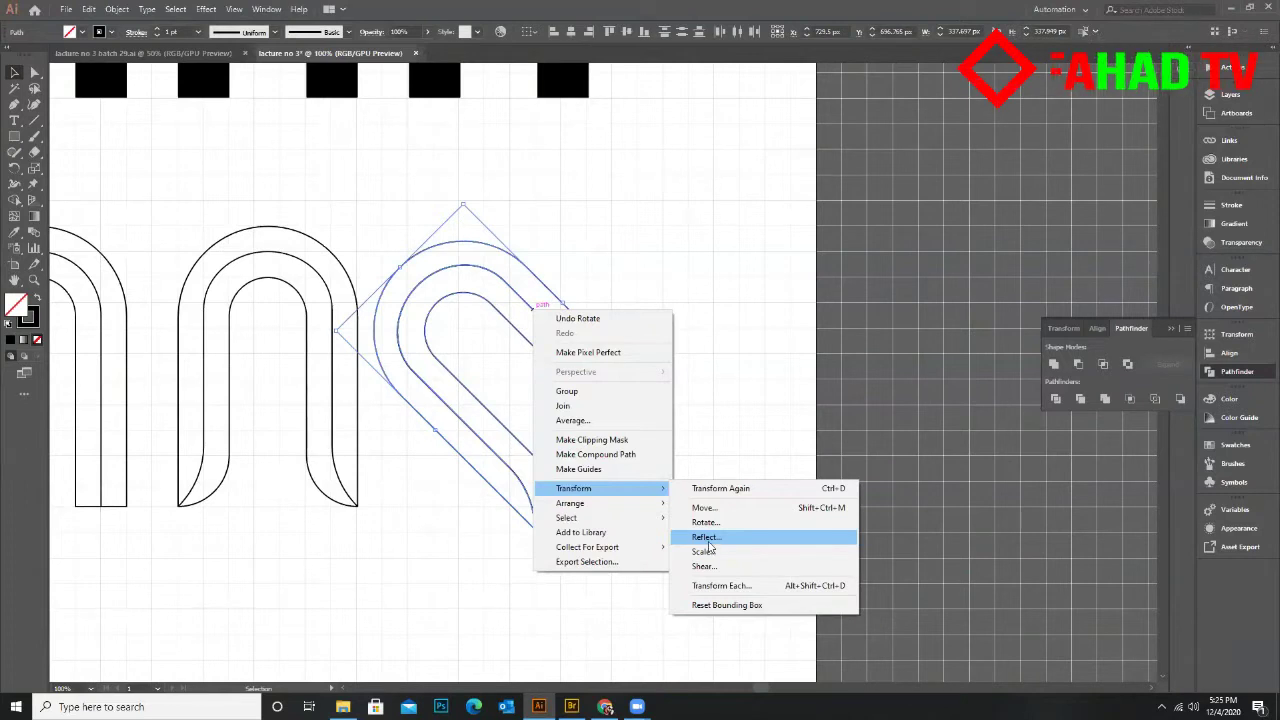
click(708, 541)
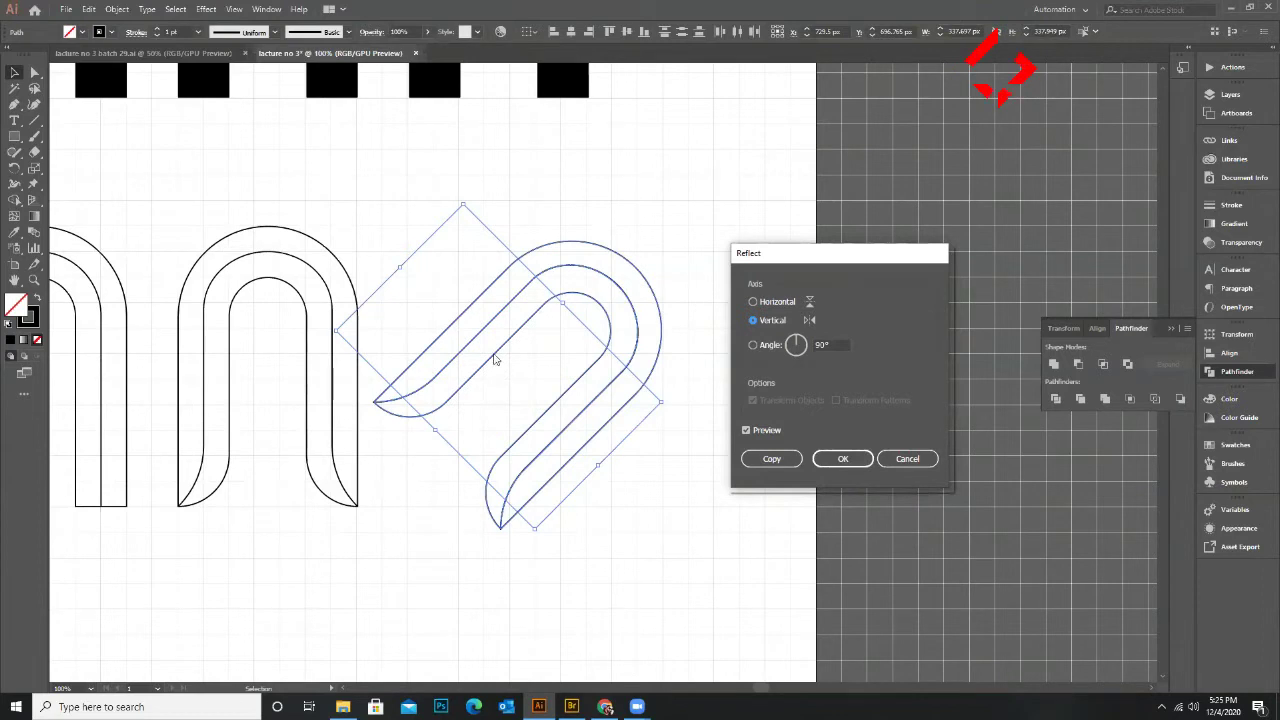
click(773, 462)
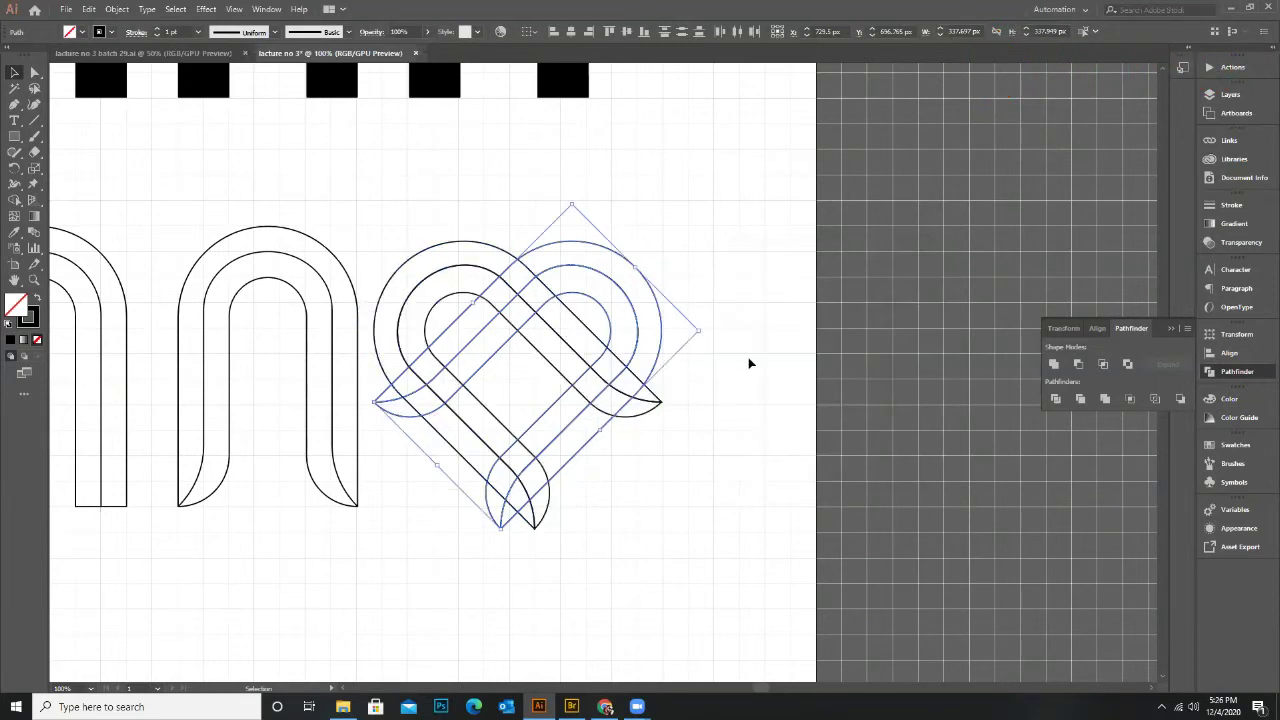
click(622, 648)
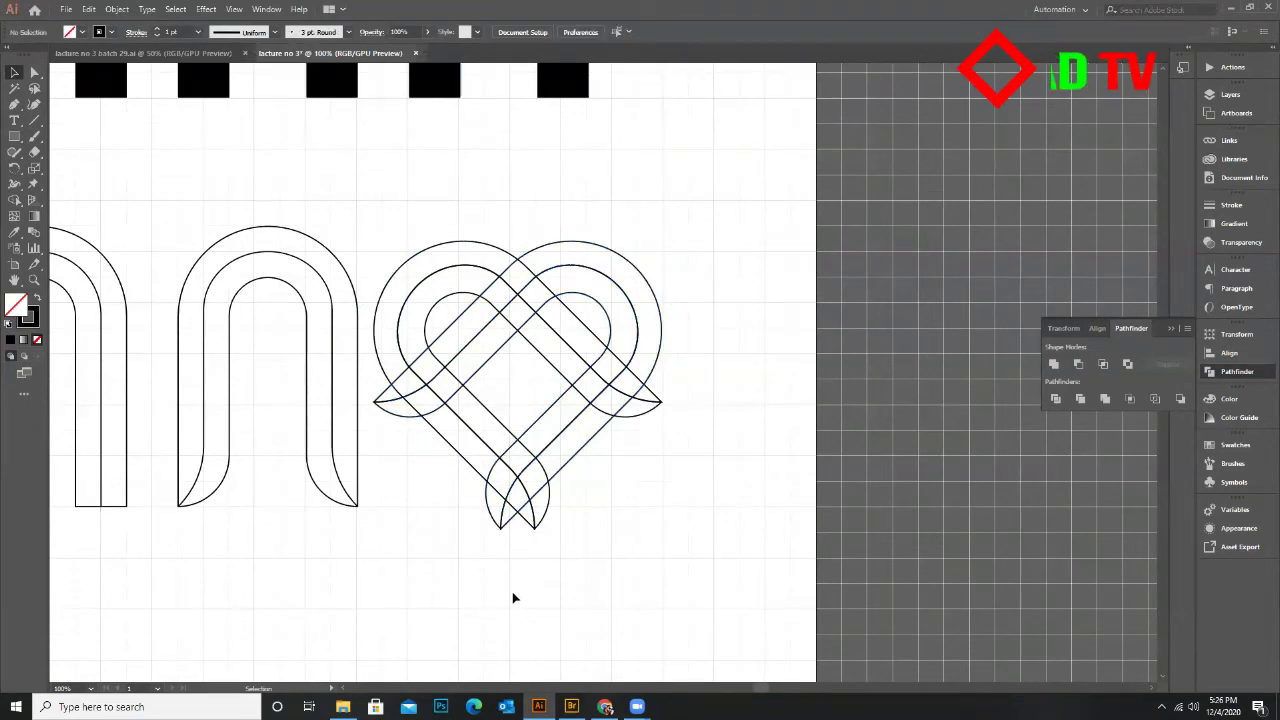
Duplicate the whole heart horizontally to a spot beside the artboard, keeping the original in place
scroll(426, 470, down, 1)
scroll(462, 457, down, 1)
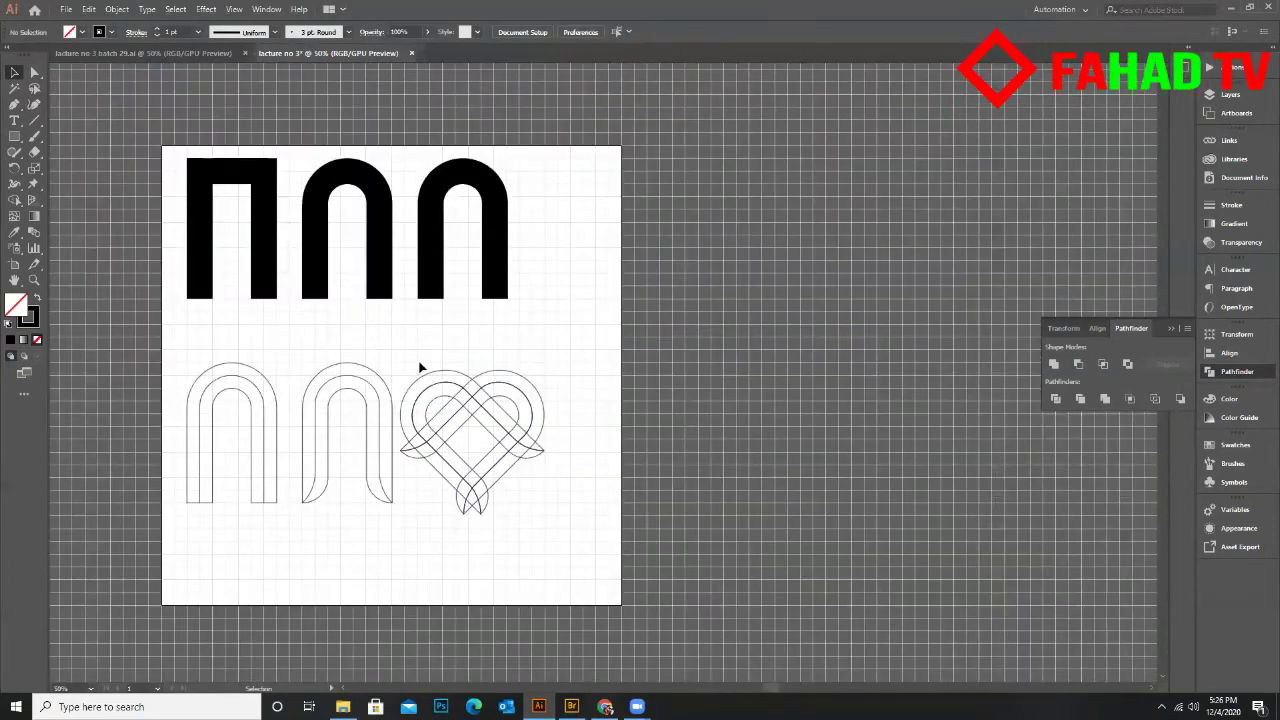
drag(551, 551, 729, 406)
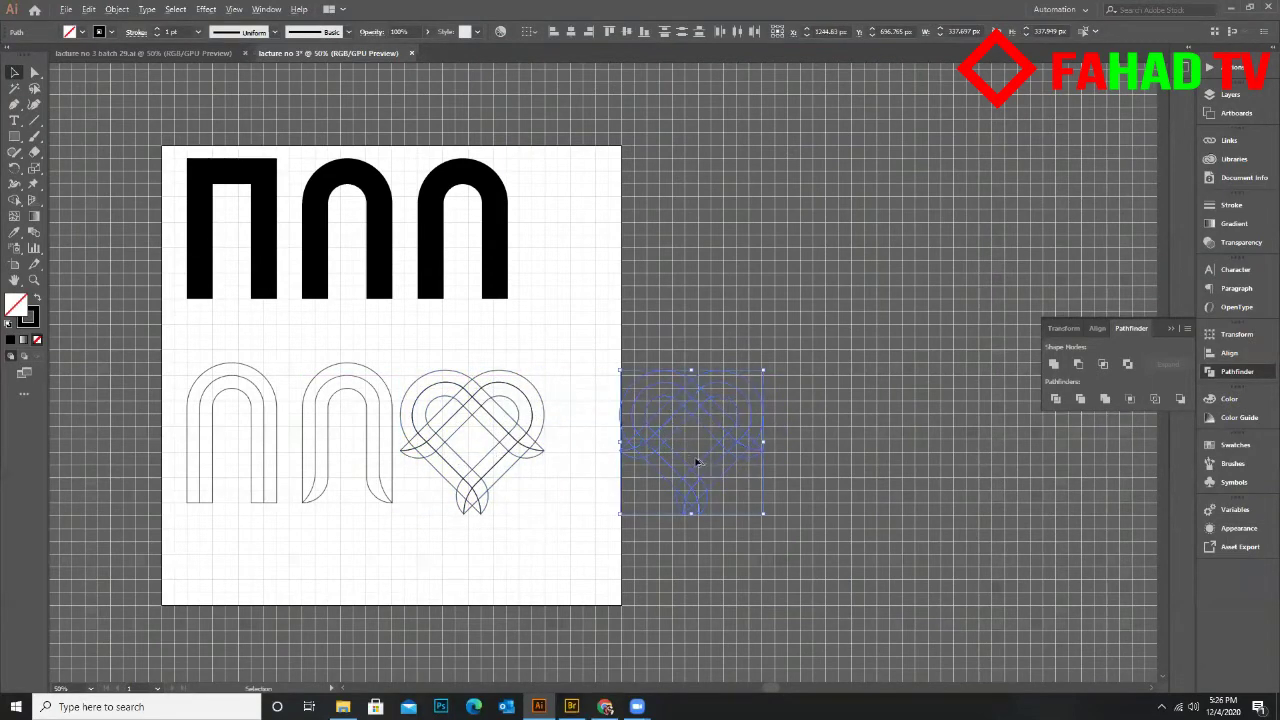
scroll(697, 462, up, 1)
scroll(517, 403, down, 1)
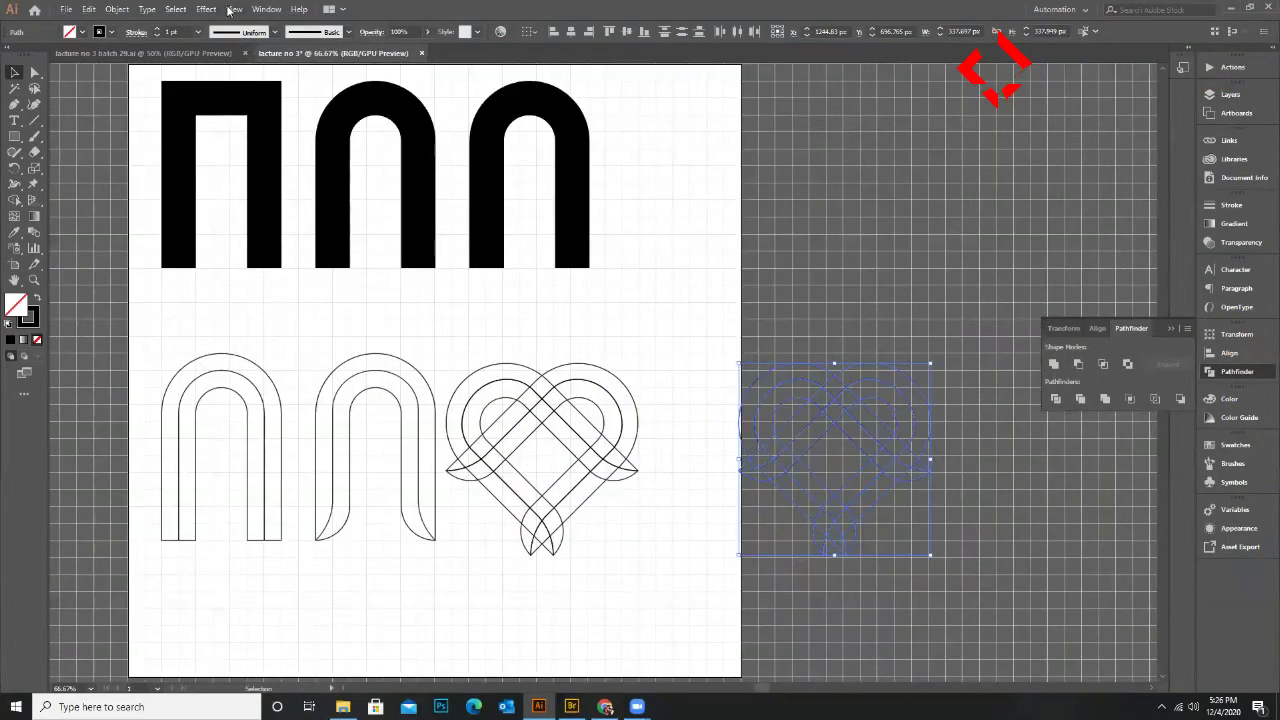
Hide the document grid
click(235, 10)
click(272, 500)
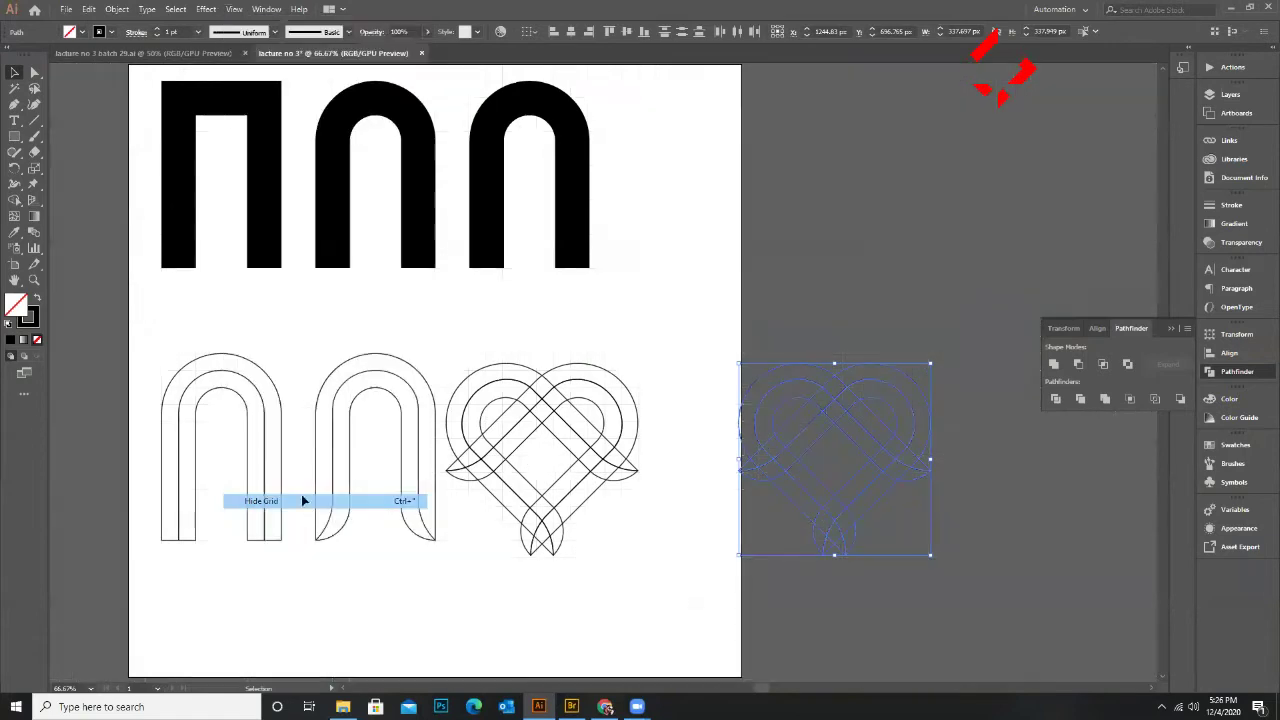
scroll(457, 480, up, 1)
scroll(477, 322, down, 1)
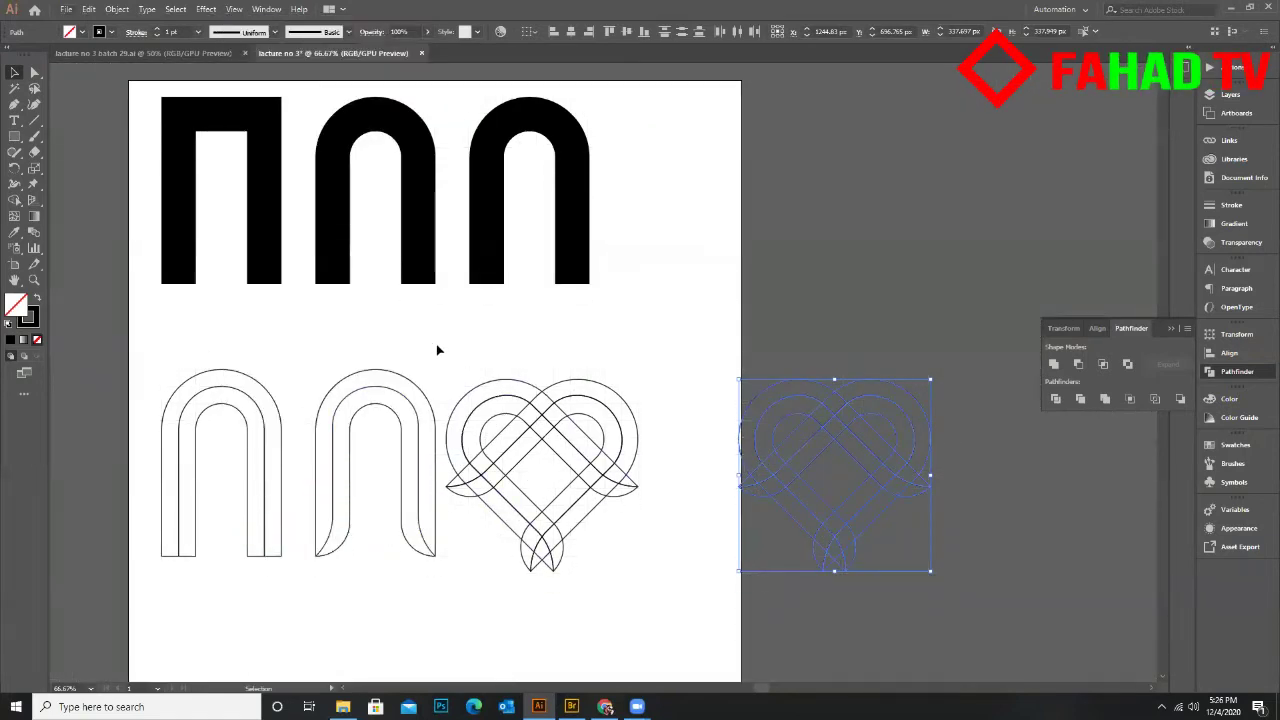
scroll(545, 432, down, 2)
scroll(484, 425, up, 1)
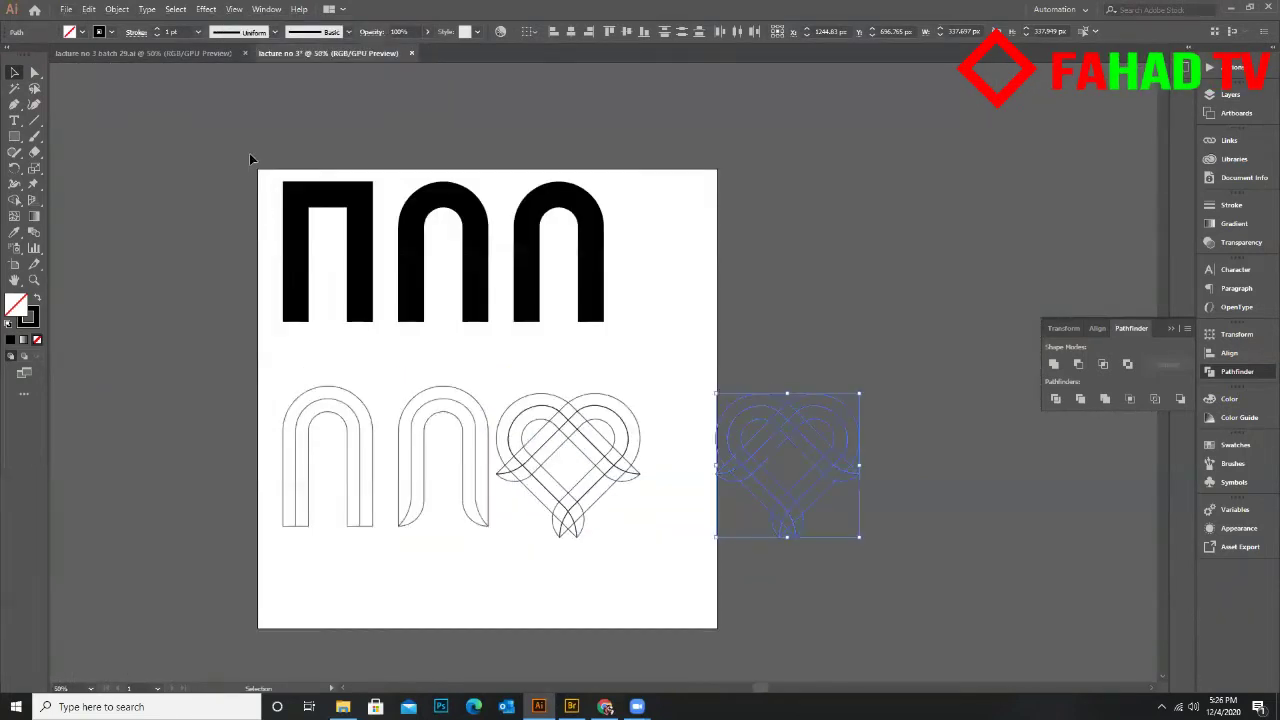
Try scaling down all the arches and the original heart on the artboard together, and undo the change
drag(272, 172, 515, 412)
key(ctrl+z)
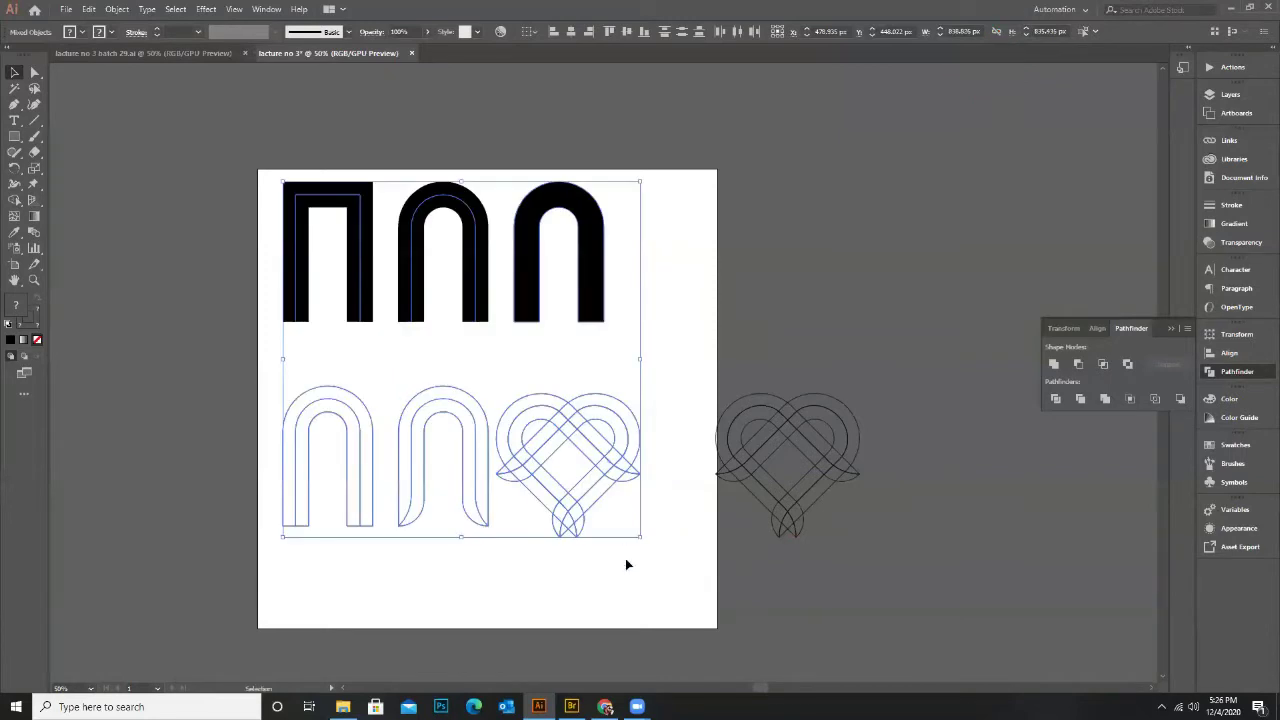
drag(641, 538, 497, 395)
key(ctrl+z)
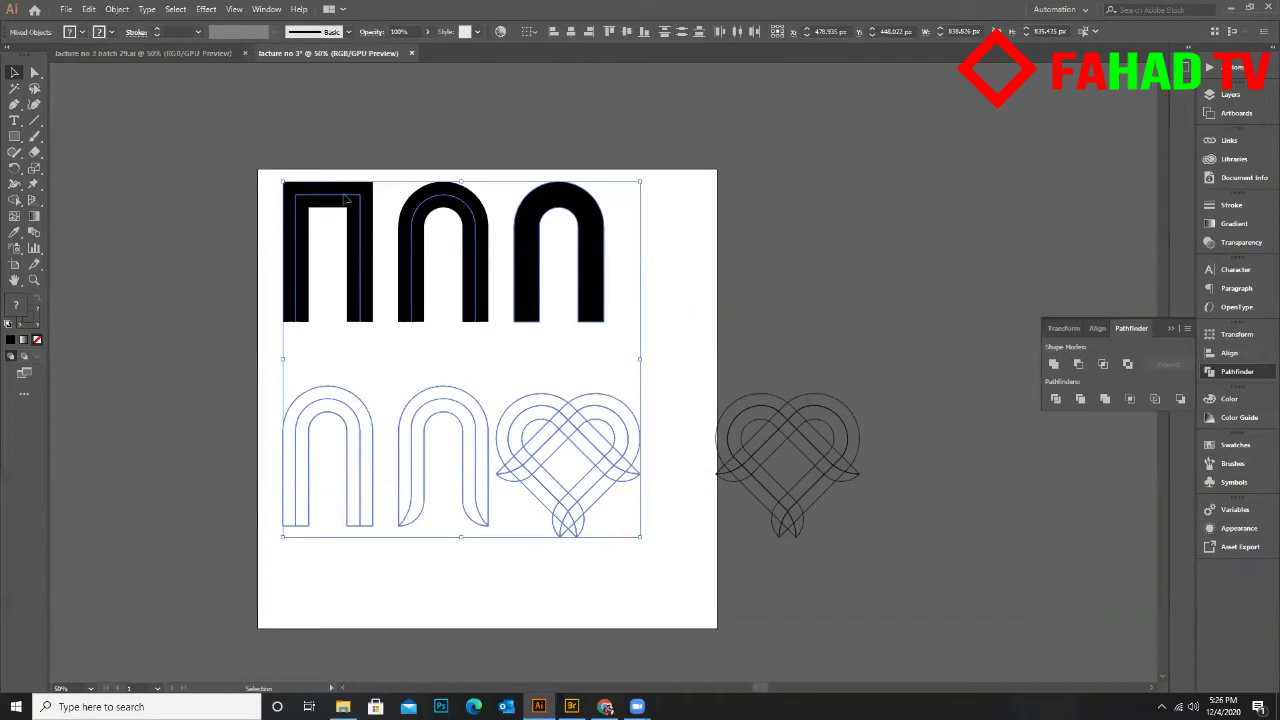
Expand the selected black arches, outlined arches and original heart into filled shapes
click(113, 10)
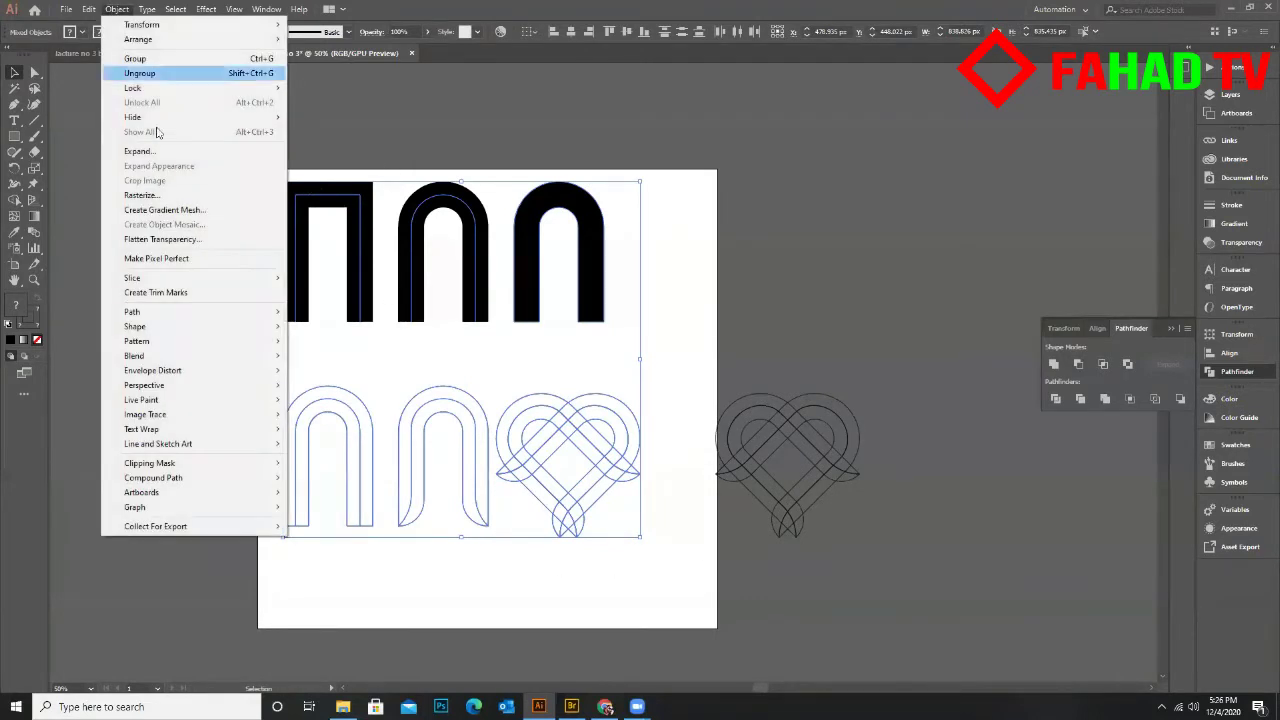
click(152, 150)
click(607, 429)
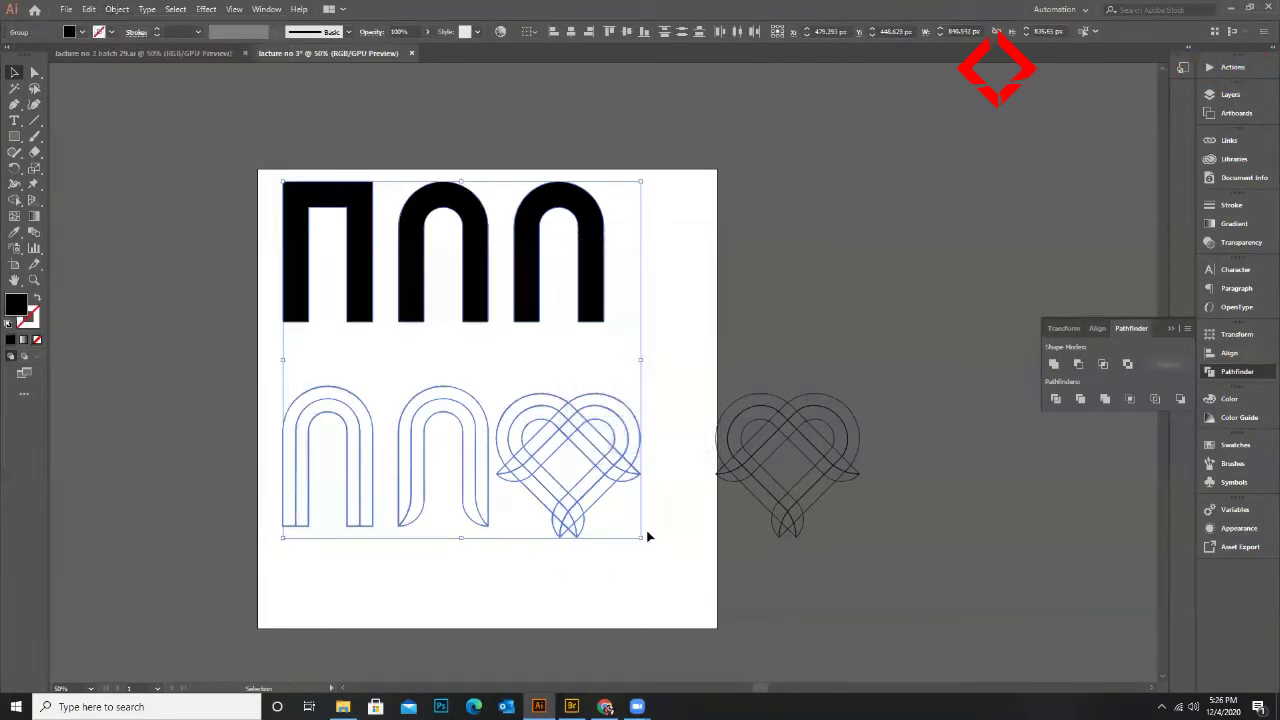
Scale the expanded arches and heart down to about 350 px wide and place them in the artboard's upper-left corner
drag(643, 542, 526, 422)
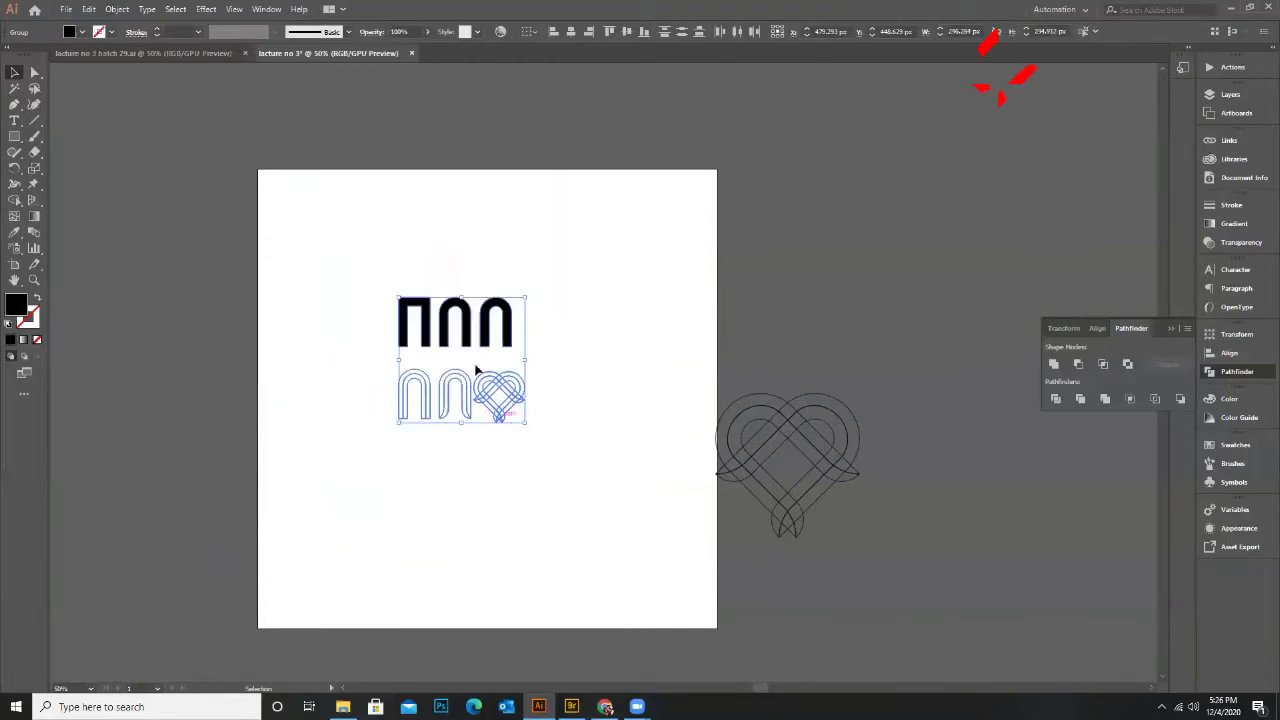
drag(467, 333, 360, 236)
drag(417, 329, 430, 337)
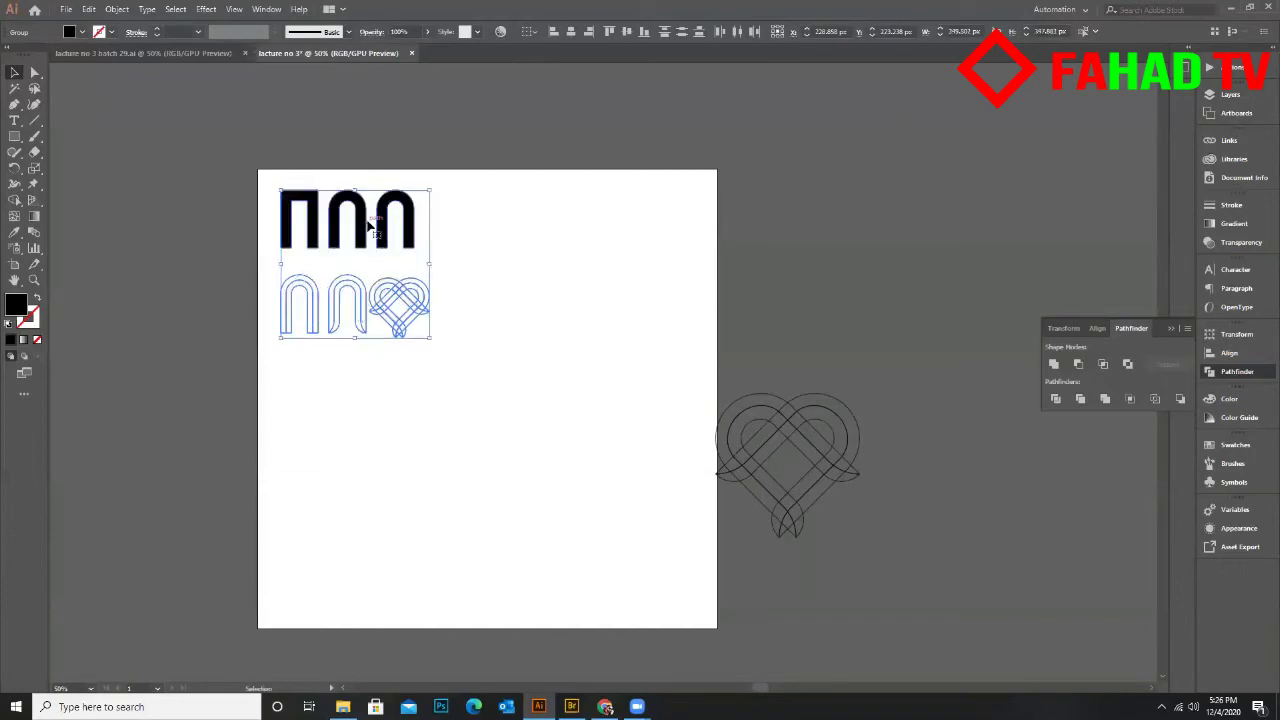
drag(412, 237, 424, 252)
click(444, 282)
scroll(444, 282, up, 1)
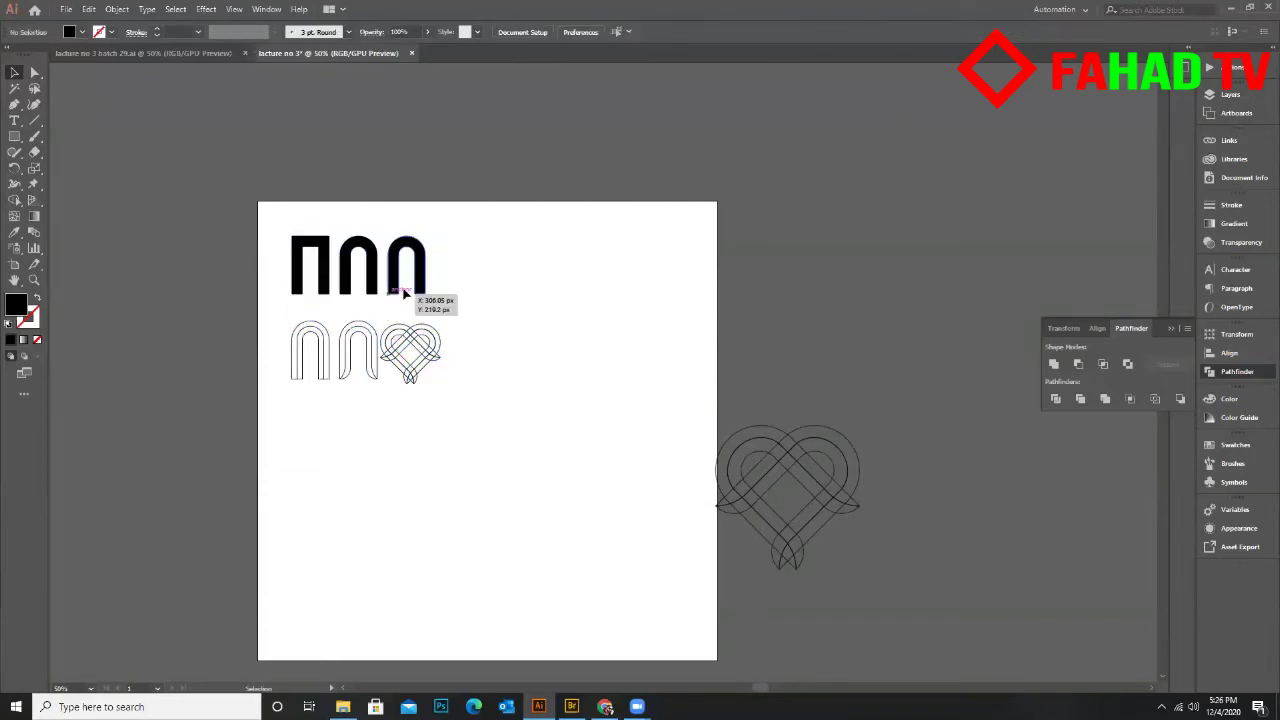
Move the full-size heart copy from outside the artboard into the artboard's lower-right area
click(806, 477)
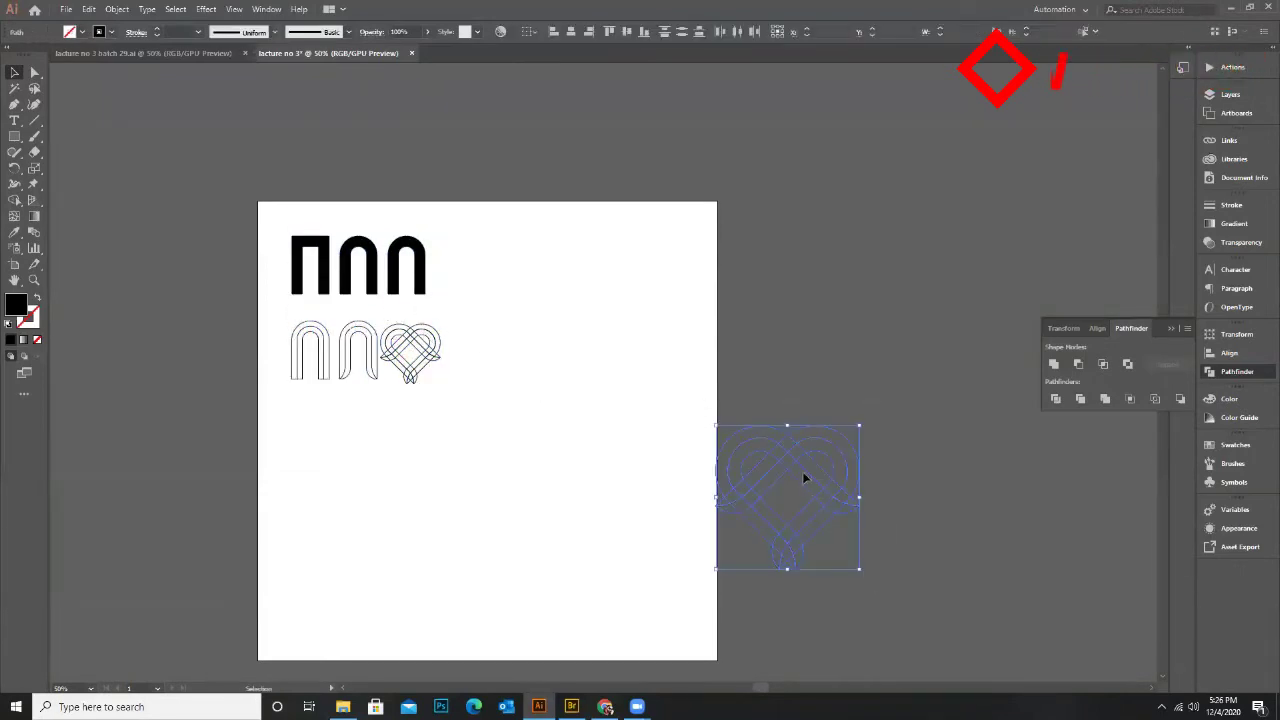
drag(806, 477, 592, 477)
click(684, 454)
scroll(592, 434, down, 2)
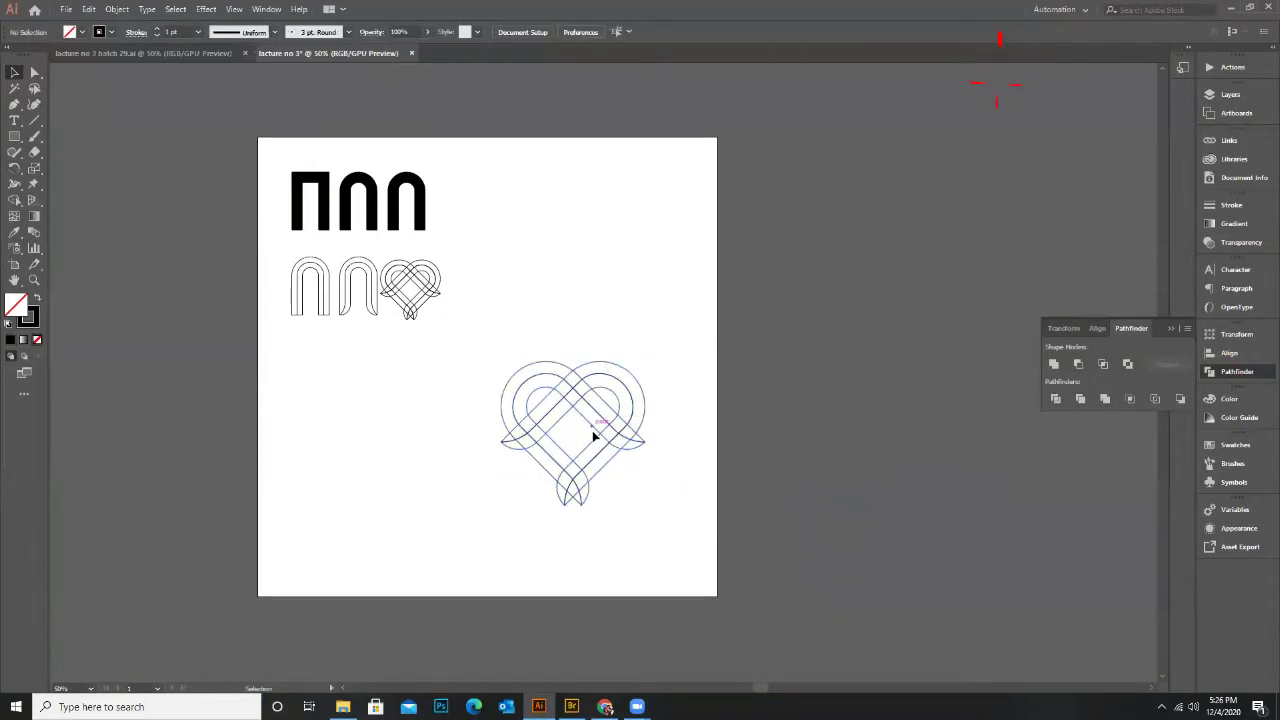
scroll(592, 434, up, 1)
scroll(515, 385, down, 2)
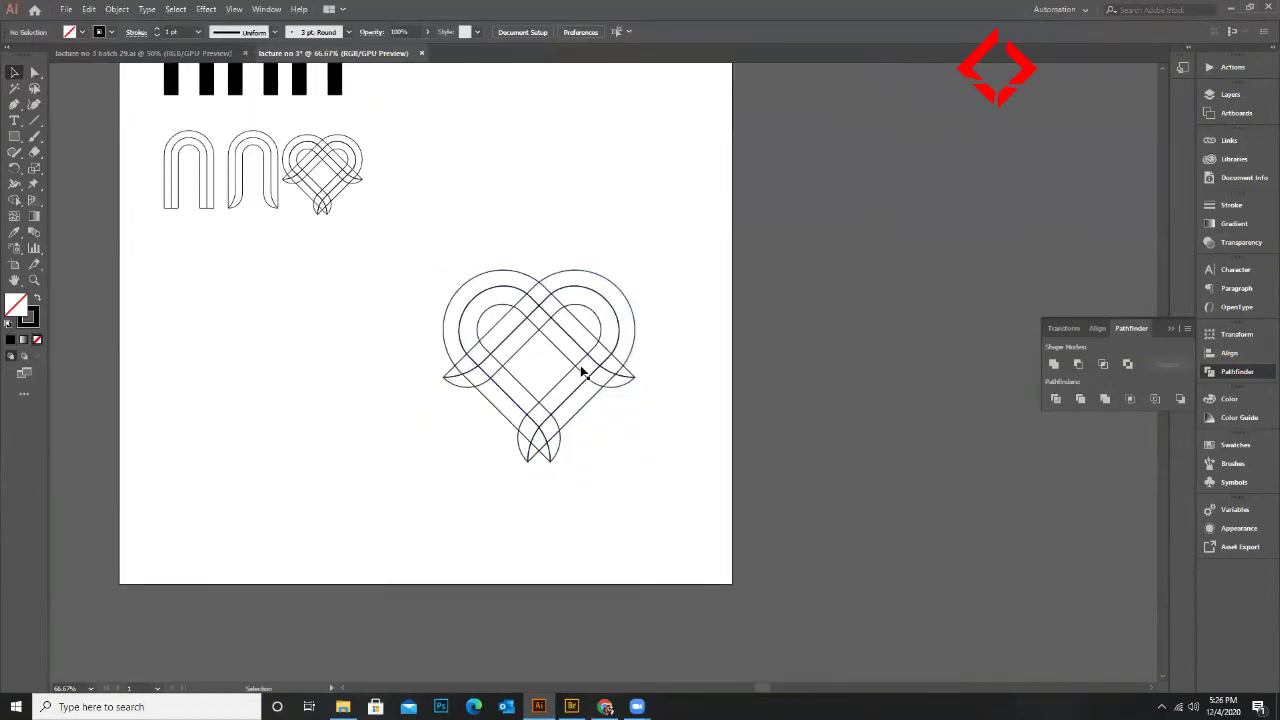
scroll(470, 285, up, 1)
scroll(490, 331, up, 1)
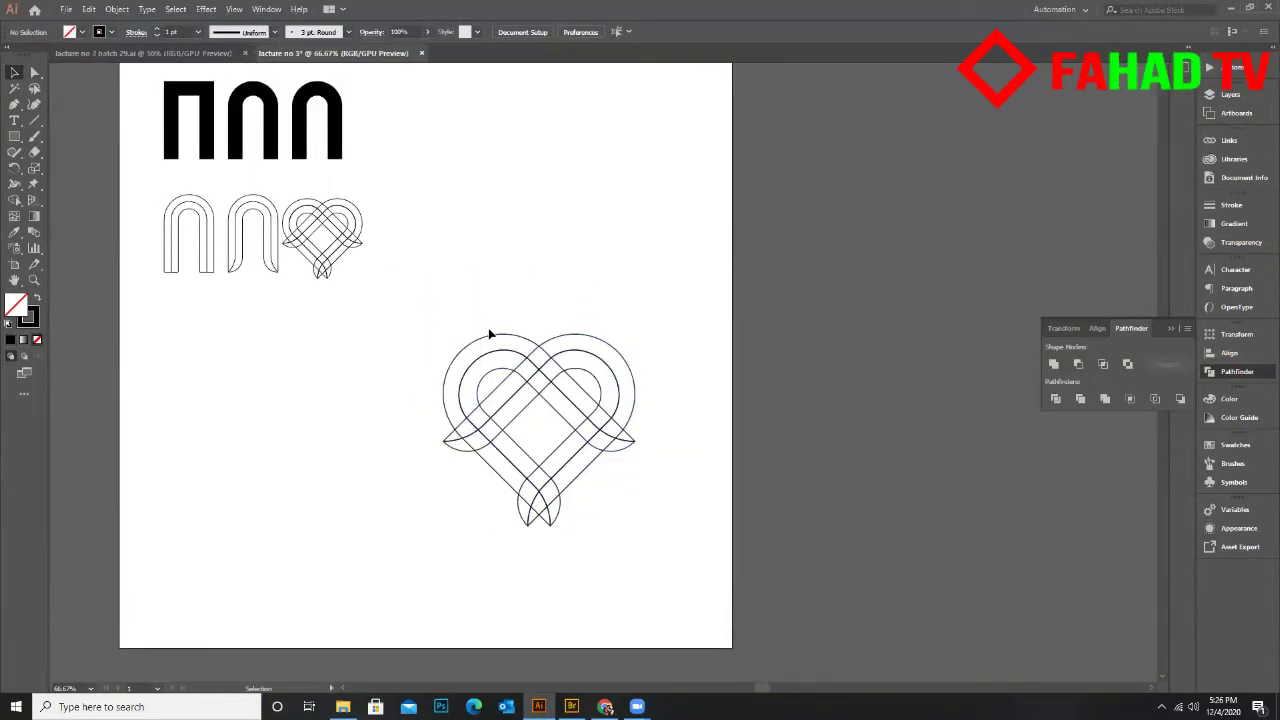
Duplicate the full-size heart above itself and scale the copy proportionally to about 161 px wide beside the black arches
drag(380, 323, 685, 565)
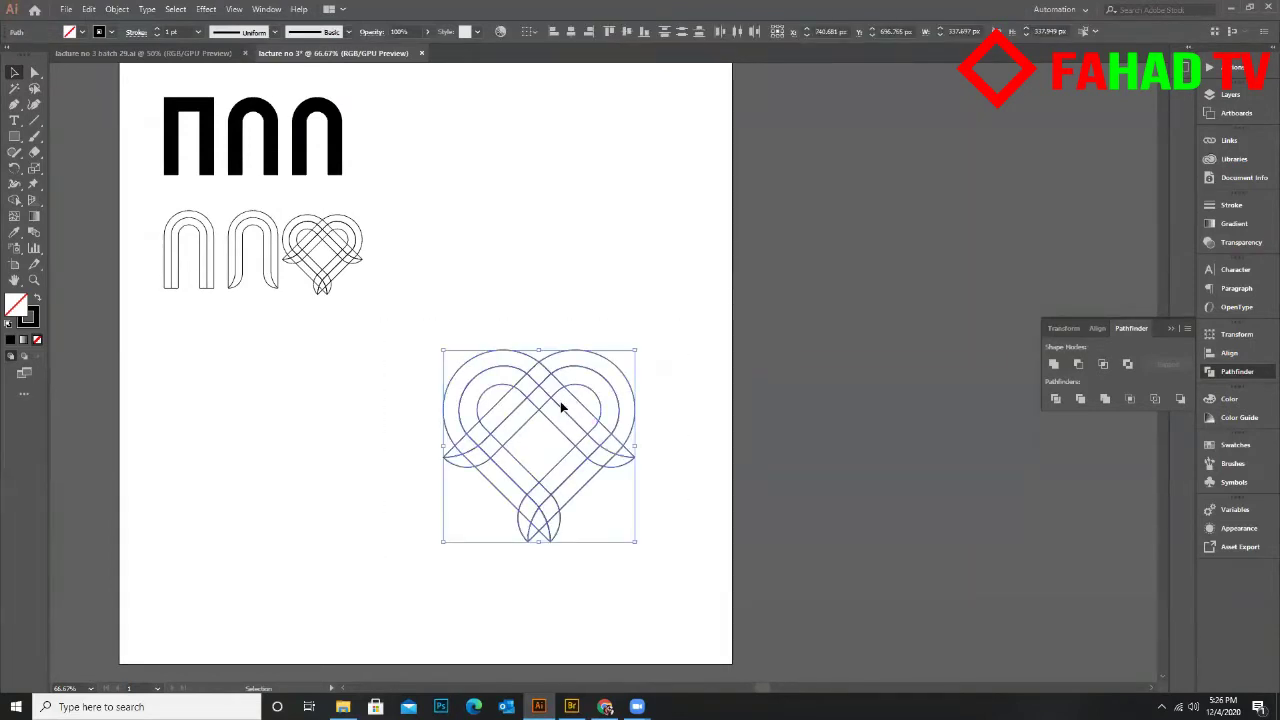
drag(548, 202, 548, 204)
drag(446, 277, 638, 565)
drag(565, 415, 533, 173)
drag(602, 301, 554, 251)
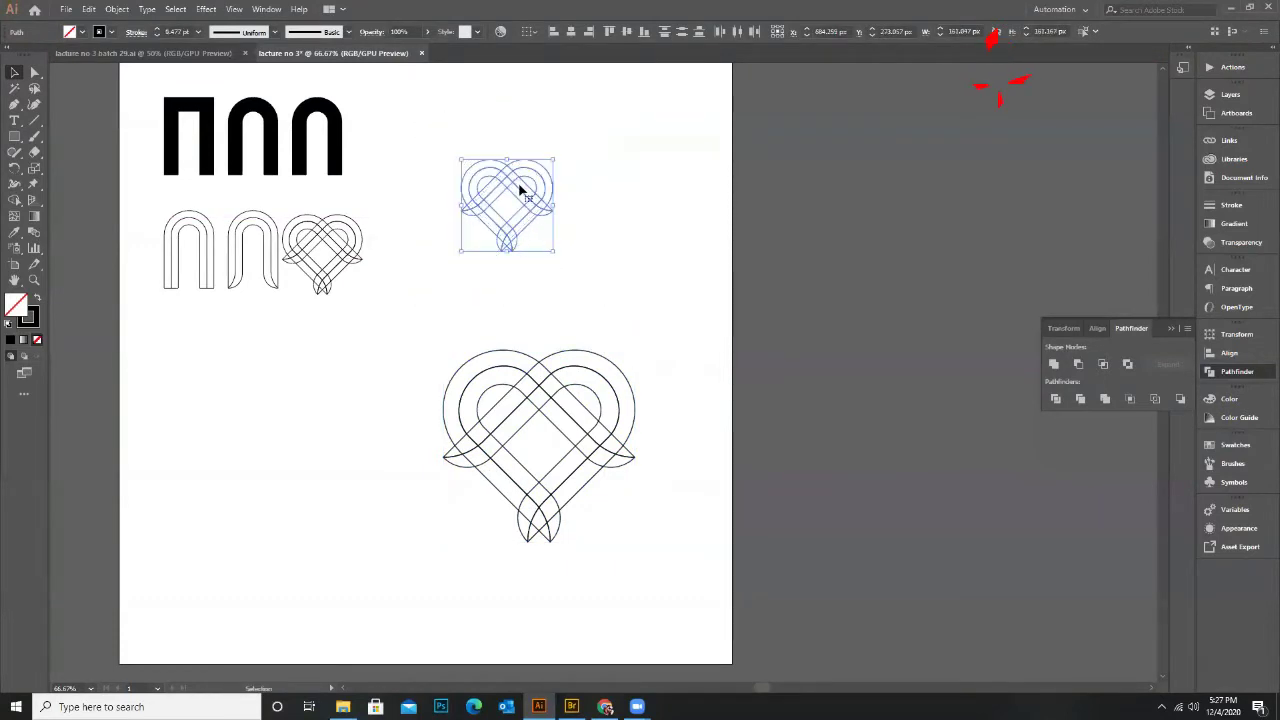
drag(512, 188, 487, 168)
click(566, 200)
Give the small heart copy a dashed outline with a 6 pt dash
scroll(476, 174, up, 3)
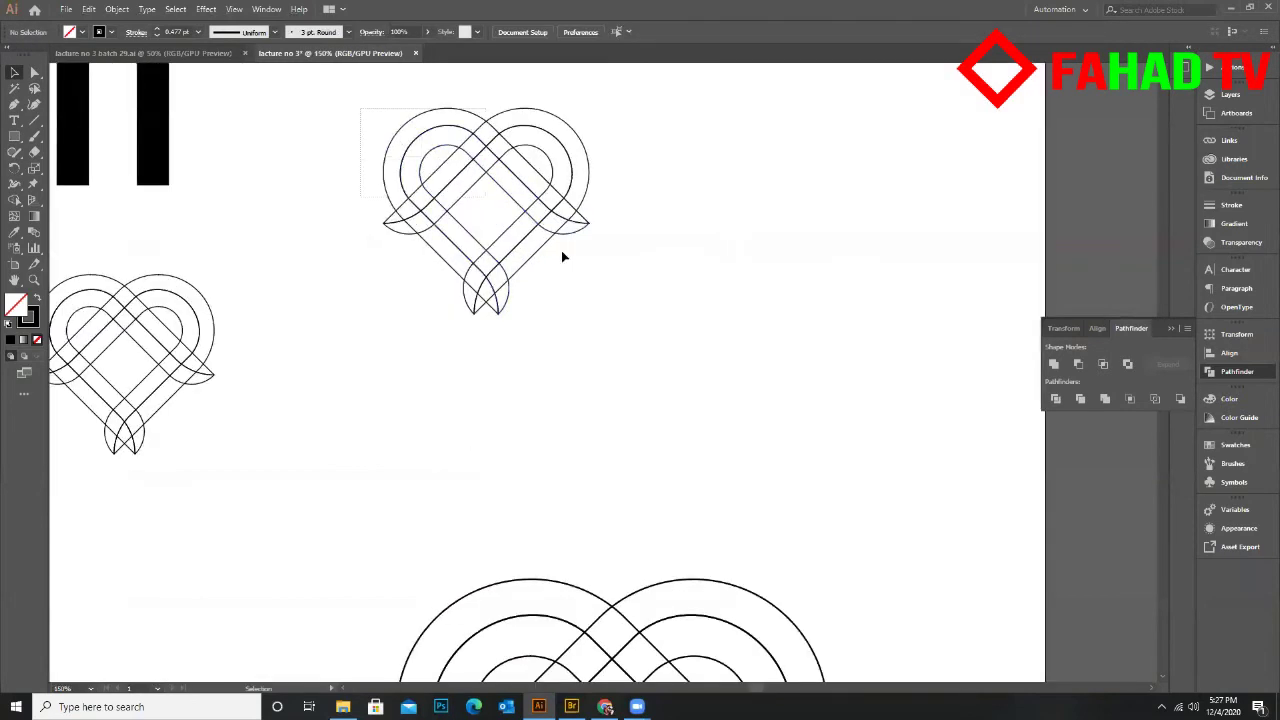
drag(636, 305, 636, 306)
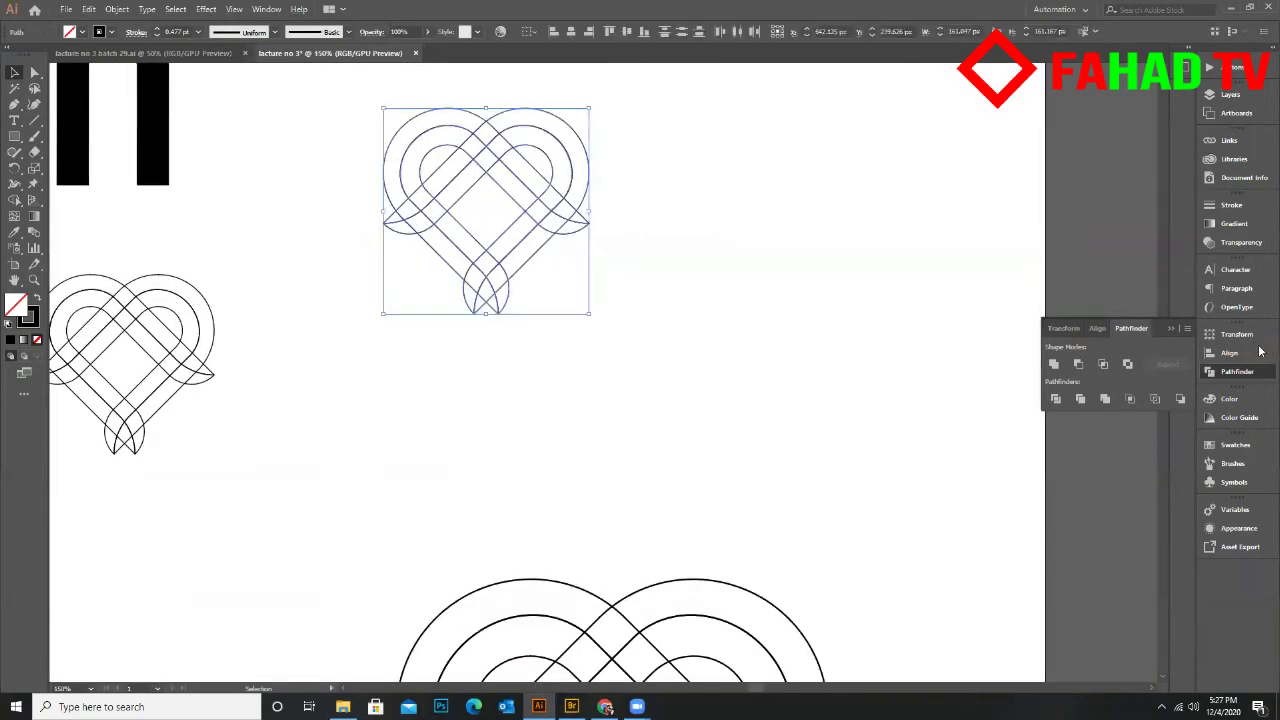
click(1228, 205)
click(1050, 296)
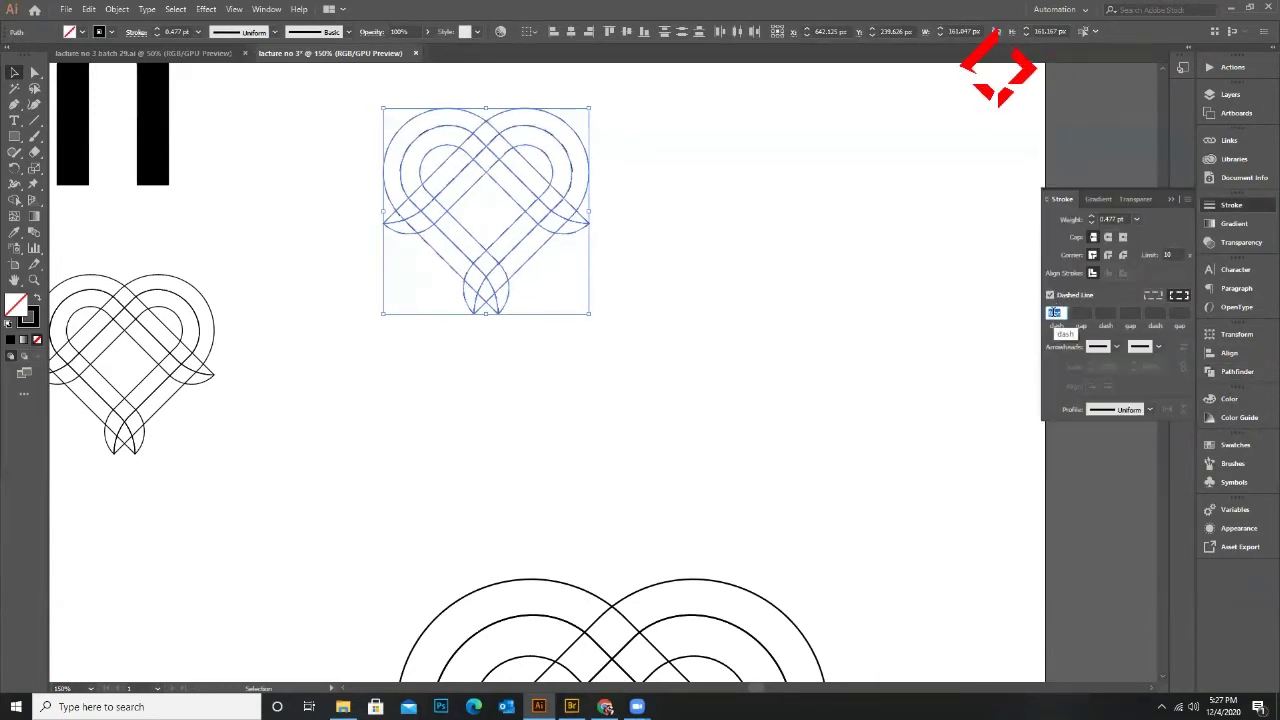
text(3)
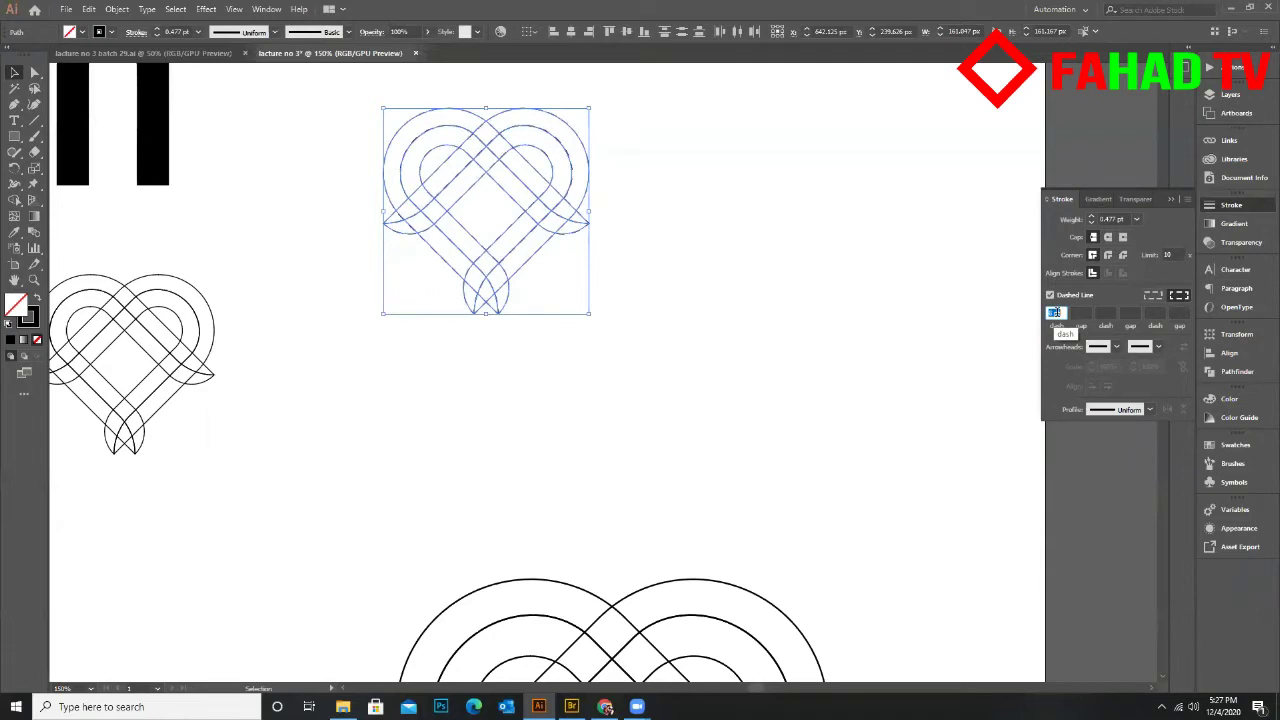
click(773, 326)
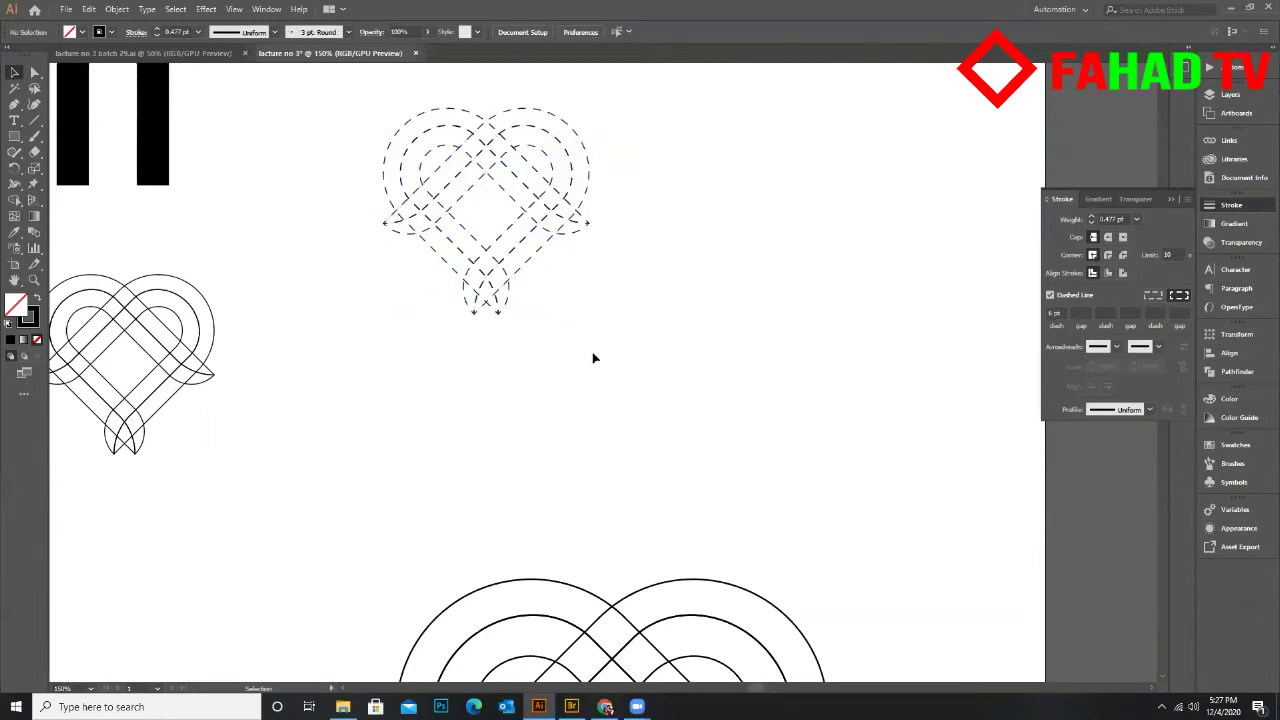
Use Shape Builder on the large heart to merge the upper-centre and right crossings so each arch's bands run unbroken over the other
scroll(556, 385, down, 1)
scroll(494, 223, down, 1)
scroll(428, 151, up, 1)
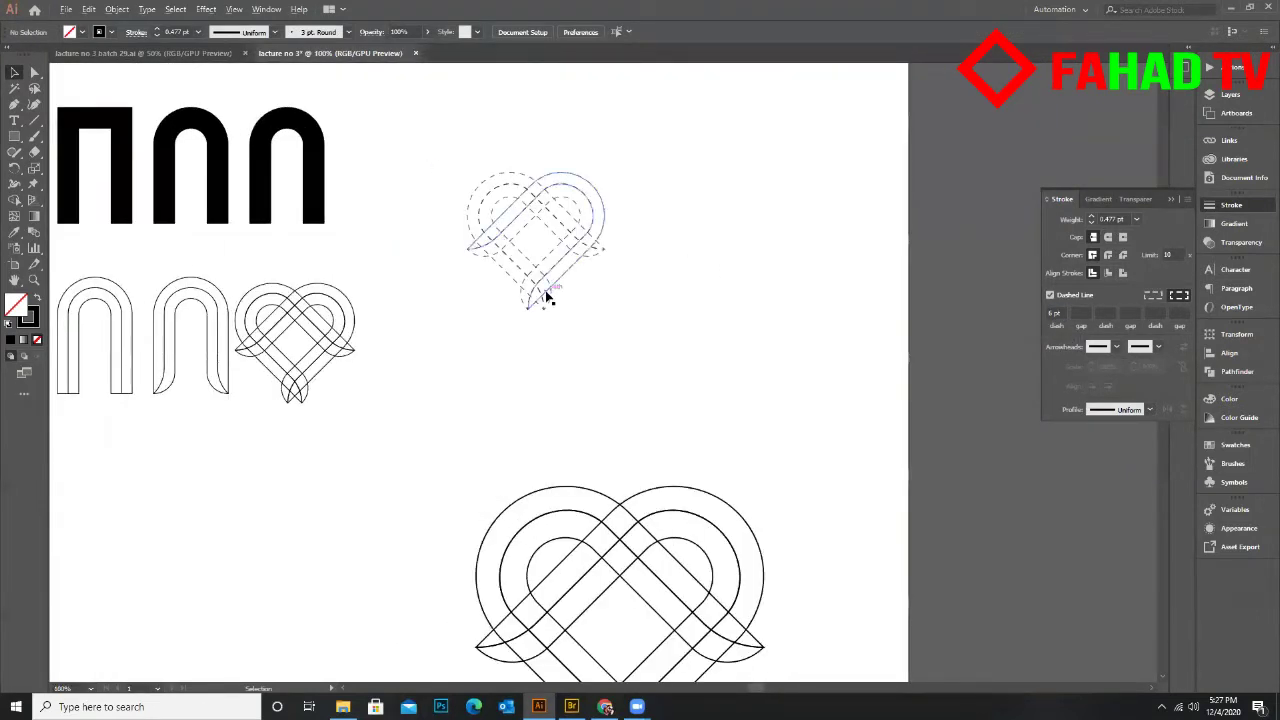
scroll(560, 350, down, 1)
scroll(500, 420, down, 2)
scroll(371, 263, up, 2)
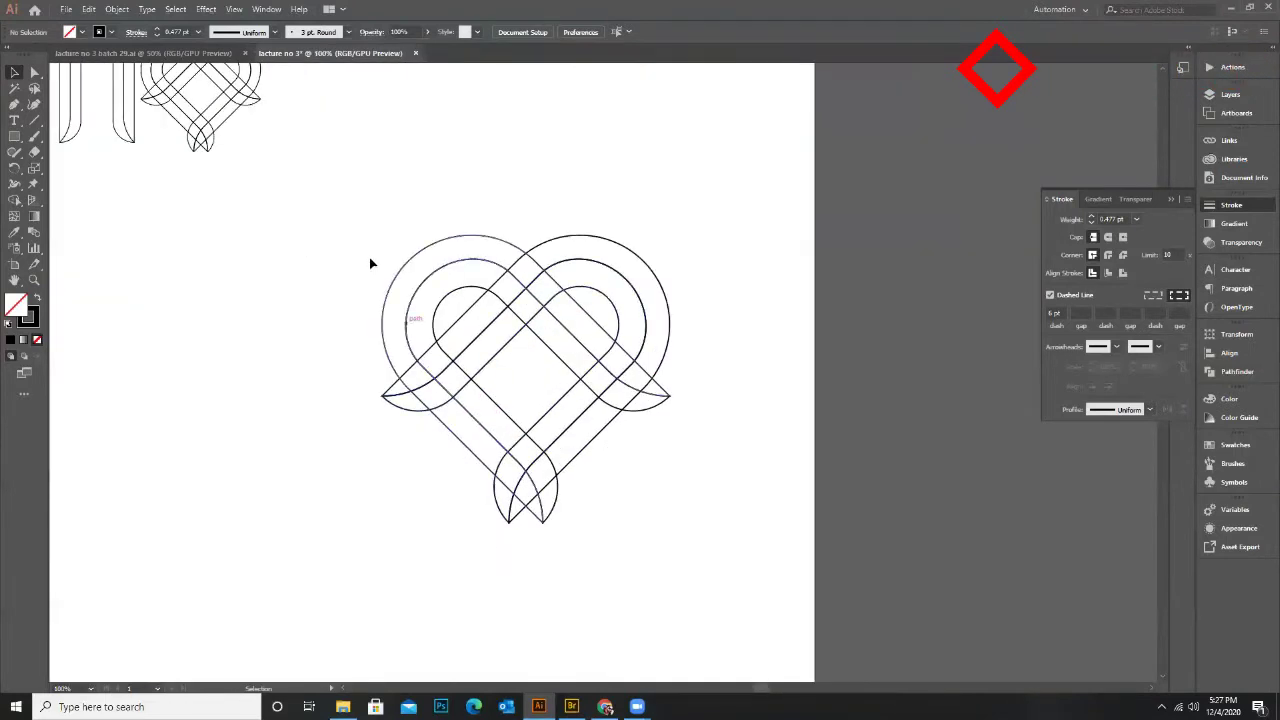
drag(508, 340, 731, 531)
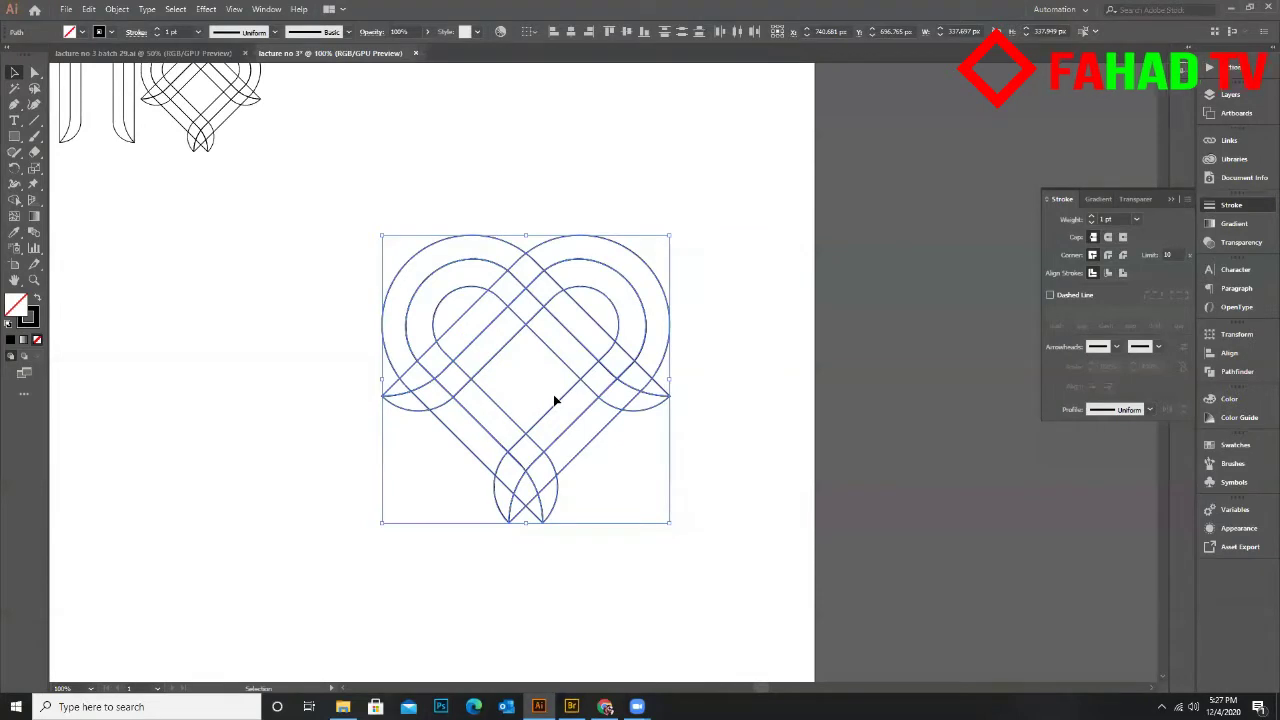
click(14, 201)
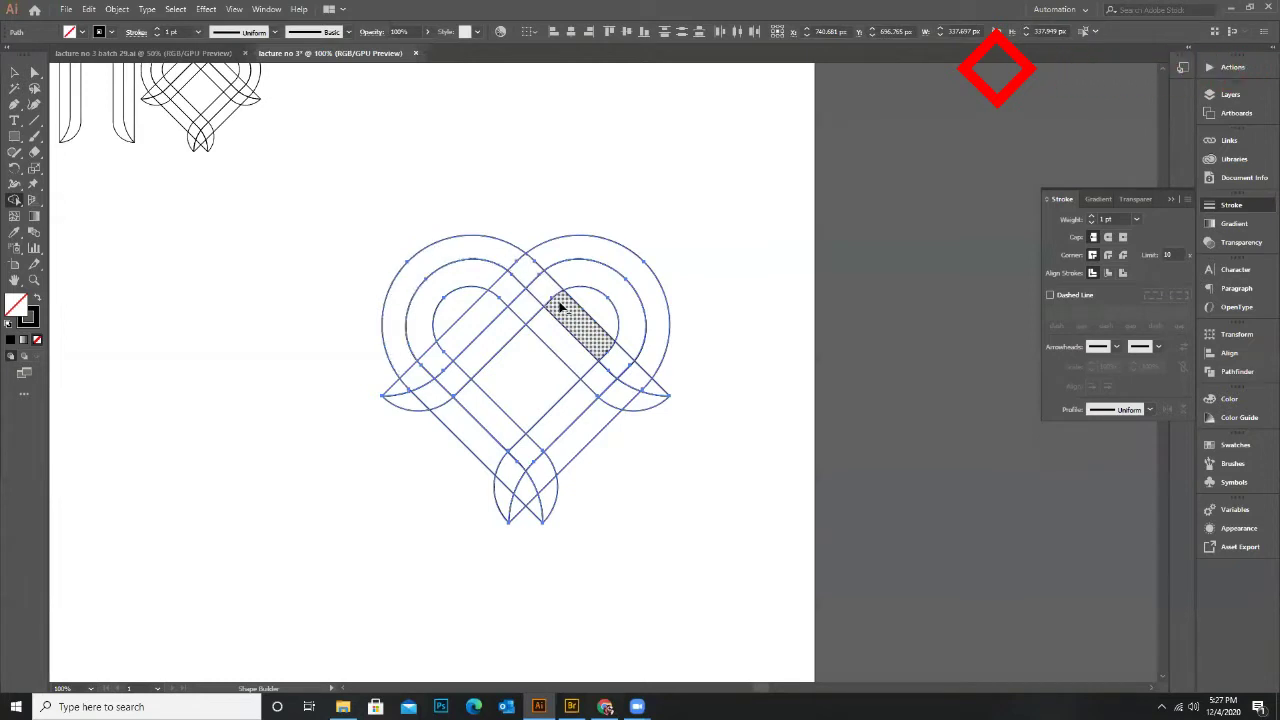
mouse_move(510, 261)
mouse_down()
mouse_move(557, 294)
mouse_move(507, 259)
mouse_move(543, 320)
mouse_move(517, 294)
mouse_up()
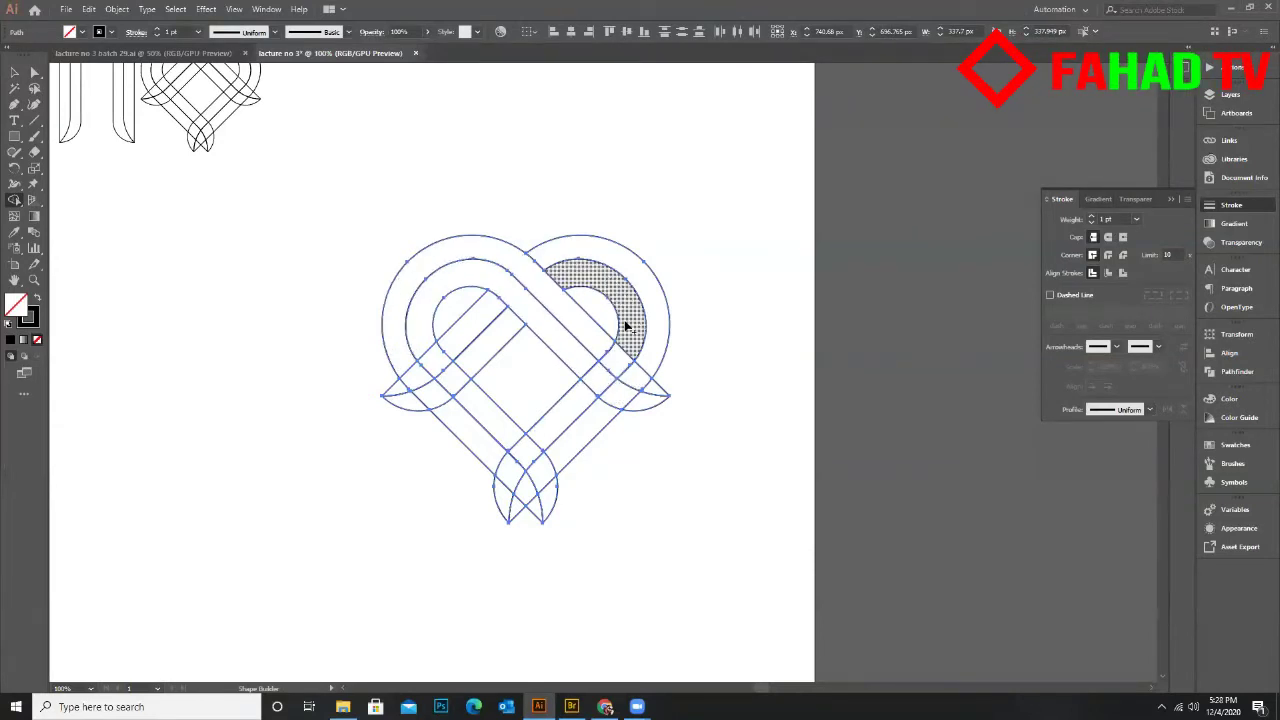
drag(586, 391, 628, 338)
mouse_move(617, 397)
mouse_down()
mouse_move(628, 408)
mouse_move(650, 360)
mouse_up()
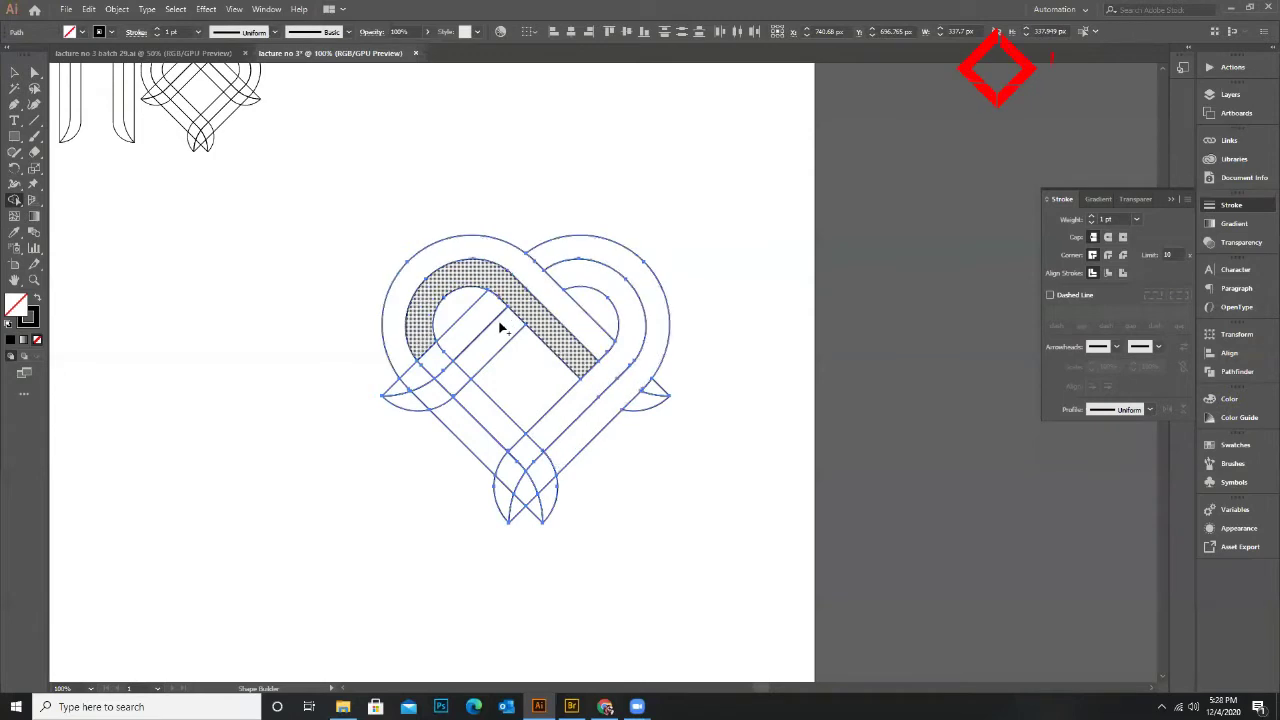
Merge the left tail and bottom tail crossings of the large heart so their bands pass over, completing the interlaced weave
click(428, 377)
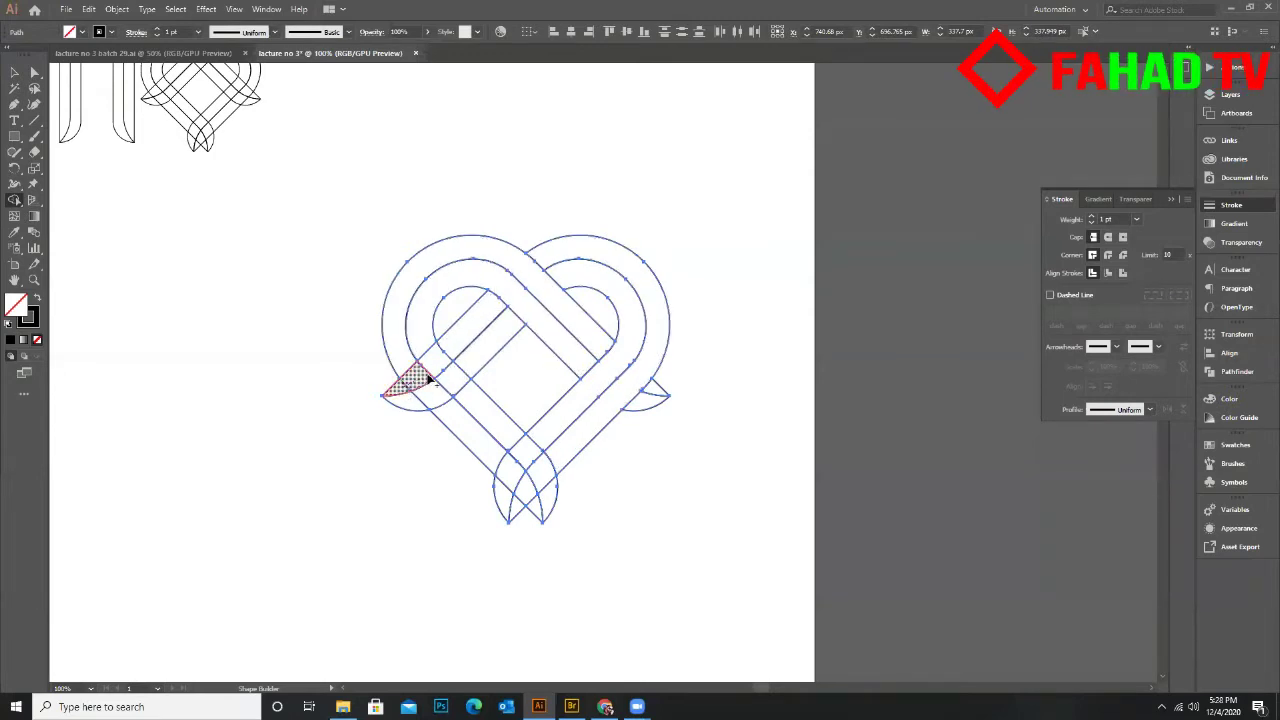
mouse_move(428, 377)
mouse_down()
mouse_move(451, 350)
mouse_move(423, 403)
mouse_move(472, 374)
mouse_up()
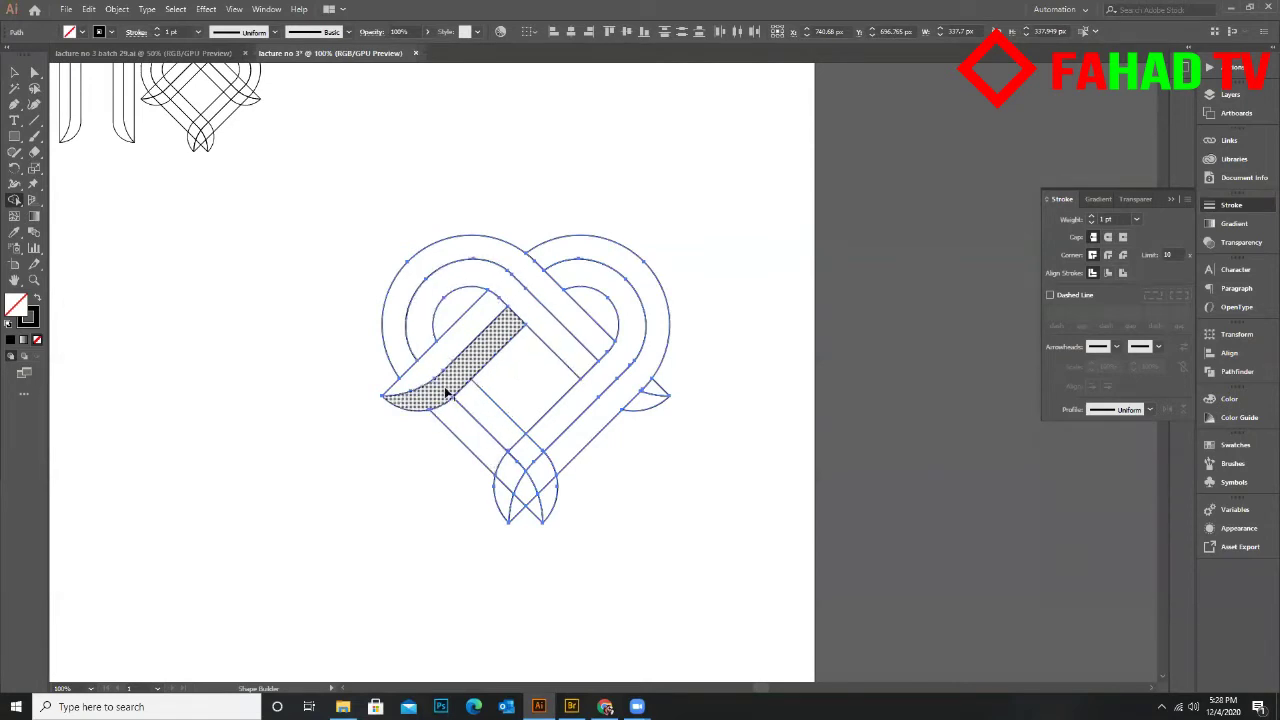
mouse_move(512, 449)
mouse_down()
mouse_move(537, 460)
mouse_move(543, 503)
mouse_move(508, 463)
mouse_move(537, 503)
mouse_up()
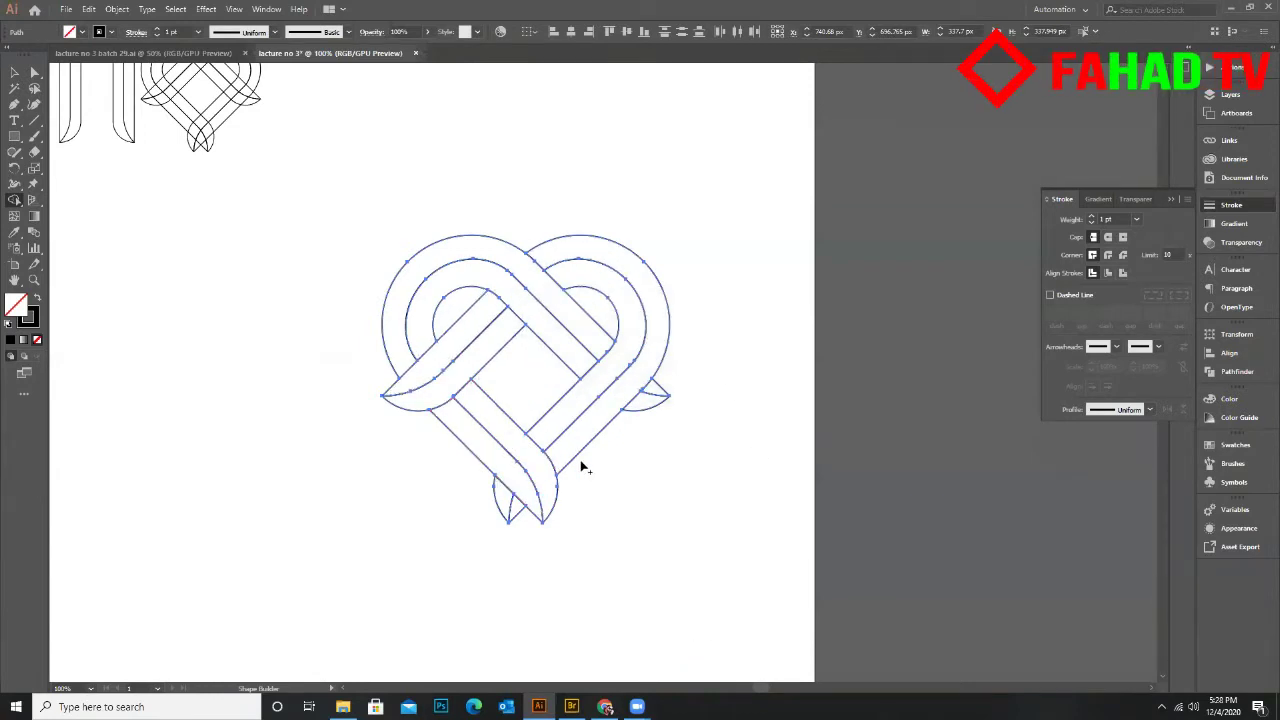
click(14, 72)
click(114, 163)
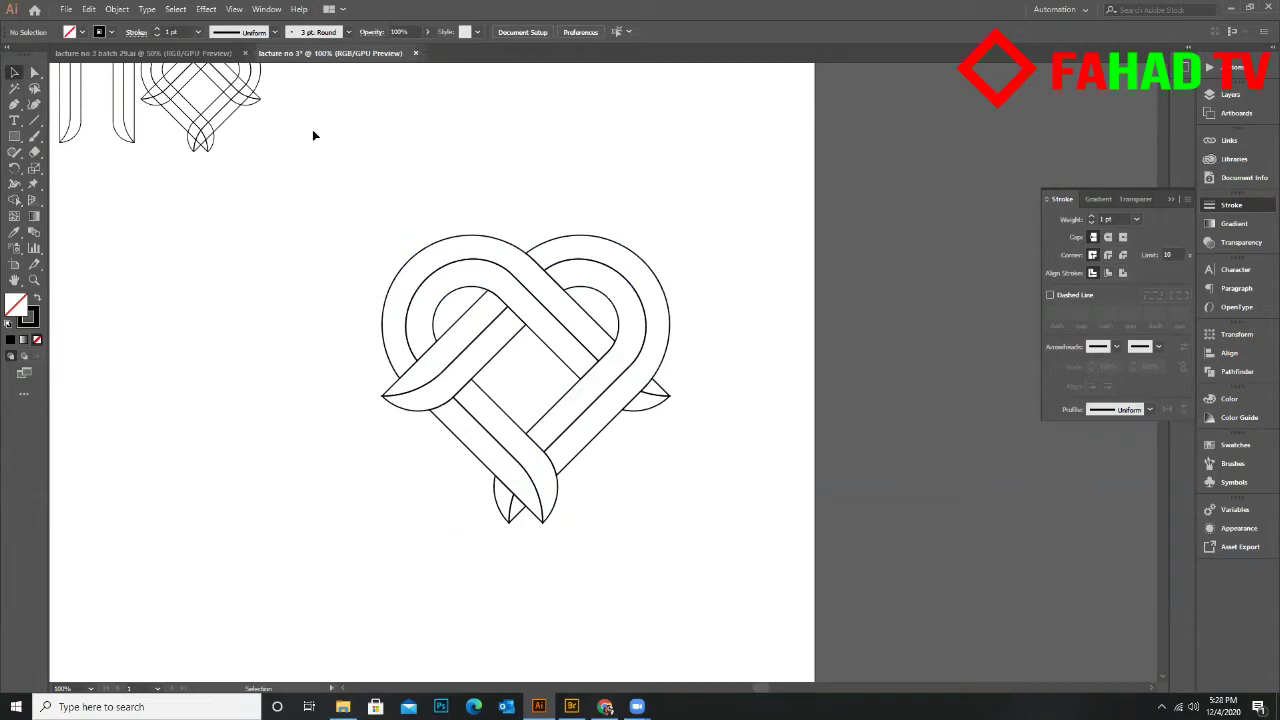
drag(451, 246, 395, 112)
key(ctrl+z)
drag(658, 392, 705, 348)
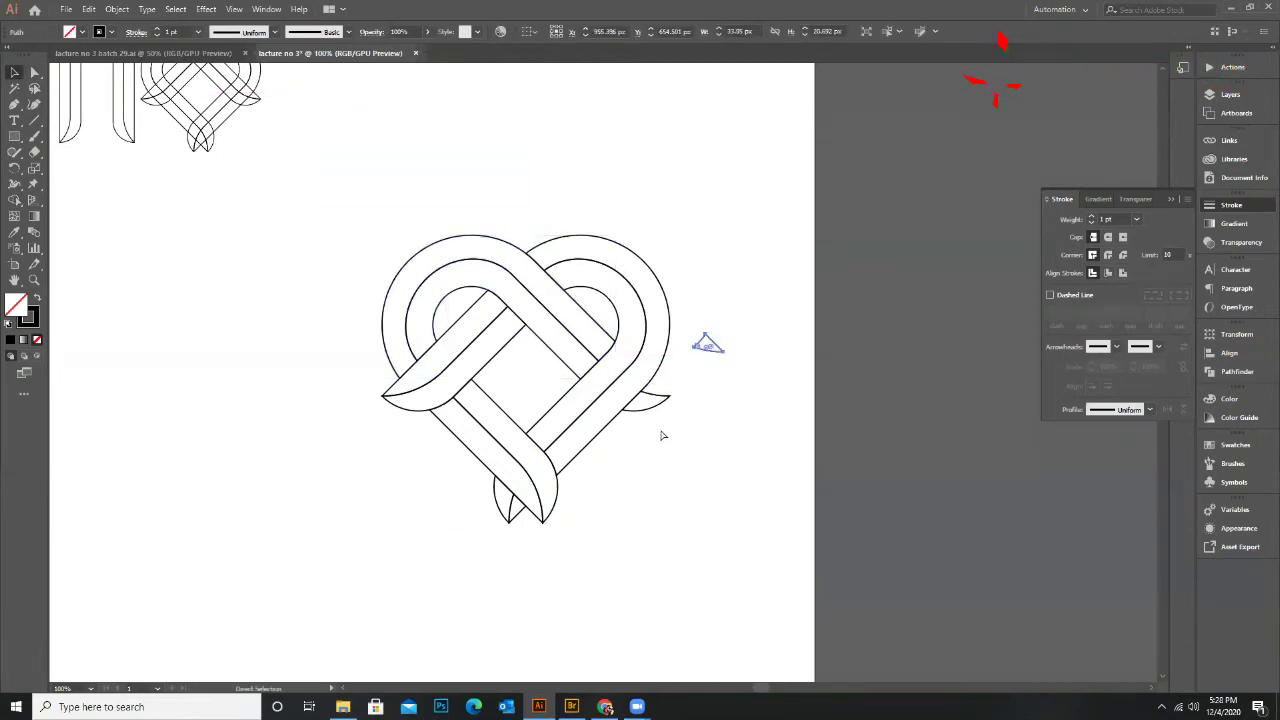
key(ctrl+z)
drag(480, 400, 543, 409)
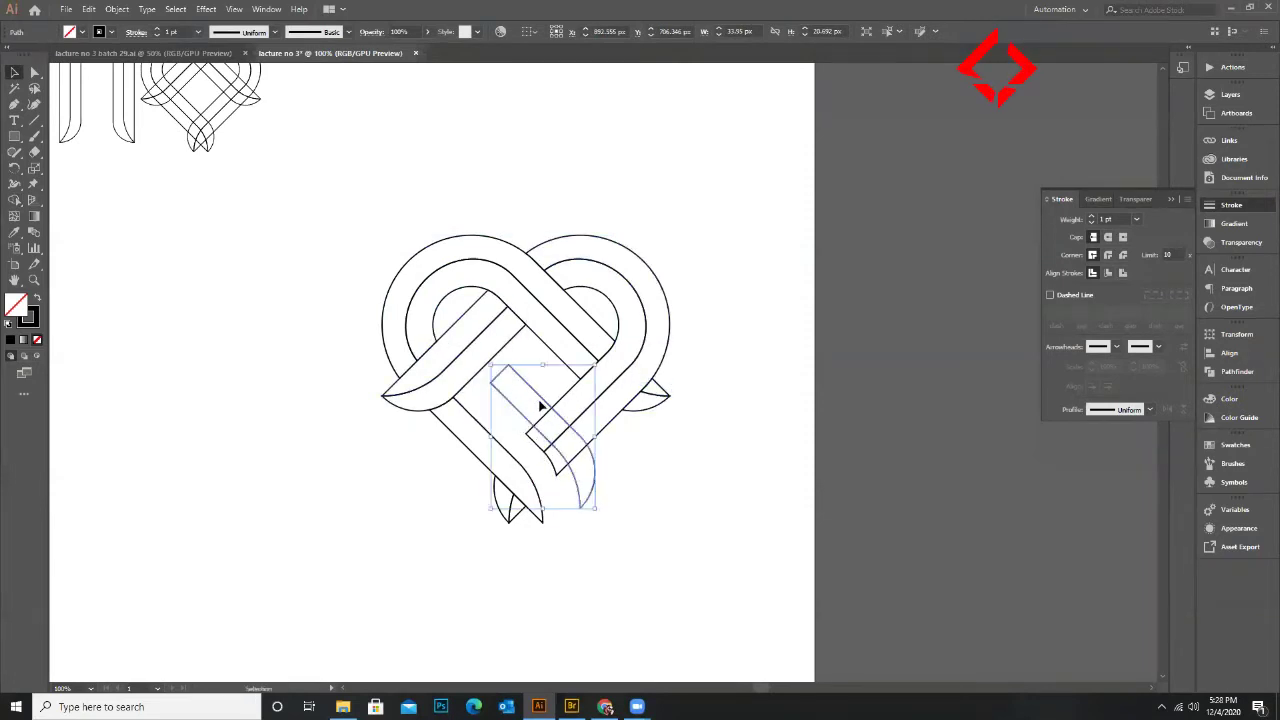
key(ctrl+z)
drag(451, 243, 445, 212)
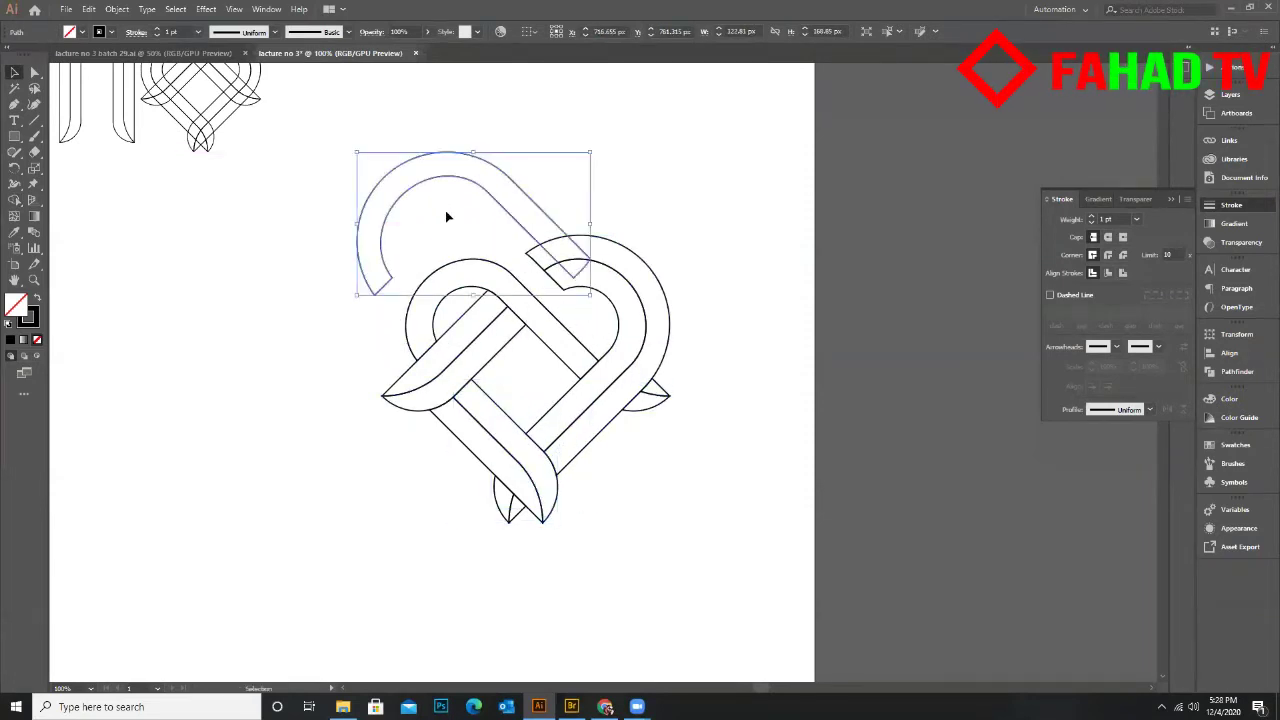
key(ctrl+z)
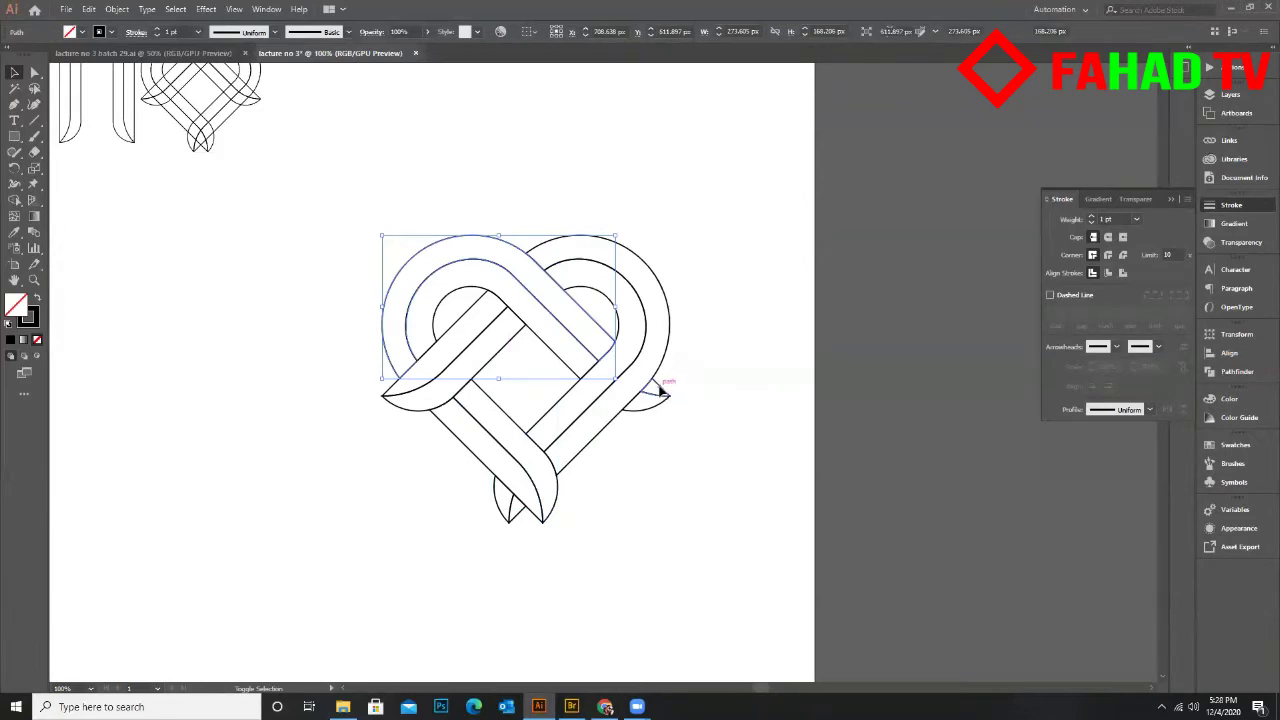
Group the left arch's outer band with its right tail tip and its lower-left outer segment
shift+click(663, 396)
shift+click(452, 440)
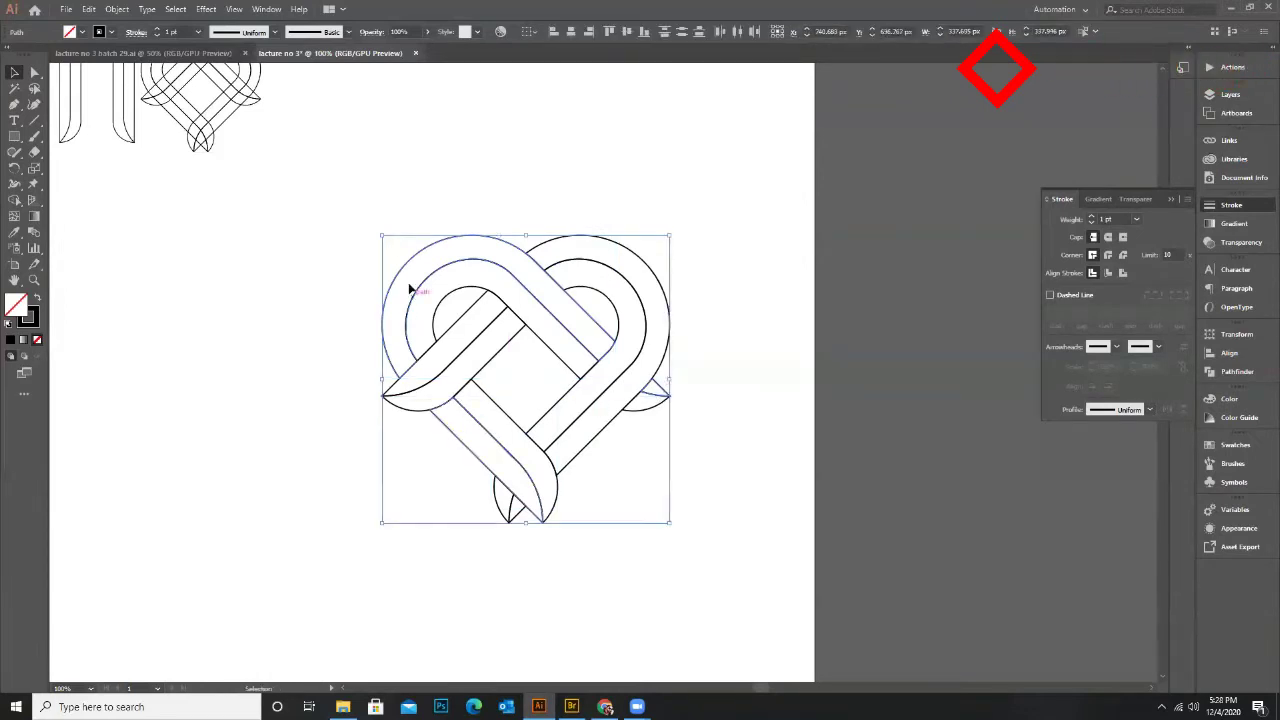
drag(404, 270, 164, 181)
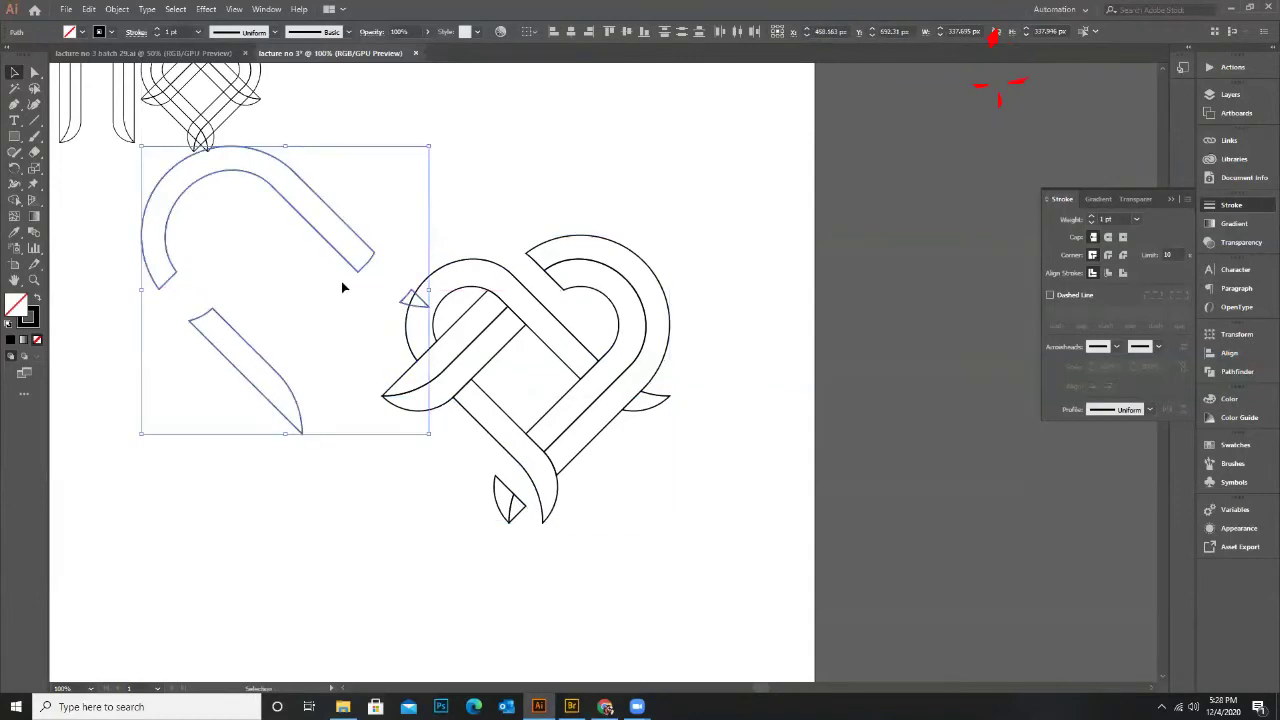
key(a)
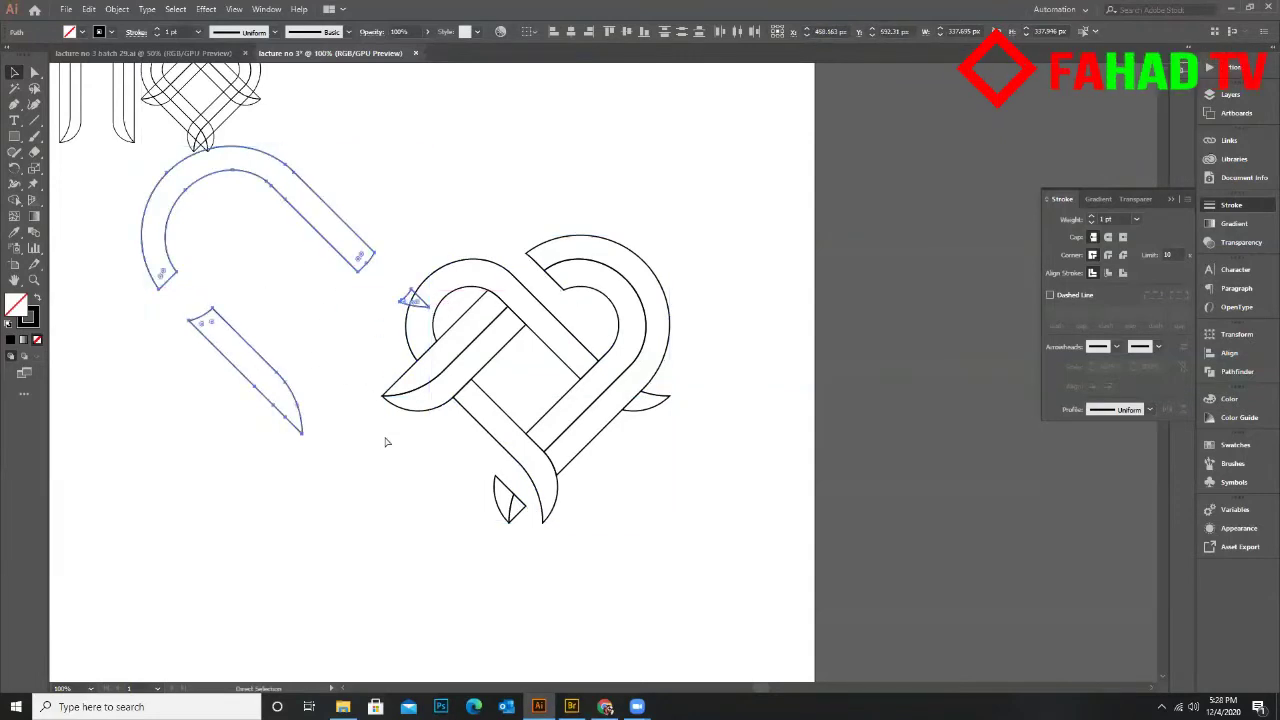
key(v)
key(ctrl+z)
key(a)
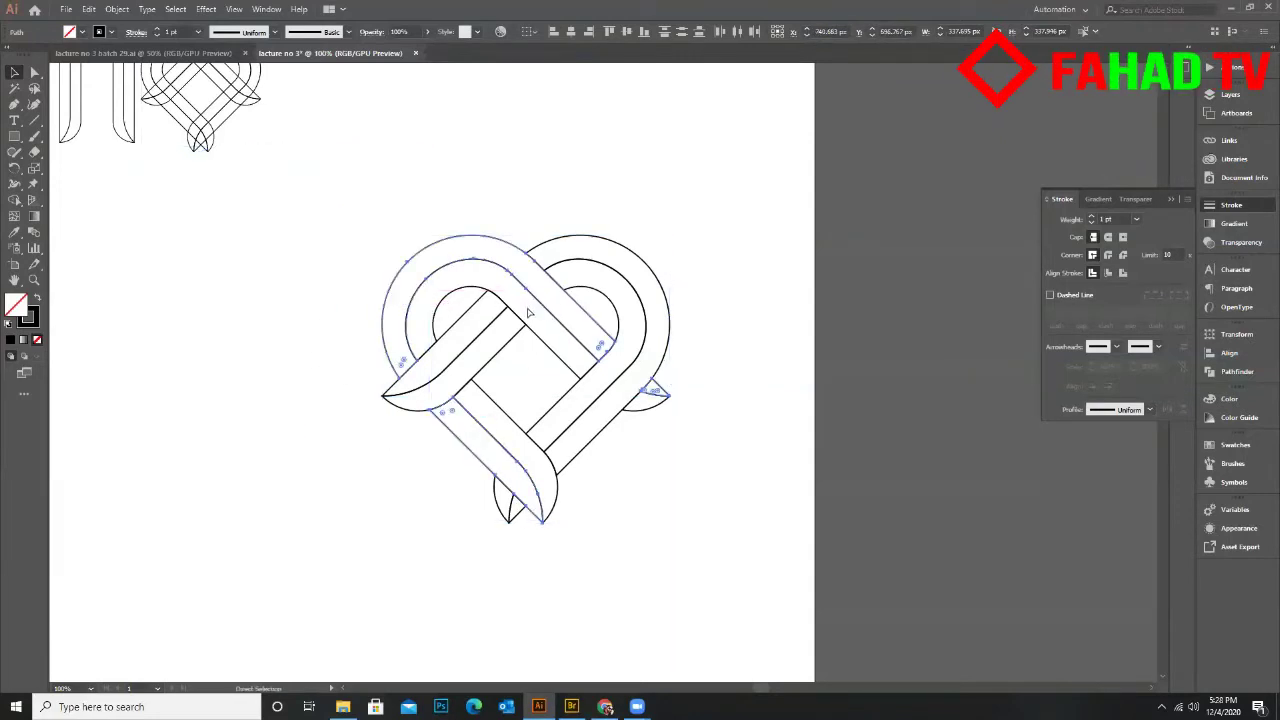
key(v)
key(ctrl+shift+a)
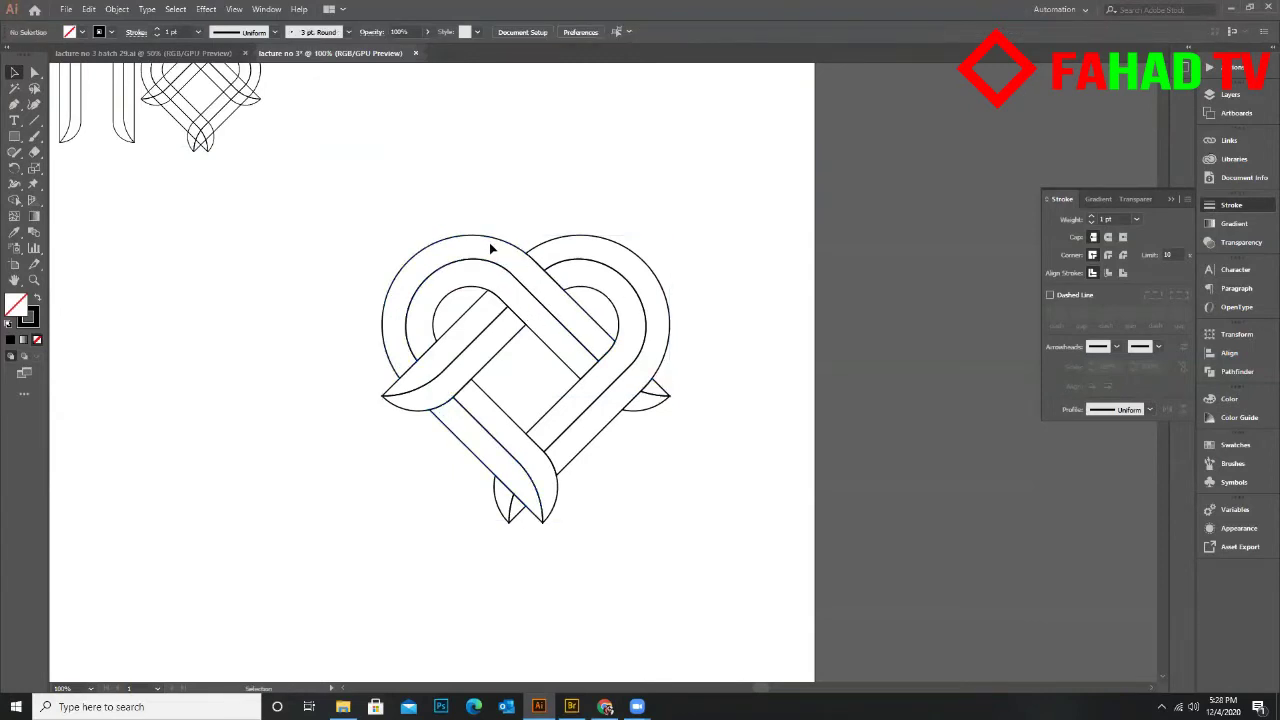
drag(487, 240, 494, 294)
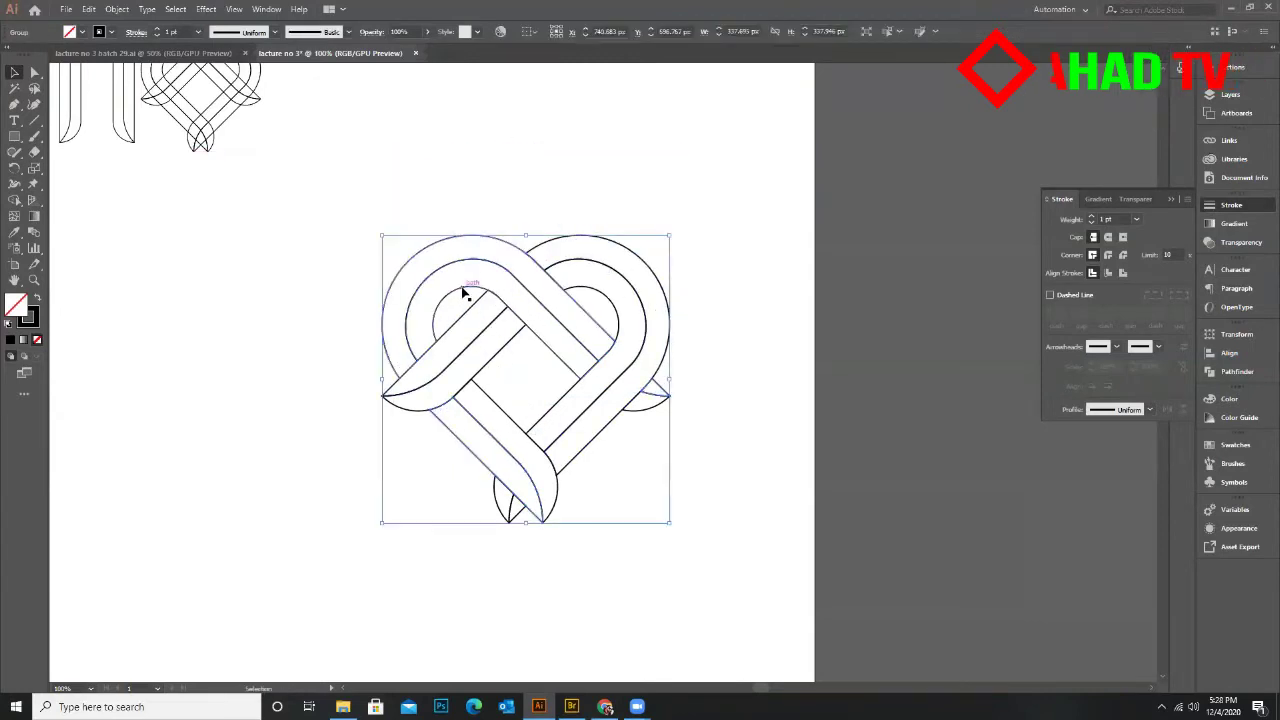
Group the left arch's inner band with its right tail piece and its lower-left inner segment
click(463, 290)
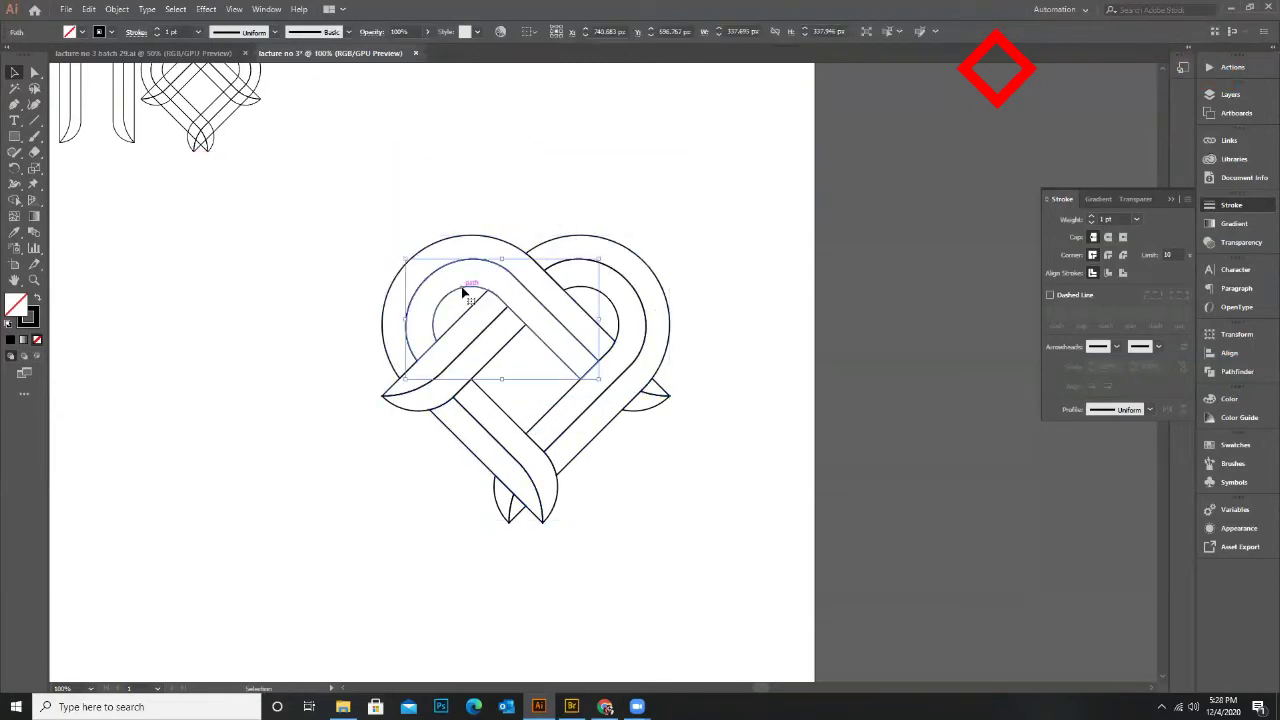
shift+click(643, 414)
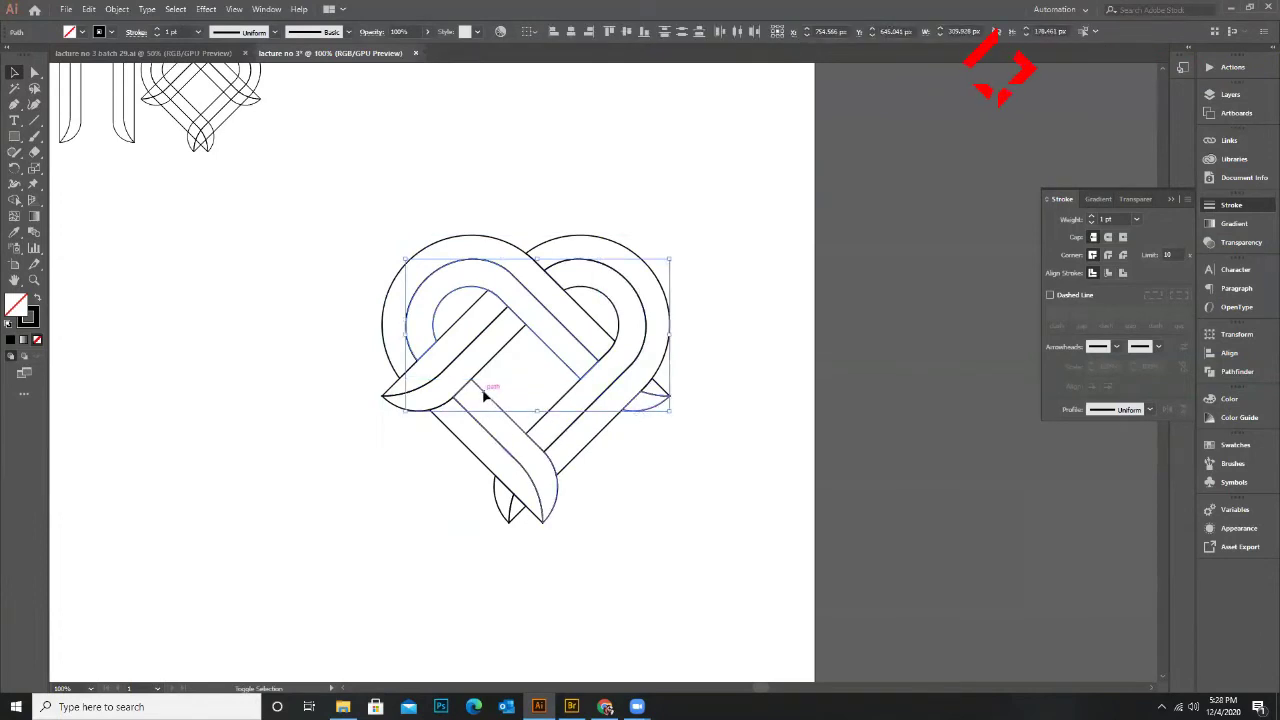
key(a)
shift+click(503, 416)
key(v)
key(ctrl+g)
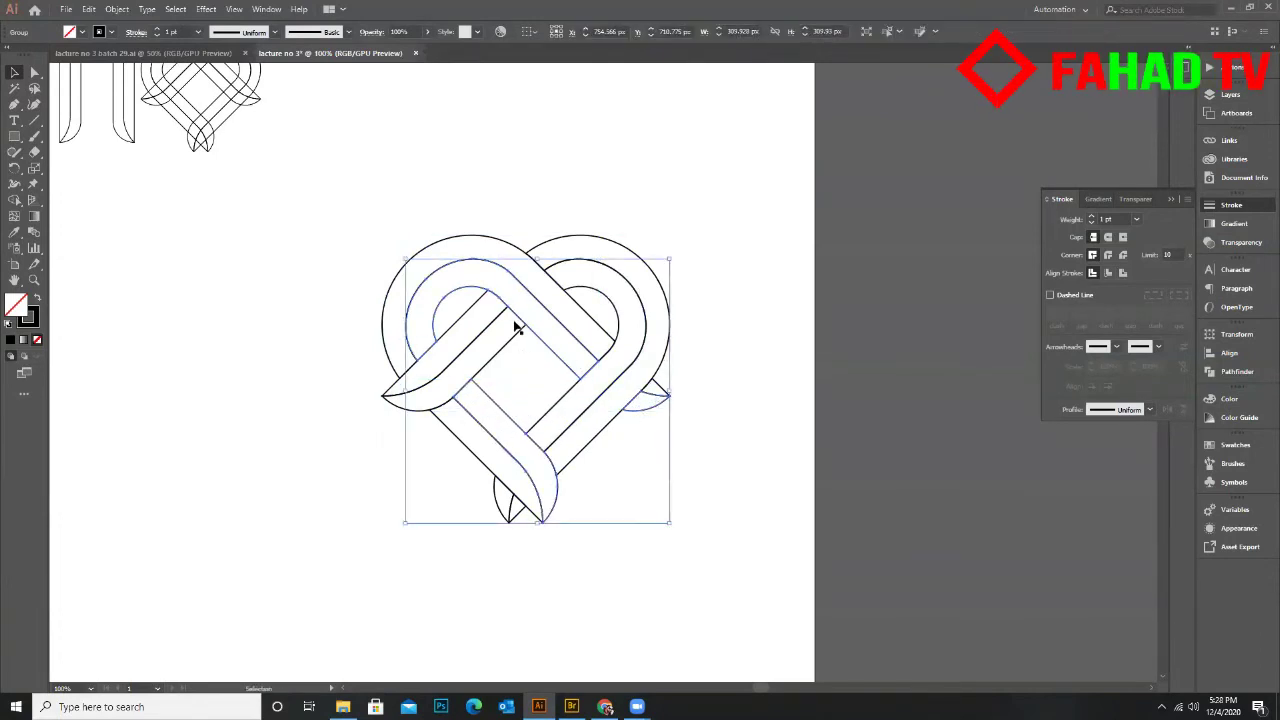
drag(470, 290, 586, 449)
key(ctrl+z)
click(692, 339)
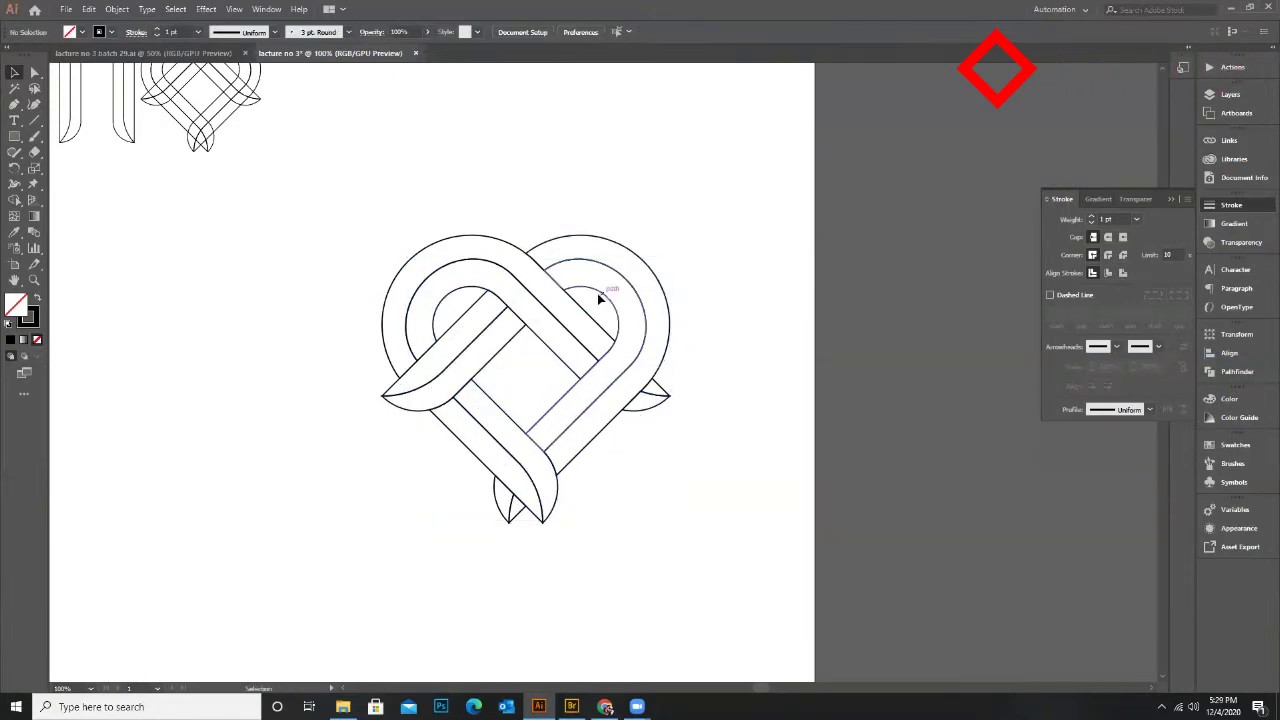
Group the right arch's inner band with its bottom tail piece and the lower band of the left tail
drag(599, 293, 639, 295)
key(z)
key(ctrl+z)
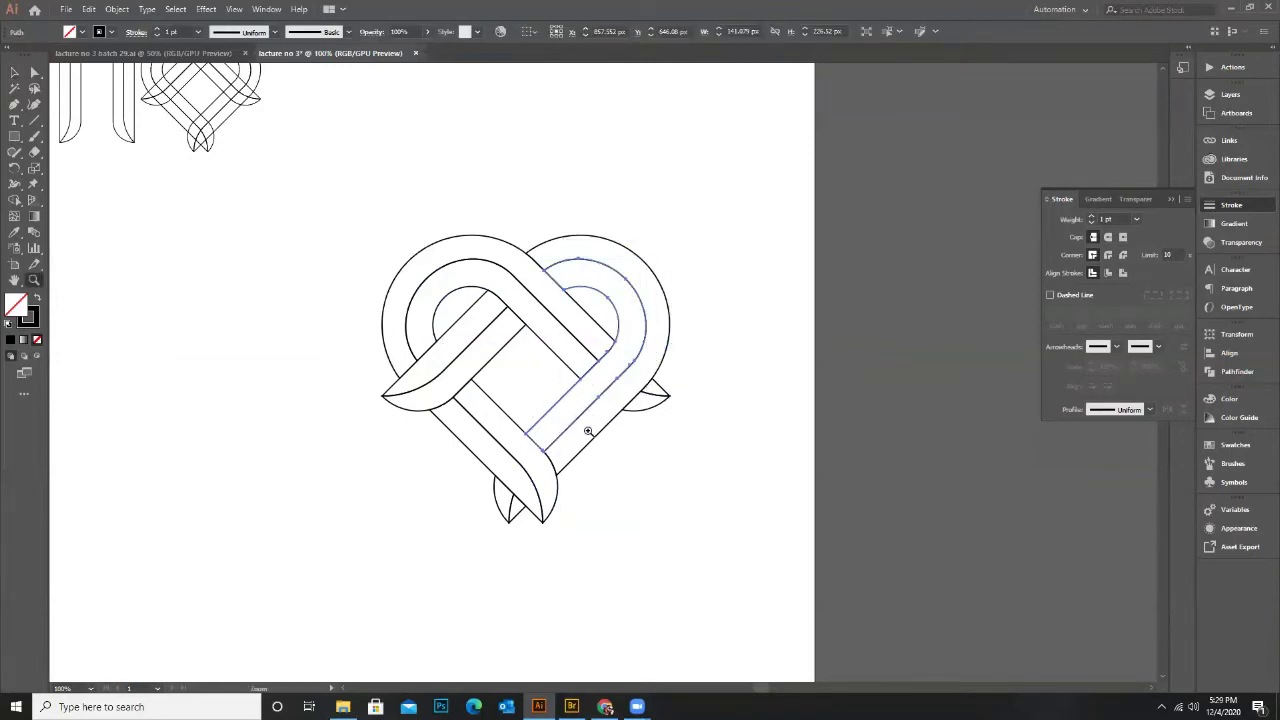
click(13, 73)
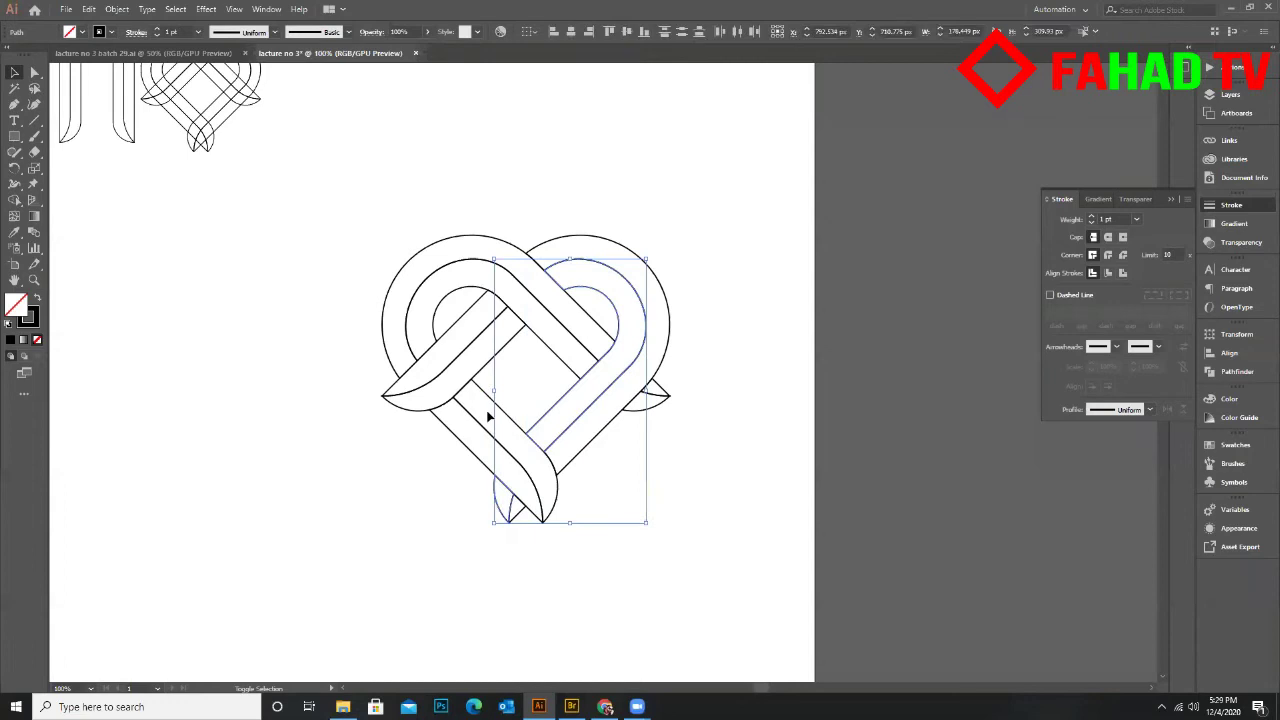
shift+click(503, 354)
key(ctrl+g)
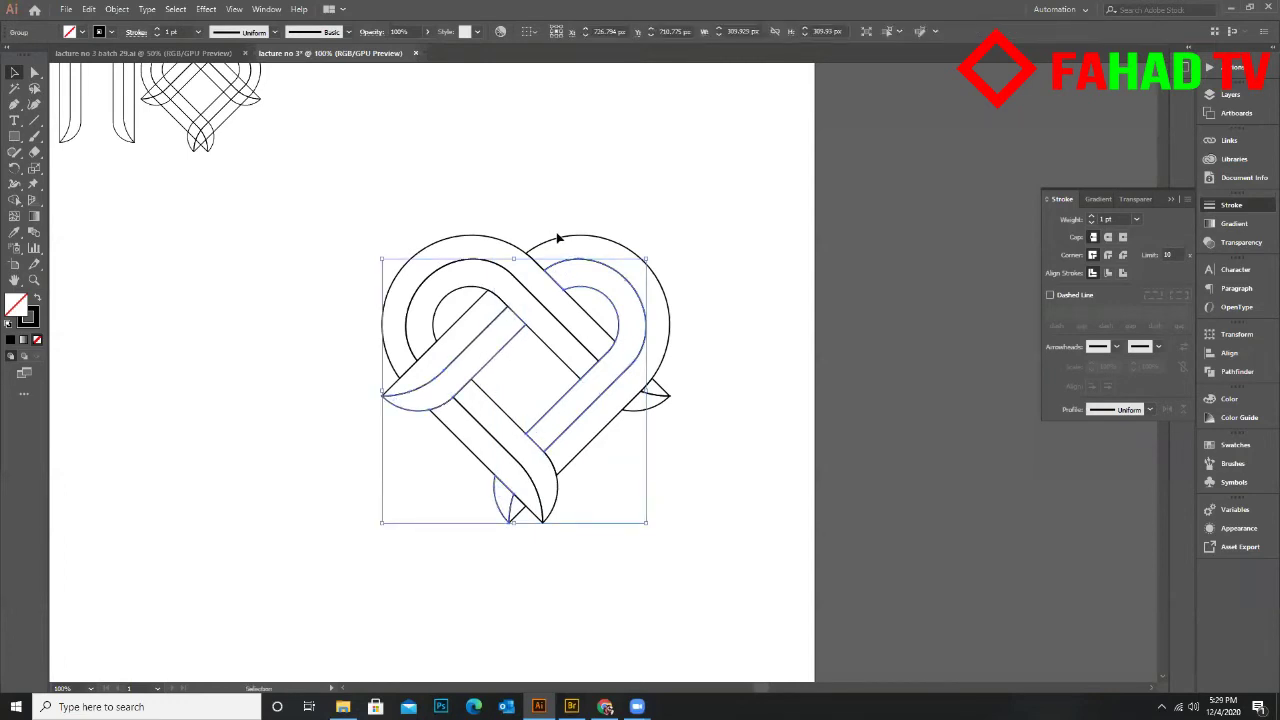
Group the right arch's outer band with the upper band of the left tail and the small tip at the heart's bottom
click(558, 237)
shift+click(472, 311)
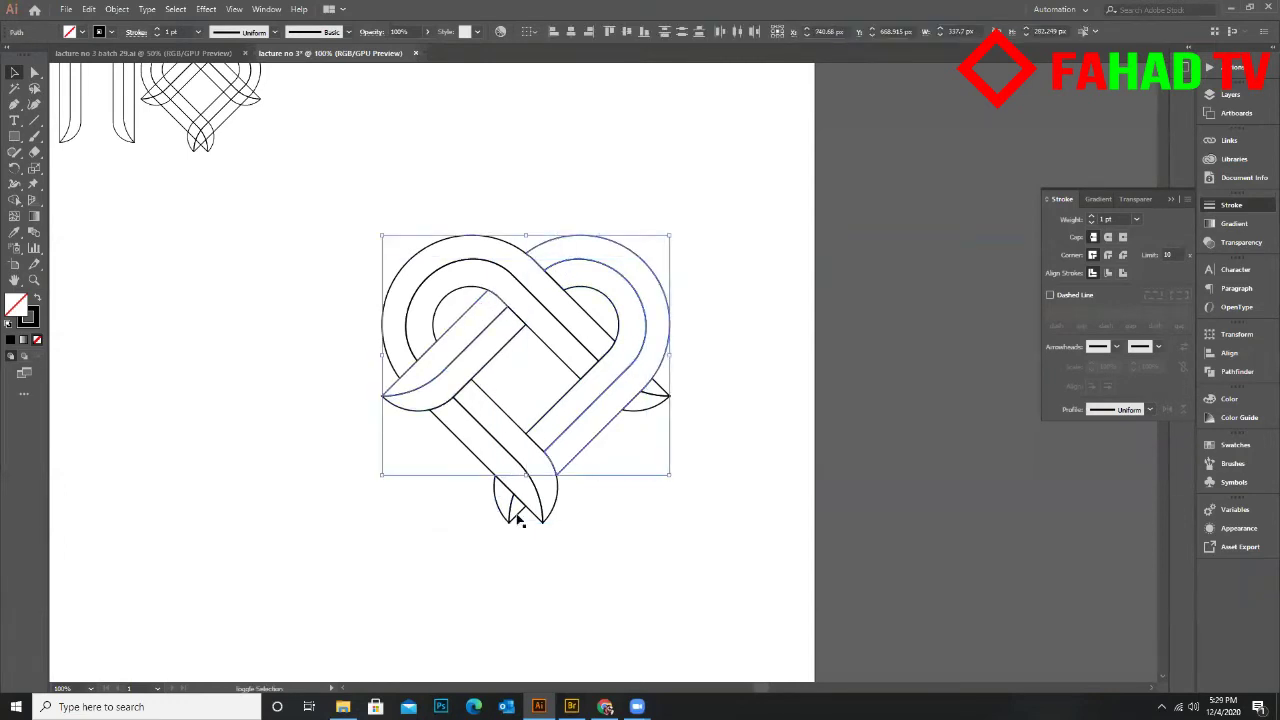
key(a)
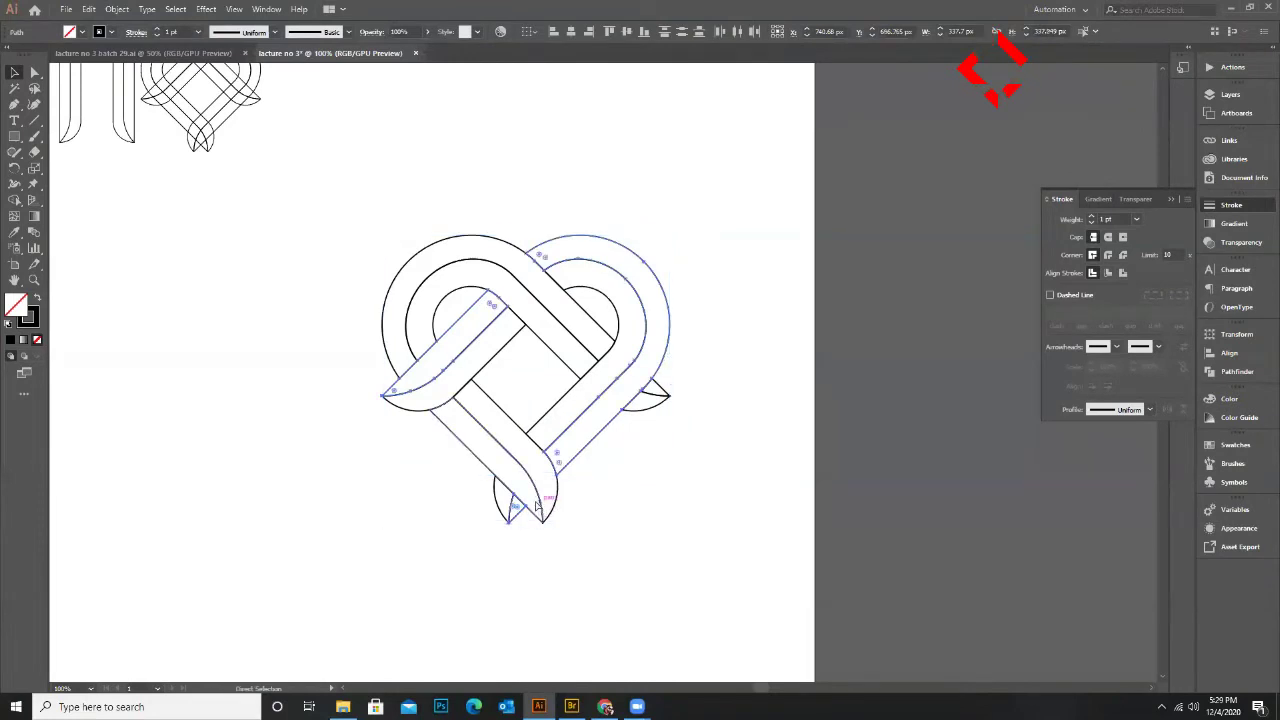
key(v)
click(720, 343)
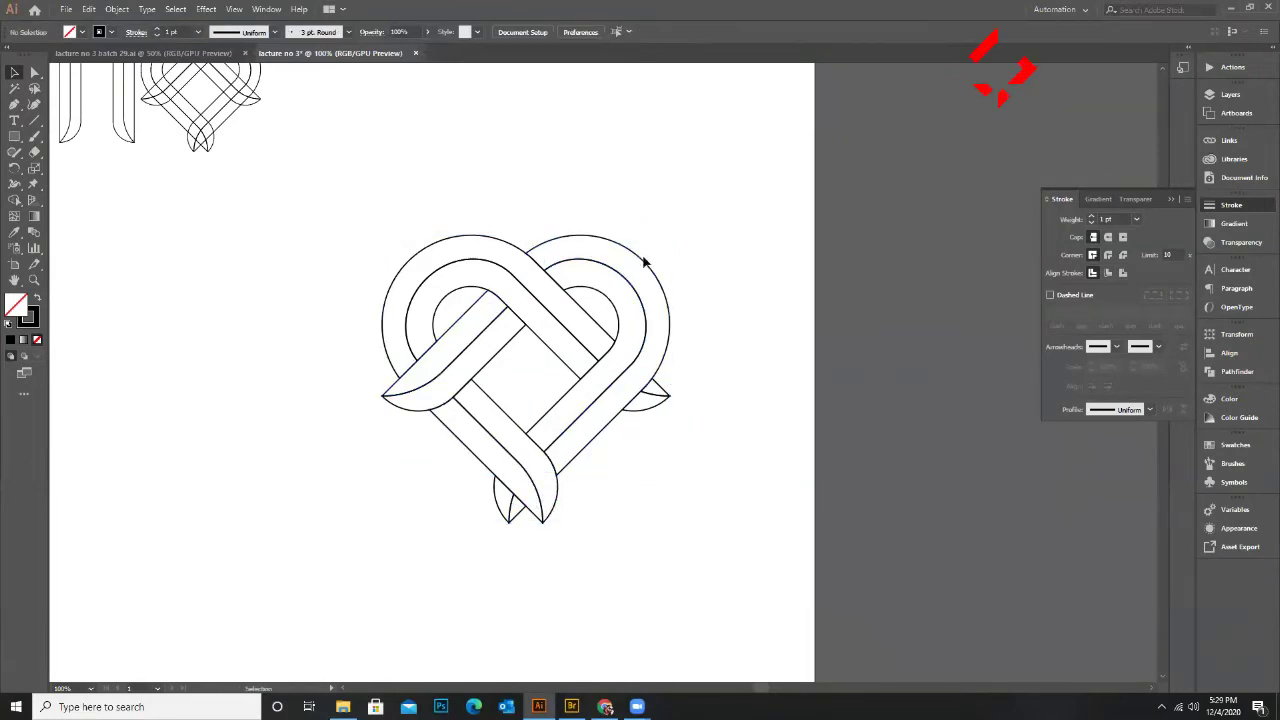
drag(706, 237, 600, 371)
key(ctrl+z)
click(726, 389)
key(ctrl+minus)
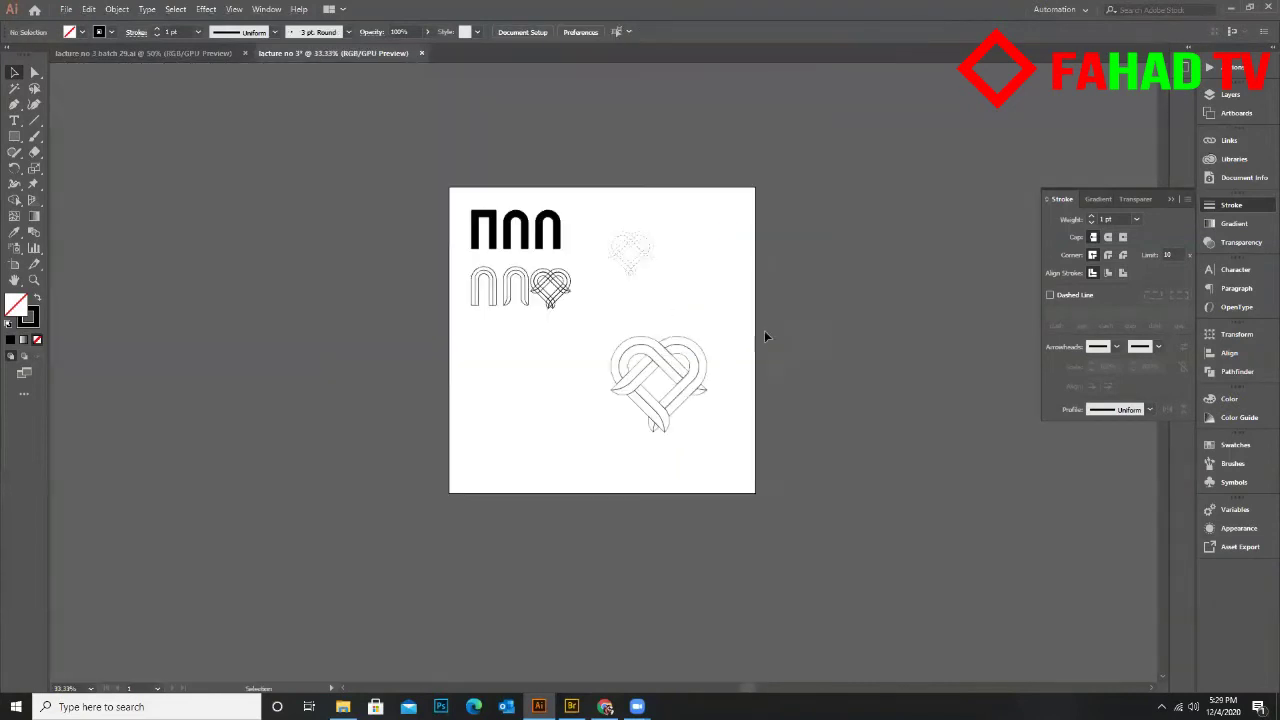
Duplicate the large interlaced heart, scale the copy down and place it beside the small dashed heart
scroll(697, 289, up, 2)
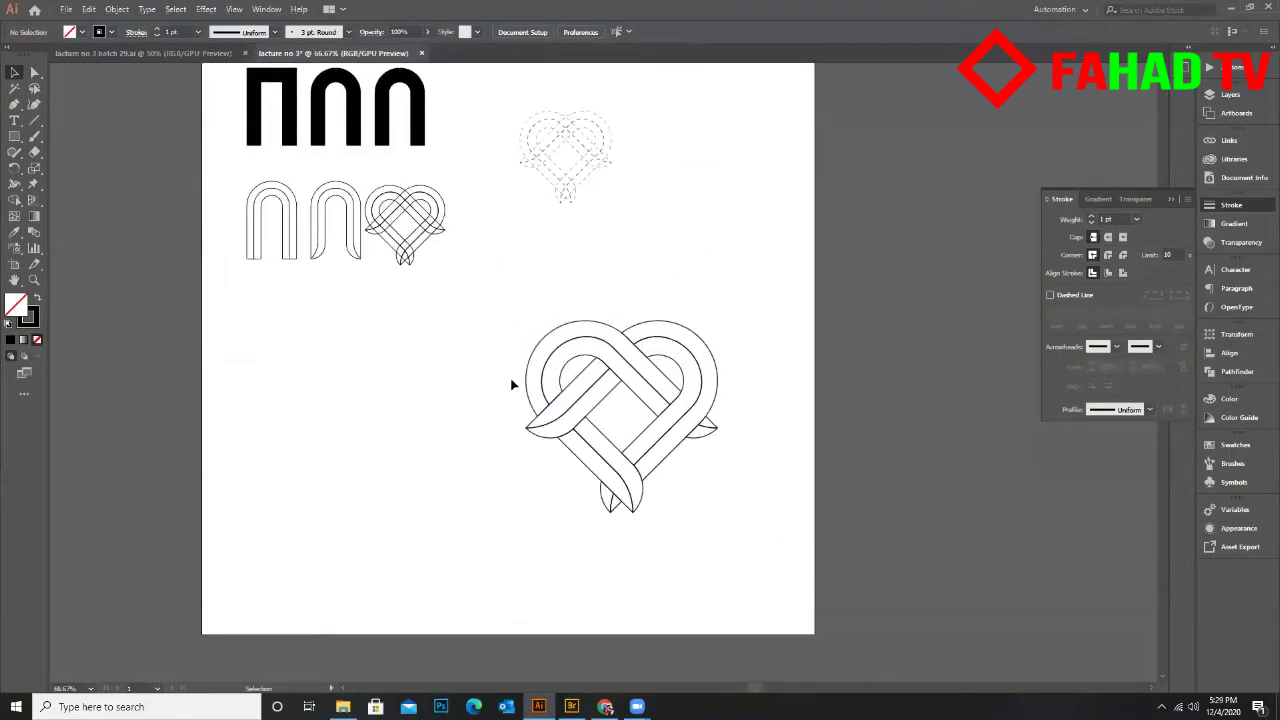
key(ctrl+minus)
scroll(490, 366, up, 1)
drag(425, 304, 655, 478)
drag(598, 392, 695, 147)
drag(757, 268, 712, 220)
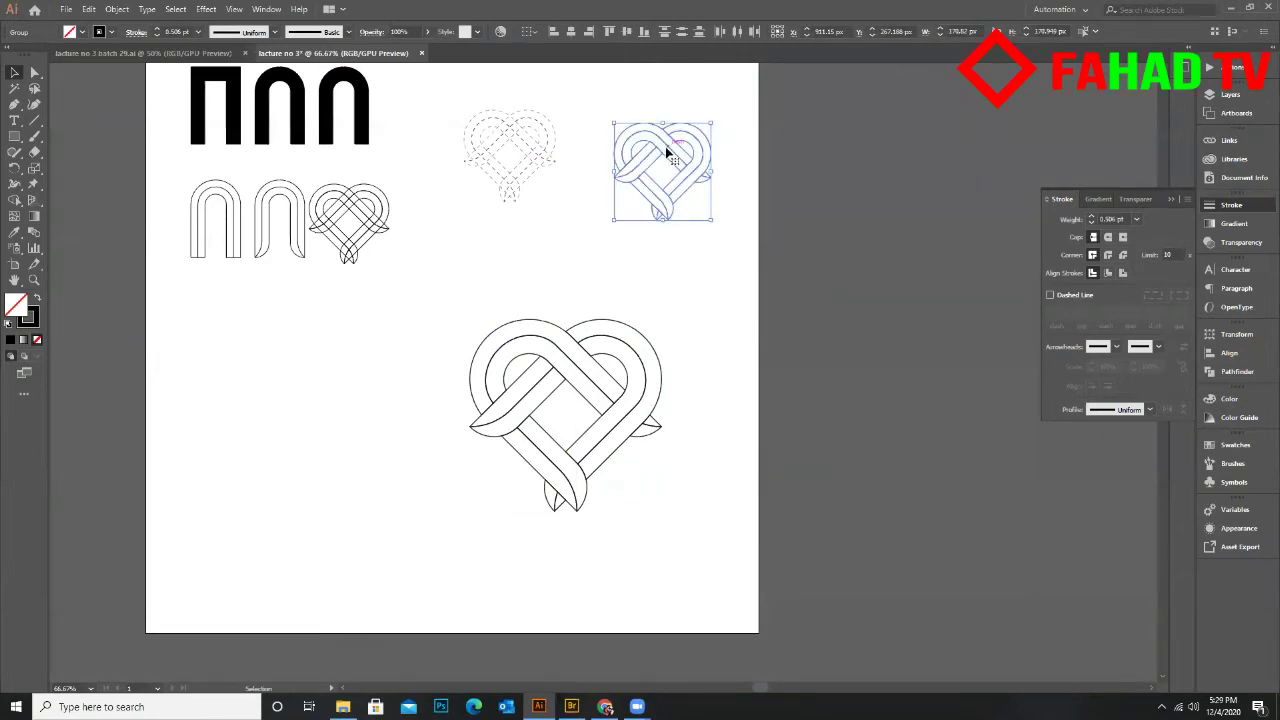
drag(668, 150, 641, 133)
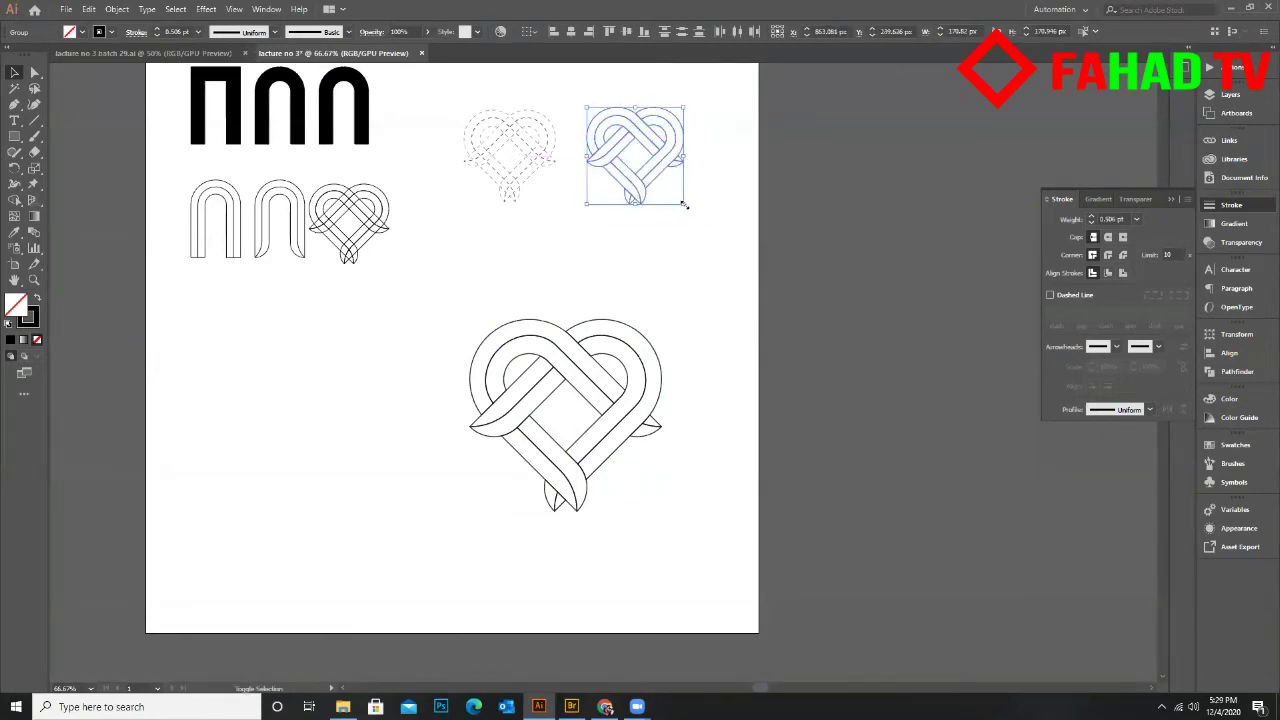
drag(684, 204, 688, 208)
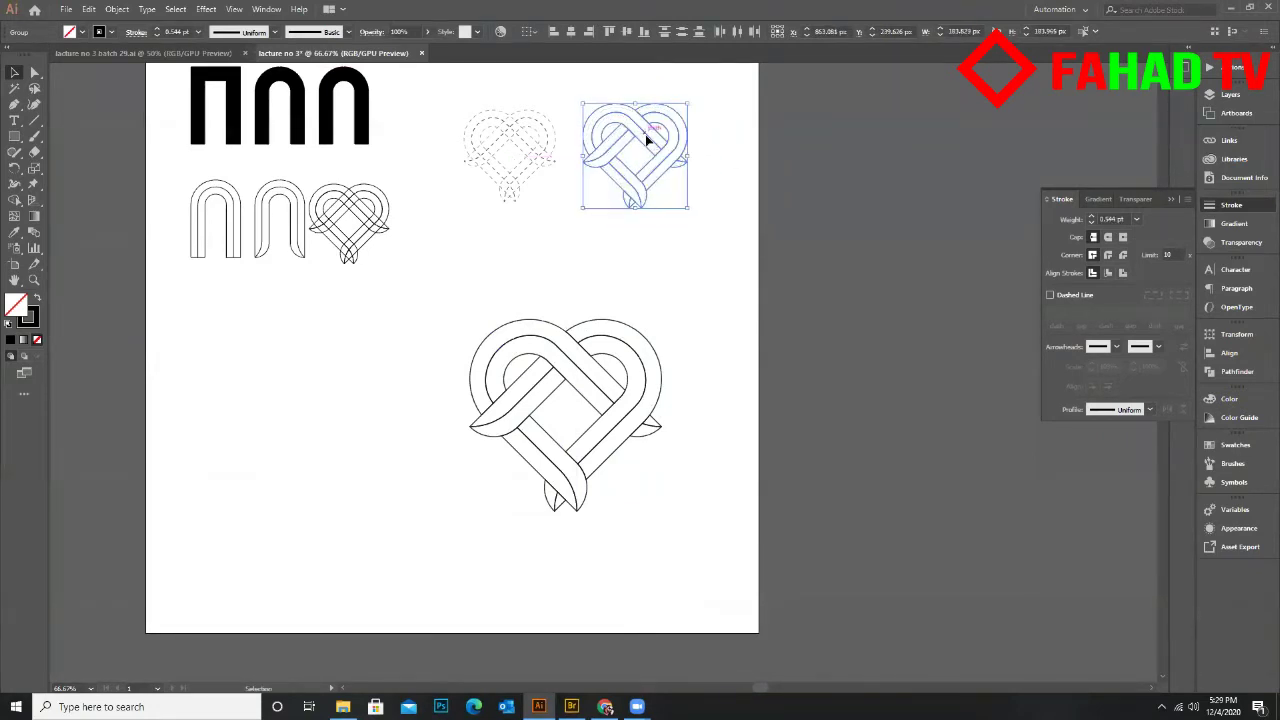
click(608, 183)
scroll(686, 240, up, 1)
alt+scroll(686, 240, down, 1)
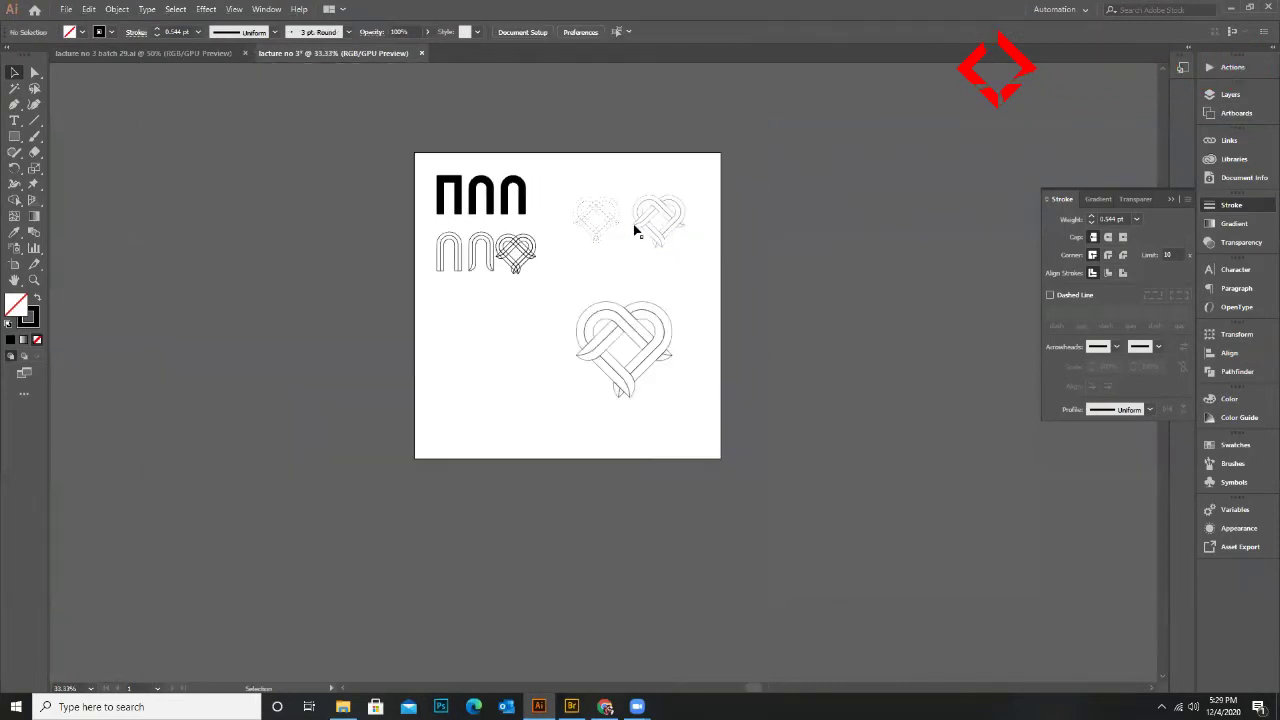
alt+scroll(634, 230, up, 3)
alt+scroll(631, 280, down, 1)
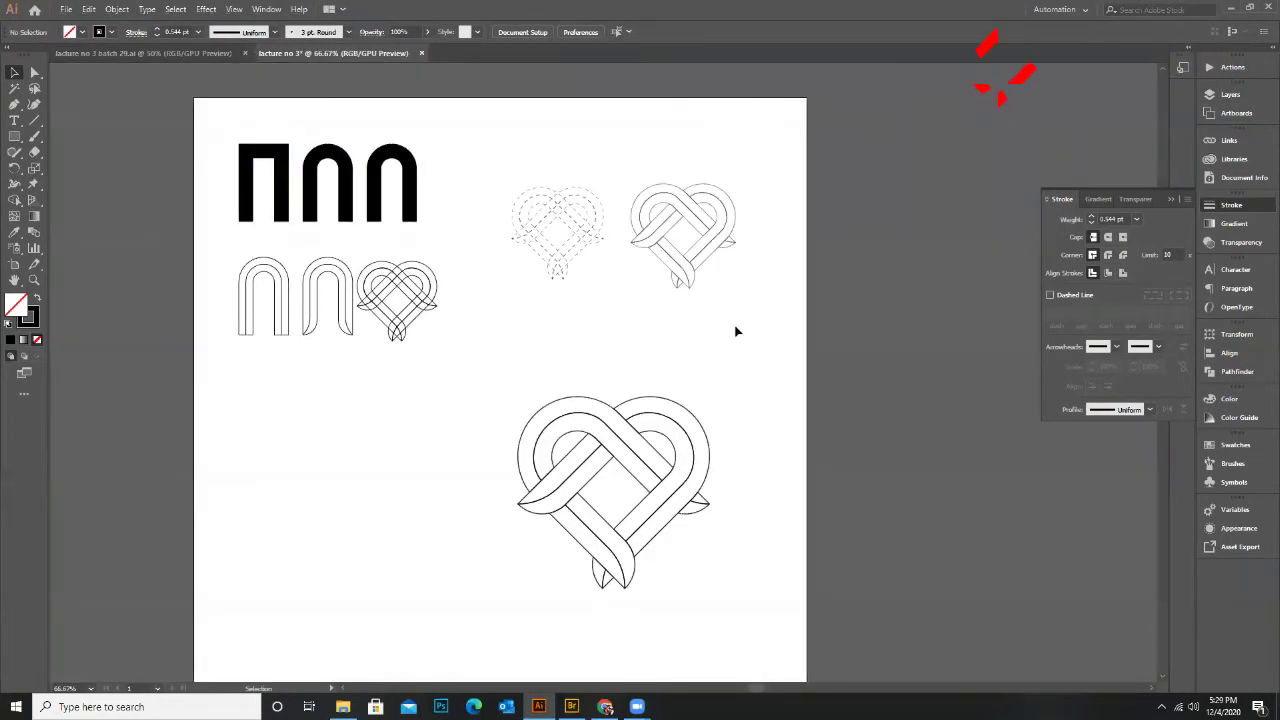
Copy the PROCESS WORK heading and the STEP 1 to STEP 6 labels from the batch 29 document and position them around the construction stages
click(138, 53)
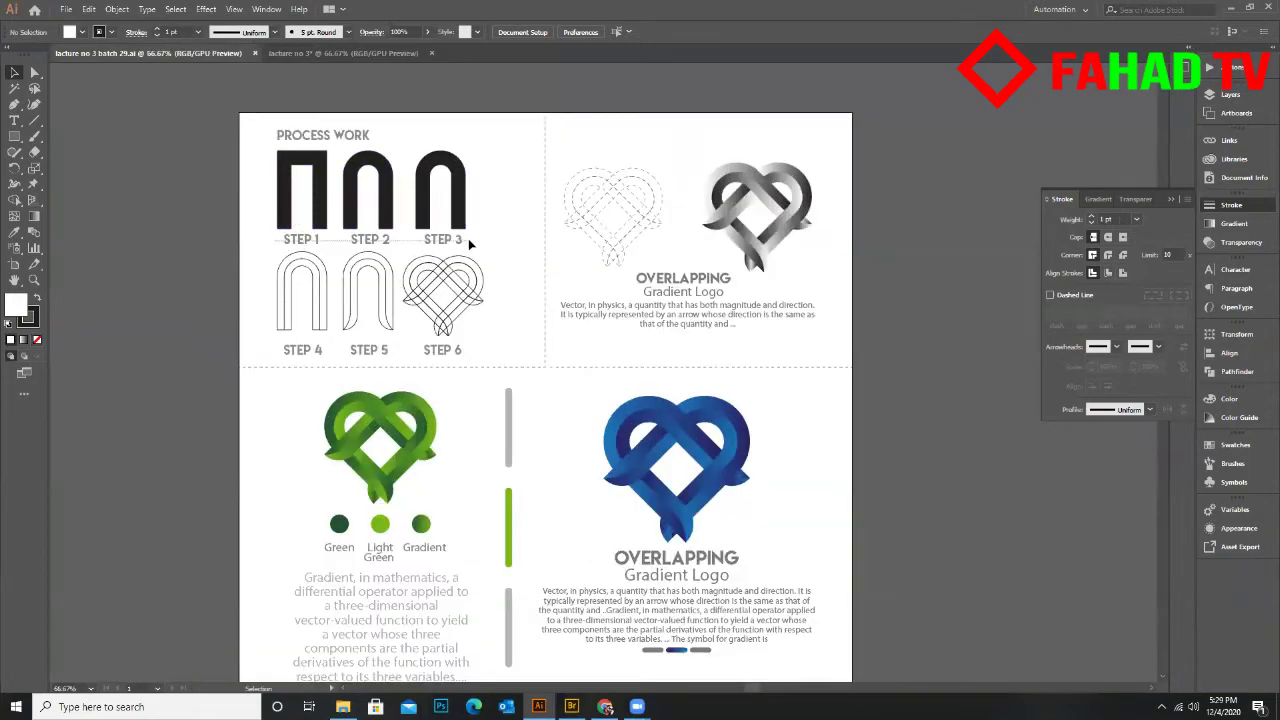
click(468, 241)
shift+click(457, 357)
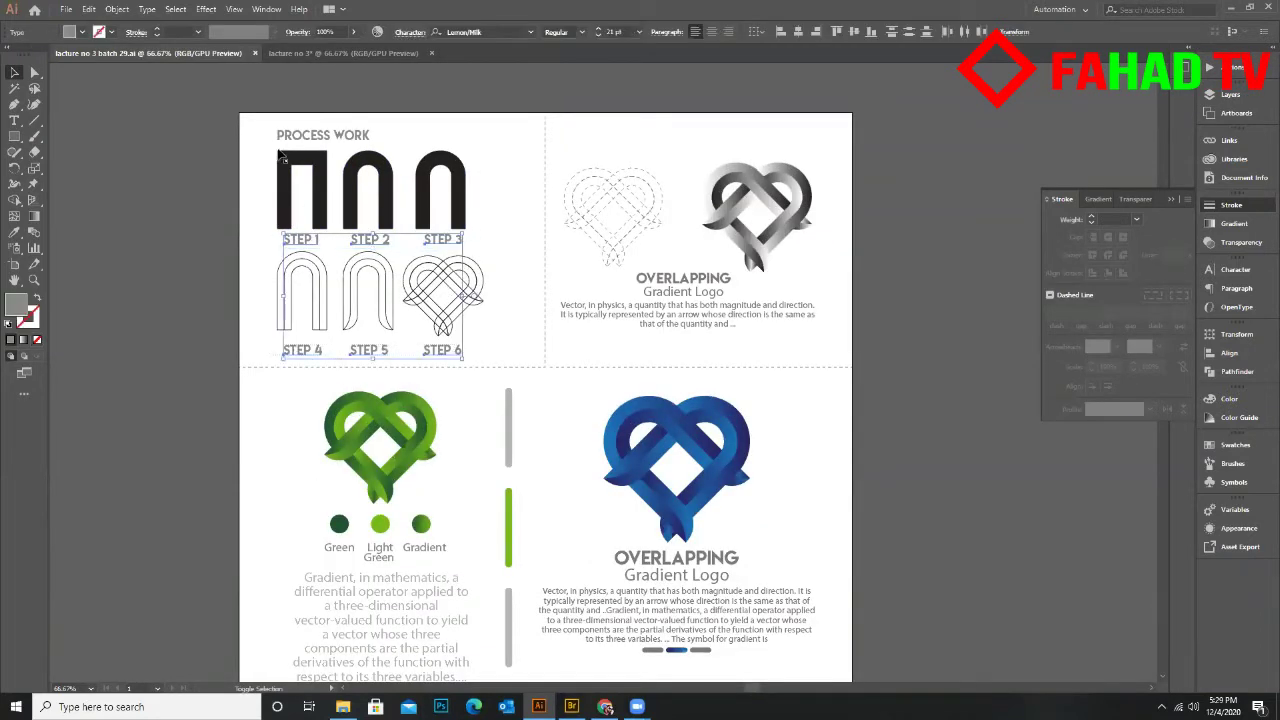
shift+click(316, 140)
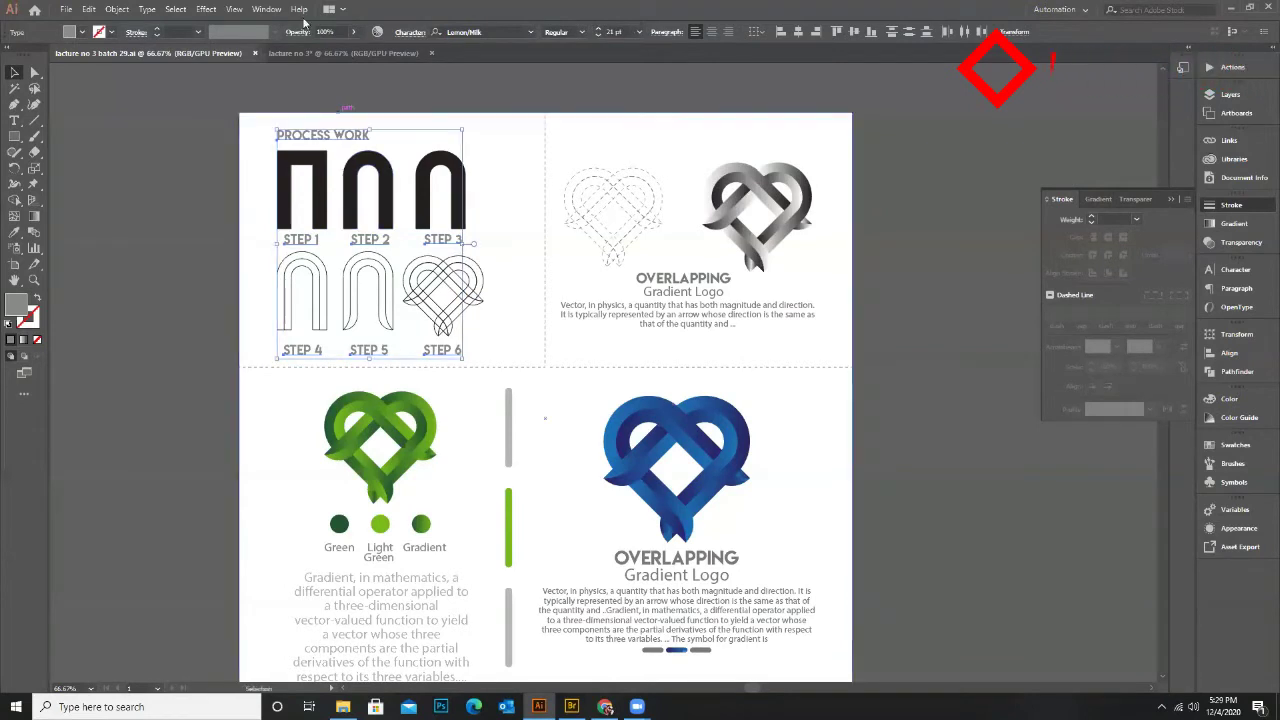
click(327, 57)
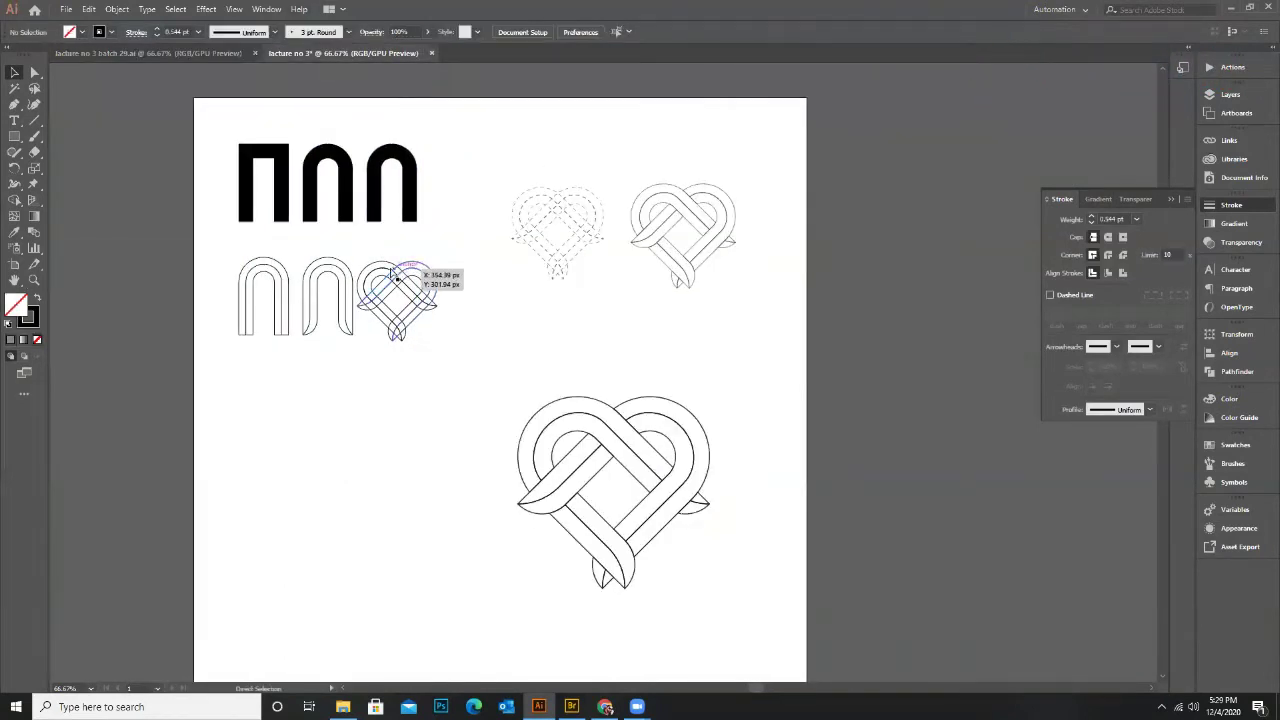
key(ctrl+v)
drag(544, 266, 274, 134)
click(352, 238)
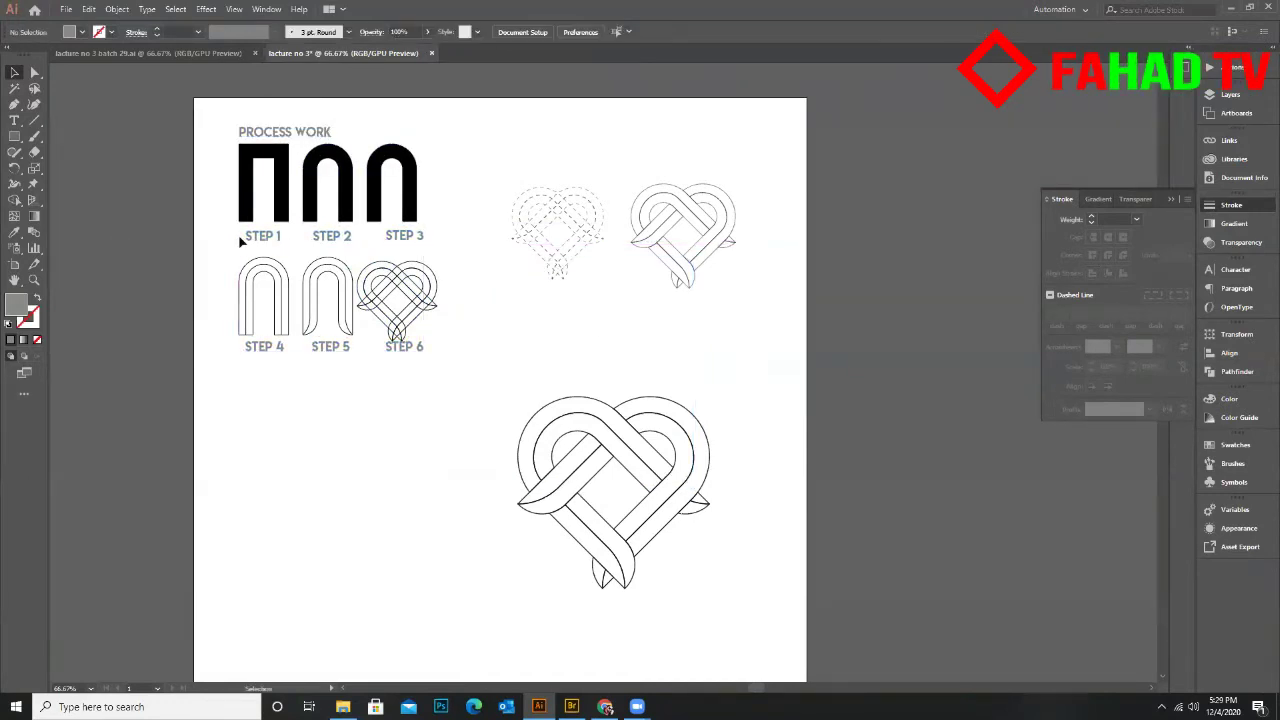
Nudge the STEP 1, STEP 2 and STEP 3 labels left beneath the solid arches
click(423, 250)
key(Left)
key(Left)
key(Left)
key(Left)
key(Left)
key(Left)
key(Left)
key(Left)
key(Left)
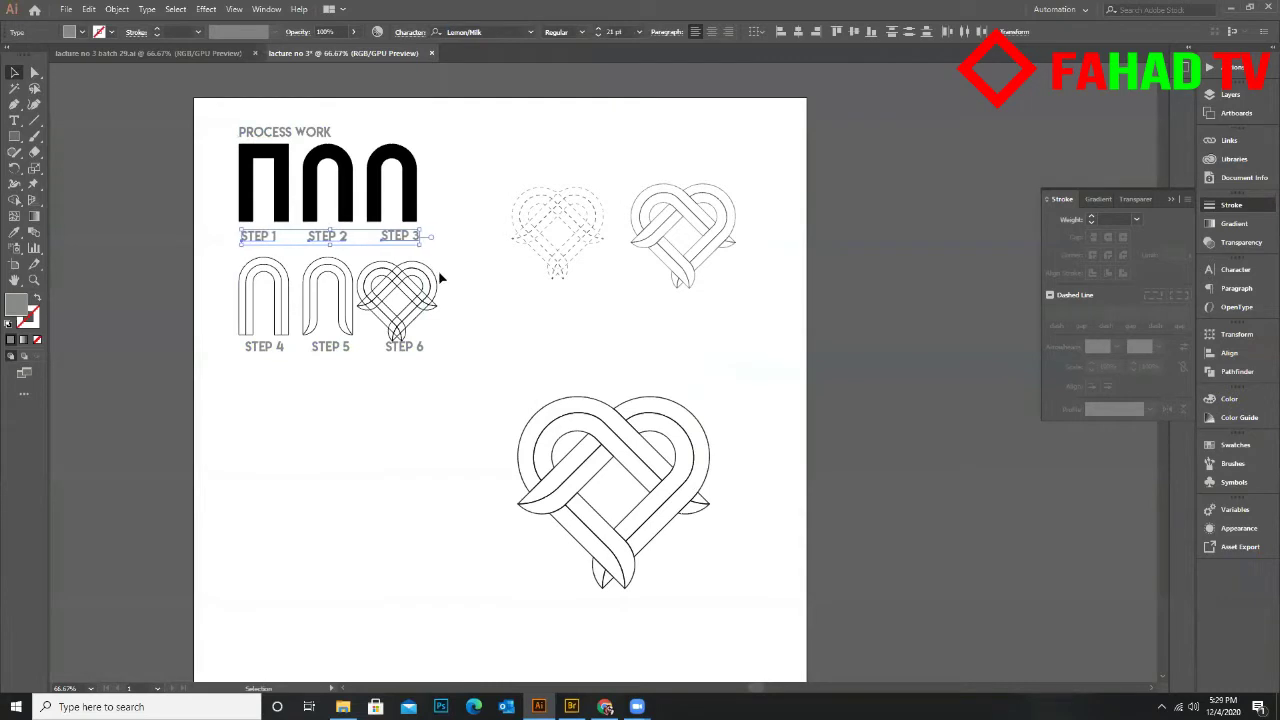
Nudge the STEP 4, STEP 5 and STEP 6 labels left and slightly down below the outlined shapes
click(441, 373)
key(Left)
key(Left)
key(Left)
key(Left)
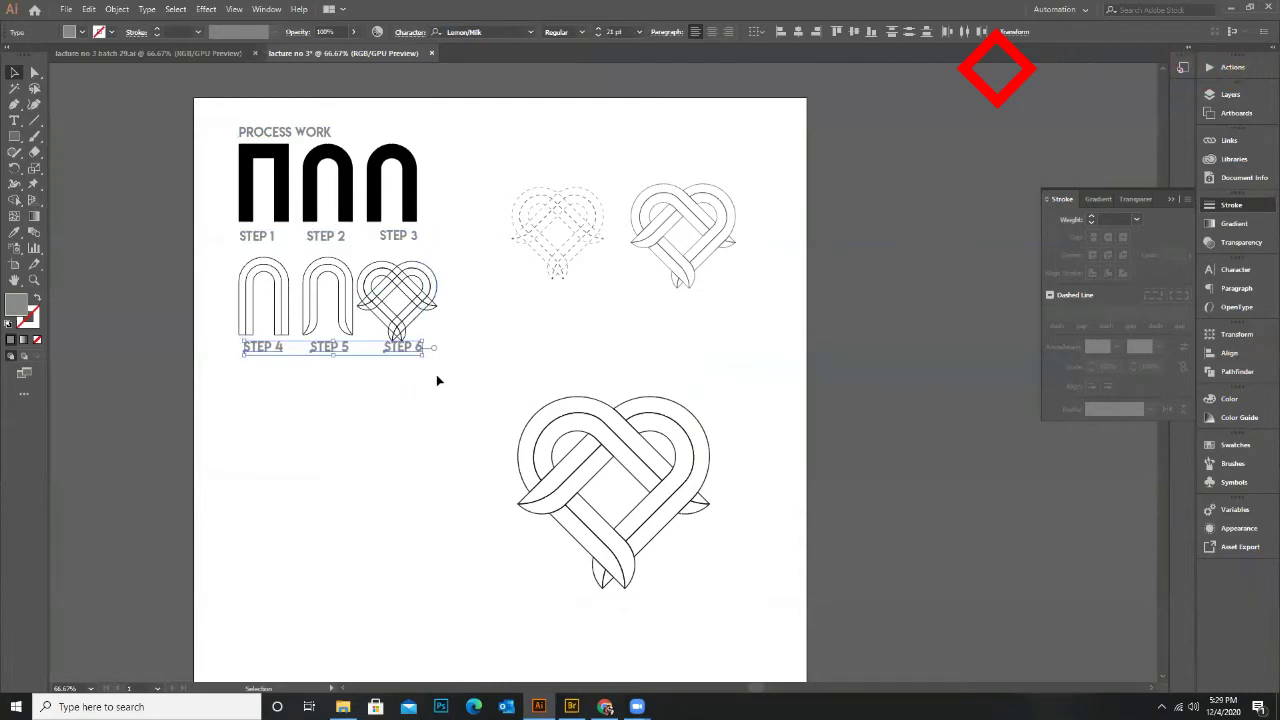
key(Left)
key(Left)
key(Down)
key(Down)
key(Down)
key(Down)
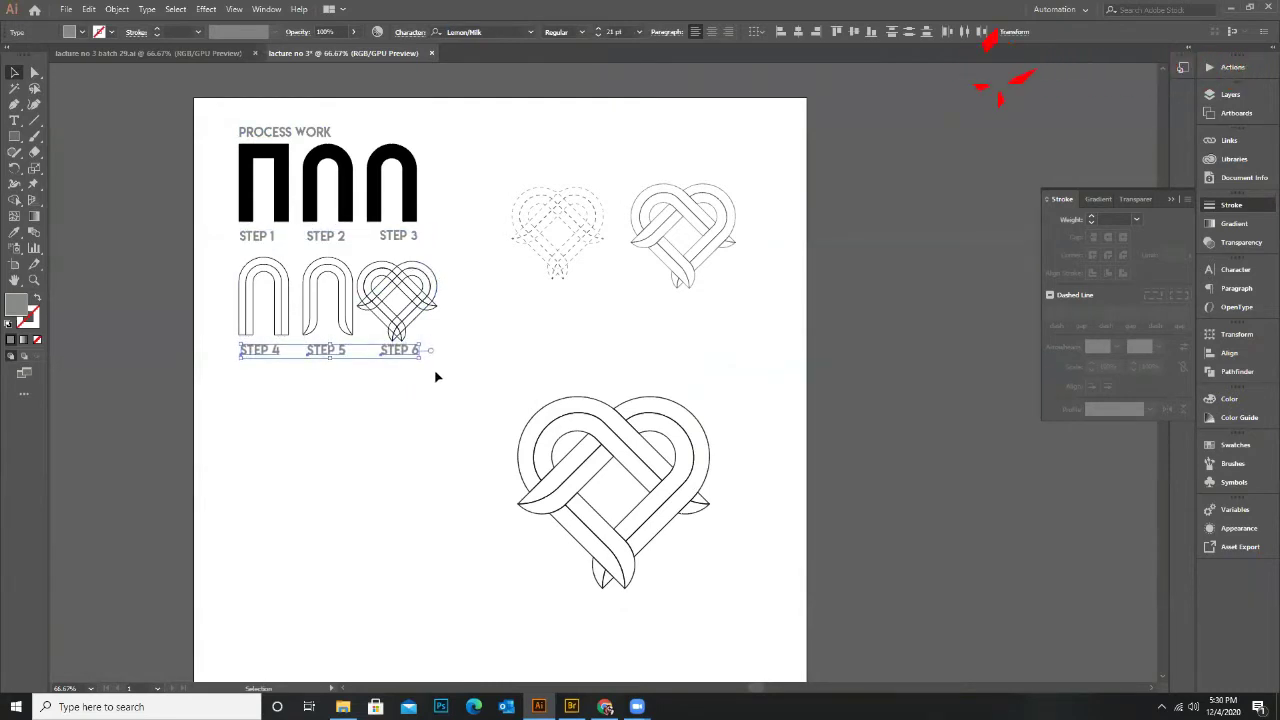
click(458, 374)
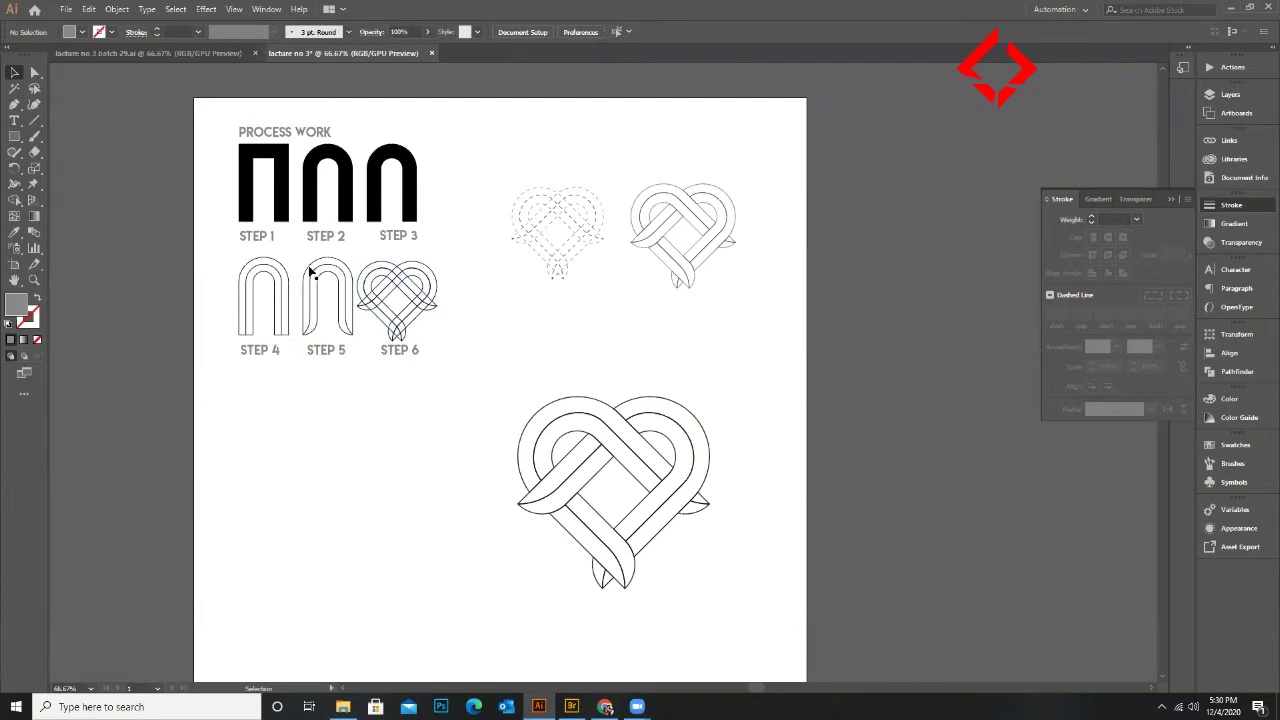
Nudge the STEP 1 to STEP 3 labels slightly right so they line up with the lower row of labels
click(423, 242)
key(Right)
key(Right)
click(225, 242)
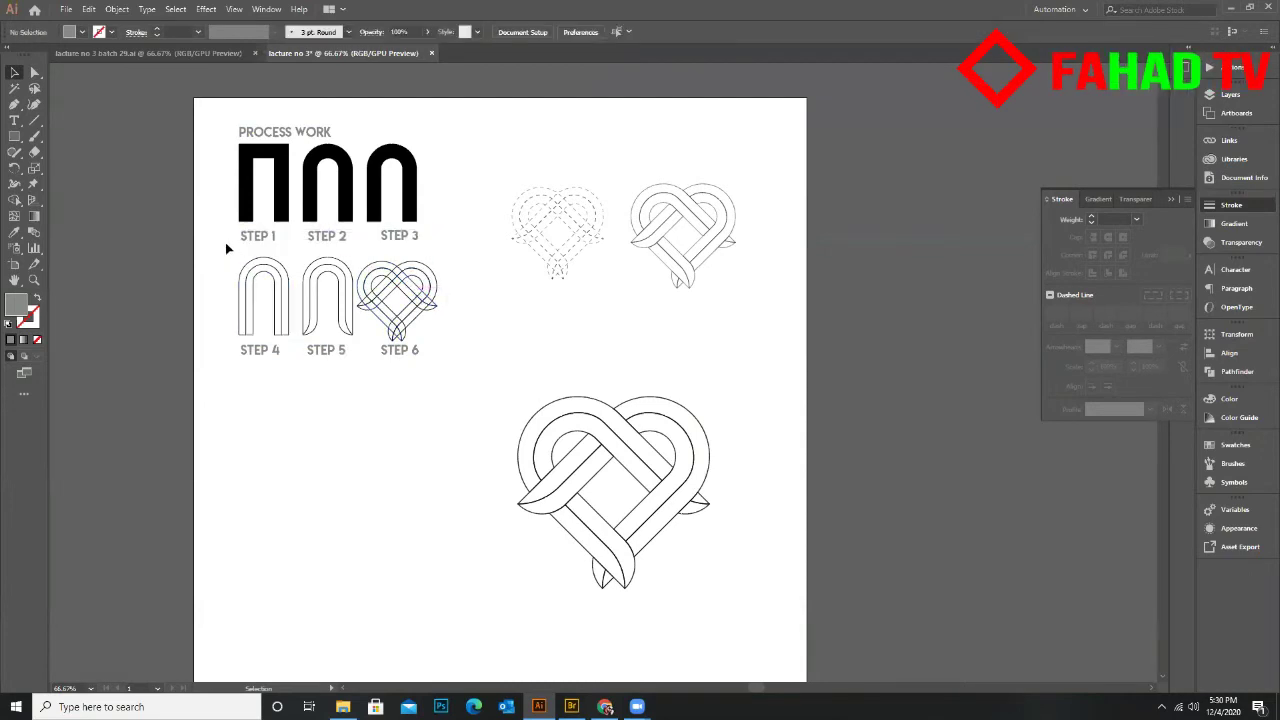
Change the font of all six STEP labels to Century Gothic Regular
drag(337, 258, 398, 291)
drag(232, 350, 368, 352)
click(580, 32)
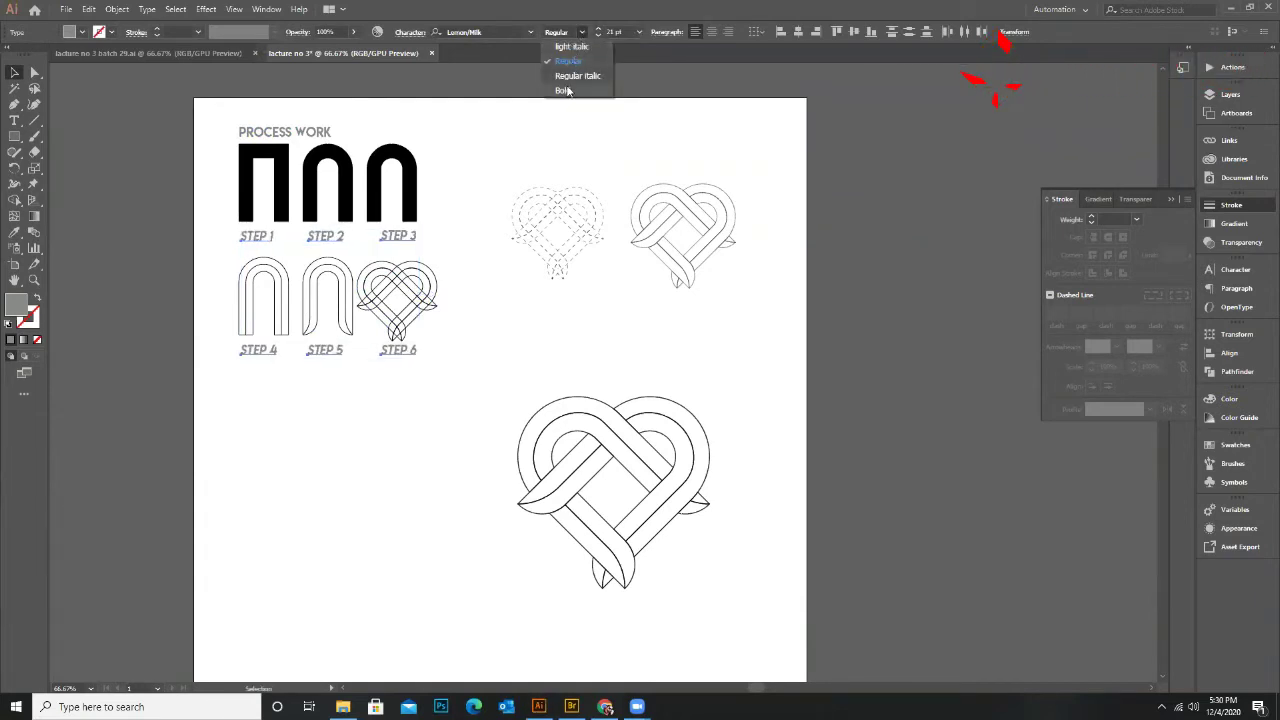
click(567, 59)
click(530, 33)
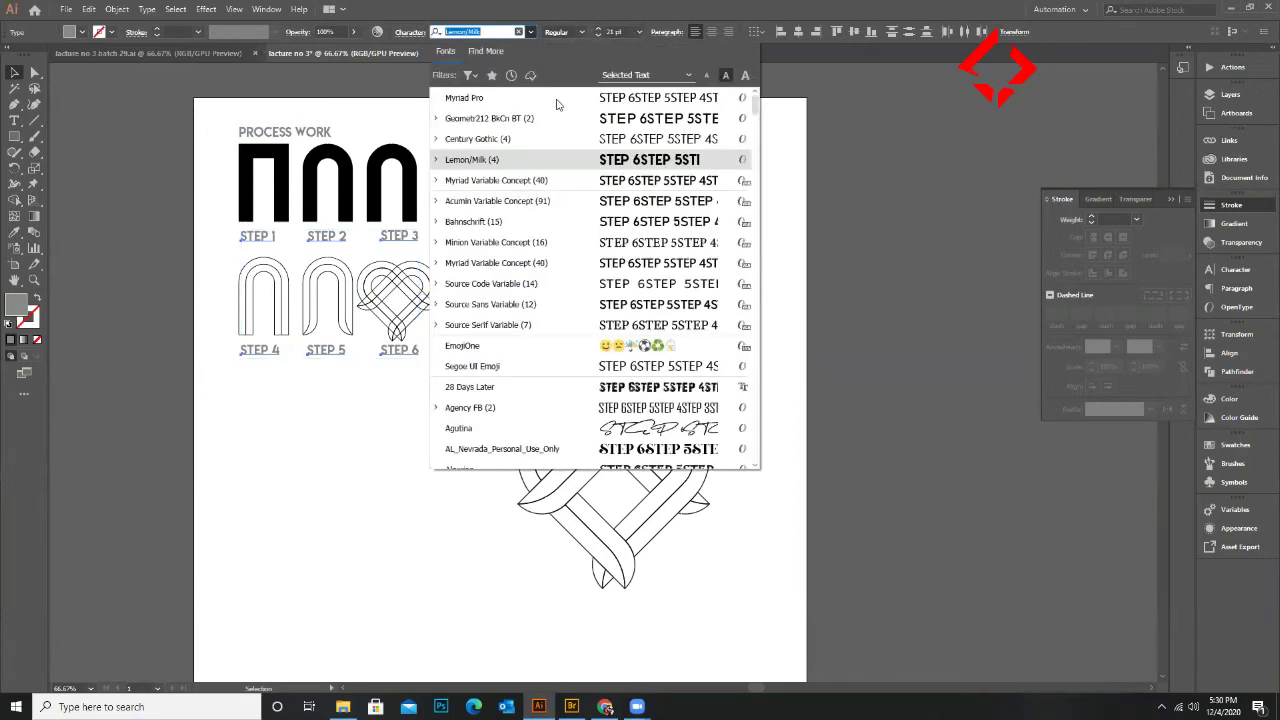
click(548, 97)
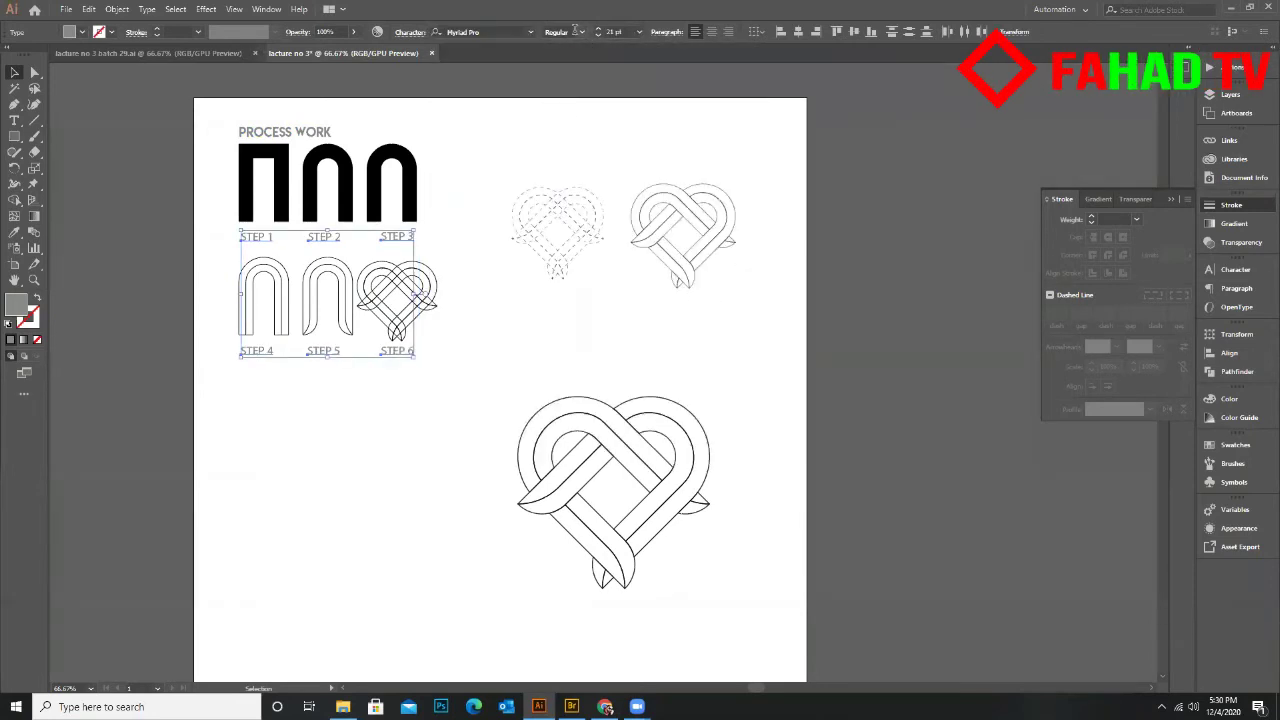
click(530, 32)
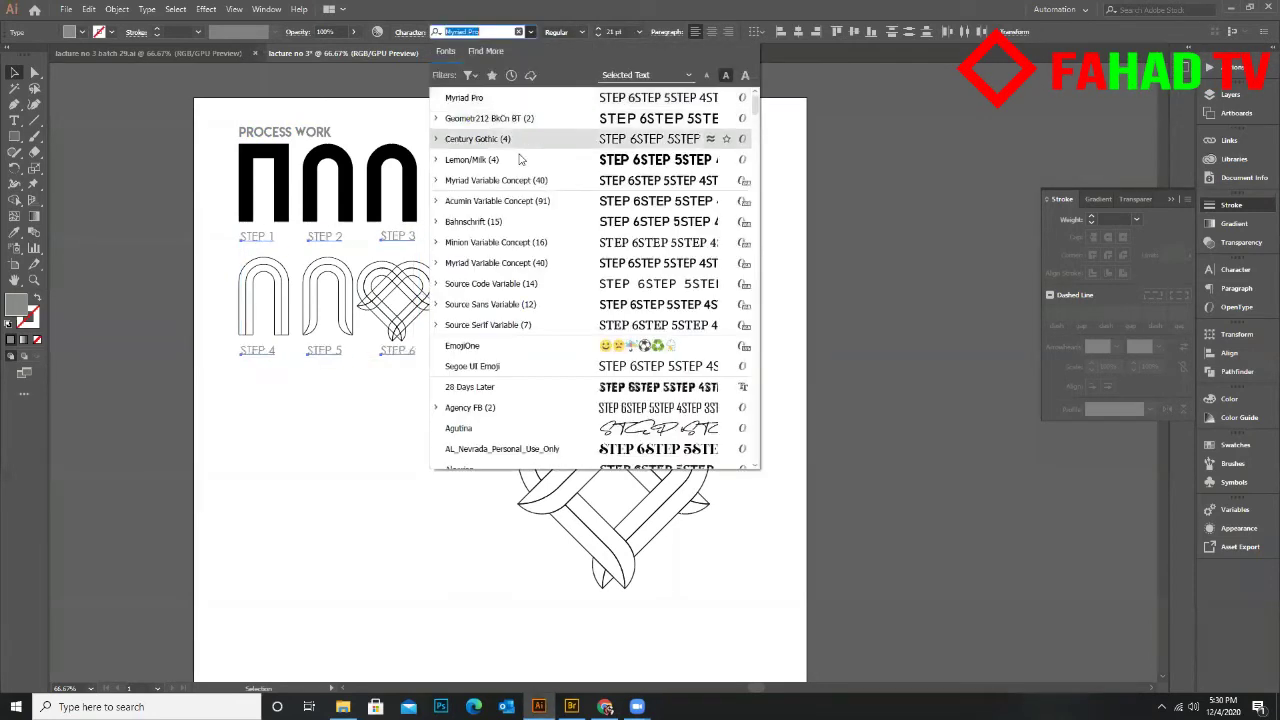
click(480, 139)
click(581, 33)
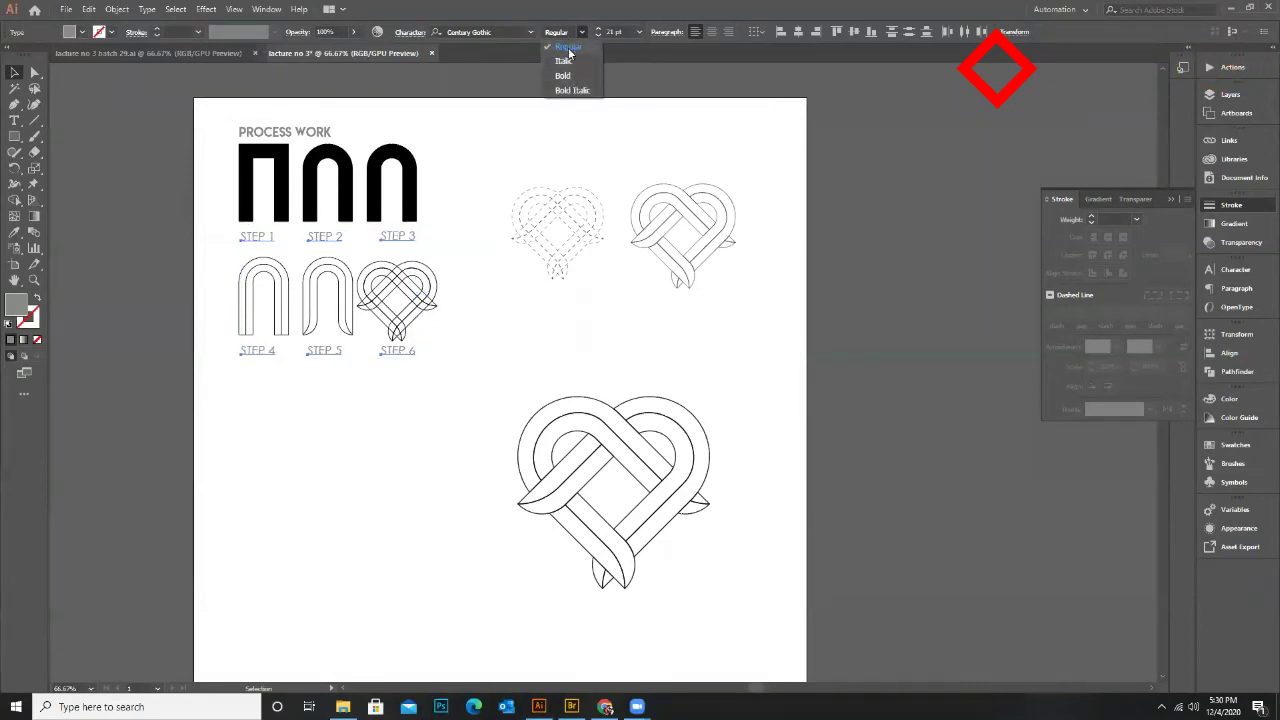
click(569, 50)
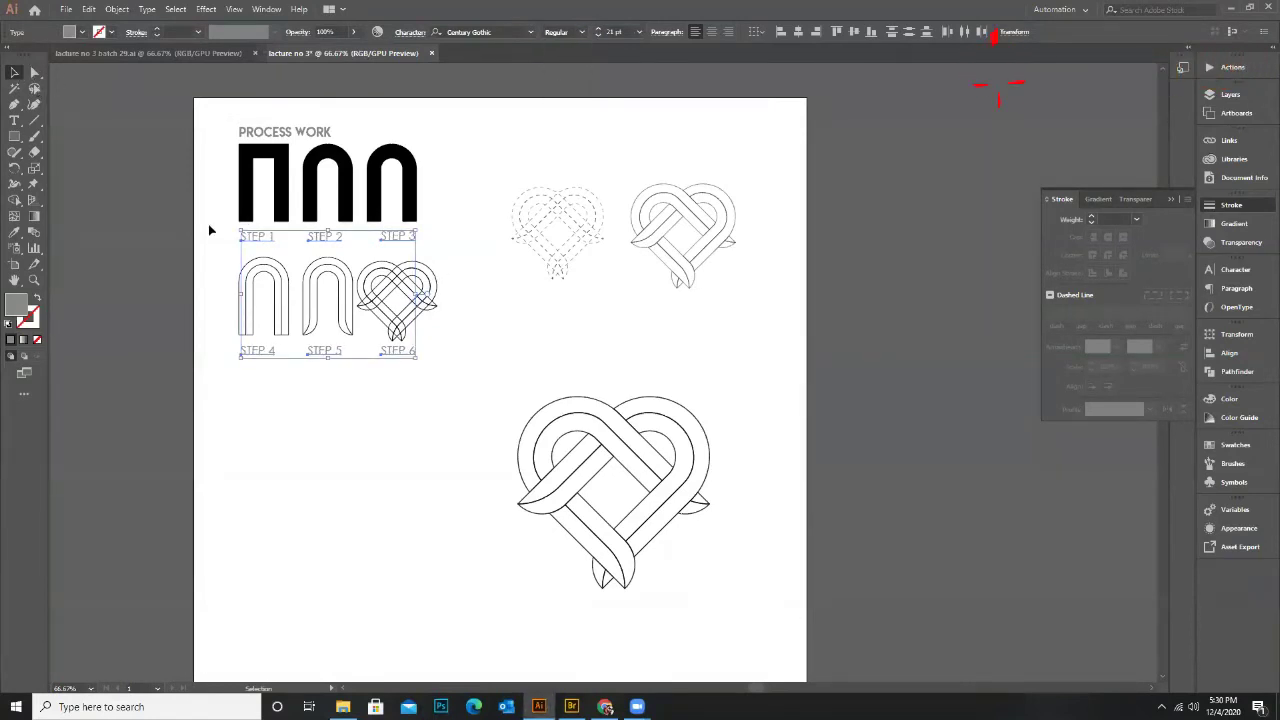
click(210, 230)
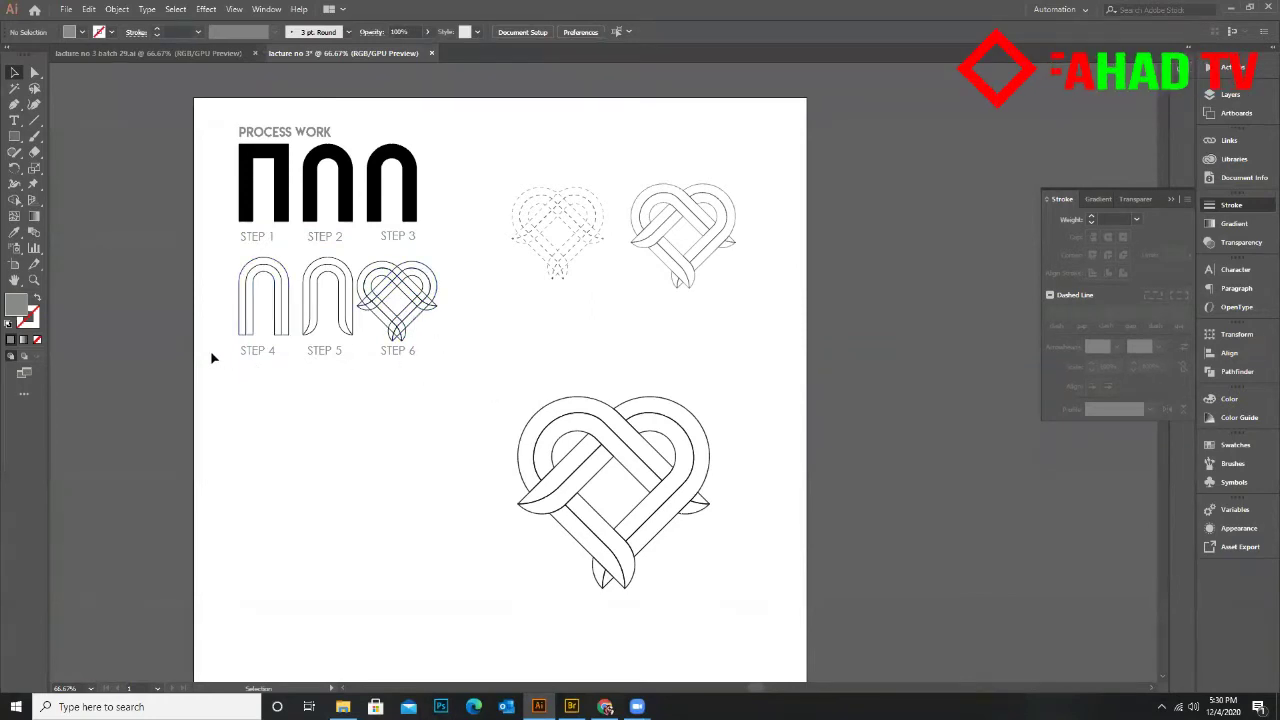
Nudge the STEP 4 to STEP 6 labels further down to leave more space below the outlined shapes
drag(211, 357, 422, 391)
key(Down)
key(Down)
key(Down)
key(Down)
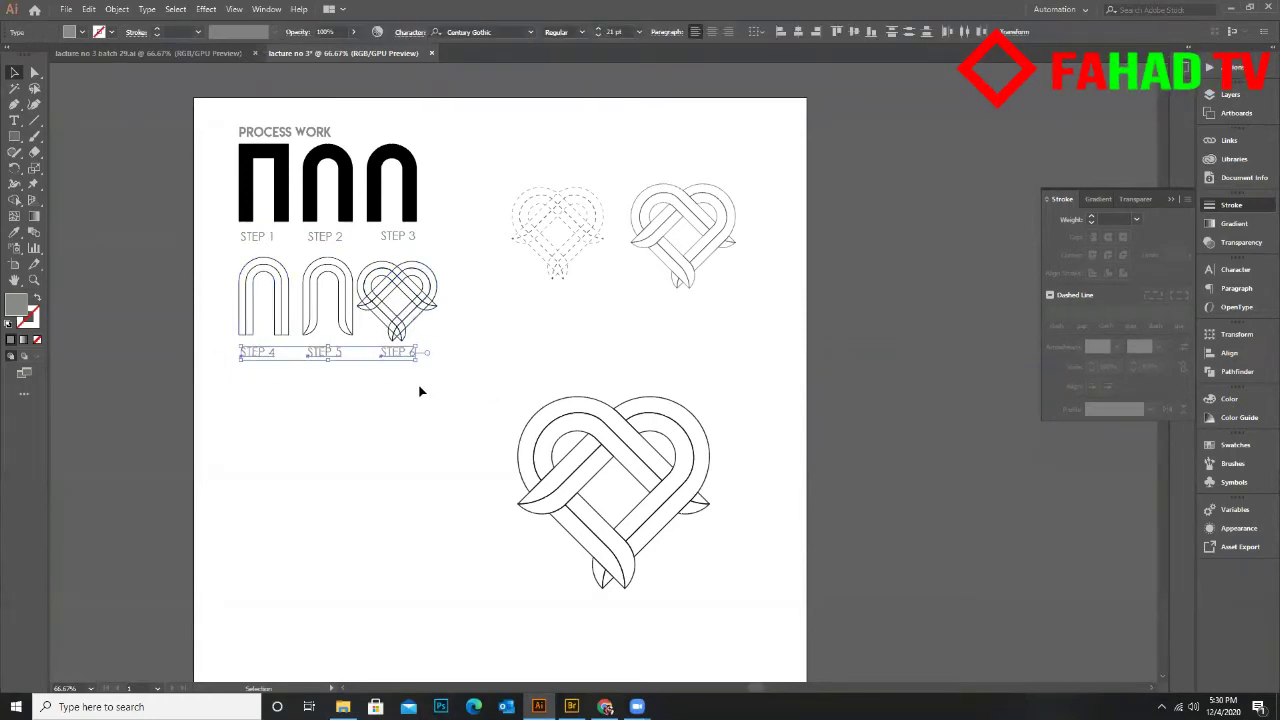
click(398, 371)
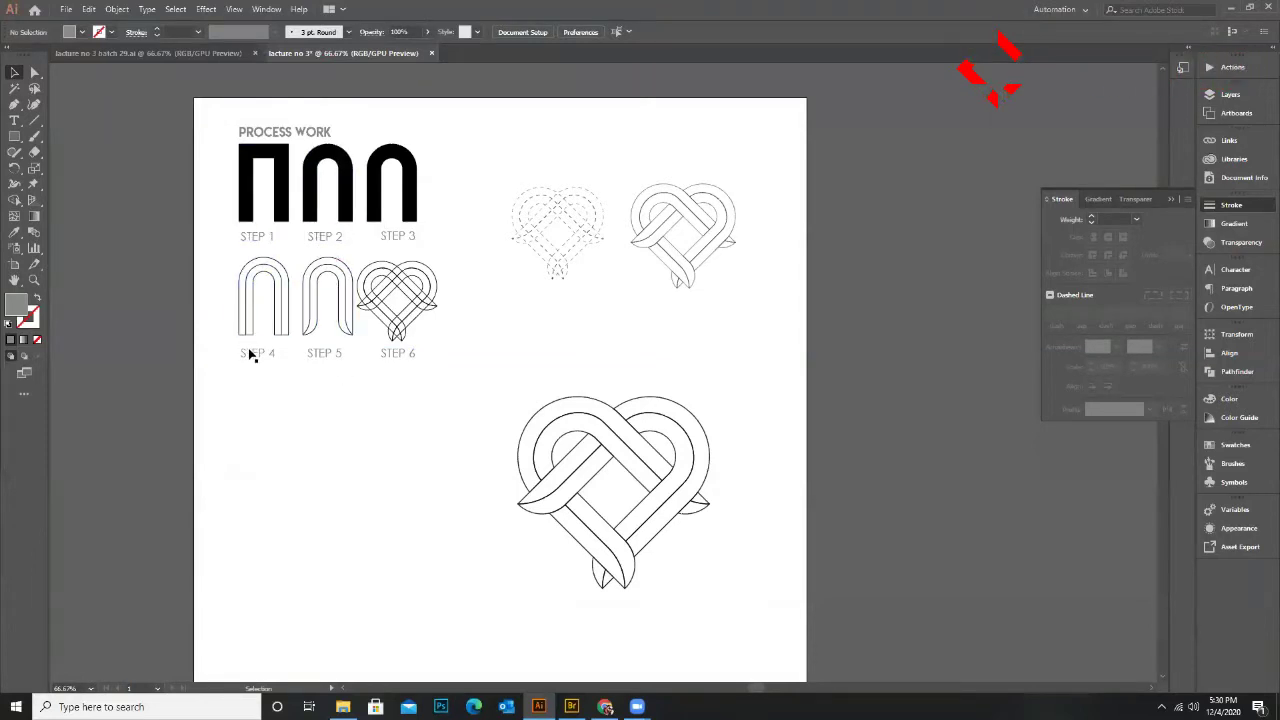
drag(405, 377, 417, 397)
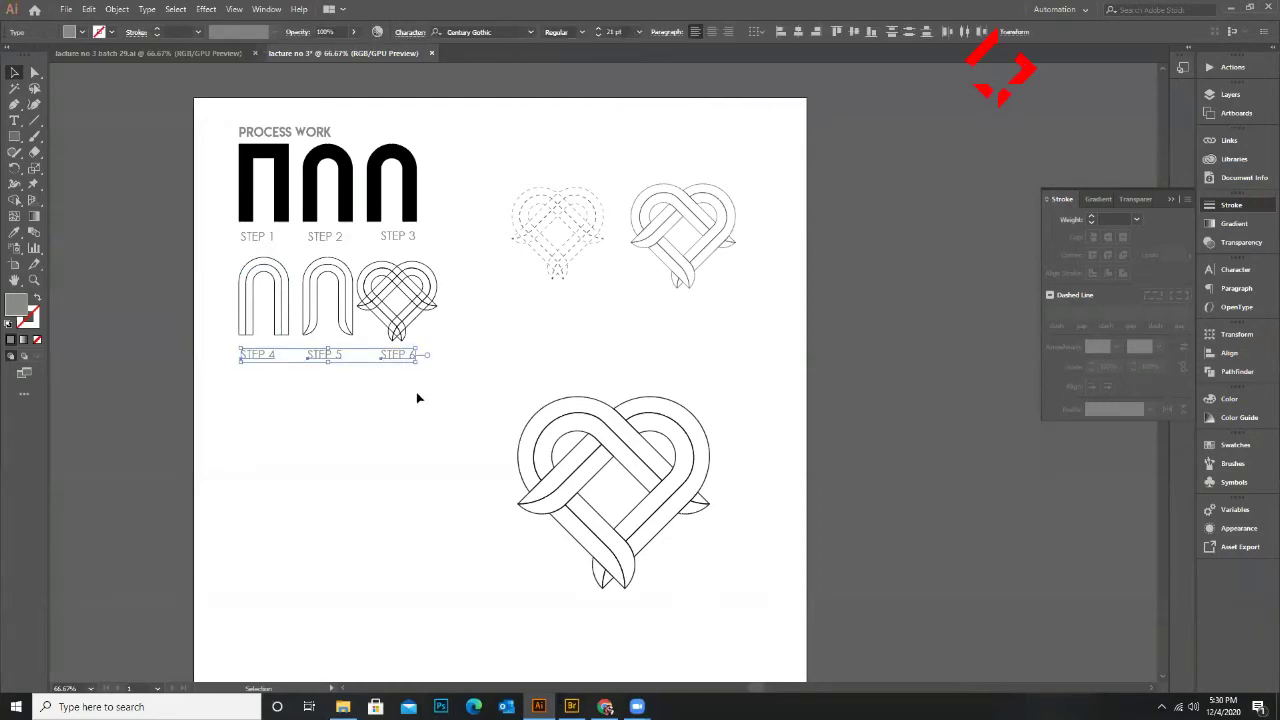
click(194, 297)
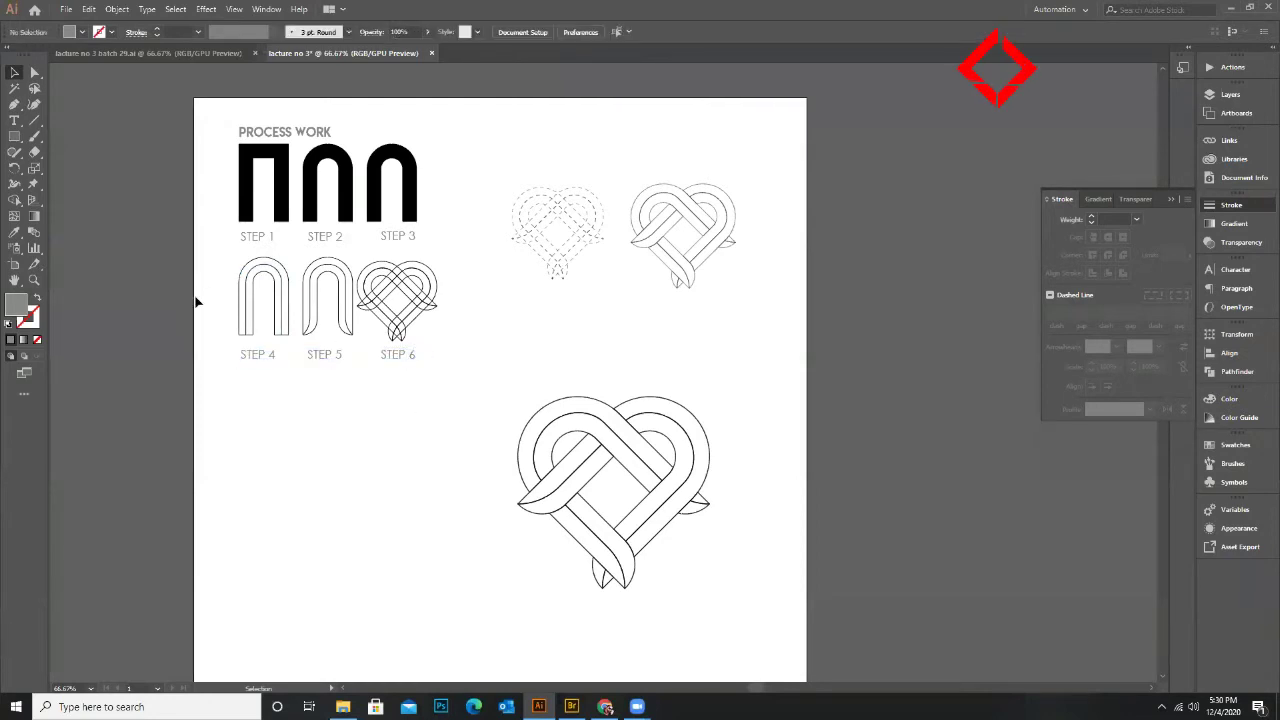
Align the PROCESS WORK heading with the left edge of the first arch
click(250, 137)
drag(256, 138, 255, 139)
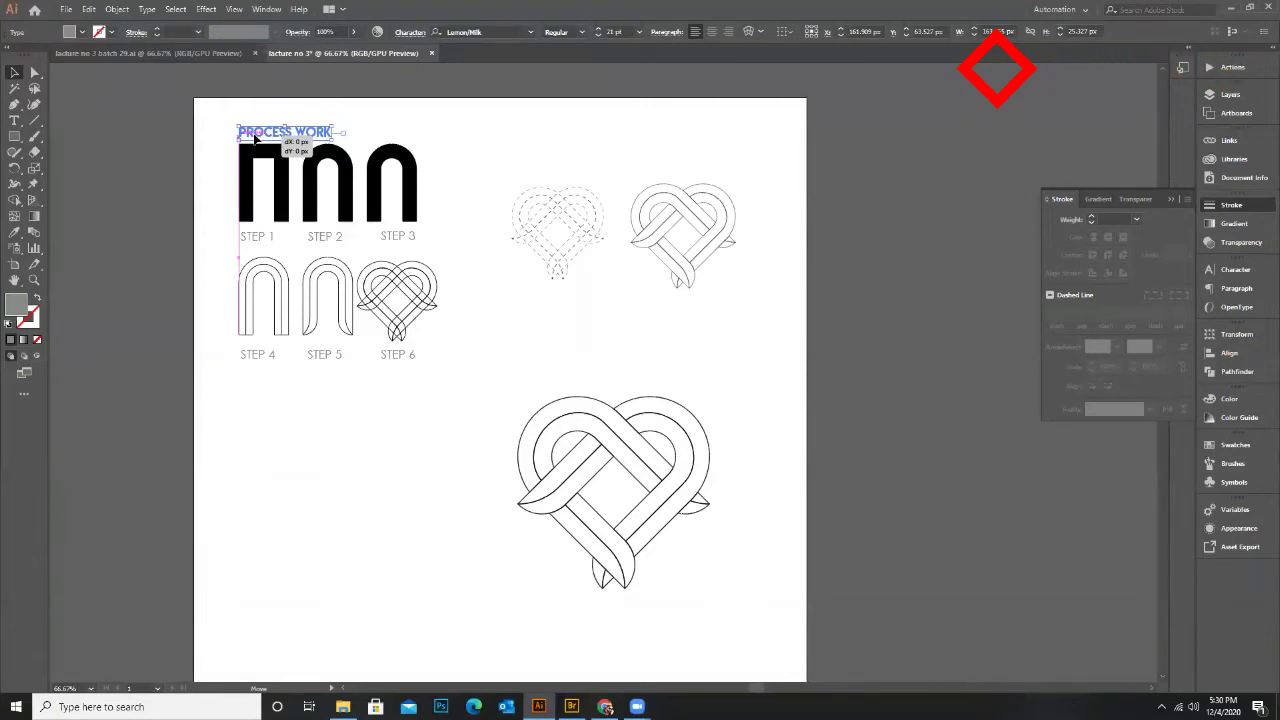
key(ctrl+shift+a)
Copy the OVERLAPPING title, Gradient Logo subtitle and description paragraph from the batch 29 document and place them beneath the two small hearts
scroll(315, 330, down, 1)
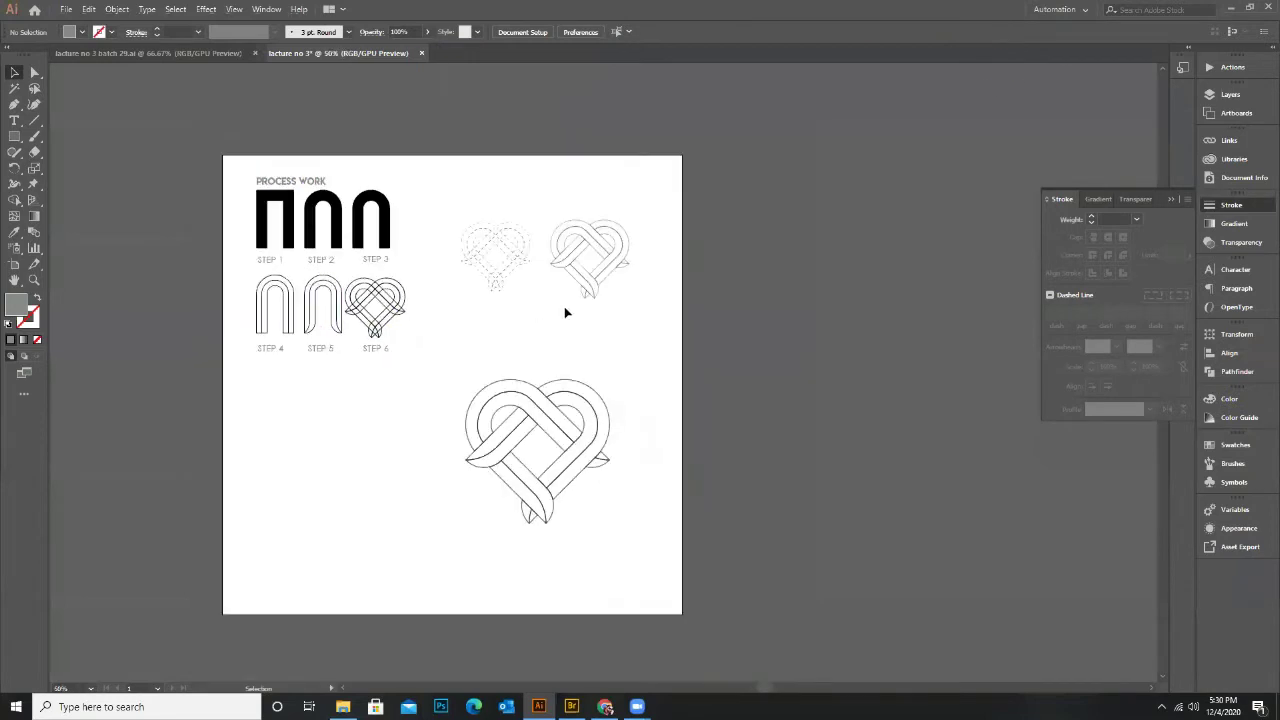
scroll(564, 313, up, 1)
click(107, 52)
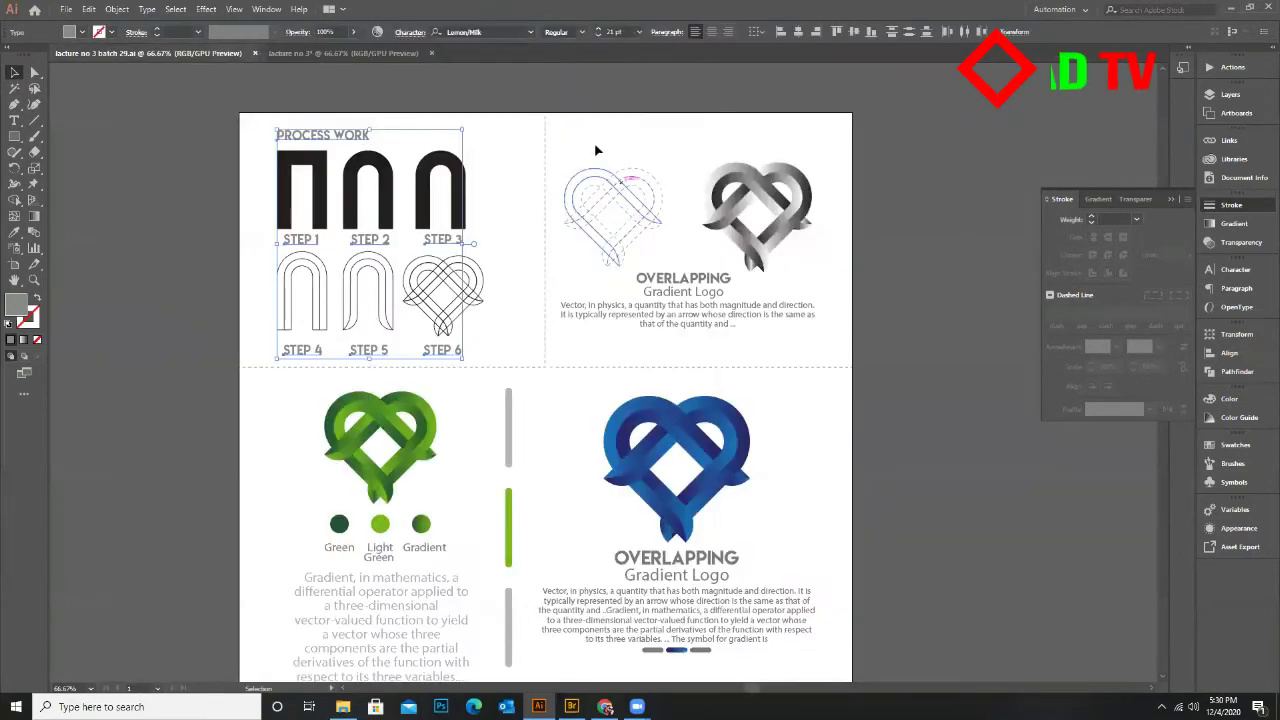
click(714, 324)
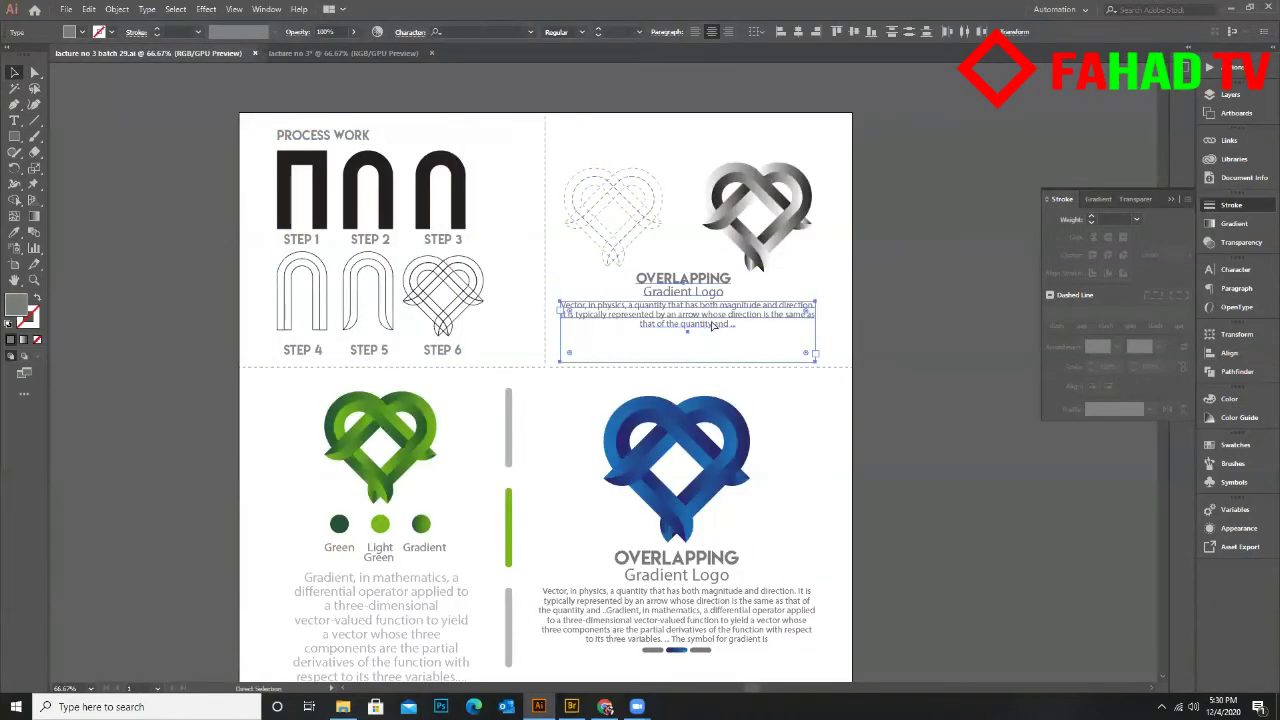
click(320, 53)
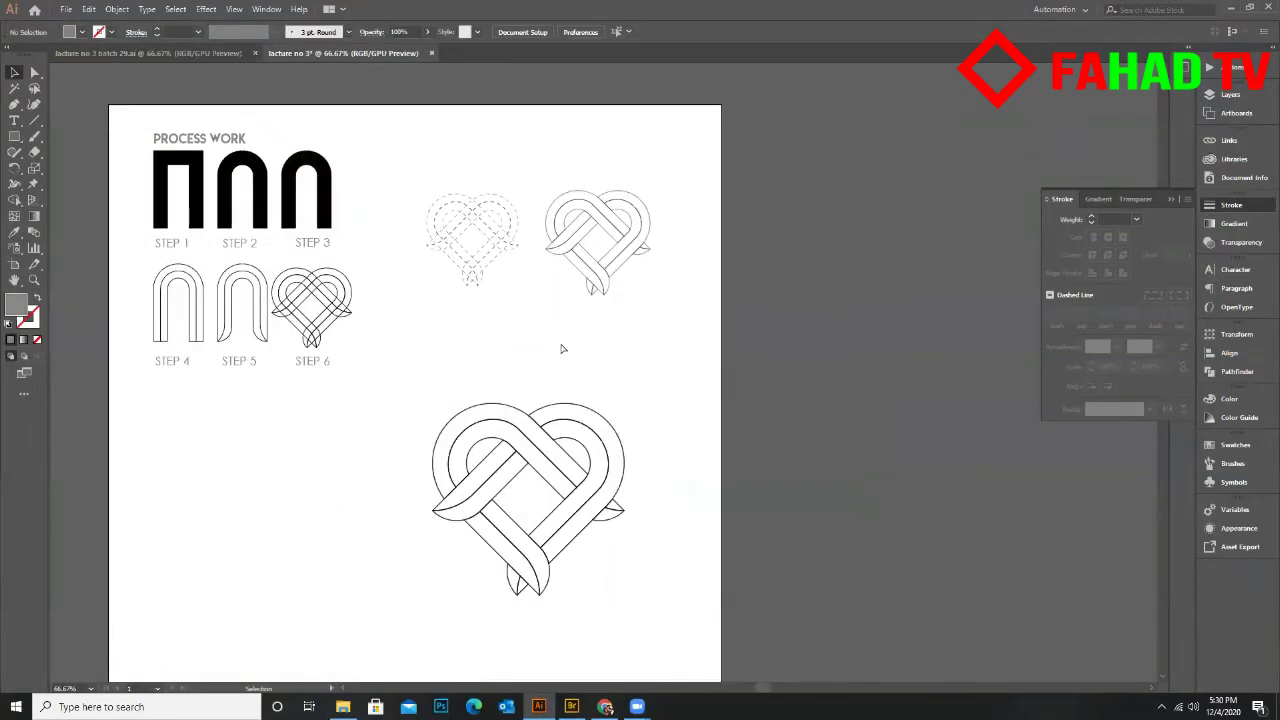
key(ctrl+v)
drag(605, 354, 530, 312)
click(653, 270)
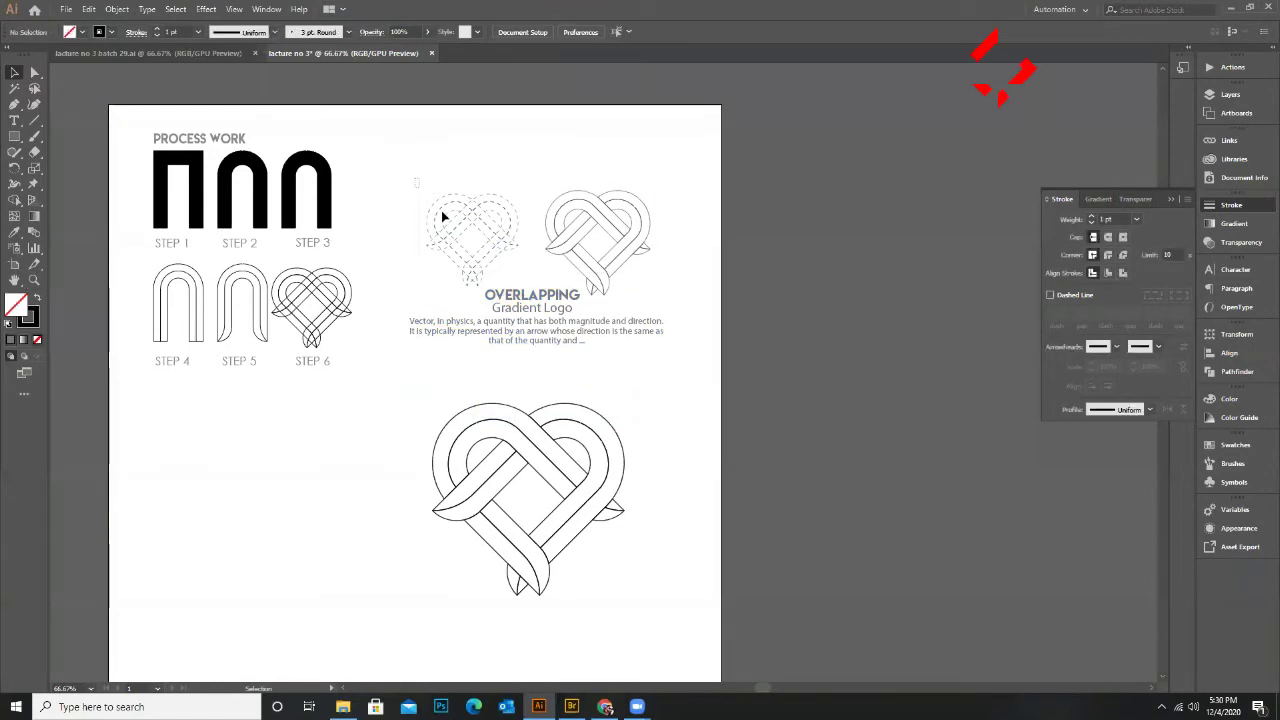
Move the two small hearts up together to leave clear space above the OVERLAPPING title
drag(414, 178, 680, 282)
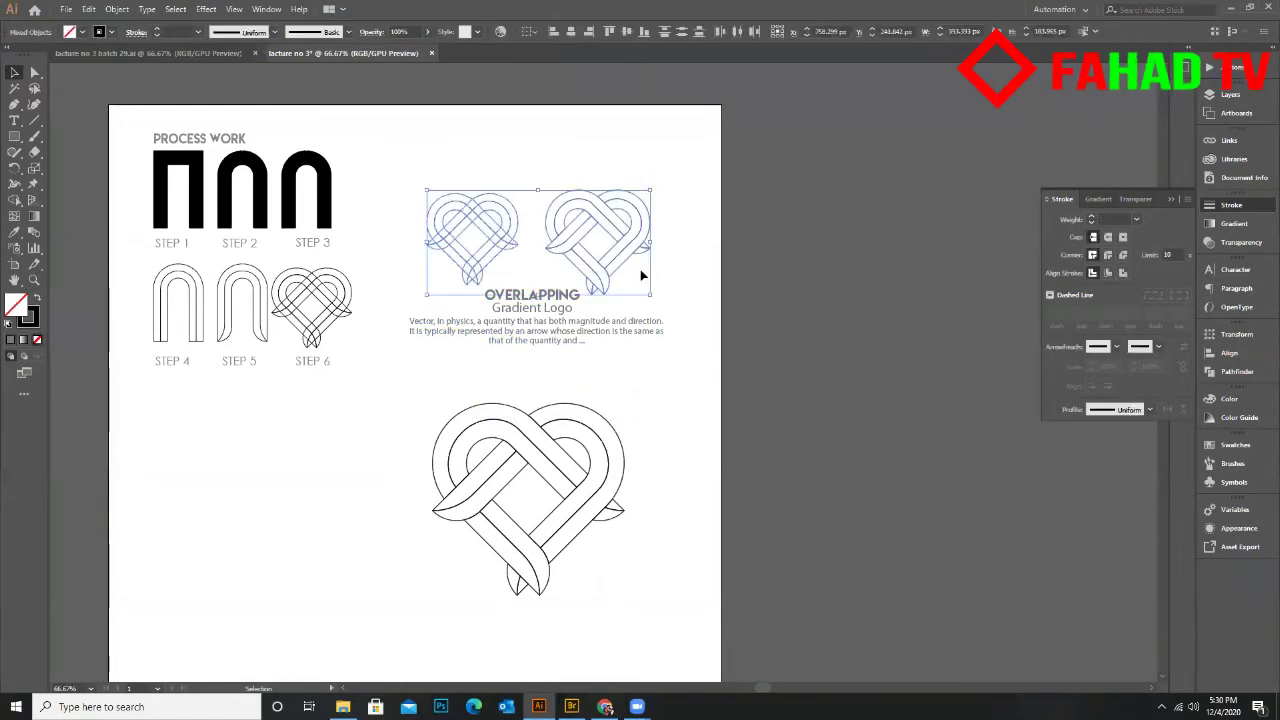
key(Up)
key(Up)
key(Up)
key(Up)
key(Up)
key(Up)
key(Up)
key(Up)
key(Up)
key(Up)
key(Up)
key(Up)
key(Up)
key(Up)
key(Up)
key(Up)
key(Up)
key(Up)
key(Up)
key(Up)
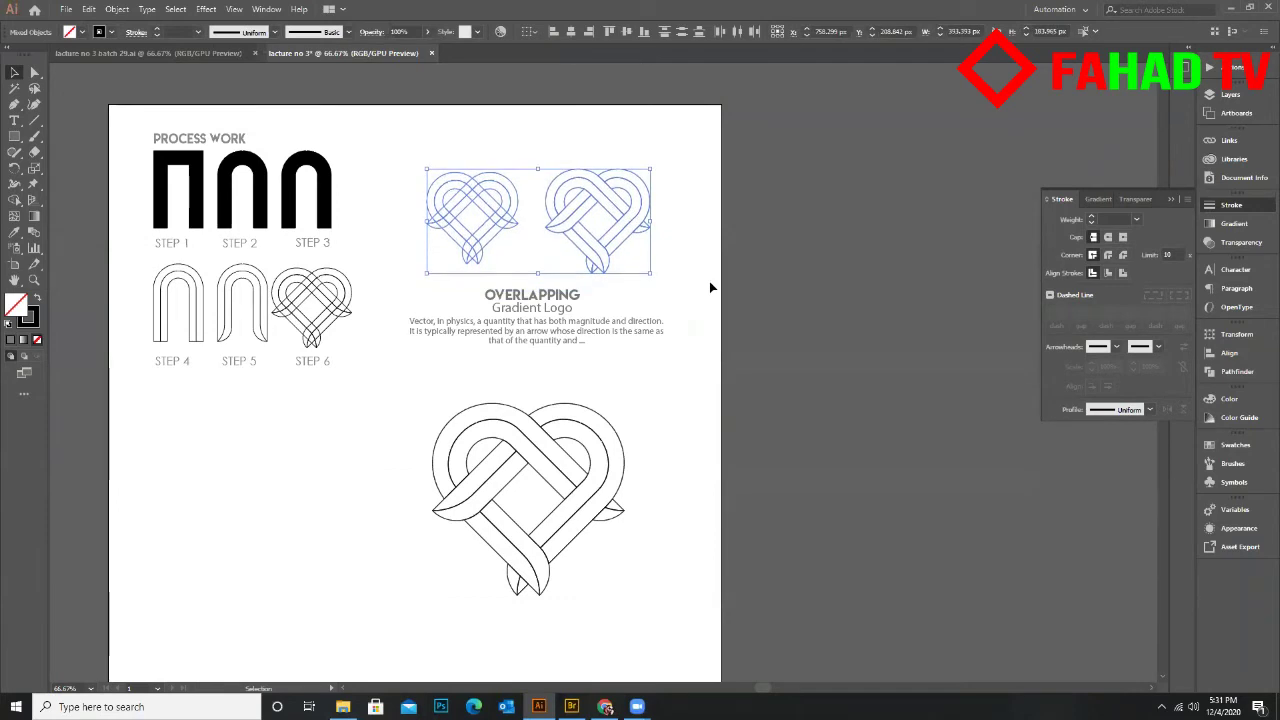
click(709, 288)
Nudge the OVERLAPPING title, Gradient Logo subtitle and description paragraph slightly up, closer to the small hearts
click(532, 298)
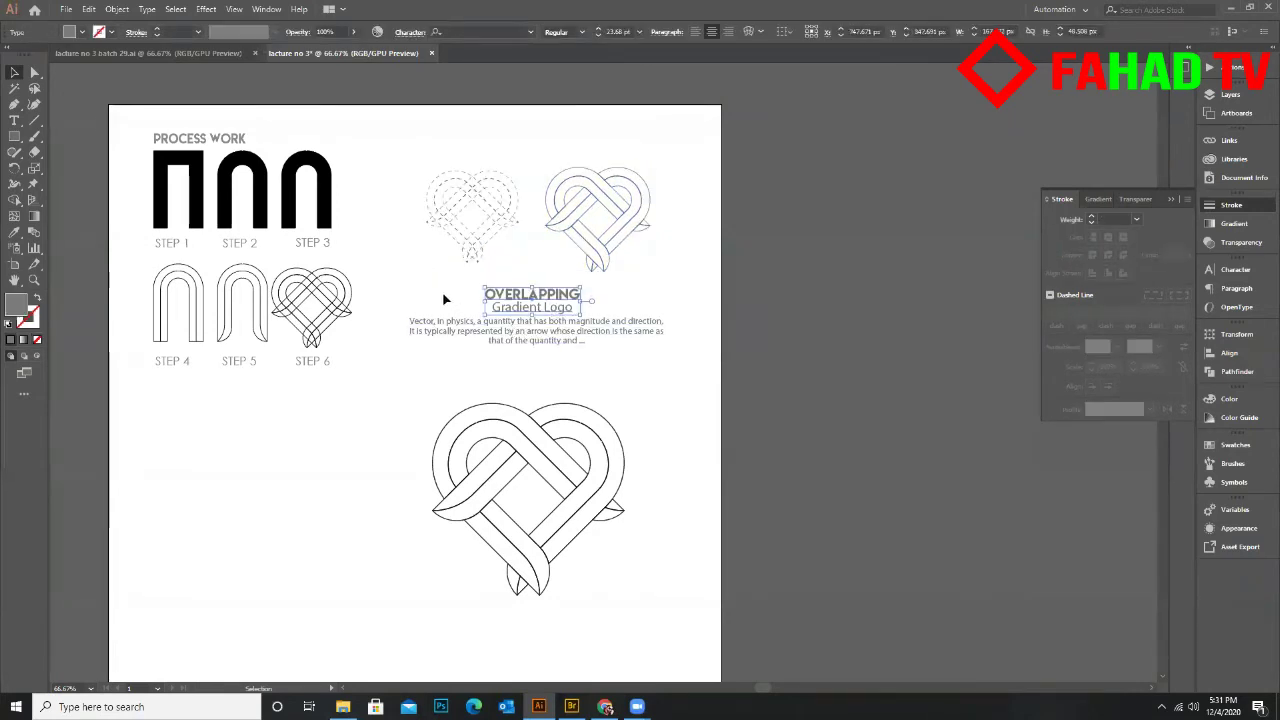
click(445, 299)
click(561, 353)
key(Up)
key(Up)
key(Up)
key(Up)
key(Up)
key(Up)
click(533, 226)
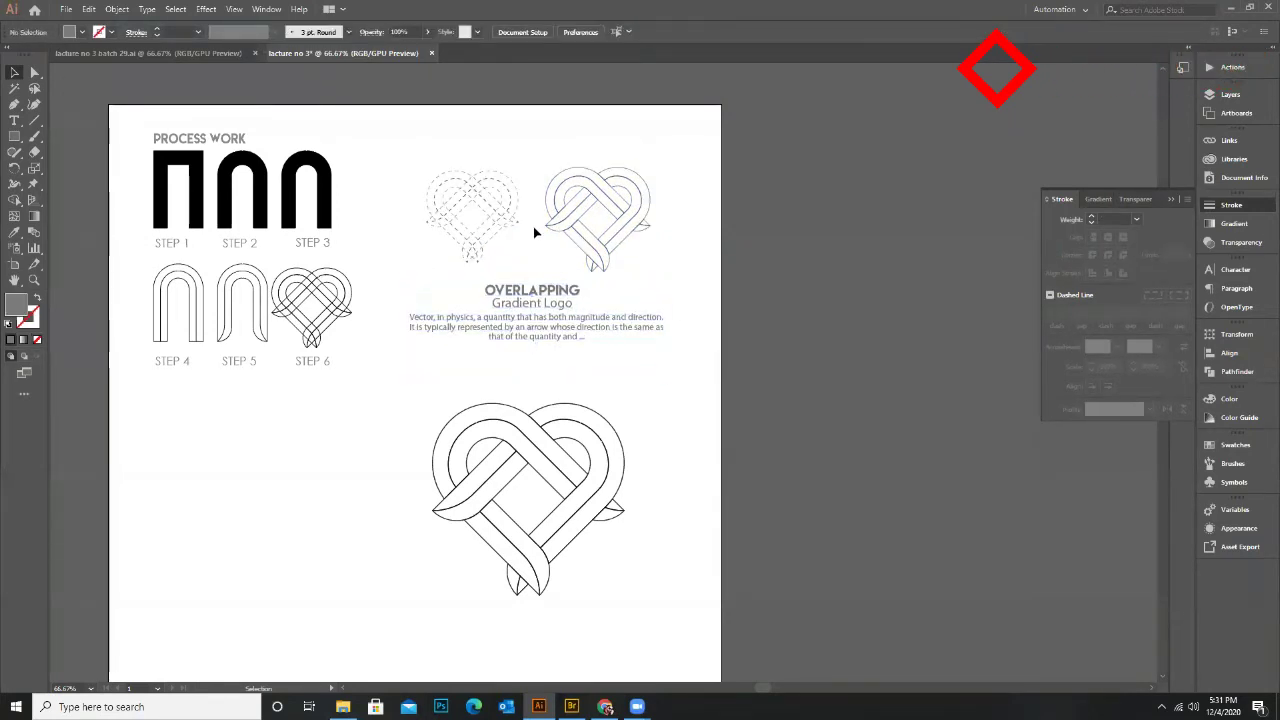
Fill the outer band of the small solid-line heart's left loop with a white-to-black linear gradient
scroll(630, 237, up, 3)
click(561, 148)
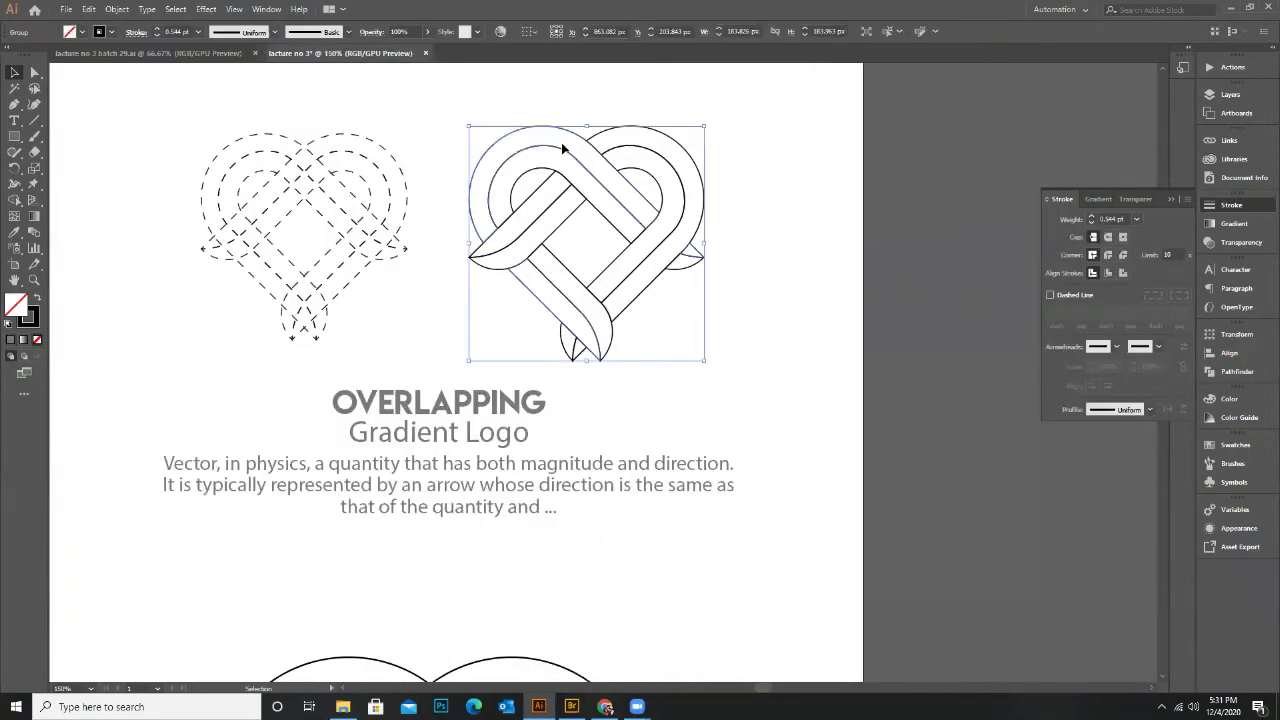
click(24, 341)
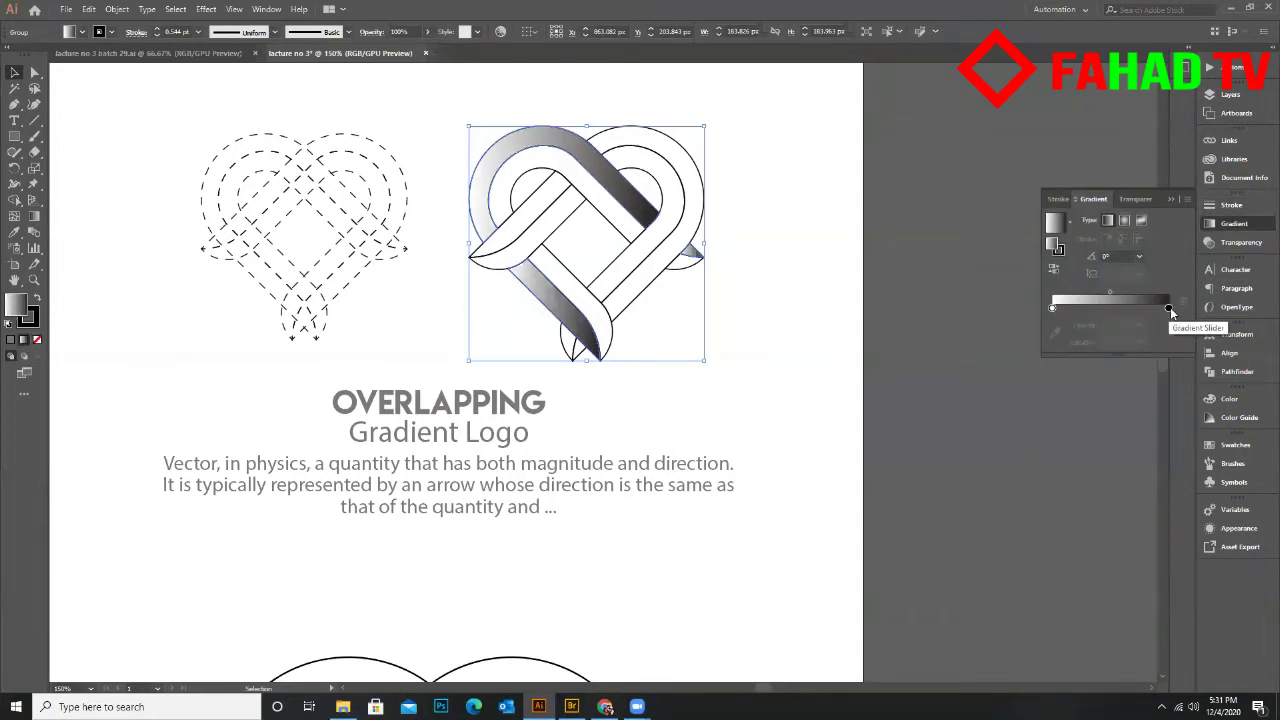
click(748, 162)
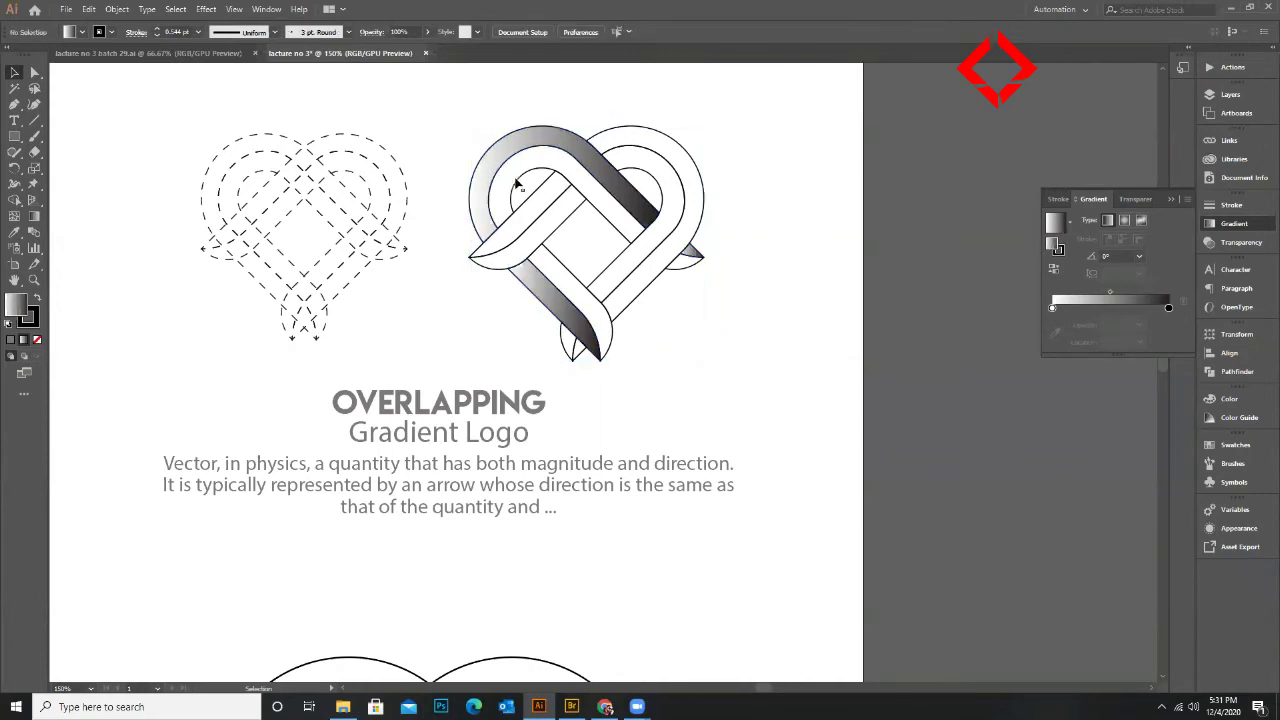
Copy the outer band's gradient onto the left loop's inner band and reverse it to run black to white
click(532, 192)
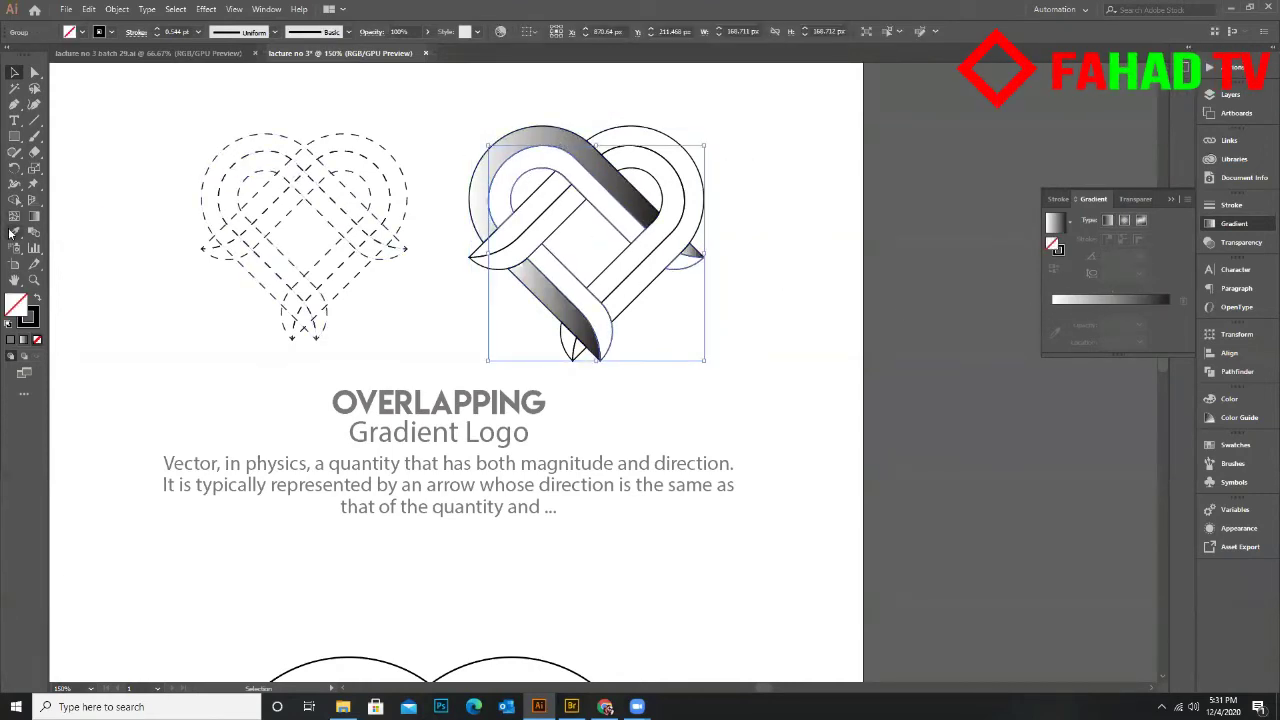
key(i)
click(550, 134)
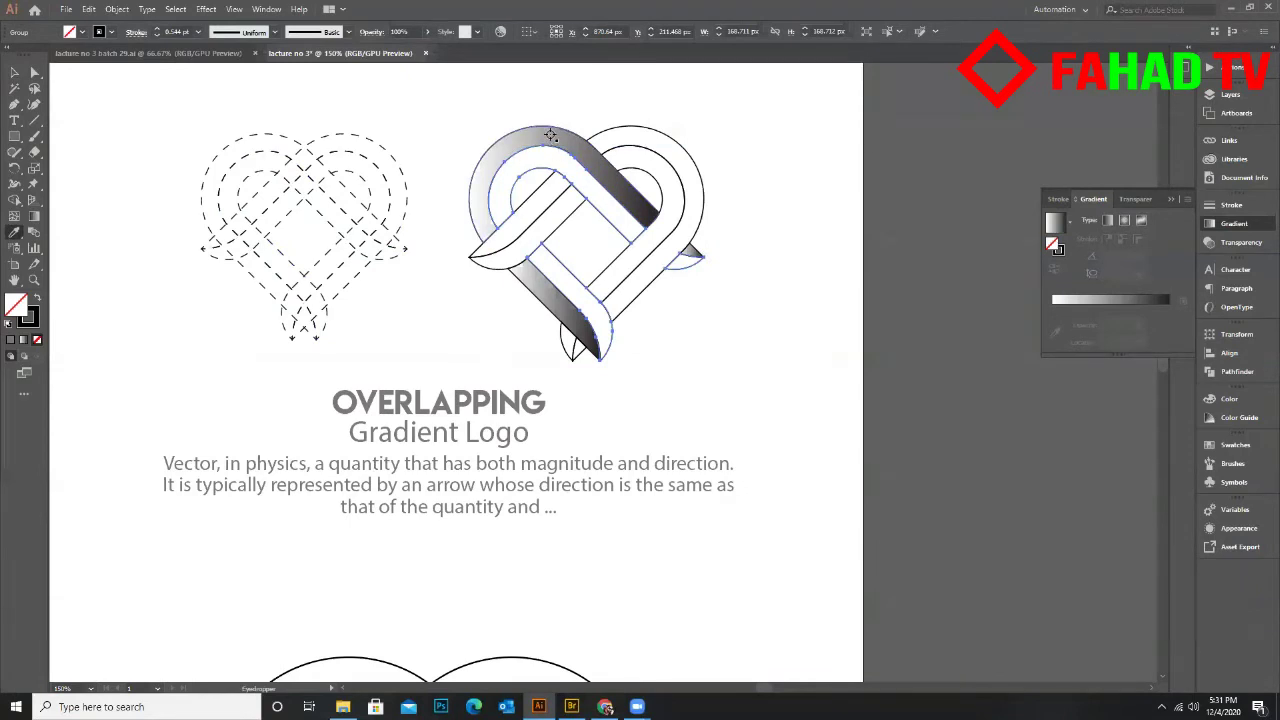
click(546, 176)
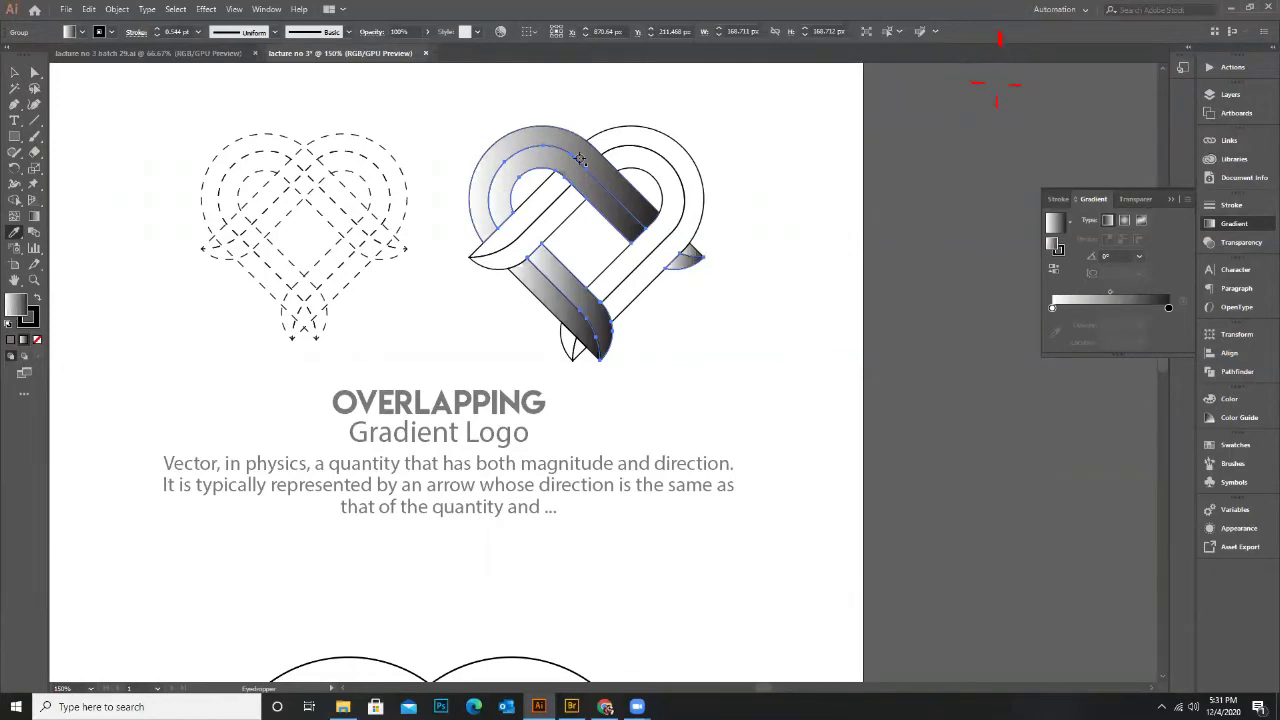
click(580, 157)
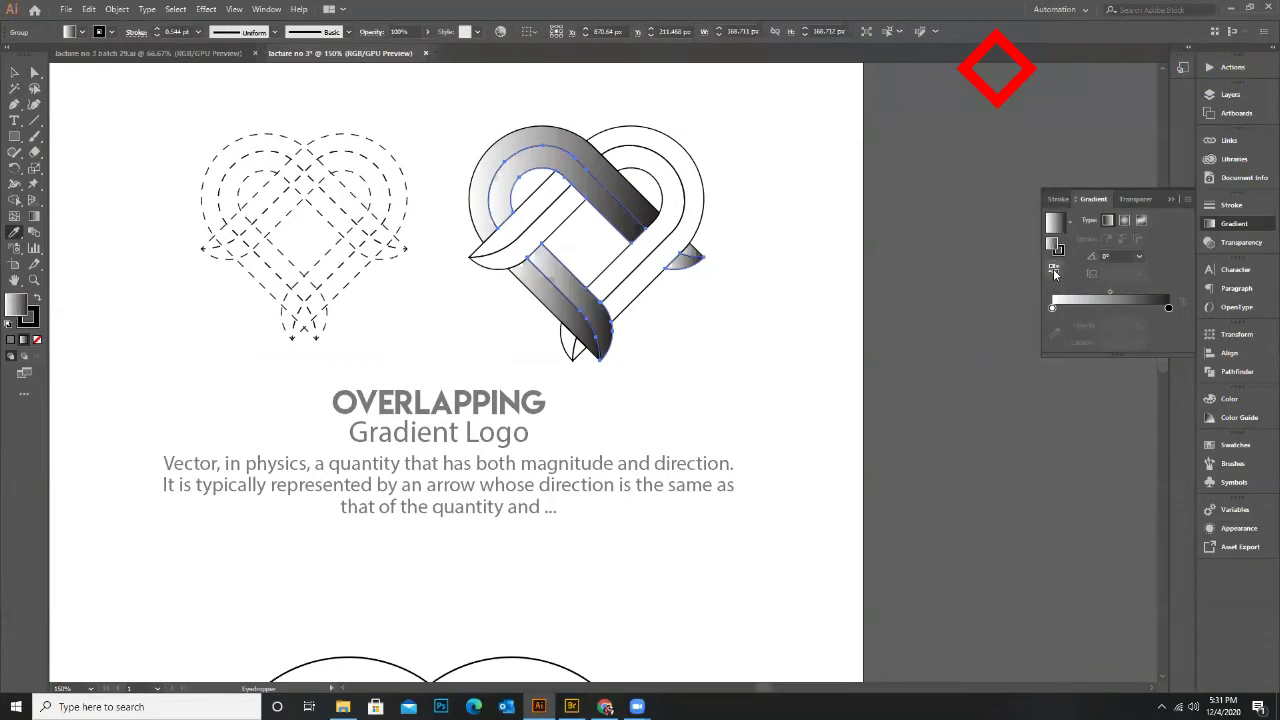
click(1054, 270)
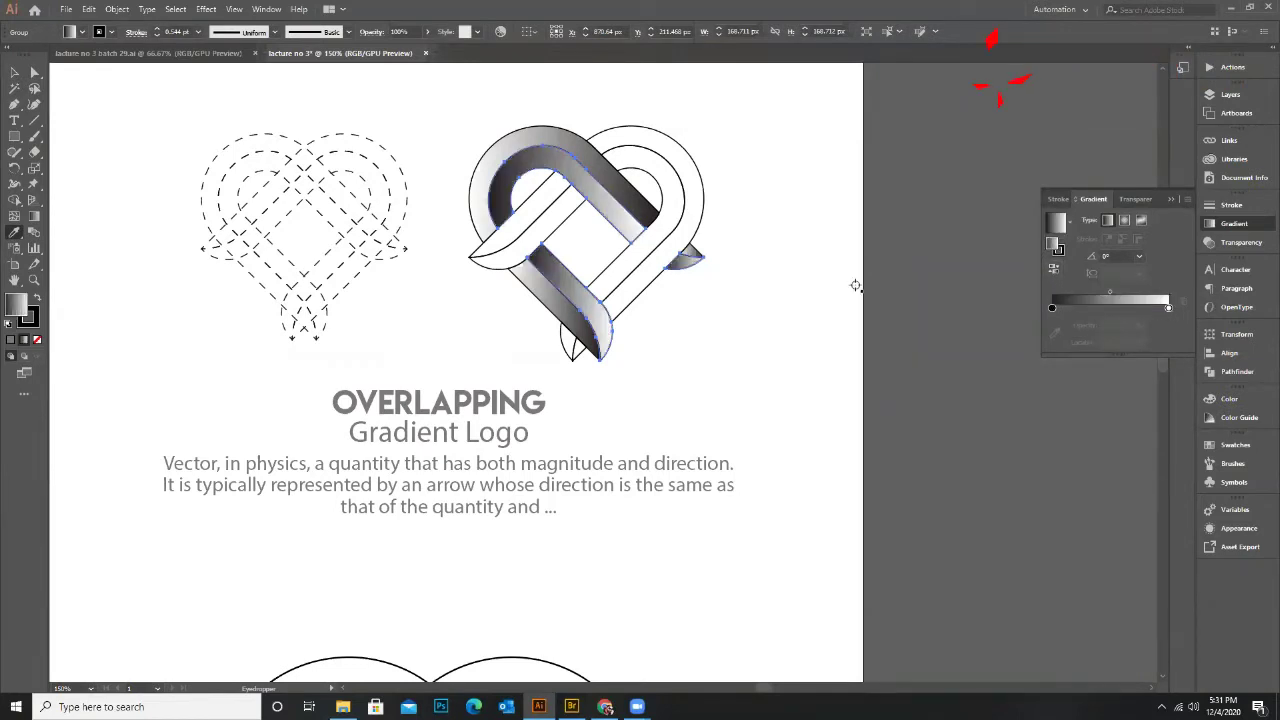
click(14, 72)
click(69, 120)
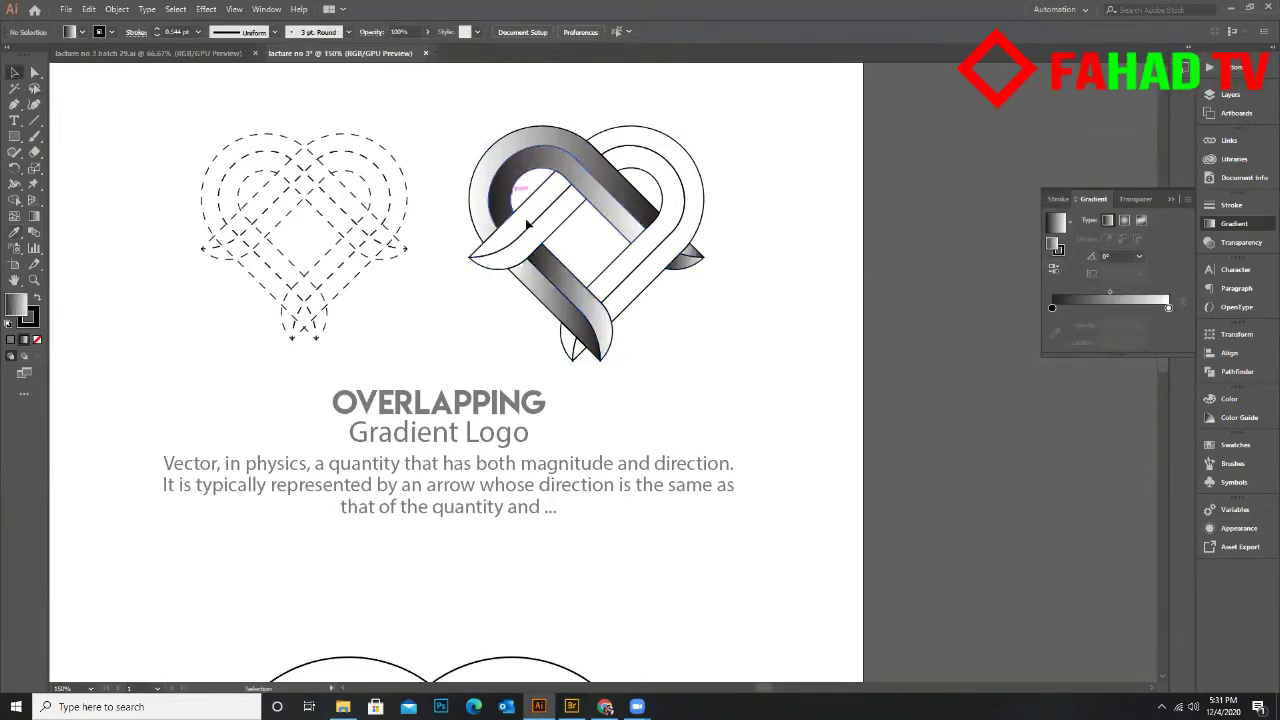
Copy the reversed black-to-white gradient from the left loop's inner band onto the right loop's inner band
click(662, 193)
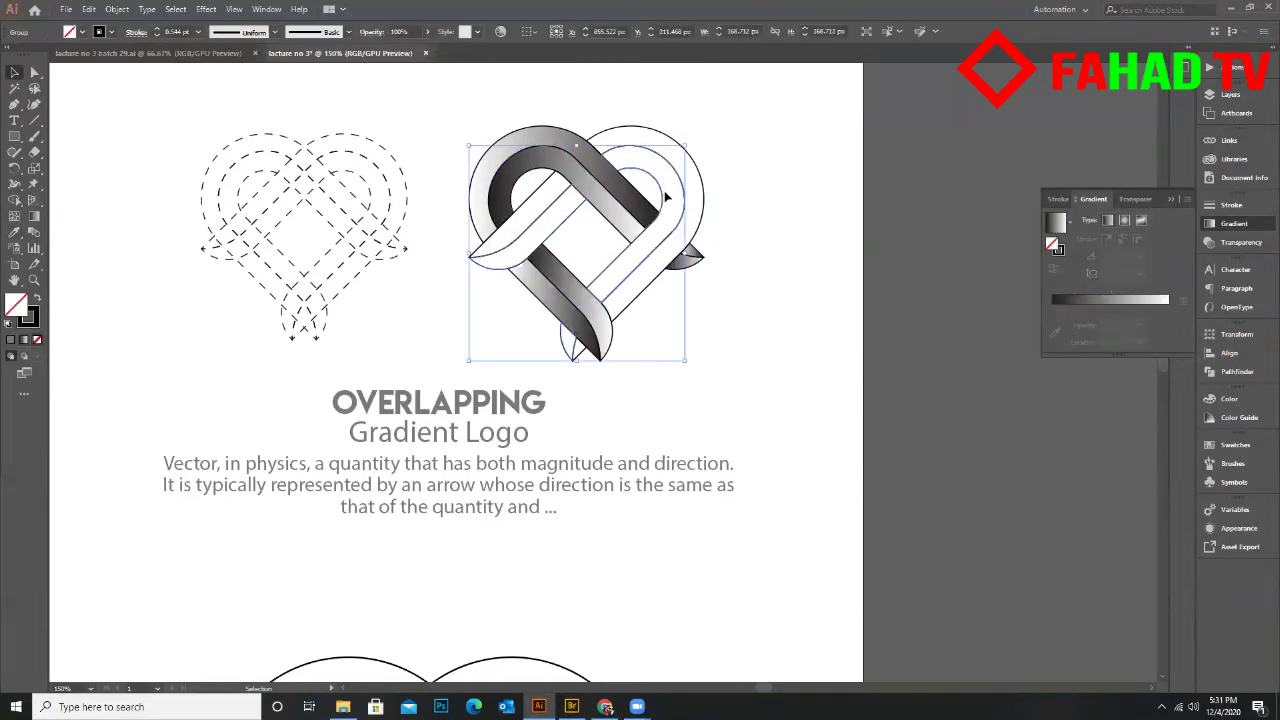
key(i)
click(541, 160)
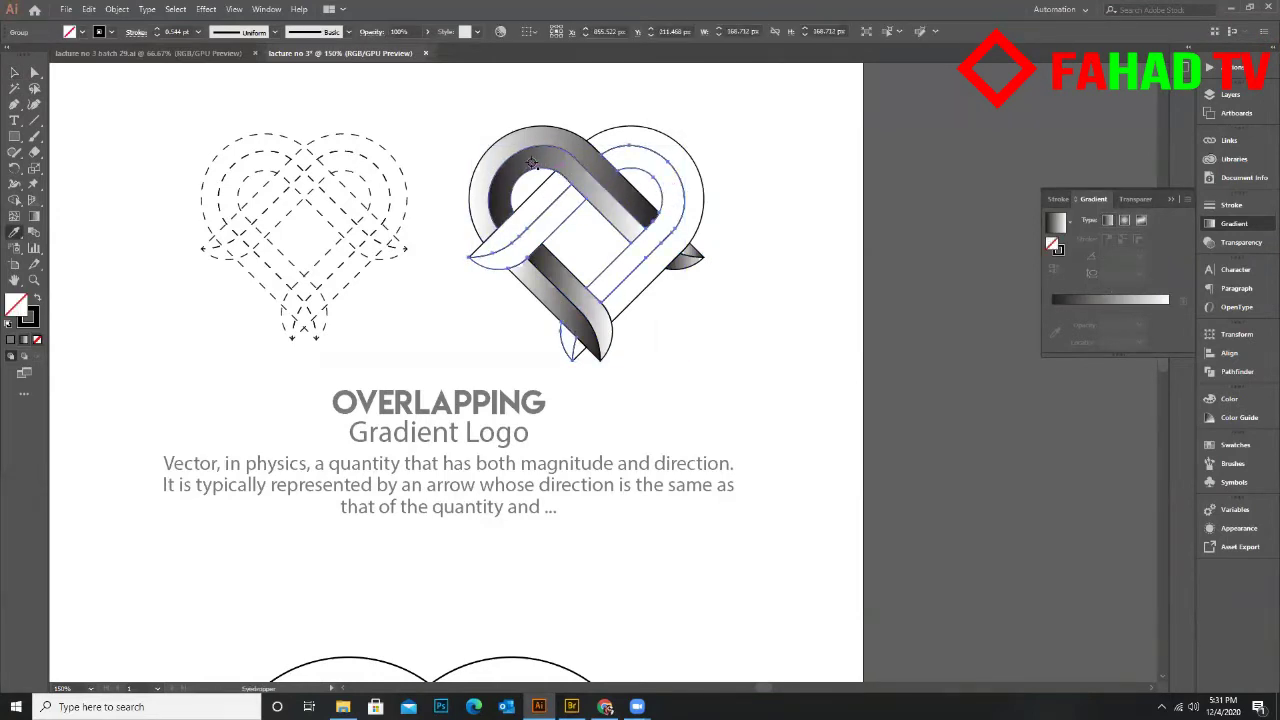
click(532, 162)
click(13, 74)
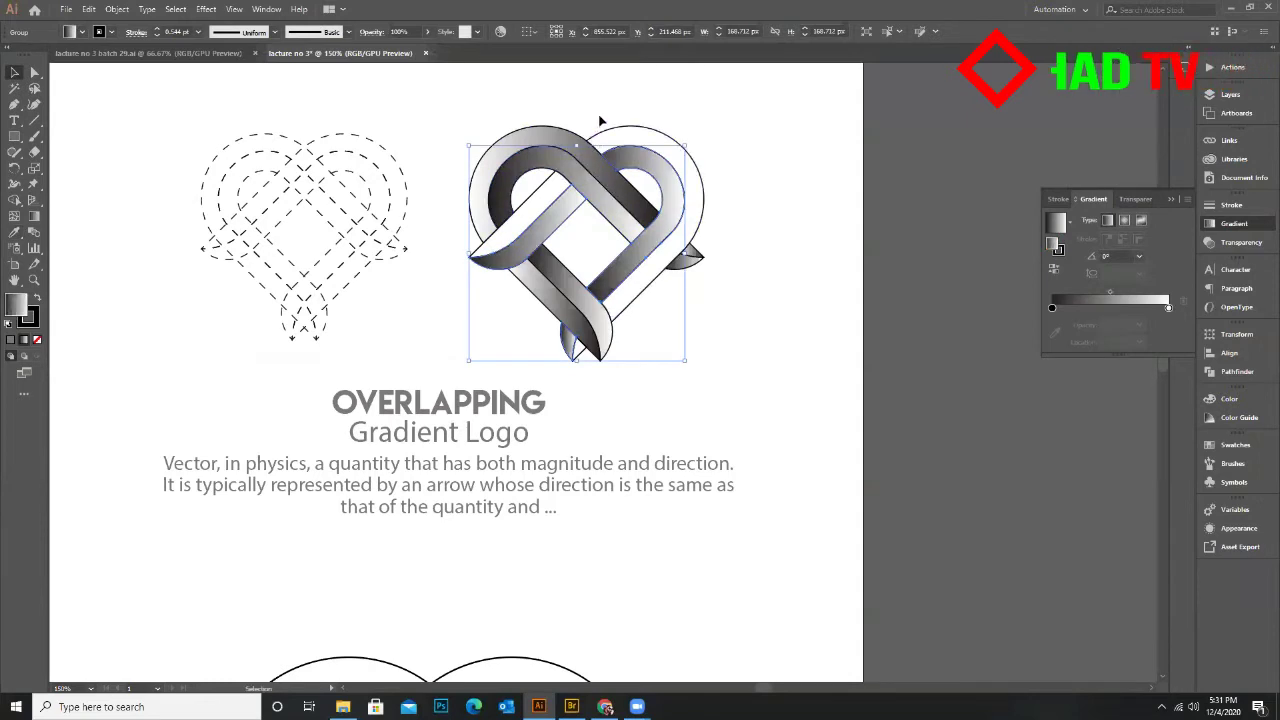
Copy the white-to-black gradient from the left loop's outer band onto the right loop's outer band
key(i)
click(498, 152)
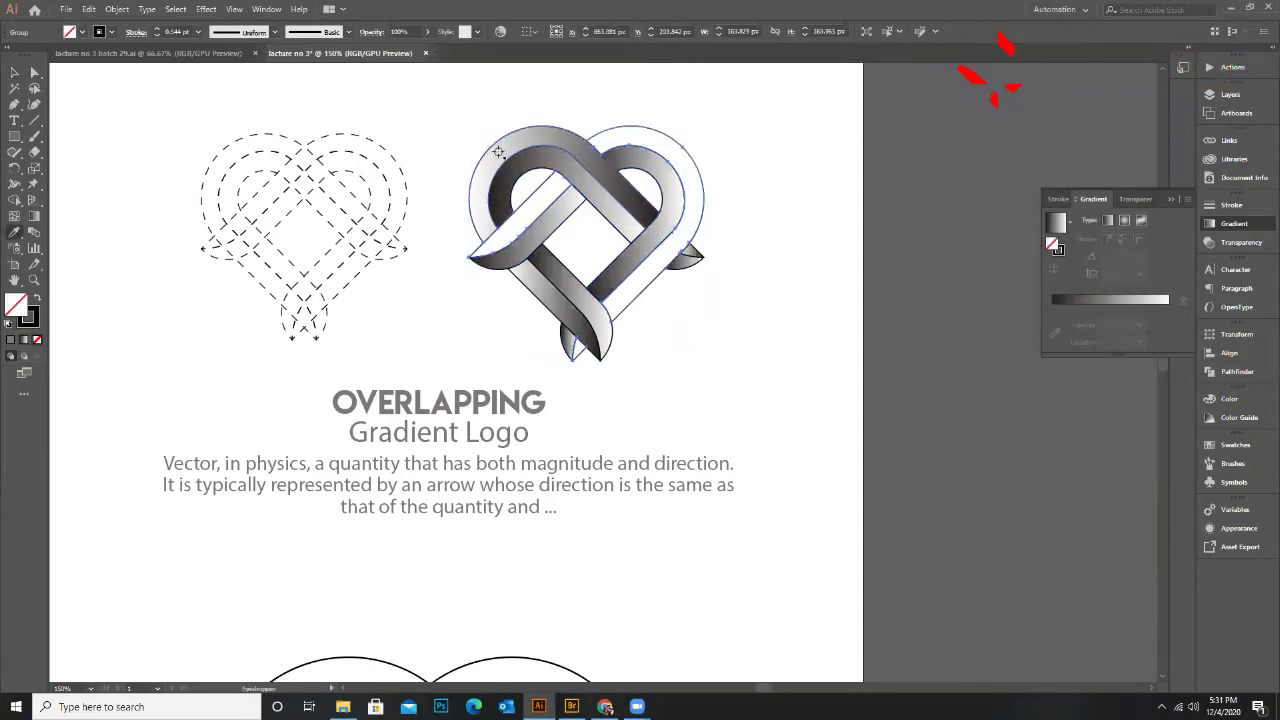
key(v)
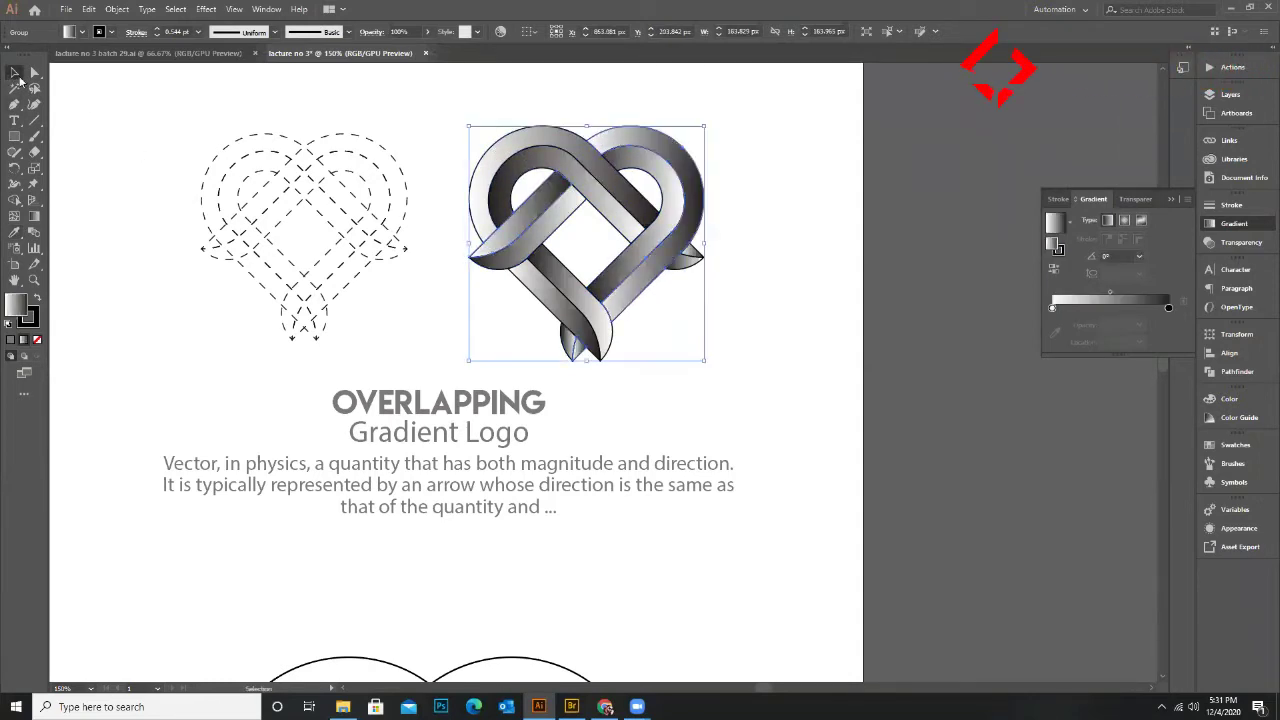
click(839, 214)
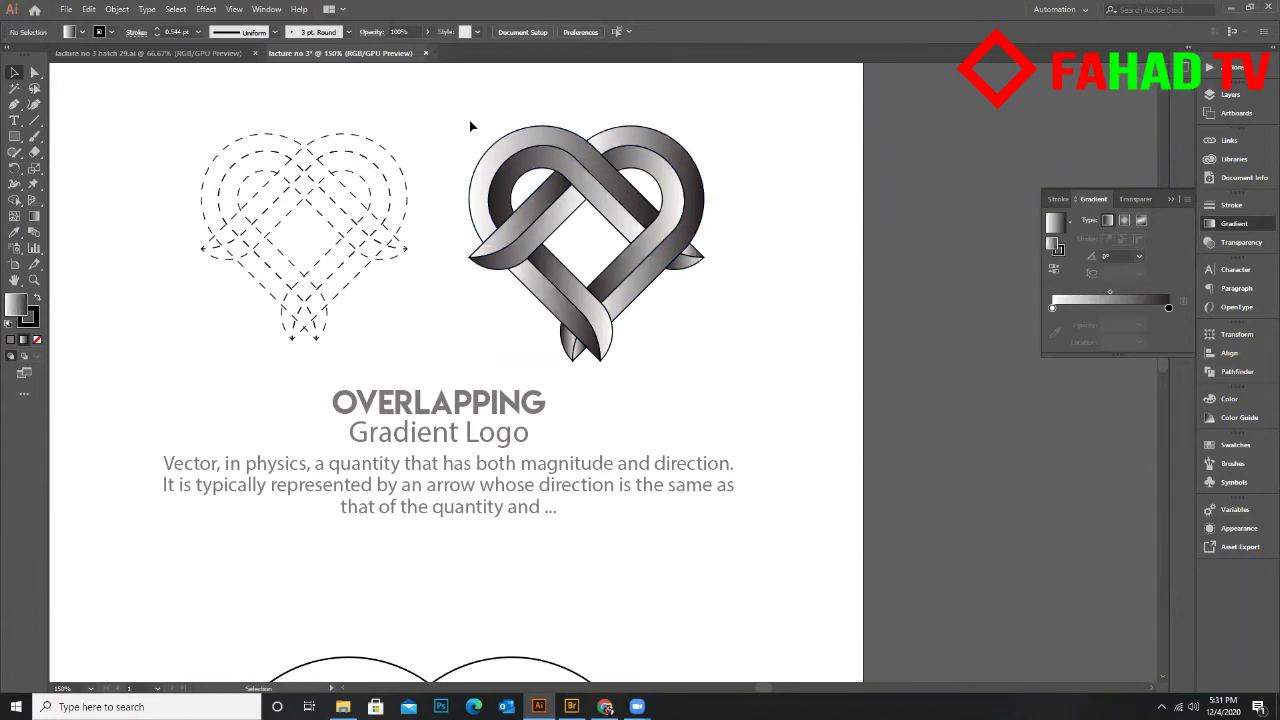
Remove the stroke from all bands of the small gradient heart
drag(471, 123, 708, 382)
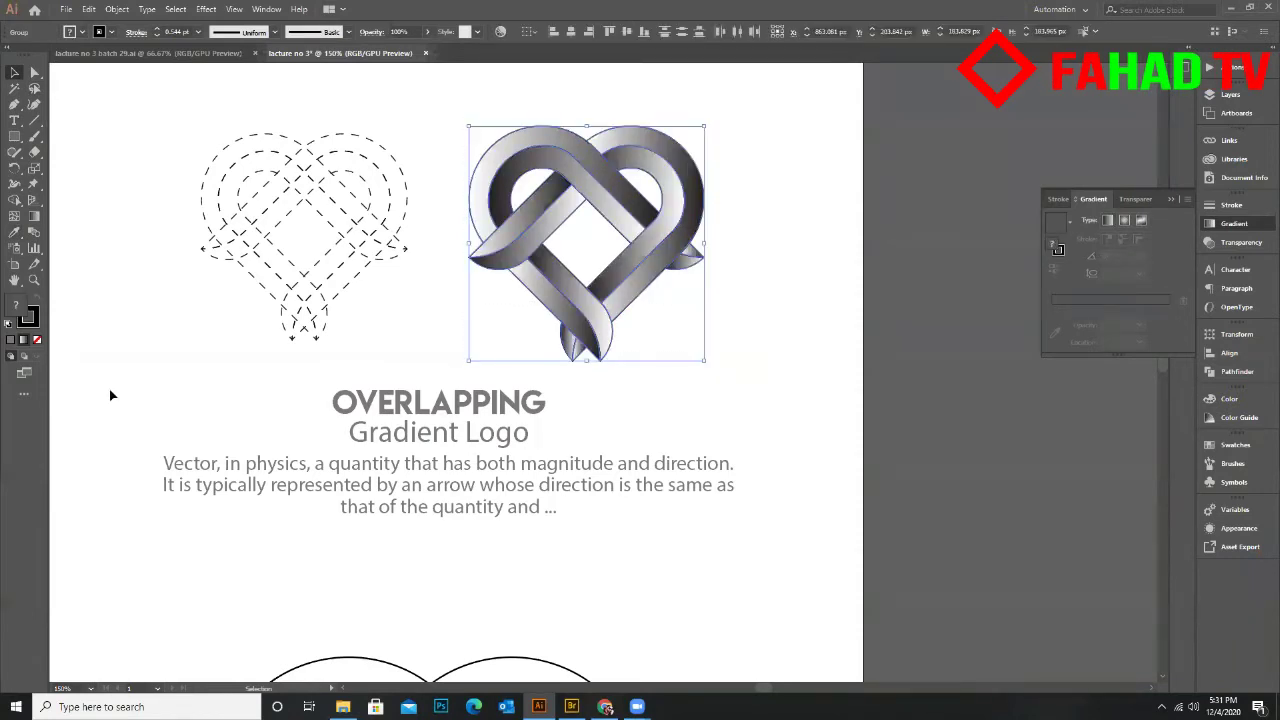
click(31, 324)
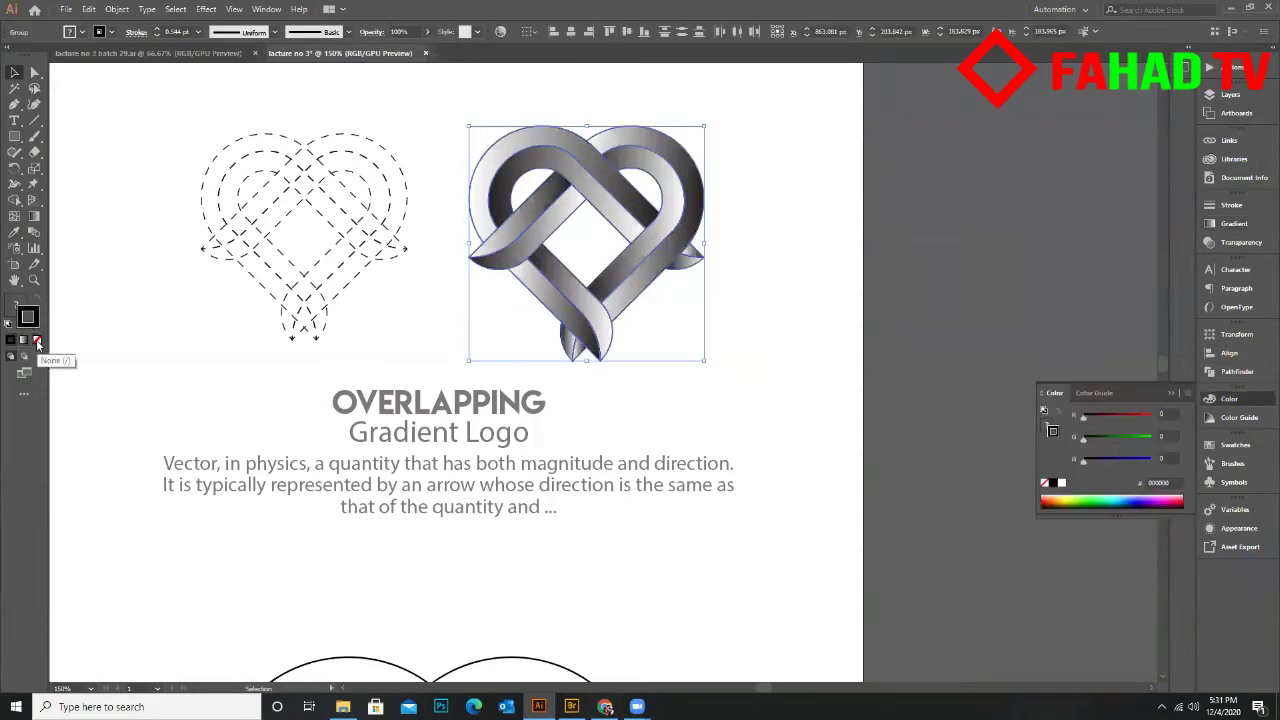
click(38, 343)
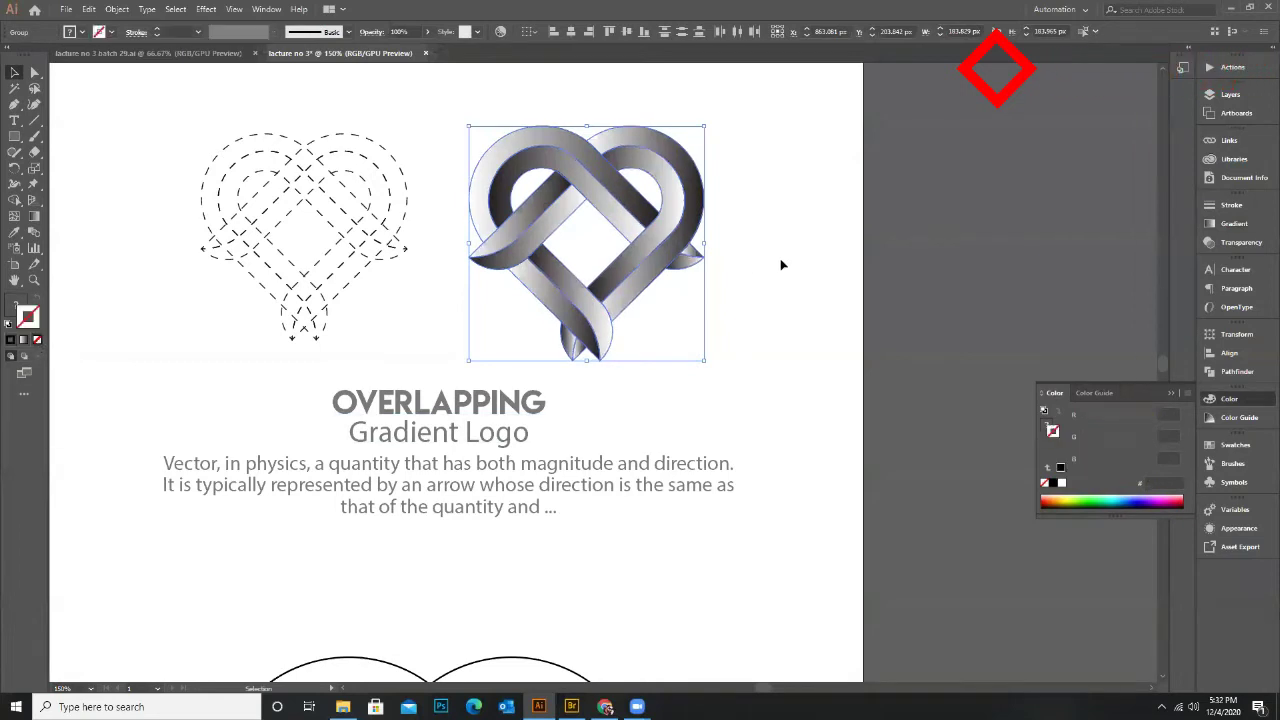
click(715, 320)
Draw a straight horizontal path across the full artboard width between the process section and the large heart, with a black fill
scroll(776, 359, down, 2)
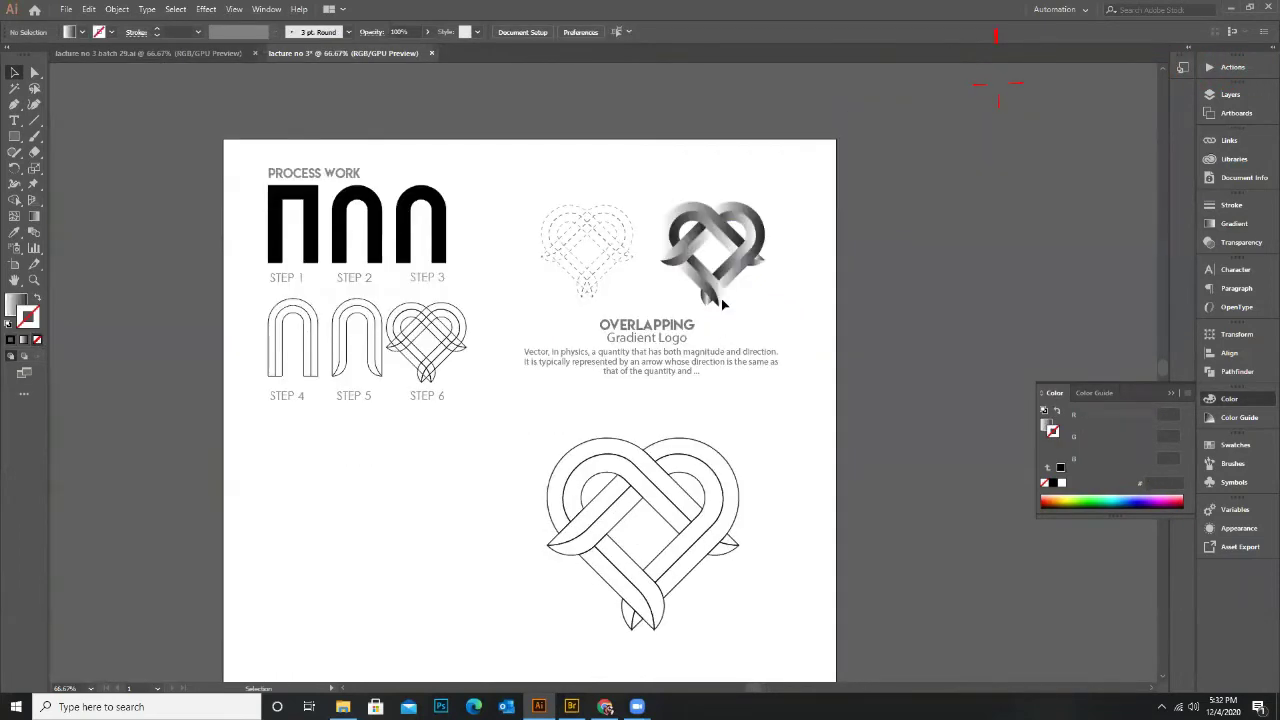
scroll(702, 260, down, 2)
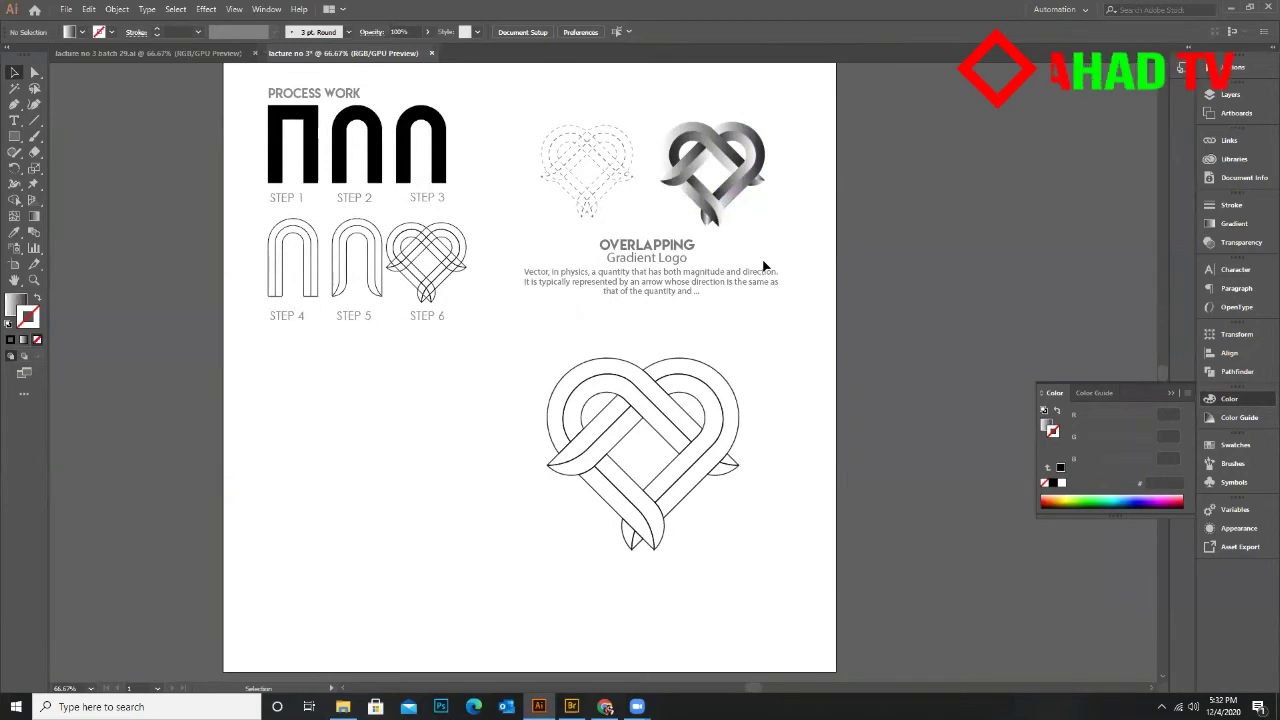
click(16, 106)
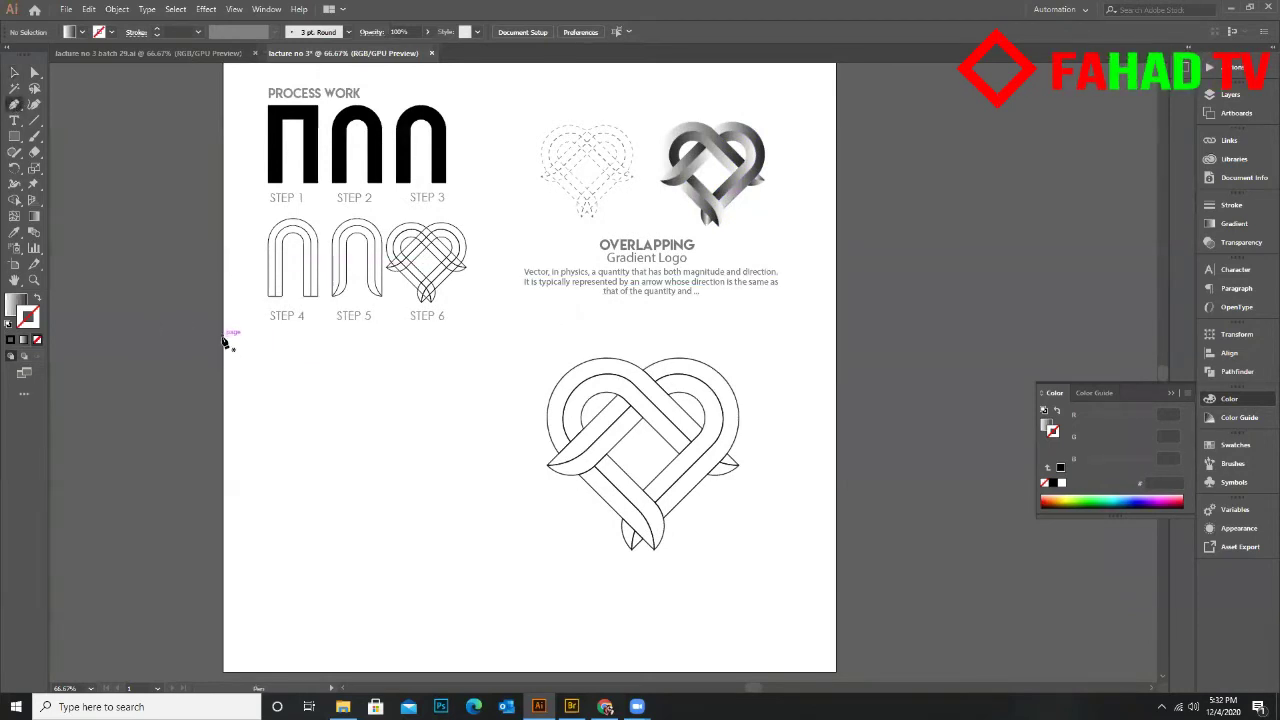
shift+click(836, 344)
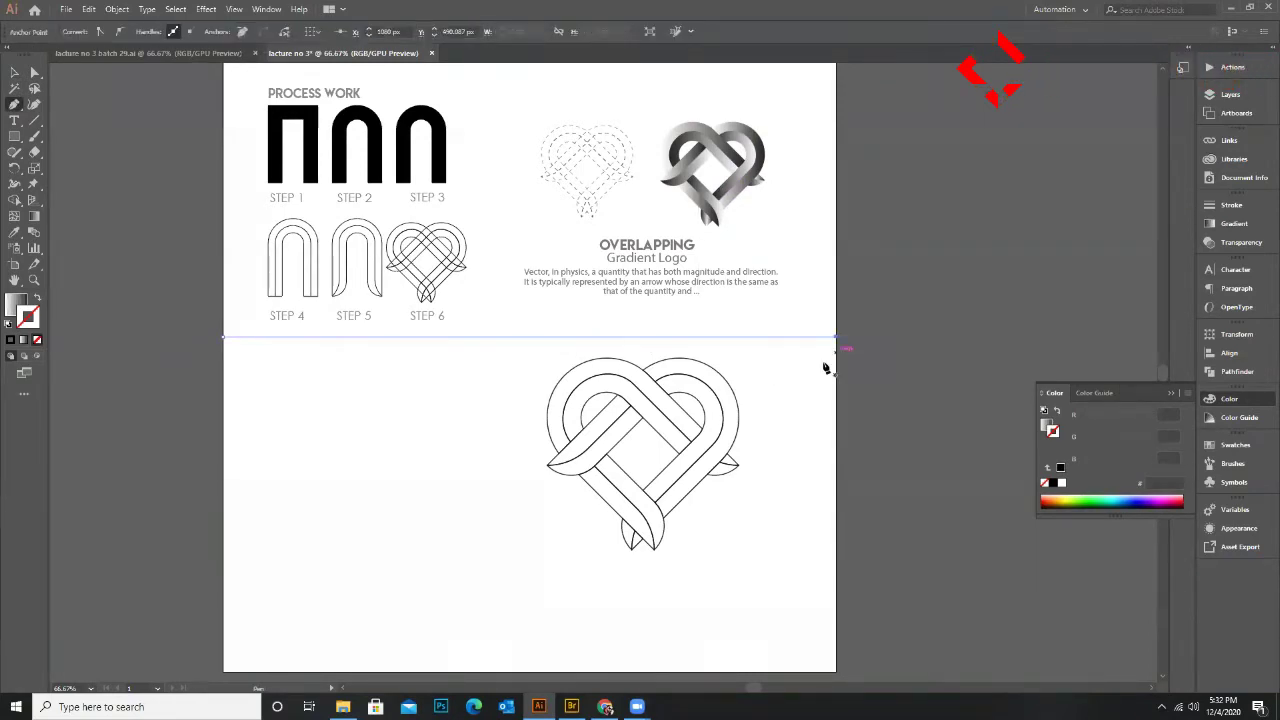
click(14, 304)
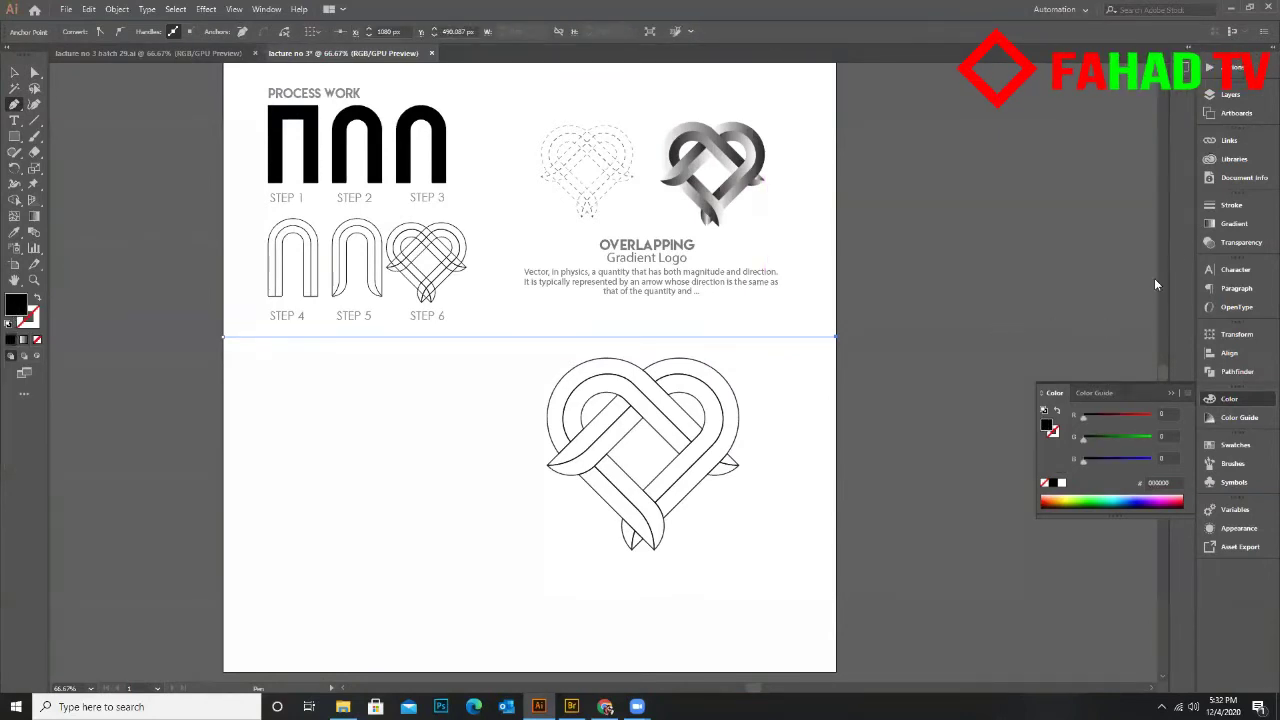
Give the horizontal divider line below the process work a 1 pt dashed stroke with 6 pt dashes
click(1230, 206)
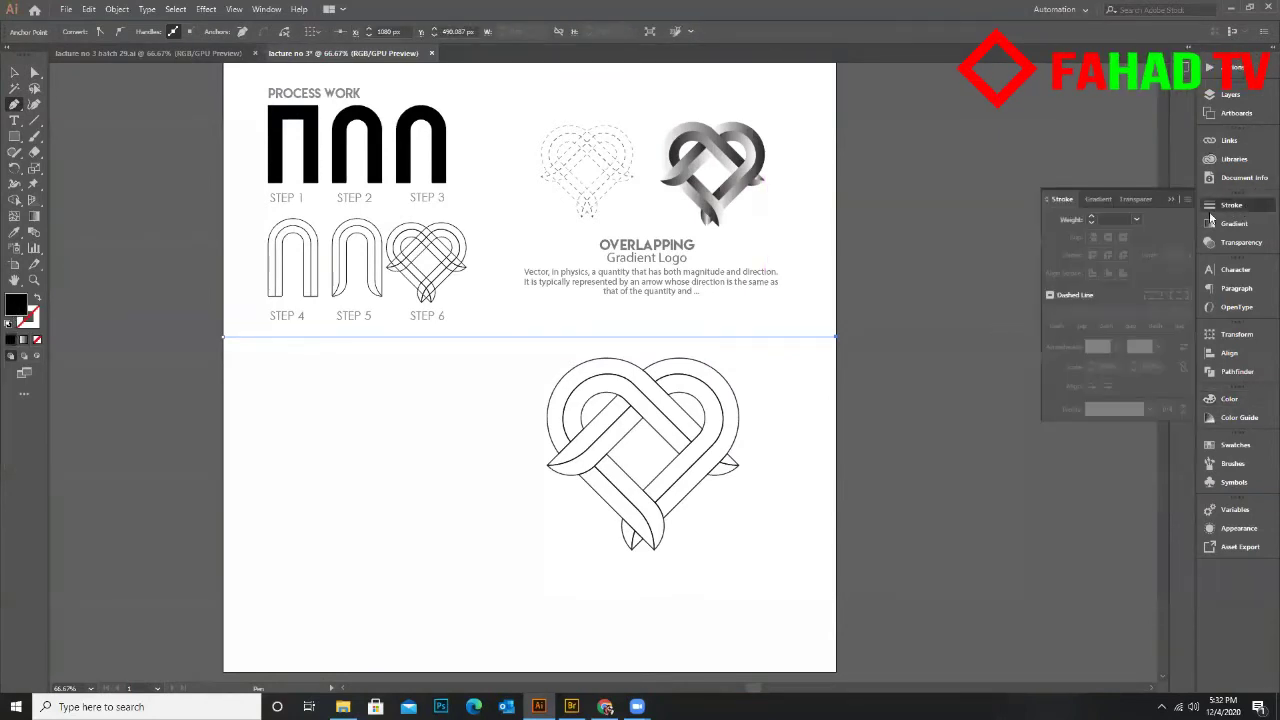
click(1049, 295)
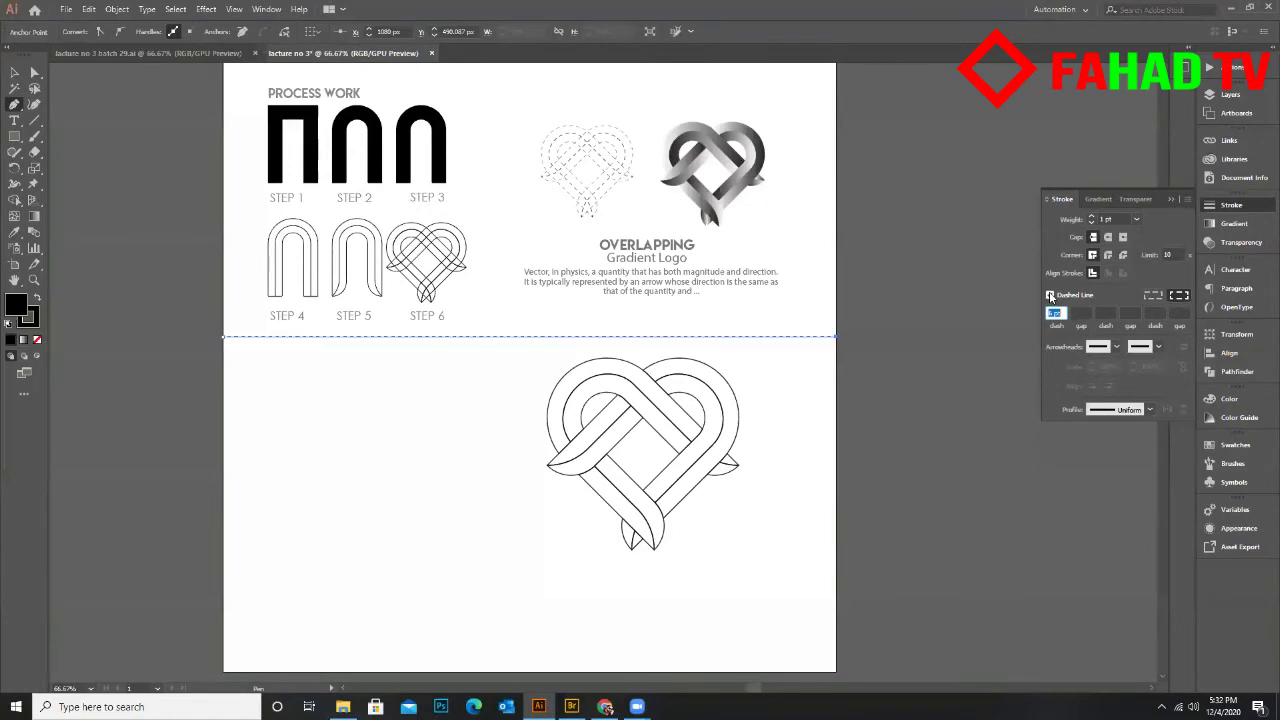
click(499, 337)
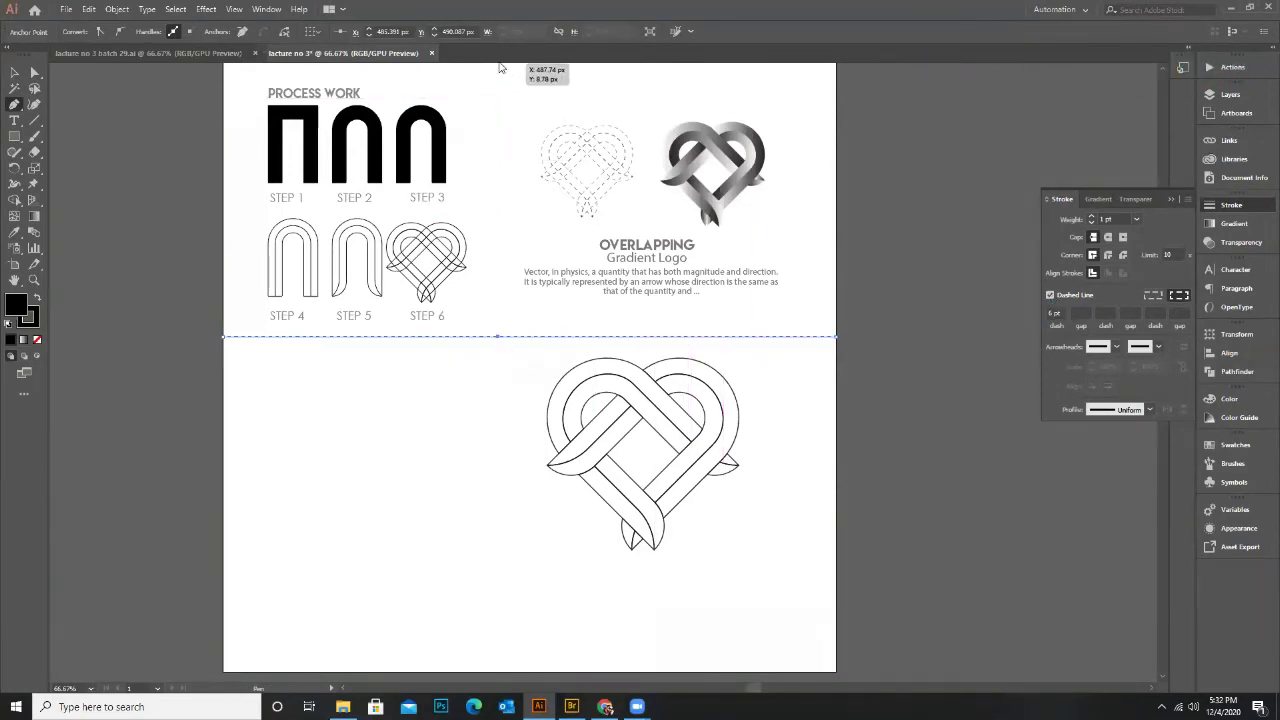
key(ctrl+z)
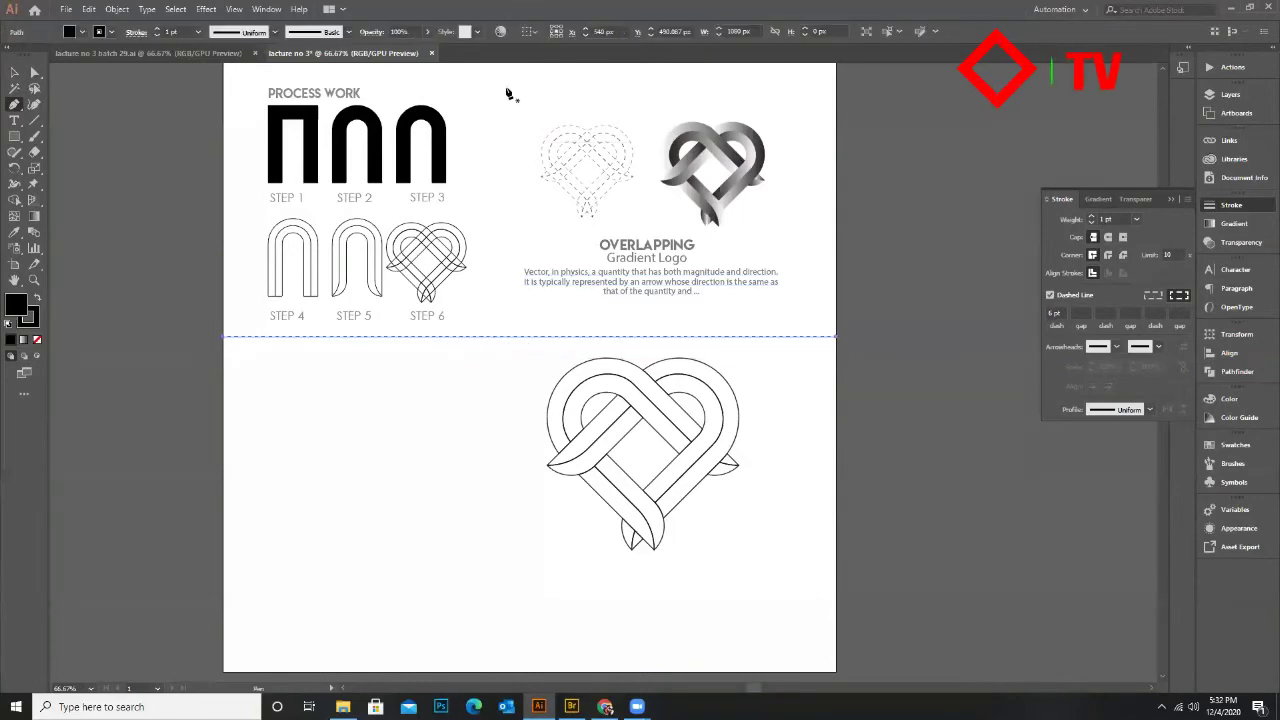
Draw a vertical dashed divider about 482 px long from the artboard's upper edge to the horizontal divider, between the steps and the logo text
scroll(494, 70, up, 1)
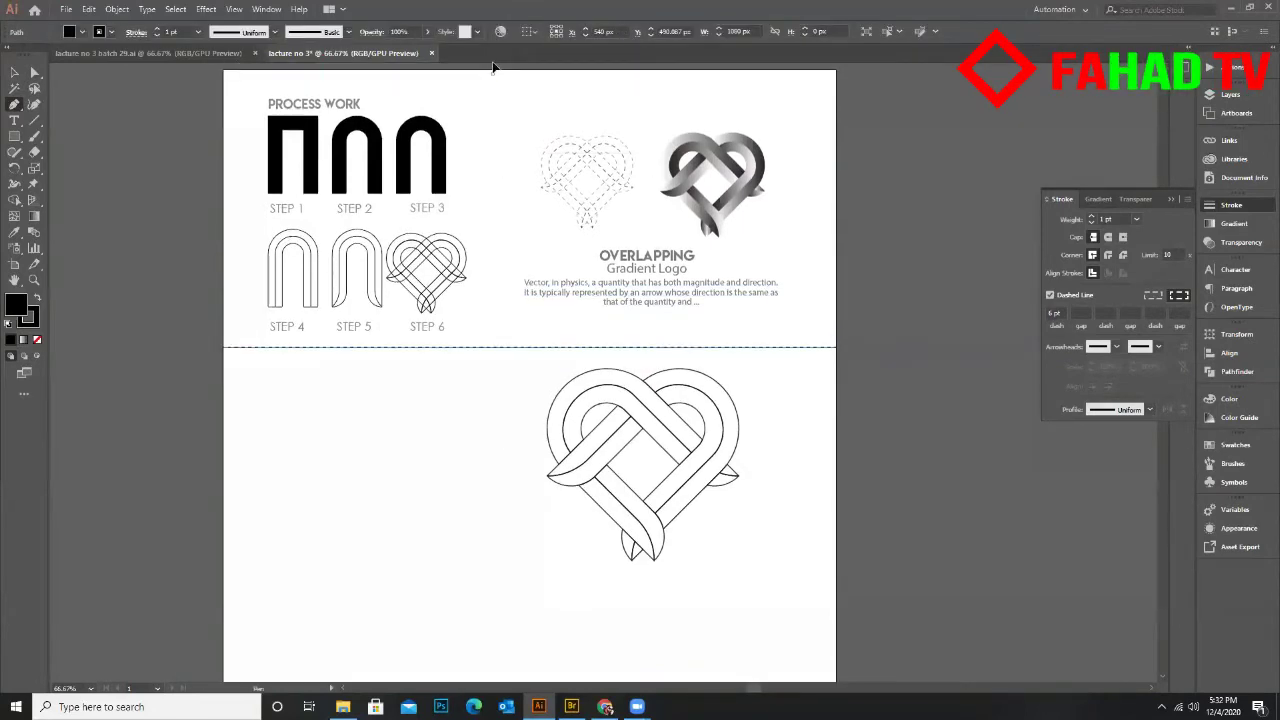
click(492, 72)
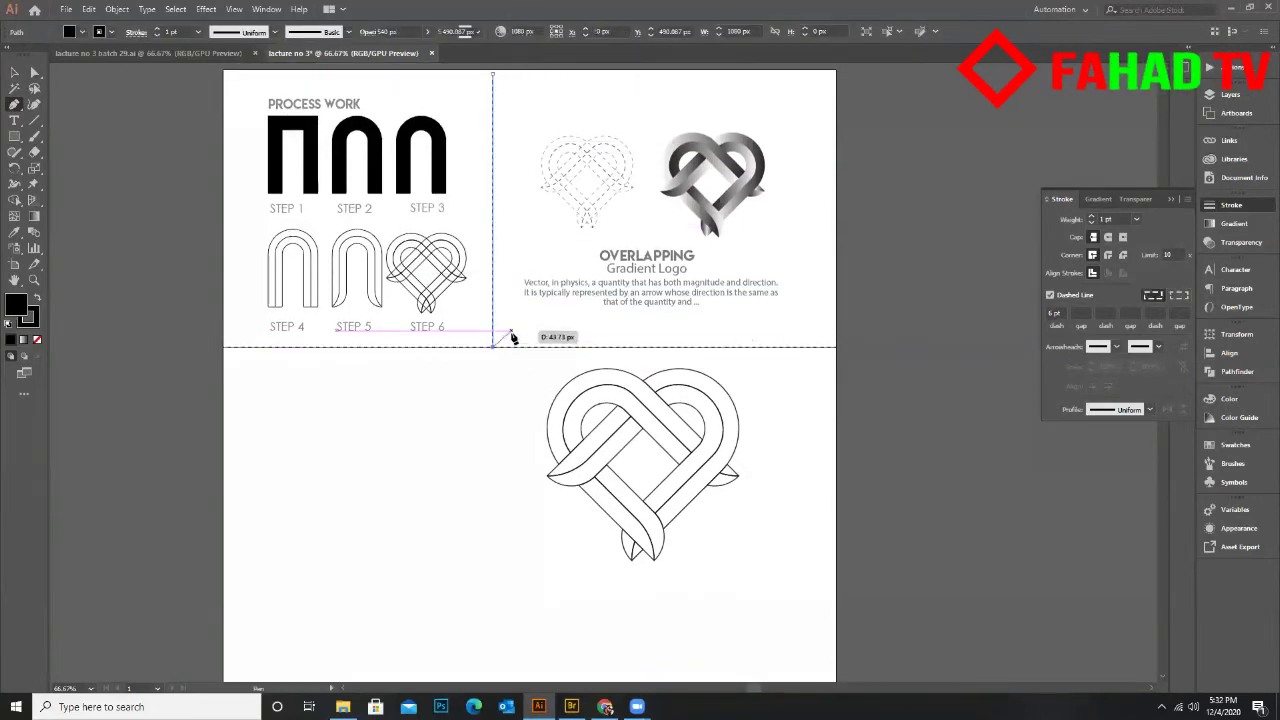
click(494, 347)
click(20, 72)
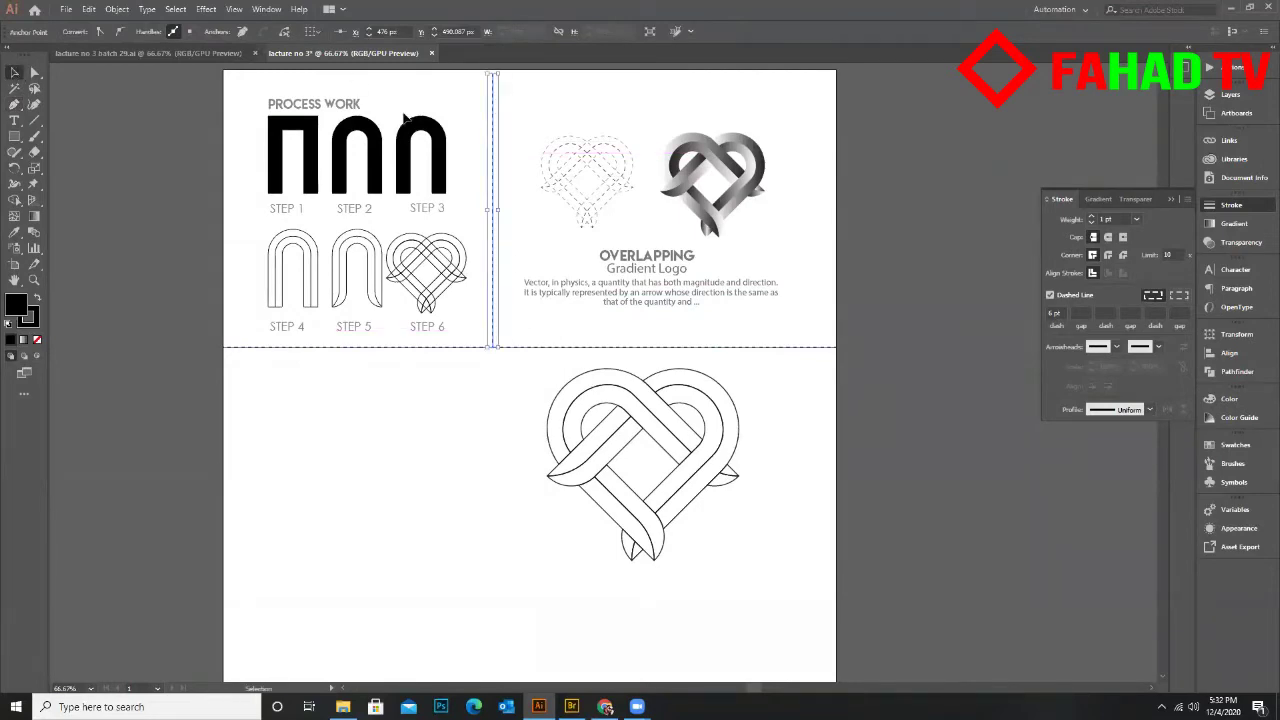
click(504, 97)
scroll(504, 97, up, 4)
scroll(507, 172, down, 3)
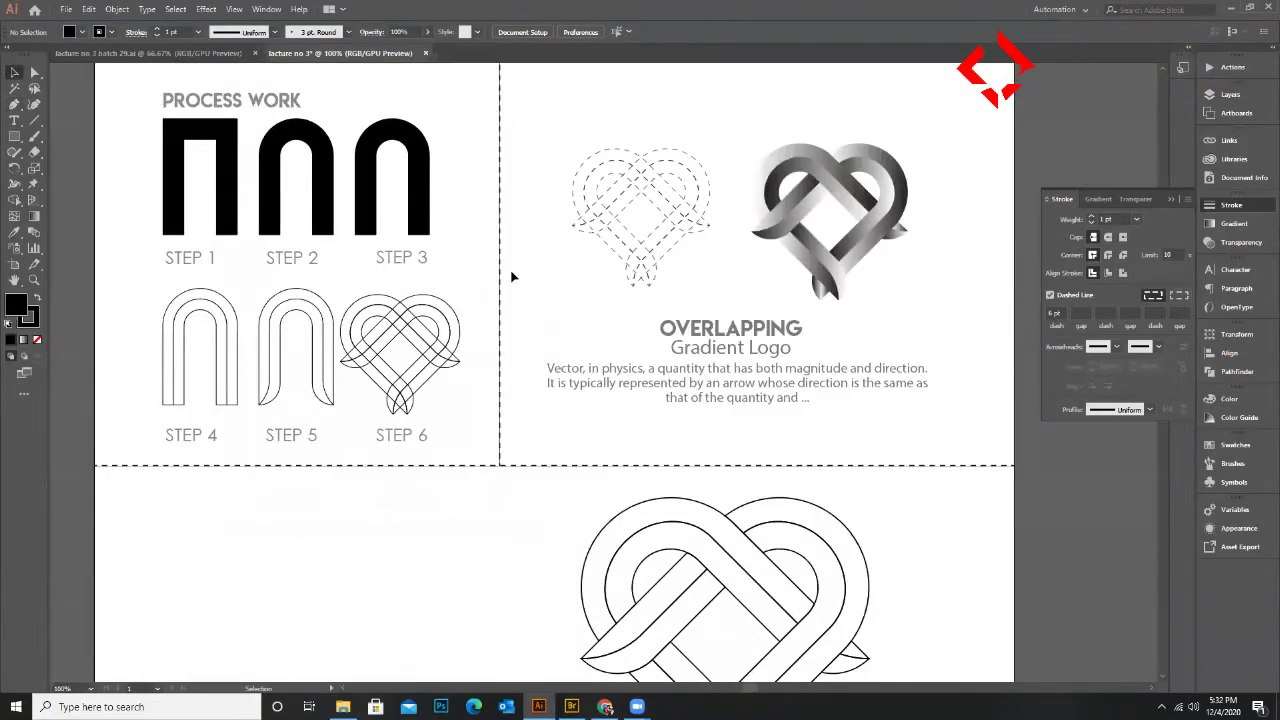
Try to adjust the upper end of the vertical dashed divider near the artboard's upper edge
click(520, 465)
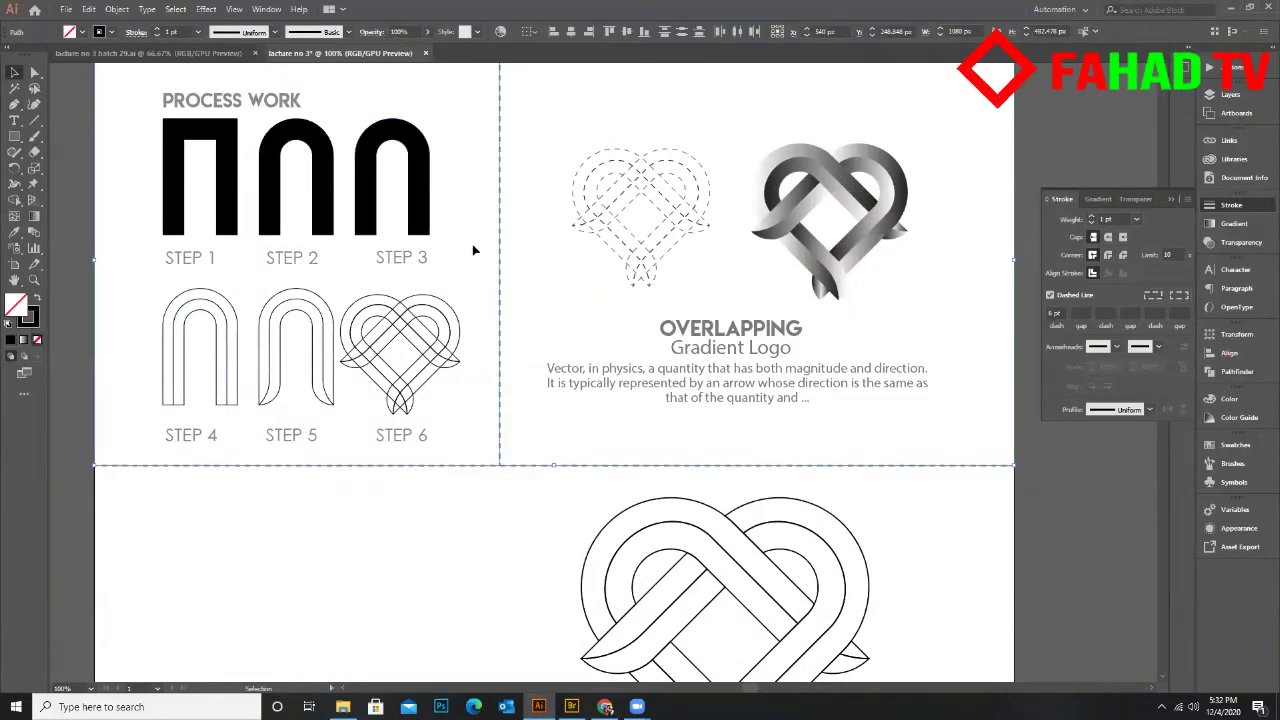
click(515, 258)
scroll(505, 230, up, 2)
click(501, 200)
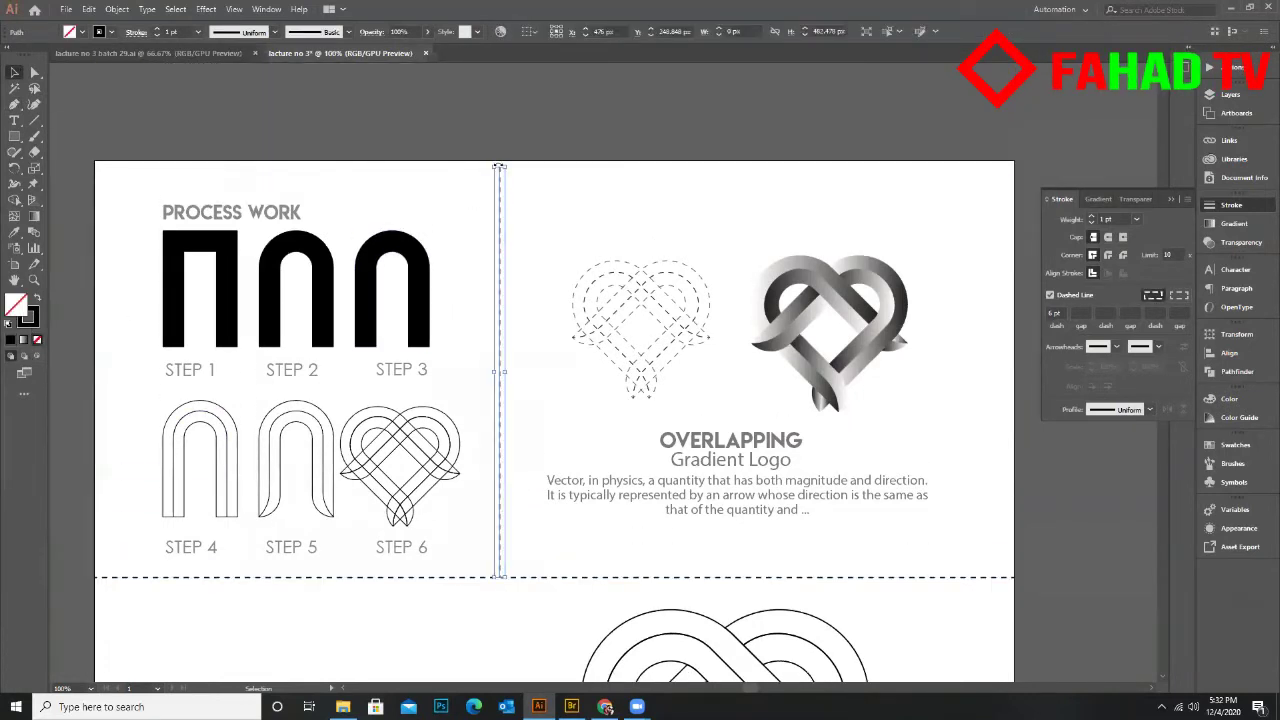
scroll(502, 162, up, 3)
scroll(502, 160, up, 3)
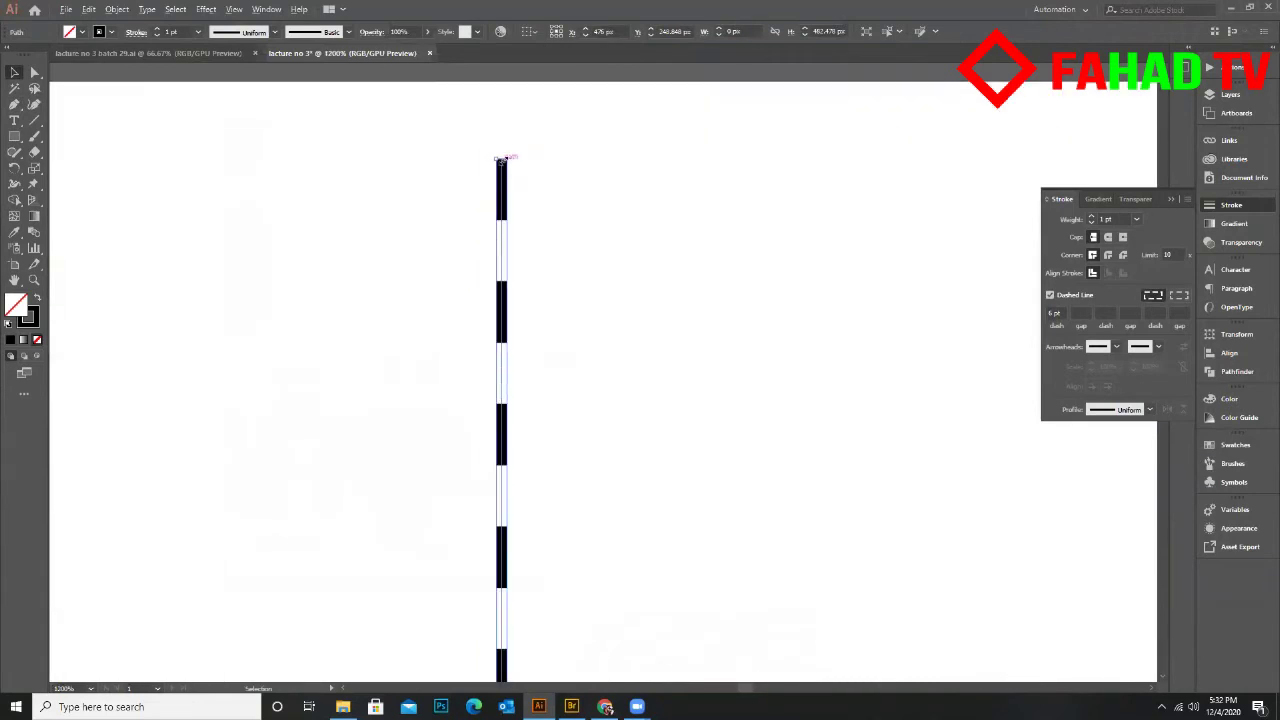
drag(501, 160, 507, 155)
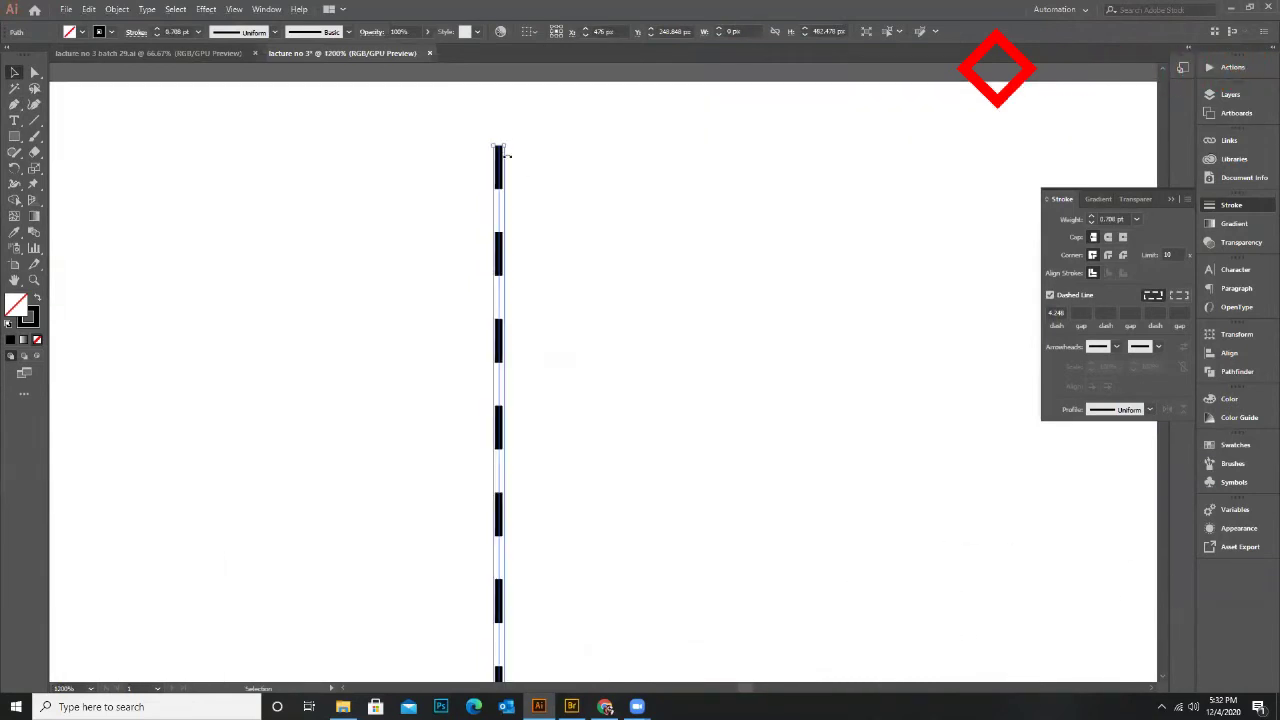
key(ctrl+z)
scroll(531, 190, down, 10)
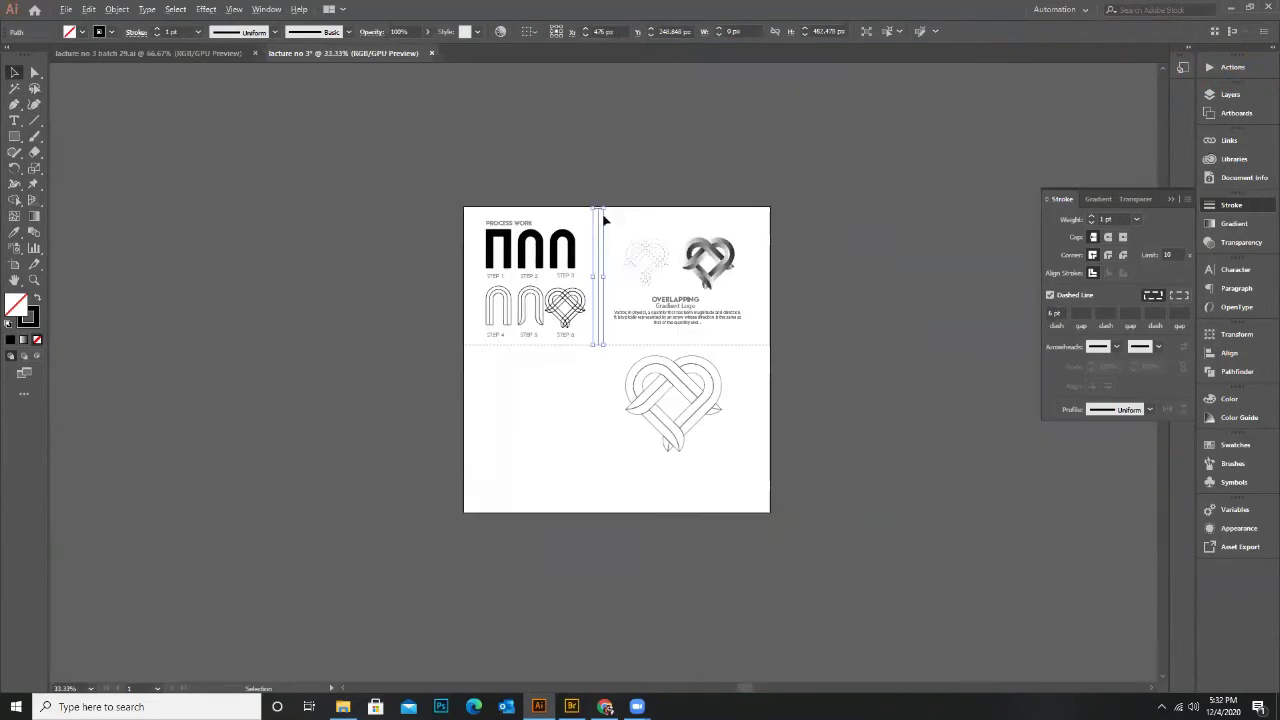
scroll(654, 237, up, 3)
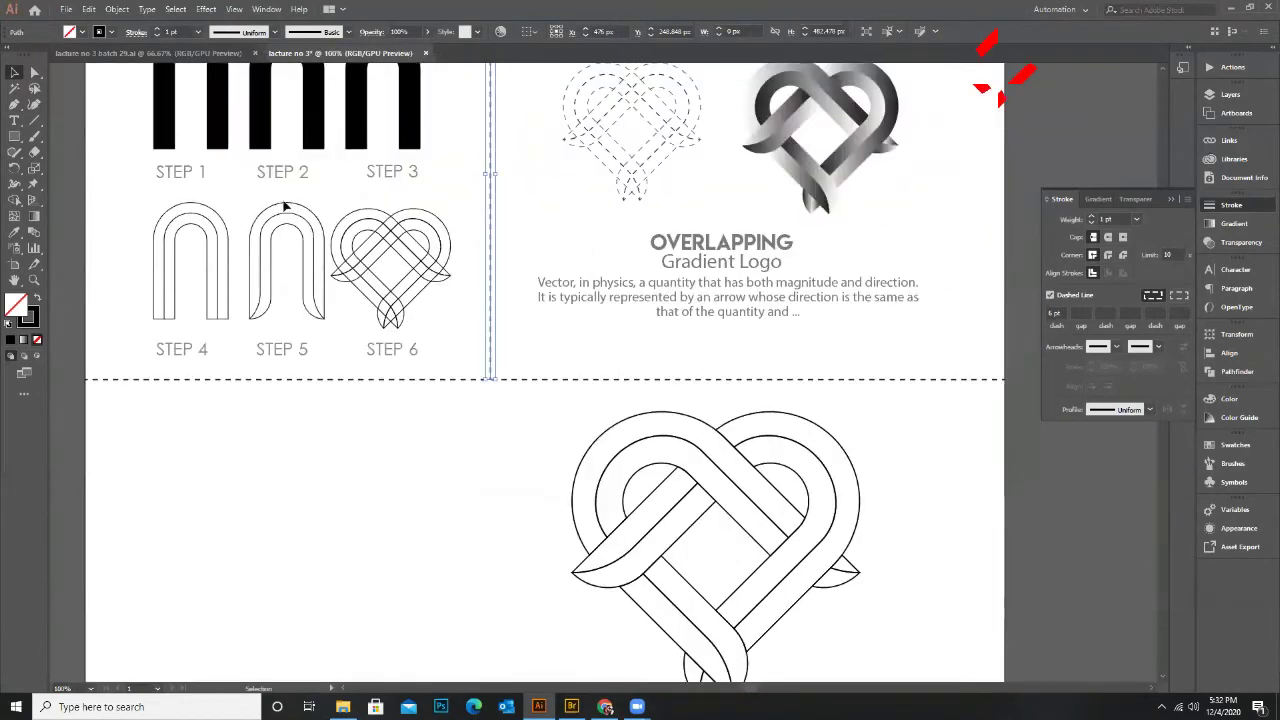
click(519, 222)
Move the large heart outline below Steps 4 to 6 under the horizontal divider and scale it to about 190 px wide
scroll(543, 314, down, 3)
scroll(562, 478, up, 1)
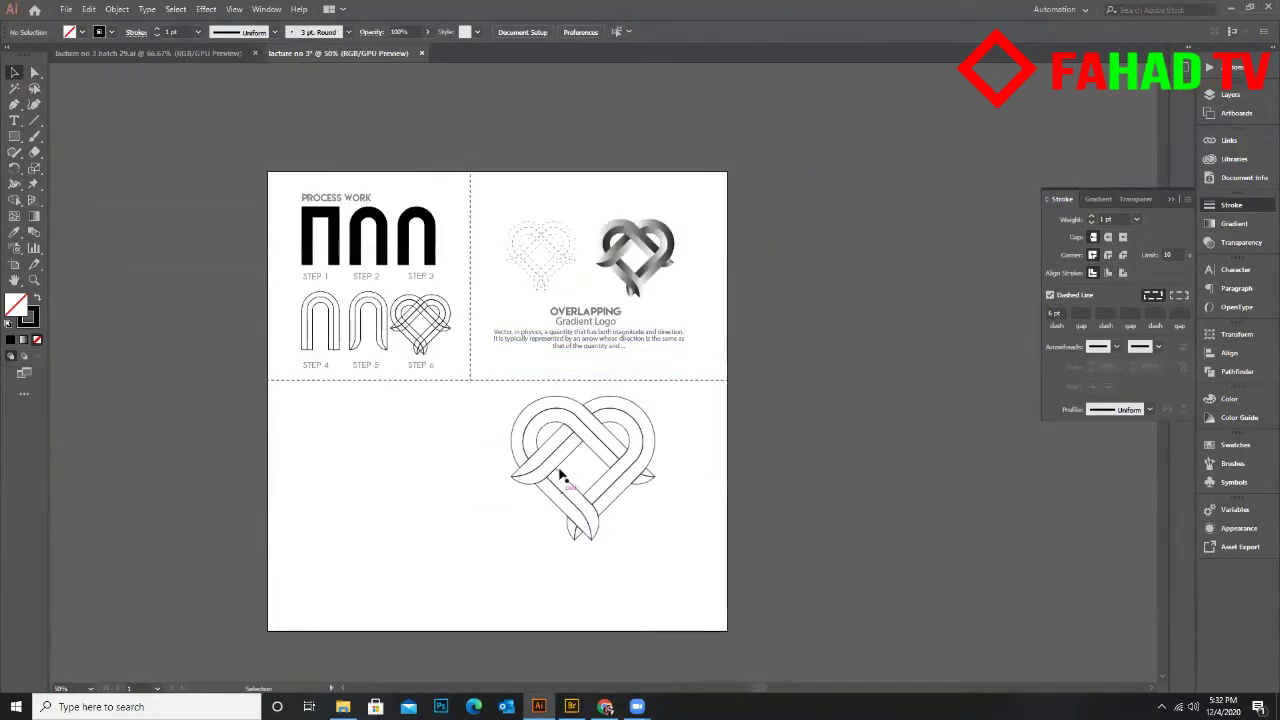
scroll(474, 369, down, 2)
drag(748, 477, 686, 460)
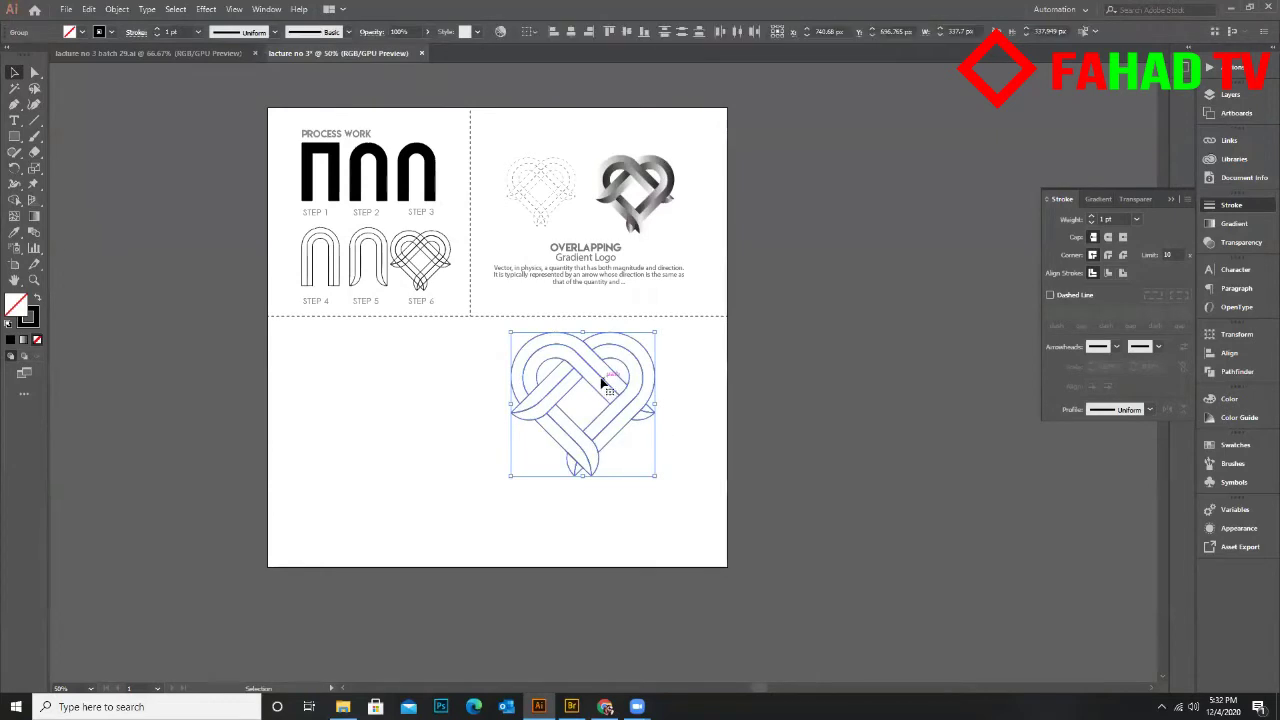
drag(603, 378, 396, 373)
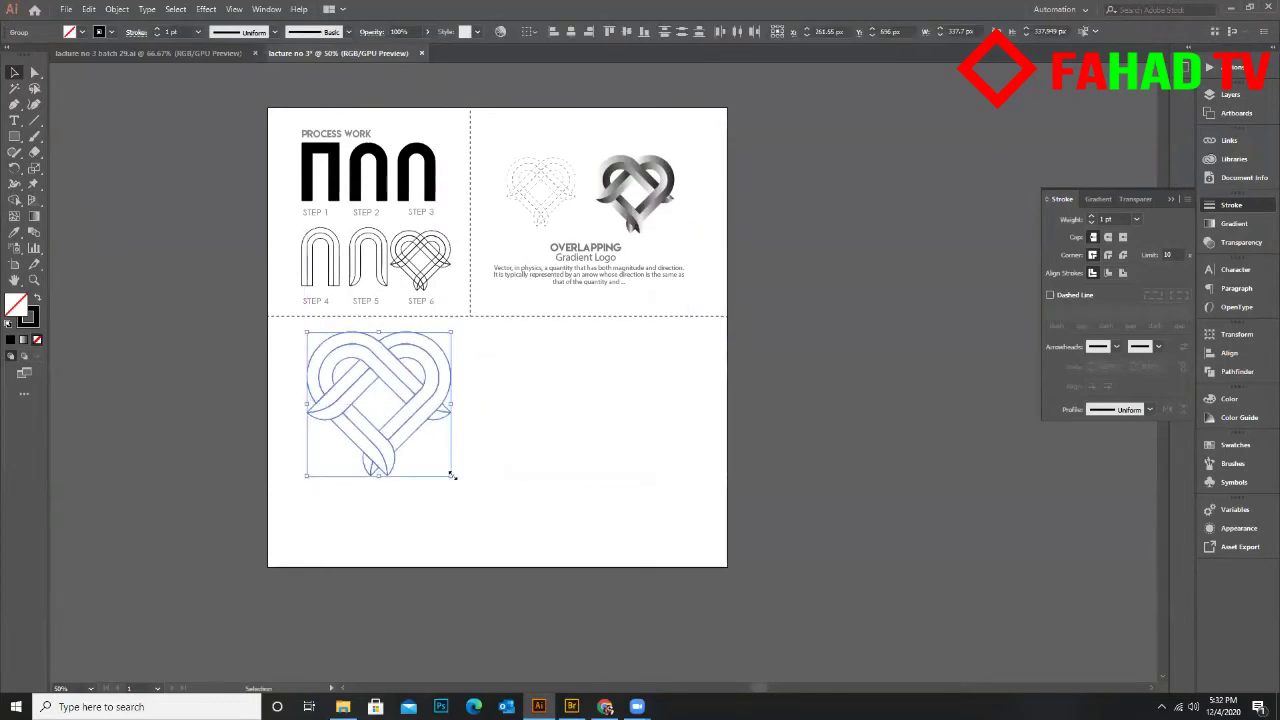
drag(449, 476, 421, 446)
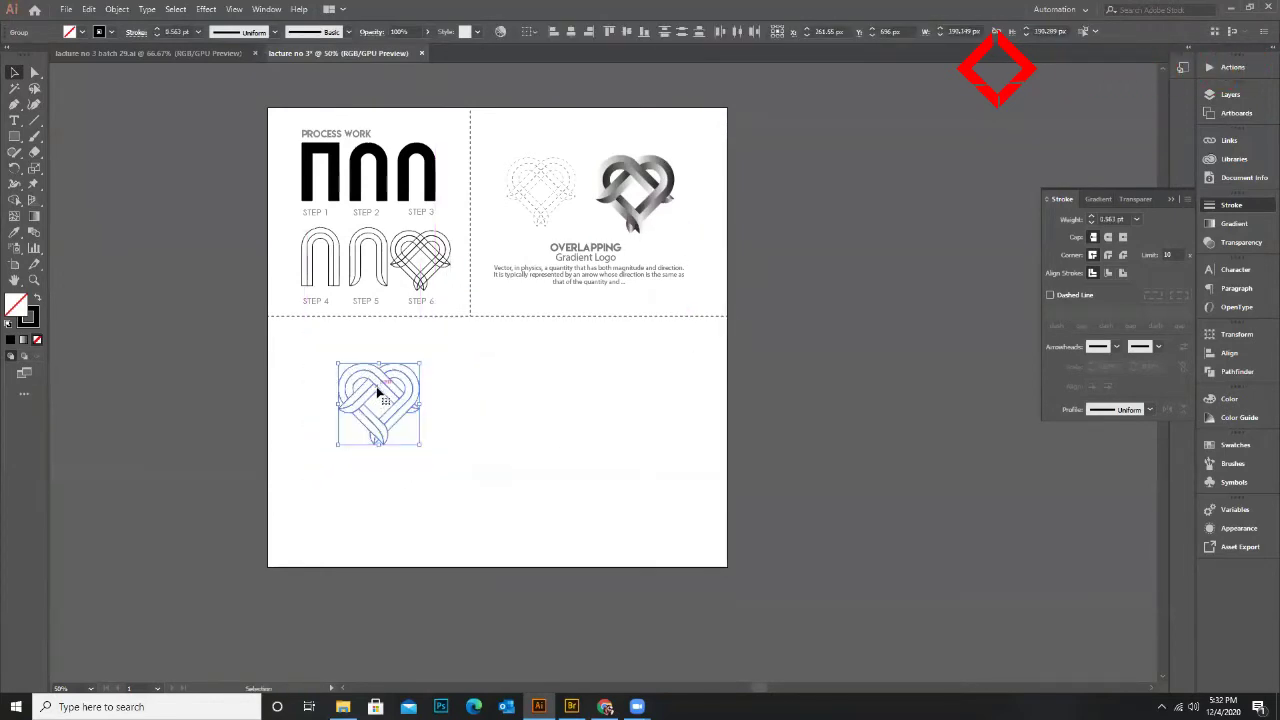
drag(384, 386, 369, 360)
click(443, 391)
scroll(504, 389, up, 2)
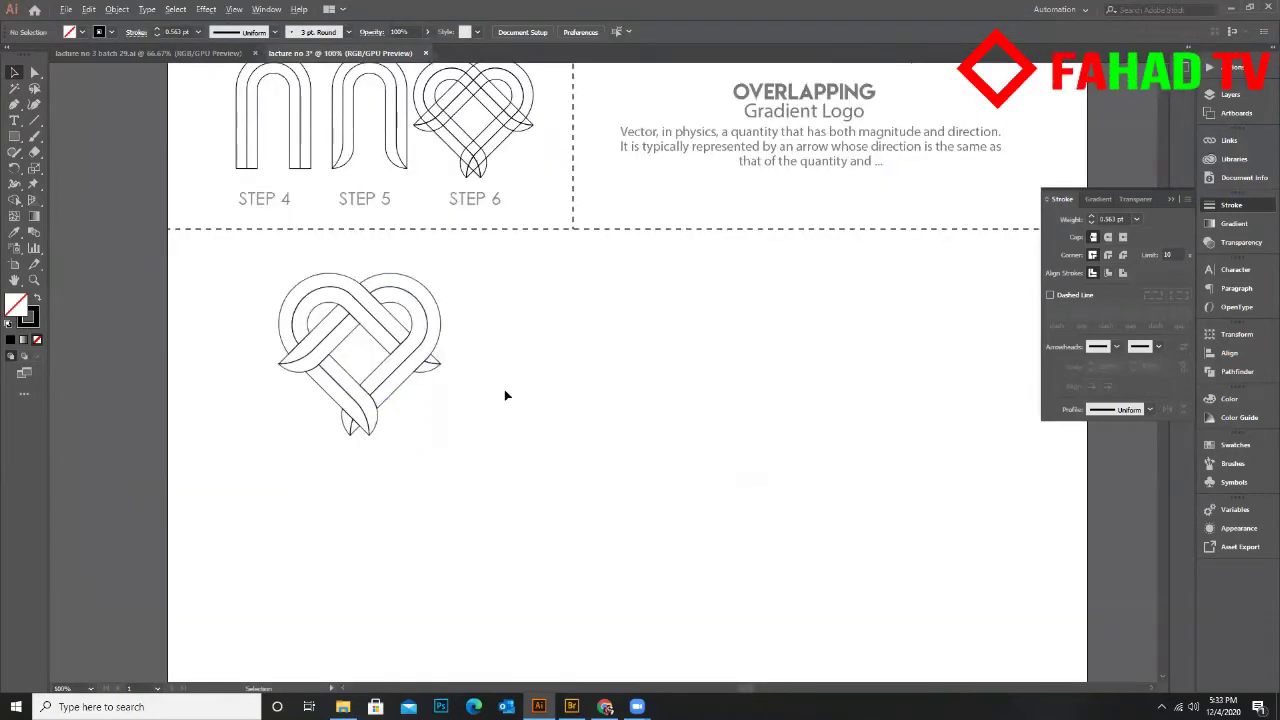
scroll(495, 369, down, 1)
scroll(528, 323, up, 1)
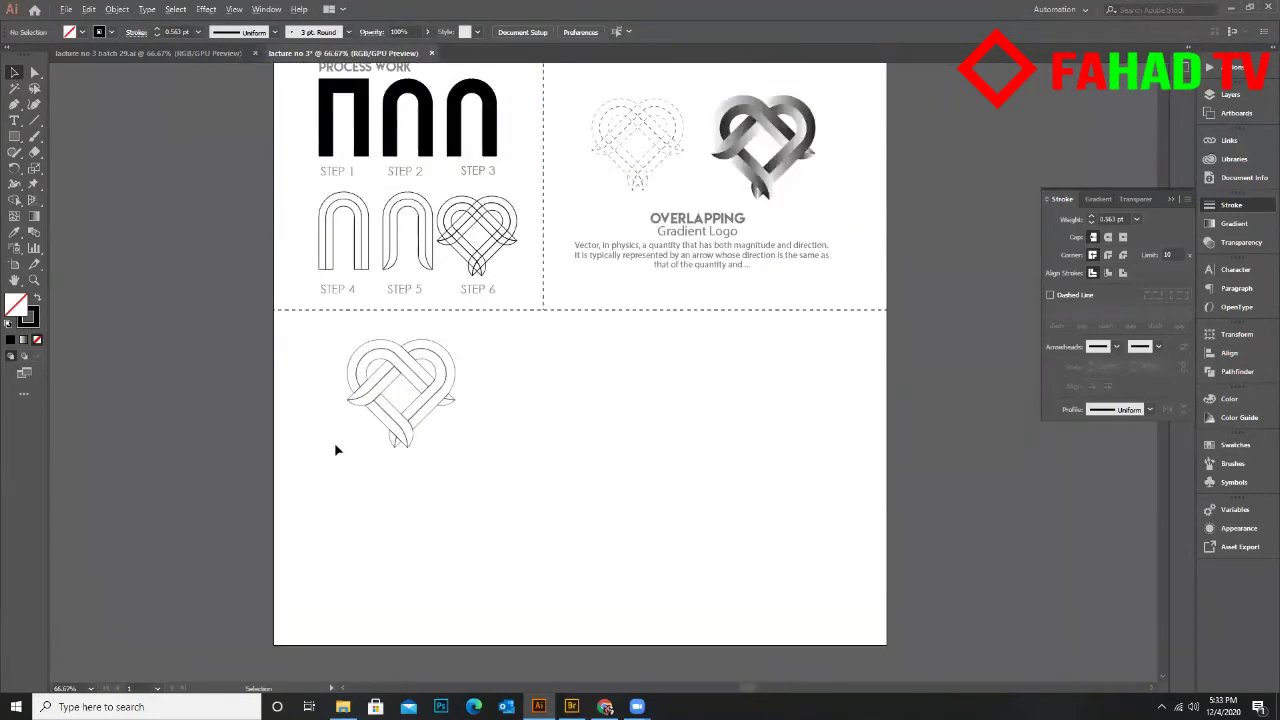
scroll(370, 430, up, 3)
scroll(403, 408, down, 2)
scroll(417, 323, up, 2)
scroll(412, 317, down, 1)
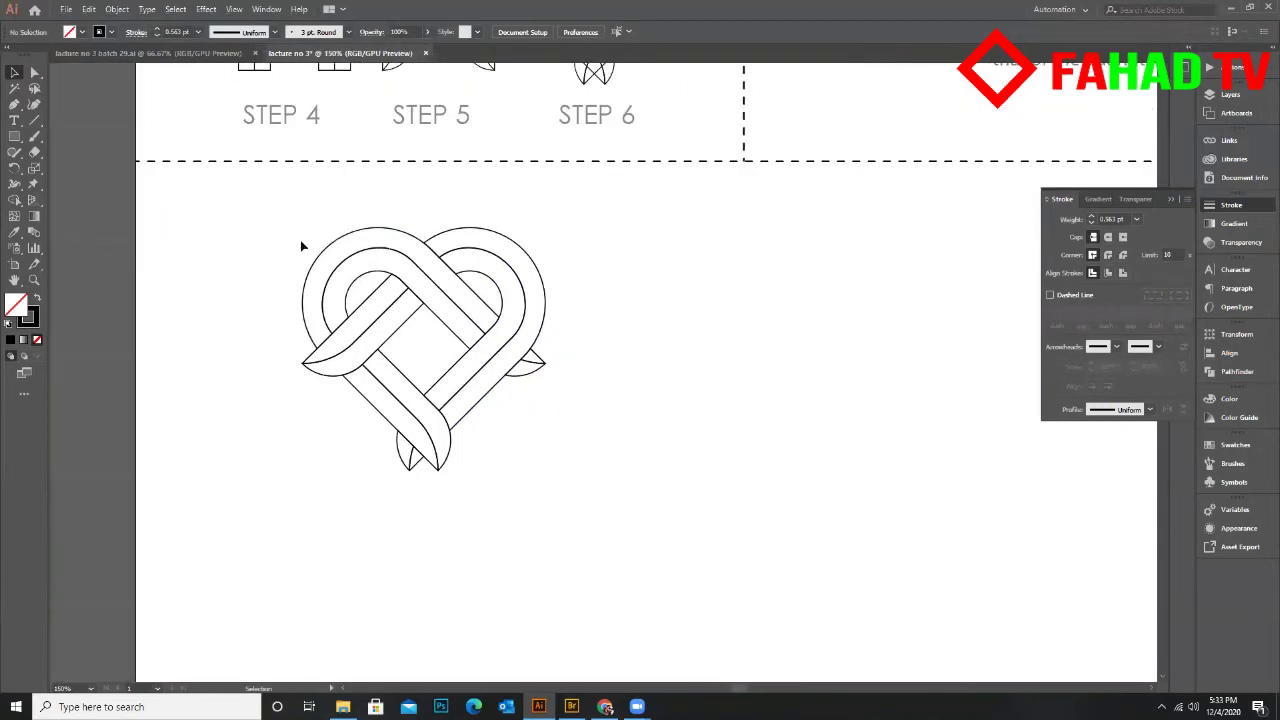
drag(289, 232, 609, 309)
click(600, 271)
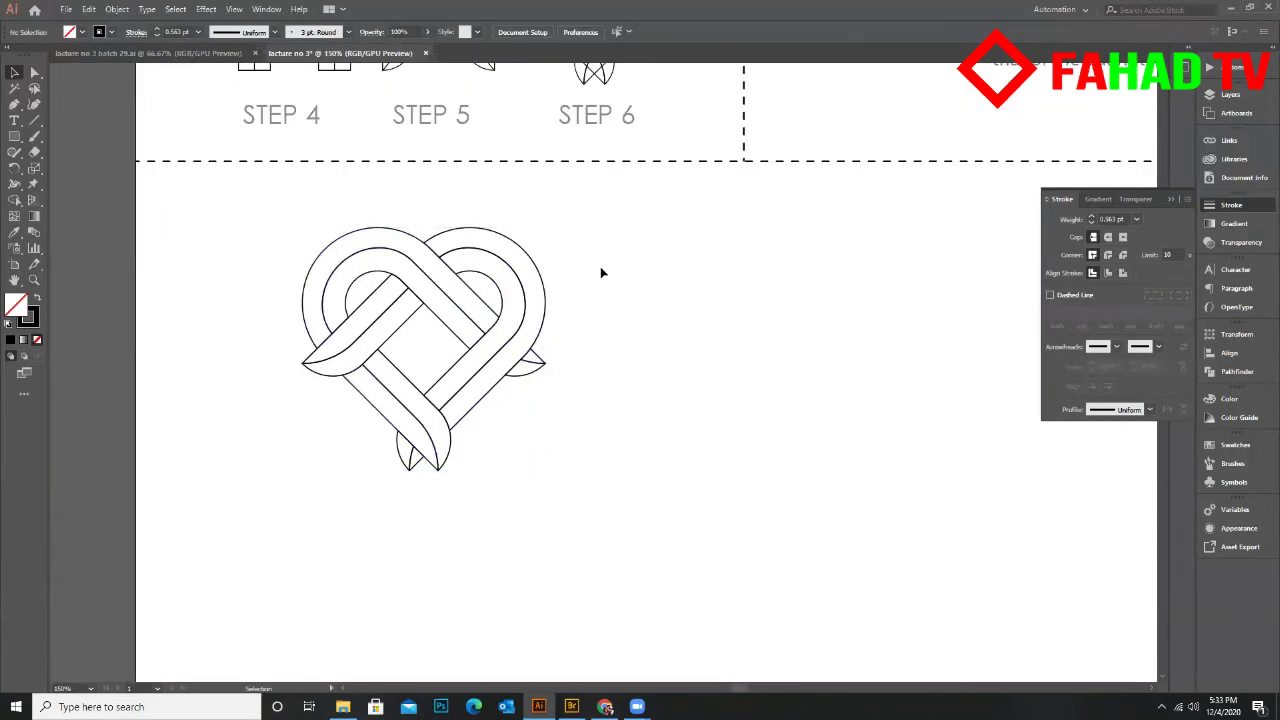
Switch to the desktop, open the REference folder and preview the image 50-incredible-3d-logo-design-examples-for-inspiration-cover
click(1232, 9)
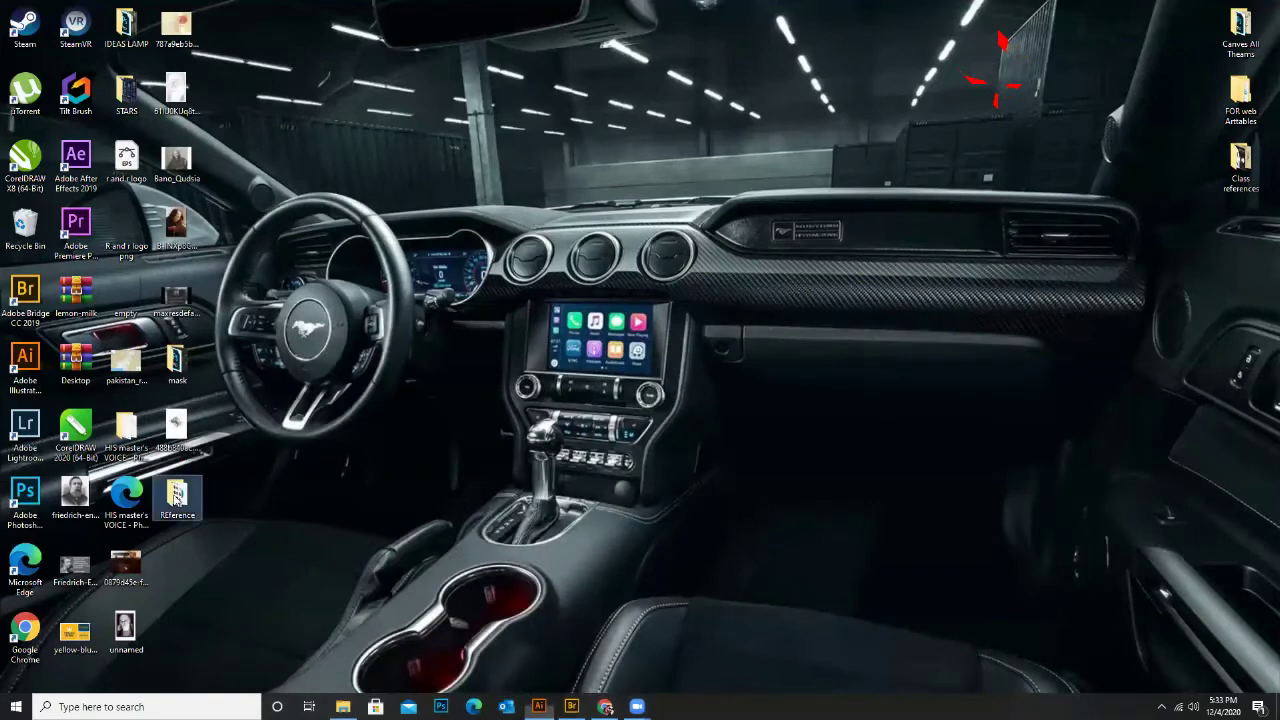
click(176, 500)
key(Return)
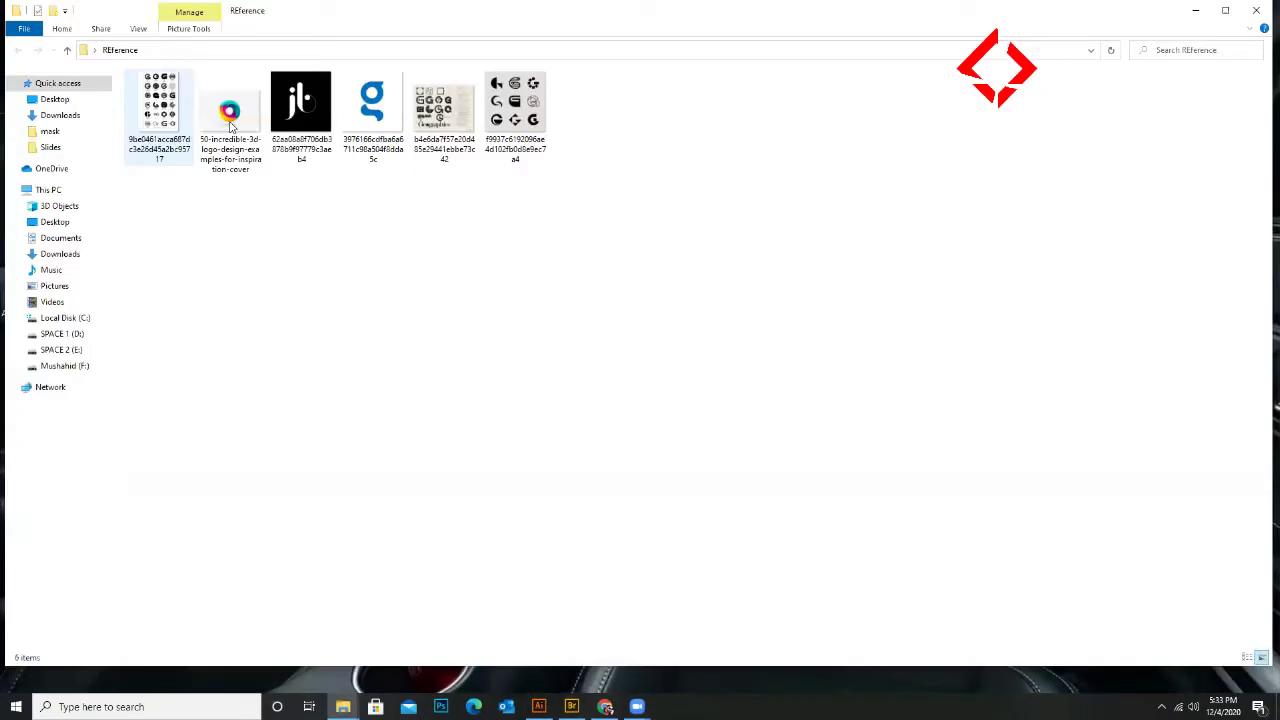
double_click(229, 122)
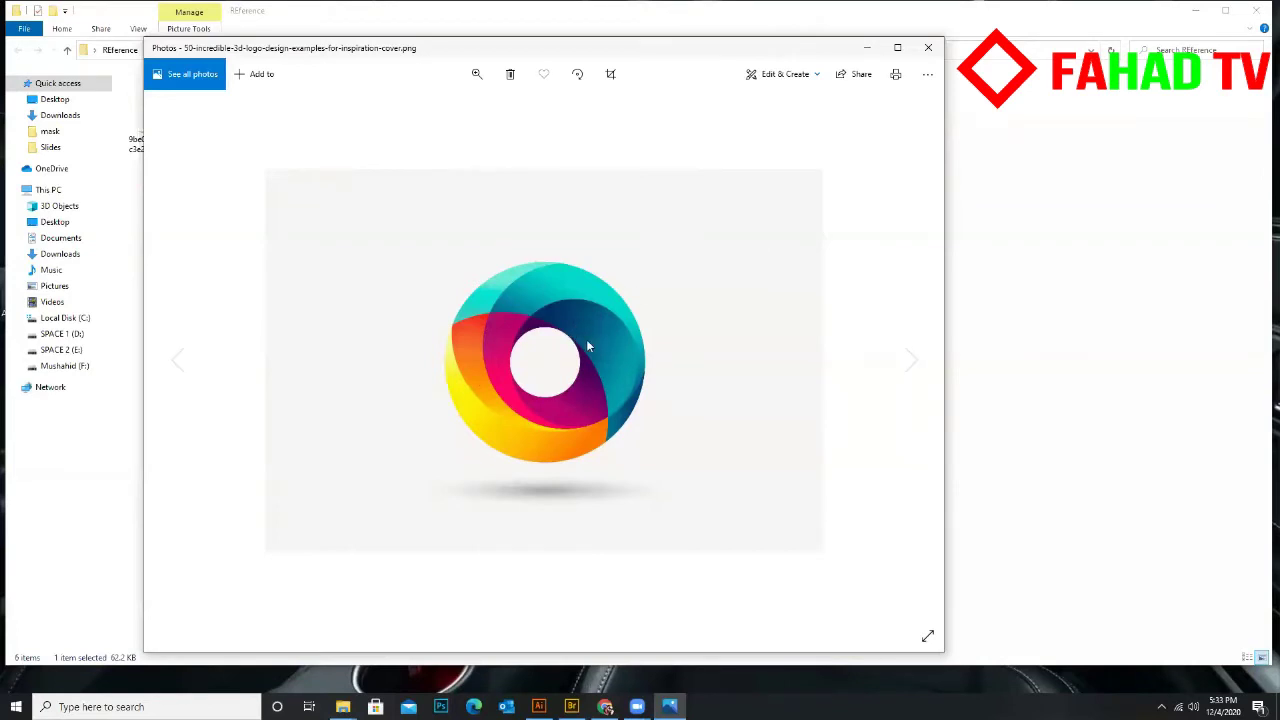
click(928, 47)
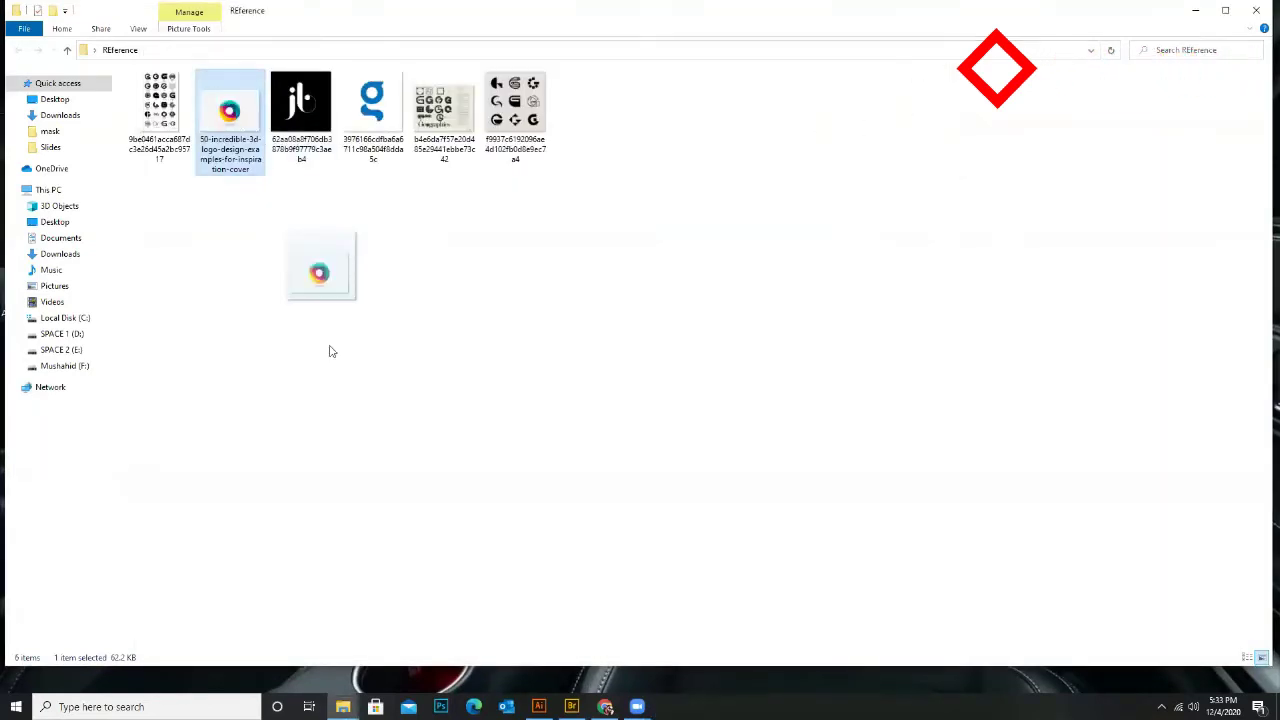
Place the colourful ring logo image into the Illustrator document and move it off the artboard, beside the heart outline
drag(332, 351, 800, 449)
key(ctrl+minus)
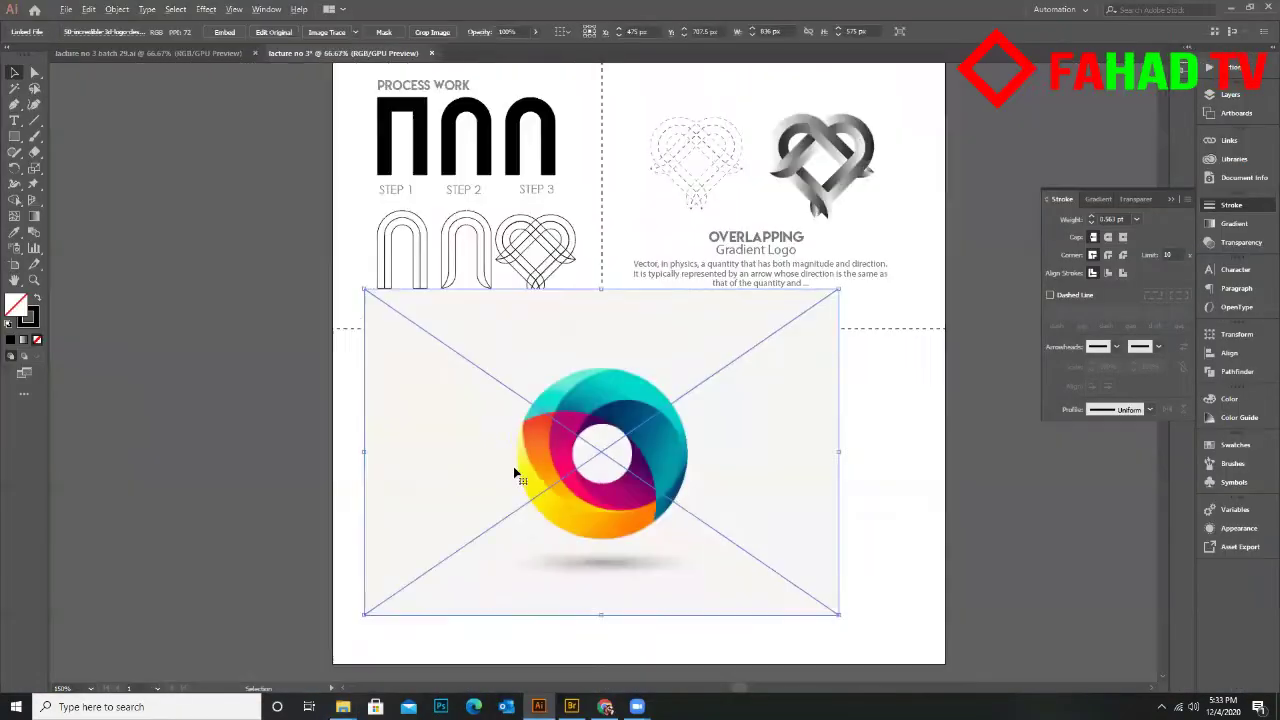
drag(515, 472, 221, 429)
Fill the heart's outer ribbon group with the default white-to-black linear gradient
key(ctrl+plus)
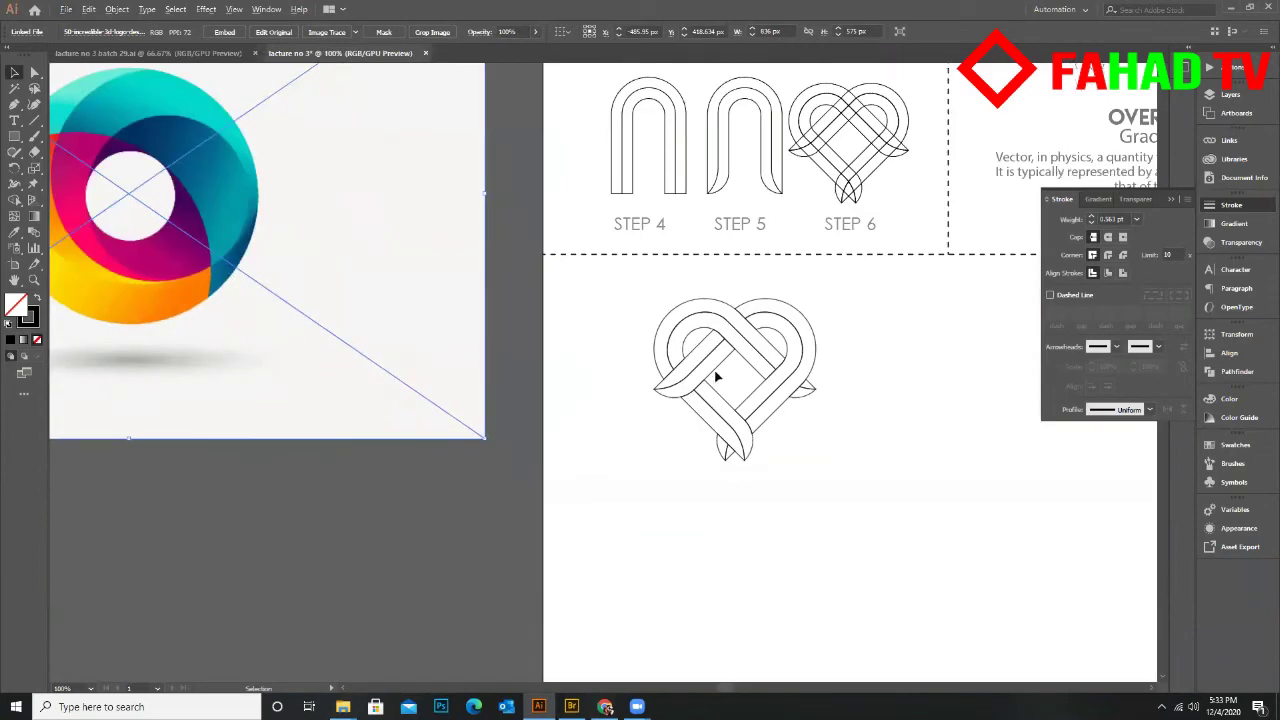
click(687, 318)
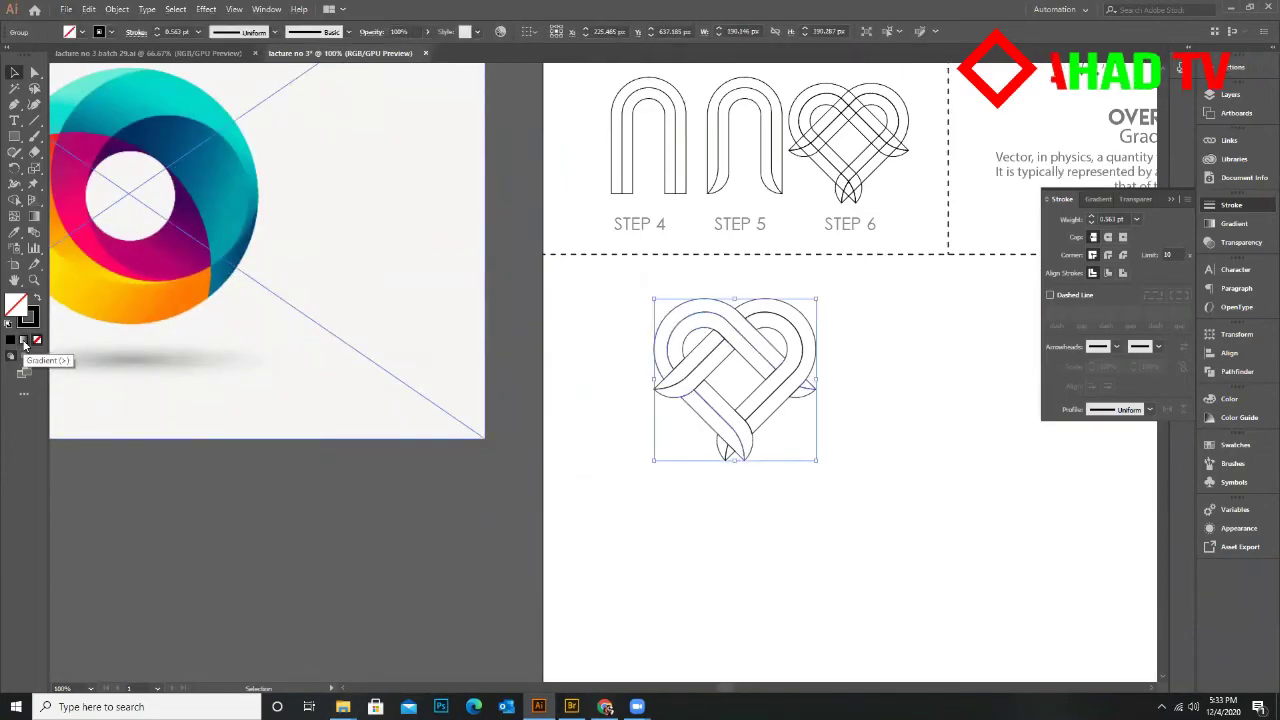
click(25, 341)
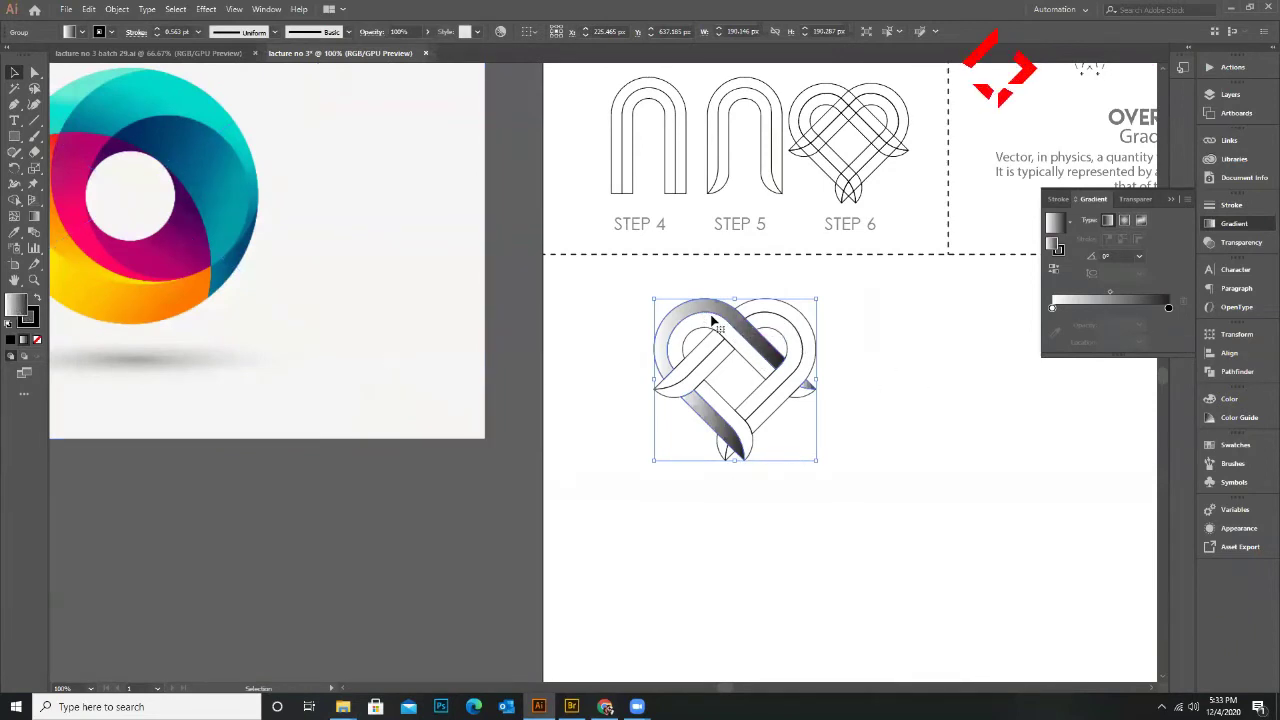
Colour the gradient's white start stop with dark blue sampled from the reference ring logo
click(1052, 307)
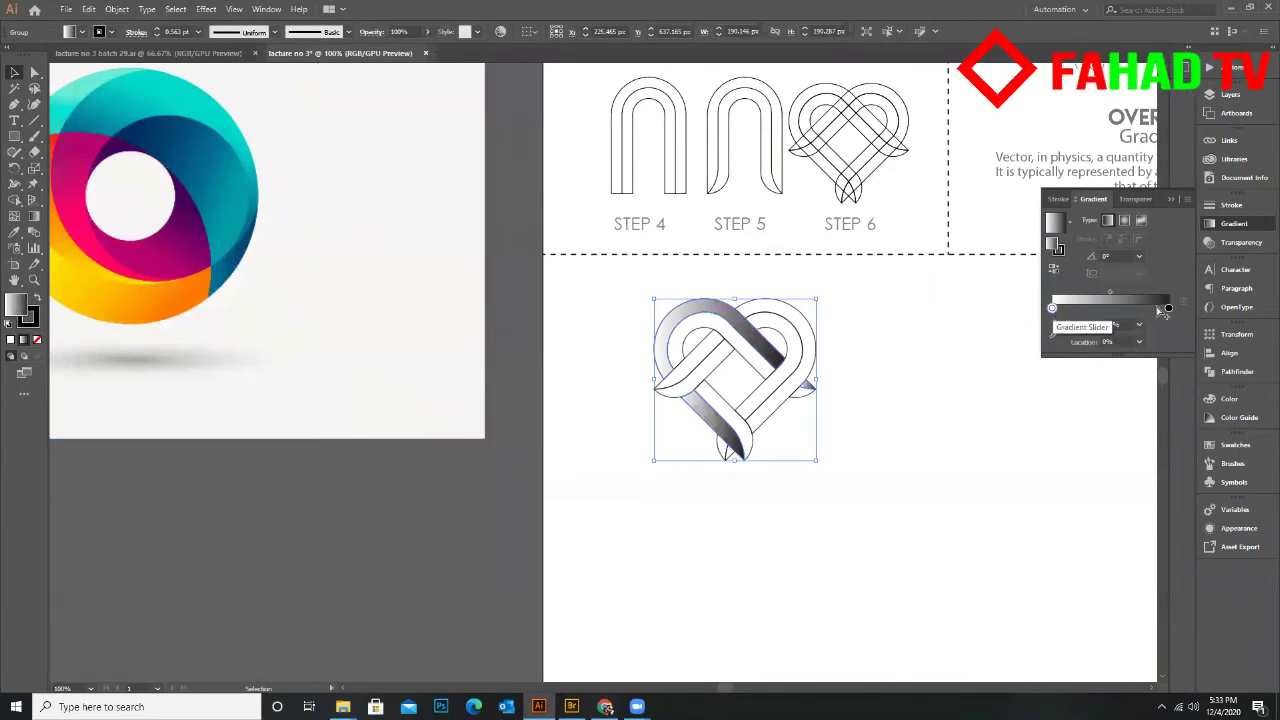
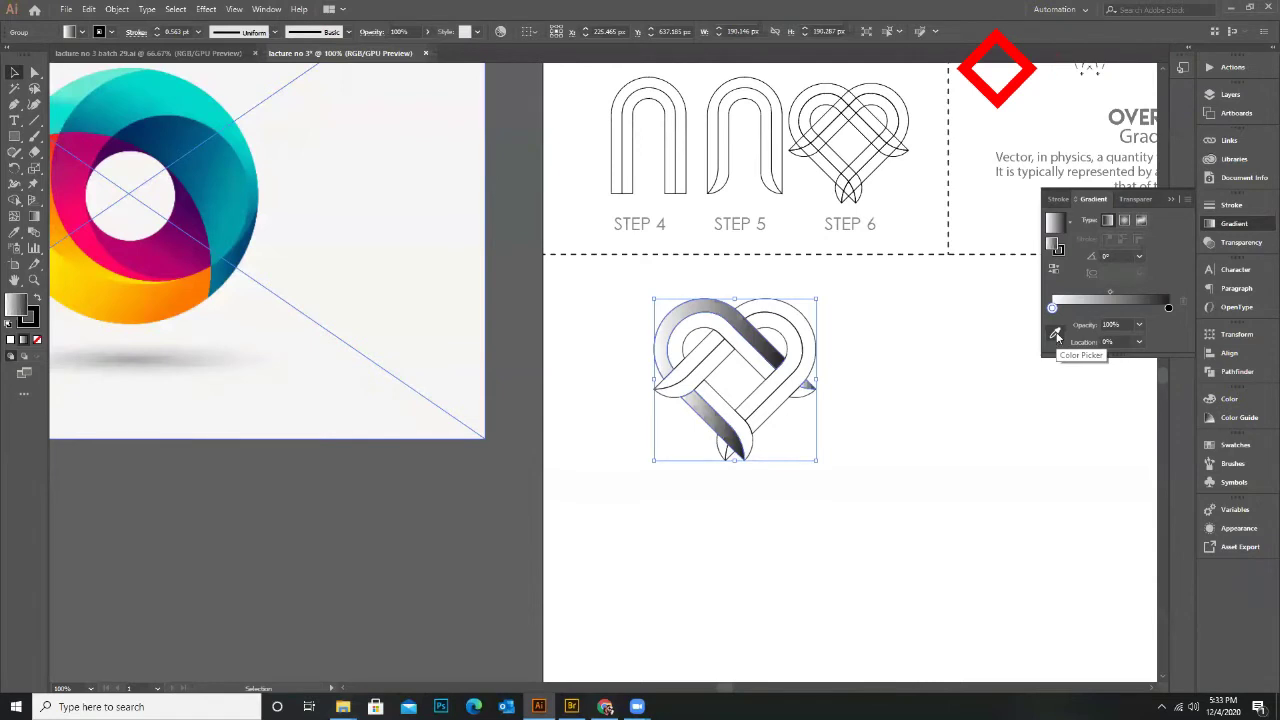
click(1056, 333)
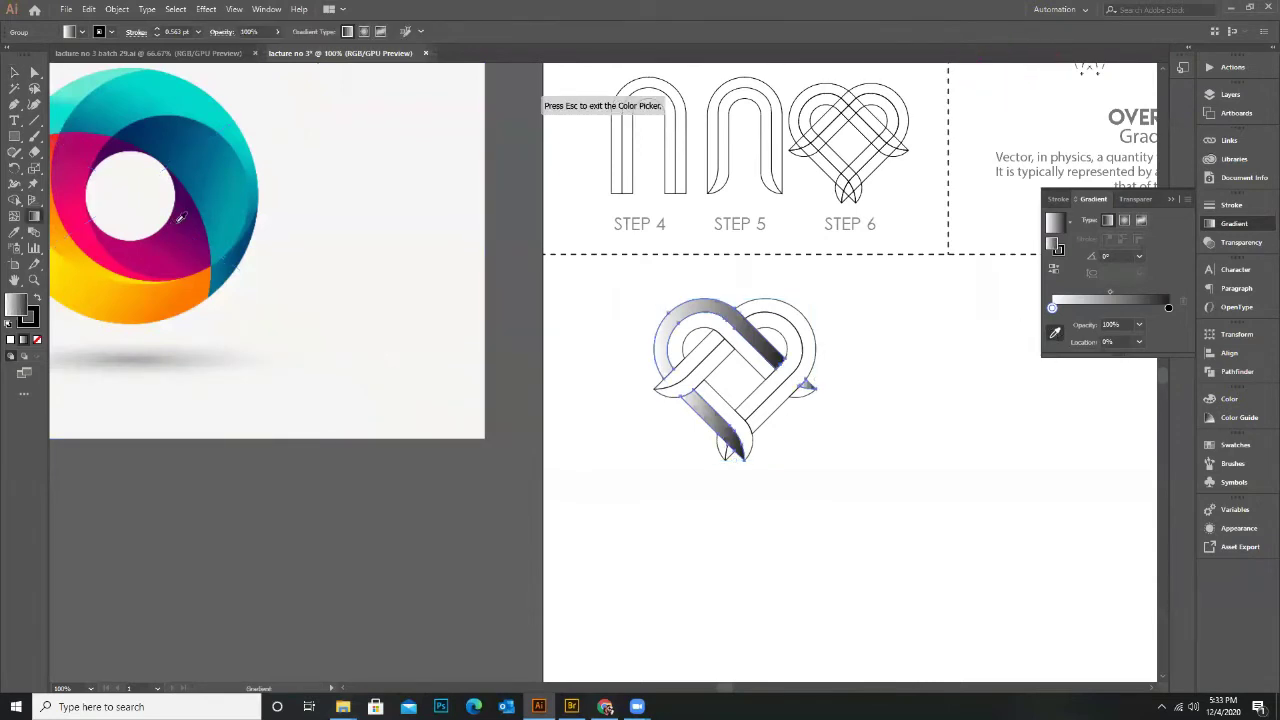
click(133, 131)
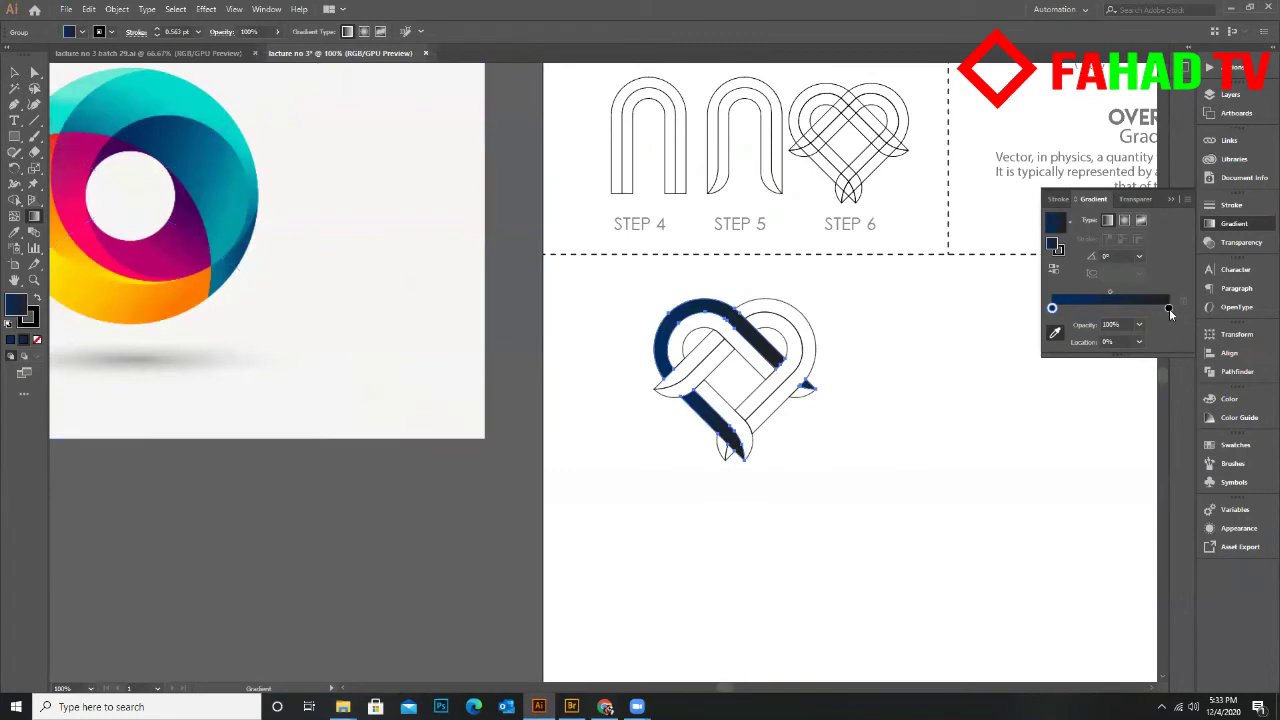
Colour the gradient's black end stop with teal sampled from the reference ring logo
click(1169, 308)
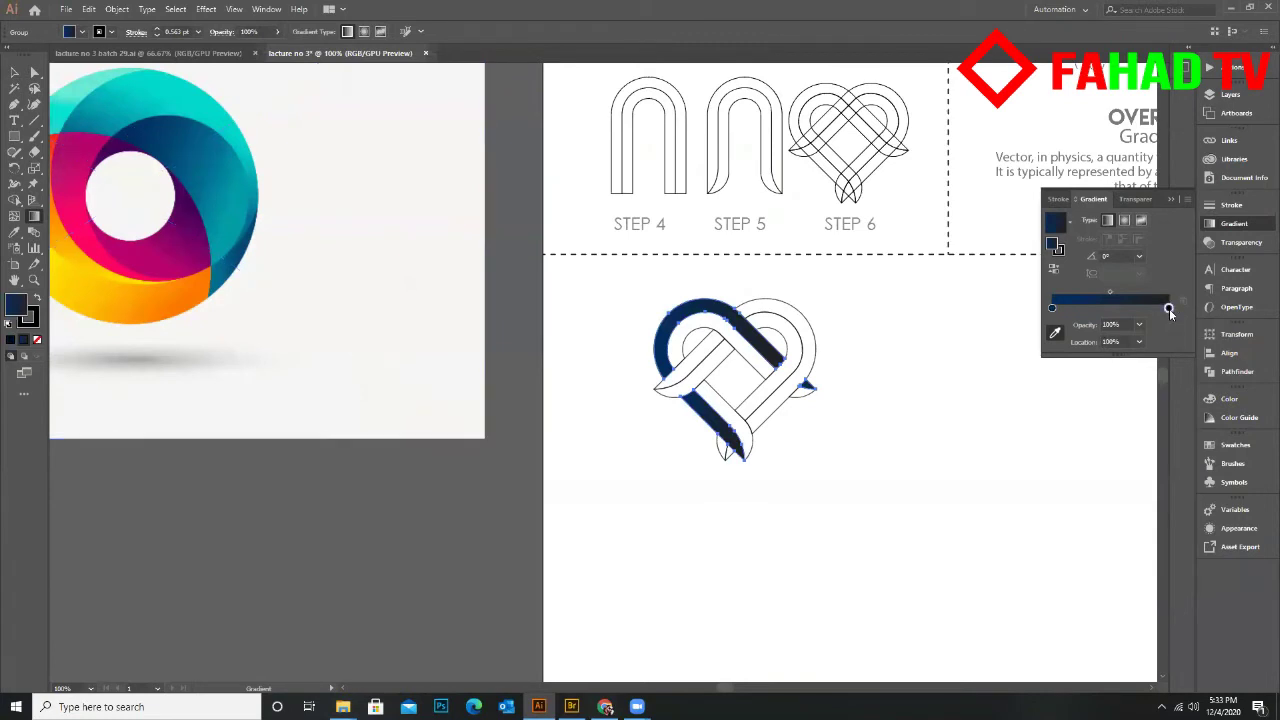
click(1055, 336)
click(231, 236)
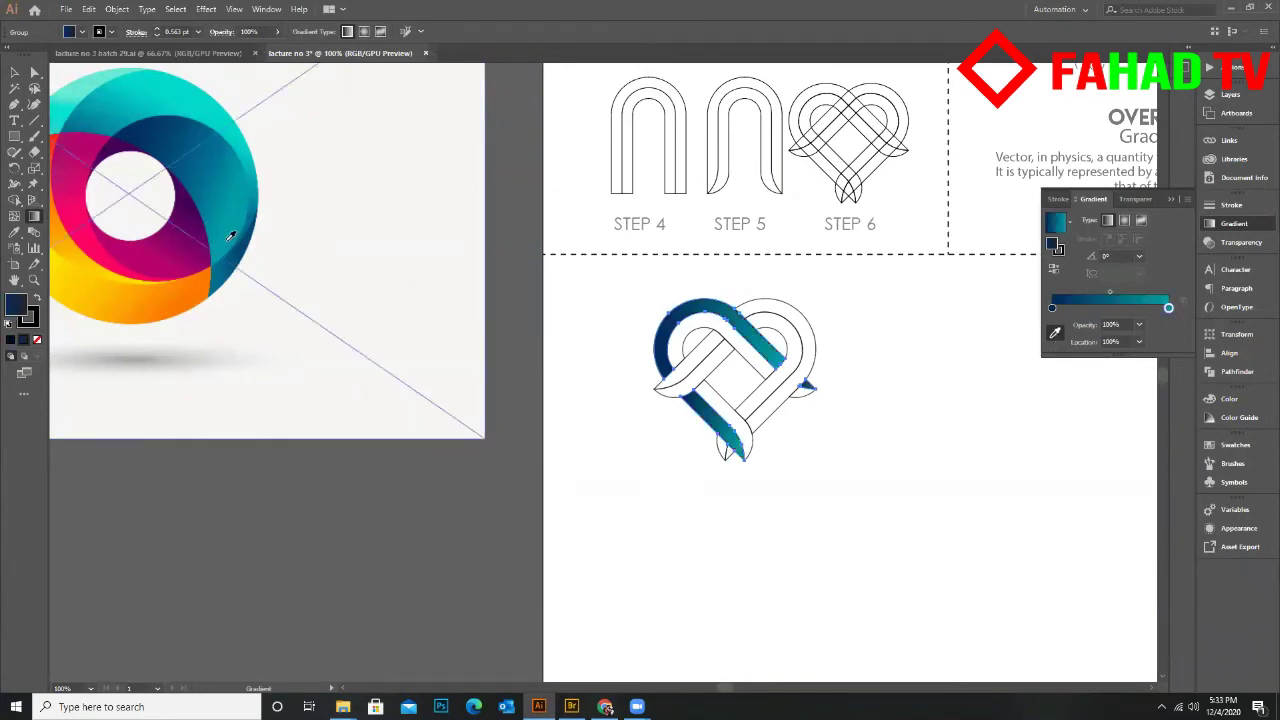
click(14, 73)
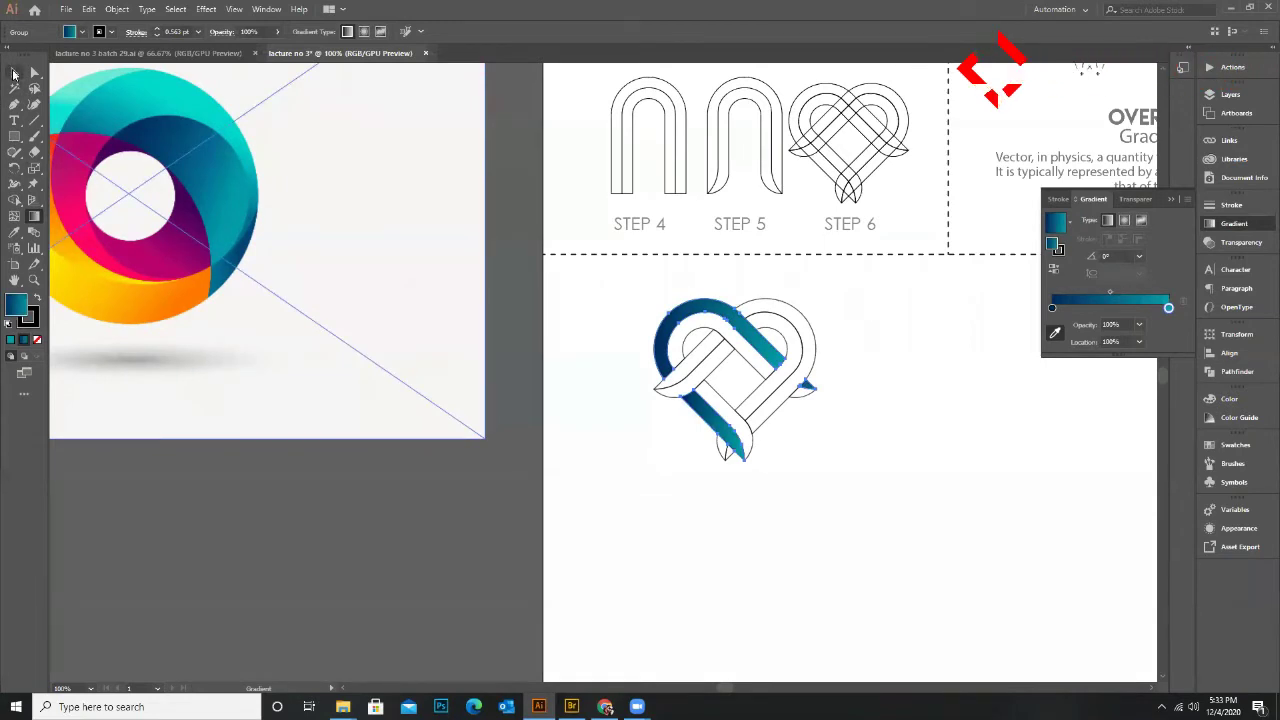
click(391, 431)
Copy the blue-to-teal gradient onto the inner band of the same heart ribbon and reverse its direction
scroll(773, 407, up, 1)
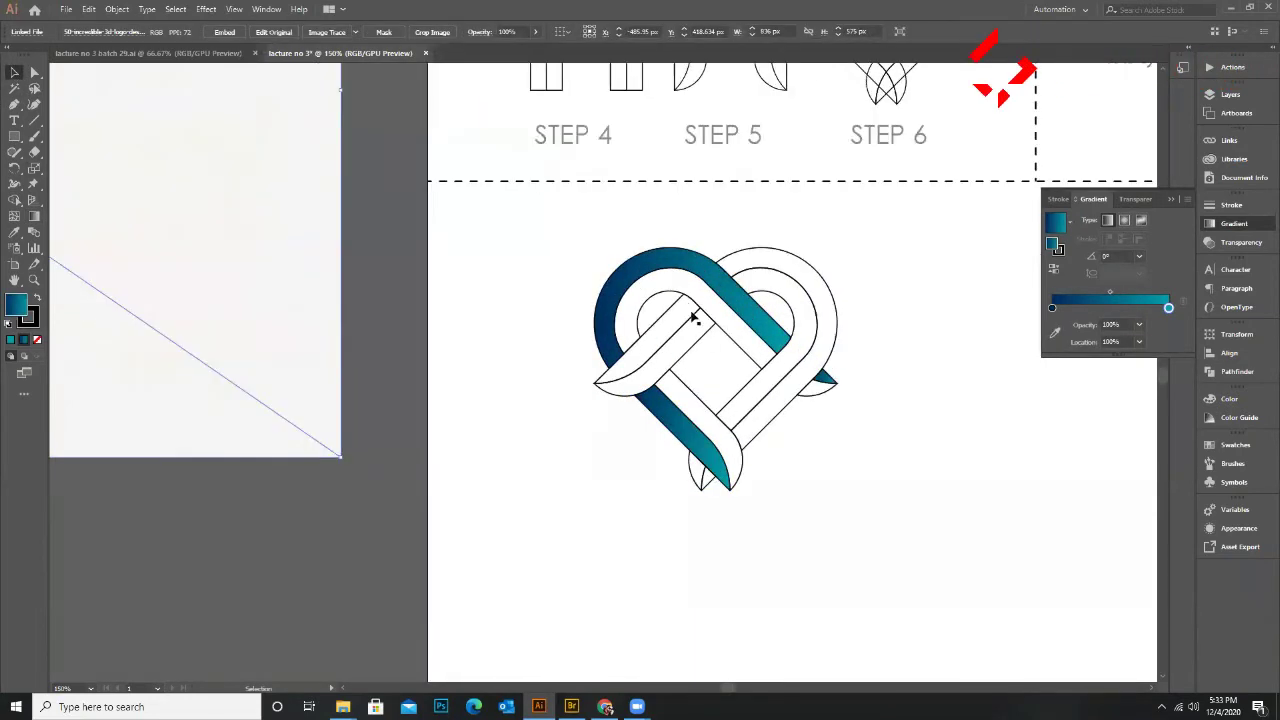
click(683, 273)
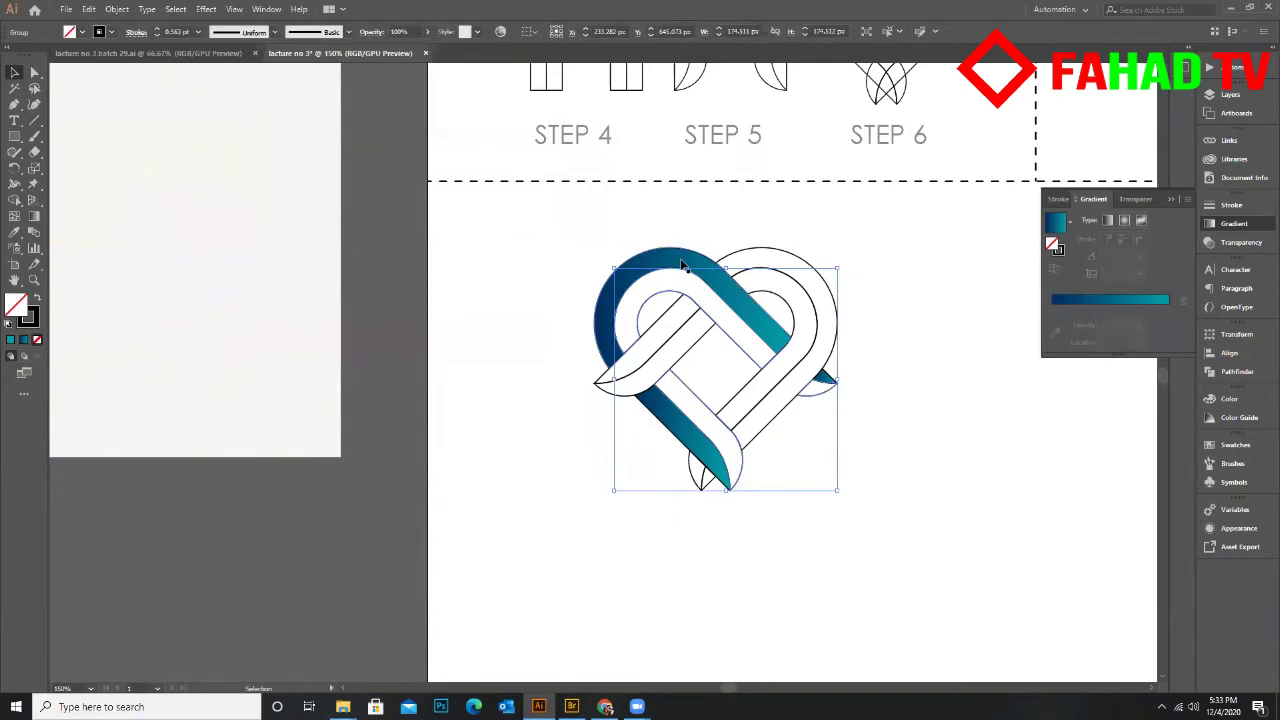
key(i)
click(676, 253)
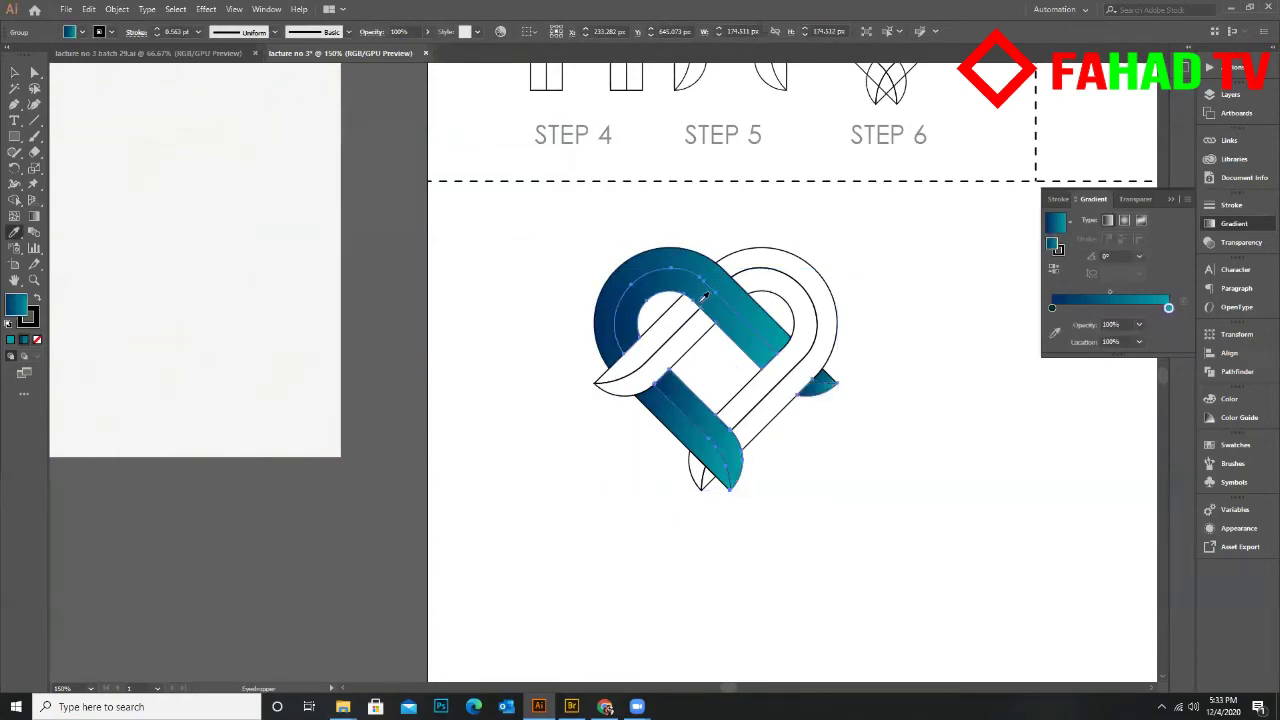
click(14, 73)
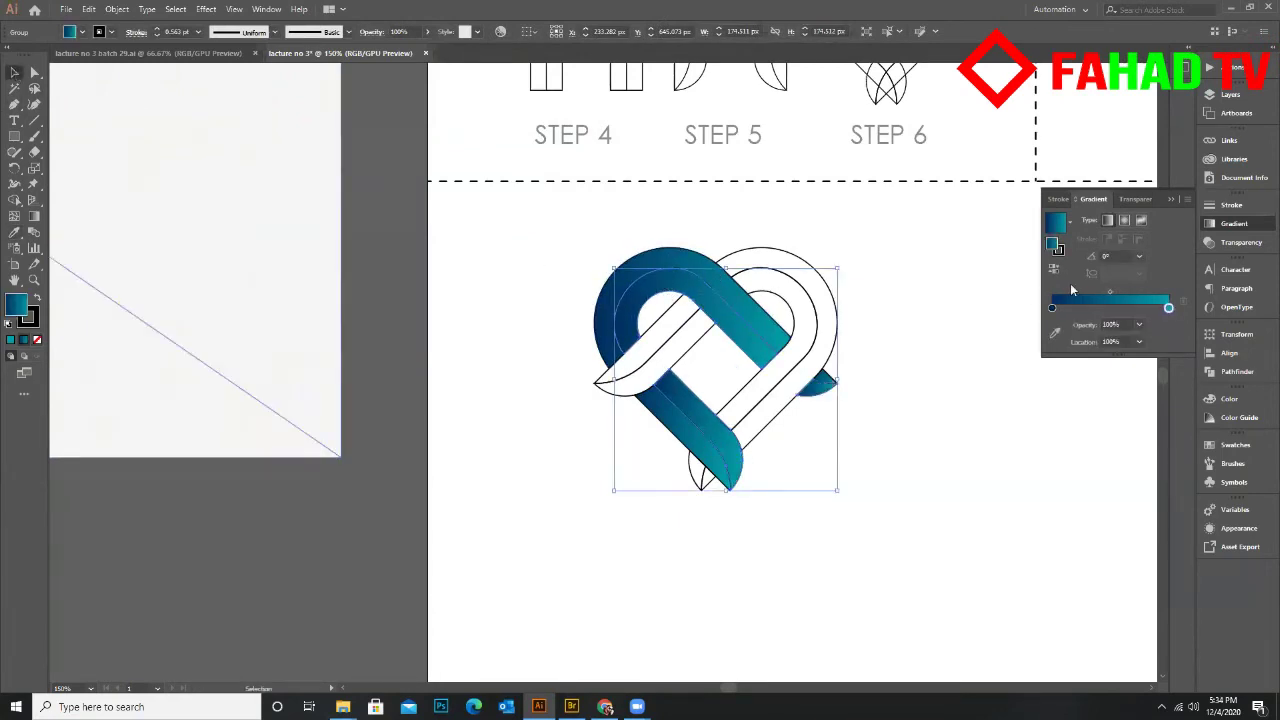
click(1054, 271)
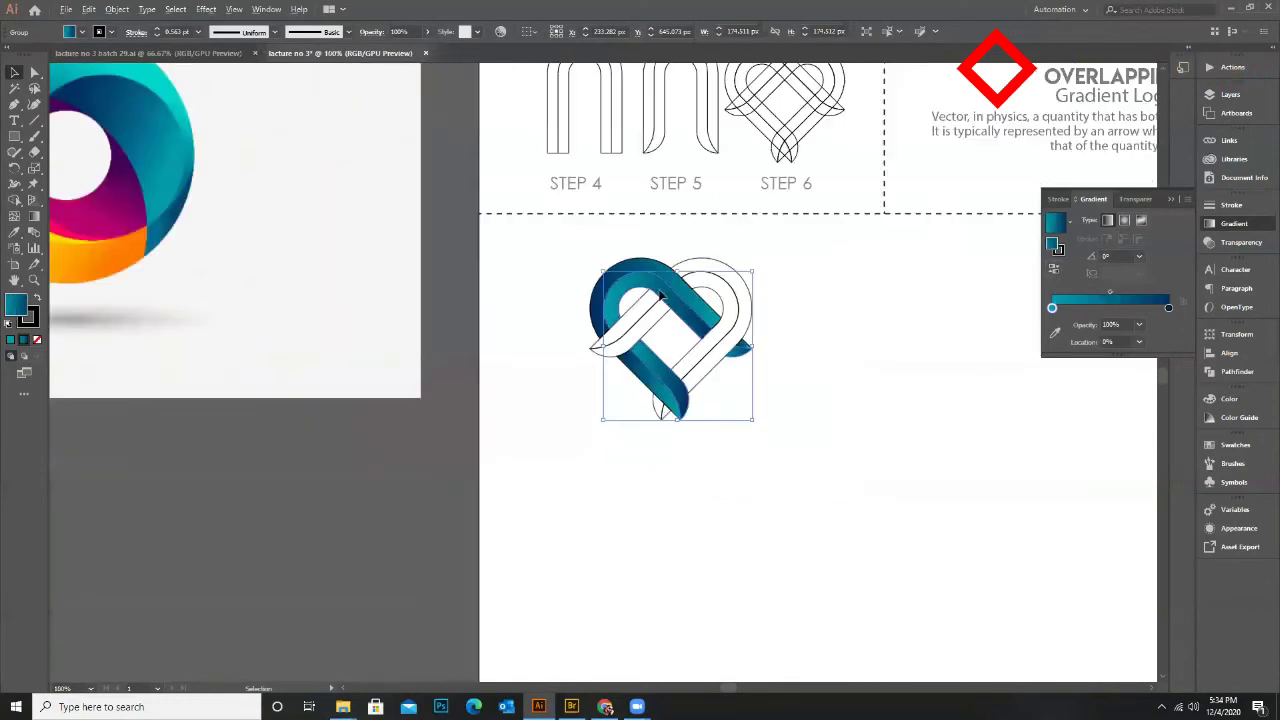
Copy the reversed gradient onto the other ribbon's inner band and the original blue-to-teal gradient onto its outer band
scroll(742, 346, up, 1)
click(703, 277)
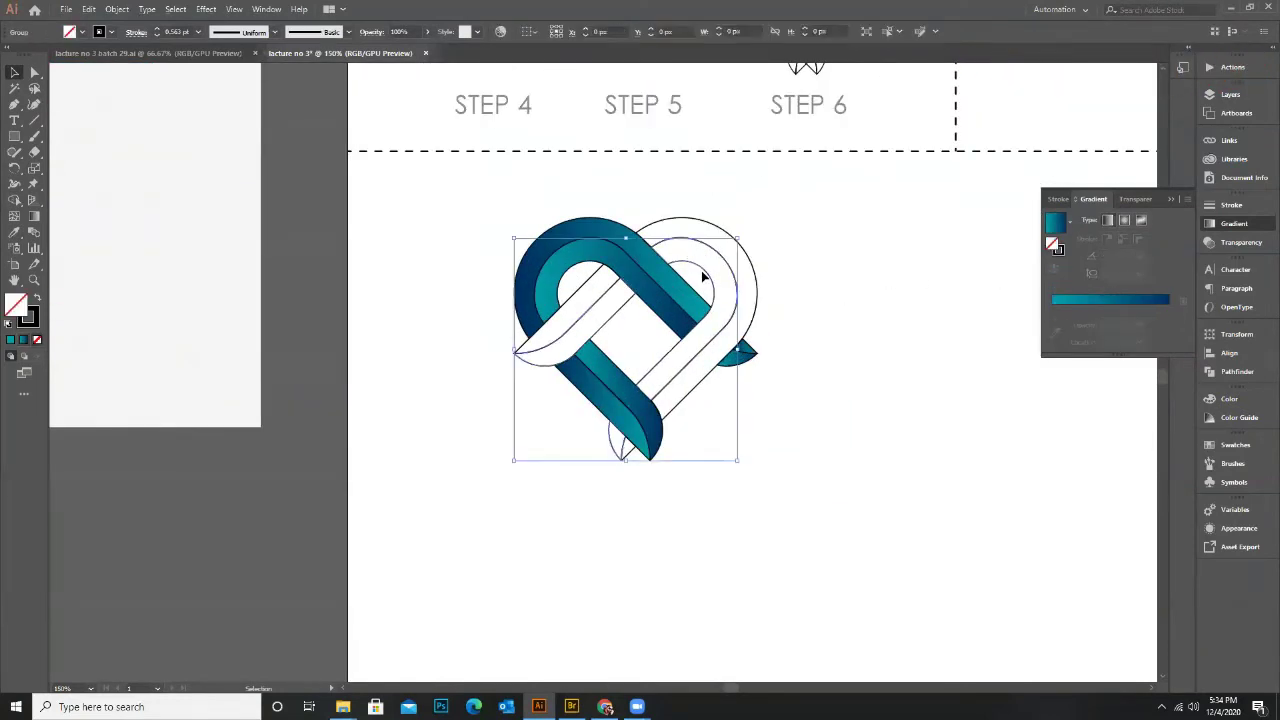
key(period)
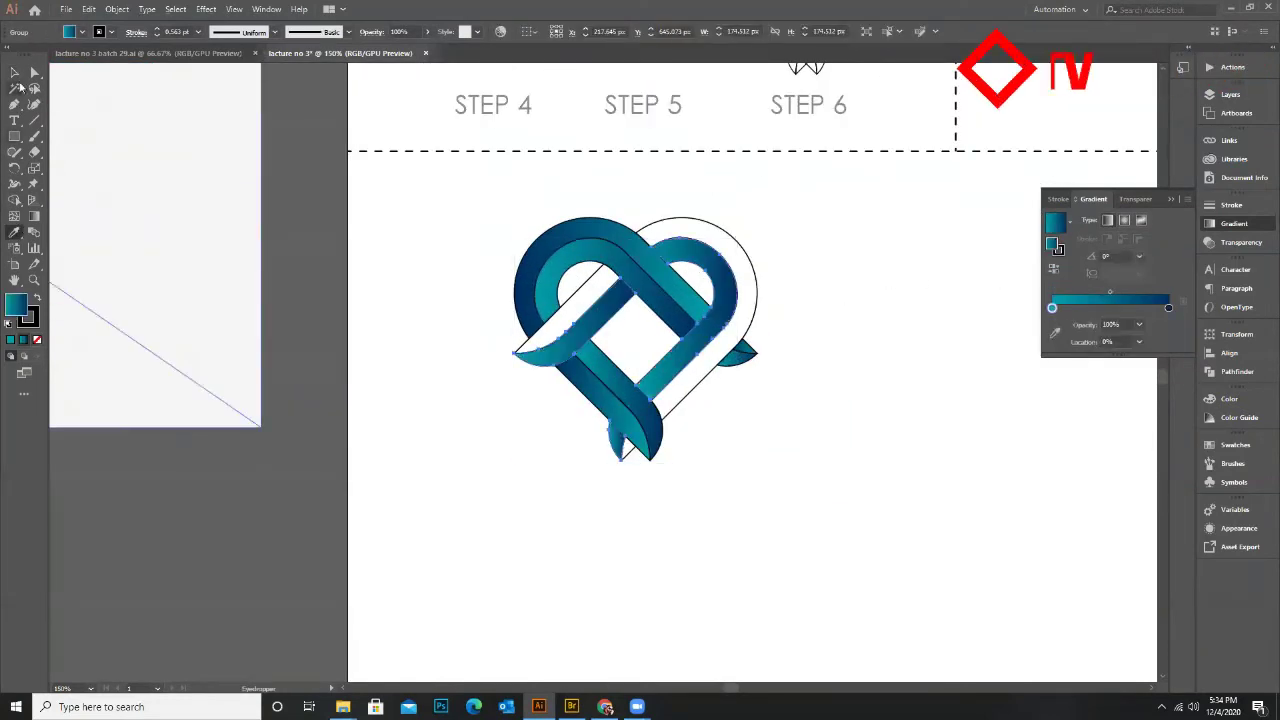
click(704, 231)
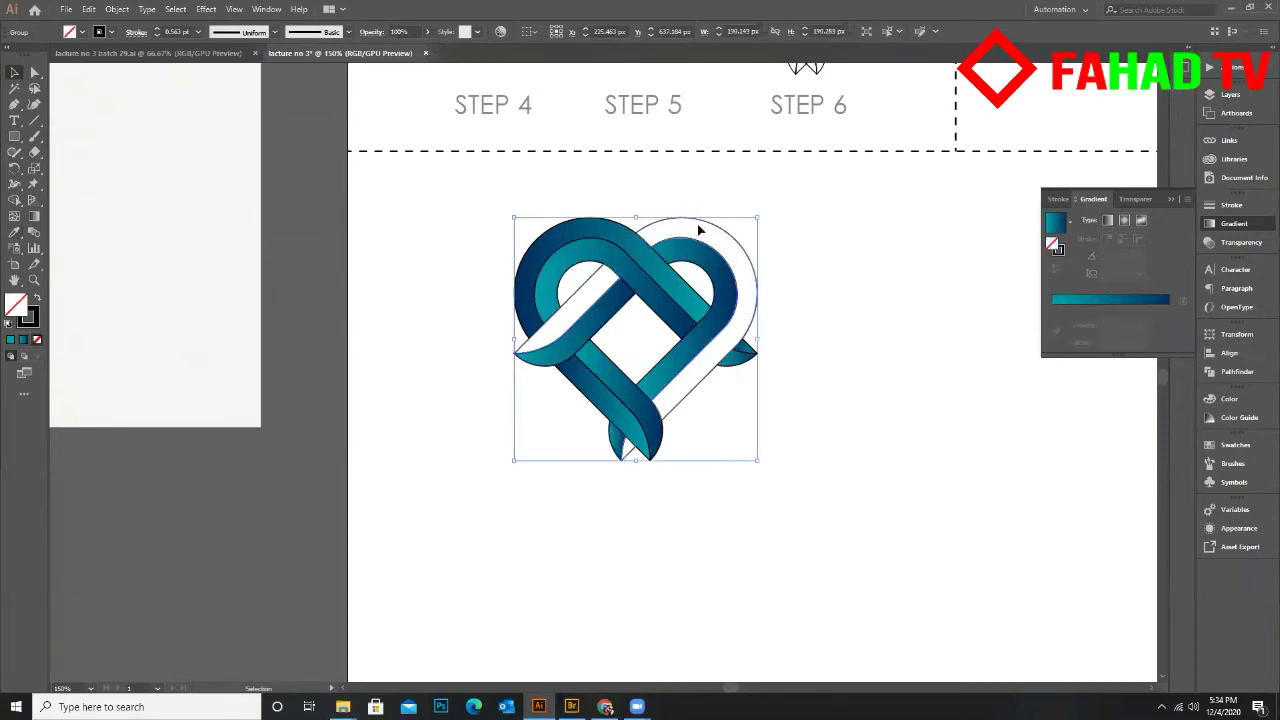
key(i)
click(590, 245)
click(14, 72)
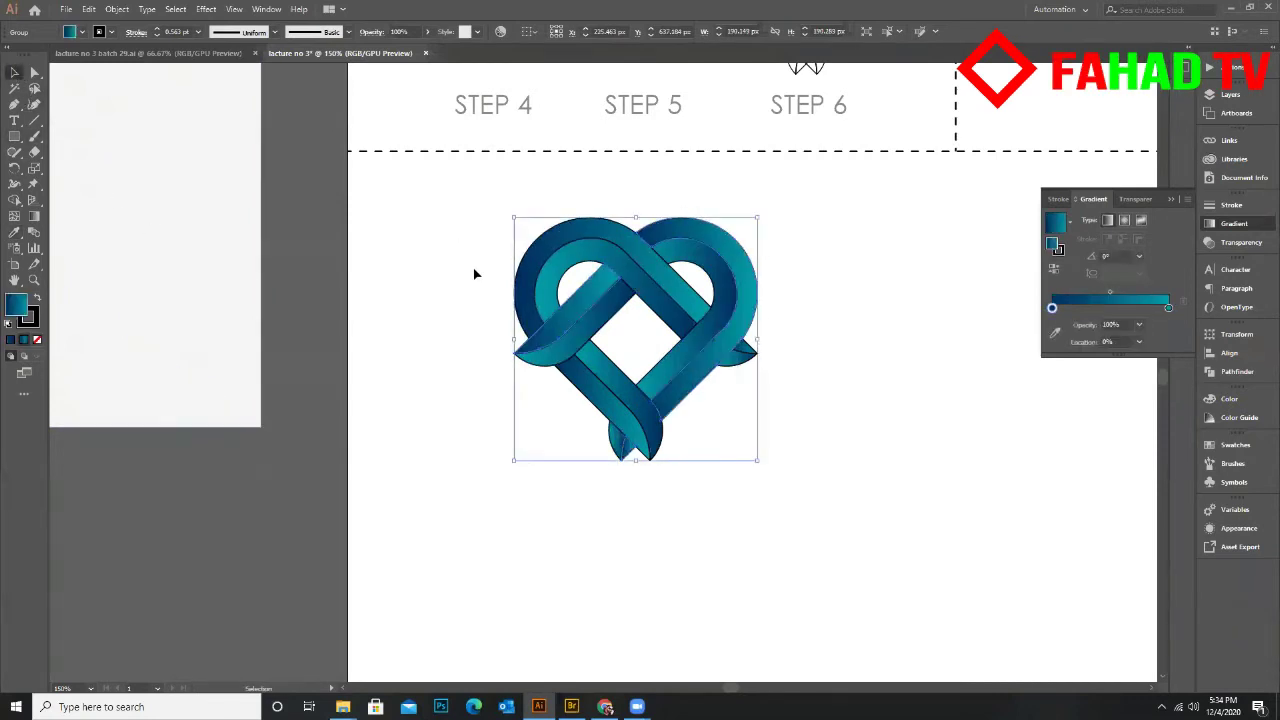
Remove the black stroke from the whole gradient heart
drag(457, 206, 872, 471)
click(36, 338)
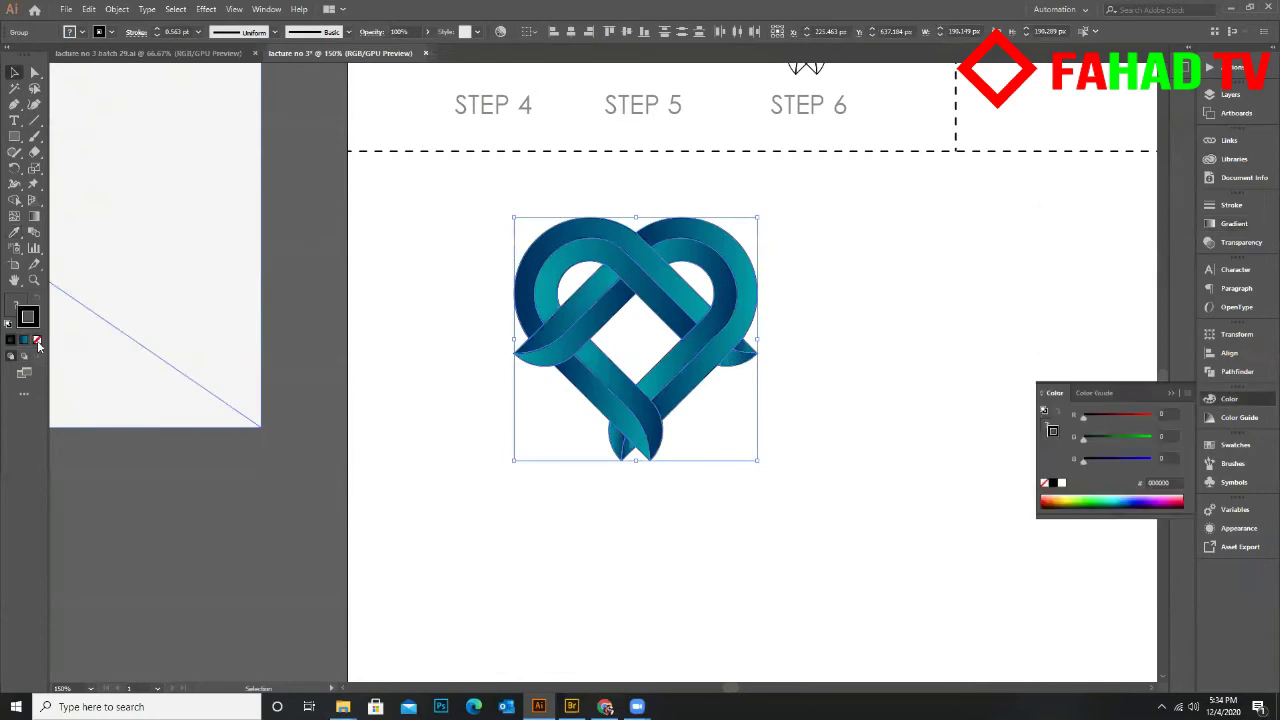
click(768, 423)
Draw a rounded square swatch of about 28 px with 12 px corner radius below the heart
key(ctrl+minus)
key(ctrl+minus)
scroll(750, 420, down, 2)
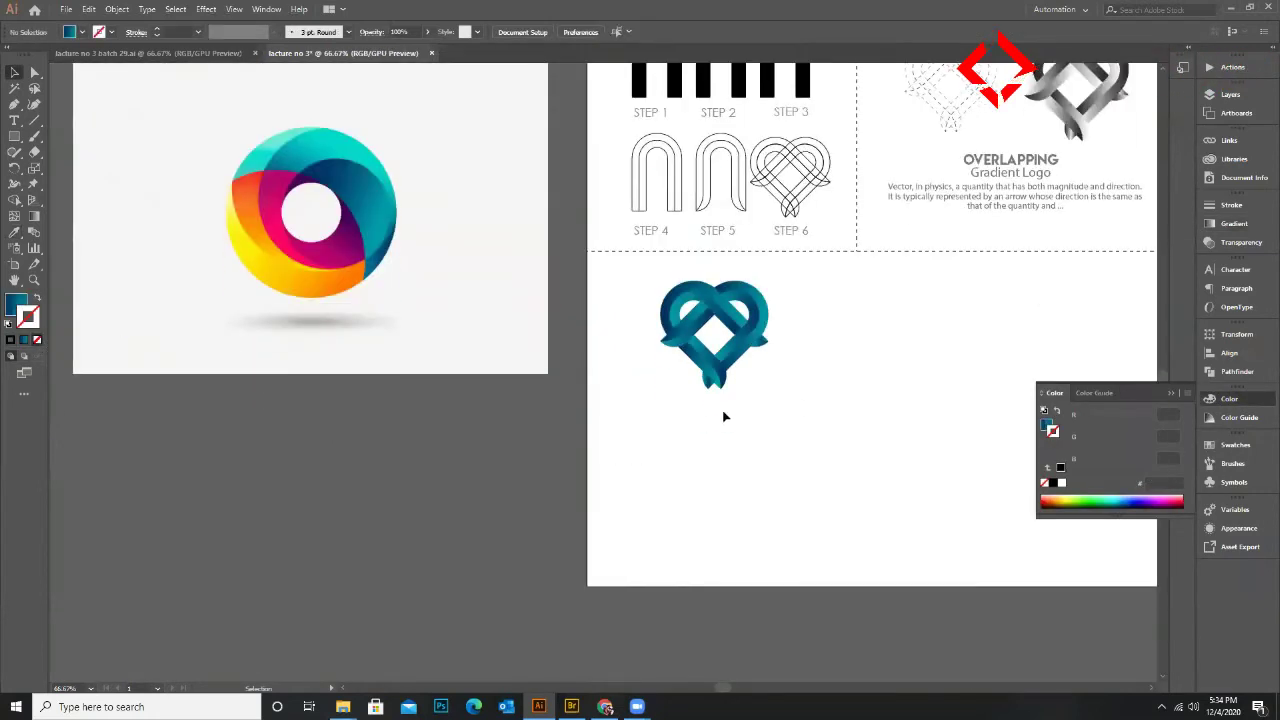
click(14, 136)
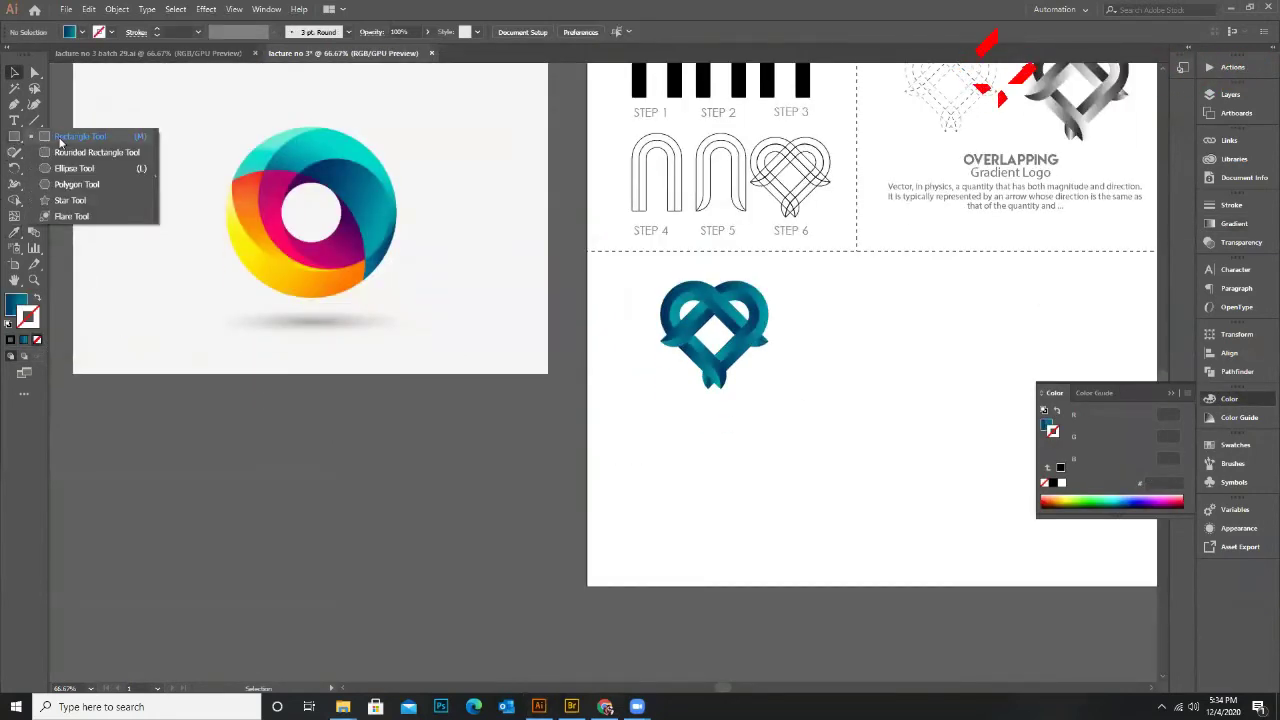
click(58, 151)
scroll(786, 468, down, 1)
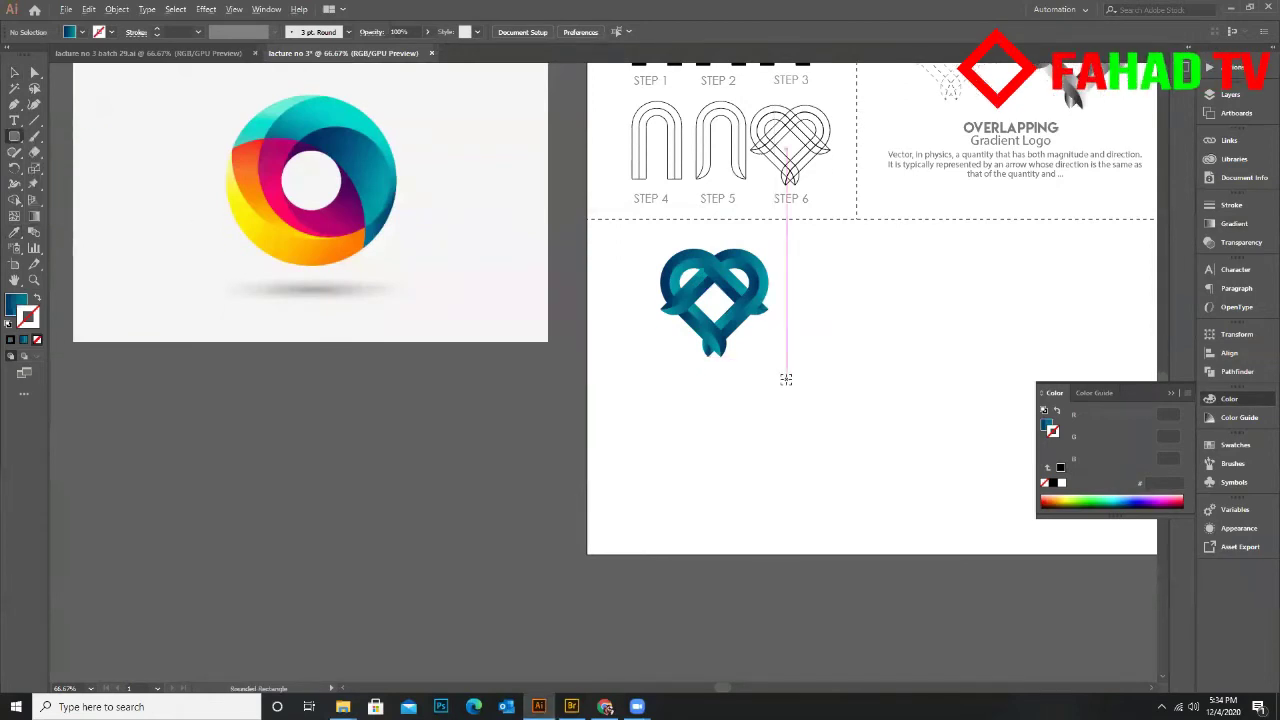
scroll(786, 468, up, 1)
drag(580, 388, 757, 392)
key(v)
key(ctrl+z)
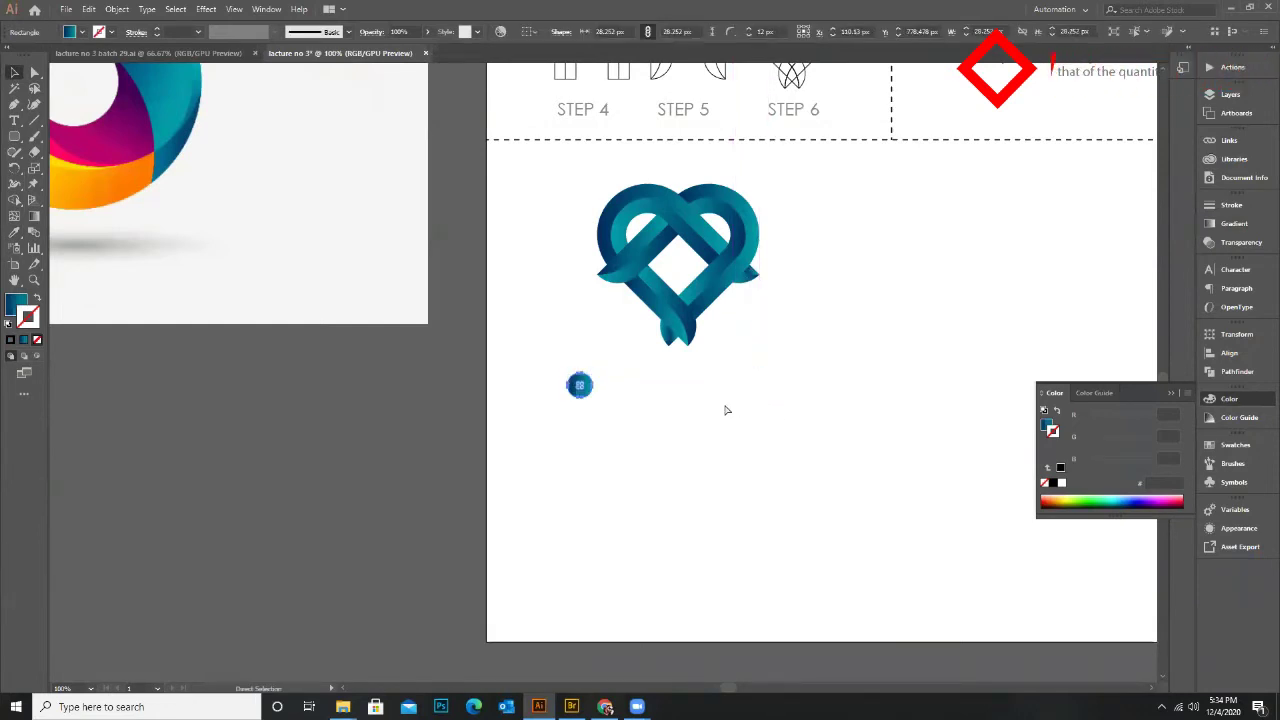
Duplicate the rounded swatch twice in an evenly spaced row and centre all three below the heart
drag(586, 393, 658, 392)
key(ctrl+d)
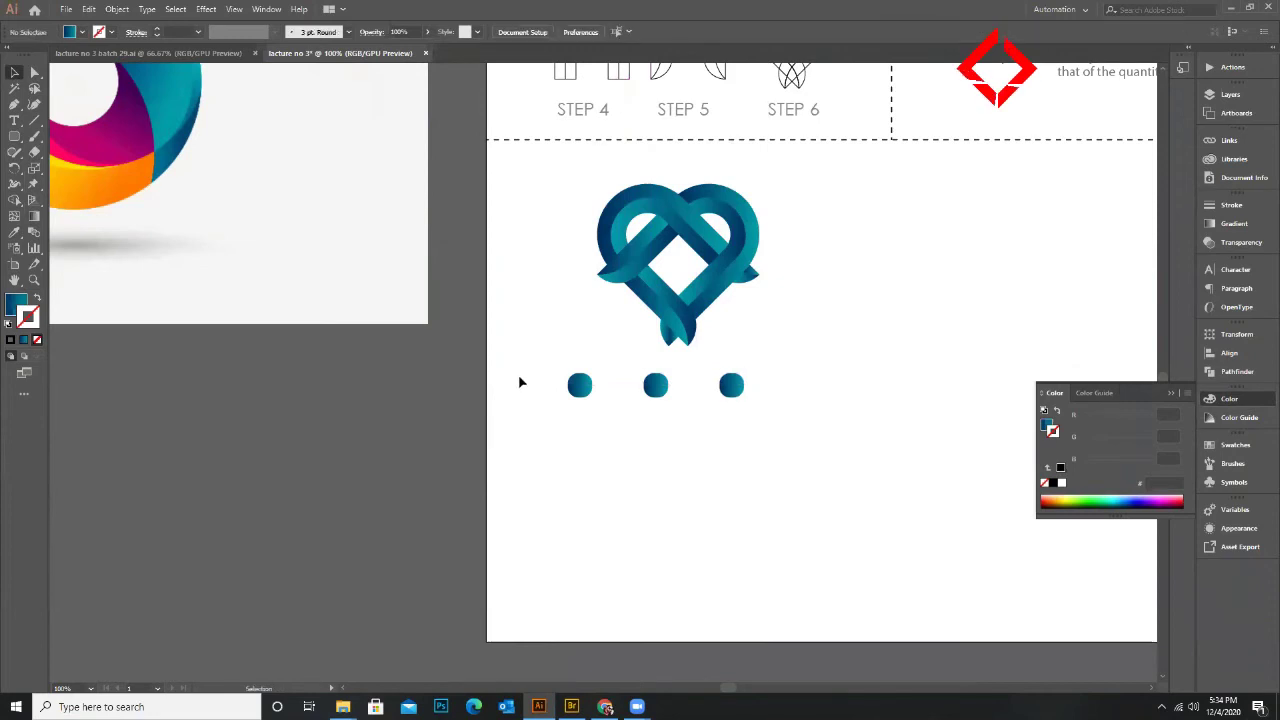
drag(520, 376, 800, 438)
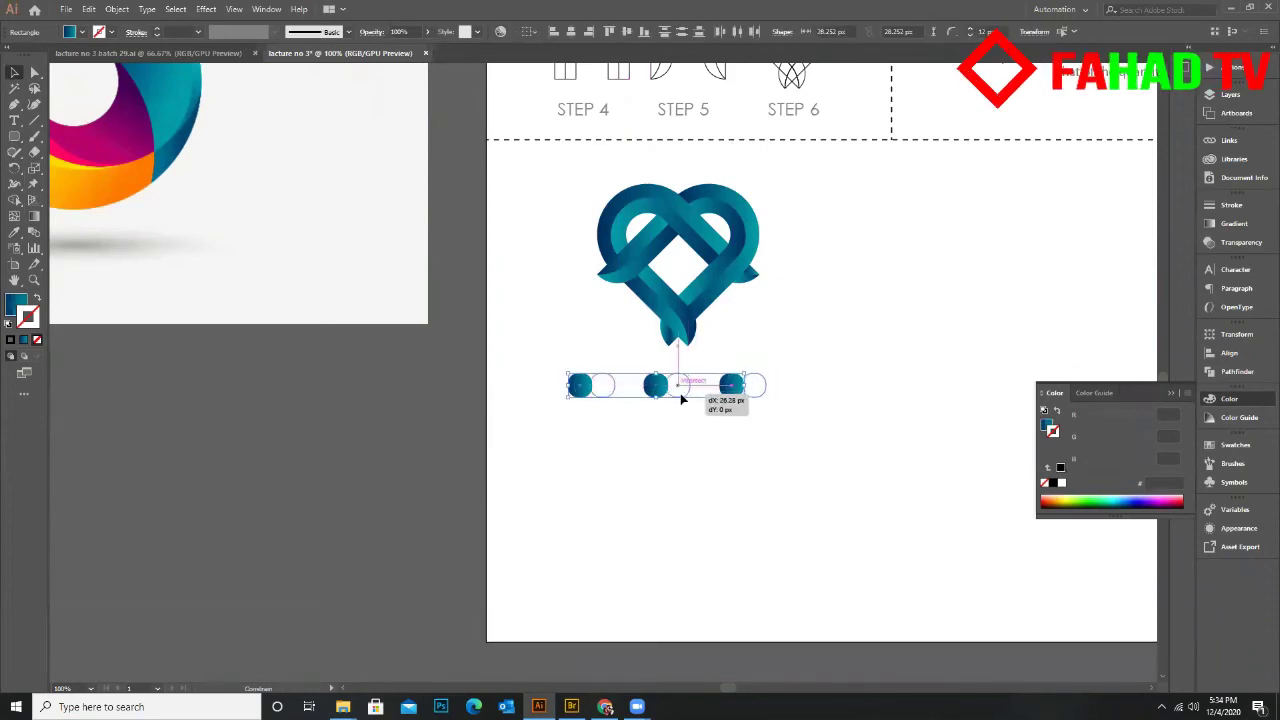
click(708, 449)
Fill the first swatch with dark blue sampled from the reference ring logo
key(ctrl+minus)
key(ctrl+minus)
key(ctrl+plus)
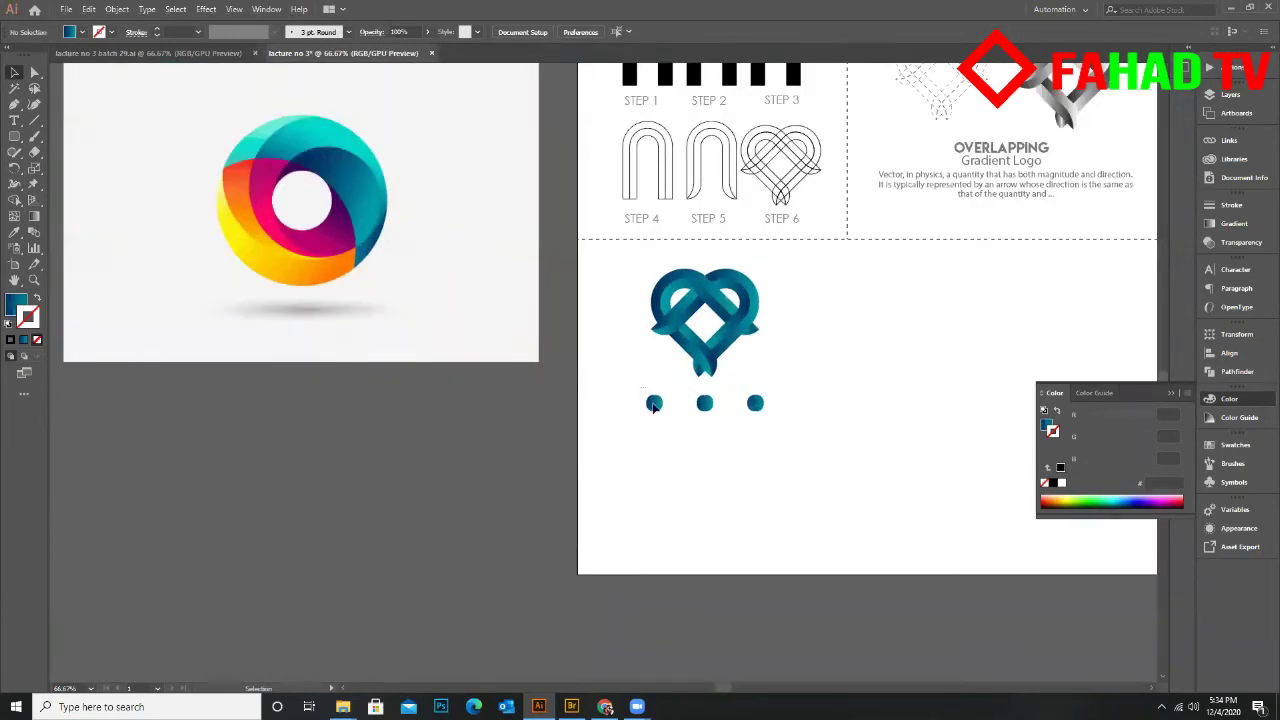
click(655, 403)
key(i)
click(326, 163)
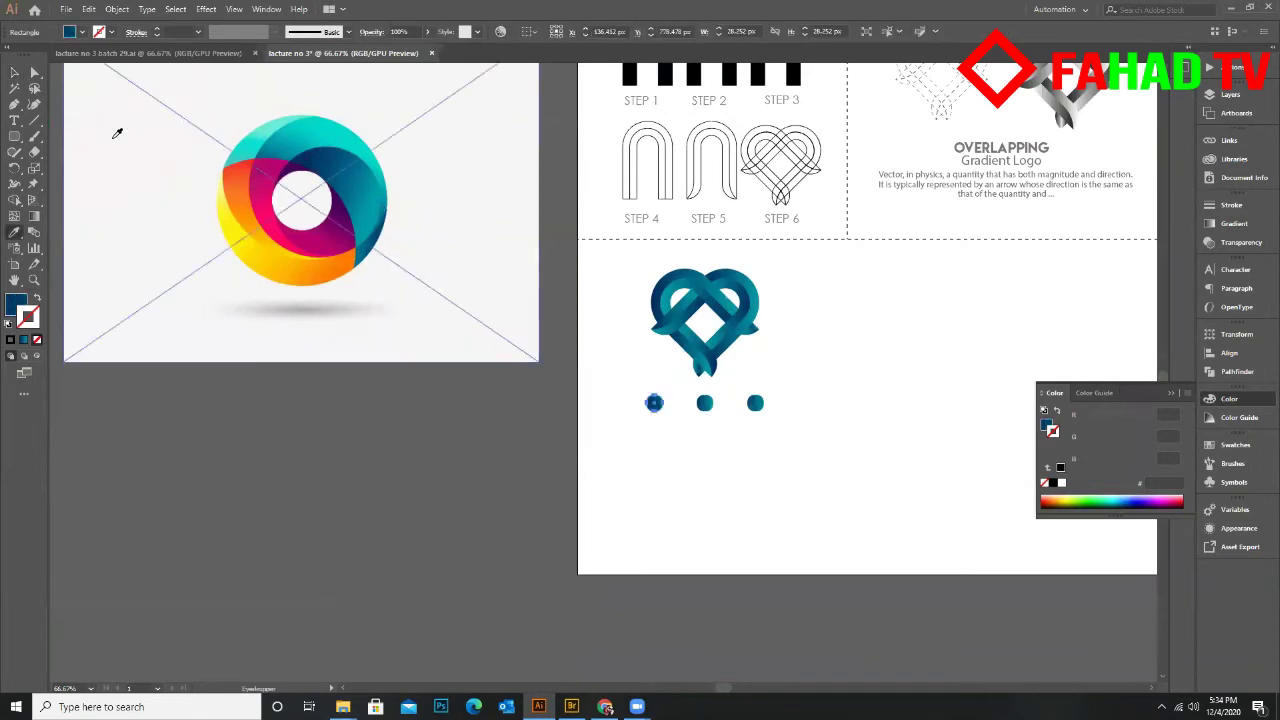
key(v)
click(740, 439)
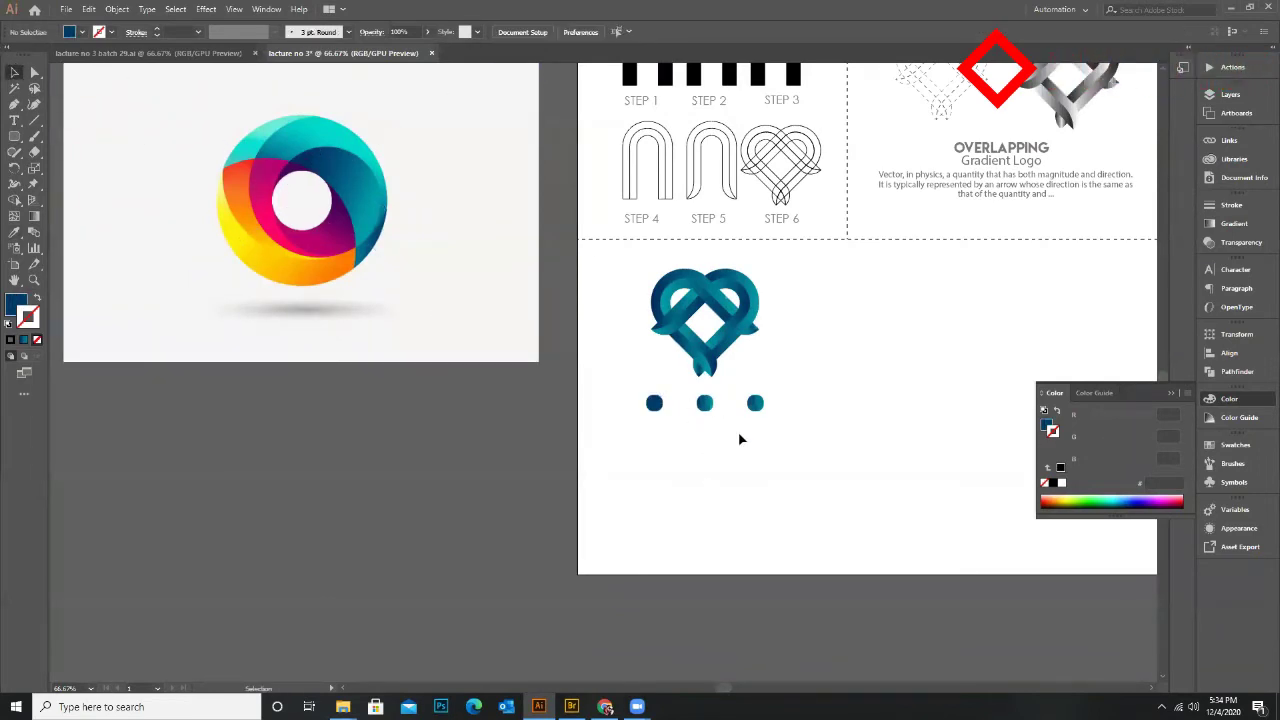
Fill the middle swatch with teal sampled from the reference ring logo
click(704, 403)
key(i)
click(374, 237)
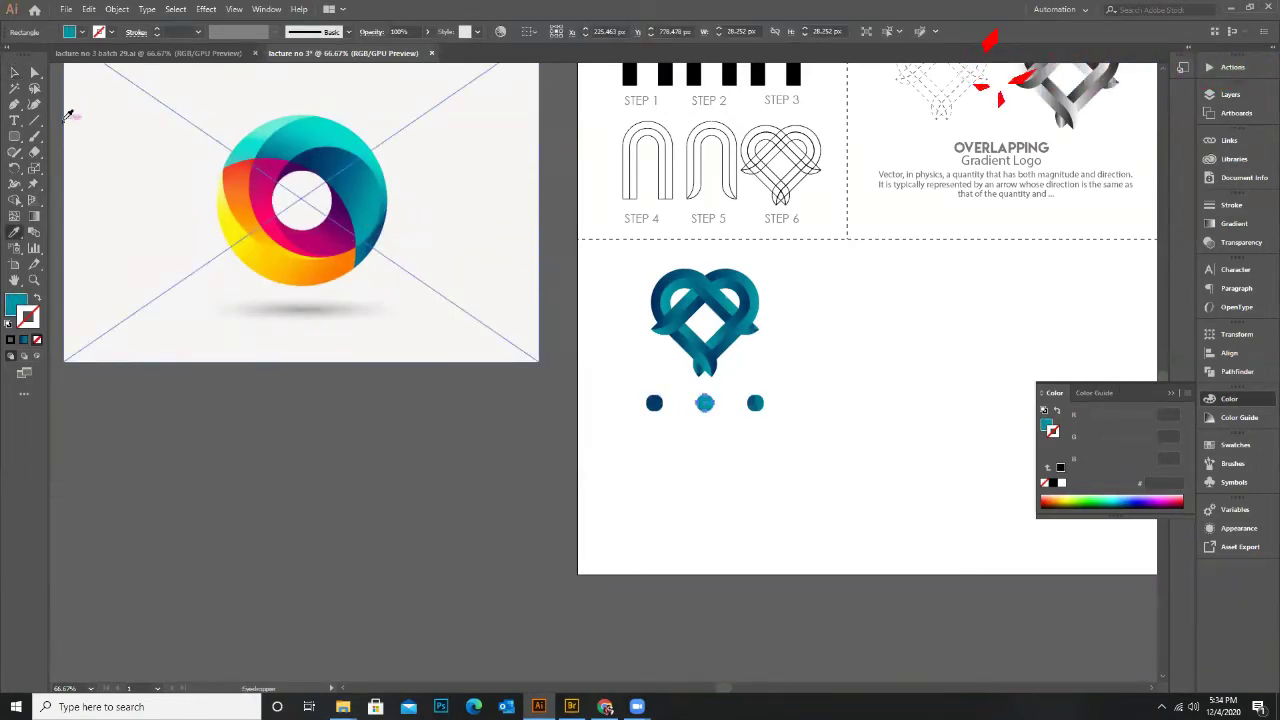
click(13, 73)
click(794, 451)
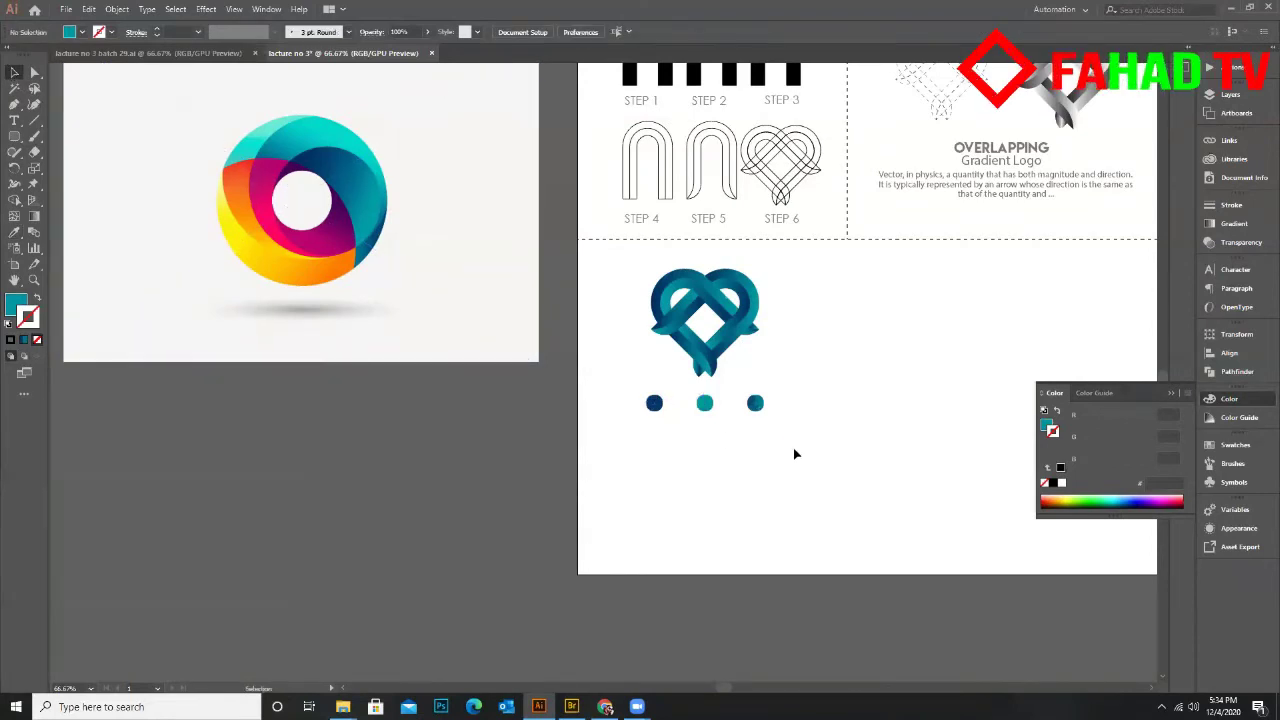
Copy the swatch labels and gradient description from the lacture no 3 batch 29.ai document and place them below the three swatches
scroll(629, 386, up, 3)
scroll(600, 330, down, 3)
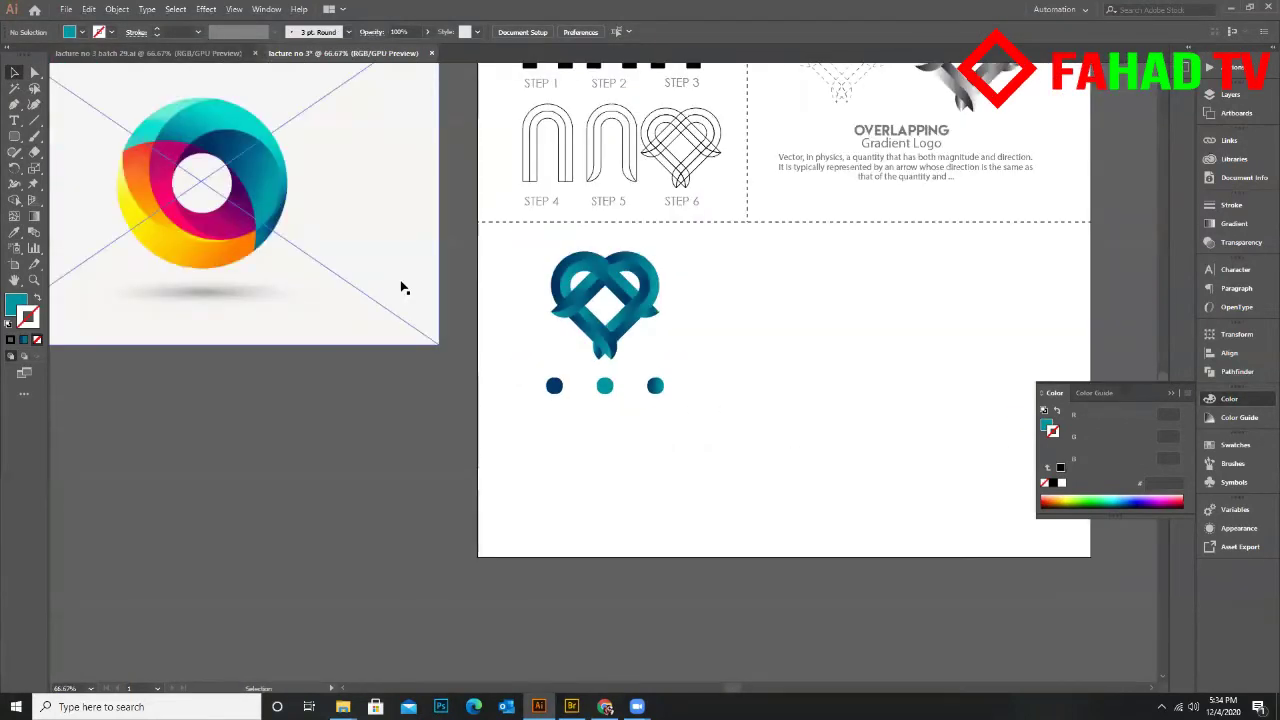
click(150, 52)
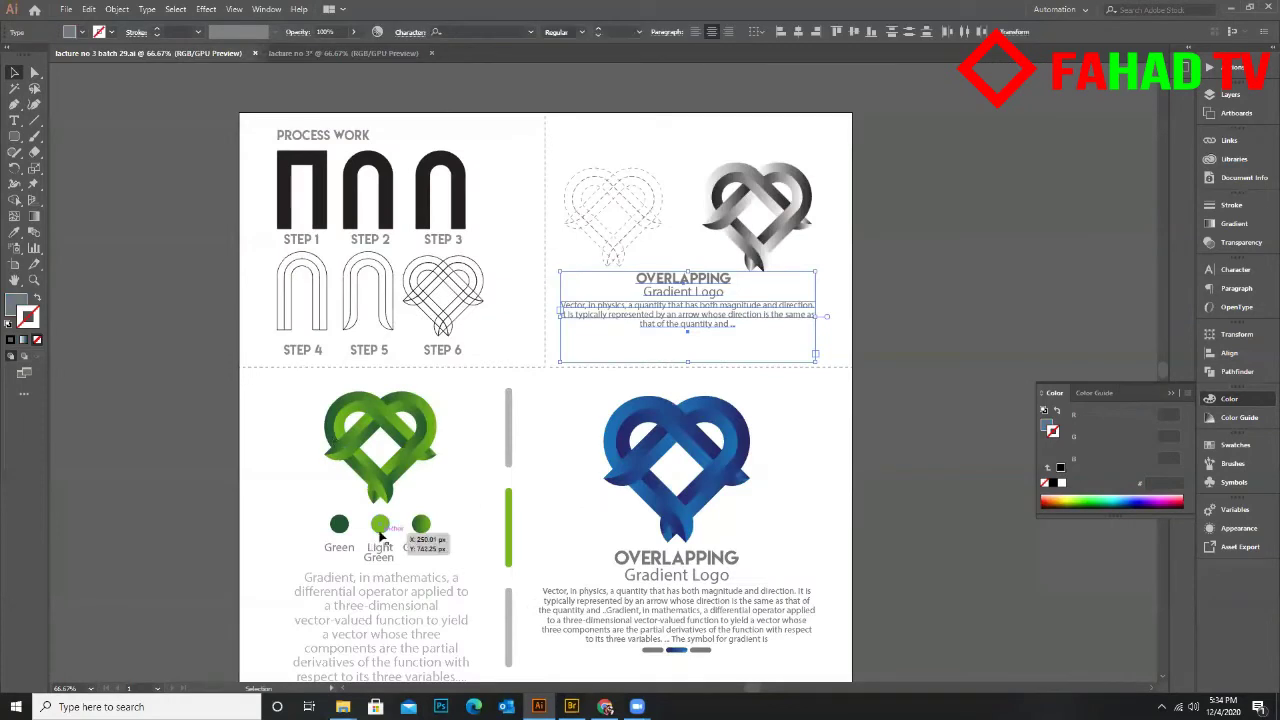
scroll(336, 487, down, 1)
click(444, 567)
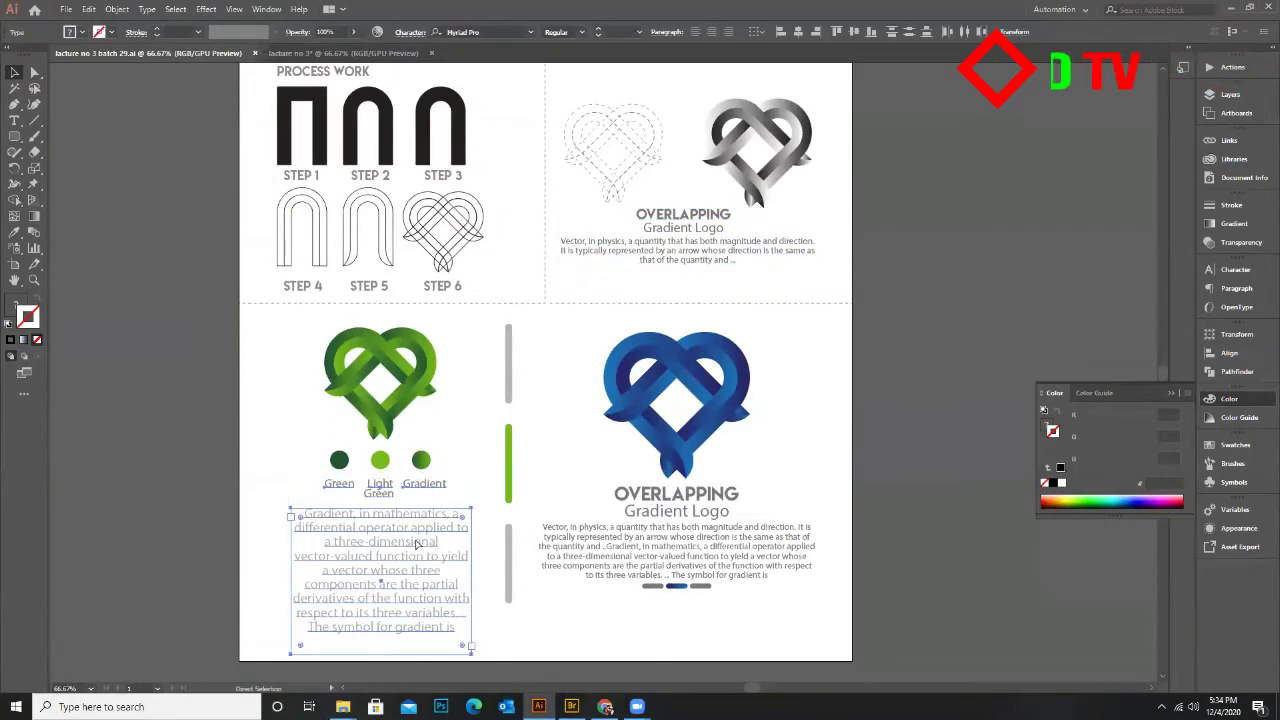
click(350, 53)
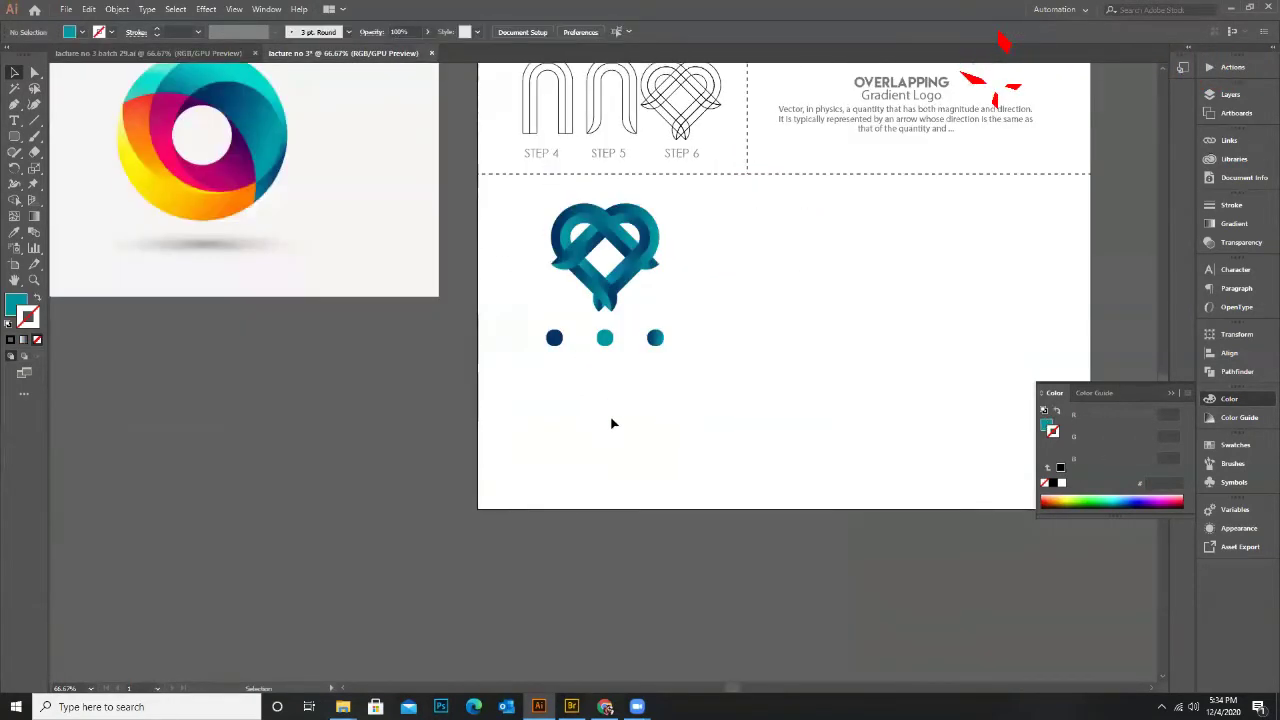
key(ctrl+v)
drag(612, 352, 609, 399)
click(760, 407)
Nudge the row of three colour swatches upward, closer to the heart
scroll(656, 409, up, 1)
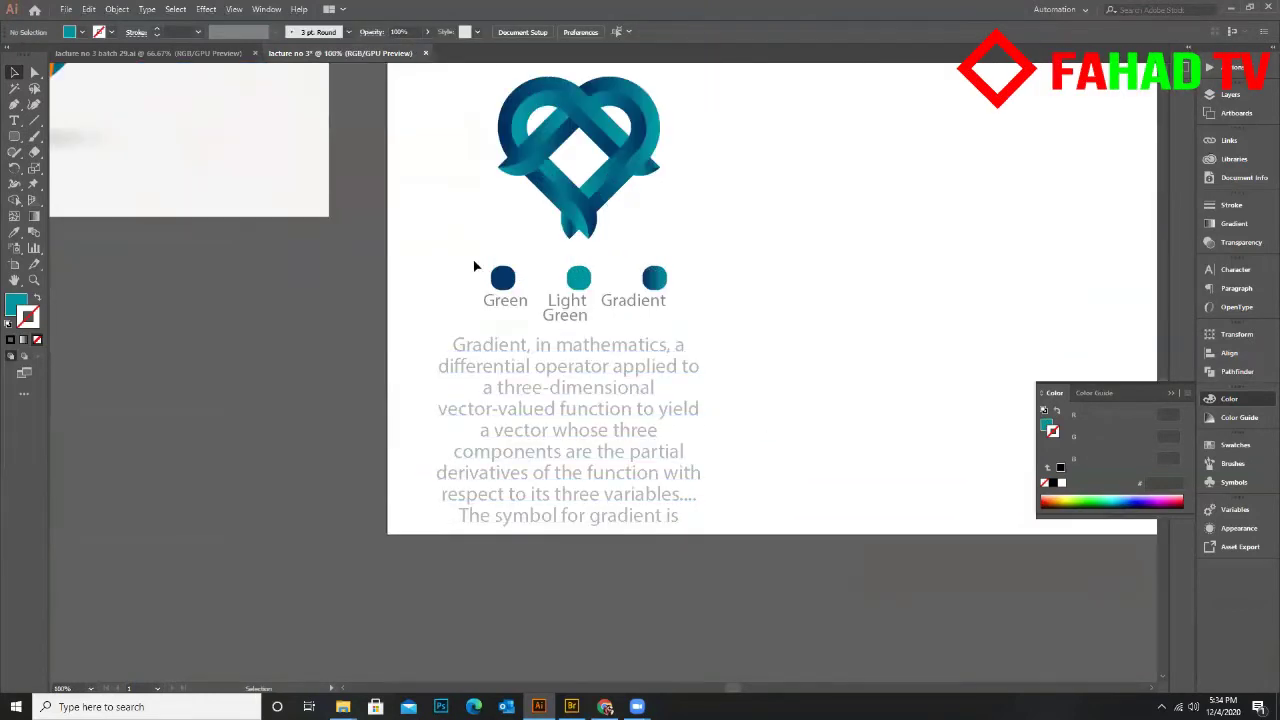
drag(689, 285, 689, 285)
key(Up)
key(Up)
key(Up)
key(Up)
key(Up)
key(Up)
key(Up)
key(Up)
key(Up)
key(Up)
key(Up)
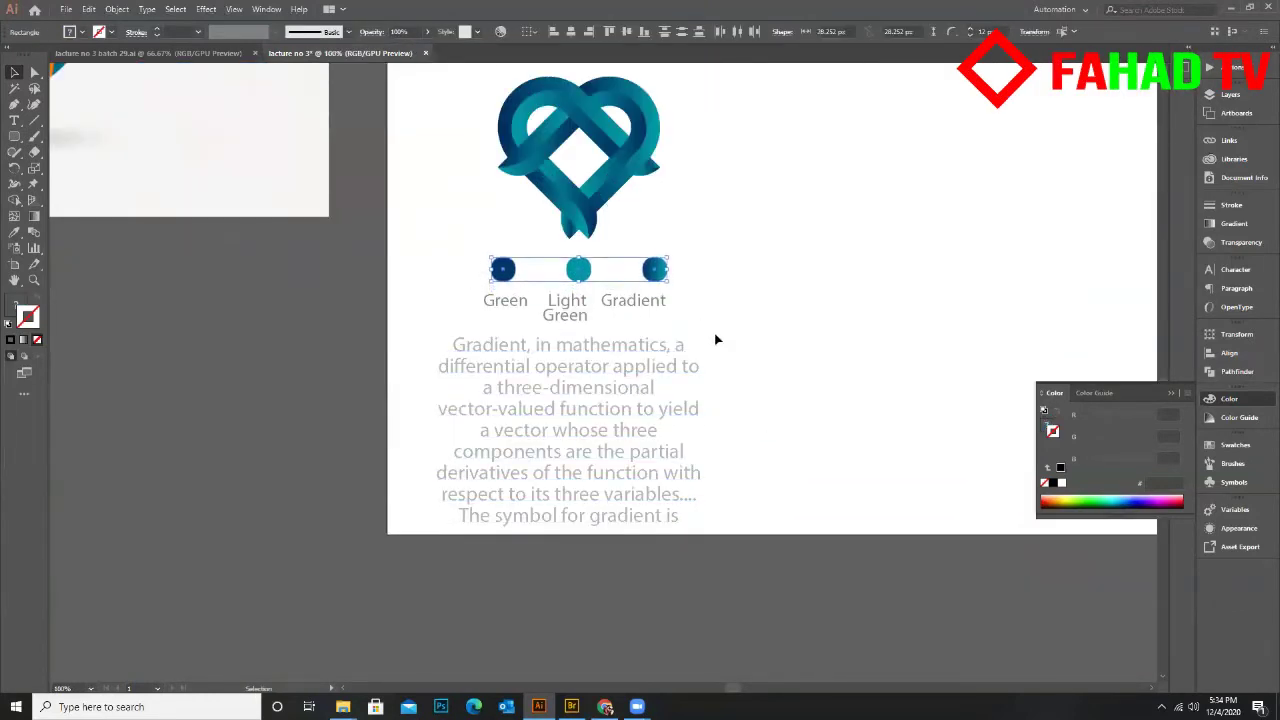
Nudge the three swatch labels together slightly right and up below the swatches
click(596, 342)
click(664, 328)
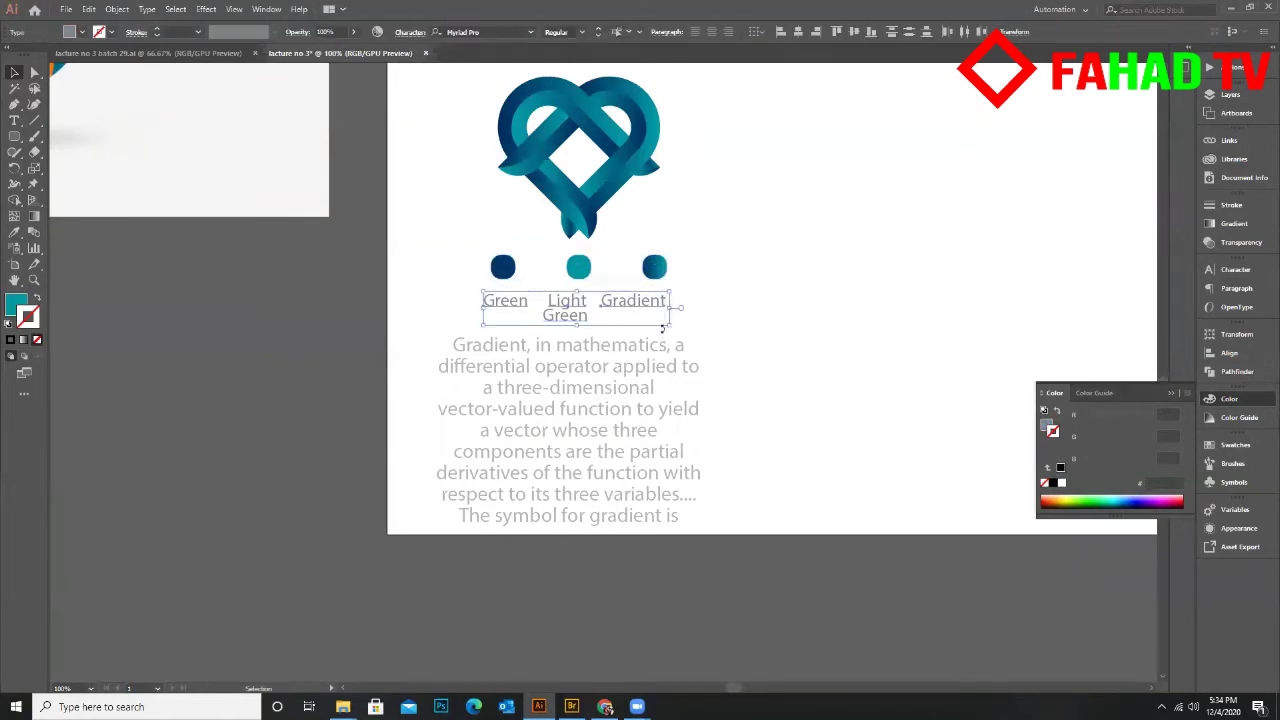
key(Right)
key(Right)
key(Right)
key(Right)
key(Right)
key(Up)
key(Up)
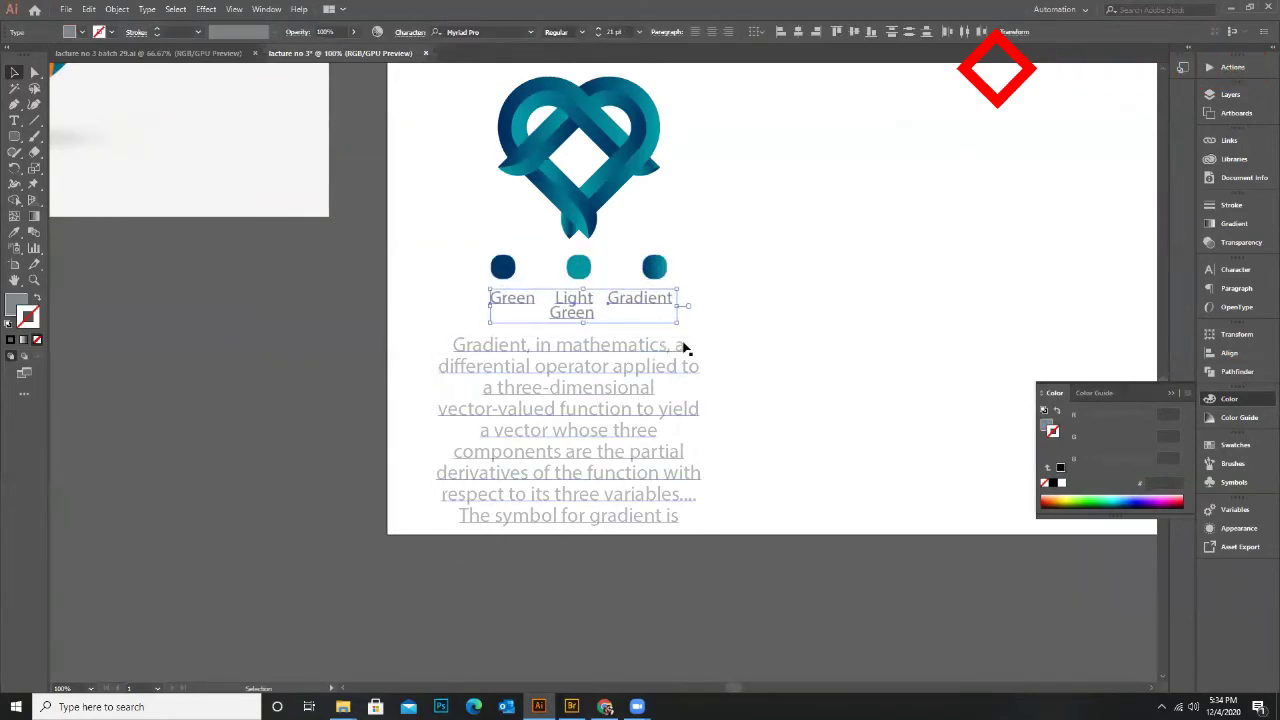
click(563, 322)
Position the Green, Light Green and Gradient labels individually beneath their matching swatches
scroll(570, 355, up, 1)
alt+scroll(591, 387, up, 1)
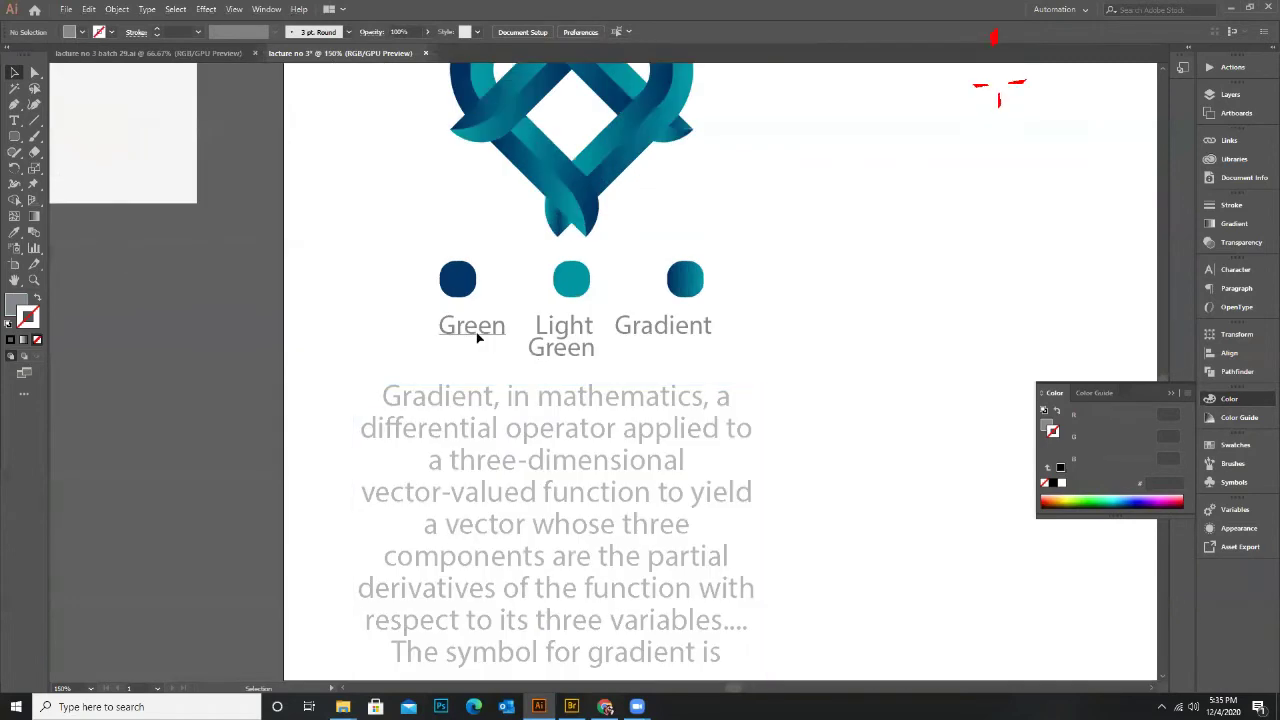
drag(567, 336, 678, 326)
click(729, 354)
Replace the Green label under the dark blue swatch with BLUE
scroll(664, 356, up, 1)
click(14, 120)
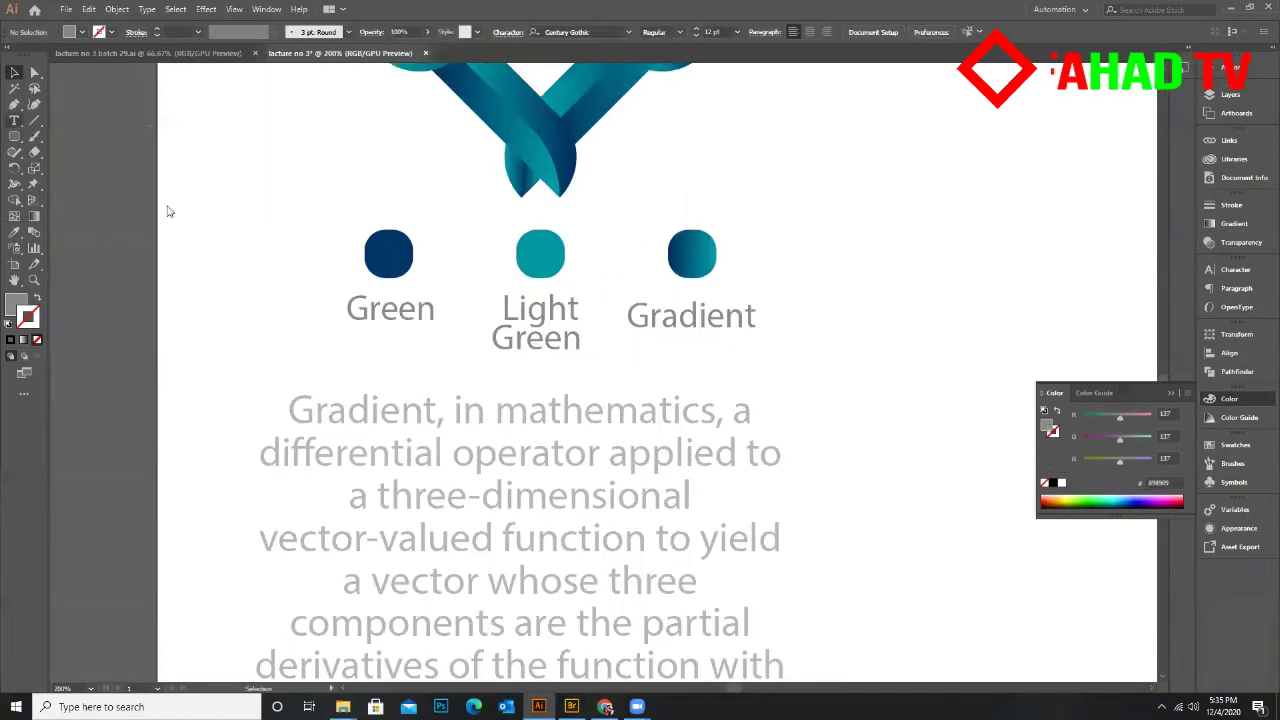
drag(436, 310, 329, 314)
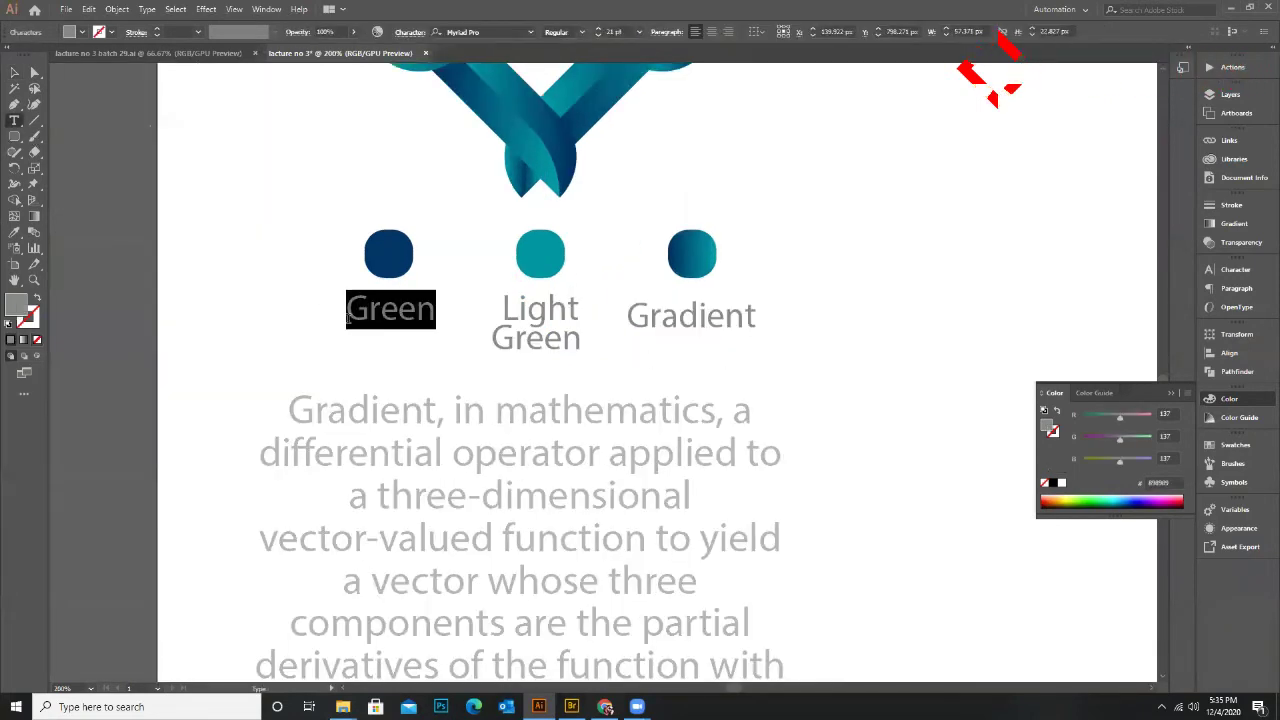
text(BL)
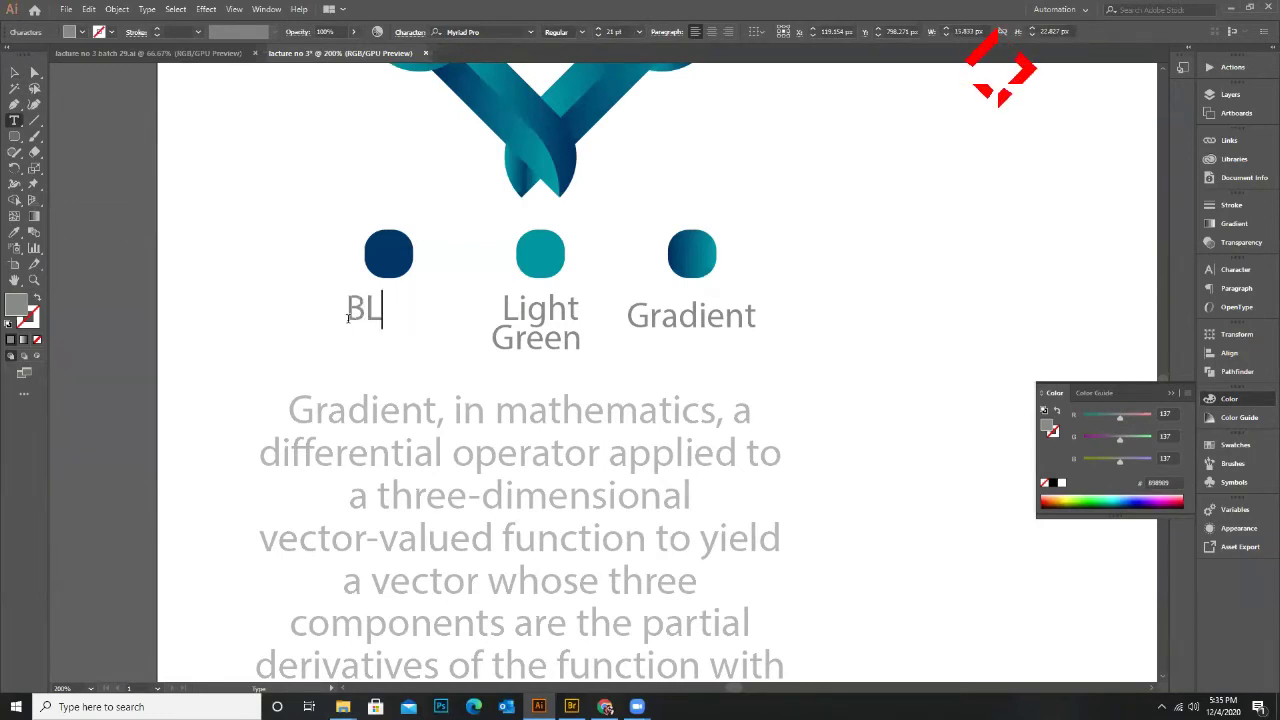
text(UE)
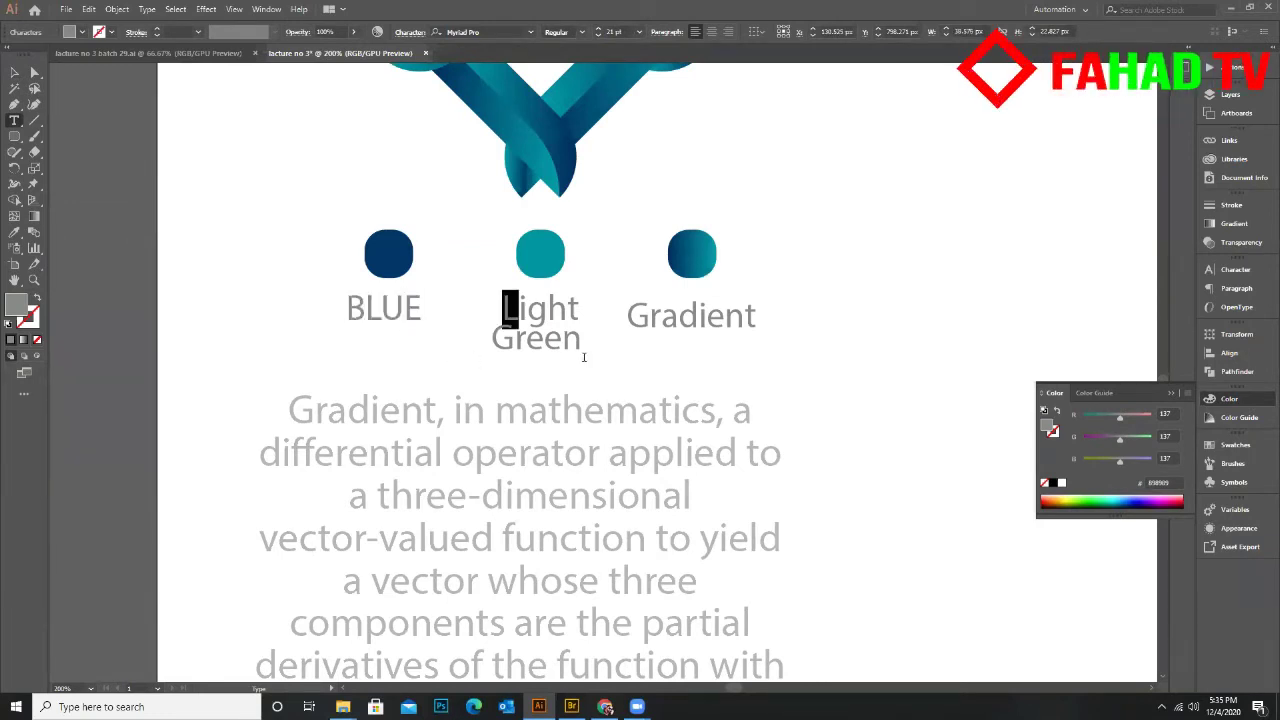
Replace the Light Green label under the teal swatch with LIGHT BLUE, split over two lines
drag(584, 357, 653, 355)
text(LI)
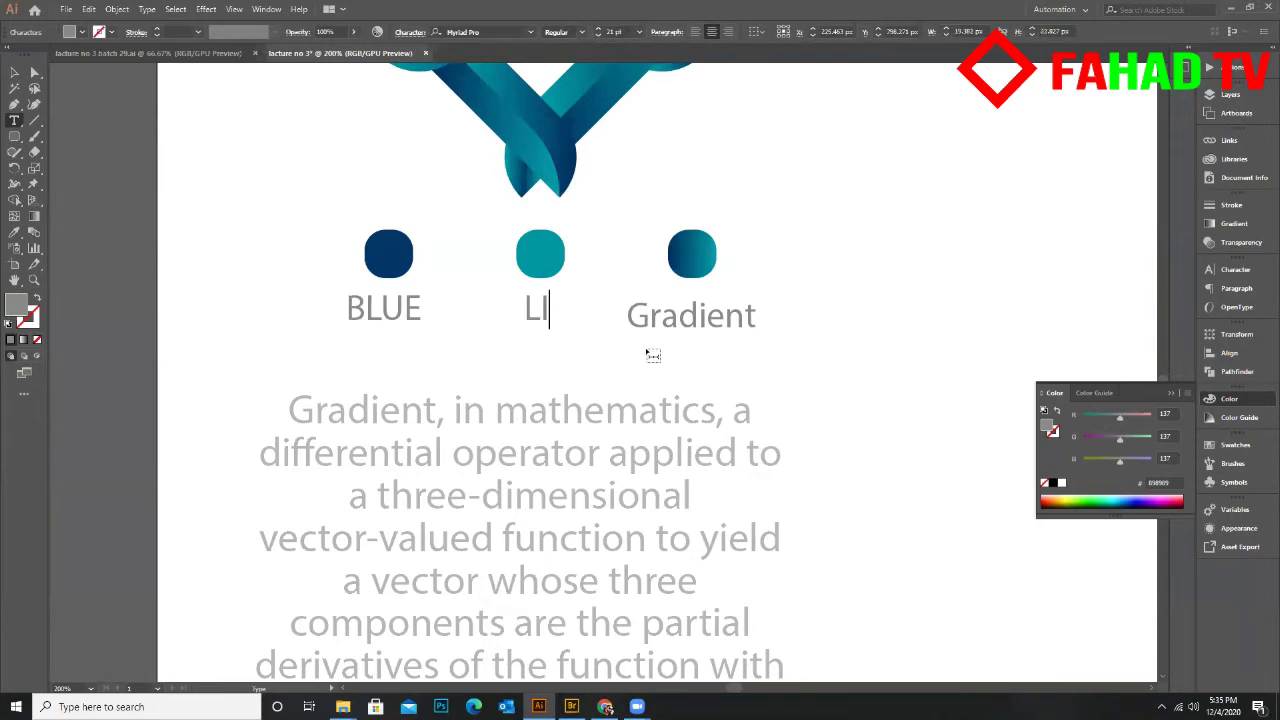
text(GHT )
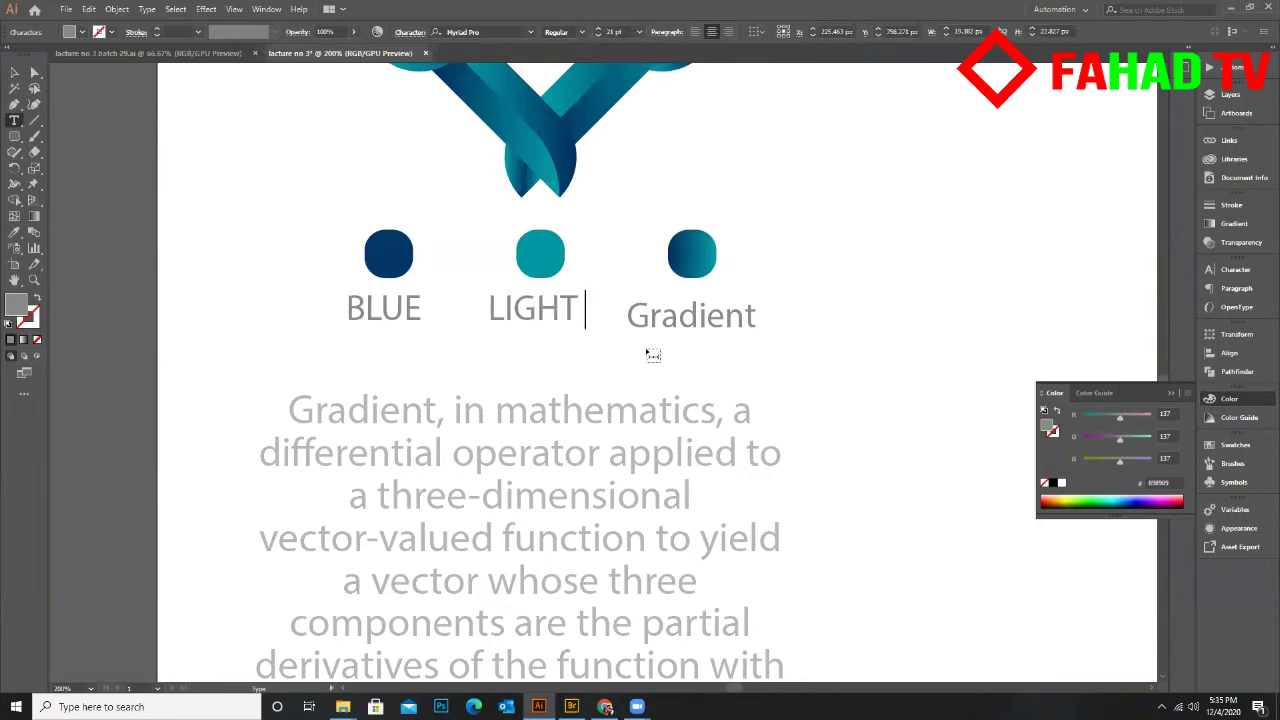
text(BLUE)
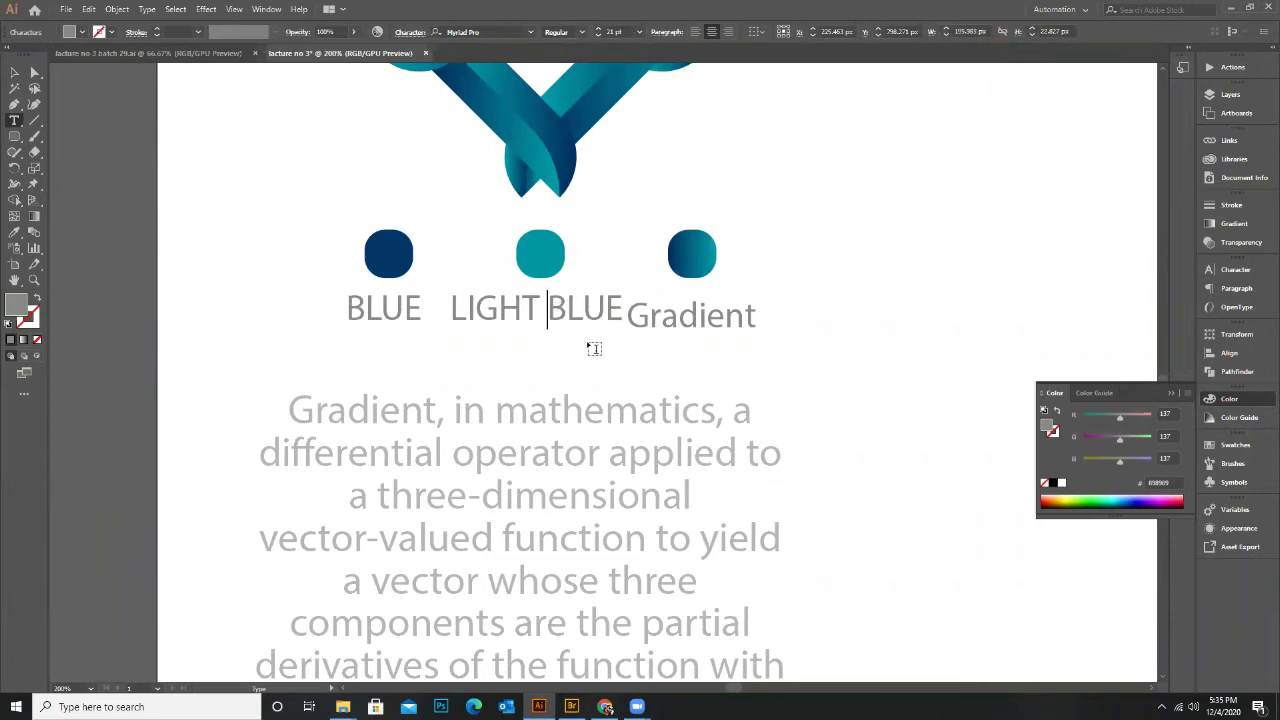
key(Left)
key(Left)
key(Left)
key(Left)
key(Return)
key(ctrl+a)
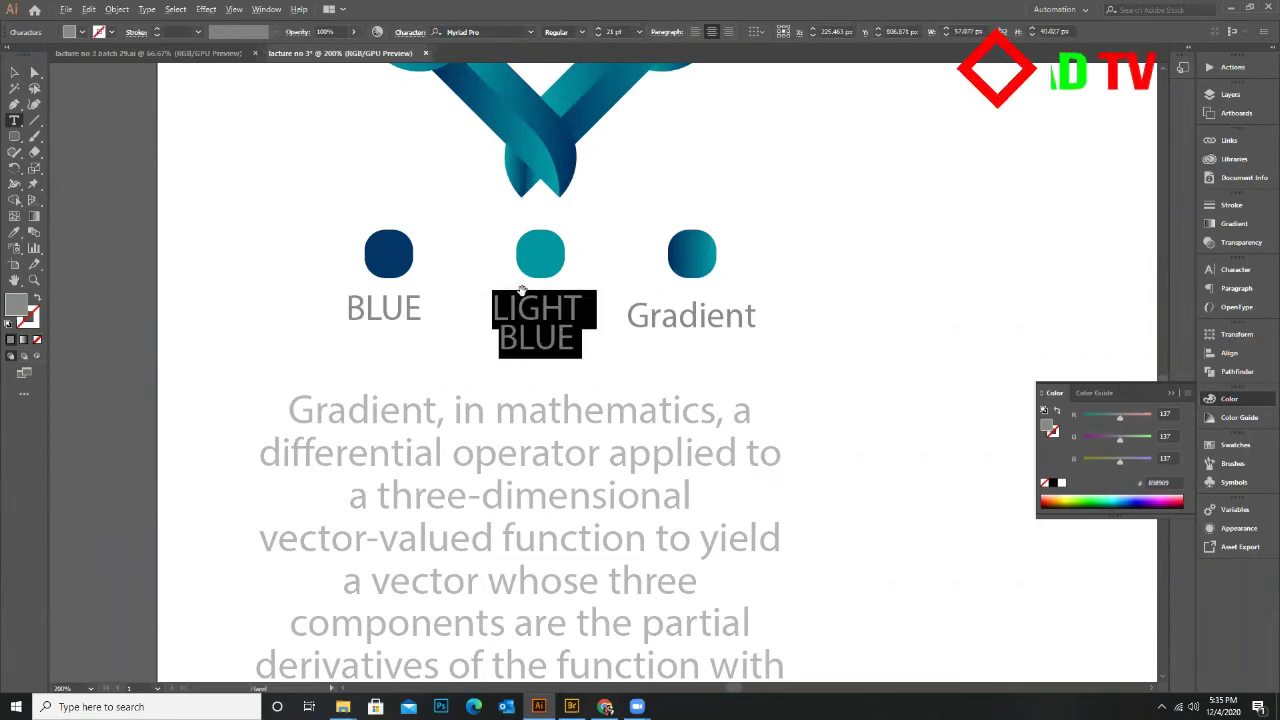
key(Escape)
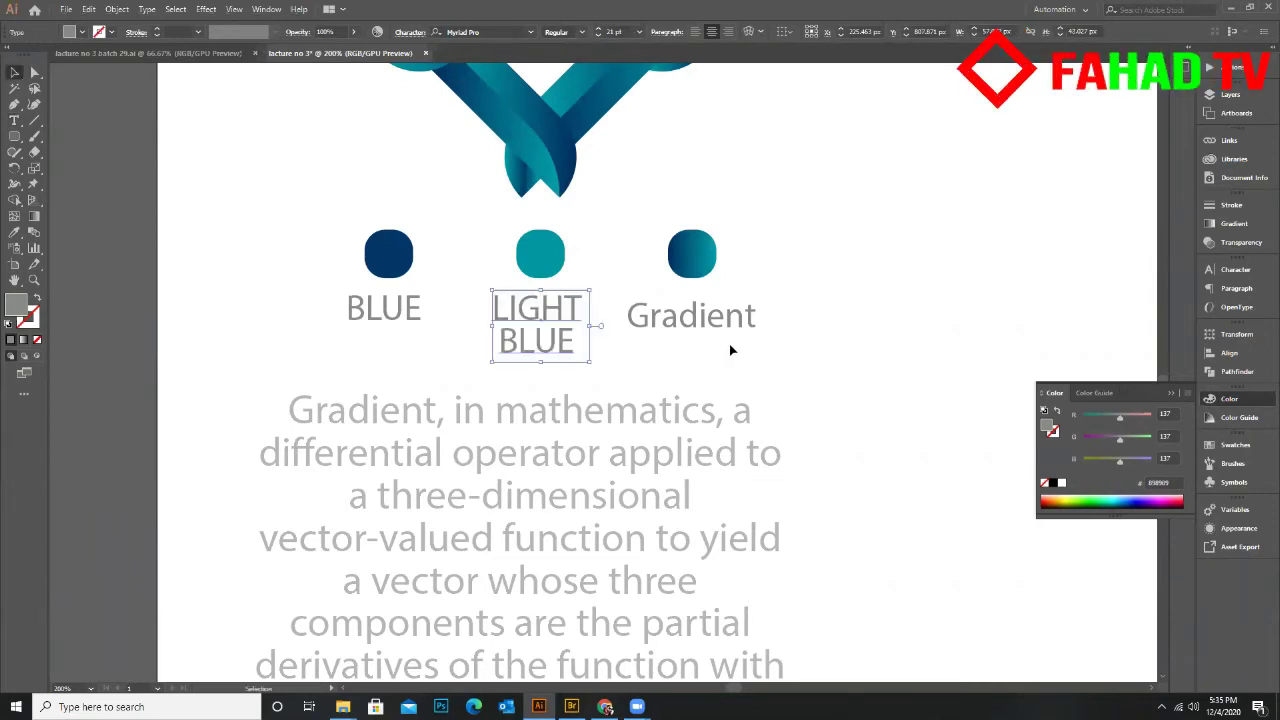
Raise the Gradient label level with the other labels, retype it as GRADIENT and centre it under its swatch
drag(722, 318, 718, 310)
key(t)
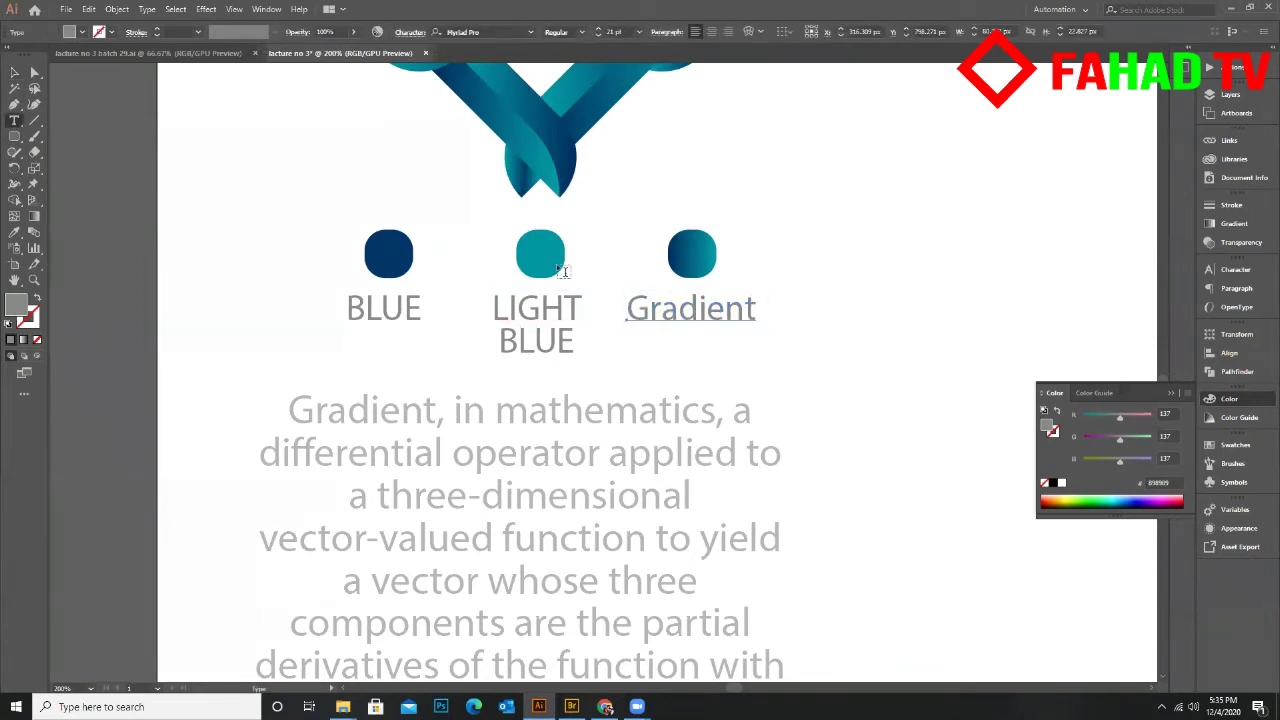
double_click(756, 310)
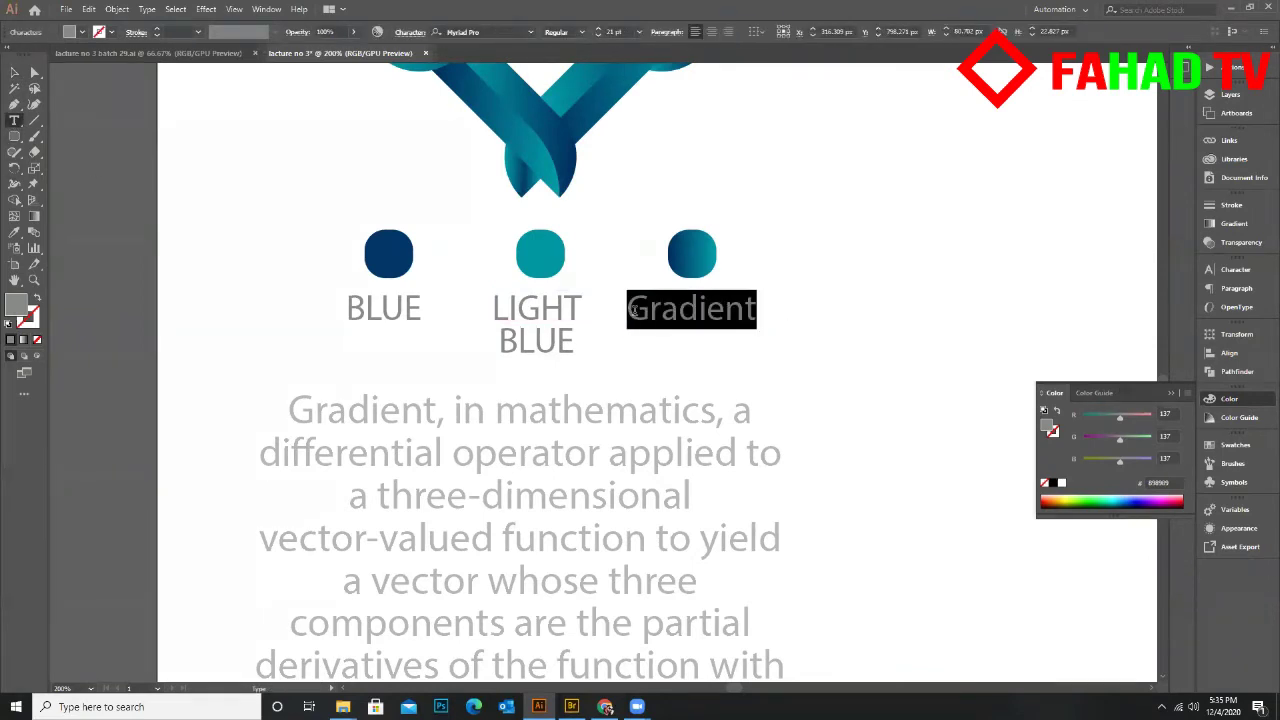
text(GRADIENT)
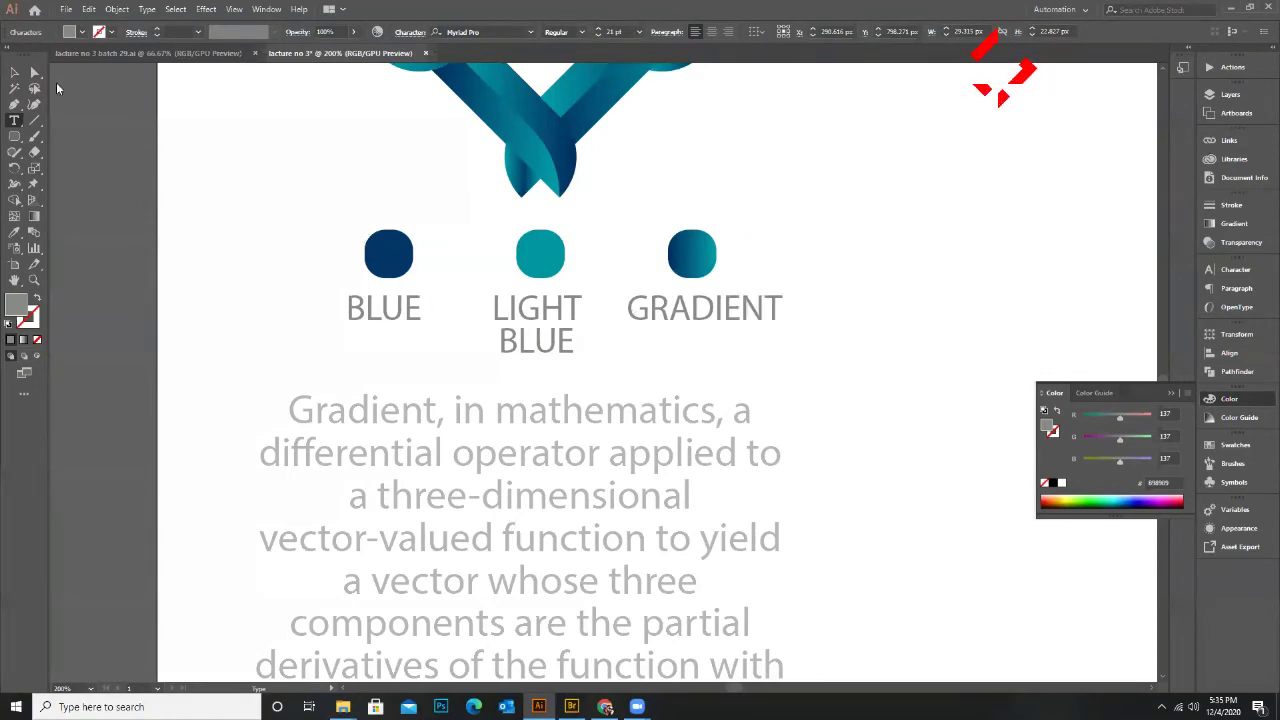
key(Escape)
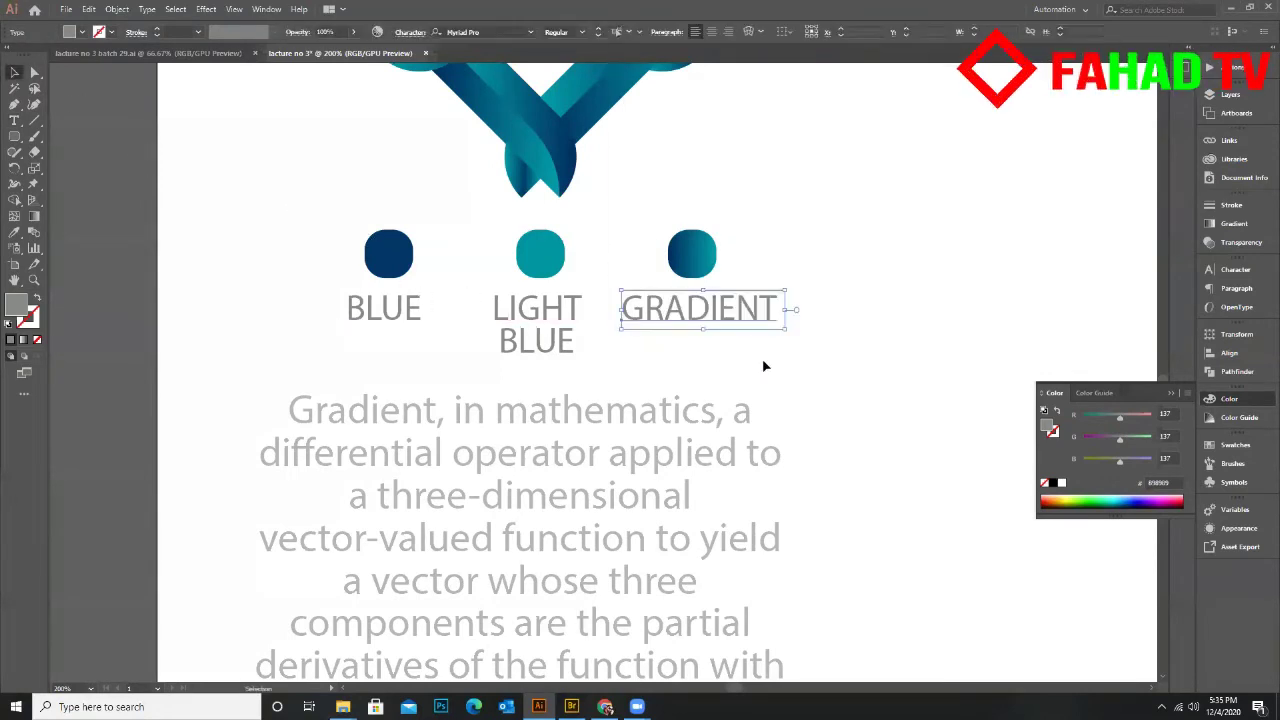
click(390, 355)
Shift the description text slightly right under the labels and set its font size to 18 pt
key(ctrl+minus)
key(ctrl+minus)
drag(458, 378, 480, 371)
key(t)
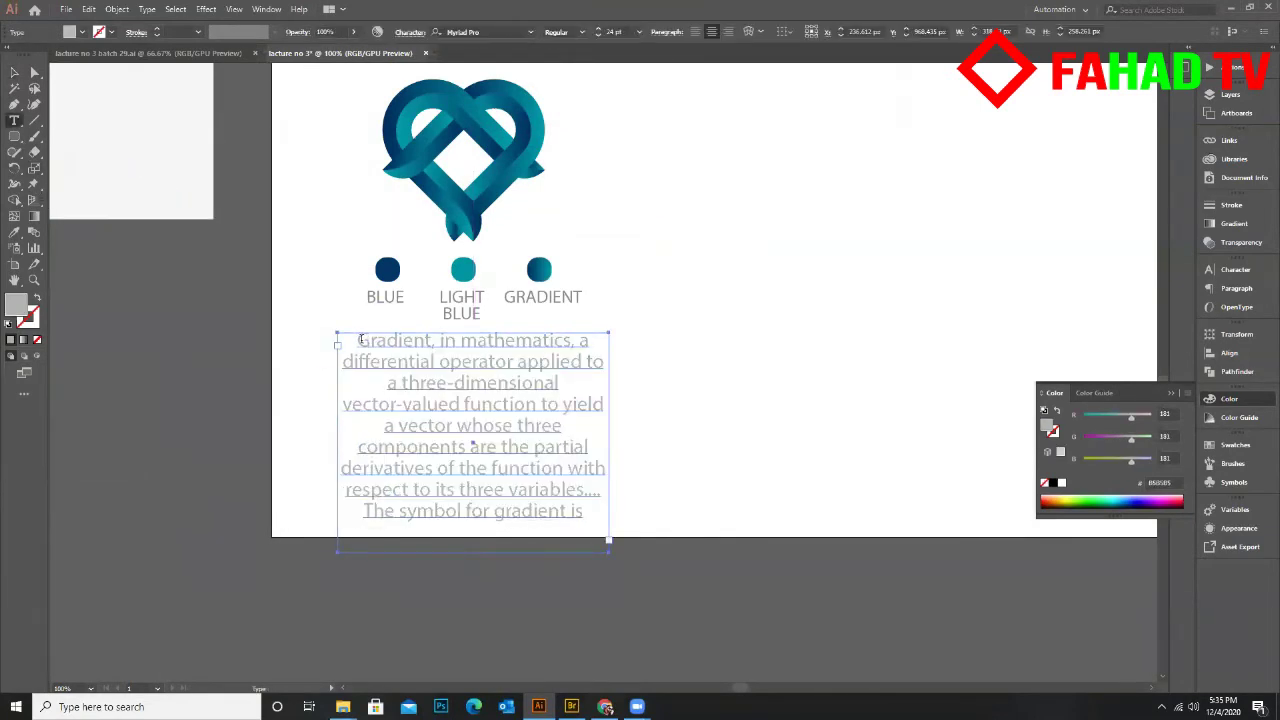
drag(362, 340, 645, 552)
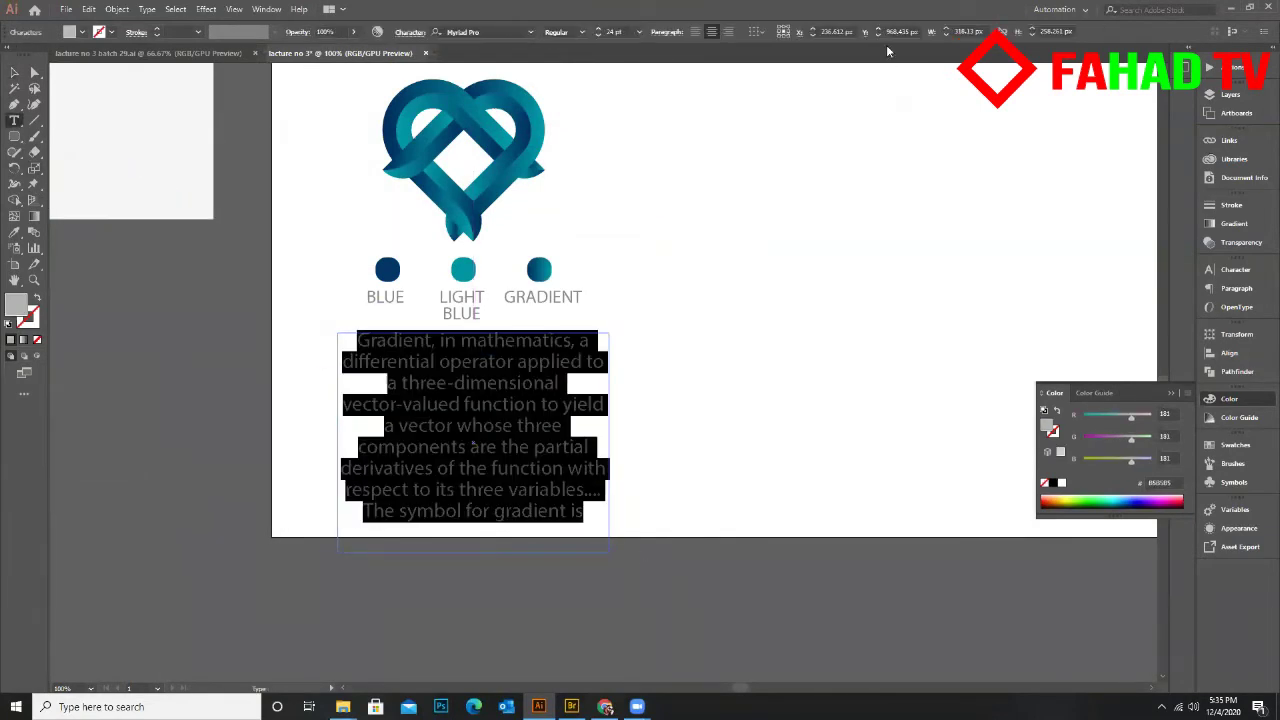
click(640, 32)
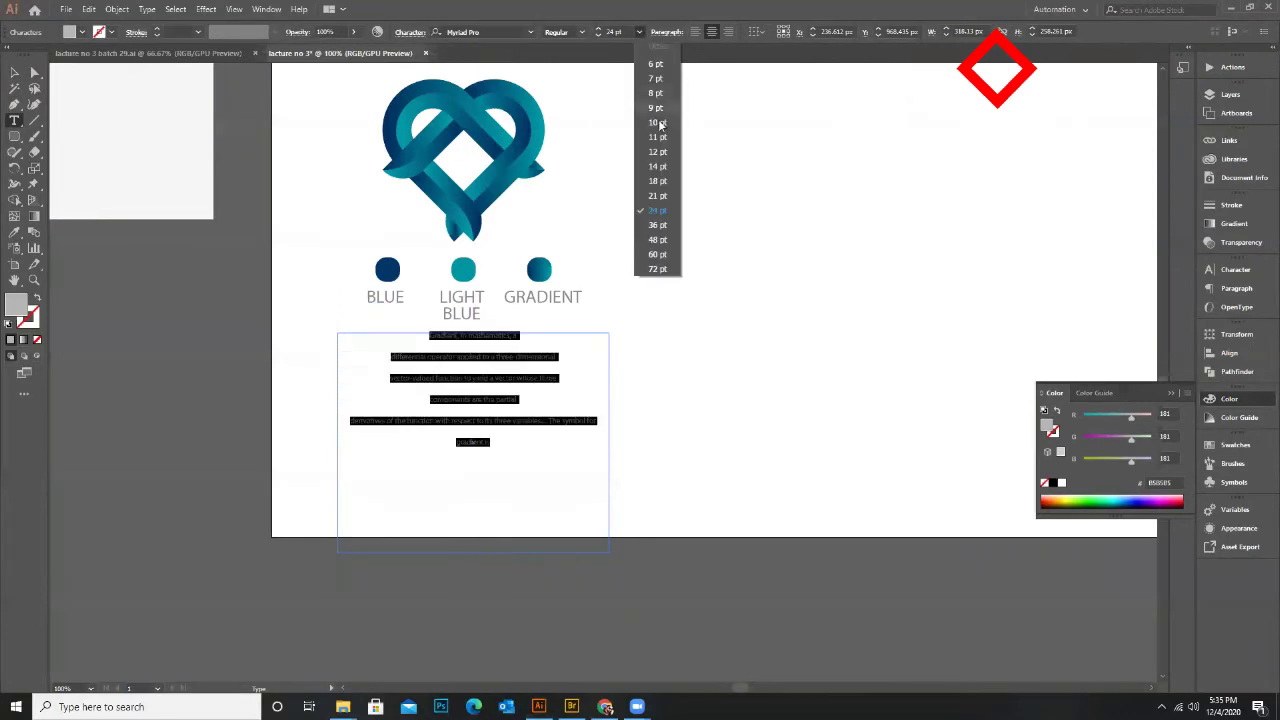
click(665, 182)
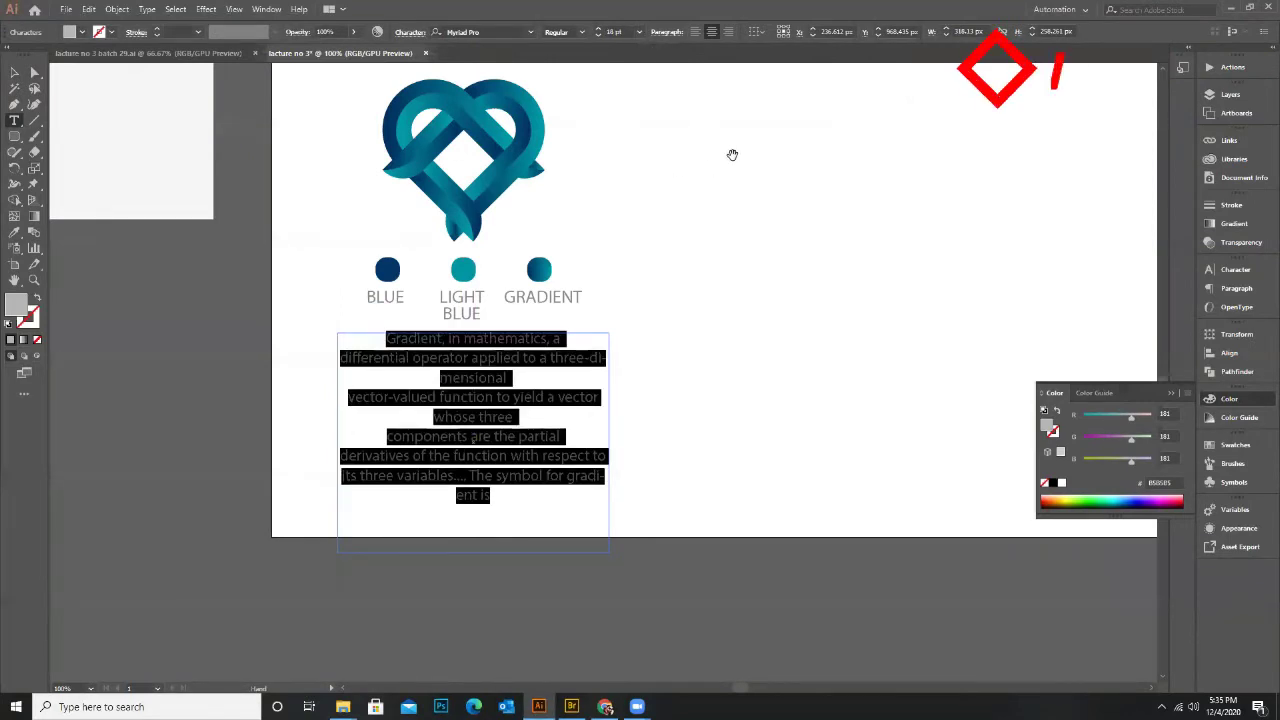
Tighten the line spacing of the whole description paragraph so its lines sit close together without overlapping
key(alt+Down)
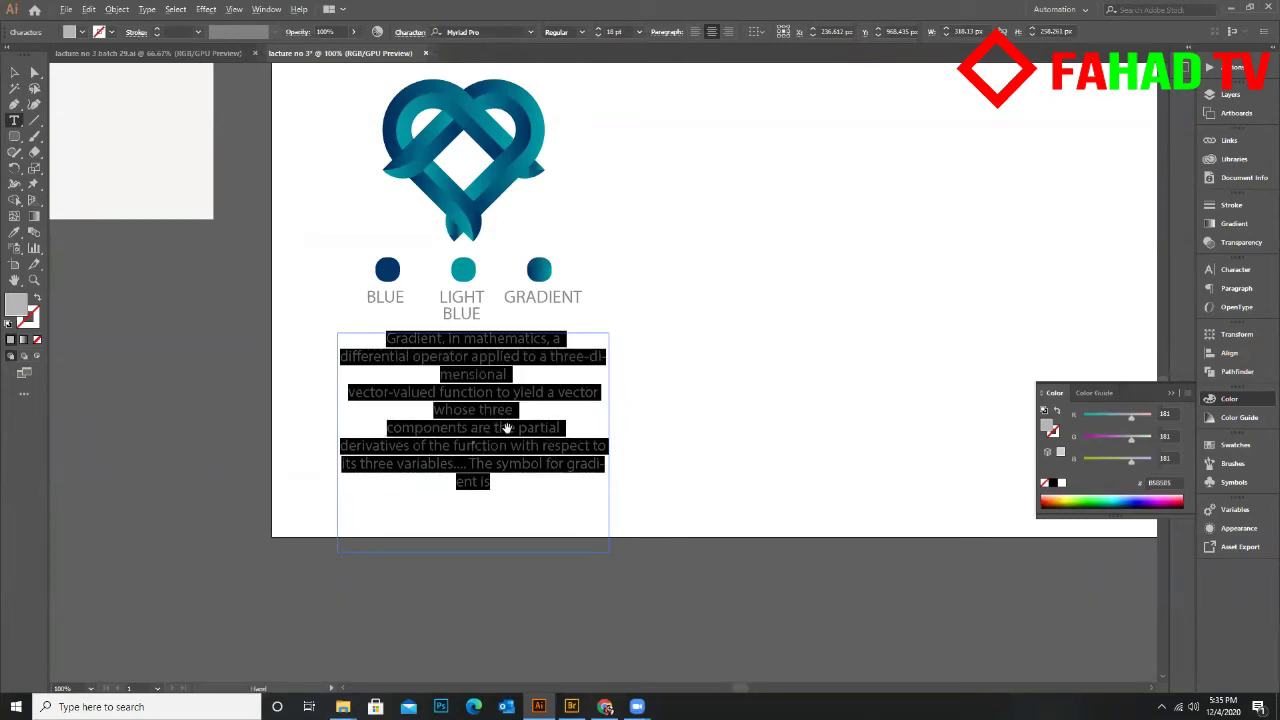
key(alt+Up)
key(alt+Up)
key(alt+Up)
key(alt+Up)
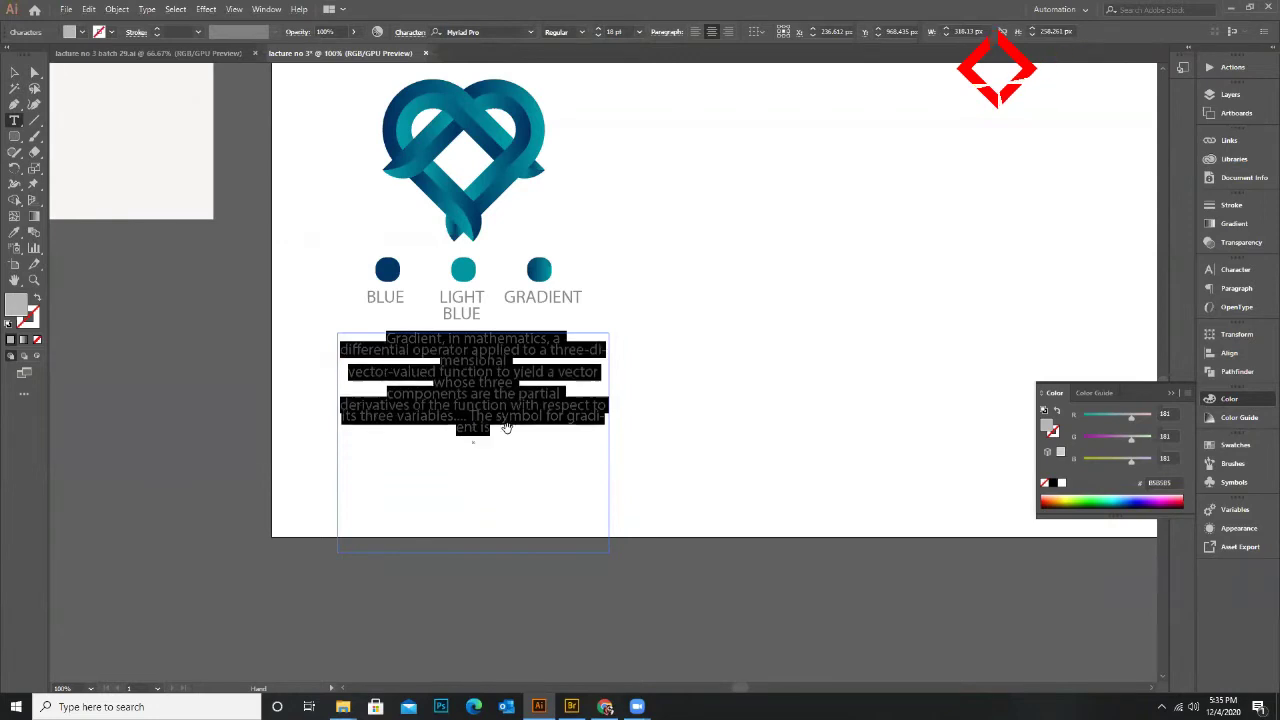
key(alt+Up)
key(alt+Up)
key(alt+Up)
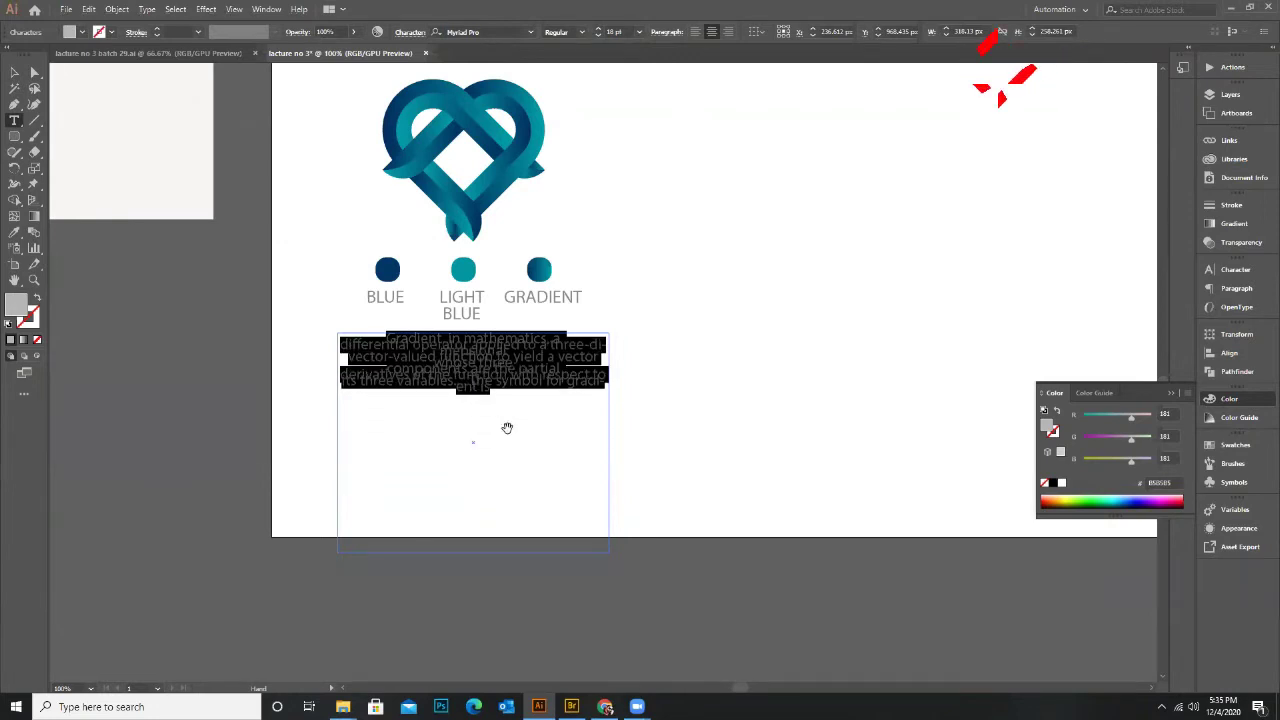
key(alt+Down)
key(alt+Down)
key(alt+Up)
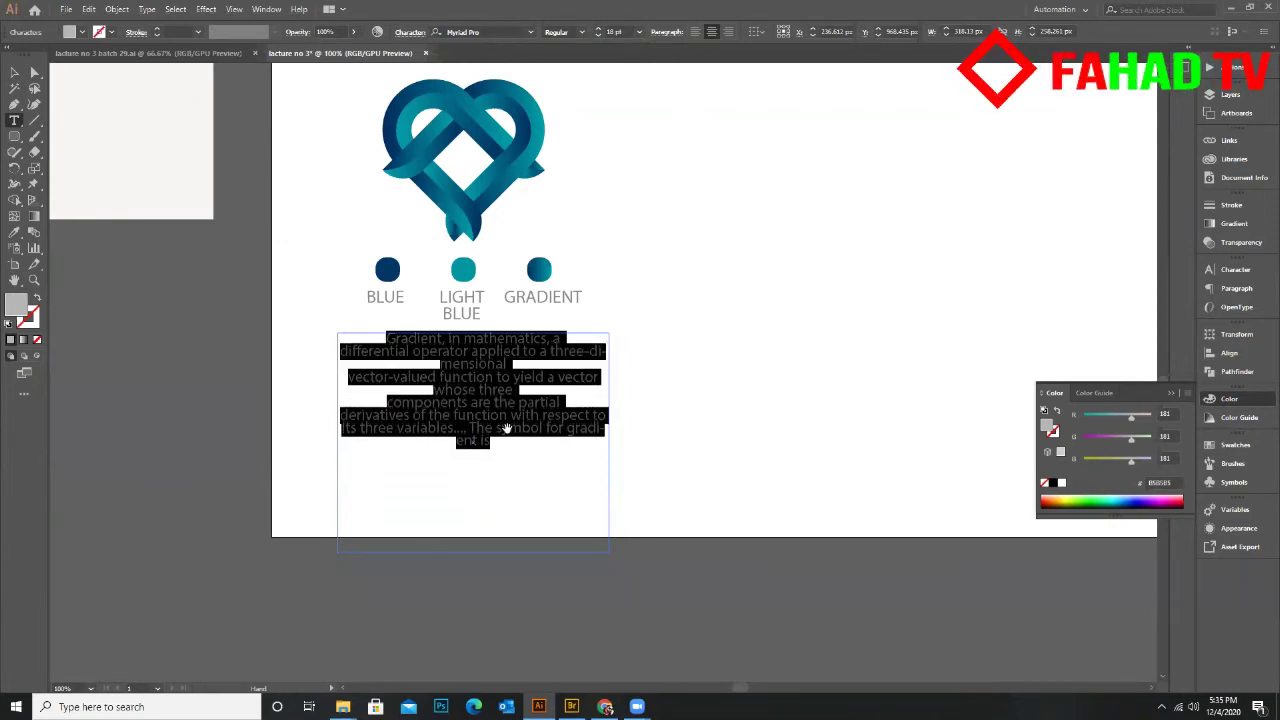
key(alt+Up)
key(alt+Up)
key(alt+Down)
Break the description's second line after "applied to a" and keep "three-dimensional" together on its own line
key(ctrl+equal)
click(599, 337)
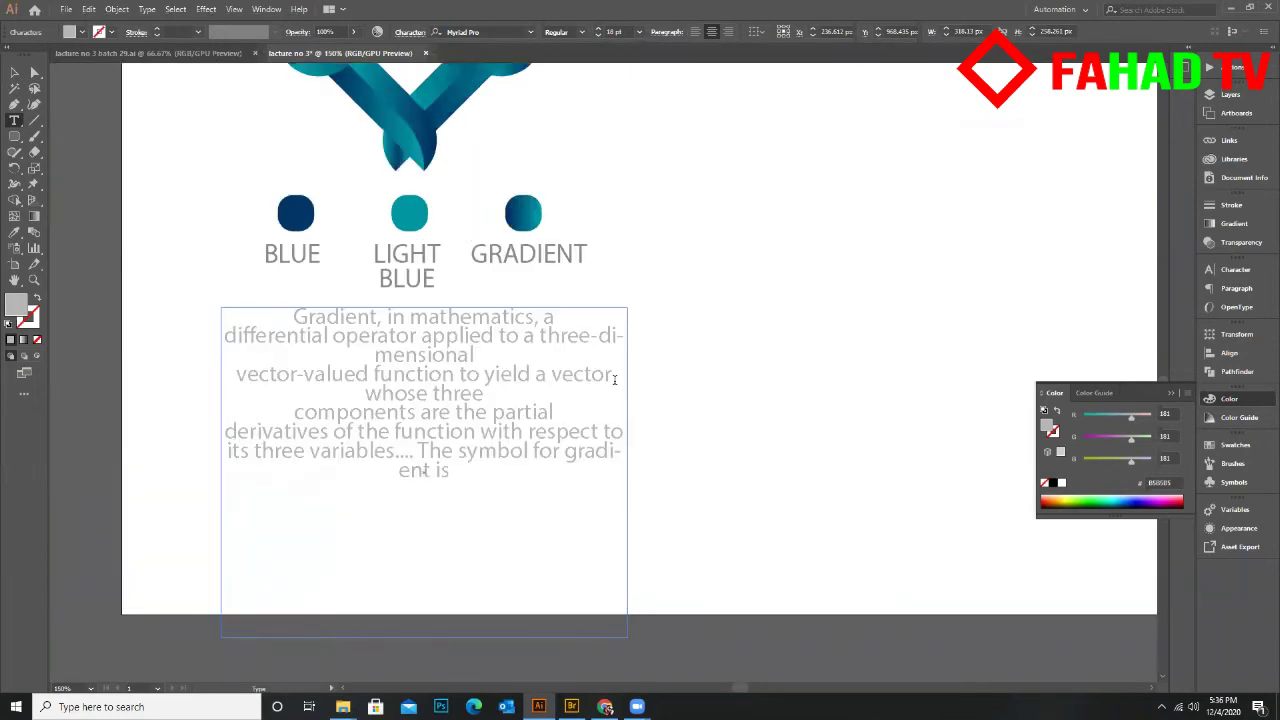
key(Return)
click(553, 336)
key(Return)
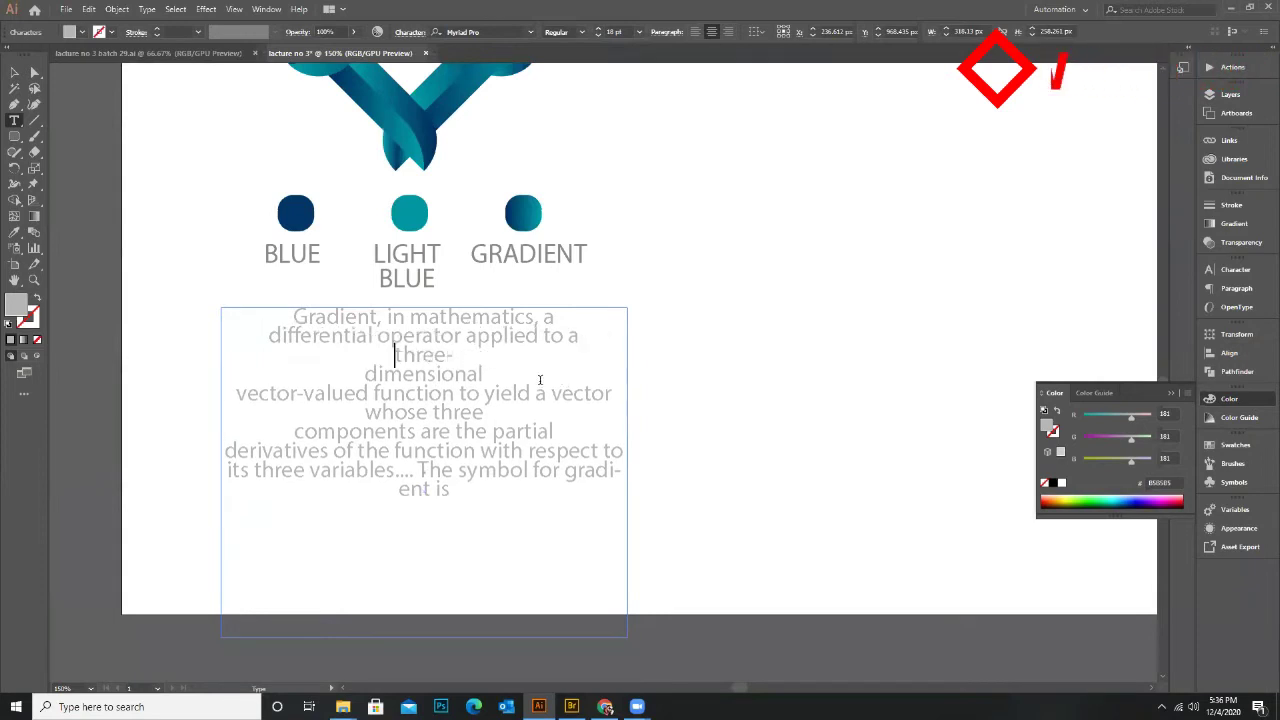
click(365, 372)
key(BackSpace)
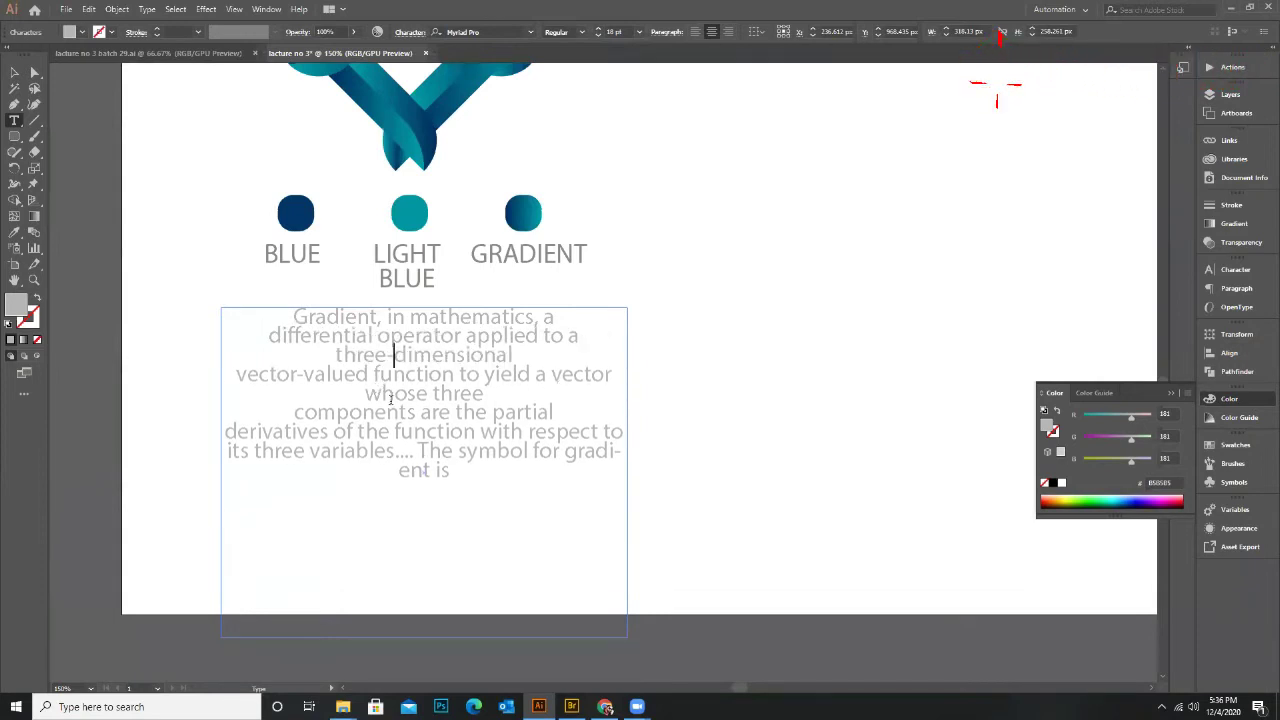
Insert line breaks in the description before "a vector whose three", "The symbol for gradient is" and "respect to its three variables"
click(539, 376)
key(Return)
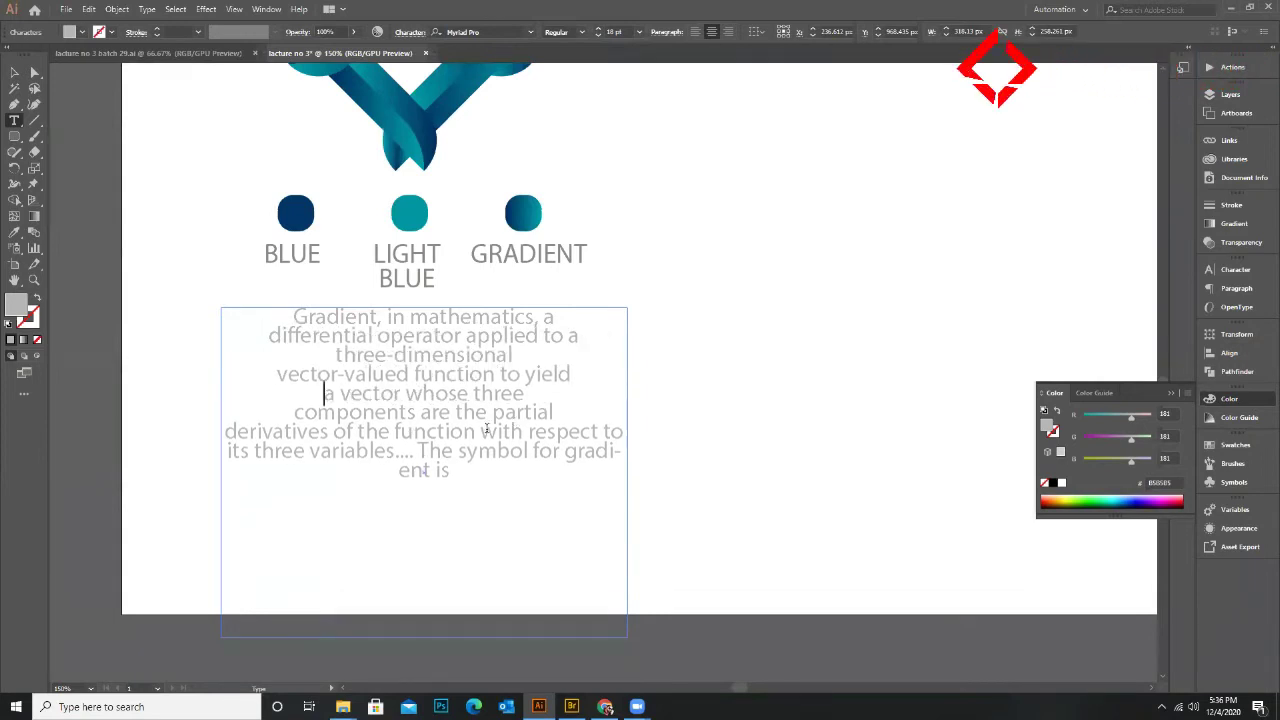
click(418, 452)
key(Return)
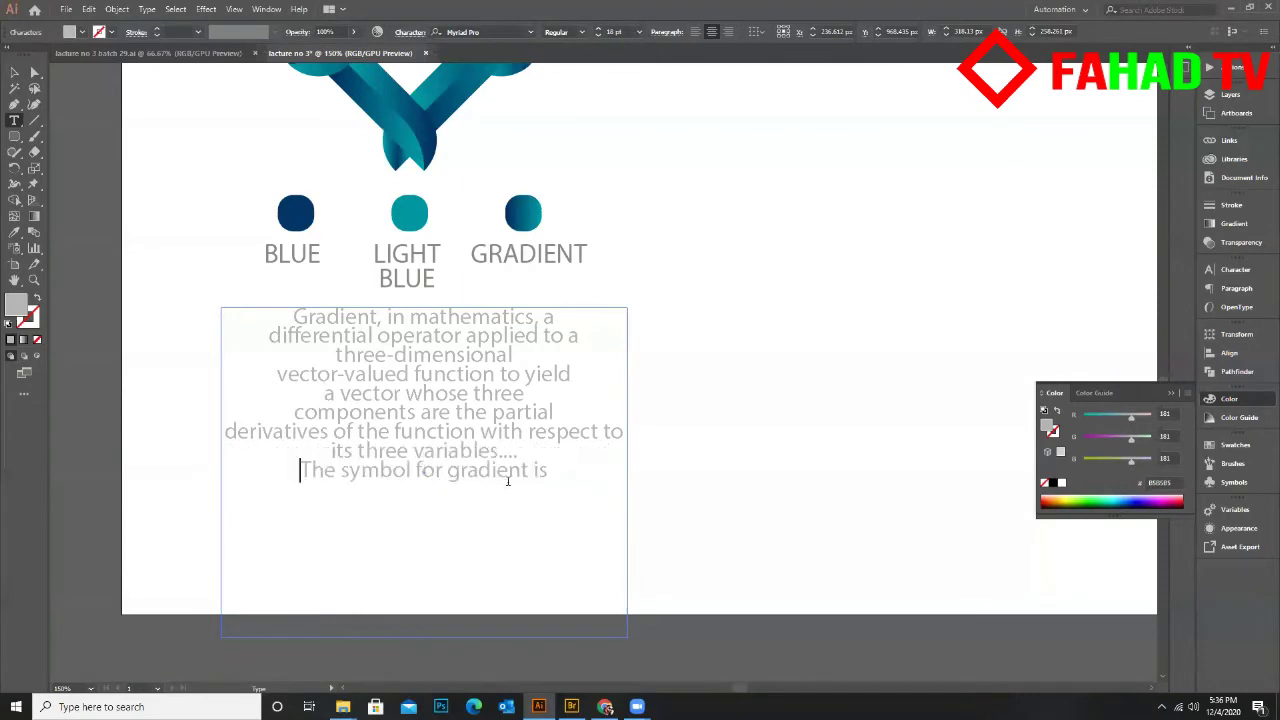
click(524, 430)
key(Return)
Nudge the description text block slightly left to centre it under the swatches
drag(561, 475, 8, 72)
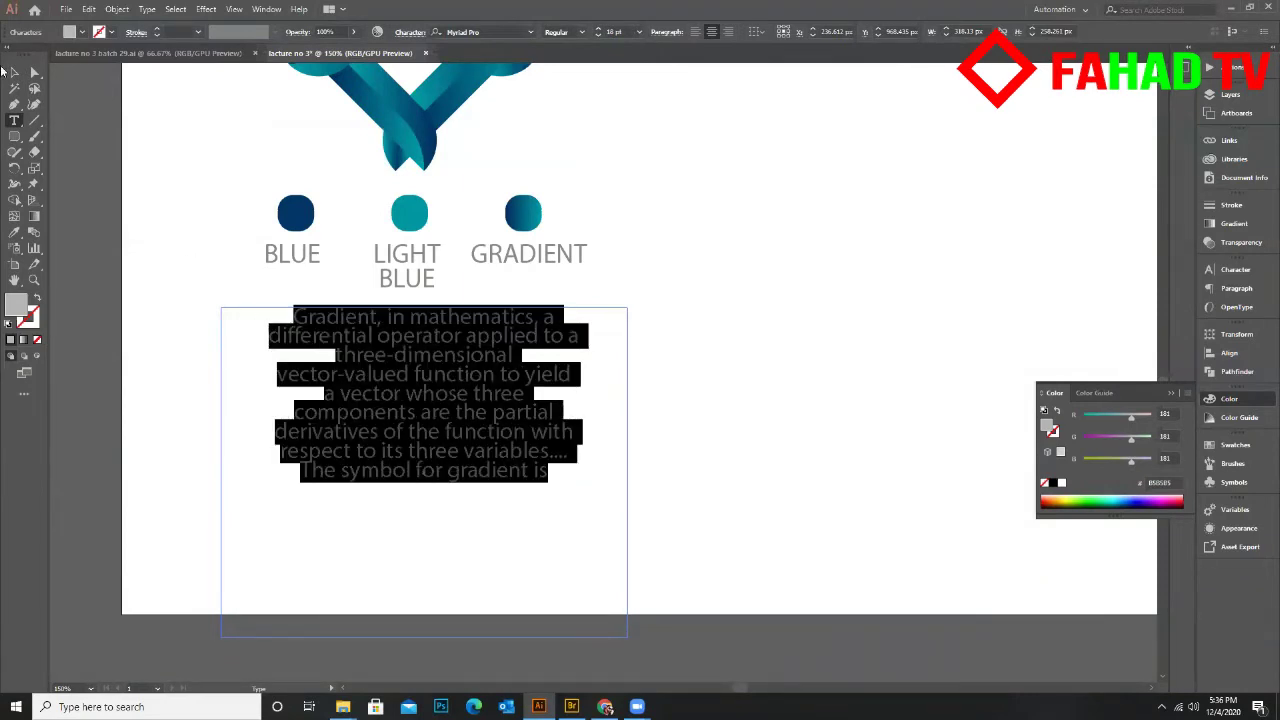
click(14, 72)
drag(411, 406, 405, 405)
Try left alignment on the description paragraph and restore its centred alignment
key(t)
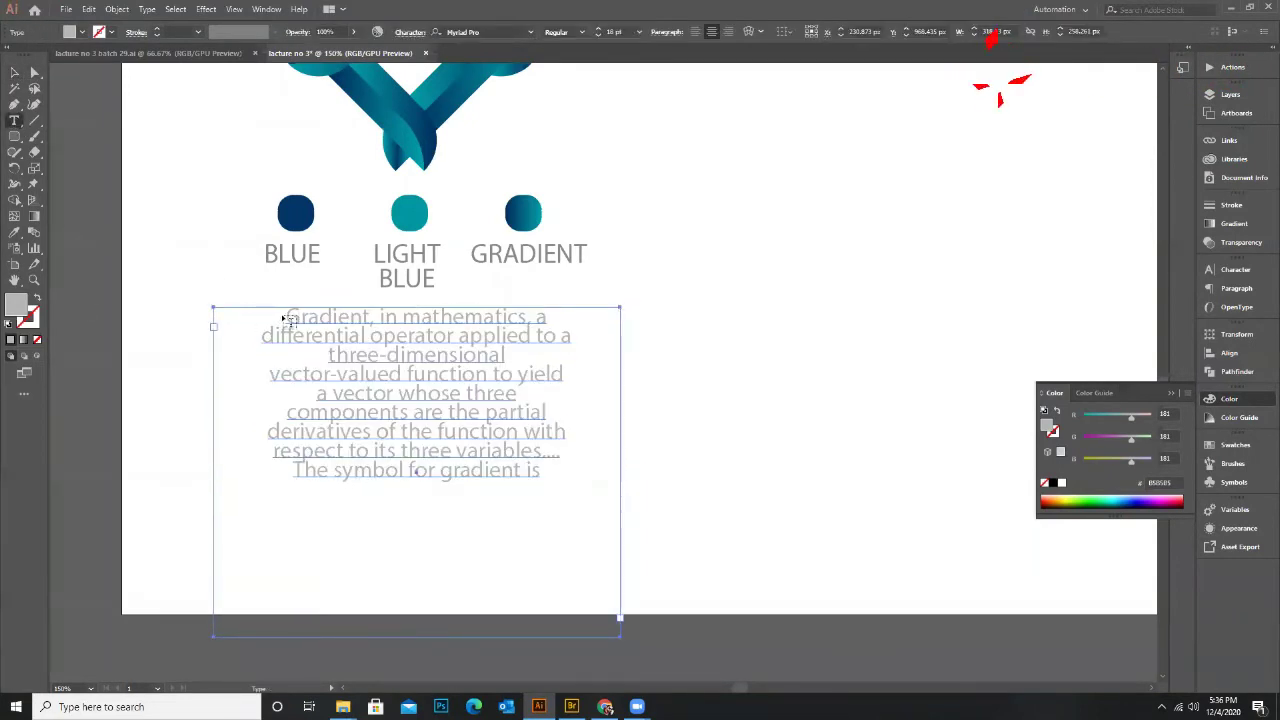
drag(288, 317, 545, 478)
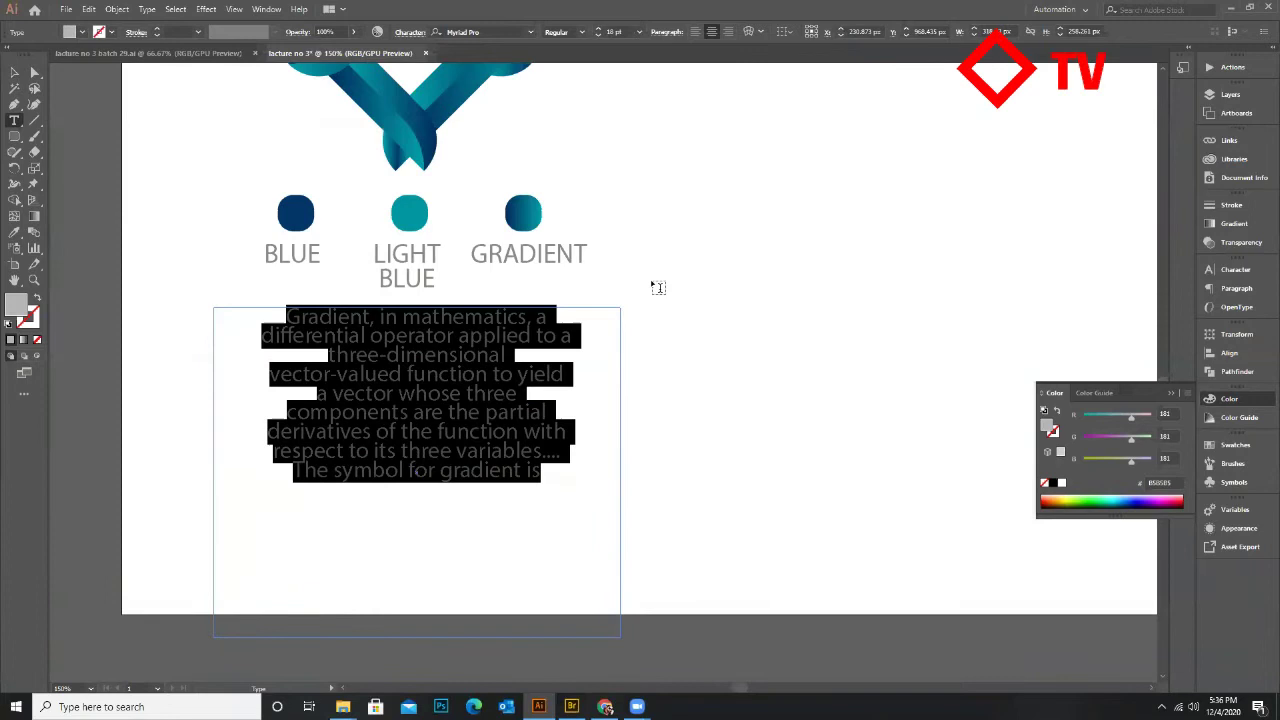
click(695, 32)
click(711, 32)
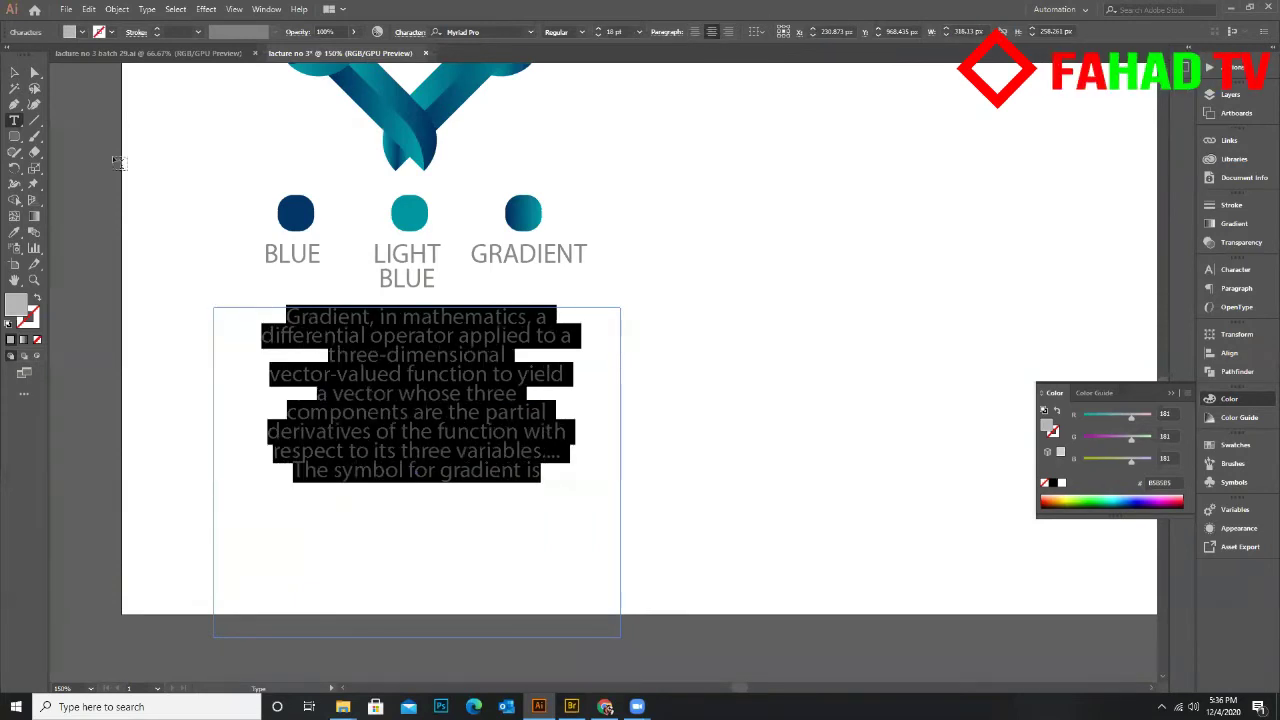
click(15, 74)
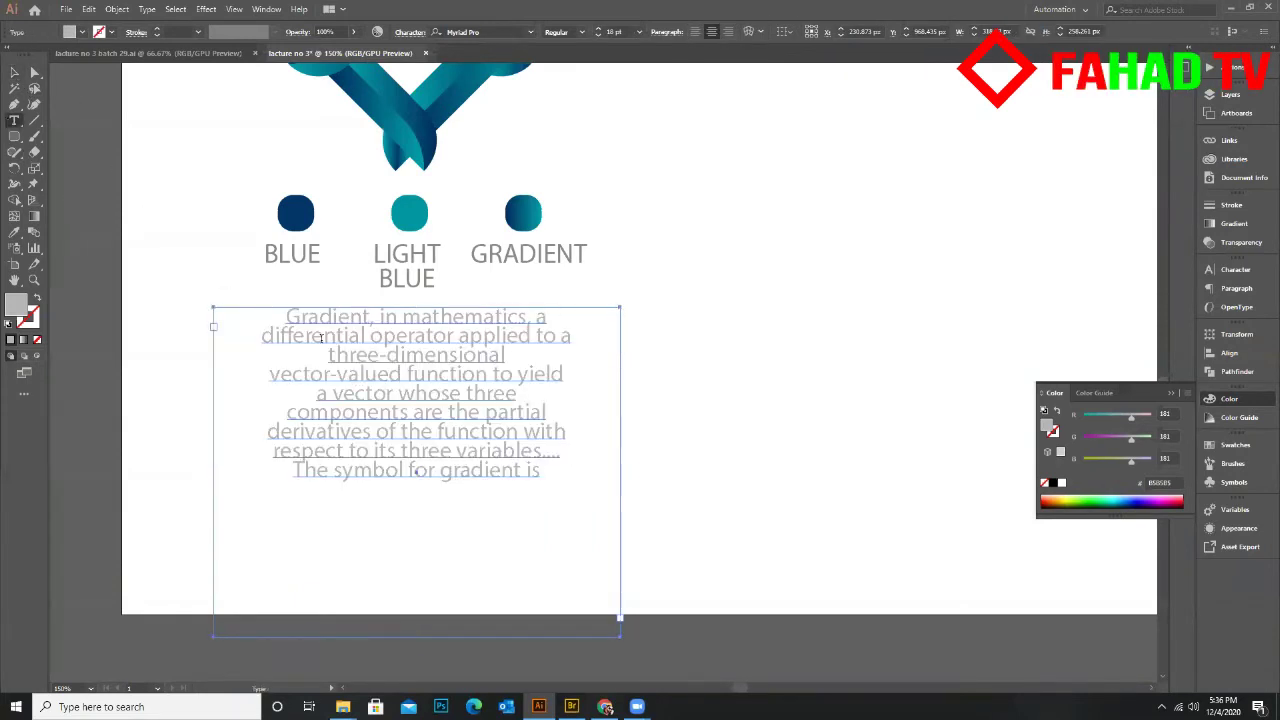
Set the word "Gradient" at the start of the description in Century Gothic Bold
double_click(364, 317)
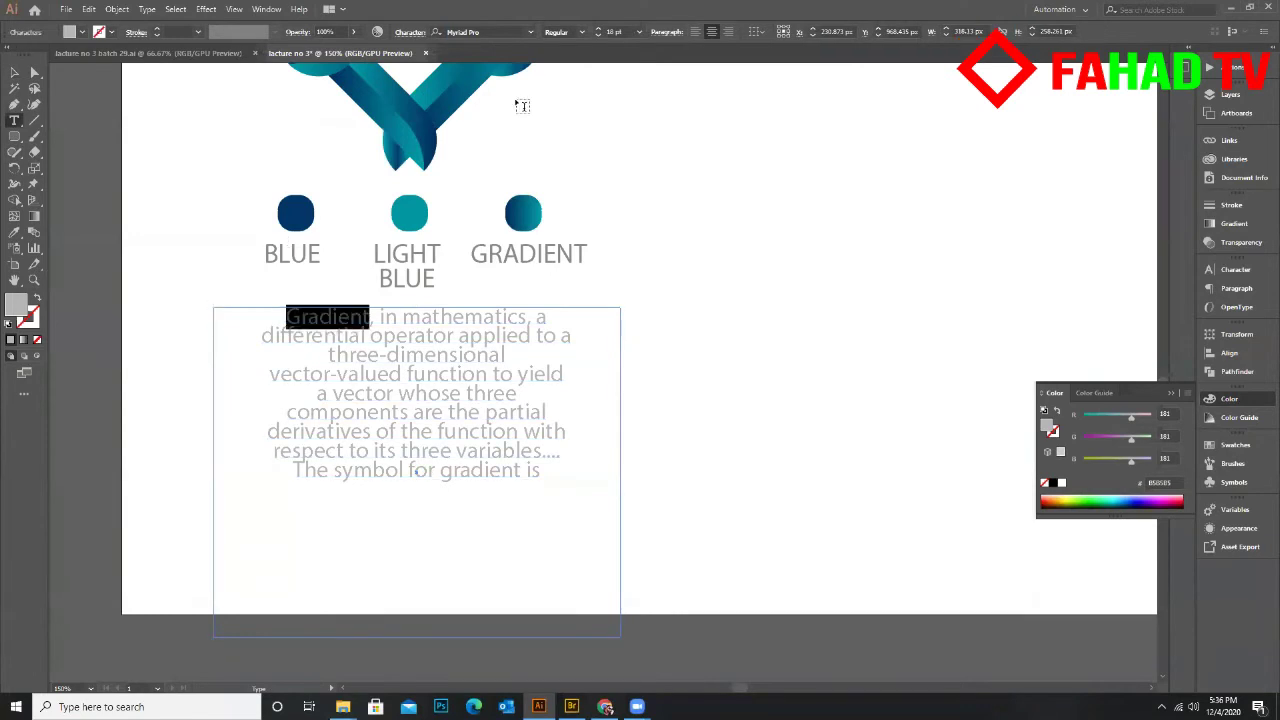
click(531, 32)
click(595, 88)
click(590, 36)
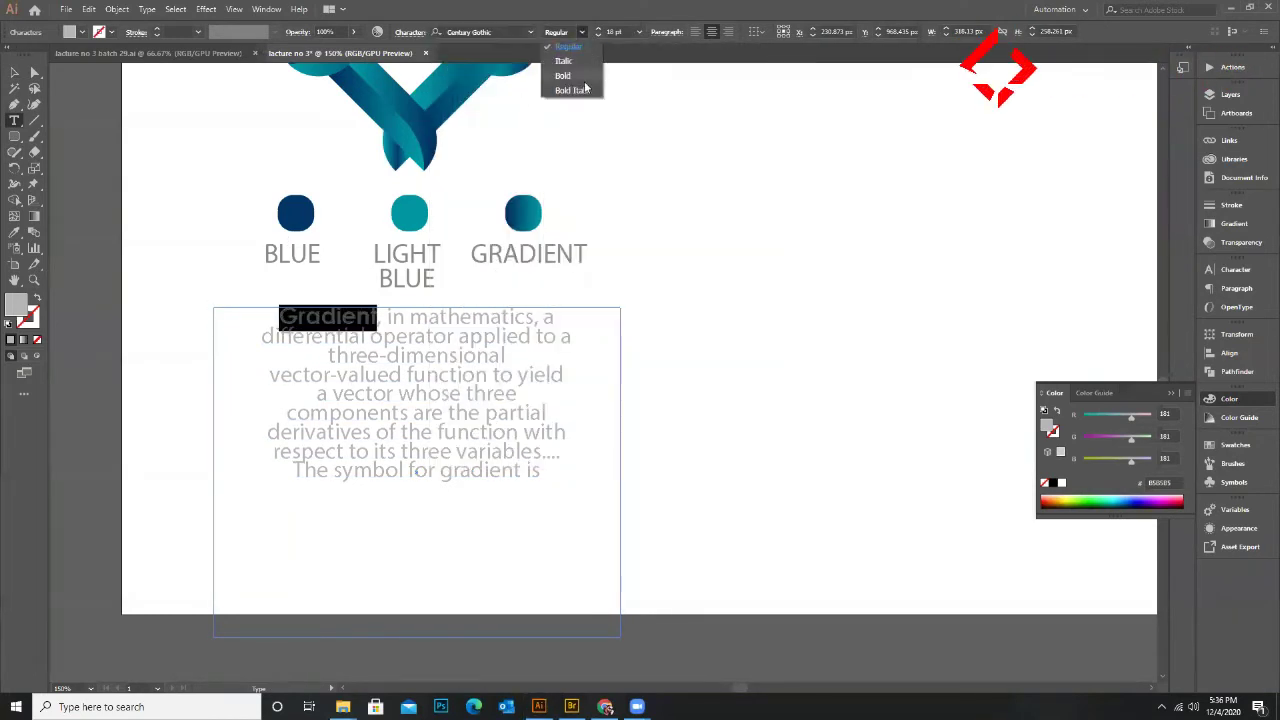
click(571, 80)
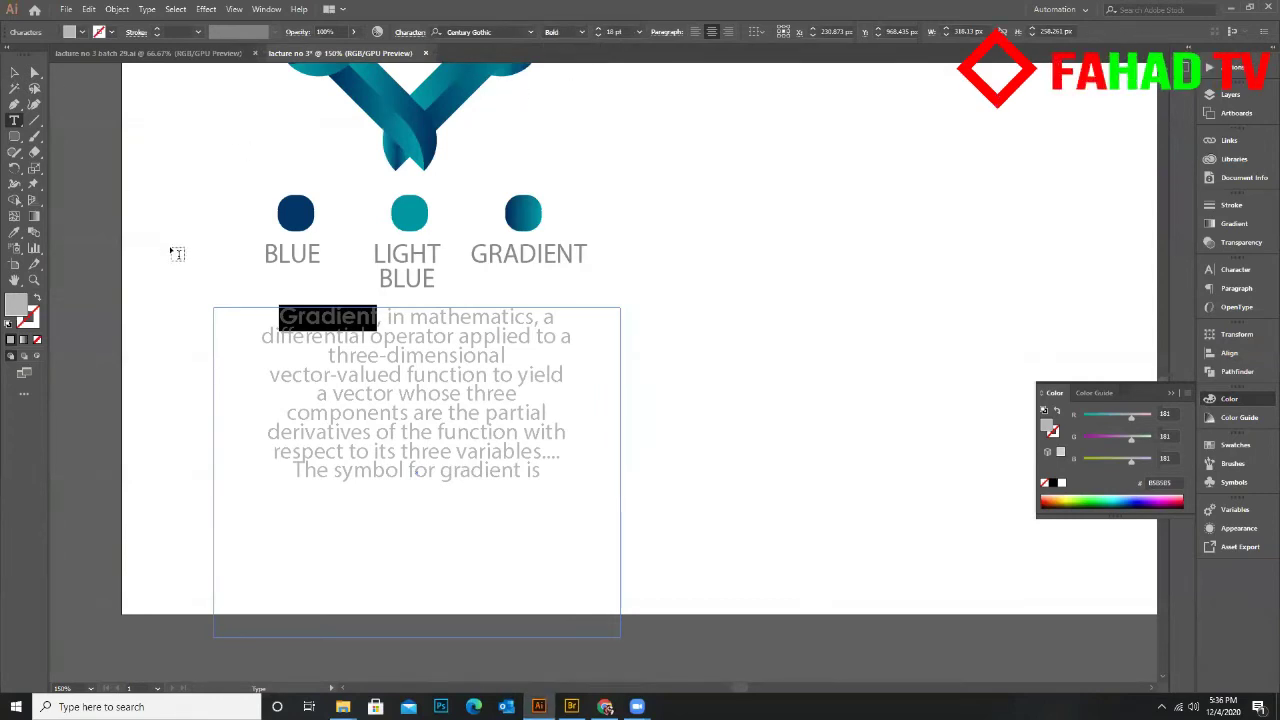
Move the gradient description text block slightly down, away from the swatch labels
click(14, 76)
click(409, 294)
click(531, 349)
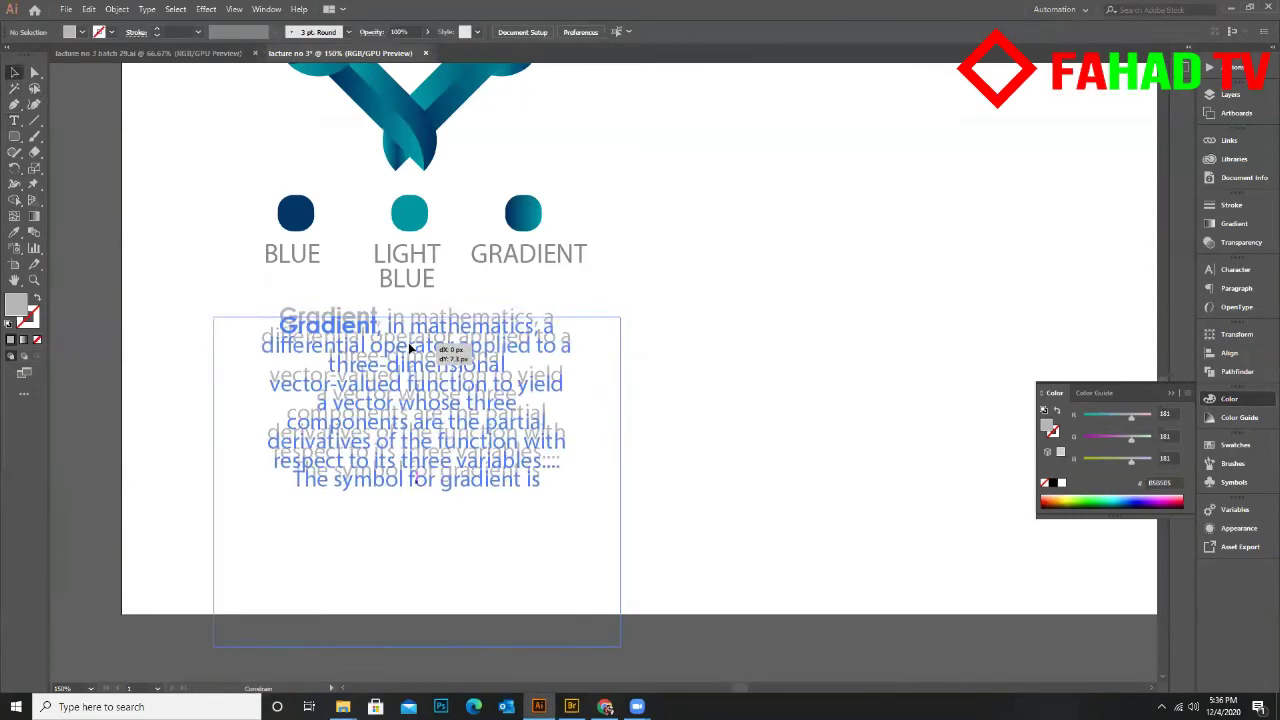
click(765, 346)
scroll(499, 358, down, 2)
scroll(528, 323, up, 3)
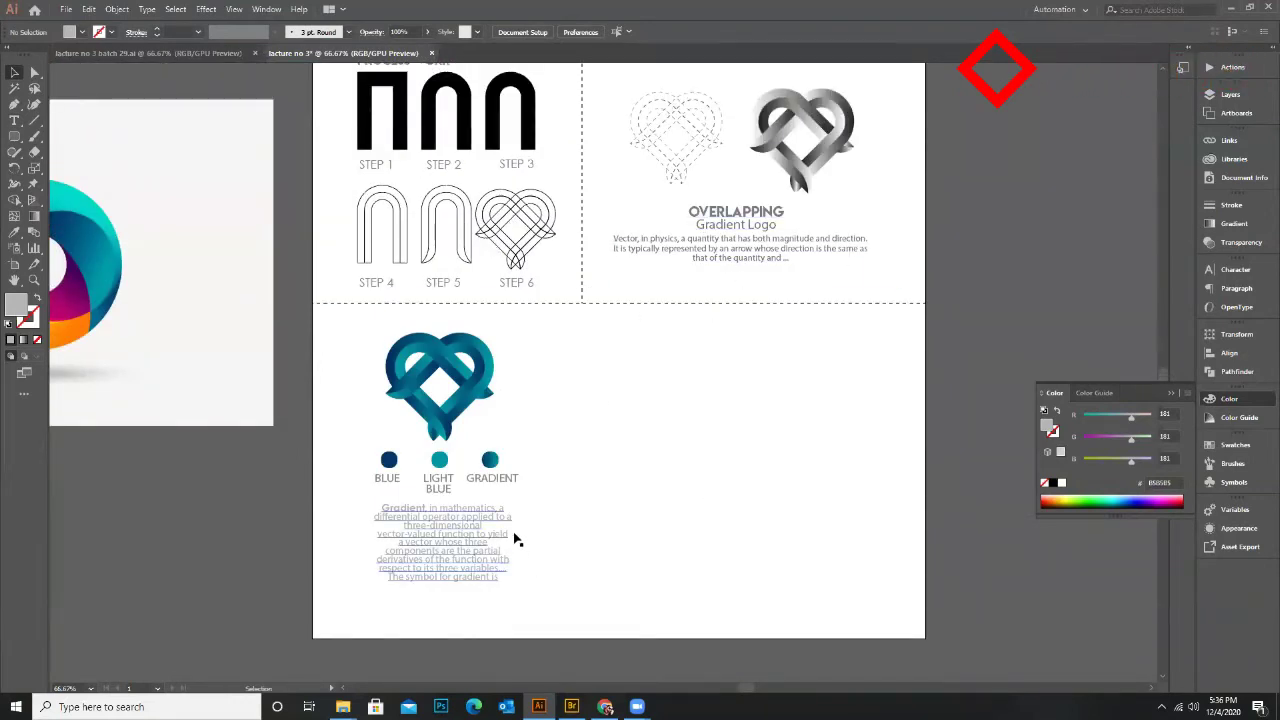
Draw a vertical grey rounded bar about 12 by 116 px beside the coloured heart and duplicate it twice below with even spacing
click(13, 139)
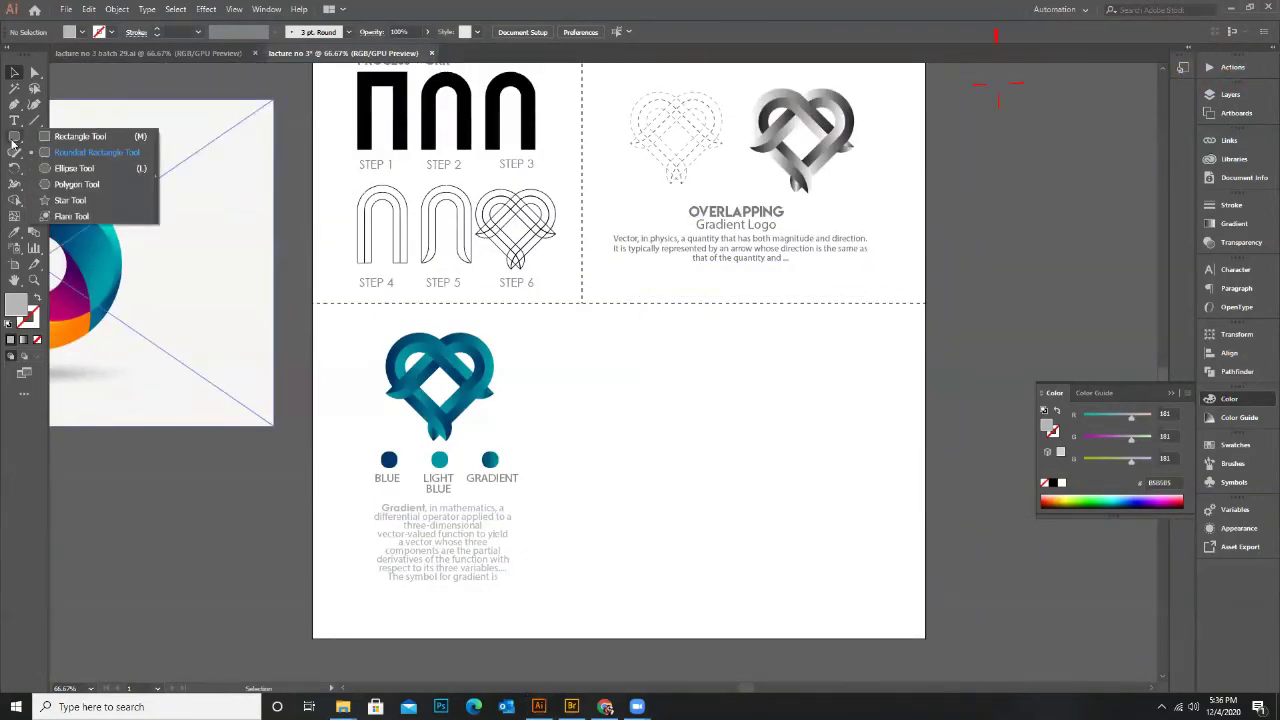
click(52, 151)
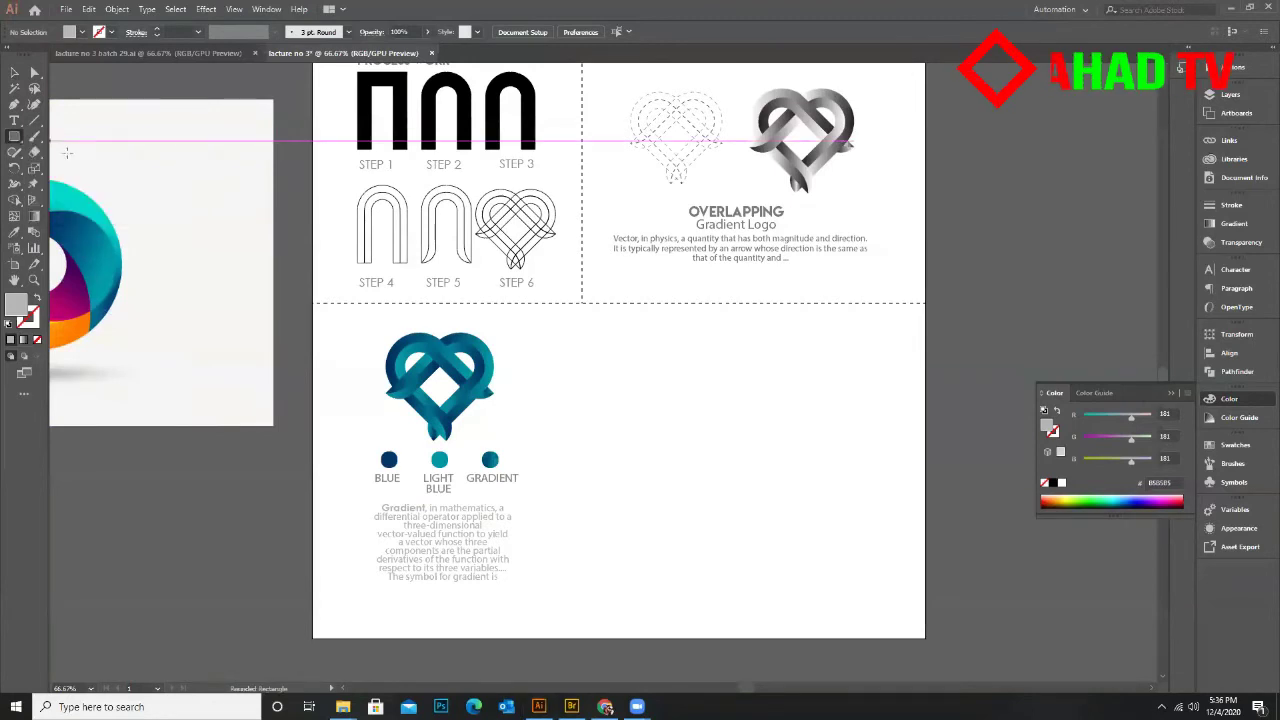
drag(548, 323, 558, 392)
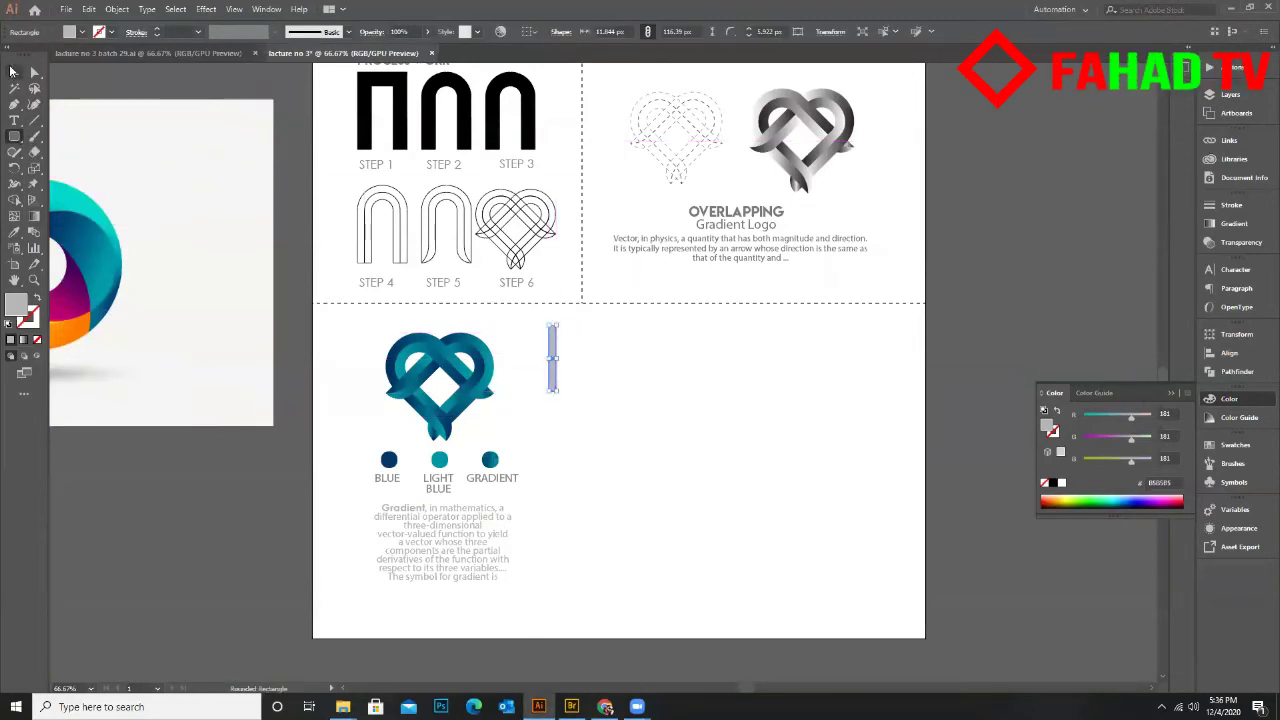
click(13, 72)
click(651, 437)
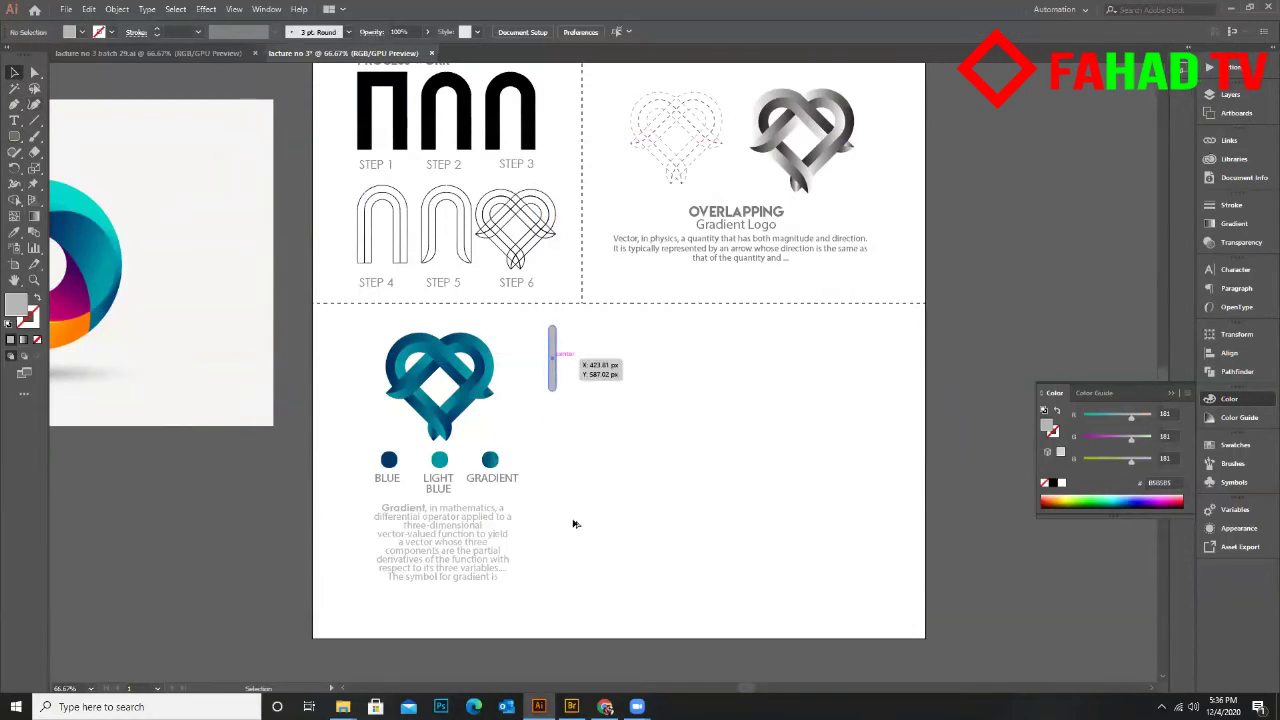
drag(551, 363, 551, 445)
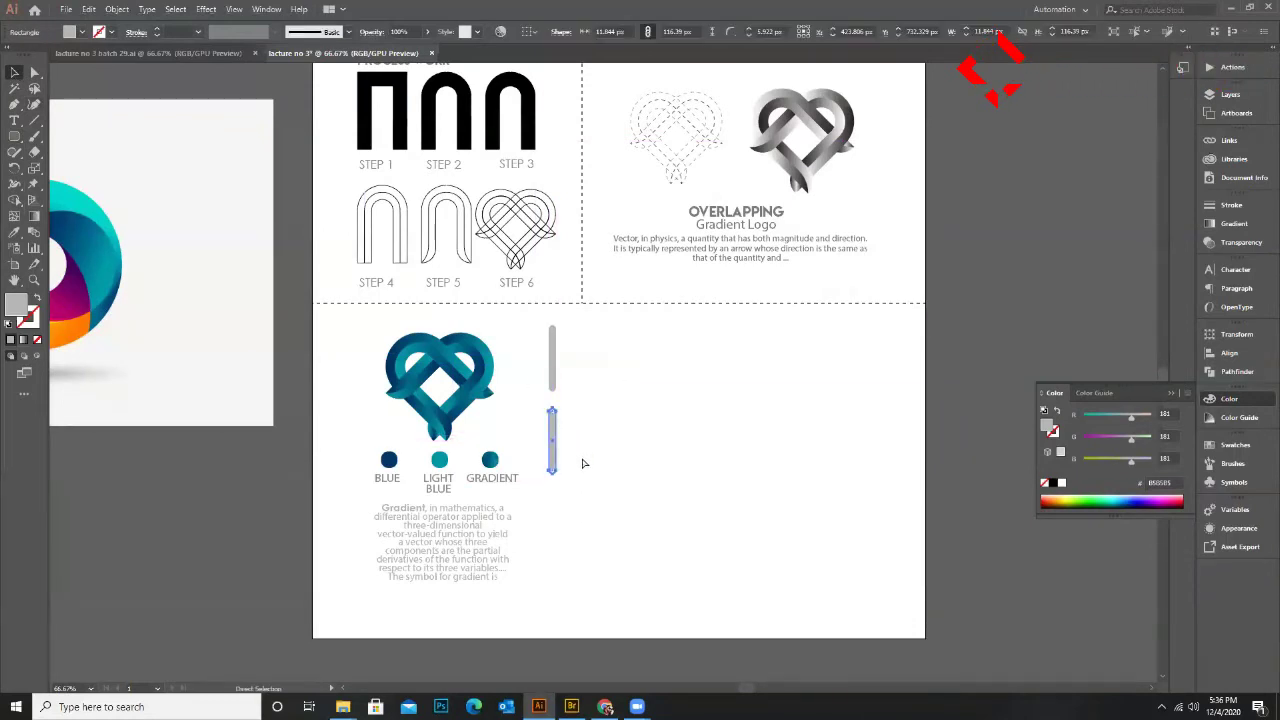
key(ctrl+d)
Fill the middle vertical bar with the teal sampled from the LIGHT BLUE swatch
click(540, 435)
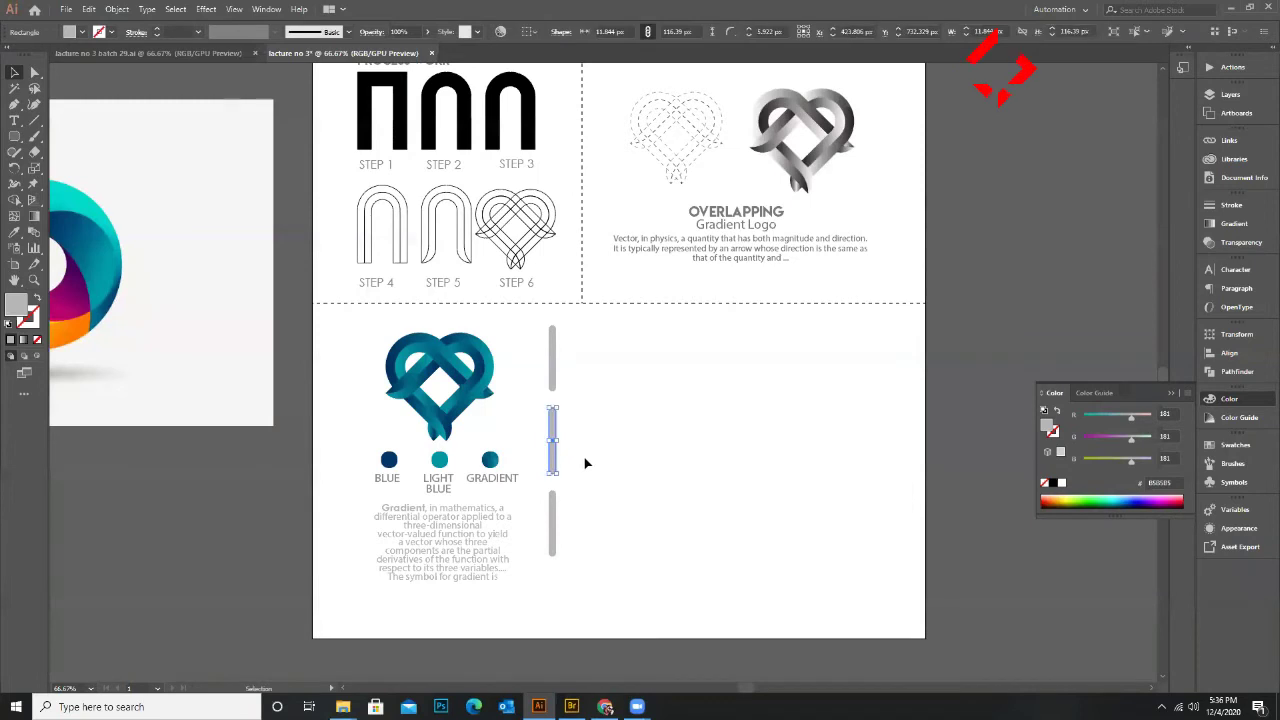
key(i)
click(440, 458)
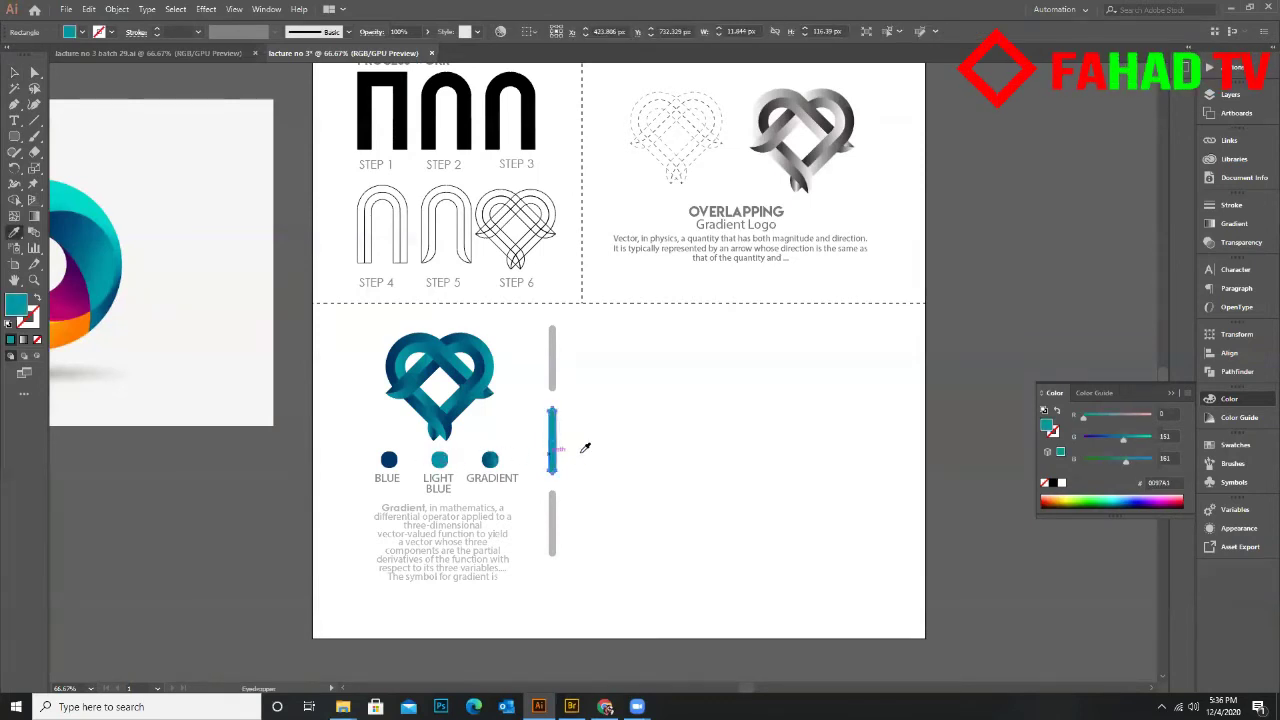
key(v)
click(626, 429)
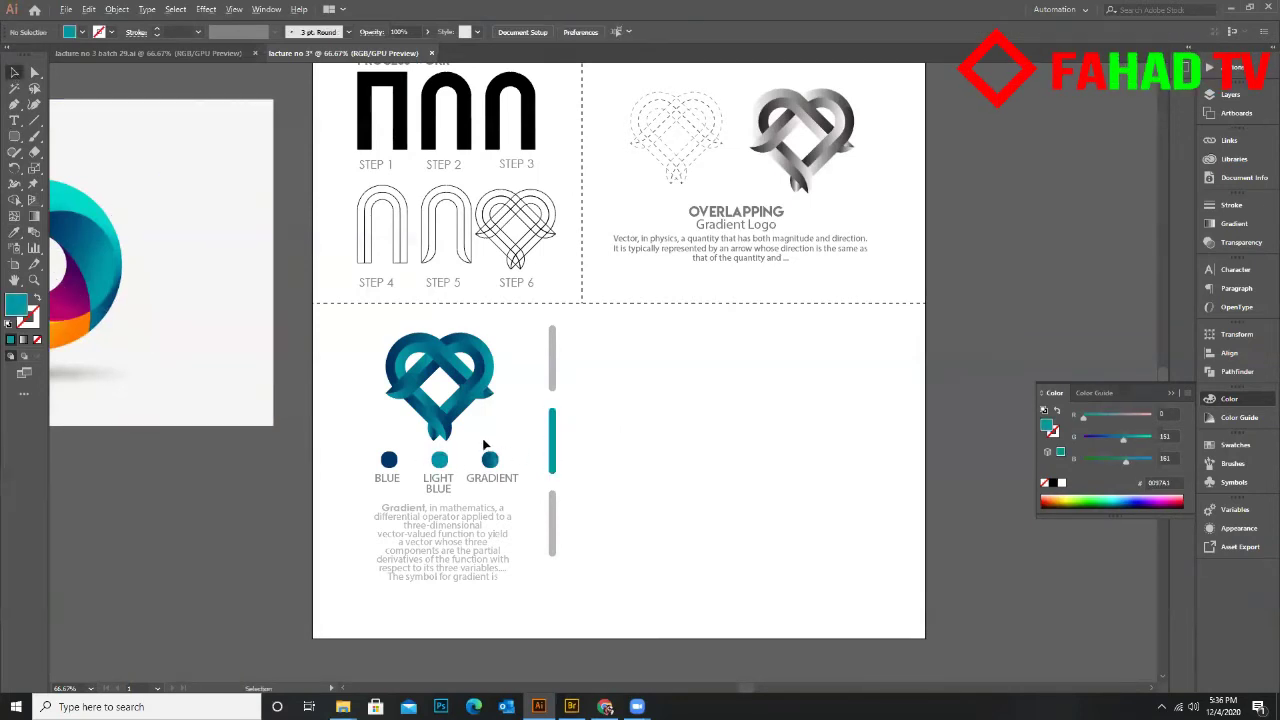
Place an enlarged copy of the blue-teal heart in the empty section beyond the vertical bars
scroll(485, 444, down, 1)
scroll(660, 425, up, 1)
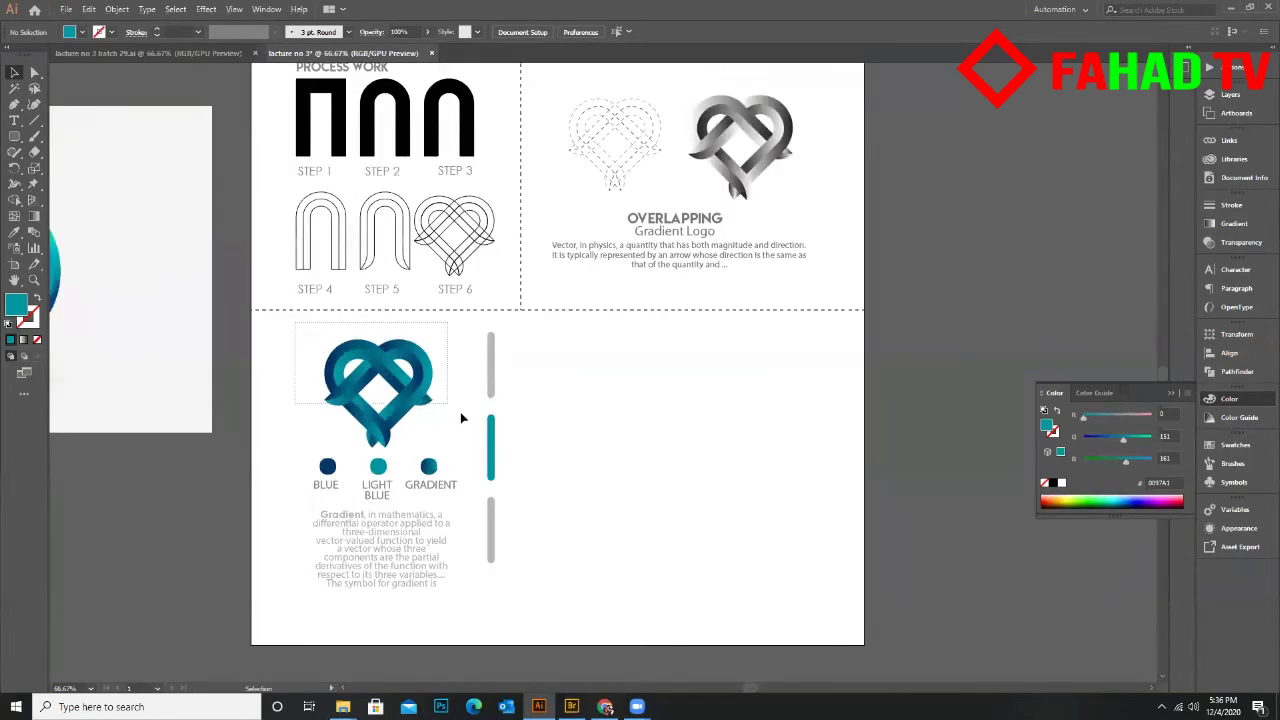
drag(405, 420, 748, 462)
drag(689, 359, 690, 375)
key(ctrl+shift+a)
scroll(677, 355, down, 1)
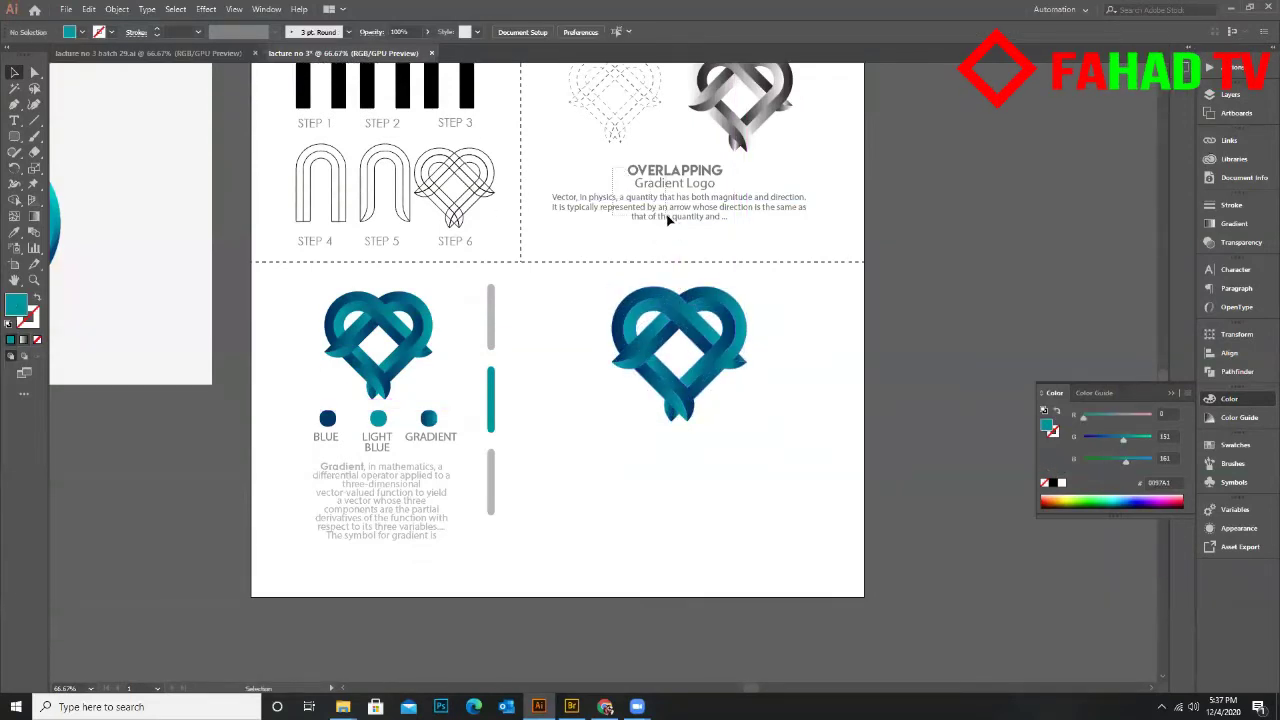
Copy the title, description and three small bars beneath the large blue heart in lacture no 3 batch 29.ai
key(ctrl+Tab)
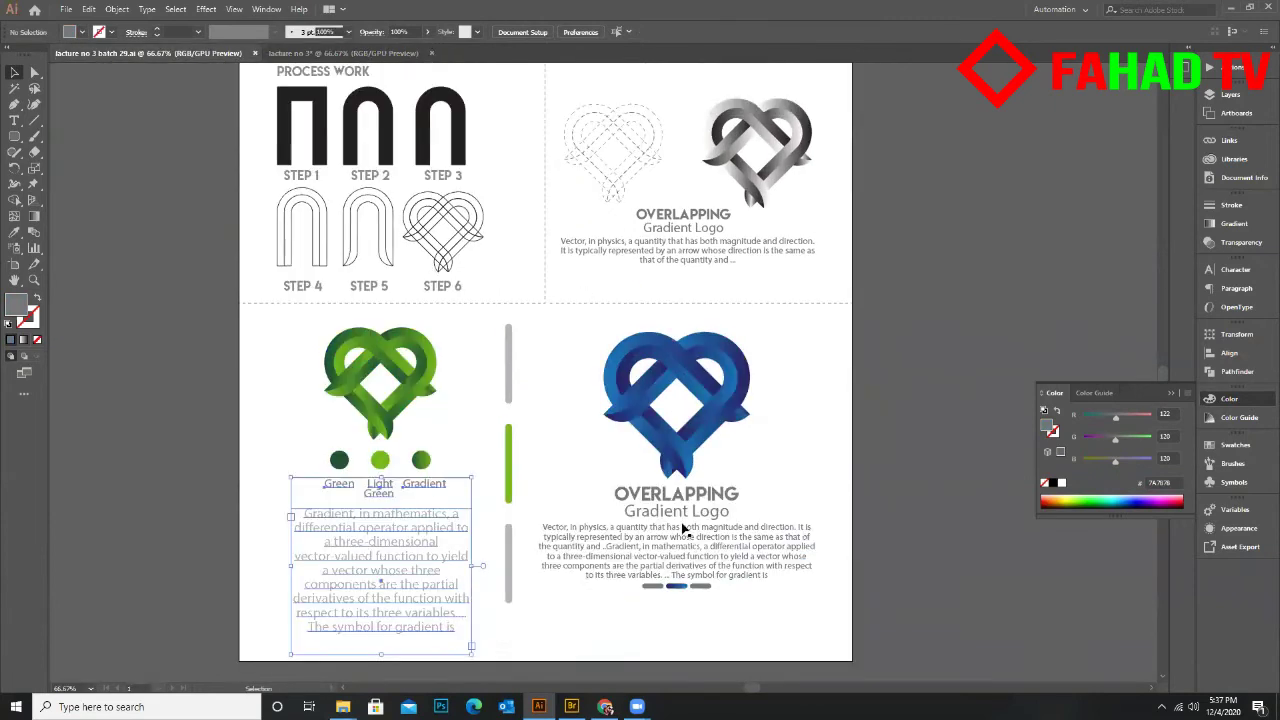
click(683, 528)
click(728, 604)
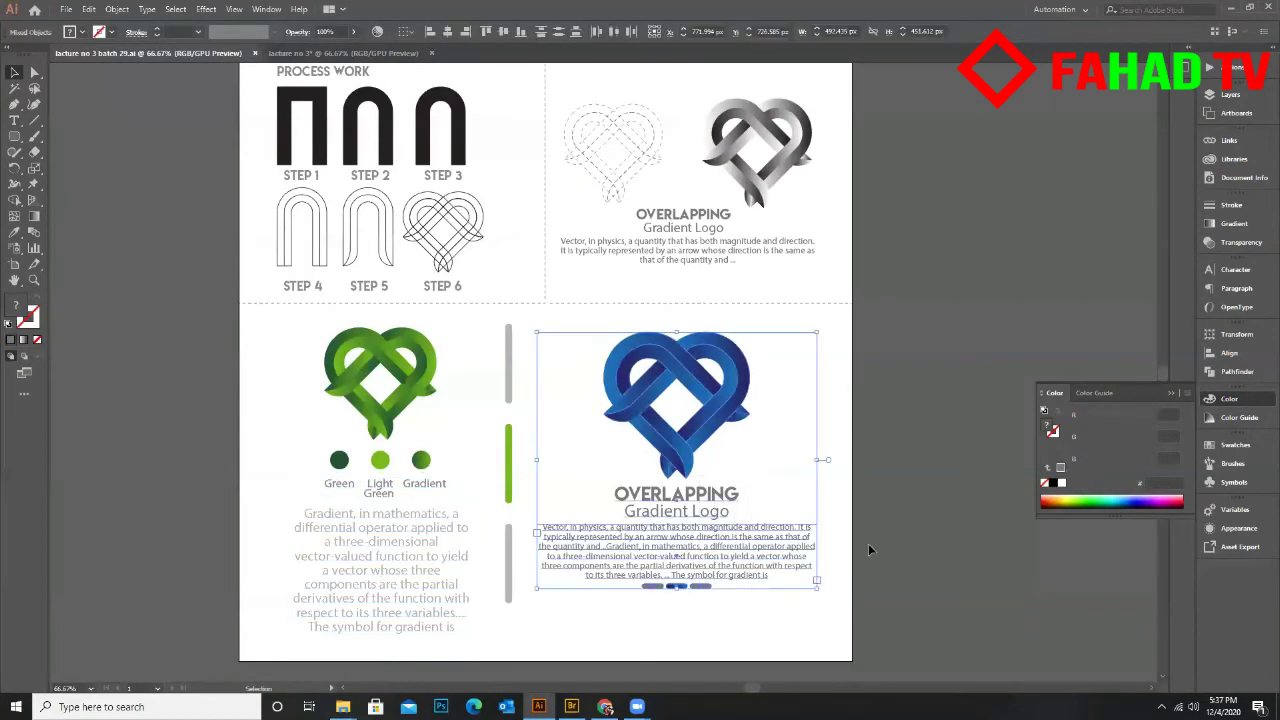
click(868, 543)
click(716, 600)
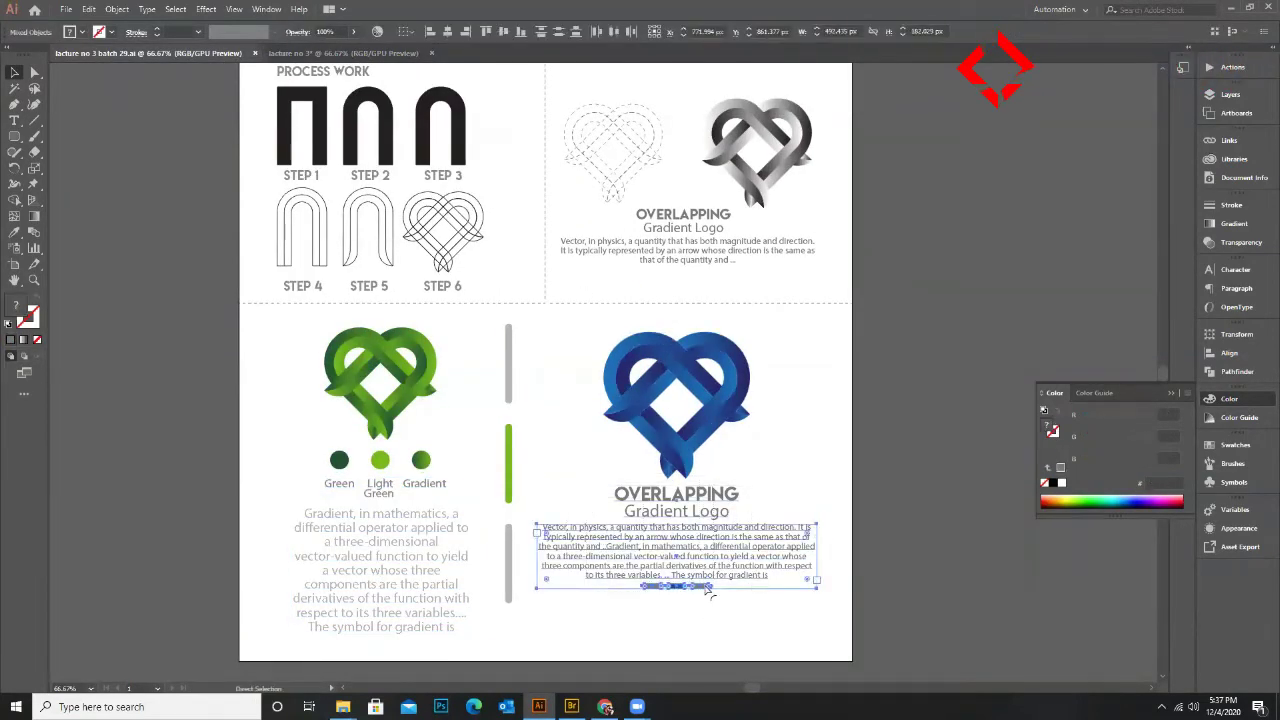
Paste the copied title, description and bars into the lacture no 3 document and position them beneath the large heart
key(ctrl+Tab)
scroll(678, 396, down, 1)
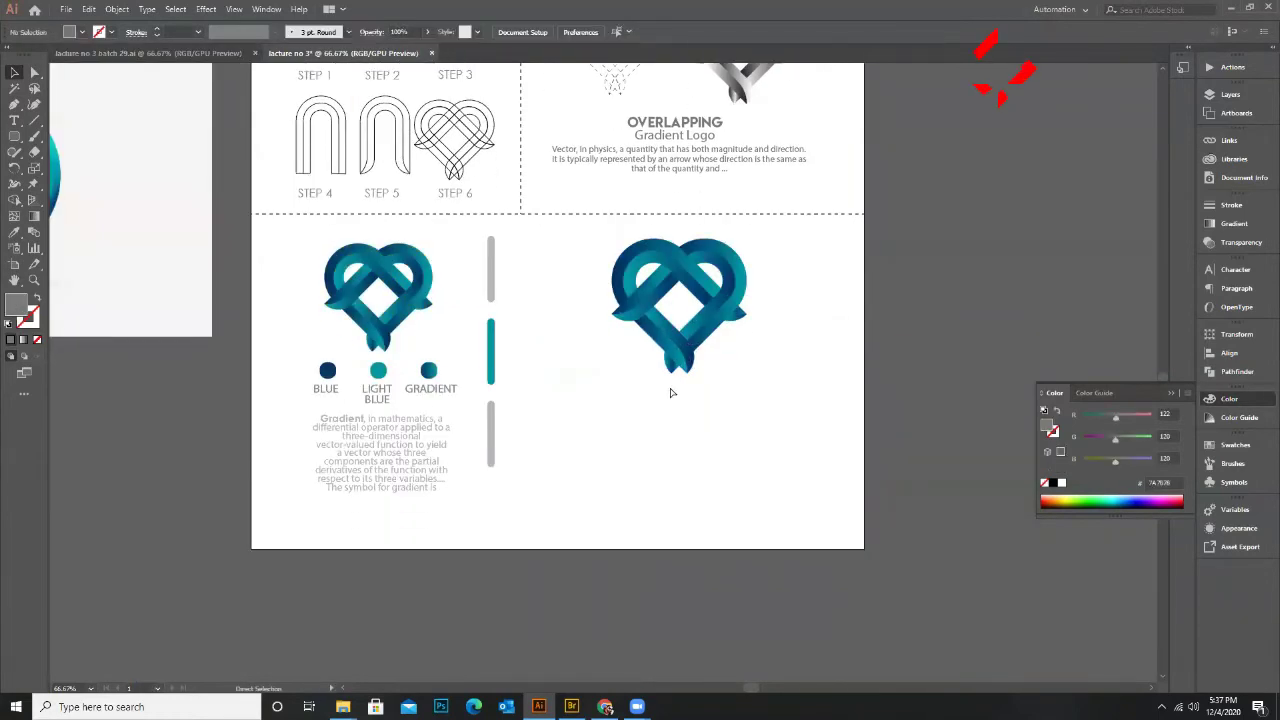
key(ctrl+v)
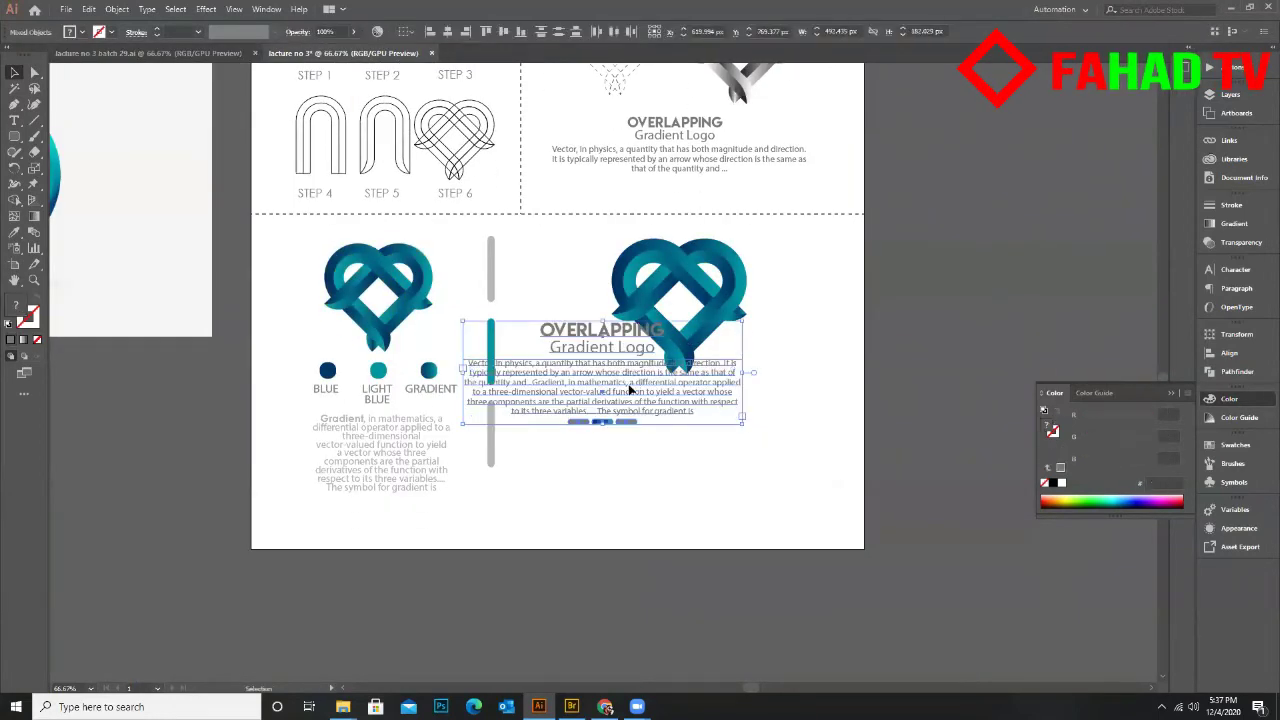
drag(630, 381, 704, 437)
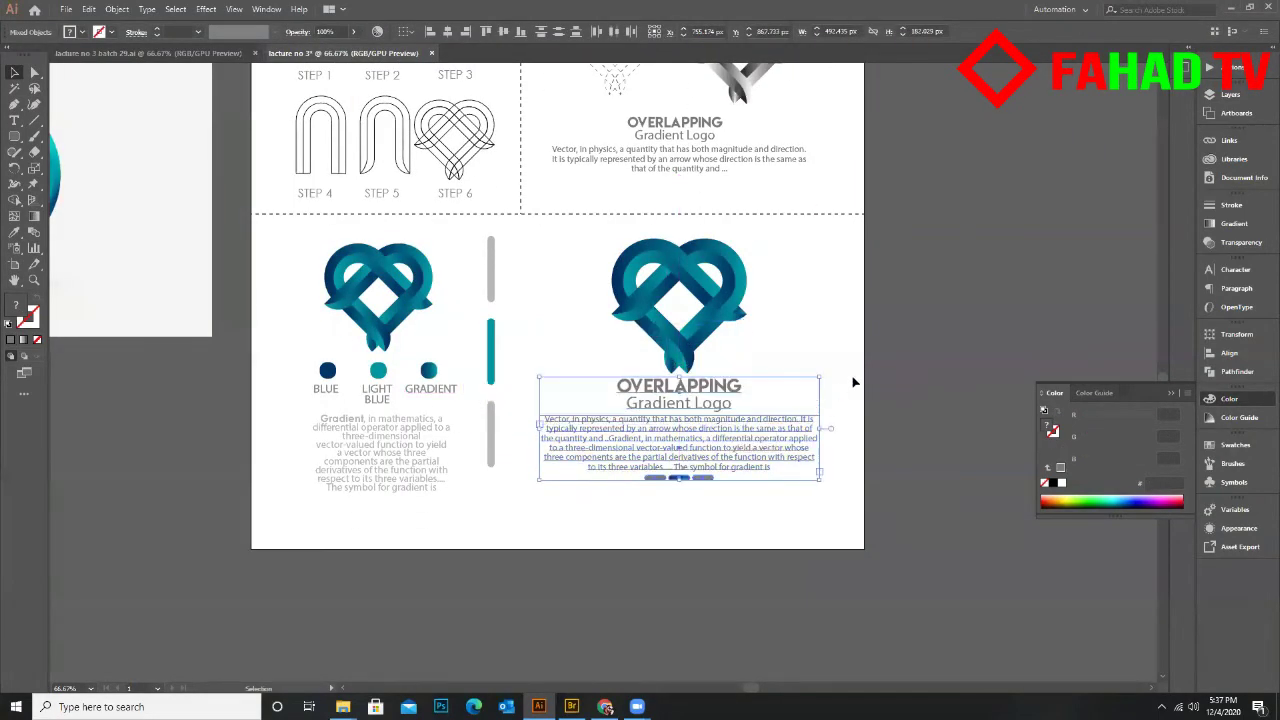
click(729, 482)
scroll(700, 480, up, 1)
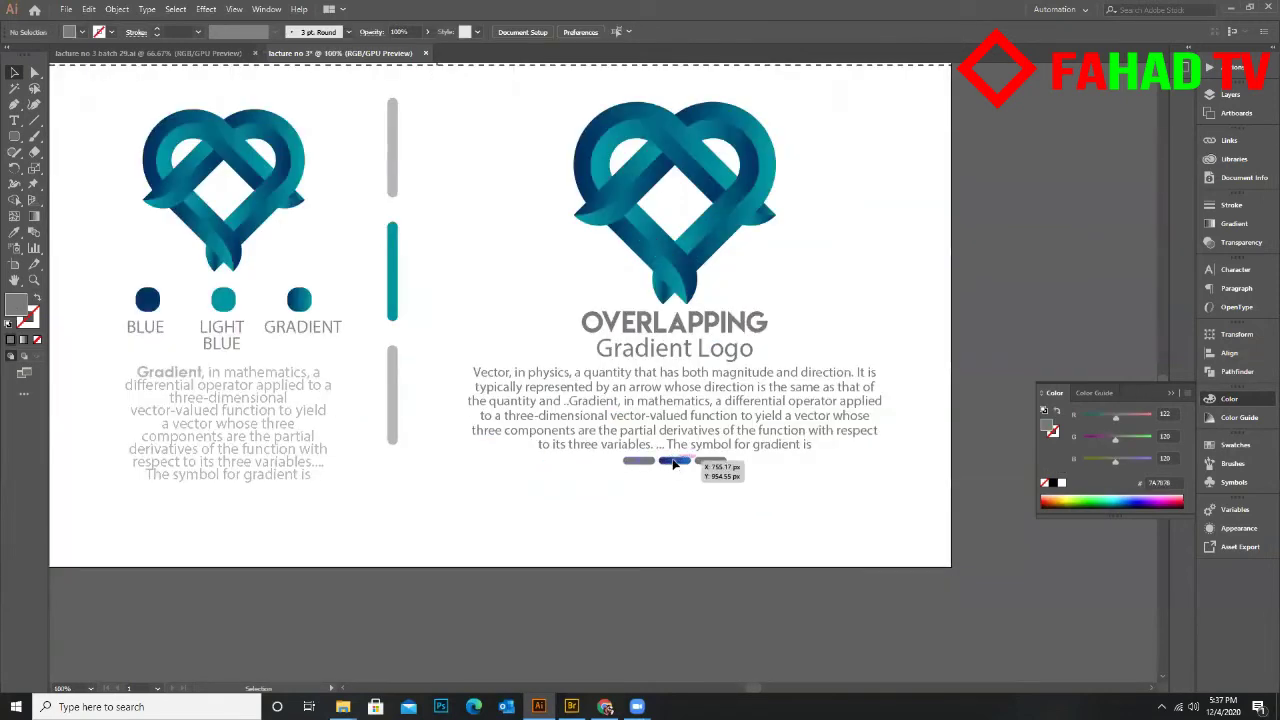
right_click(679, 462)
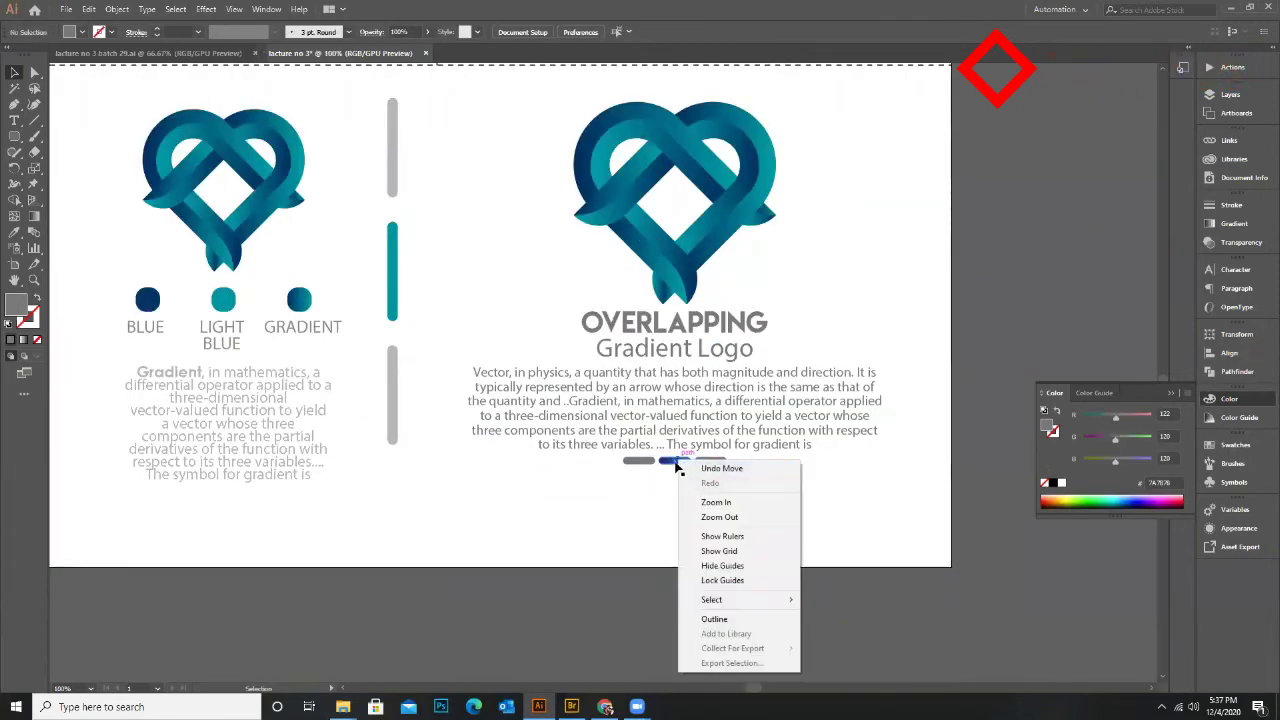
click(675, 461)
right_click(679, 461)
click(709, 574)
click(672, 474)
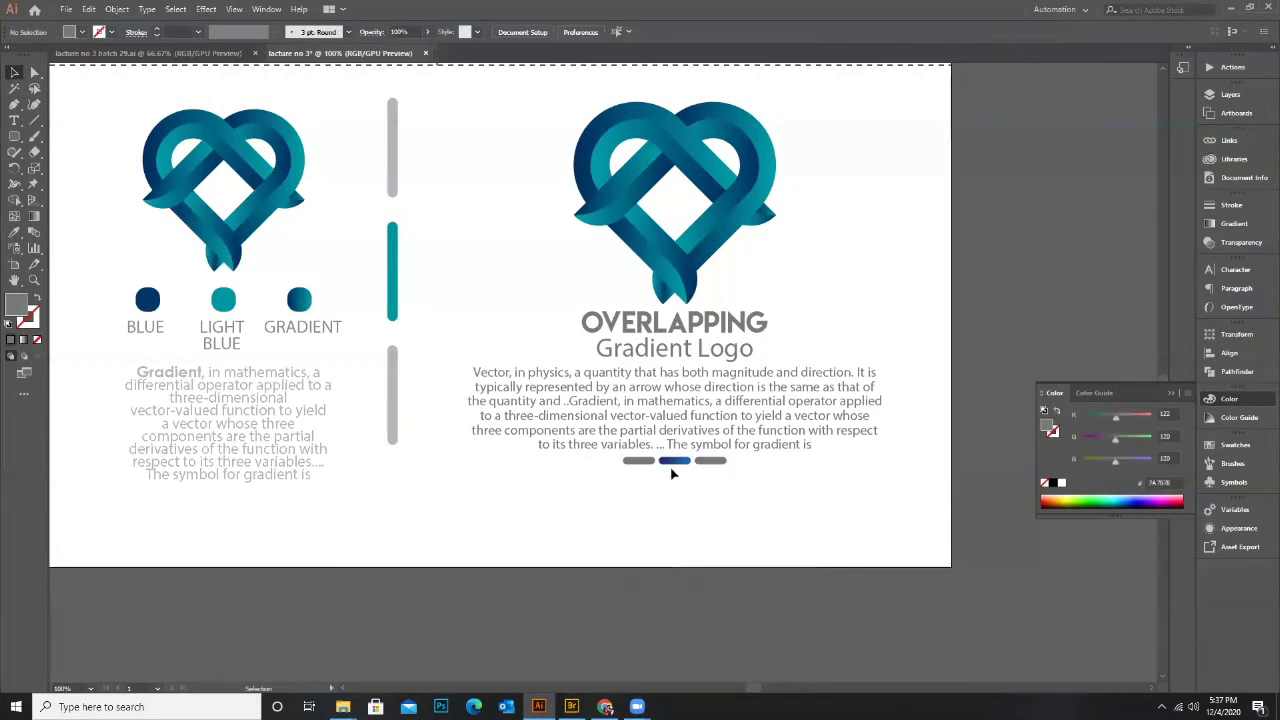
Fill the middle small bar below the pasted description with the dark blue sampled from the BLUE swatch
click(670, 462)
click(676, 463)
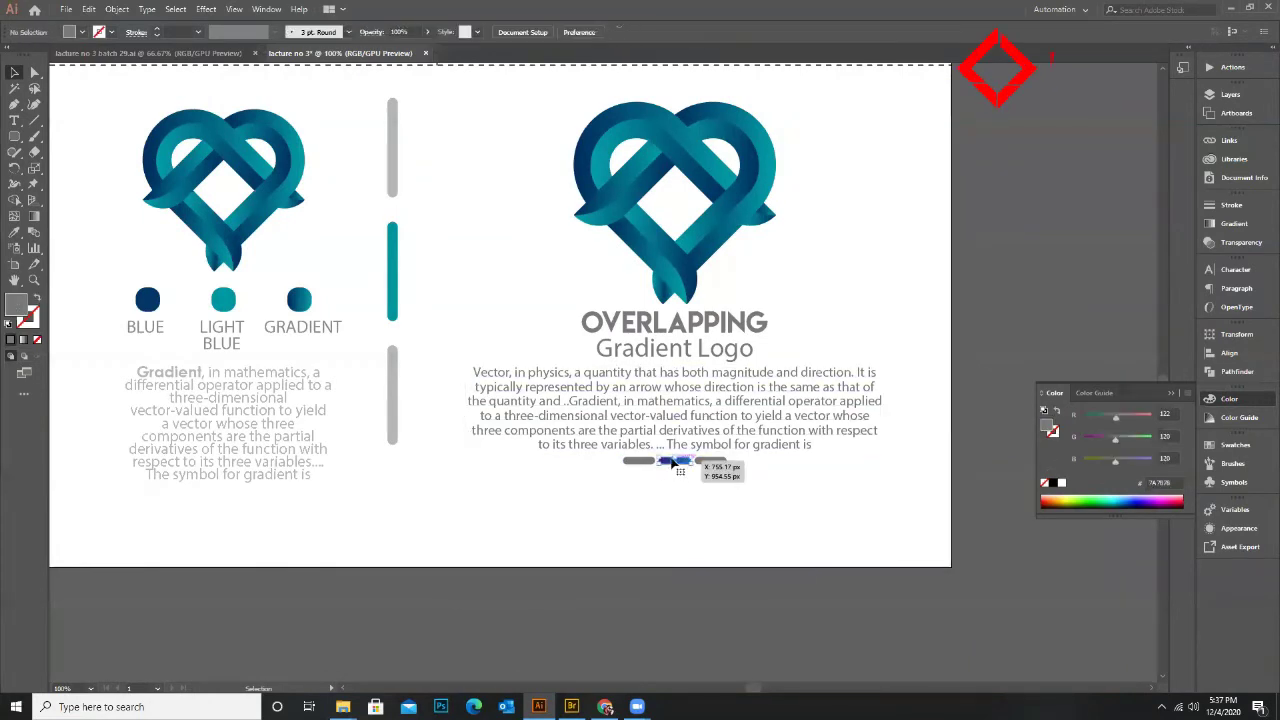
key(i)
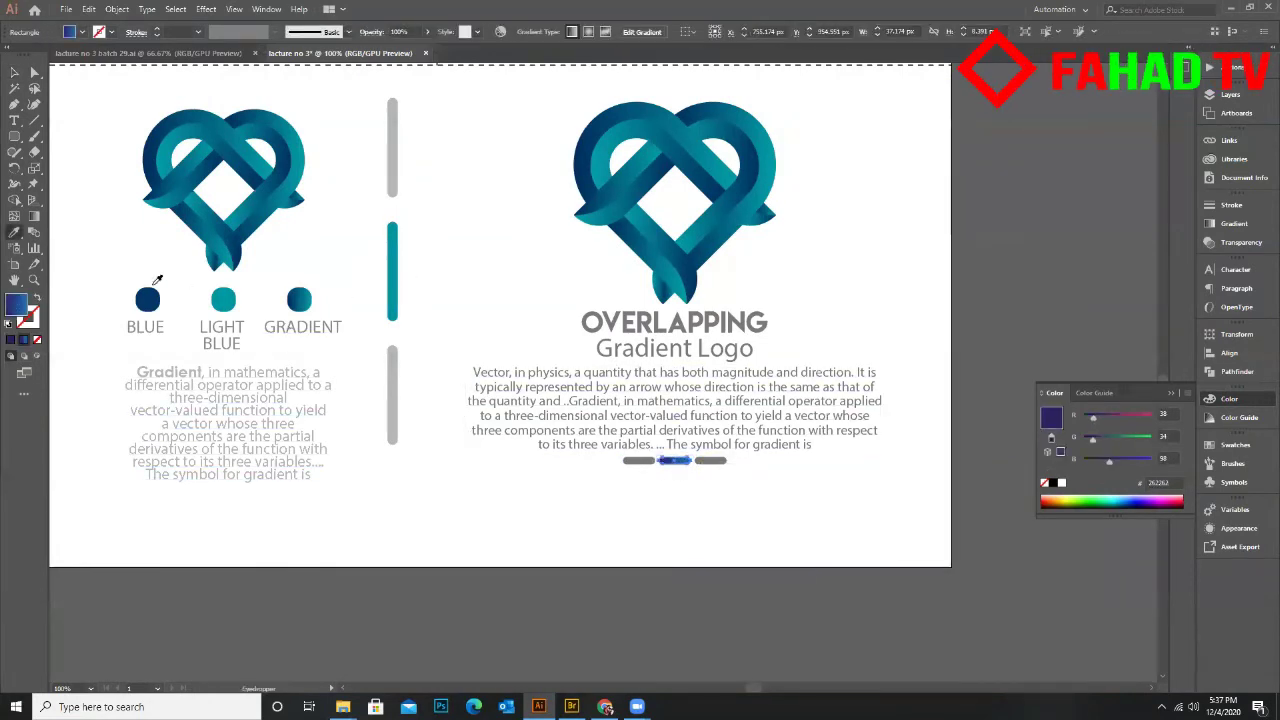
click(156, 298)
key(v)
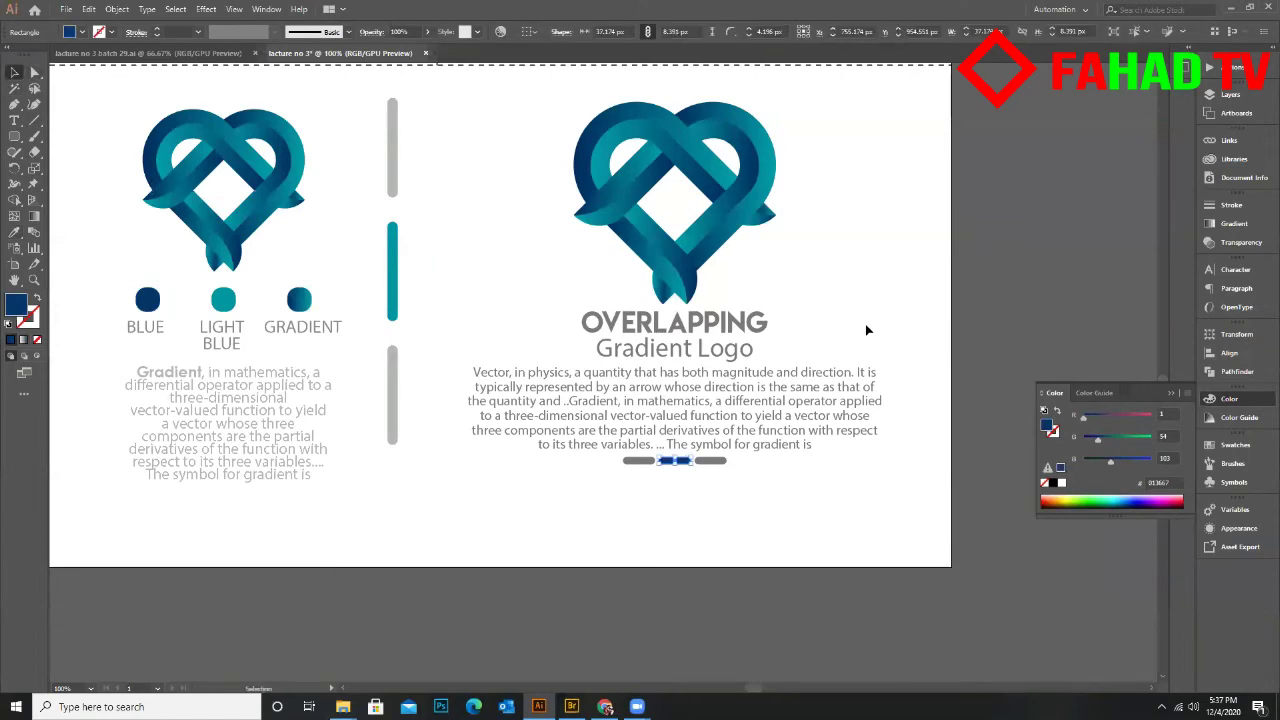
click(749, 491)
Nudge the pasted description and its three small bars slightly right beneath the large heart
key(ctrl+minus)
key(ctrl+plus)
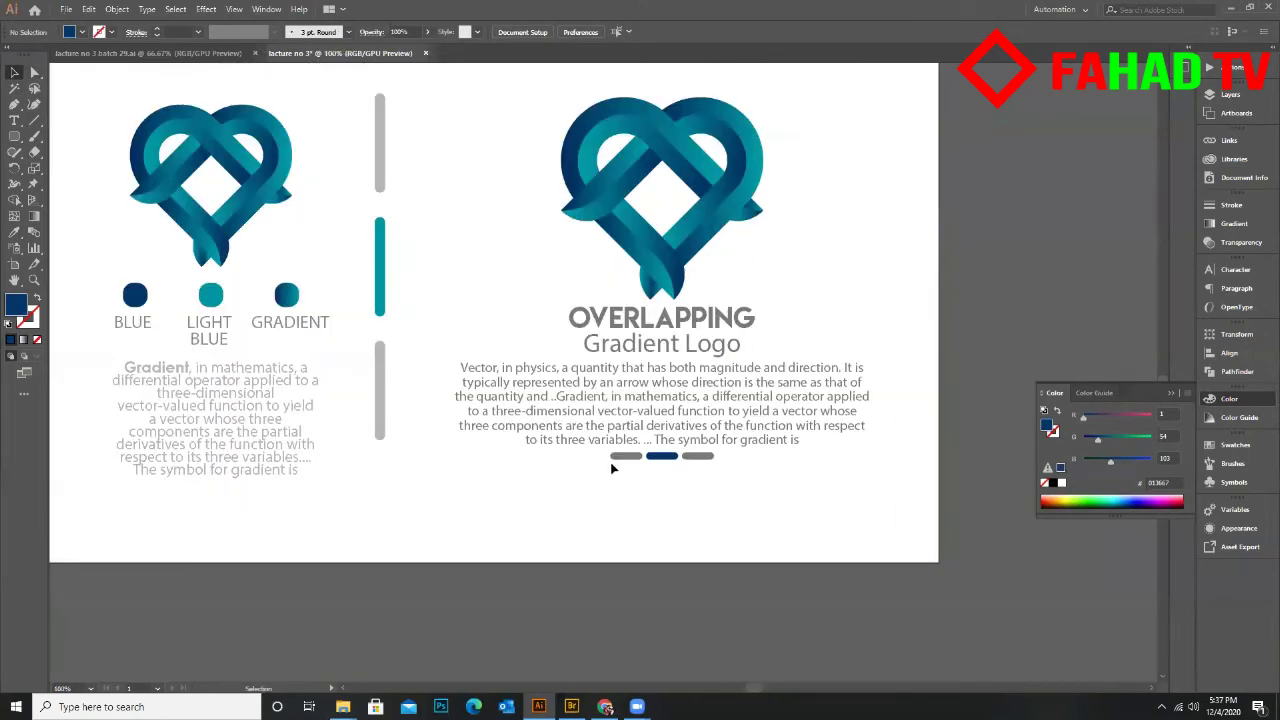
drag(660, 448, 703, 477)
key(Right)
key(Right)
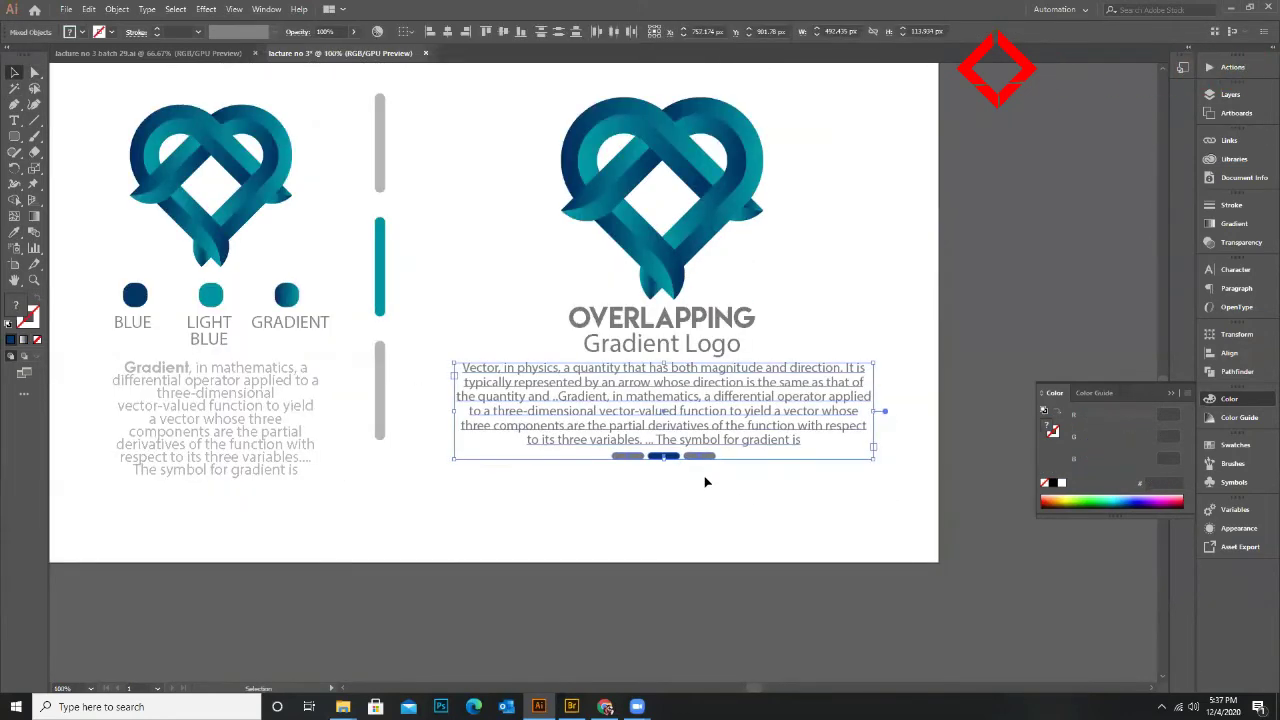
click(680, 484)
Align the three small bars and the OVERLAPPING Gradient Logo title on their horizontal centres
click(663, 456)
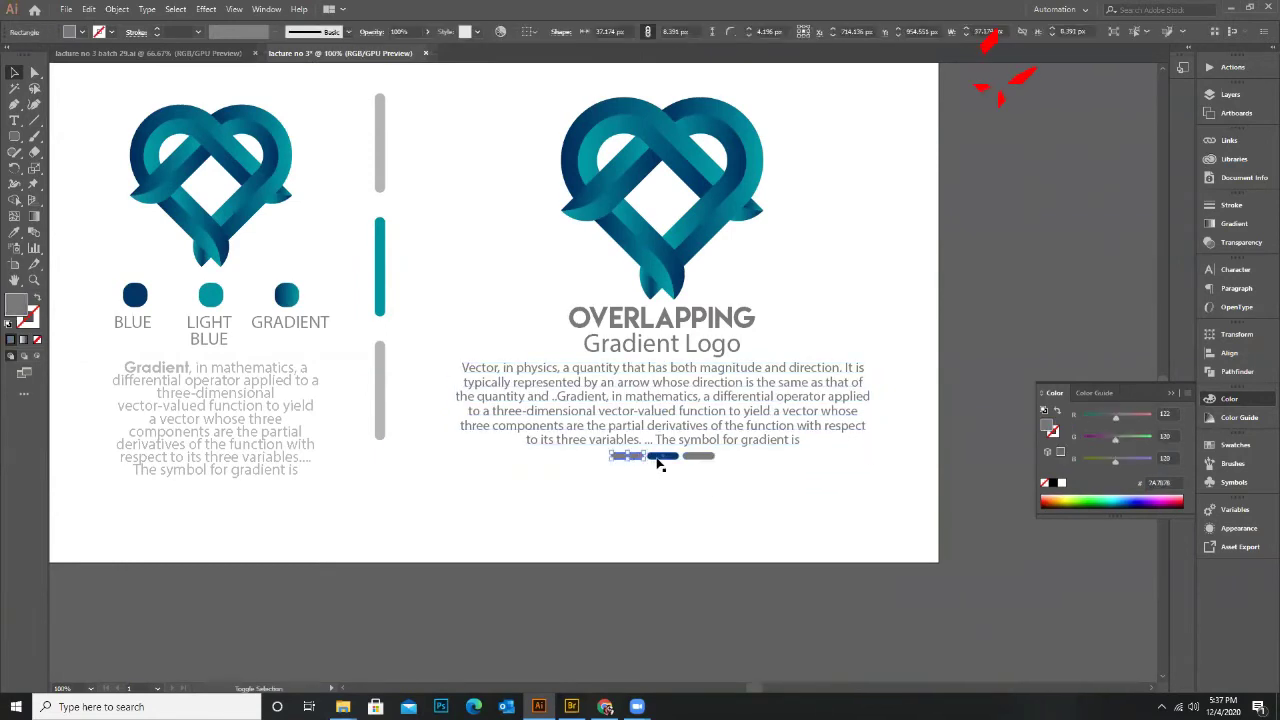
shift+click(706, 458)
key(a)
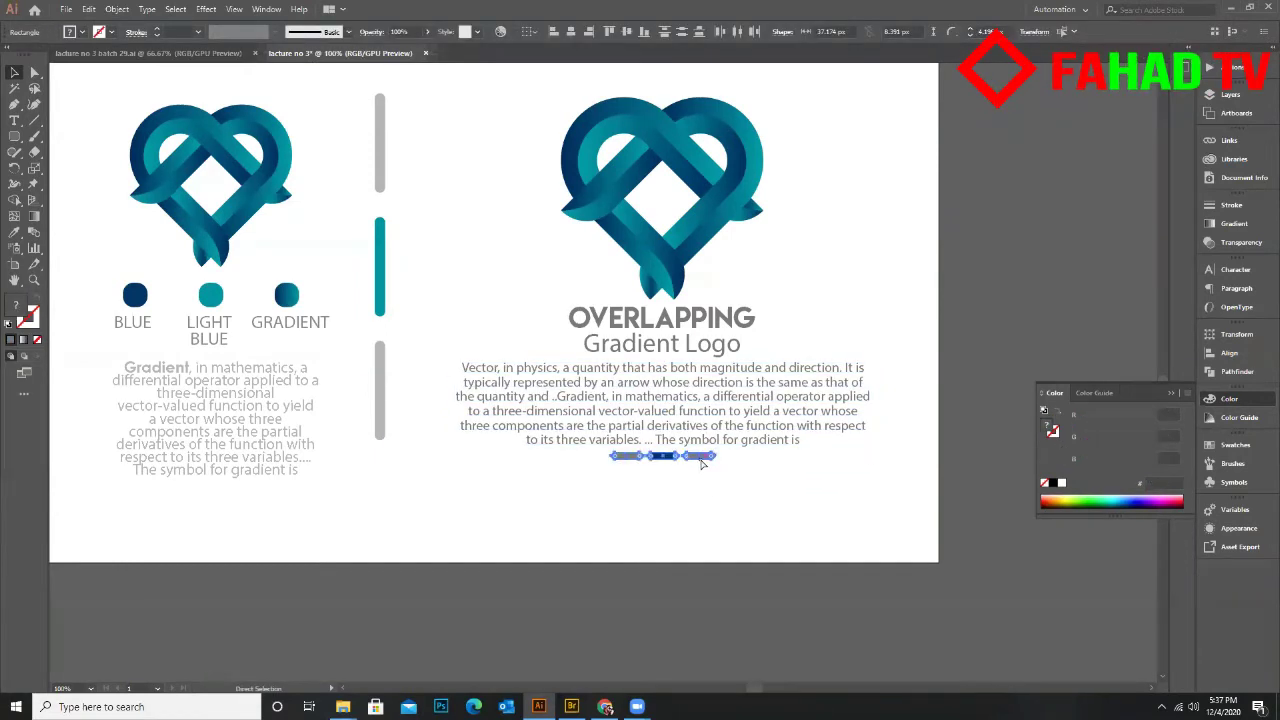
click(704, 468)
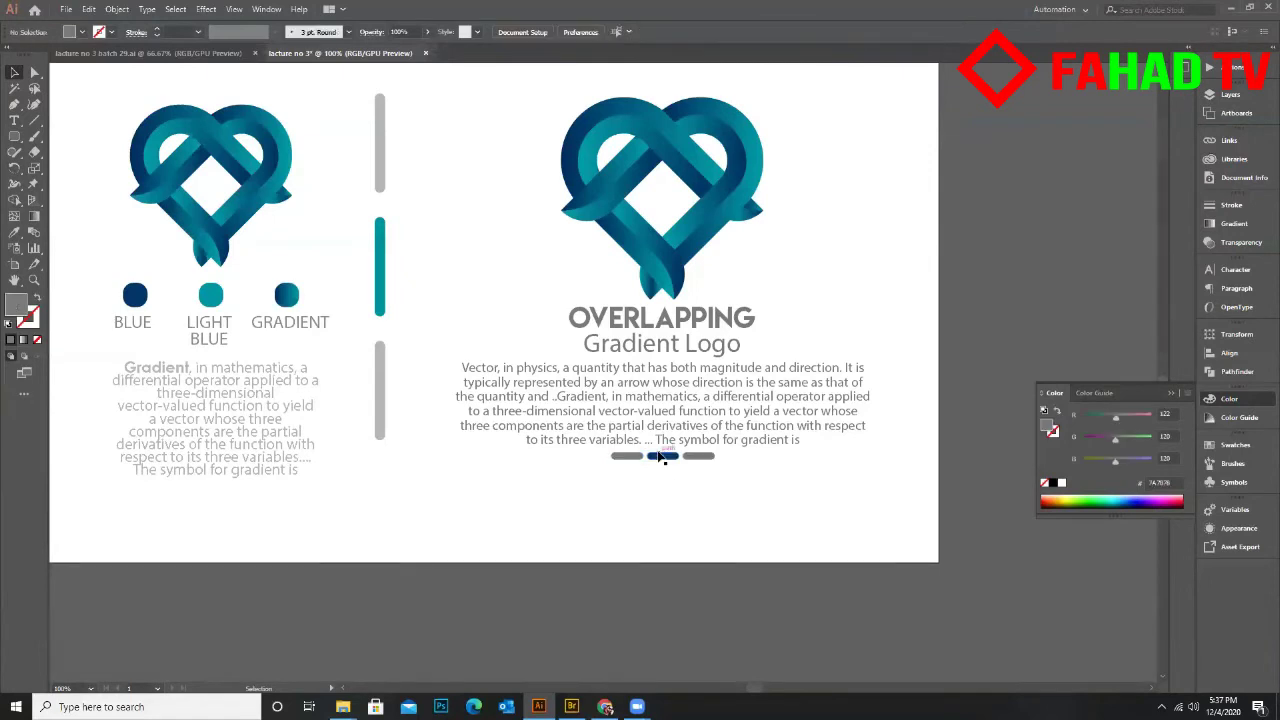
drag(664, 458, 673, 460)
click(667, 343)
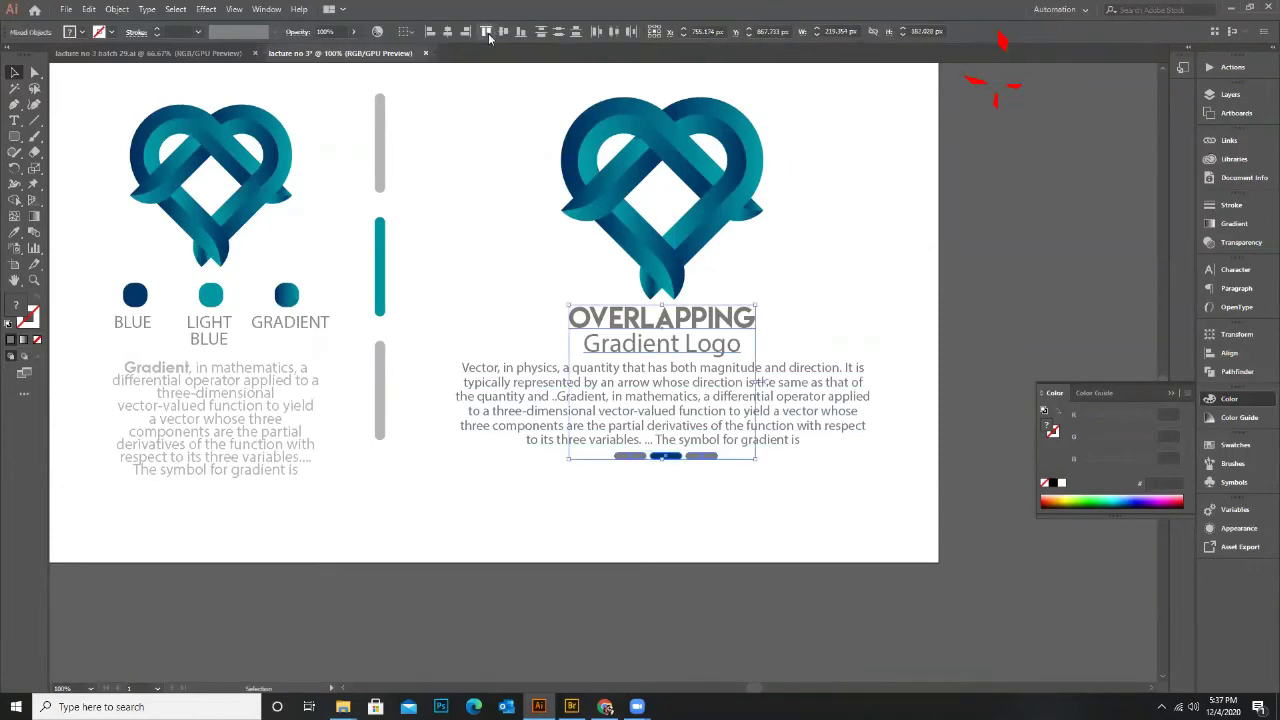
click(447, 31)
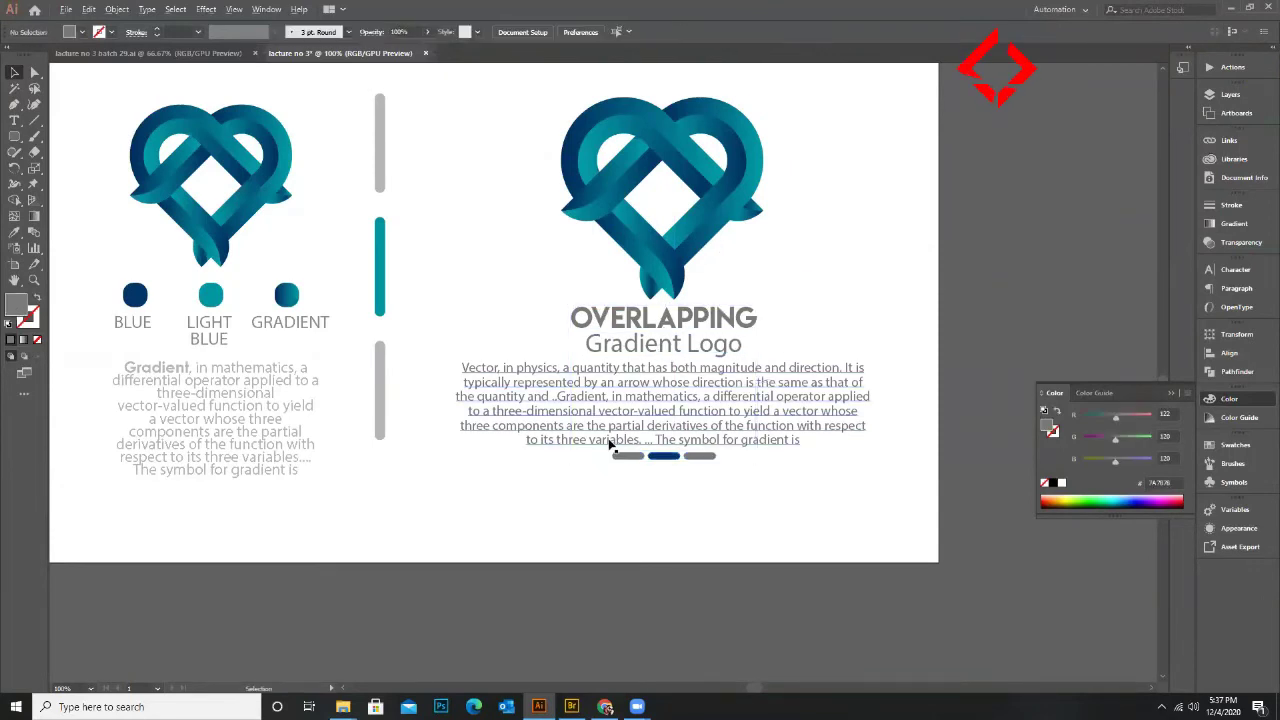
Centre the title, description and small bars horizontally with one another beneath the large heart
key(ctrl+minus)
click(572, 372)
click(636, 347)
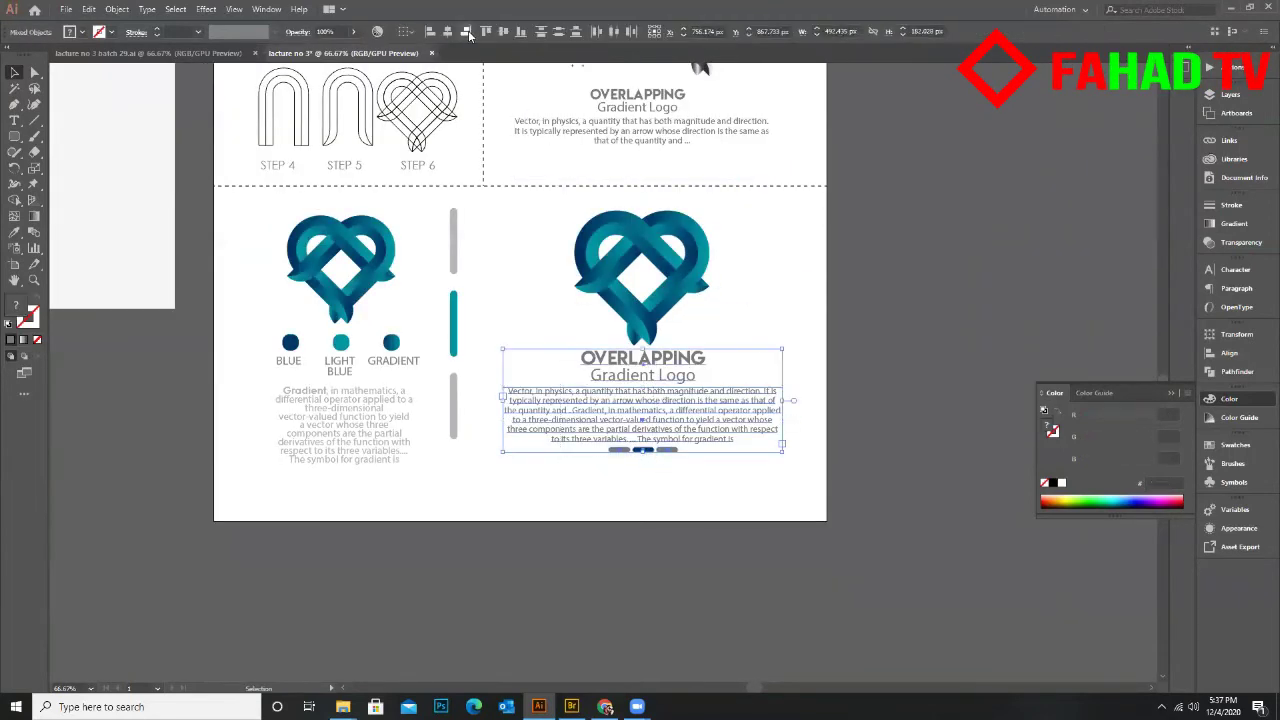
click(798, 492)
key(ctrl+minus)
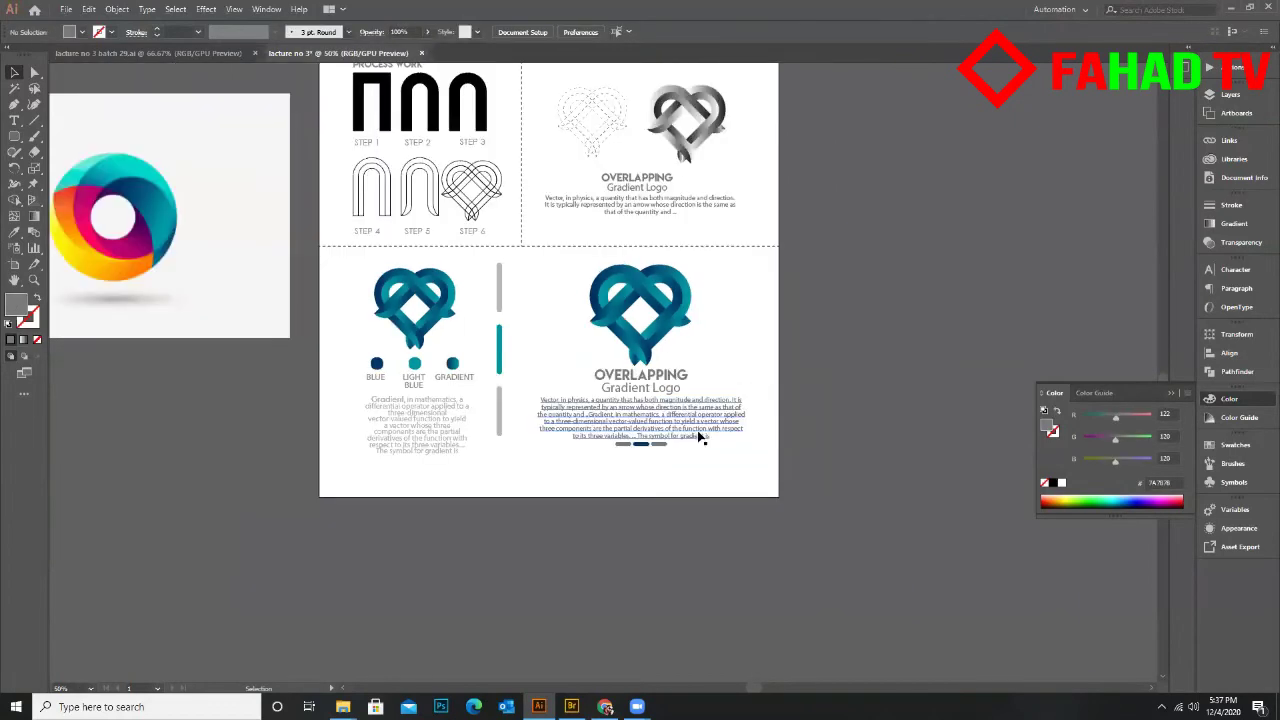
Draw a grey square about 25 px wide just below the dashed-line intersection, near the top vertical divider bar
scroll(705, 313, up, 1)
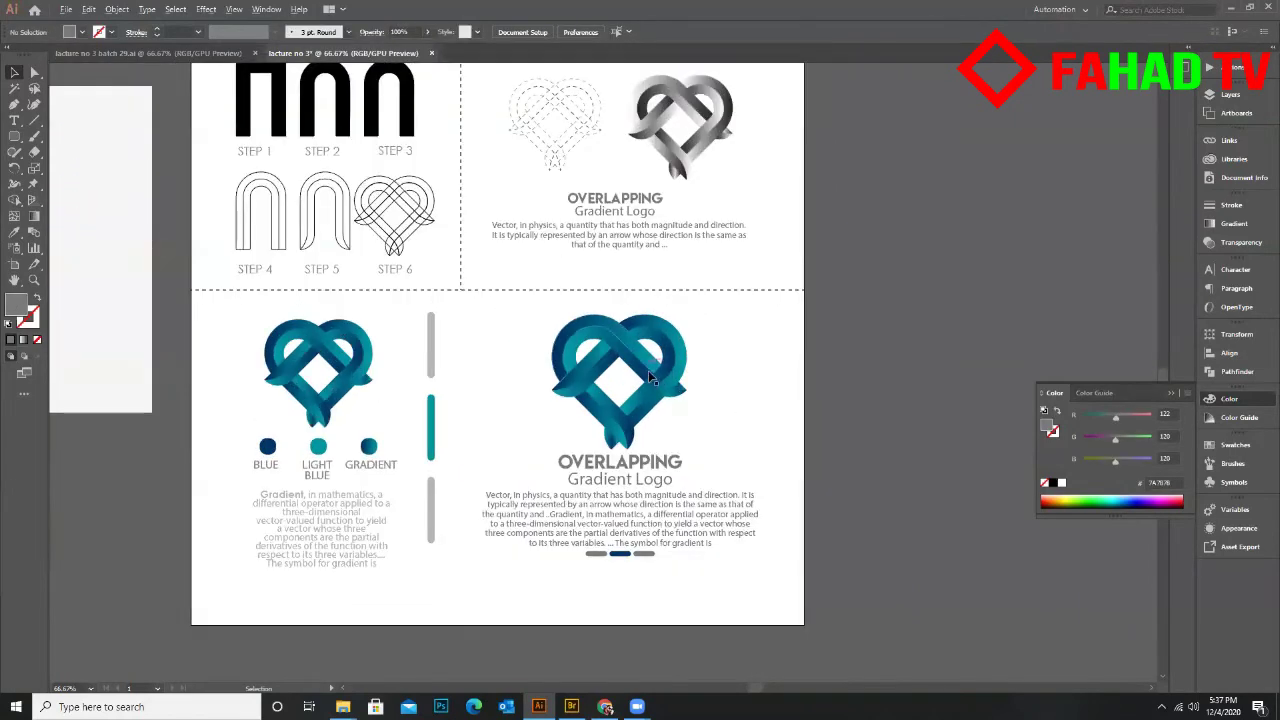
scroll(546, 323, down, 1)
scroll(546, 323, up, 2)
drag(14, 136, 70, 137)
drag(446, 313, 470, 335)
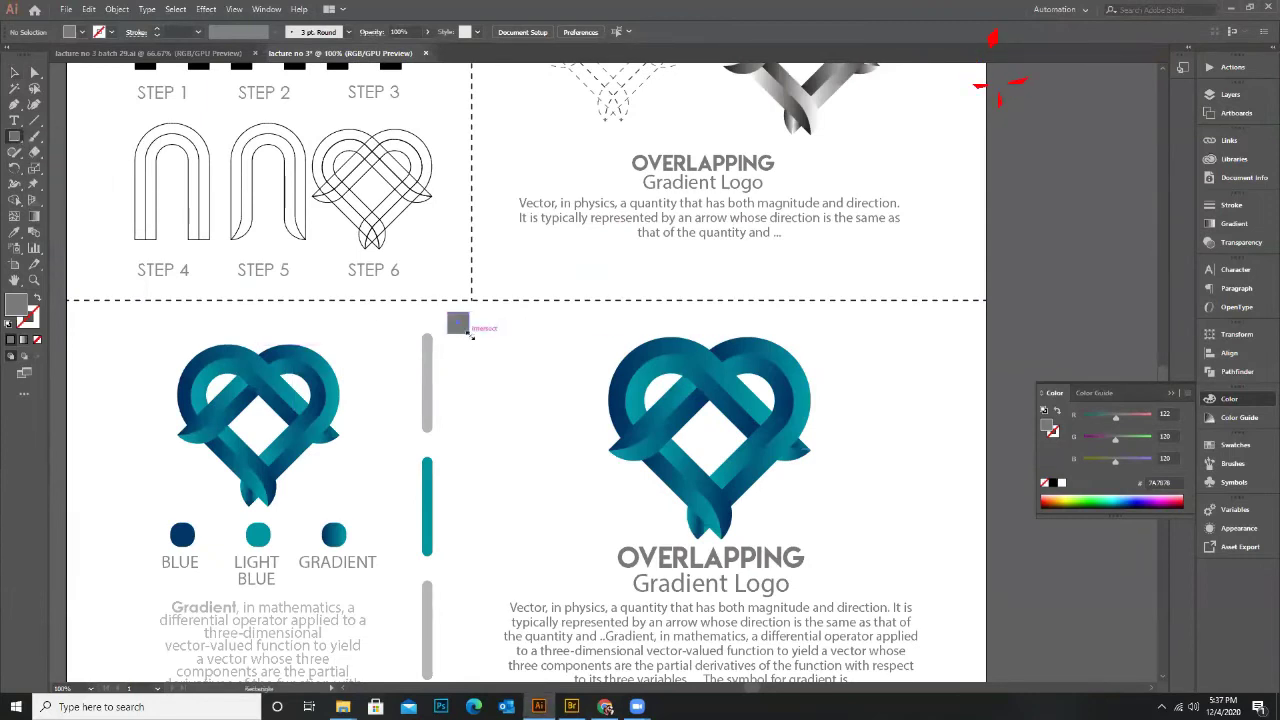
key(v)
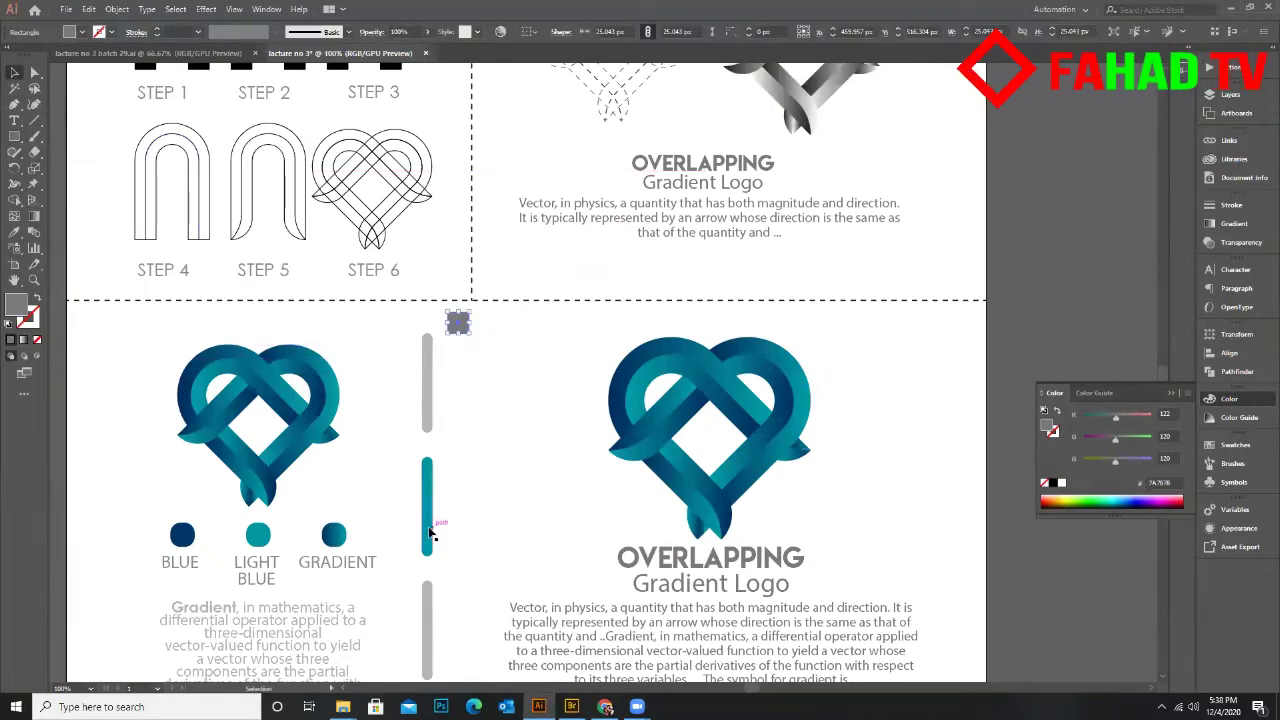
Fill the small square with the teal sampled from the middle vertical divider bar
key(i)
click(428, 518)
click(13, 73)
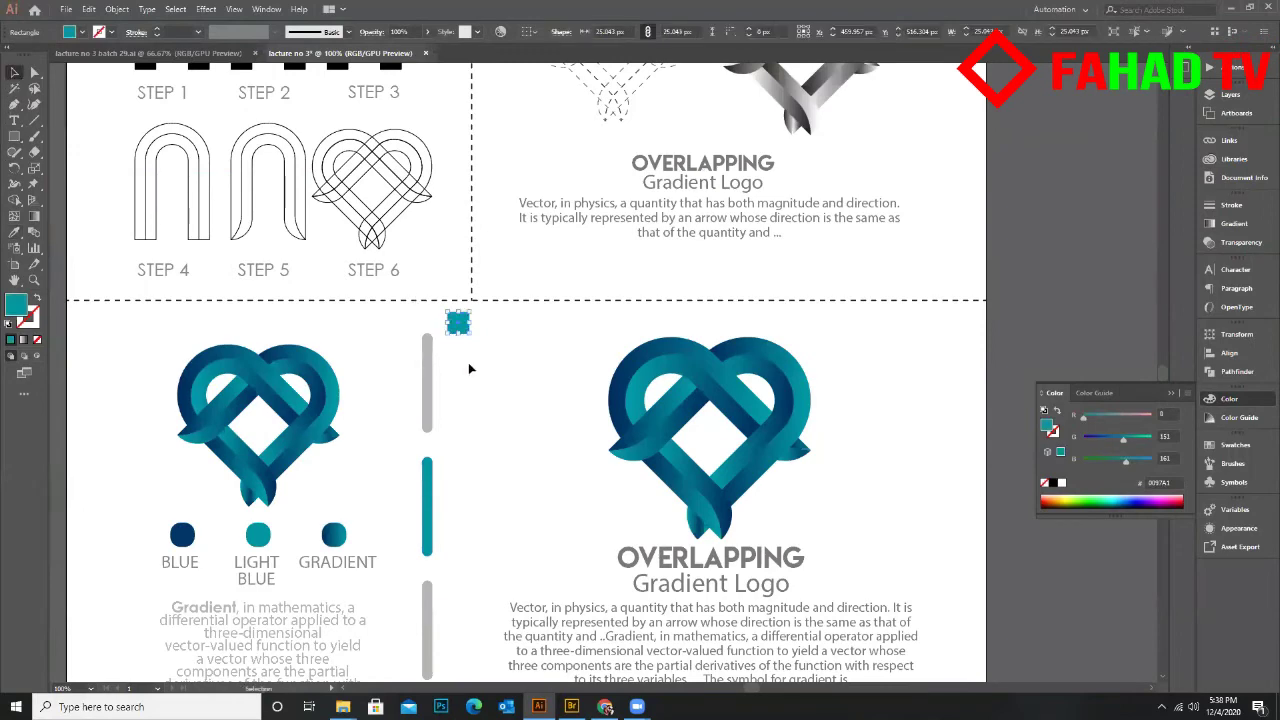
click(476, 341)
Move the teal square onto the intersection of the two dashed divider lines
scroll(476, 341, up, 2)
drag(459, 327, 475, 277)
scroll(509, 300, down, 3)
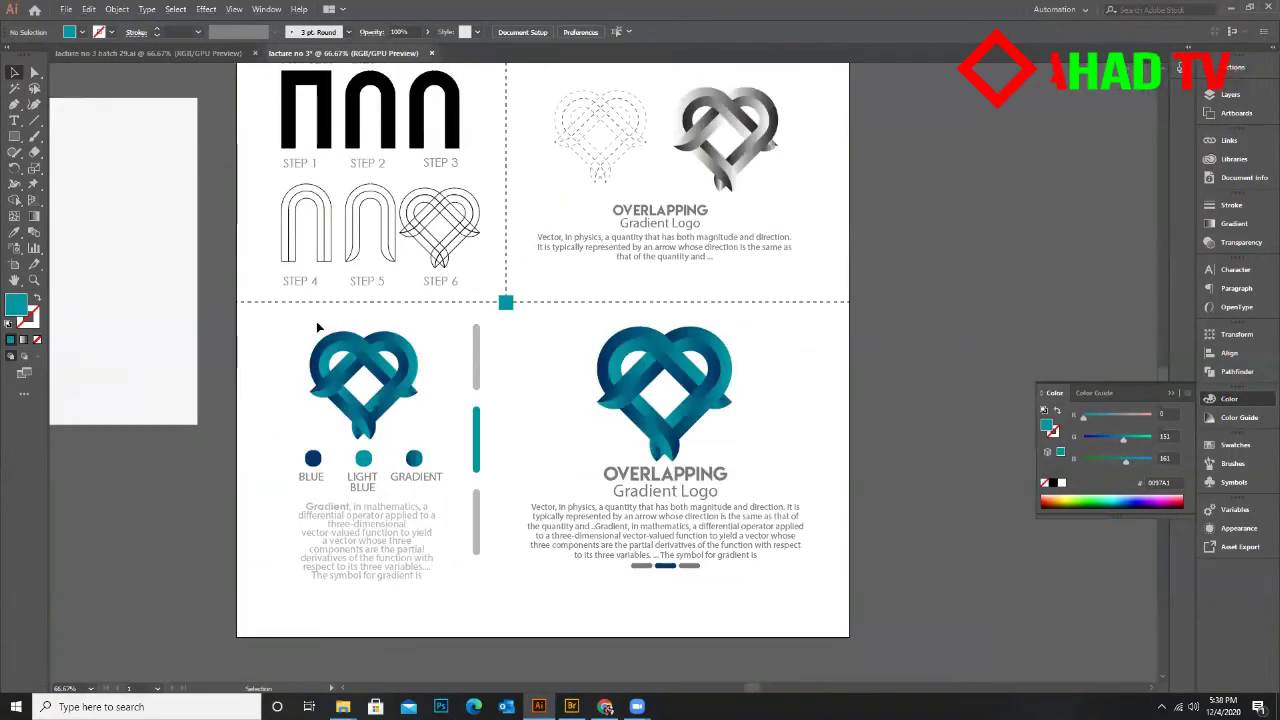
Place two thin upright teal bars, each about 11 by 66 px, side by side on the artboard's bottom edge near its right corner
scroll(524, 327, down, 1)
scroll(528, 300, up, 2)
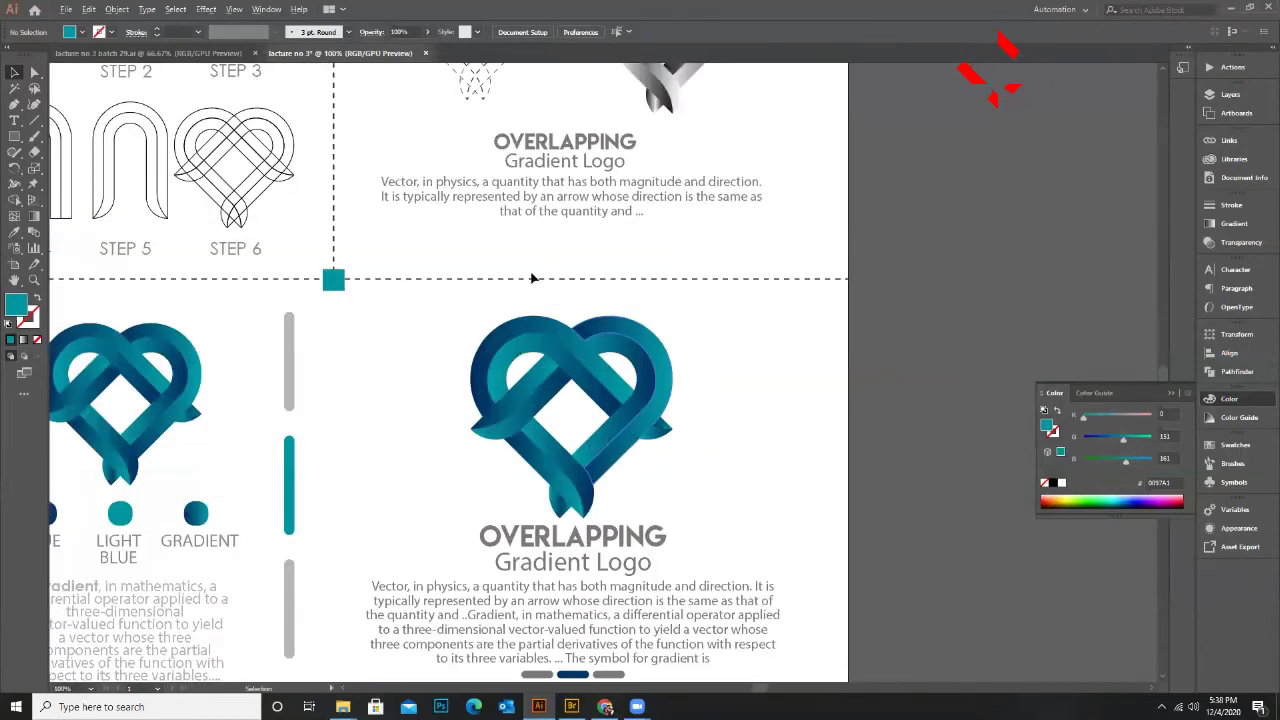
scroll(531, 277, down, 3)
scroll(518, 347, up, 2)
key(m)
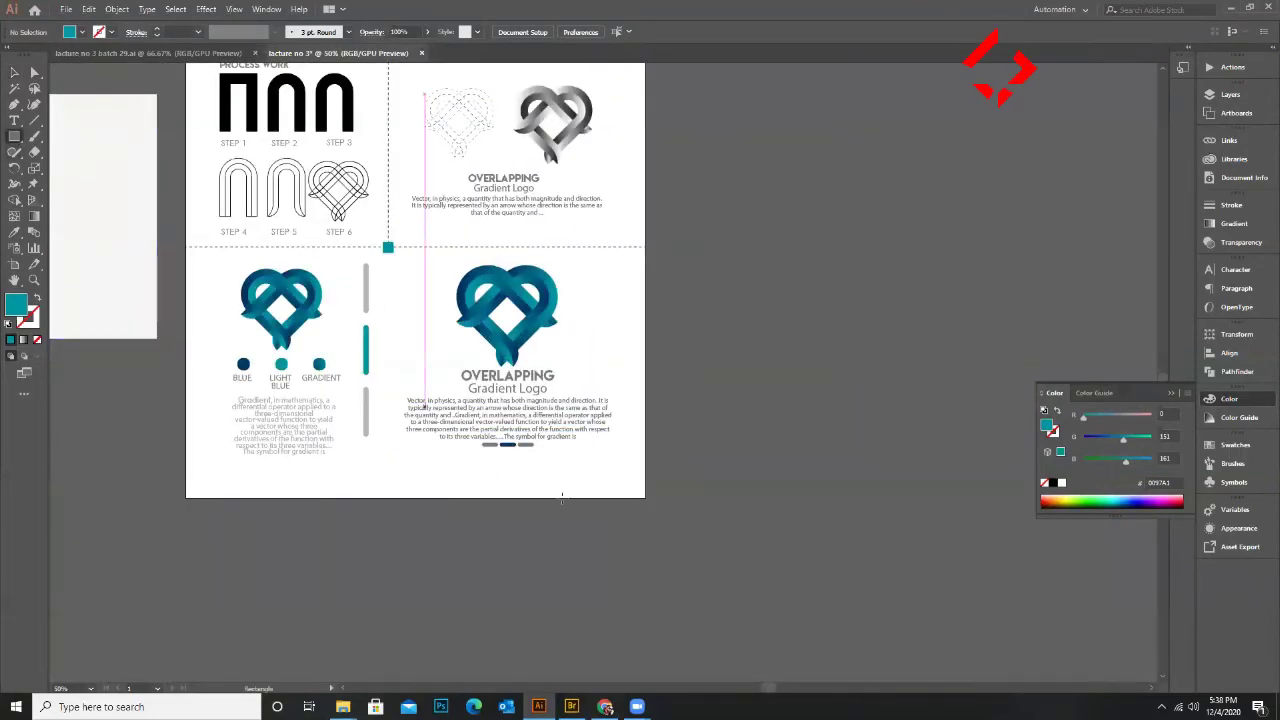
scroll(602, 488, up, 1)
drag(598, 434, 624, 467)
click(14, 73)
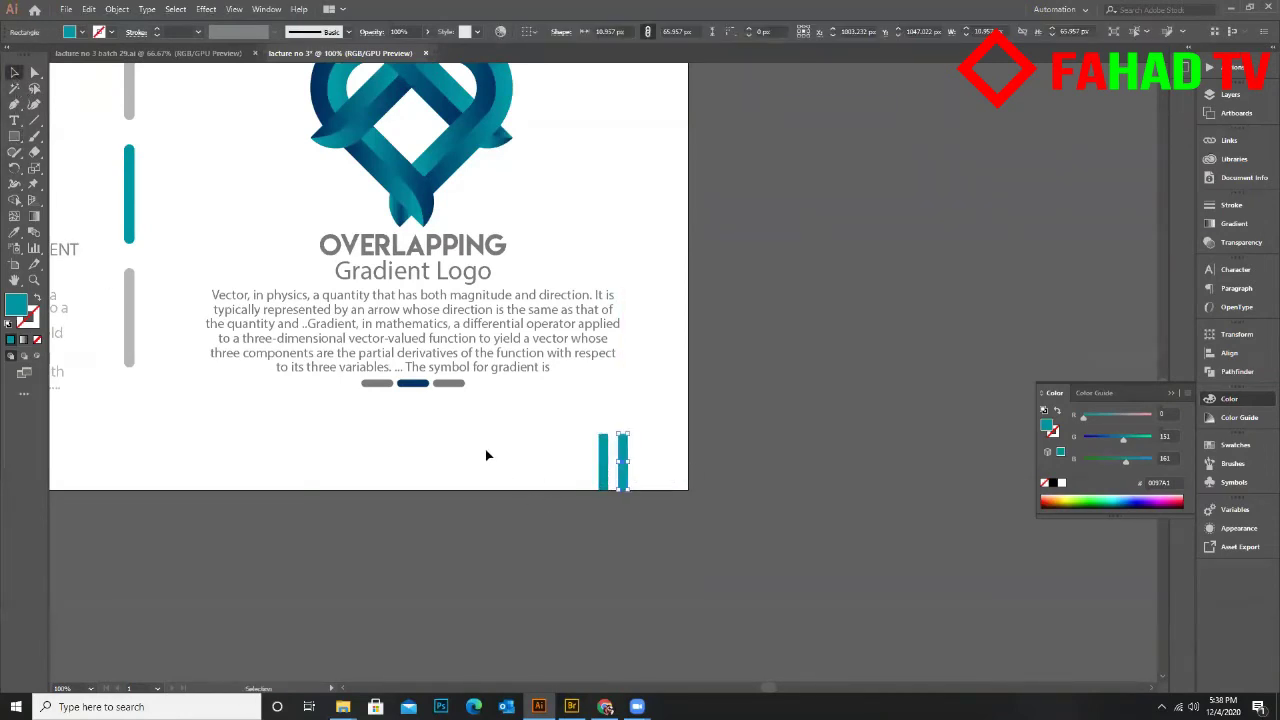
Fill the right one of the two upright corner bars with the dark blue sampled from the middle small bar
key(i)
click(413, 383)
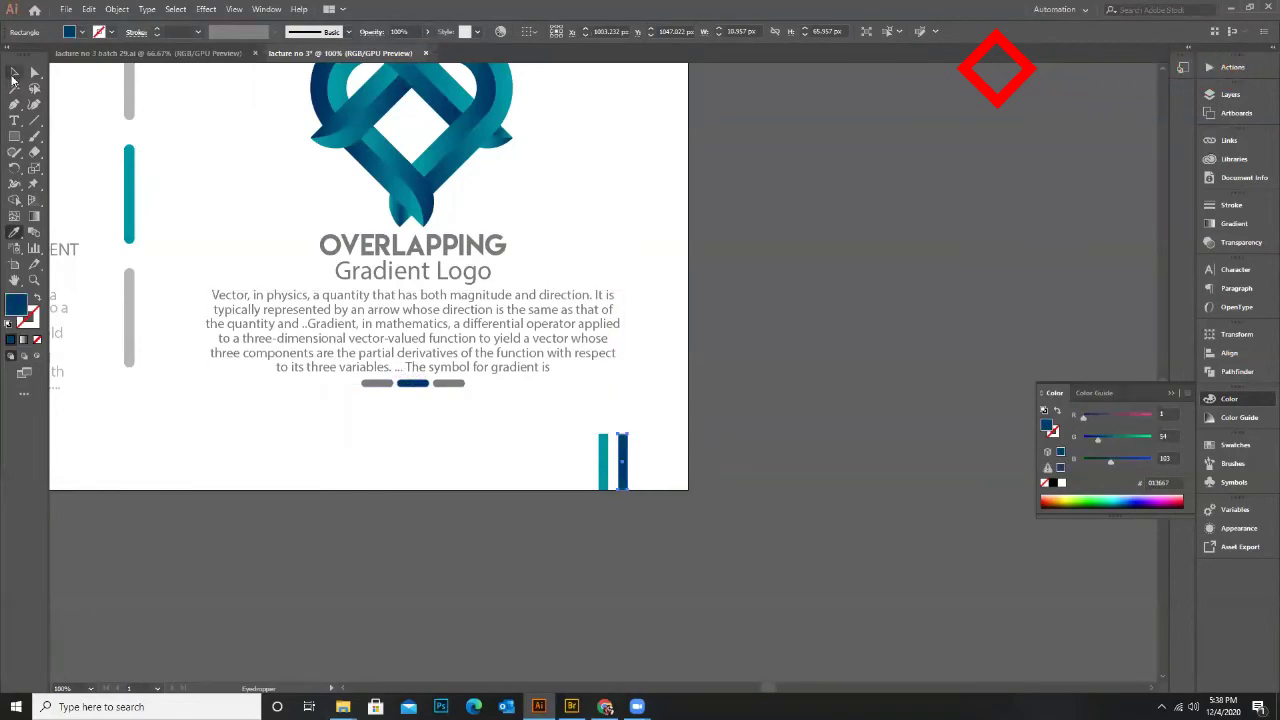
click(14, 73)
click(742, 414)
Remove the circular logo reference image and draw a 1080 px square frame without fill over the whole artboard
key(ctrl+minus)
key(ctrl+minus)
key(ctrl+minus)
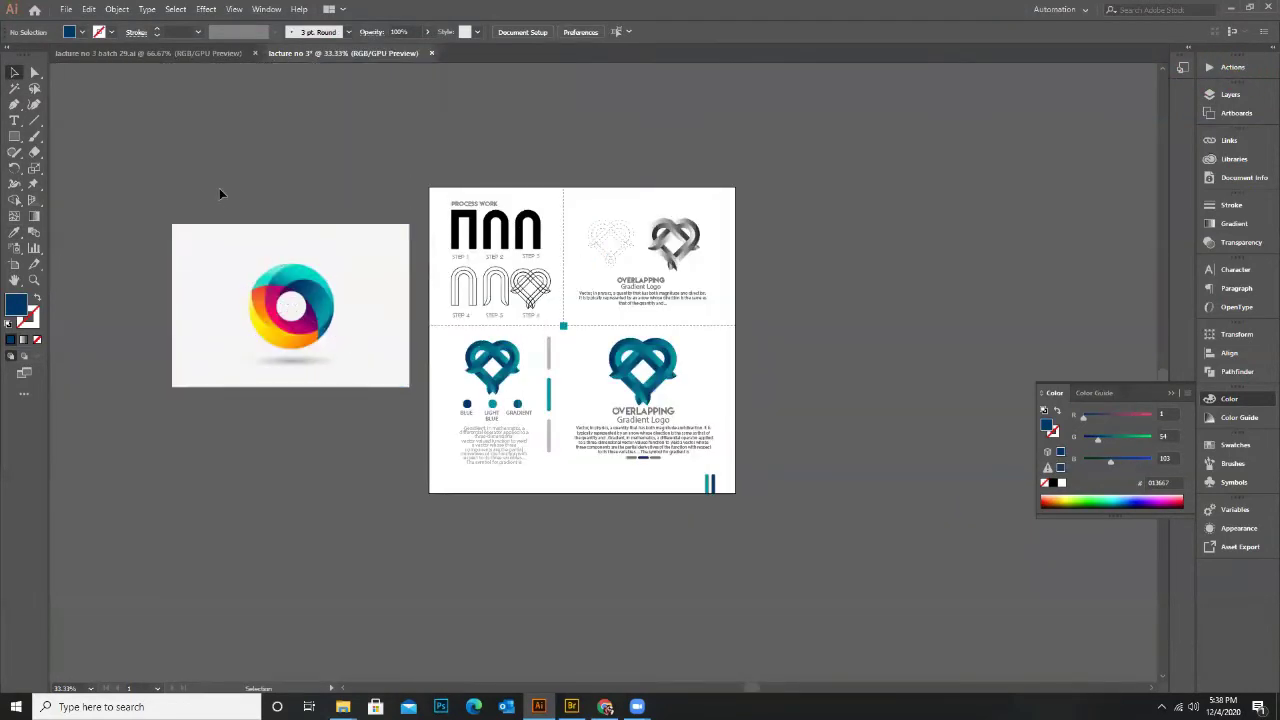
key(ctrl+plus)
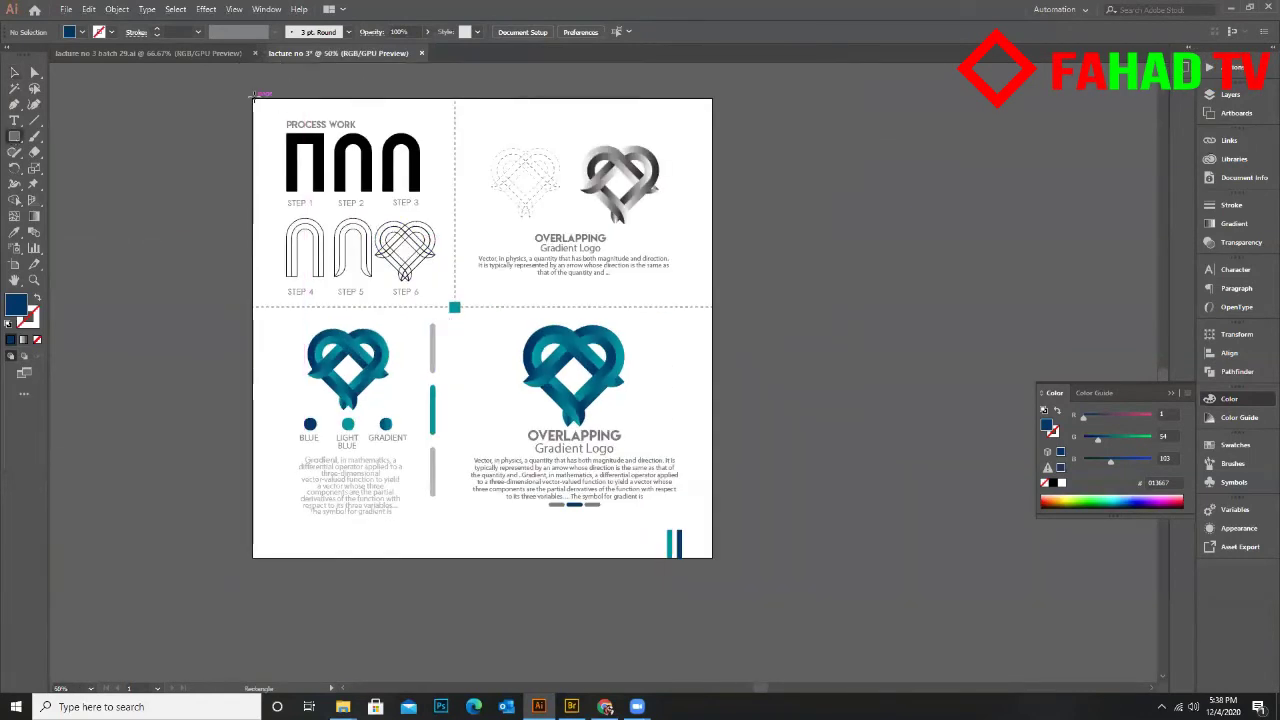
drag(253, 97, 712, 558)
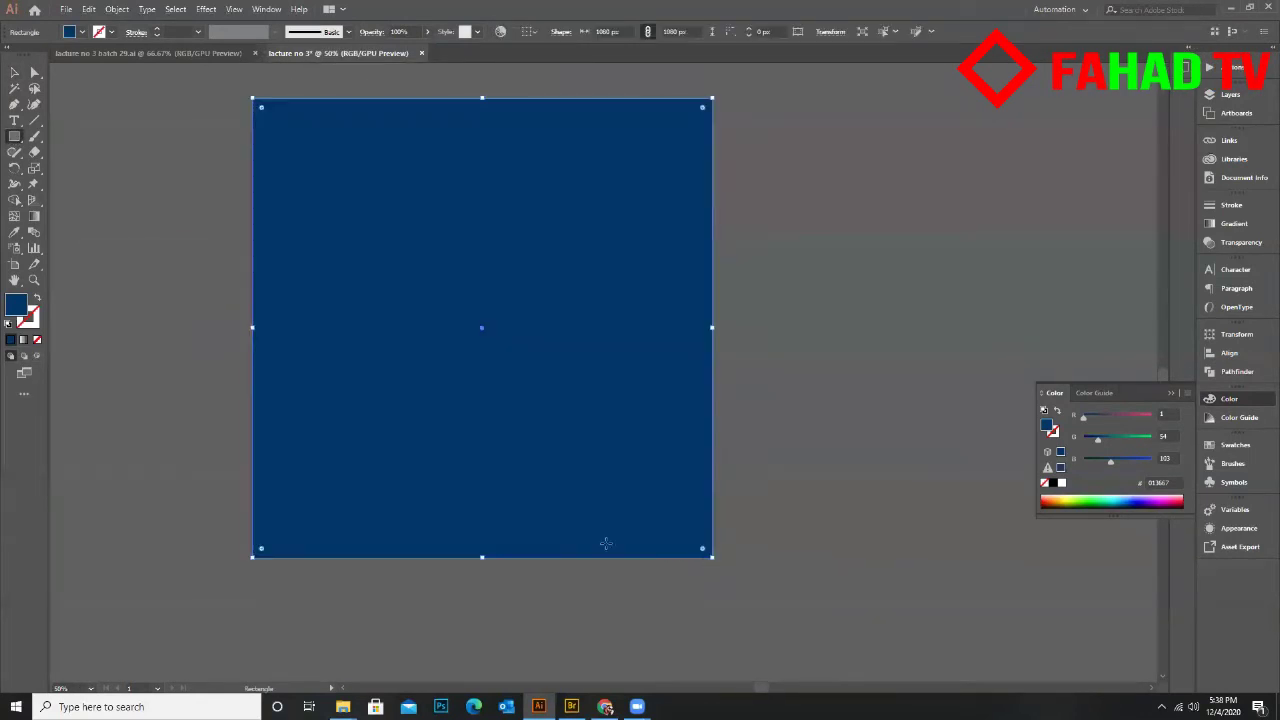
click(39, 341)
Start saving the document and browse to the LWE folder on the SPACE 1 (D:) drive
click(63, 9)
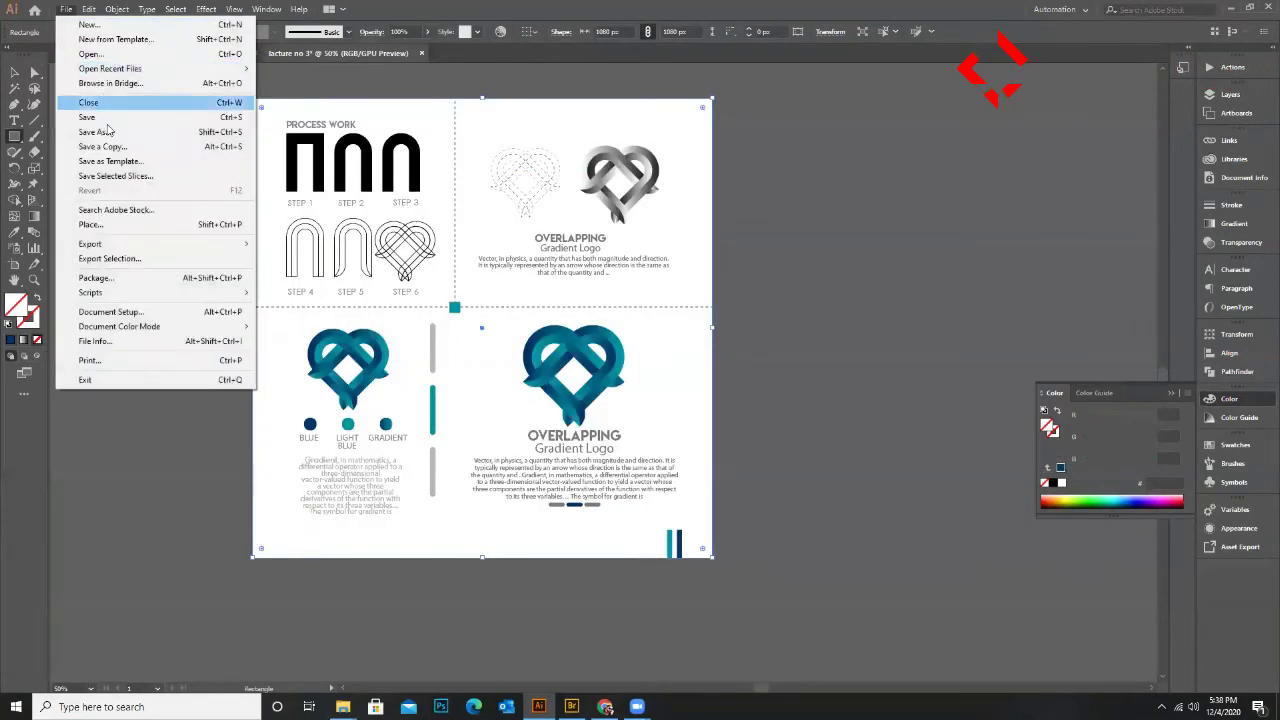
click(85, 116)
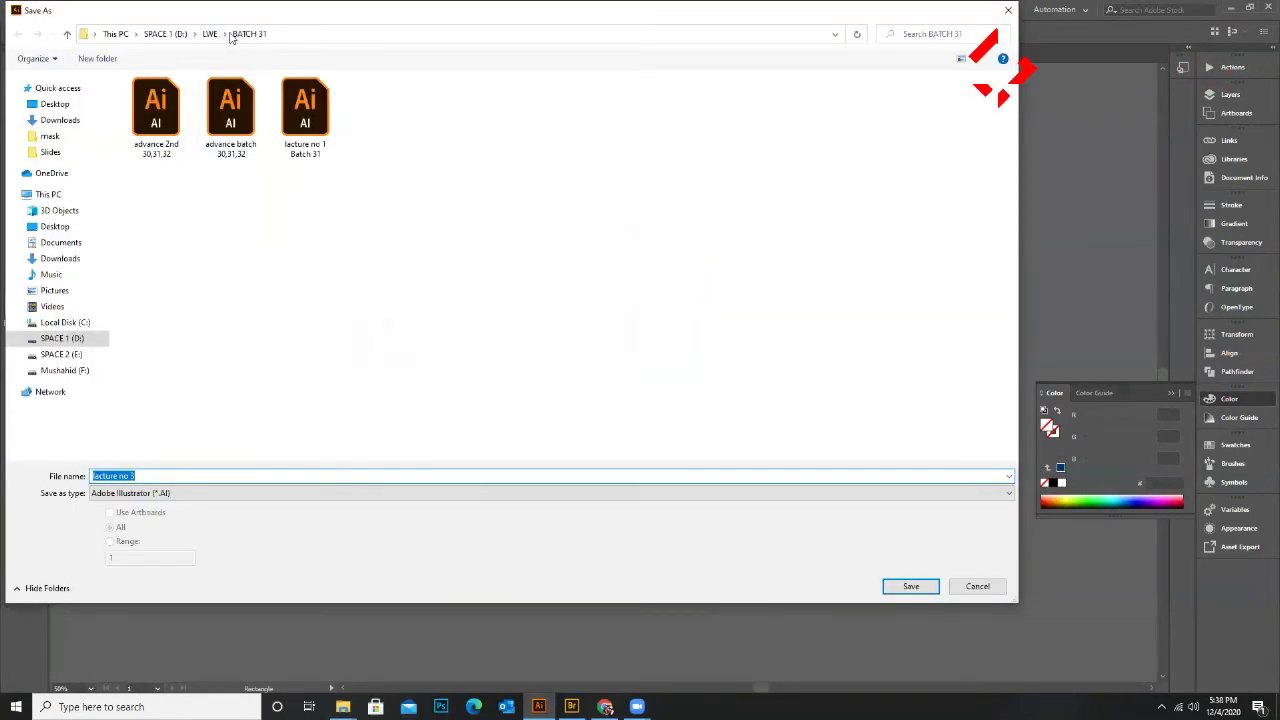
click(66, 35)
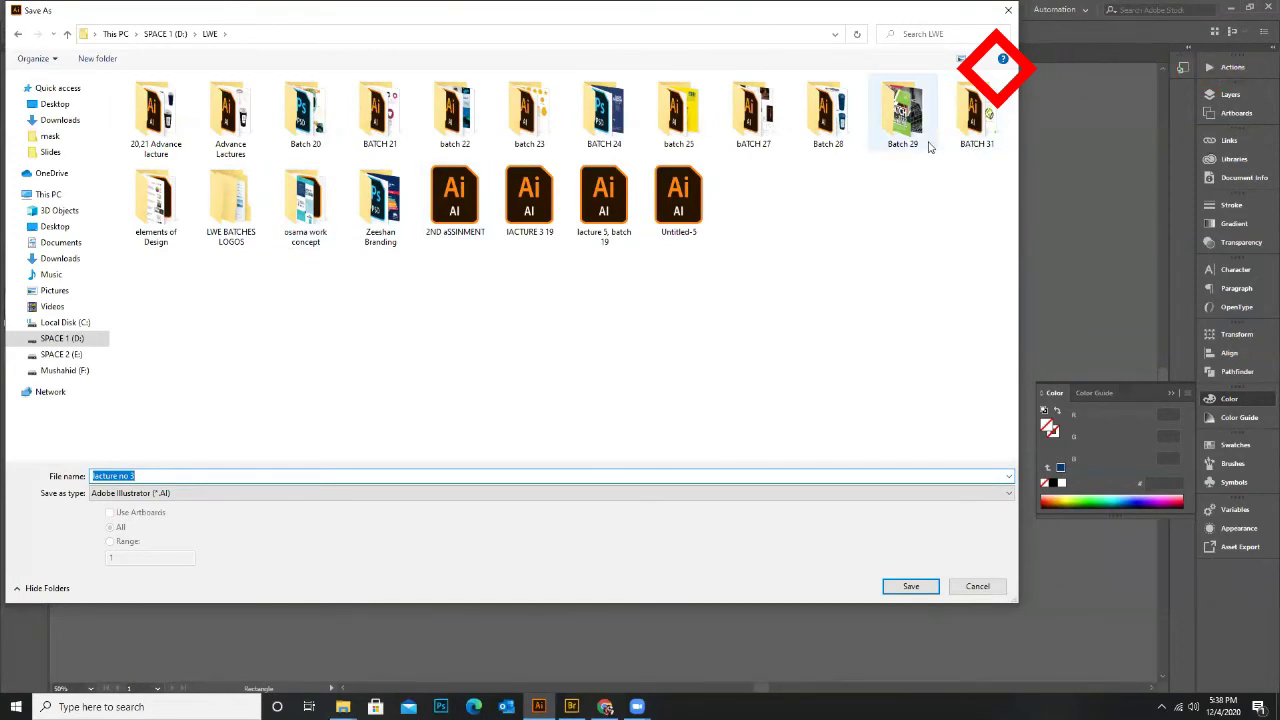
click(67, 33)
scroll(297, 371, down, 1)
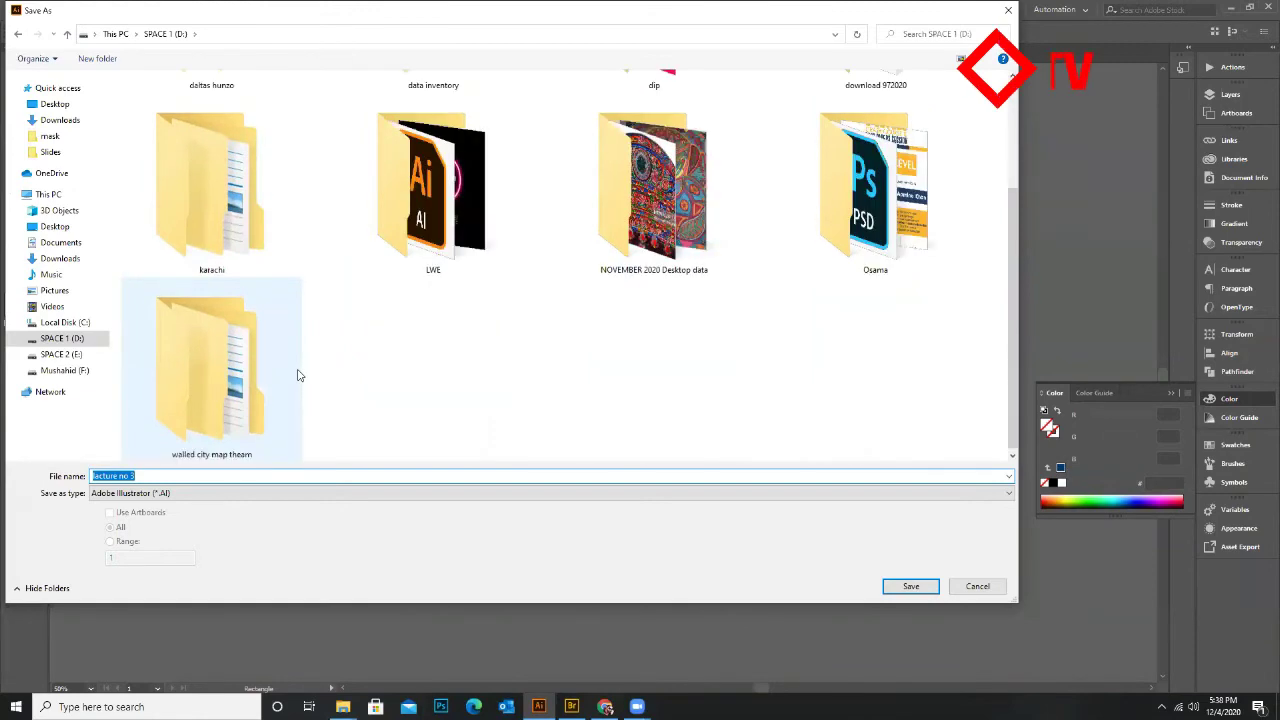
scroll(467, 318, up, 1)
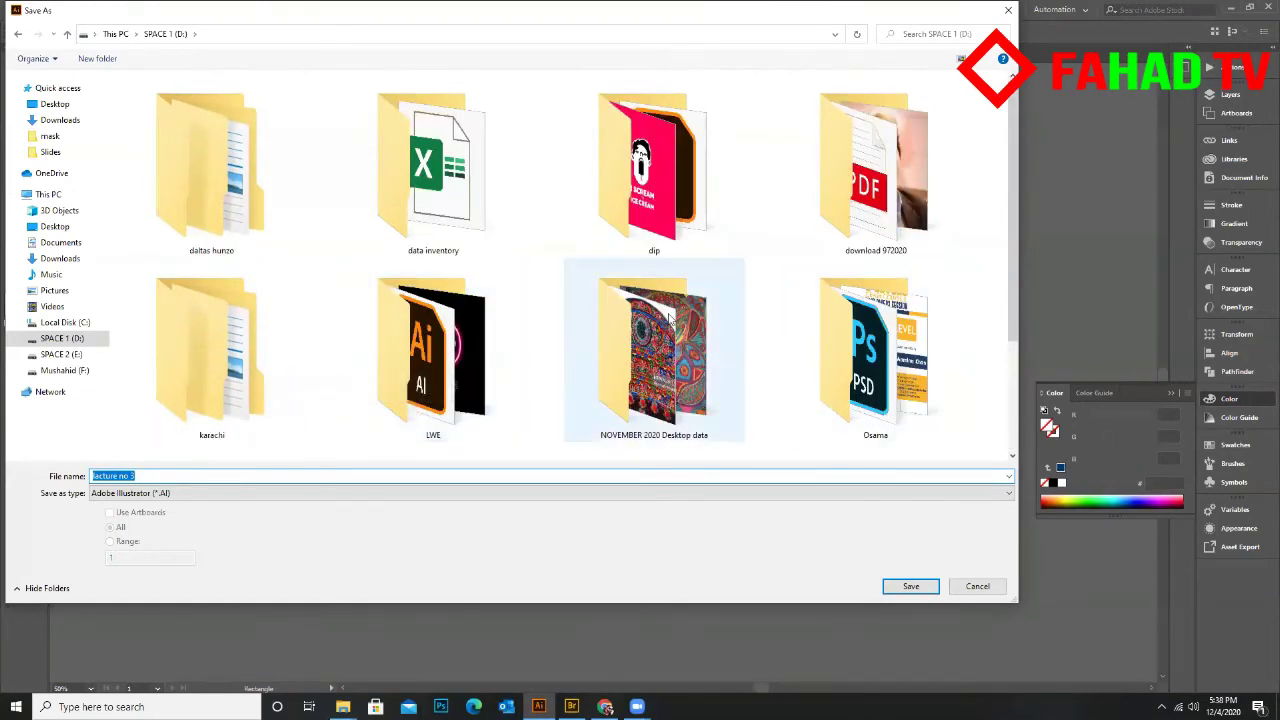
scroll(481, 345, down, 1)
scroll(662, 334, up, 1)
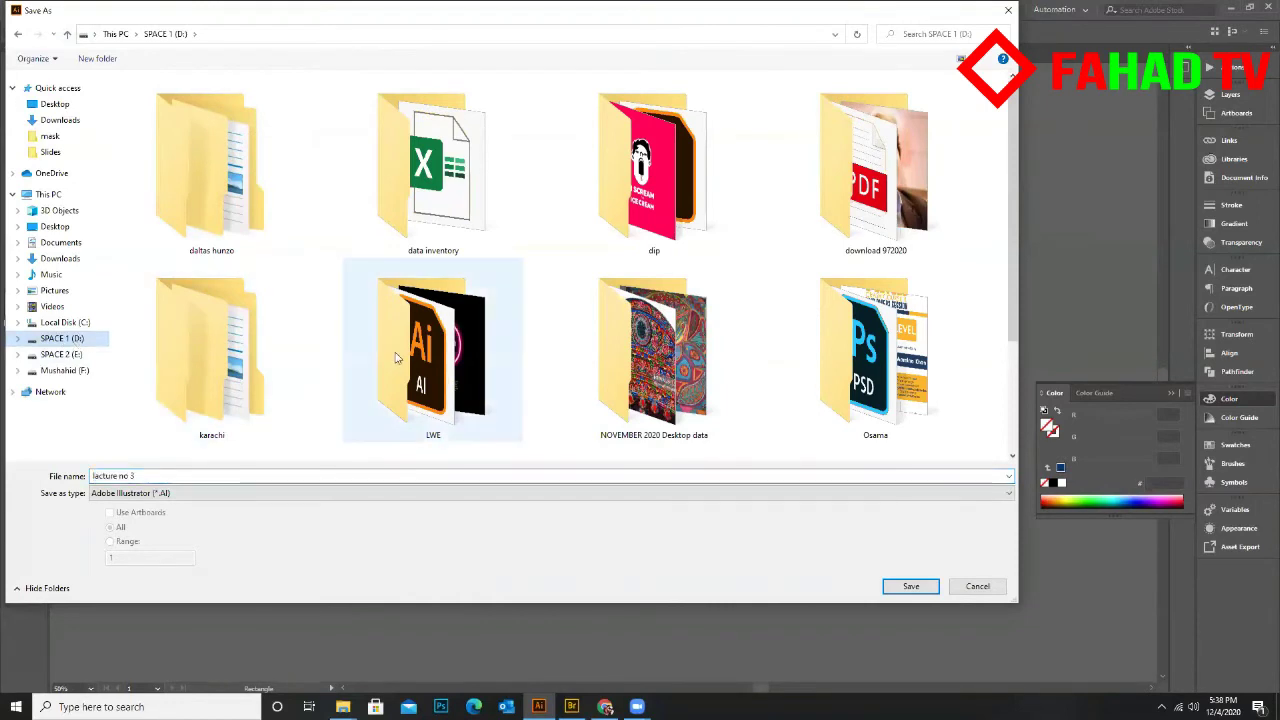
double_click(433, 350)
Create a new folder named Batch 33 inside the LWE folder
right_click(328, 323)
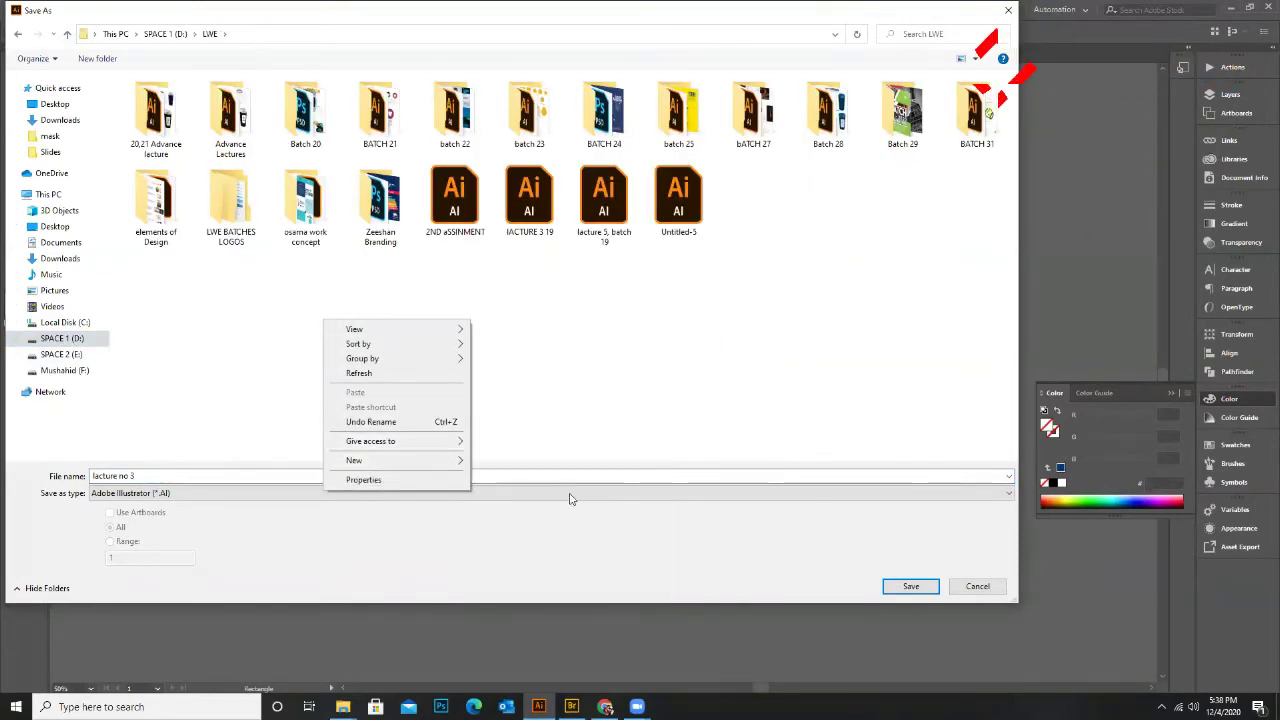
mouse_move(413, 469)
click(495, 460)
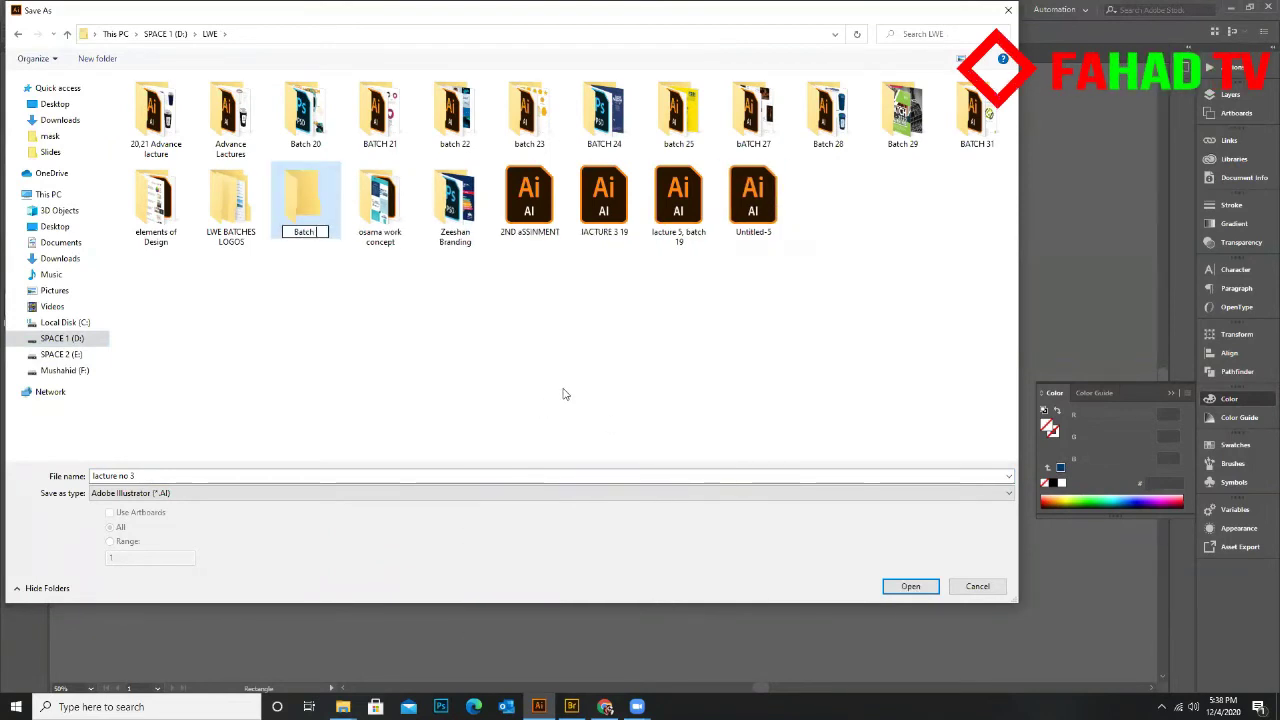
key(Return)
Save the document as lacture no 3 in Adobe Illustrator format in the Batch 33 folder, with Illustrator CC compatibility
double_click(316, 203)
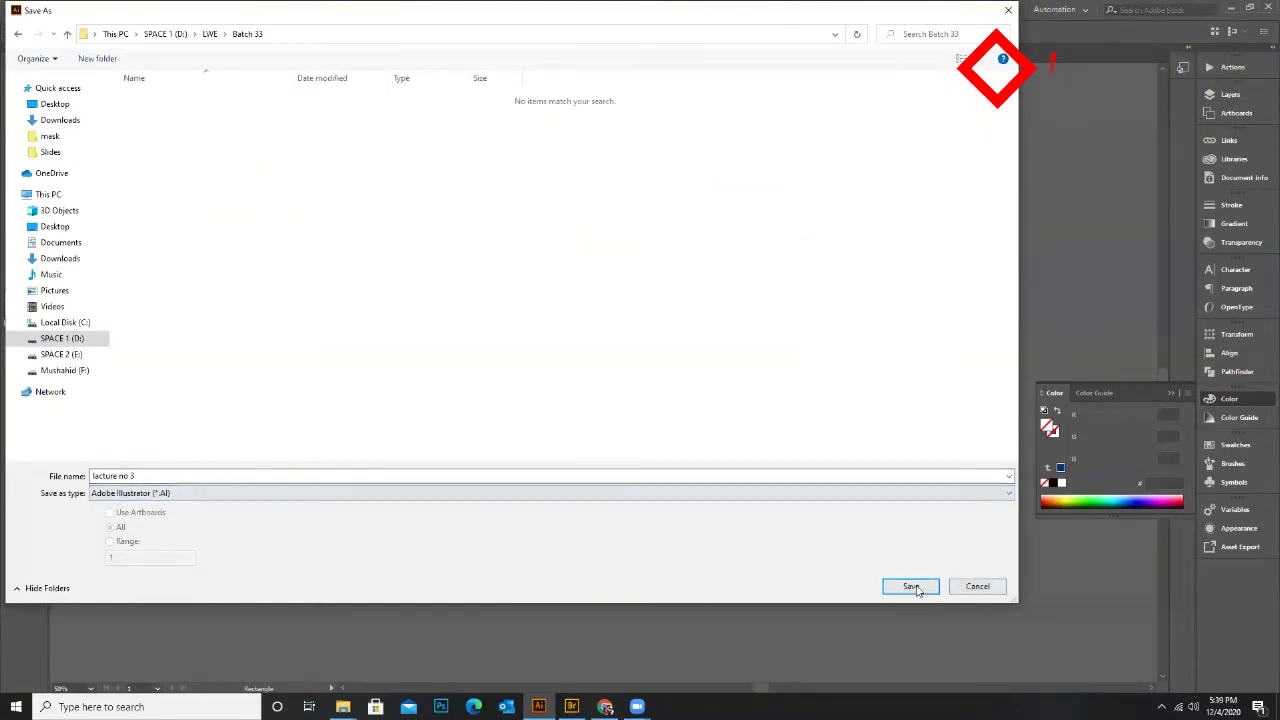
click(913, 591)
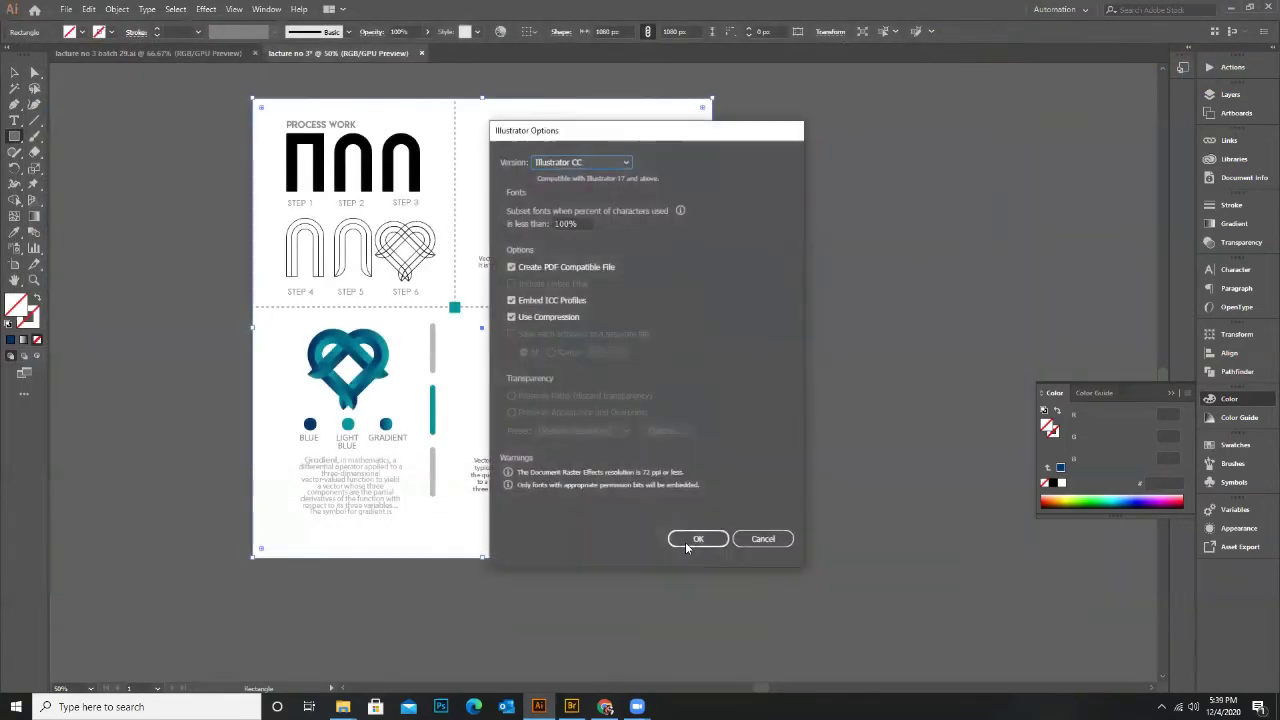
click(689, 539)
Export the artwork as the JPEG file lacture no 3 in RGB with maximum quality 10 and High (300 ppi) resolution
click(62, 9)
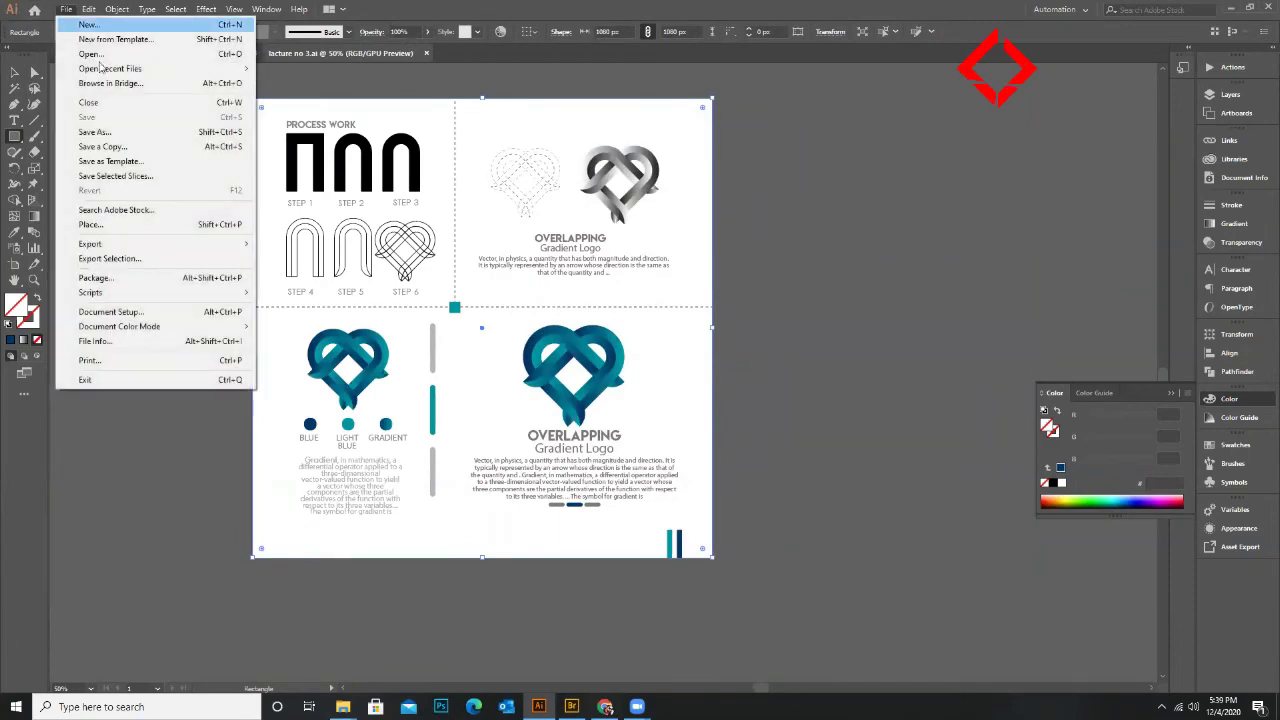
click(297, 258)
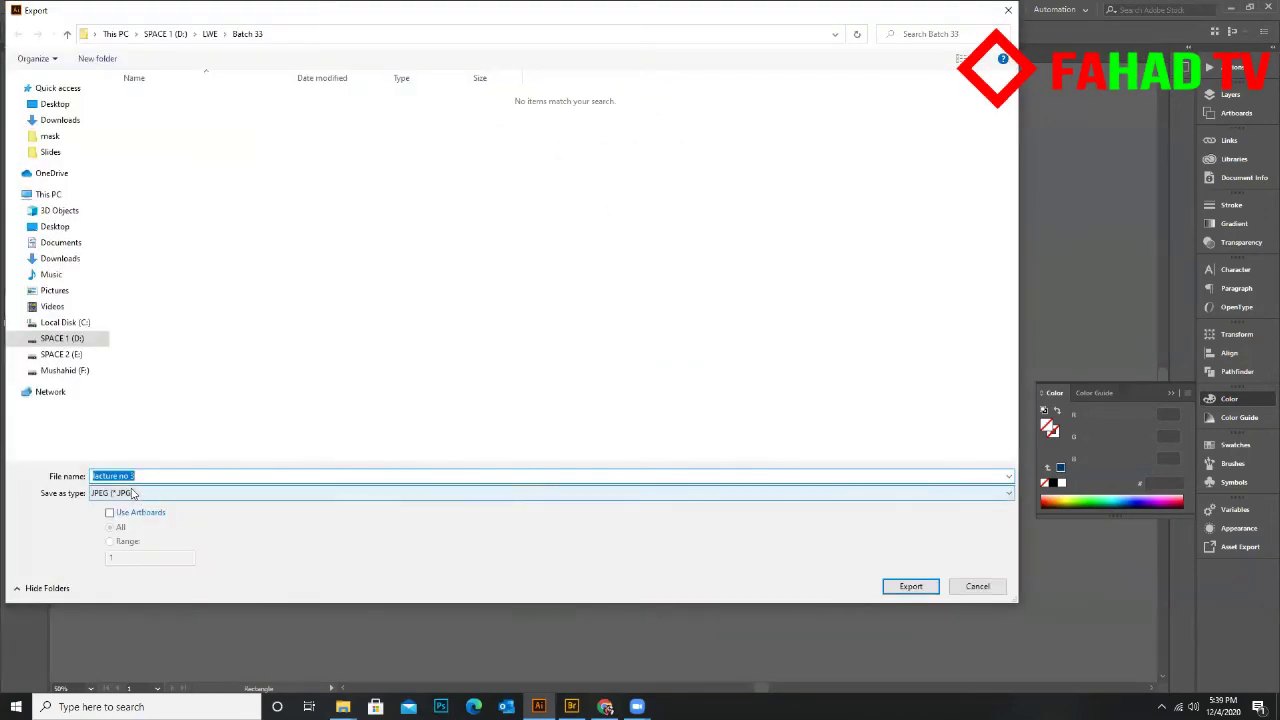
click(133, 494)
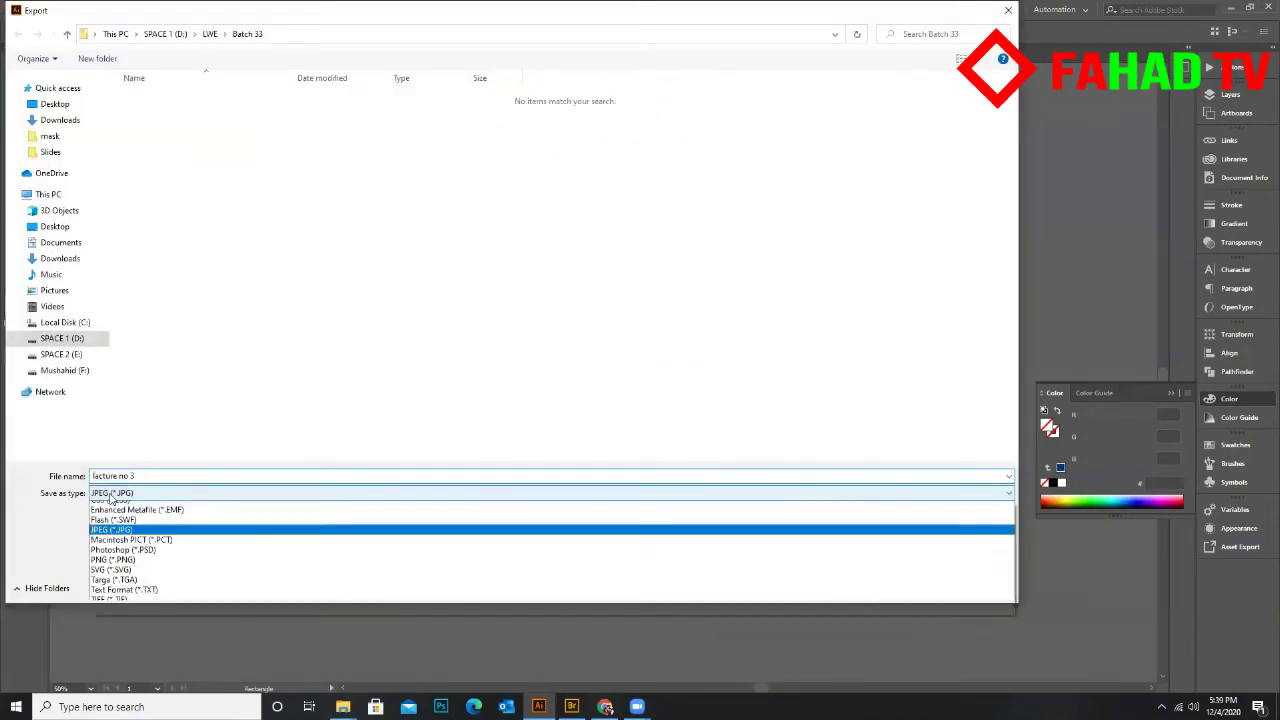
click(140, 560)
click(909, 587)
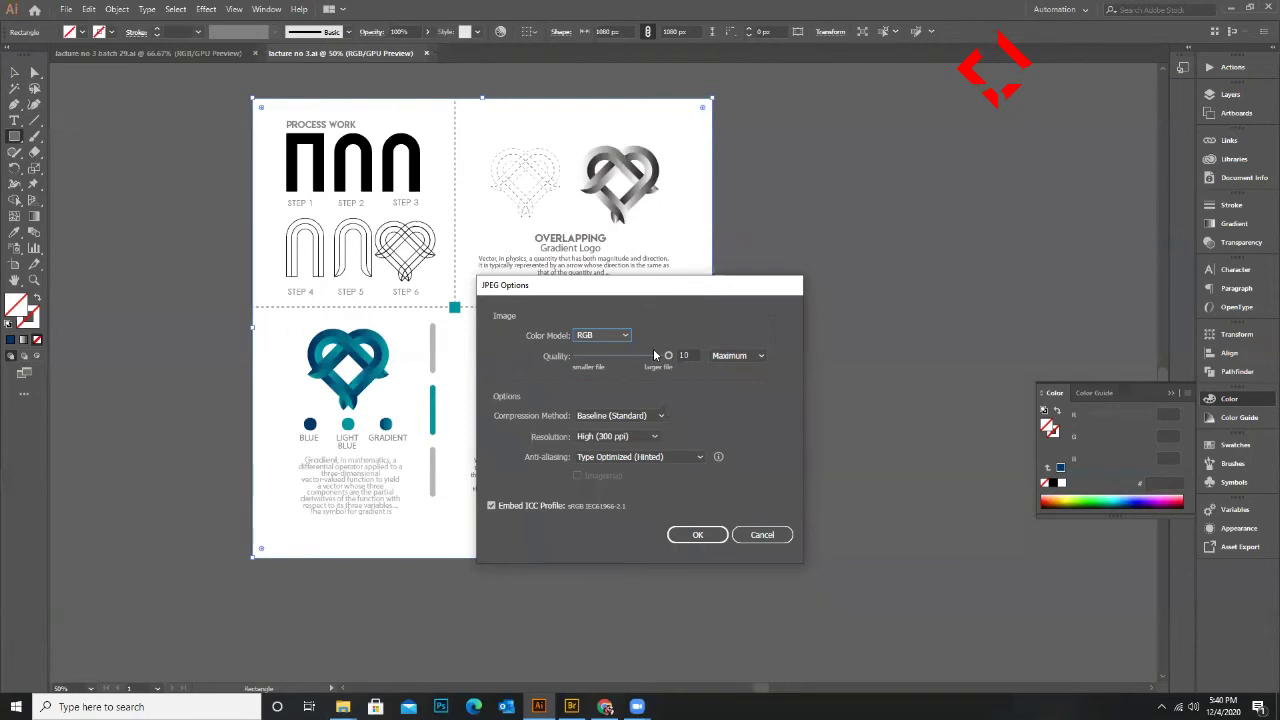
key(Return)
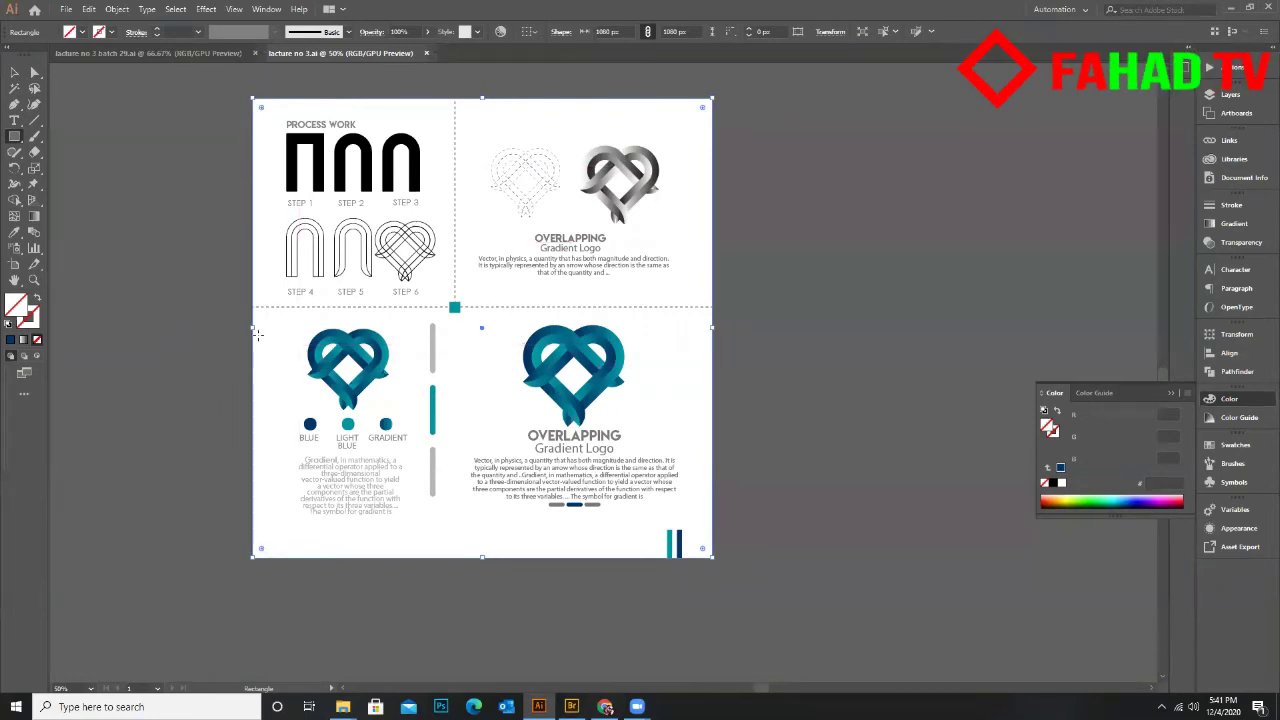
Try insetting the square frame's left, top and right edges as margins and return them to the artboard edges
drag(257, 329, 286, 329)
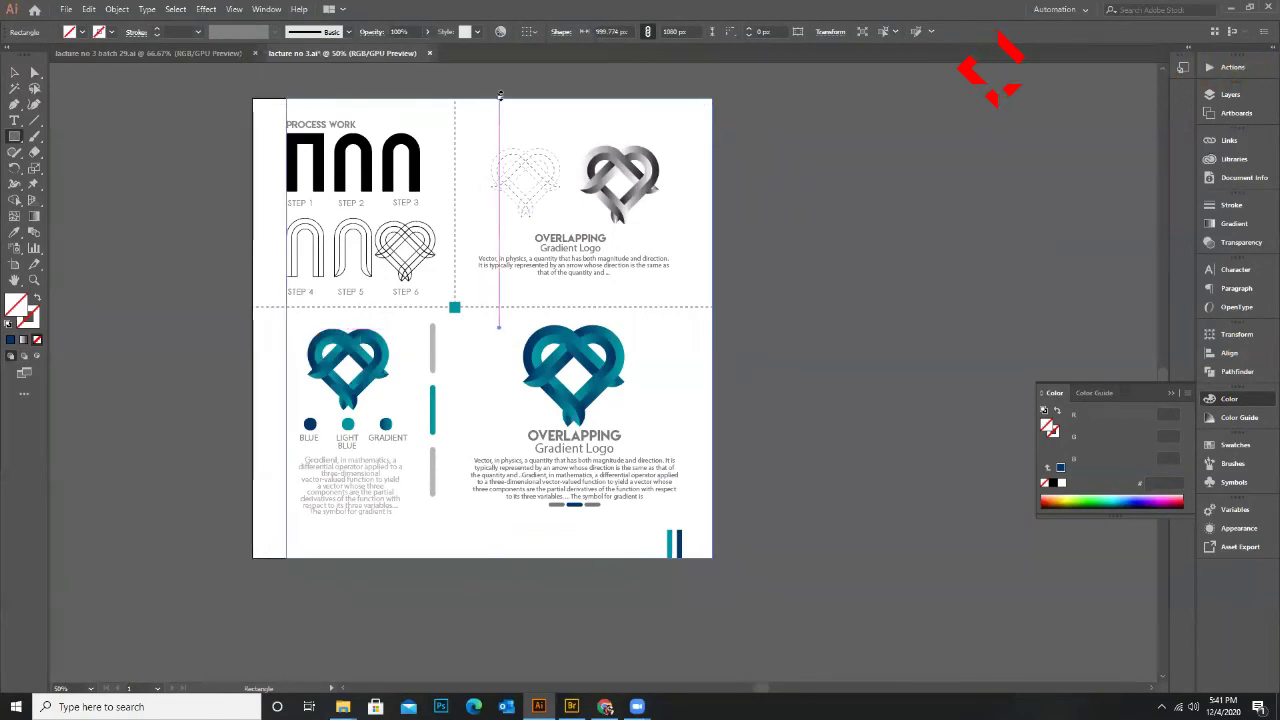
drag(499, 99, 500, 119)
drag(712, 340, 682, 340)
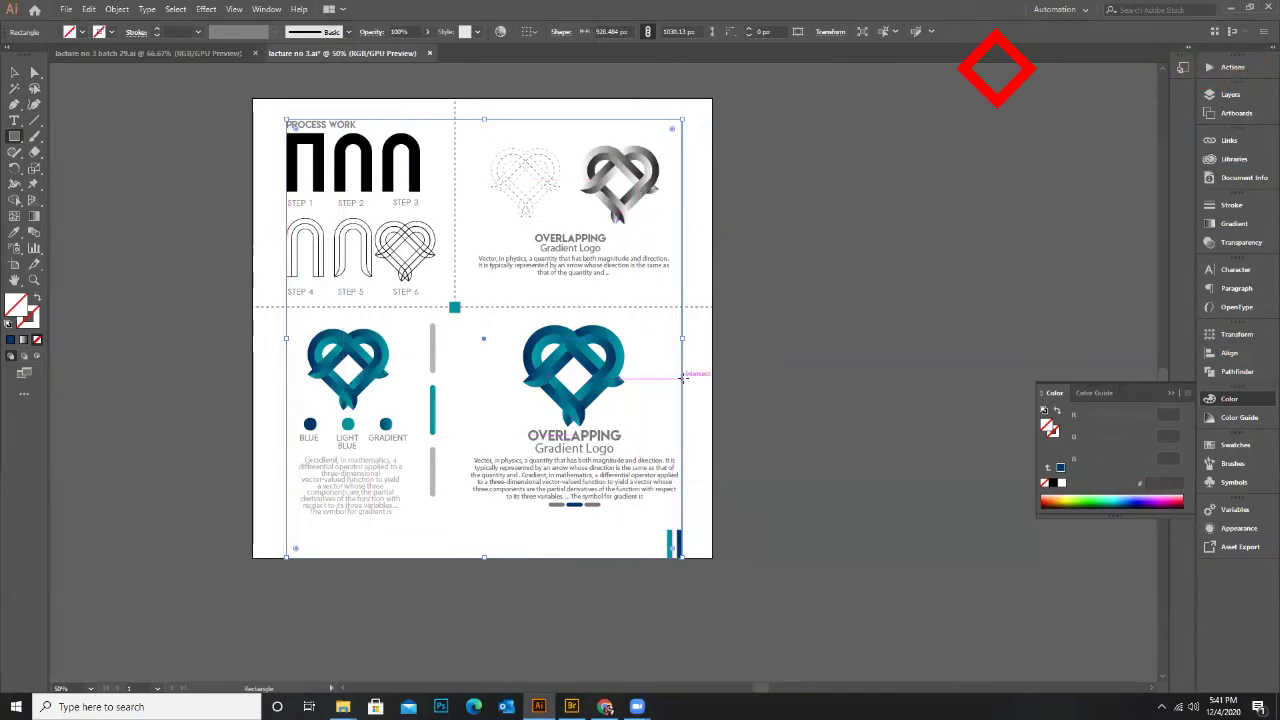
drag(683, 340, 712, 340)
drag(499, 120, 500, 100)
drag(288, 318, 253, 321)
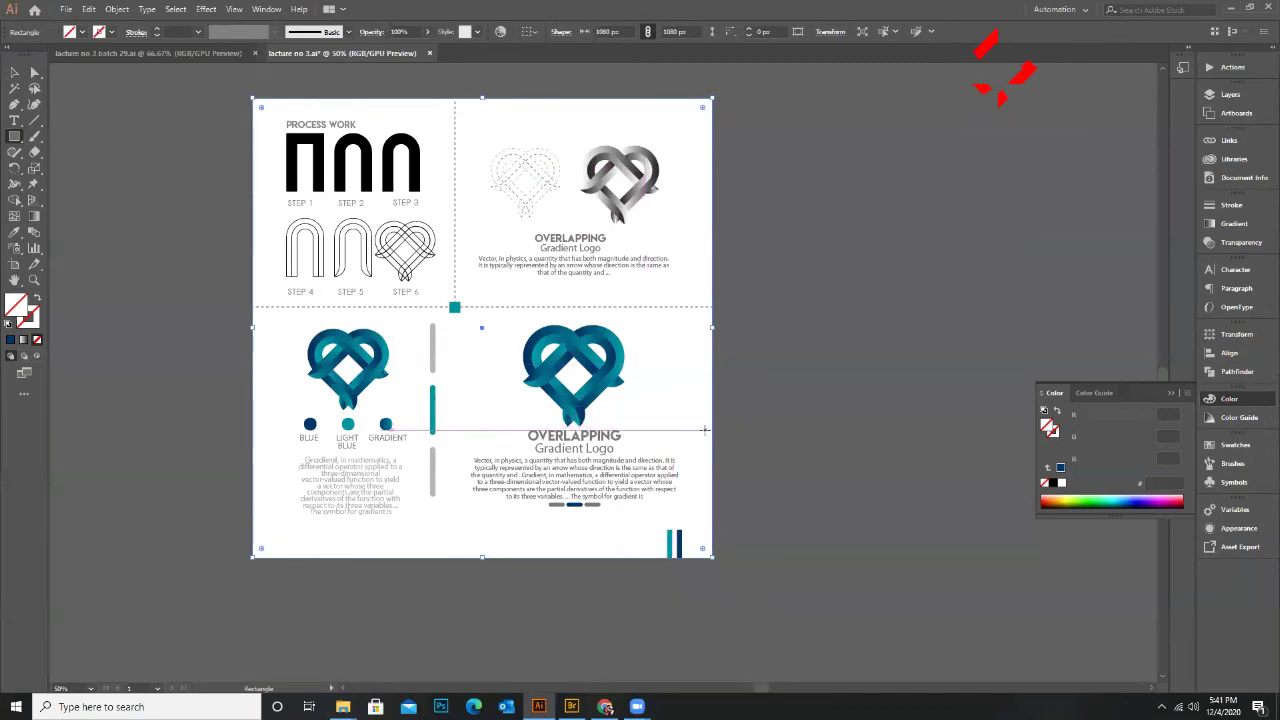
Review the whole heart logo presentation, checking the overall layout, spacing and dividers on the artboard
click(14, 73)
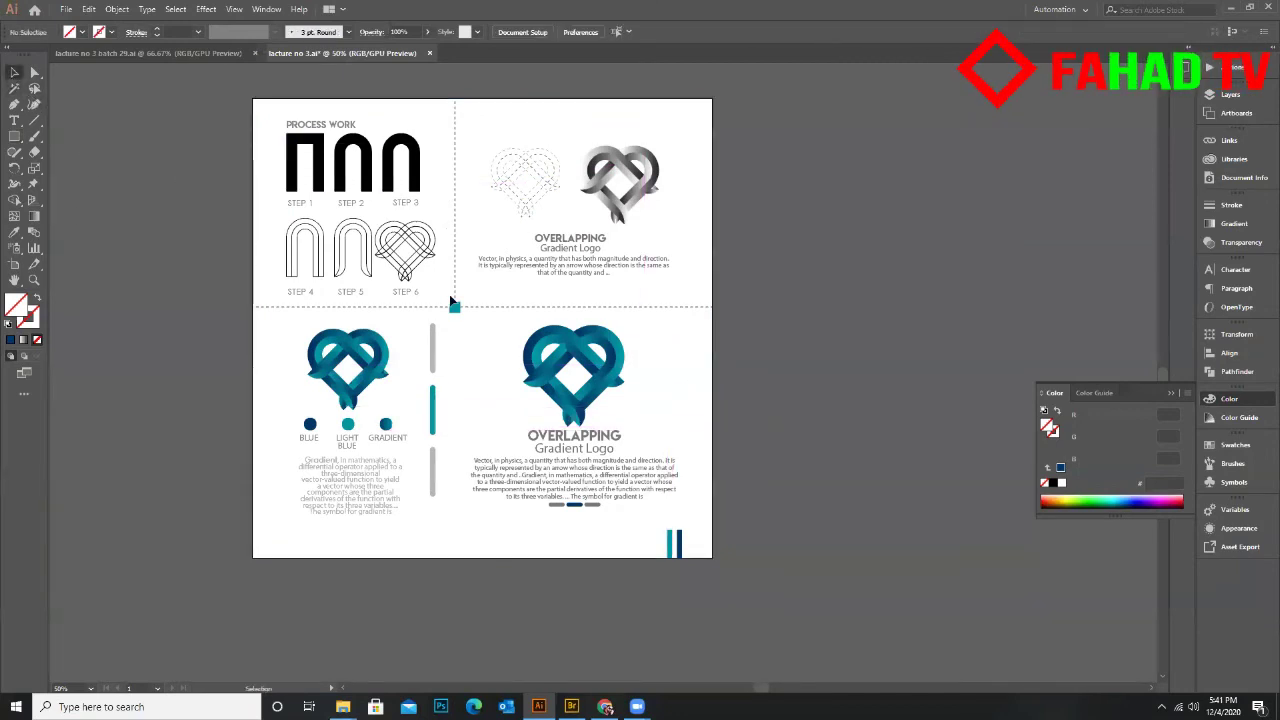
scroll(600, 310, up, 1)
key(ctrl+minus)
key(ctrl+minus)
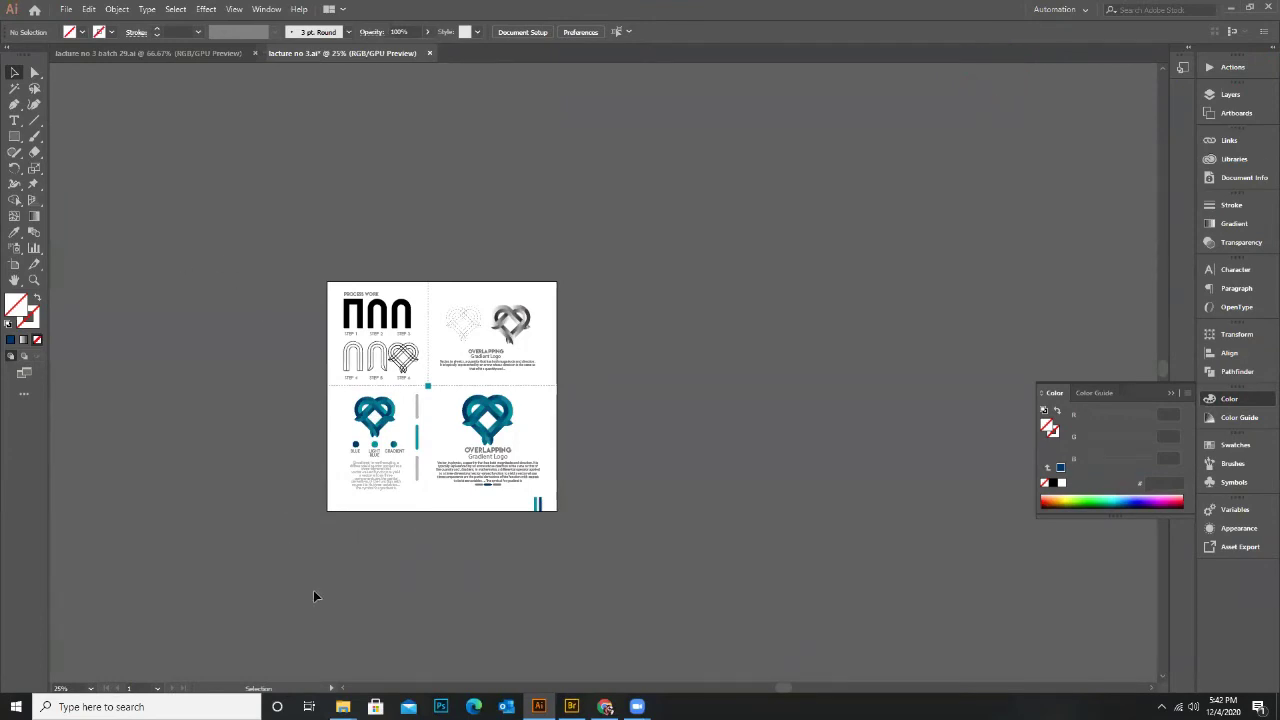
scroll(450, 508, up, 2)
scroll(452, 495, down, 2)
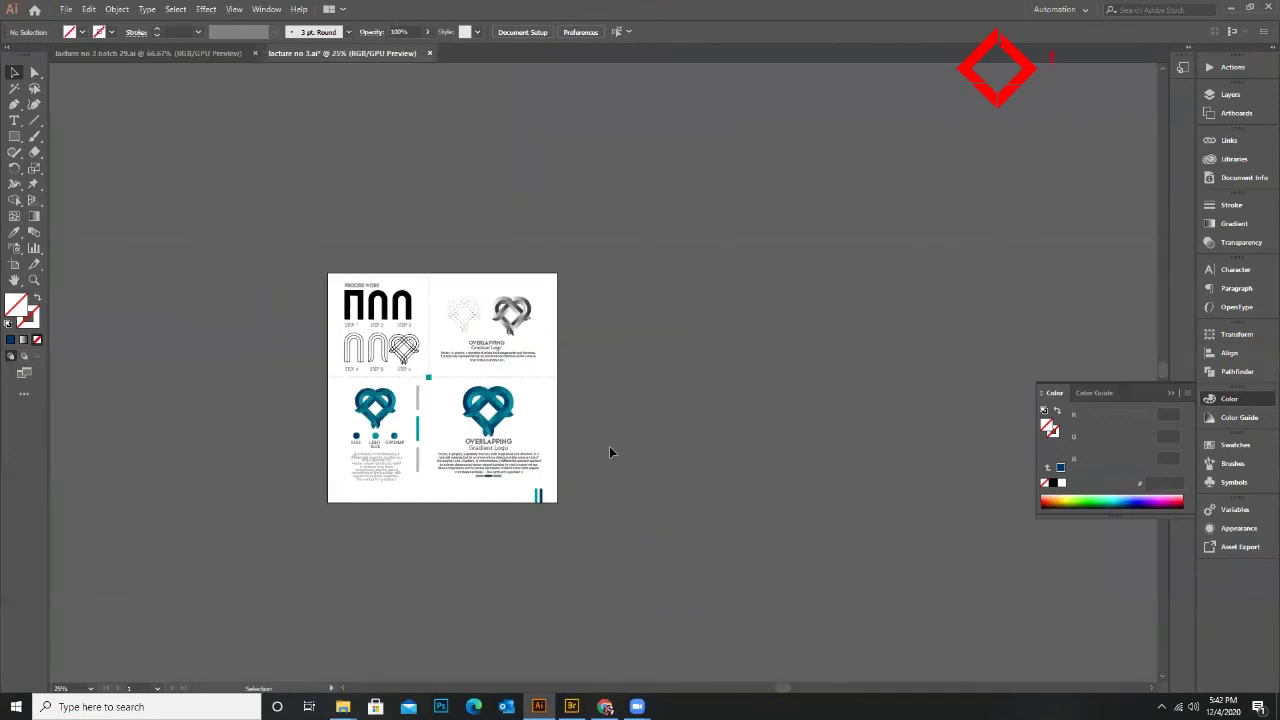
scroll(609, 446, up, 1)
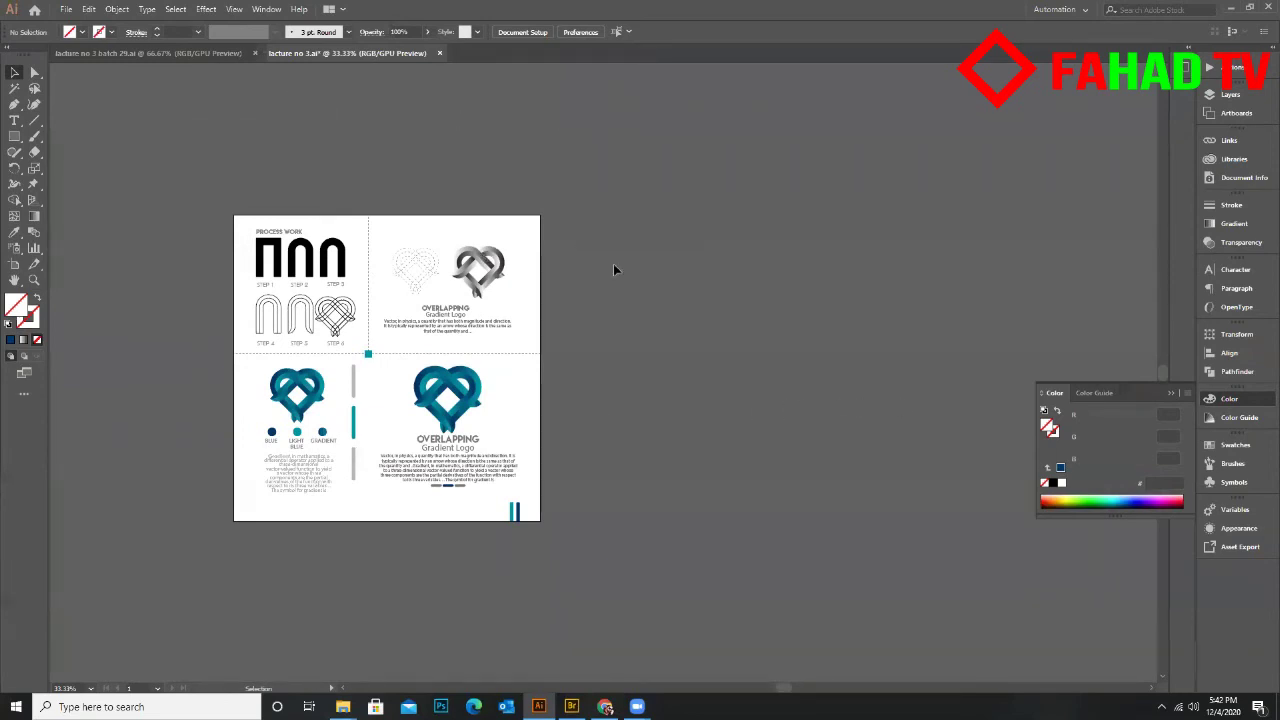
scroll(408, 380, up, 1)
scroll(417, 394, left, 1)
scroll(391, 417, down, 1)
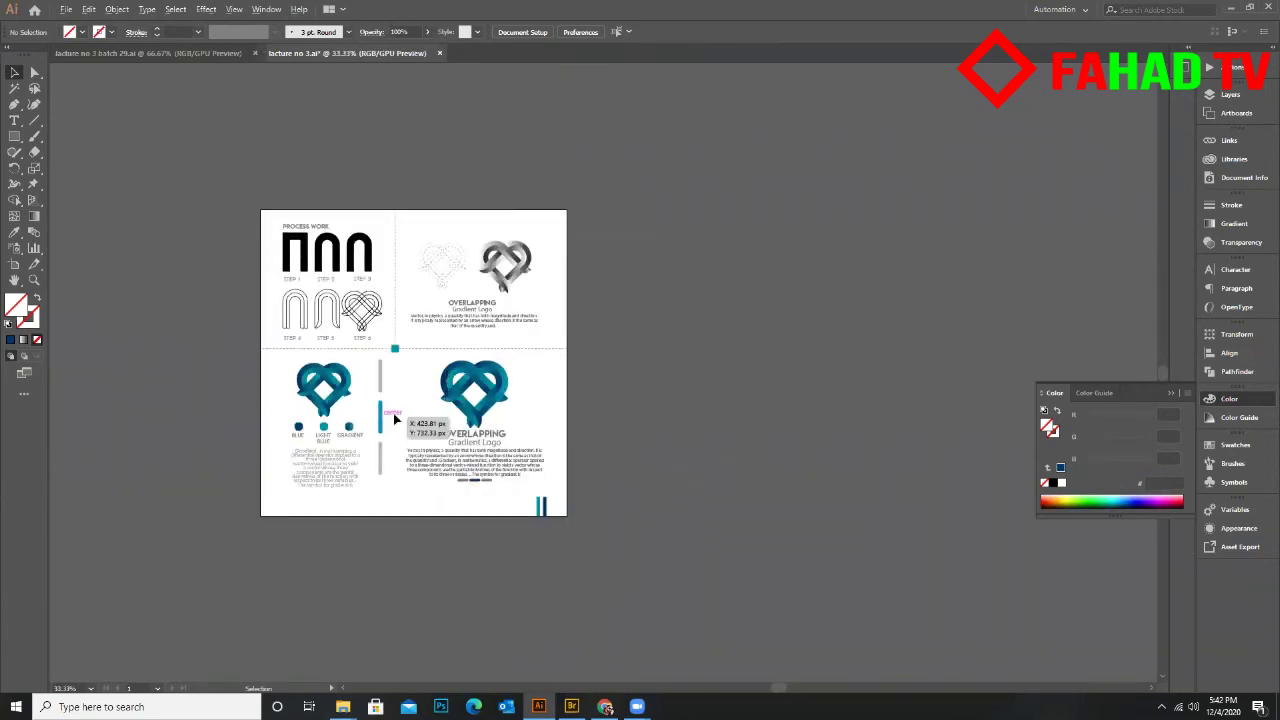
Examine the four presentation quadrants at close and full view, including the step sketches, color samples and description texts
scroll(592, 399, up, 3)
scroll(592, 399, down, 1)
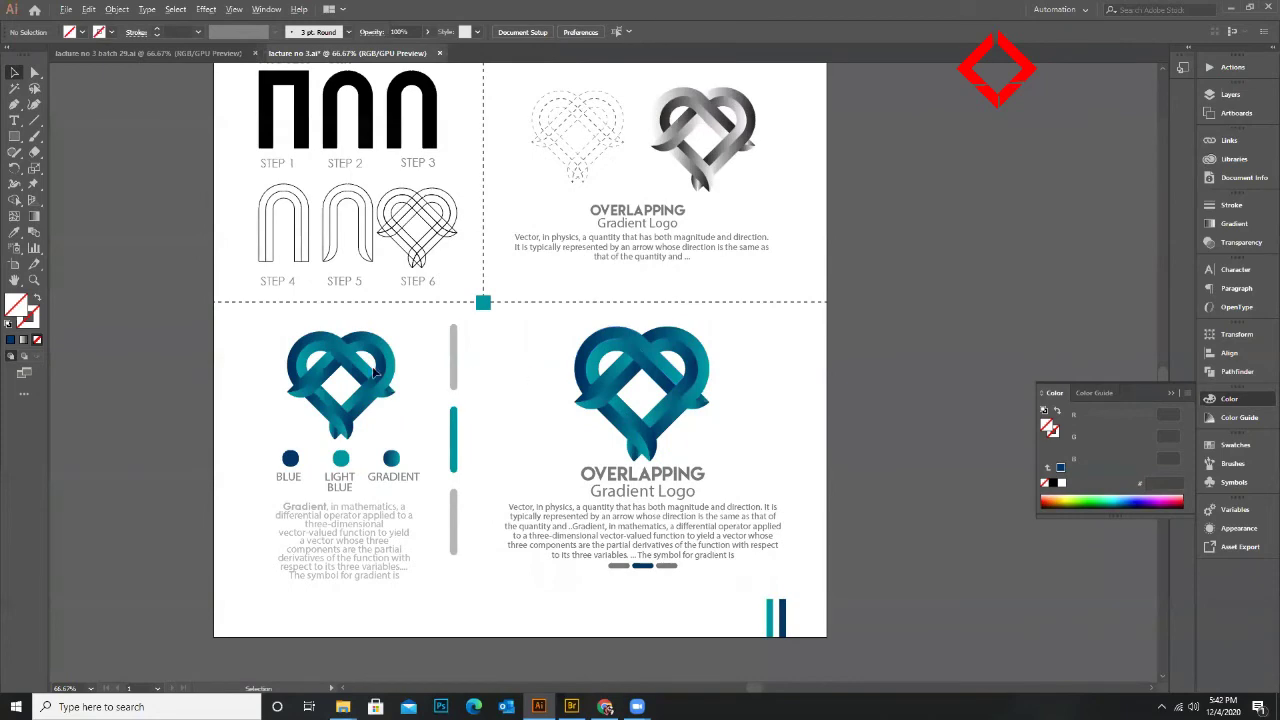
scroll(503, 363, up, 1)
scroll(371, 343, down, 2)
scroll(371, 343, up, 1)
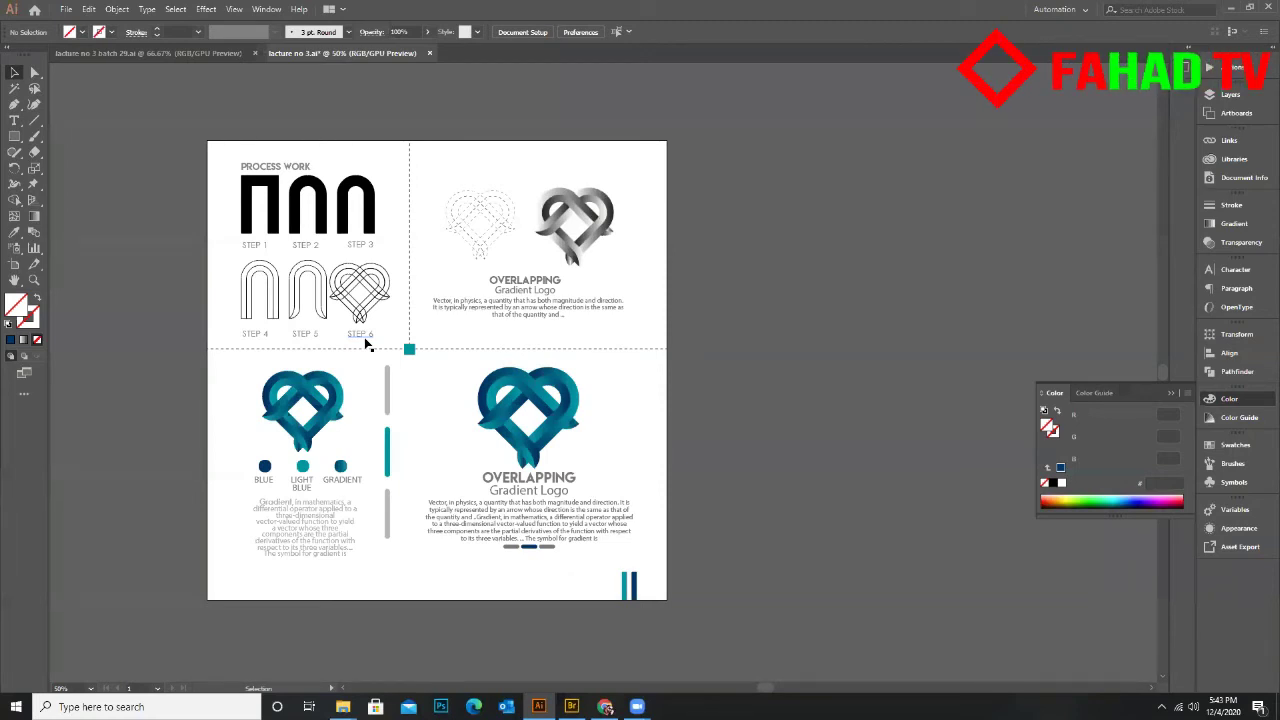
scroll(480, 363, down, 3)
scroll(300, 362, up, 4)
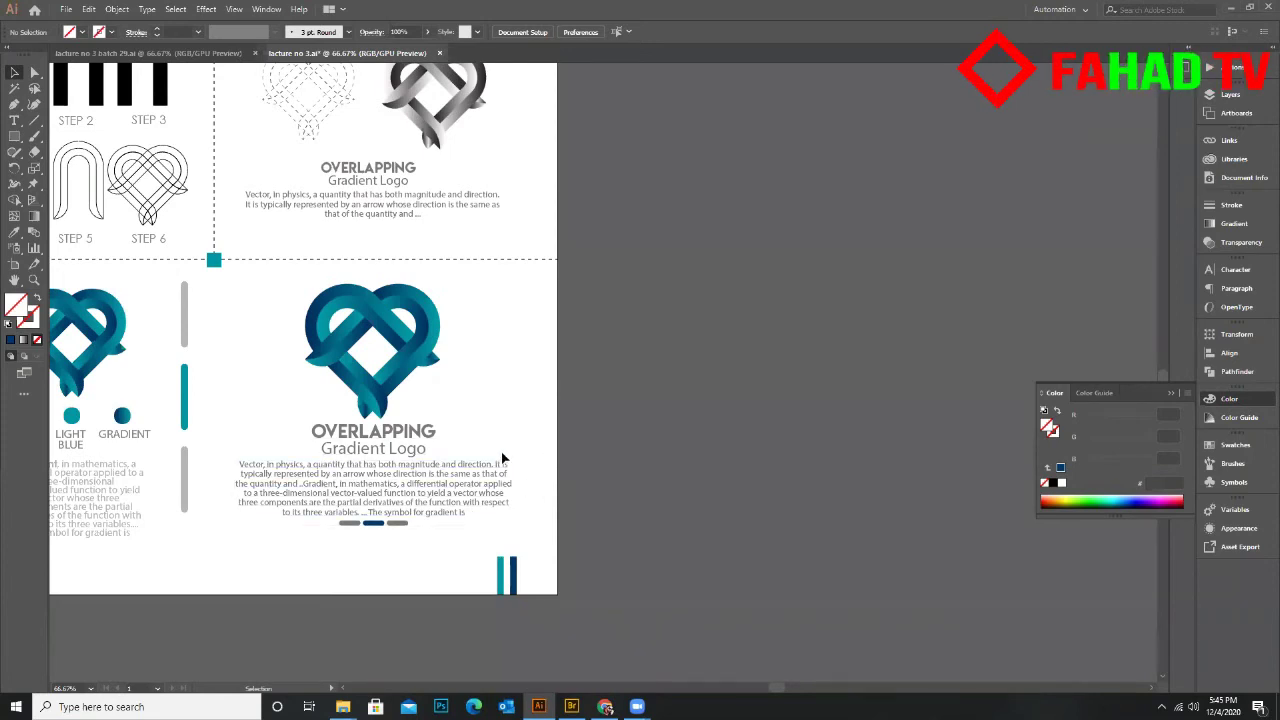
scroll(503, 457, down, 2)
scroll(357, 416, up, 2)
scroll(357, 416, down, 1)
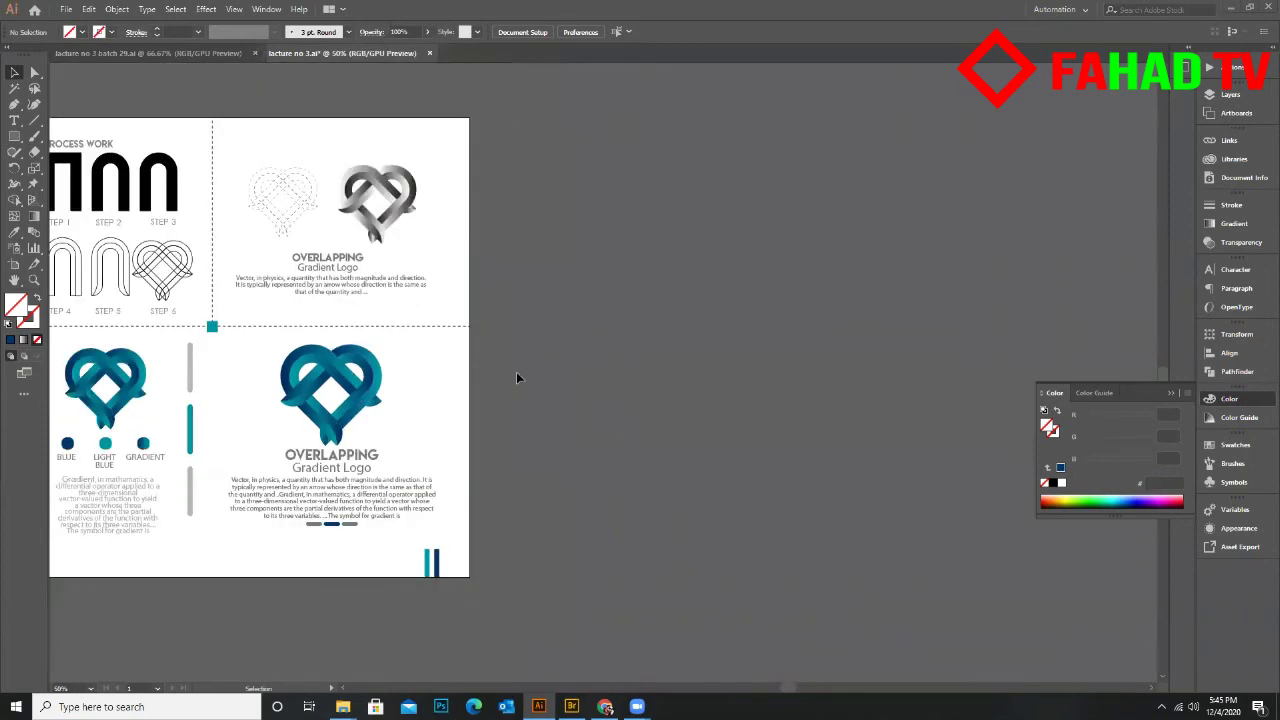
scroll(622, 281, down, 1)
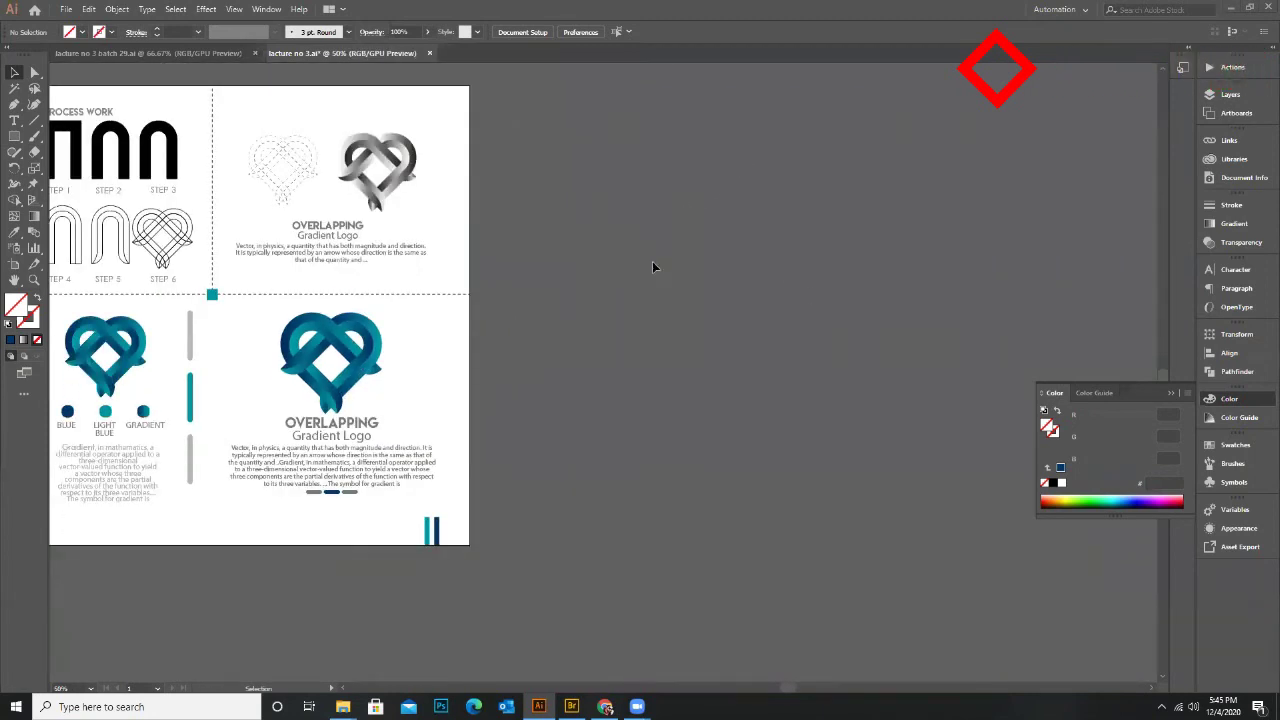
Draw a square about 129 px wide on the canvas beside the artboard and fill it with the teal accent bar's color
scroll(600, 270, right, 1)
key(m)
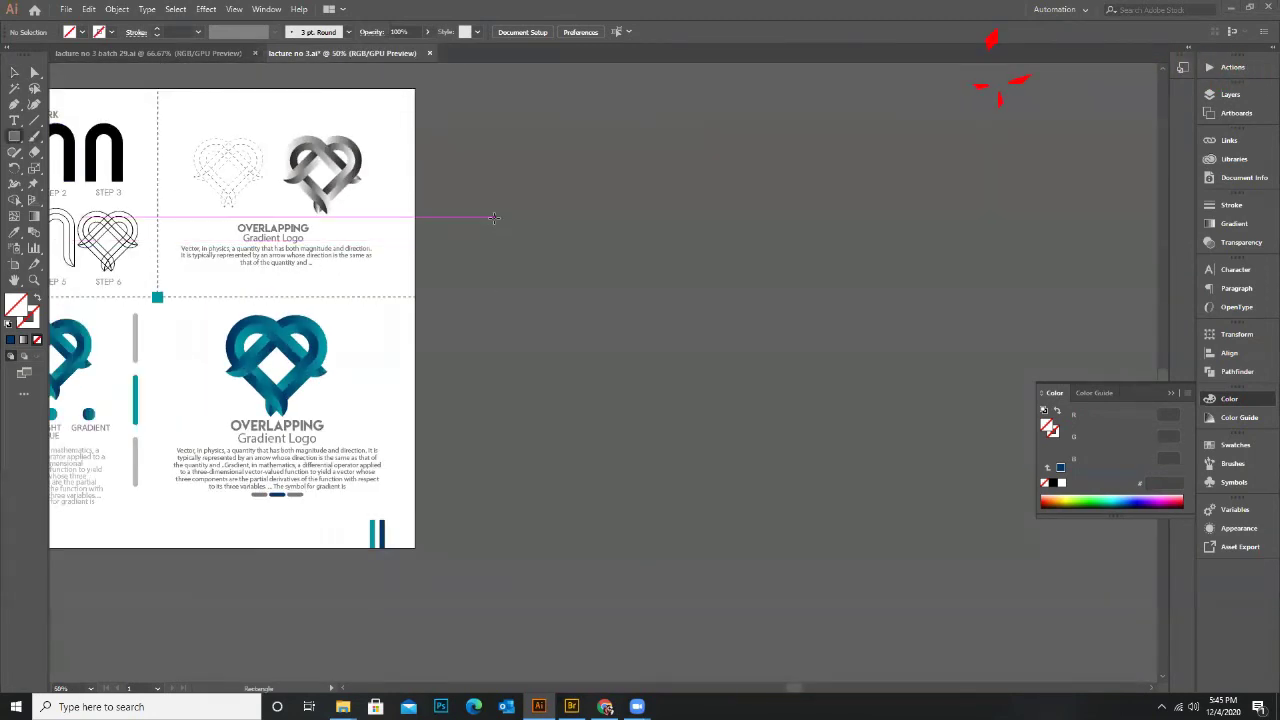
scroll(523, 263, up, 1)
drag(438, 194, 497, 265)
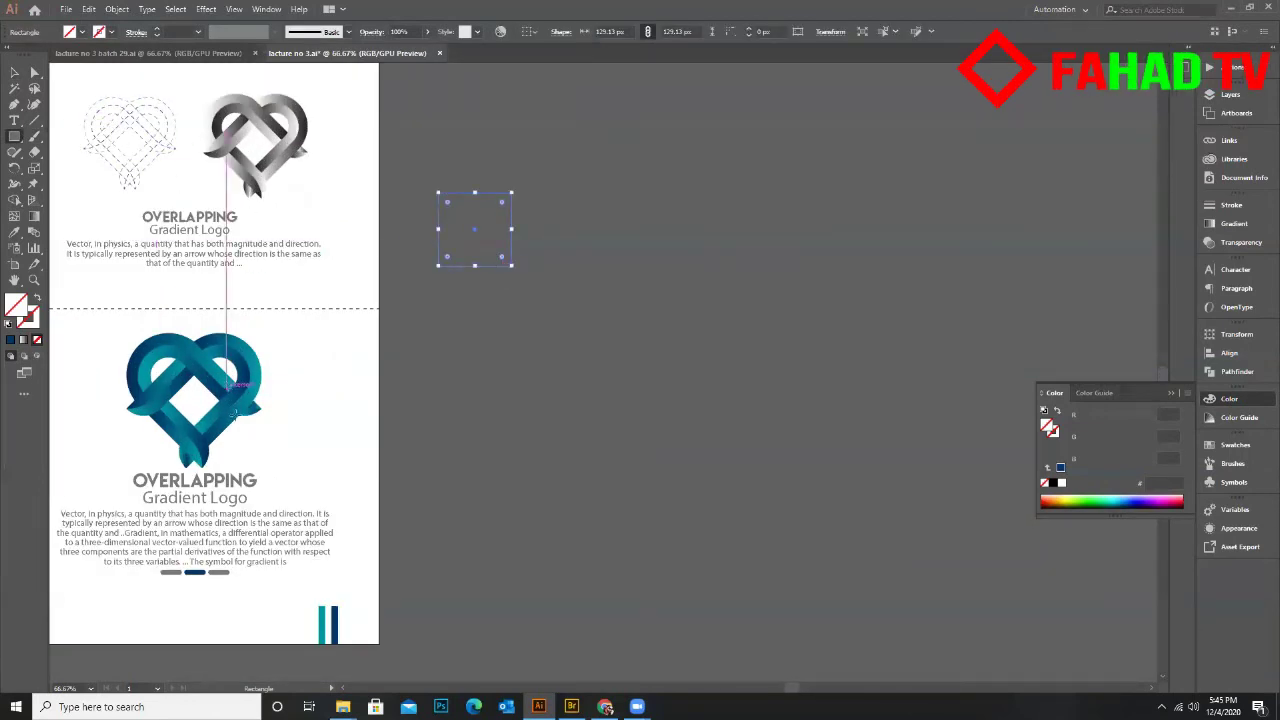
key(i)
click(330, 612)
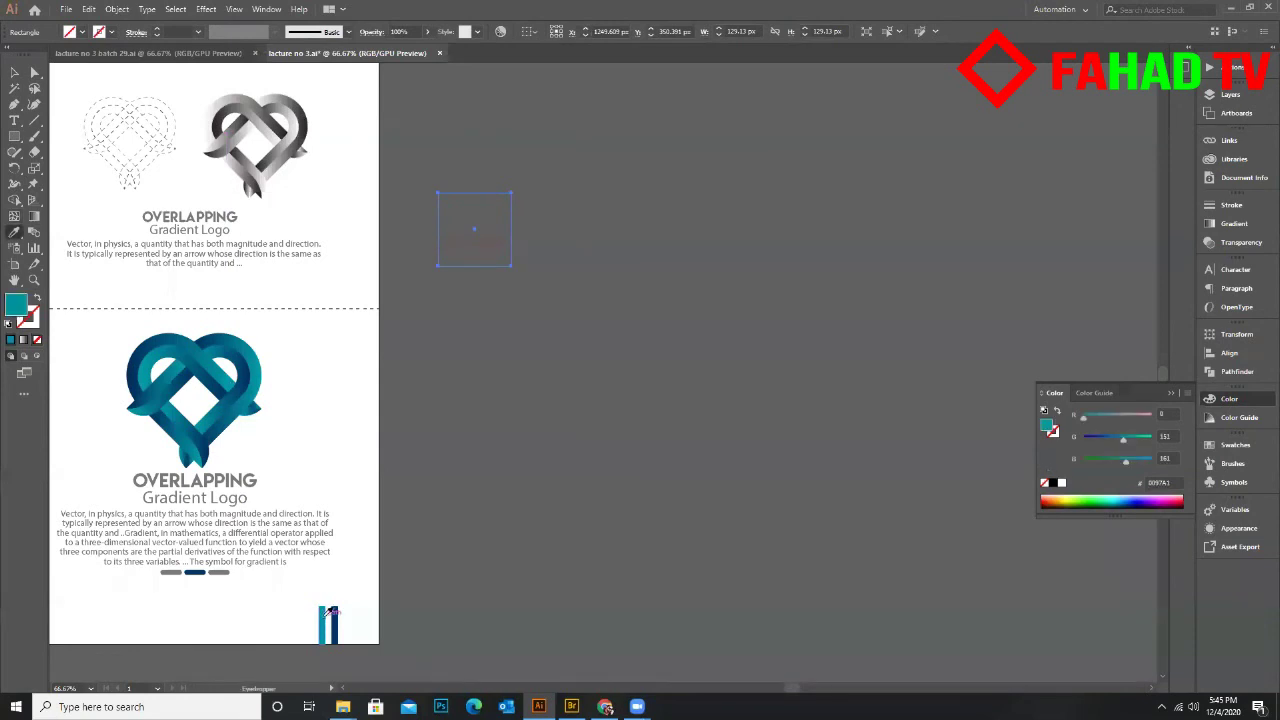
key(v)
click(705, 369)
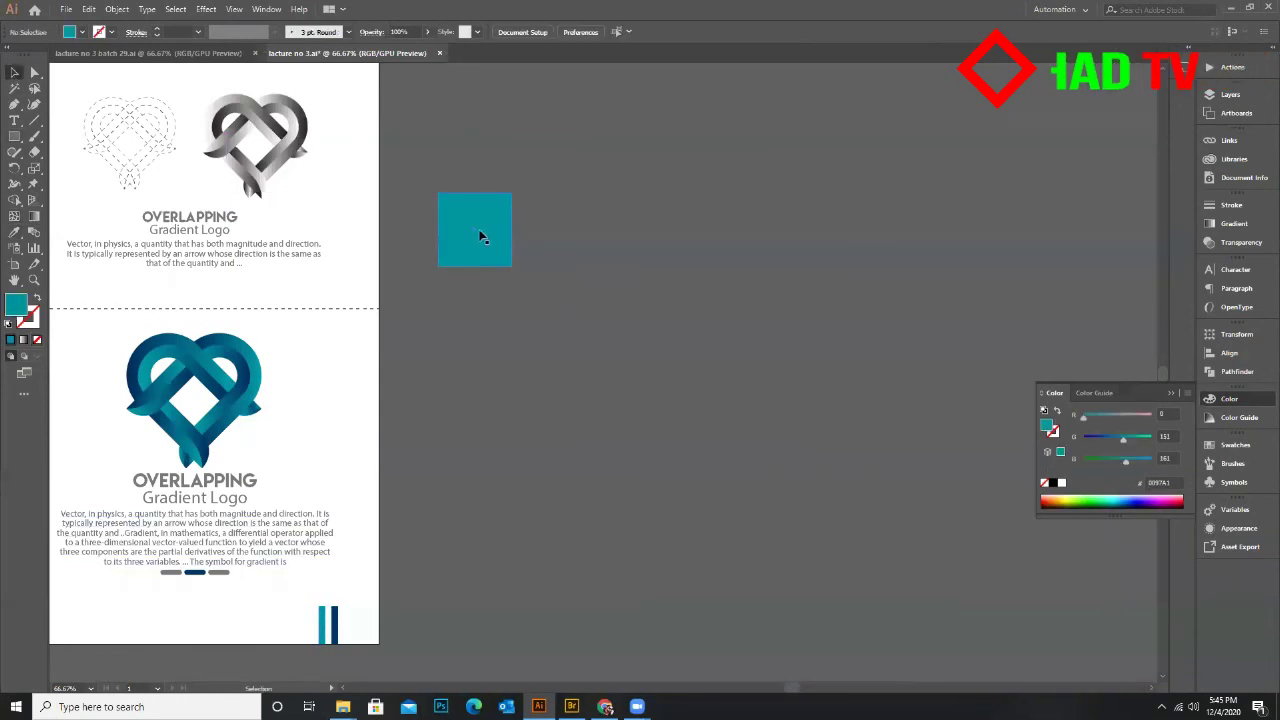
Add a square about 87 px wide overlapping the teal square's lower-right corner and fill it with the accent bar's dark blue
key(m)
drag(485, 240, 560, 315)
drag(560, 305, 541, 287)
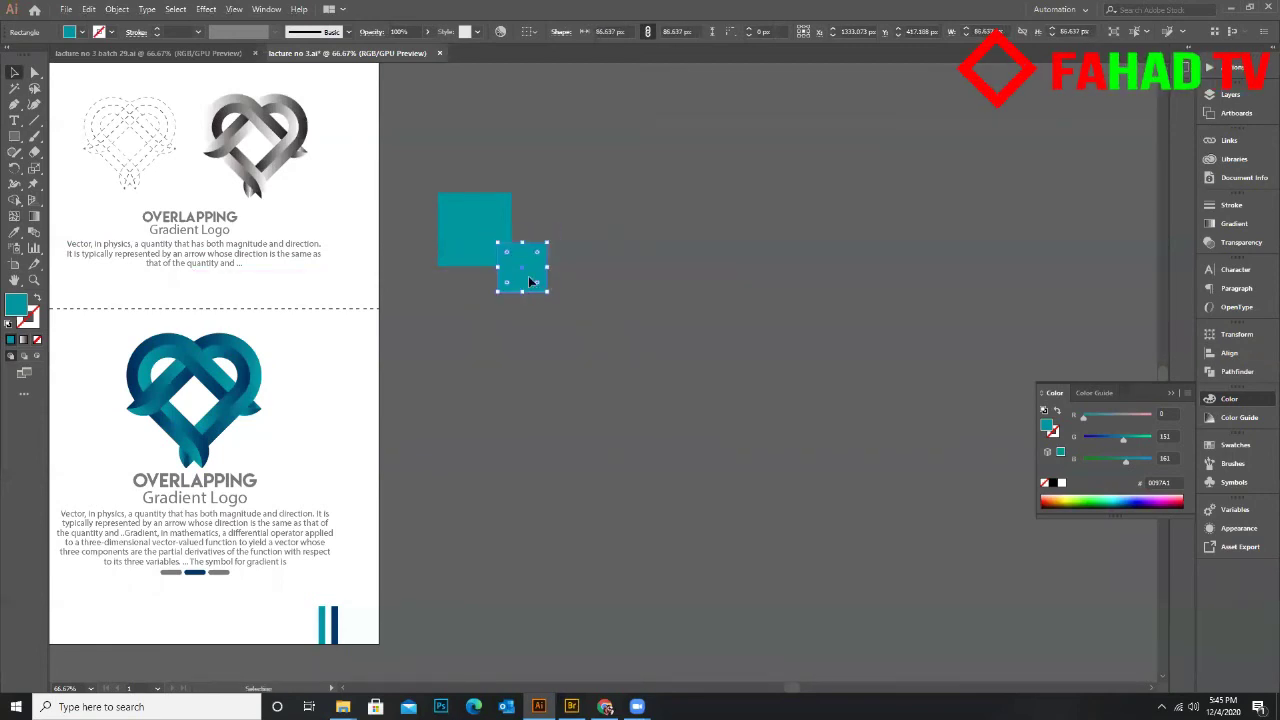
key(o)
key(i)
click(335, 625)
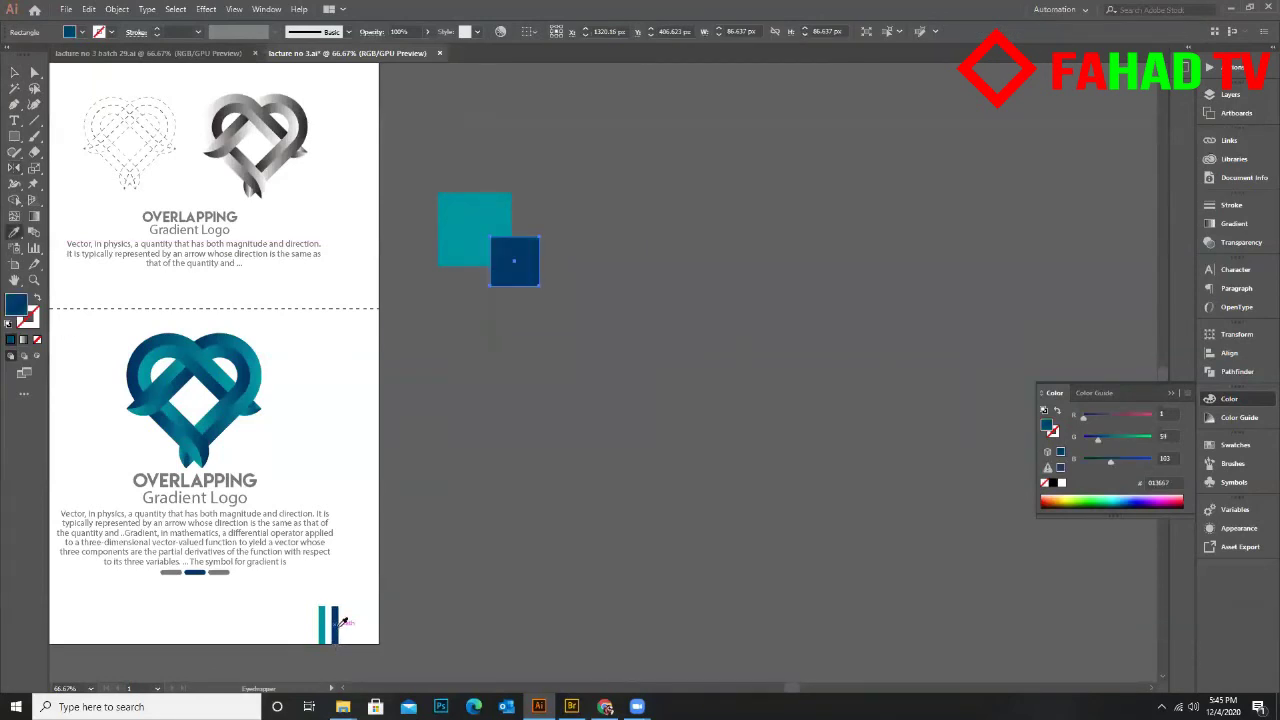
key(v)
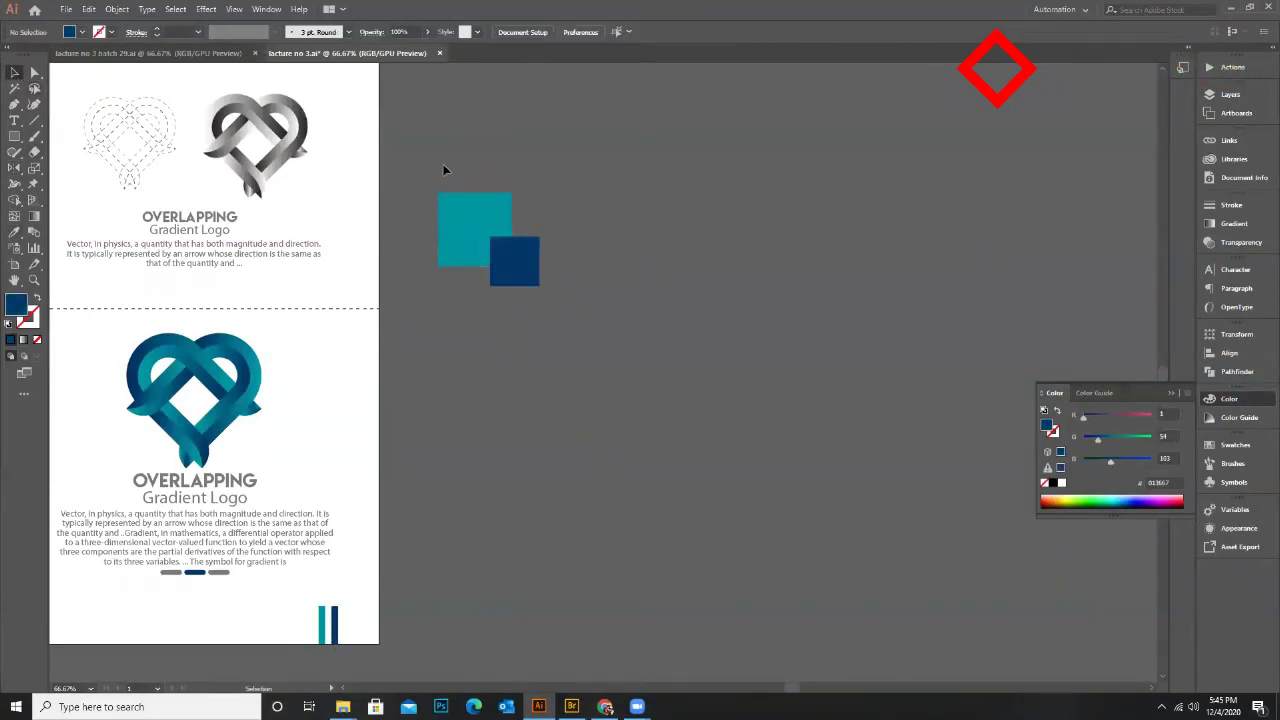
Duplicate the overlapping square pair into an evenly spaced row of four and copy that row directly below
drag(443, 171, 565, 327)
drag(514, 263, 690, 300)
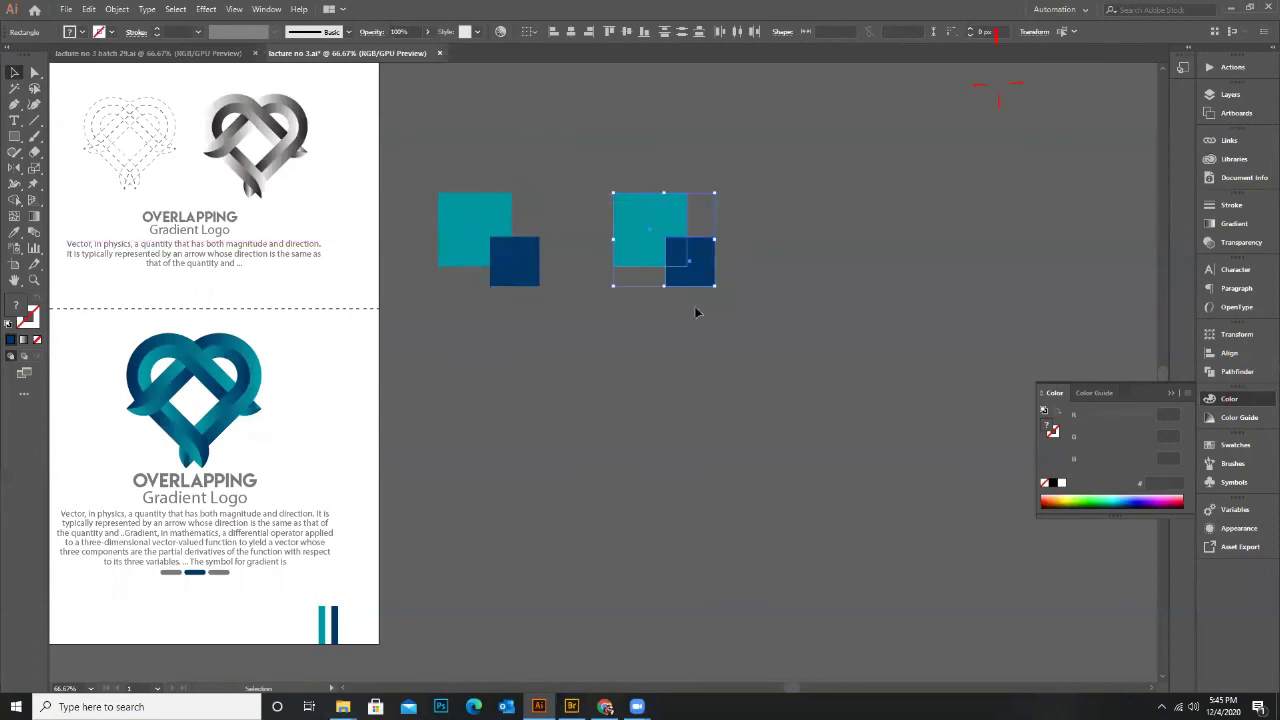
key(ctrl+d)
key(ctrl+d)
drag(468, 174, 1025, 277)
drag(1026, 220, 1026, 355)
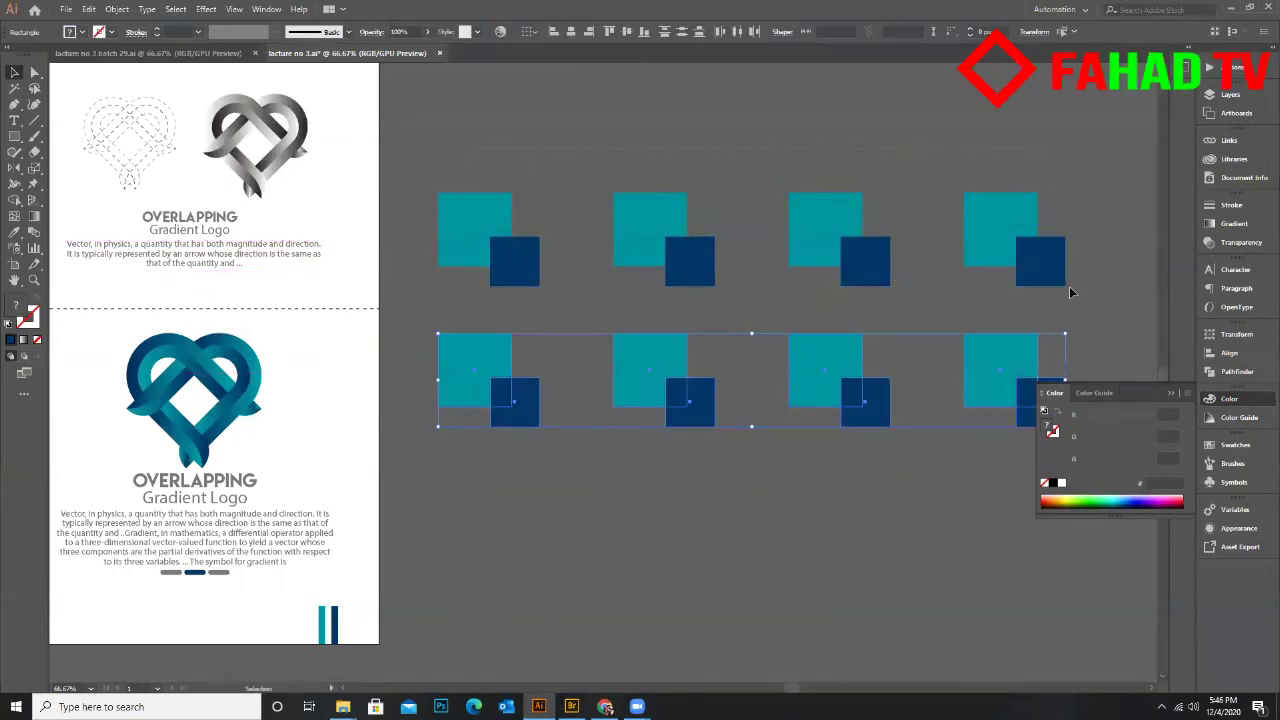
key(ctrl+shift+a)
scroll(629, 363, down, 2)
scroll(437, 345, up, 4)
scroll(420, 204, down, 1)
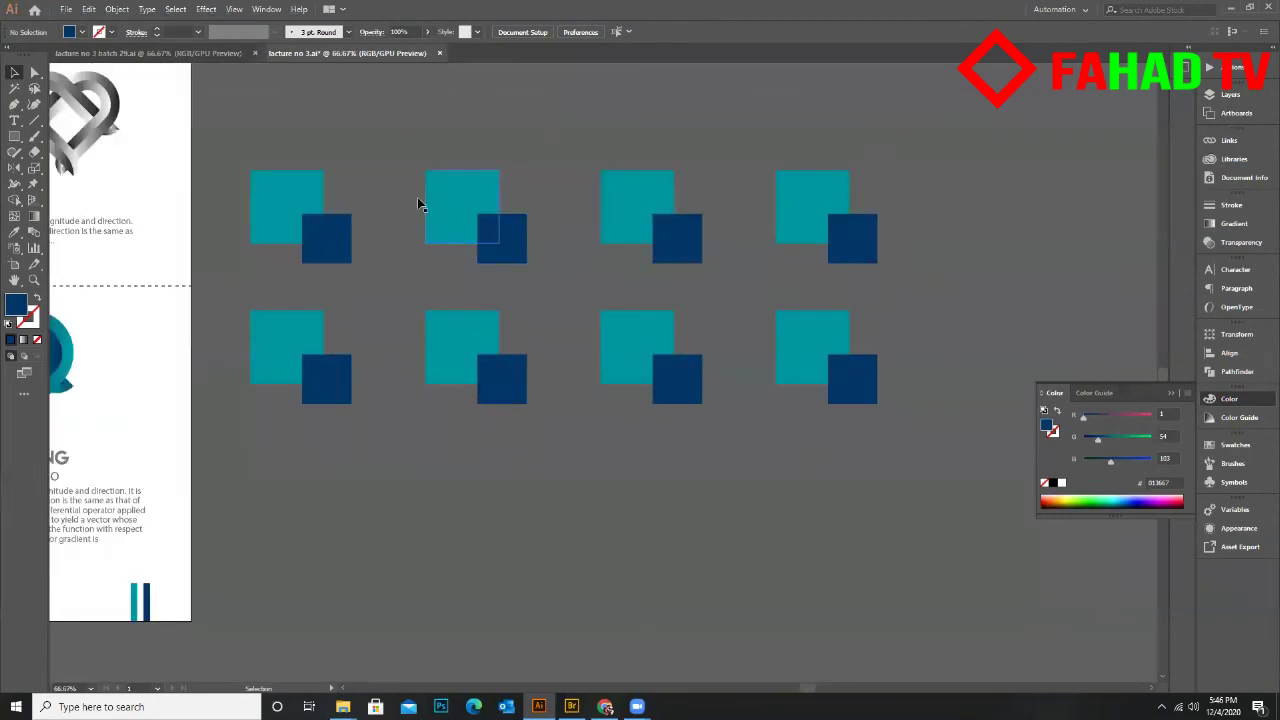
Unite the first square pair in the upper row and apply Minus Front to the second pair with Pathfinder
click(310, 245)
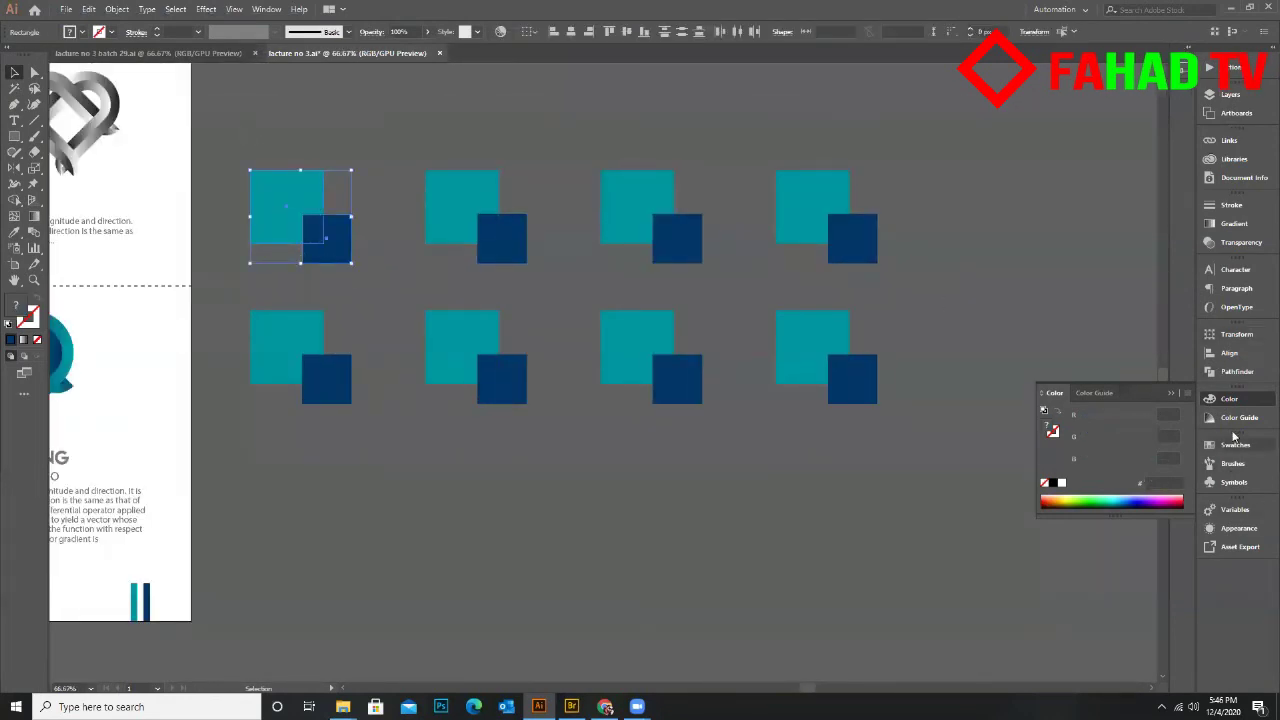
click(1238, 372)
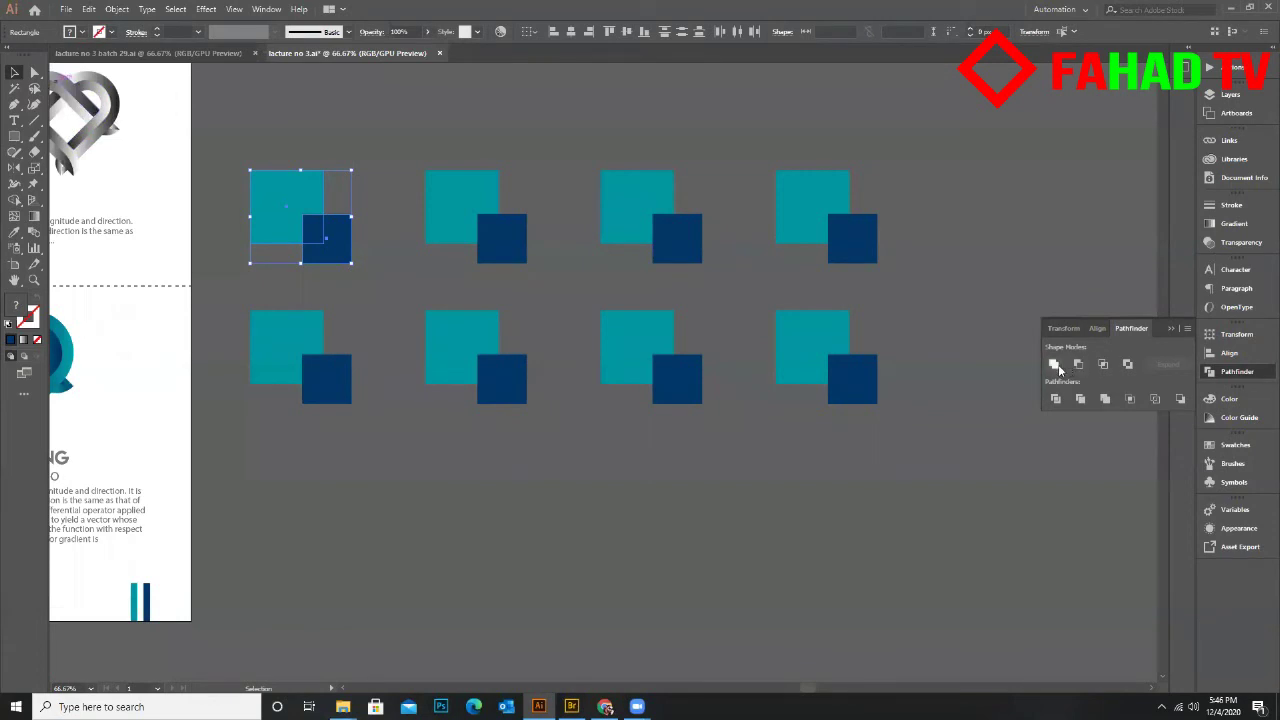
click(1055, 366)
click(396, 216)
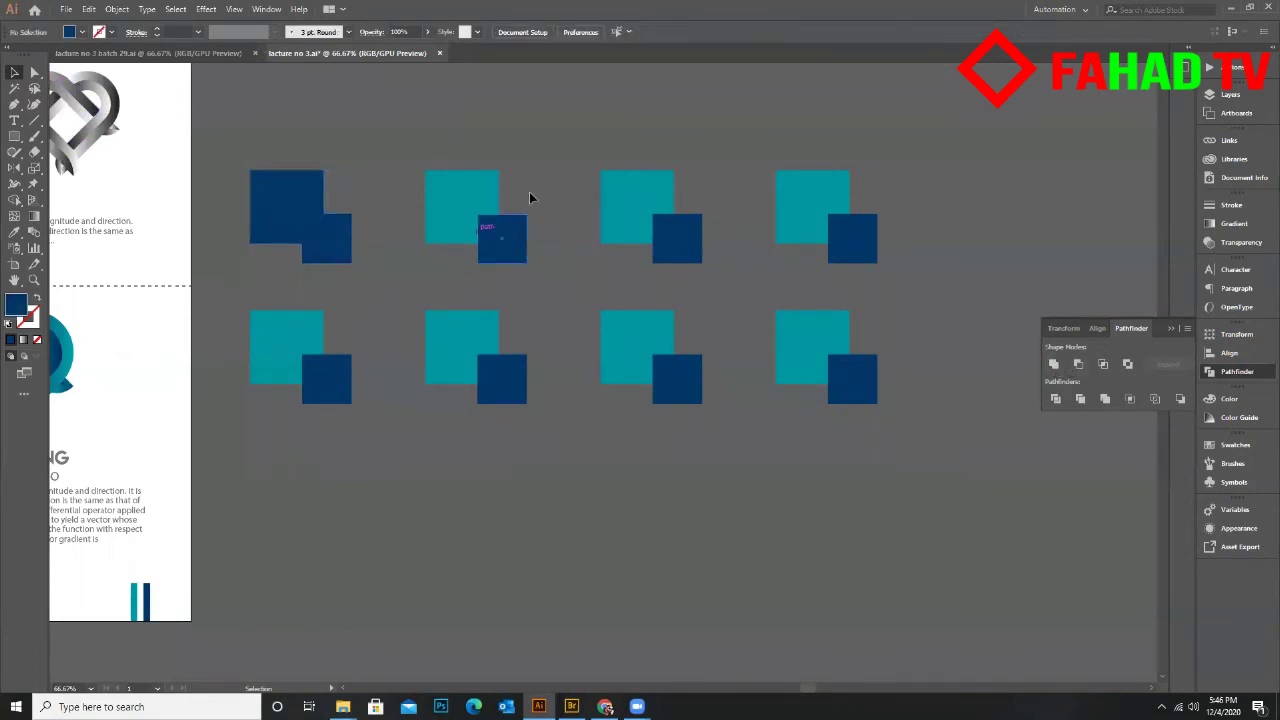
drag(549, 265, 490, 230)
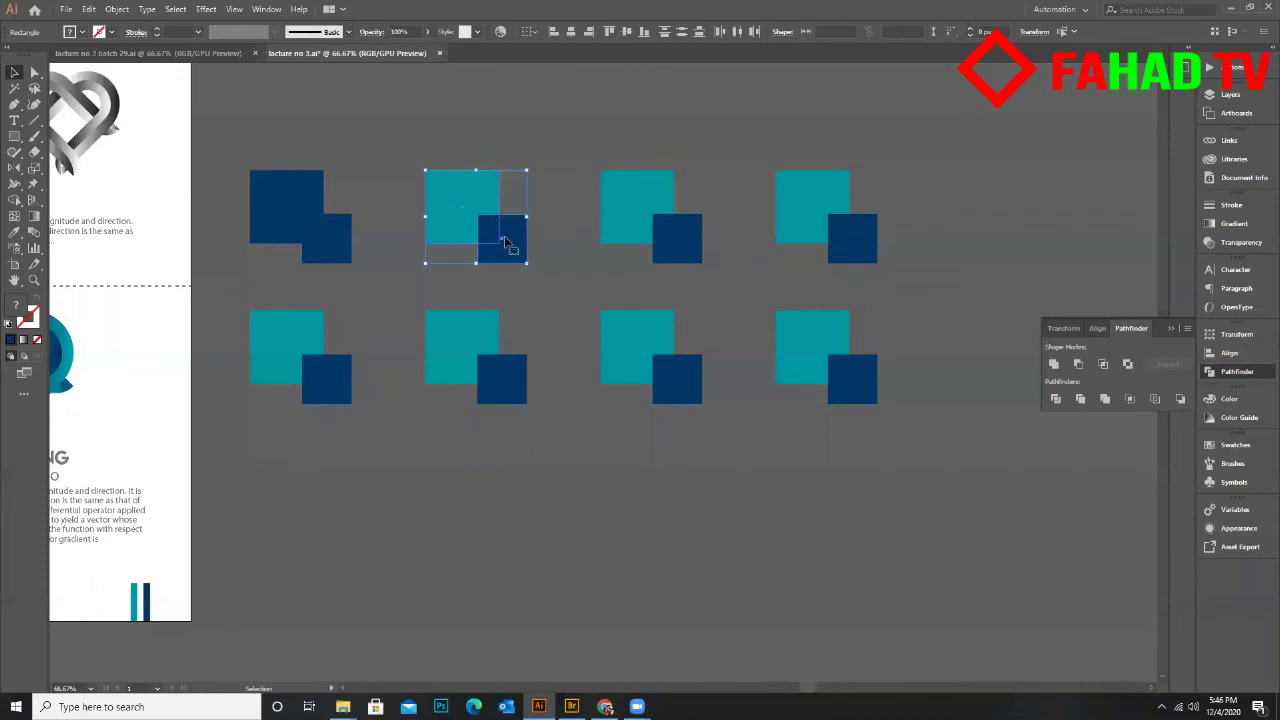
click(1077, 366)
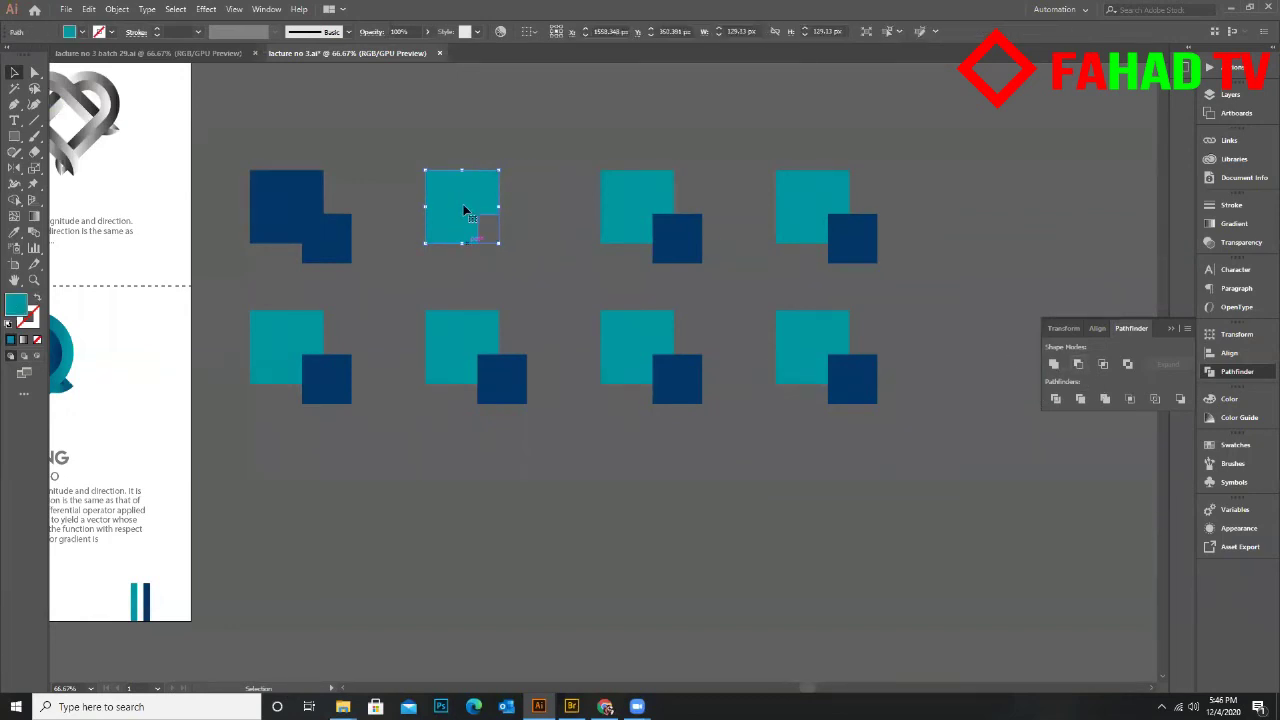
Draw a circle and scale it to about 108 px over the upper-left corner of the notched teal shape
drag(14, 136, 66, 170)
drag(382, 148, 438, 193)
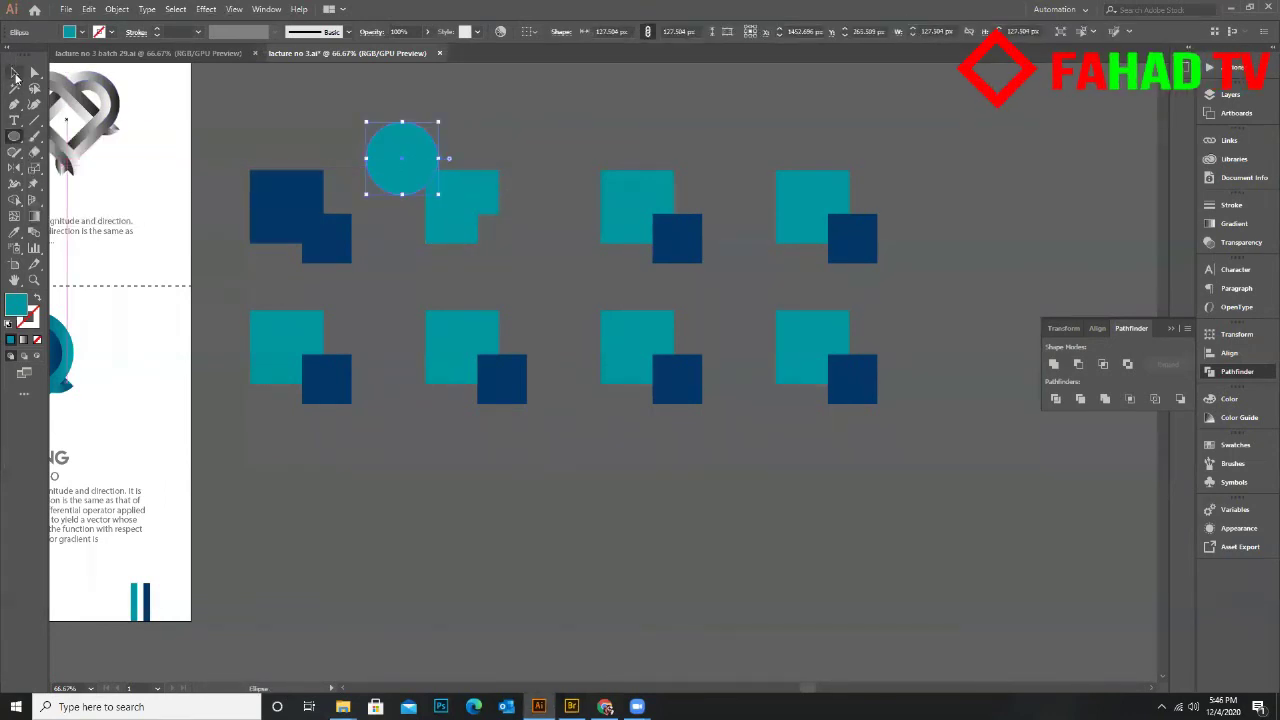
key(v)
drag(438, 122, 430, 176)
key(a)
key(v)
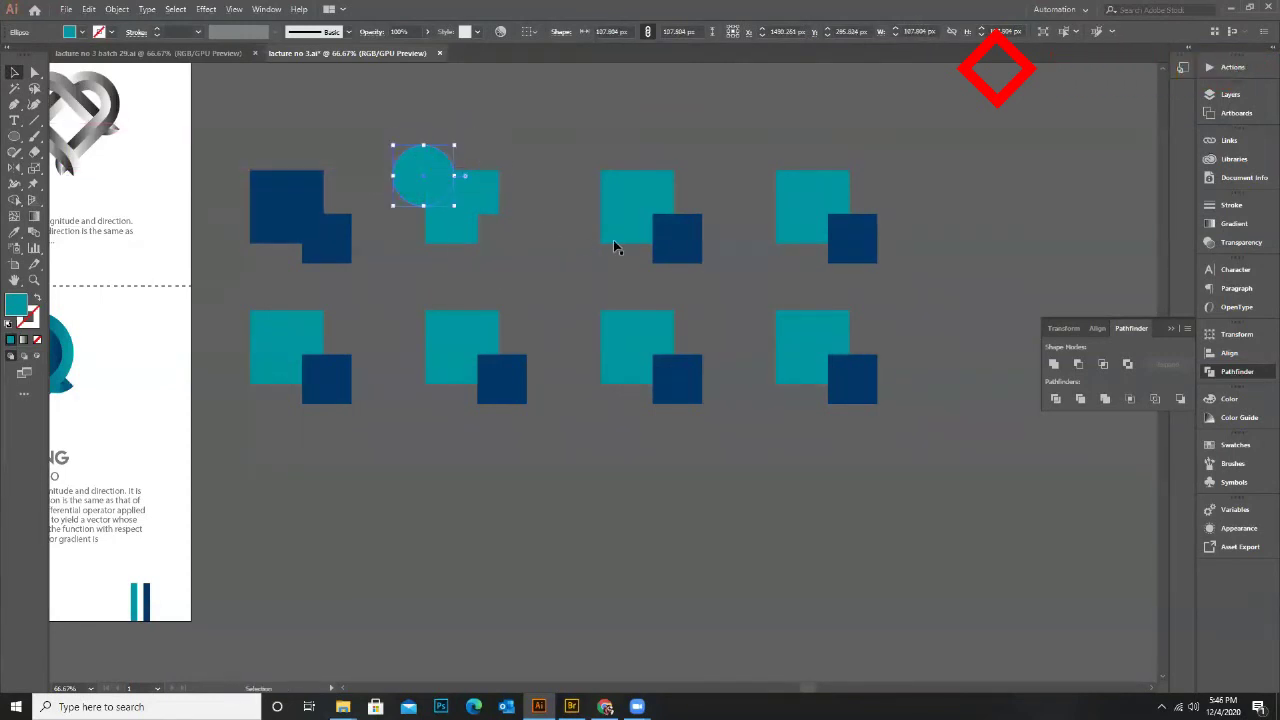
Fill the circle with the dark blue of the small squares and place a copy of it above the teal shape
key(i)
click(686, 244)
click(14, 72)
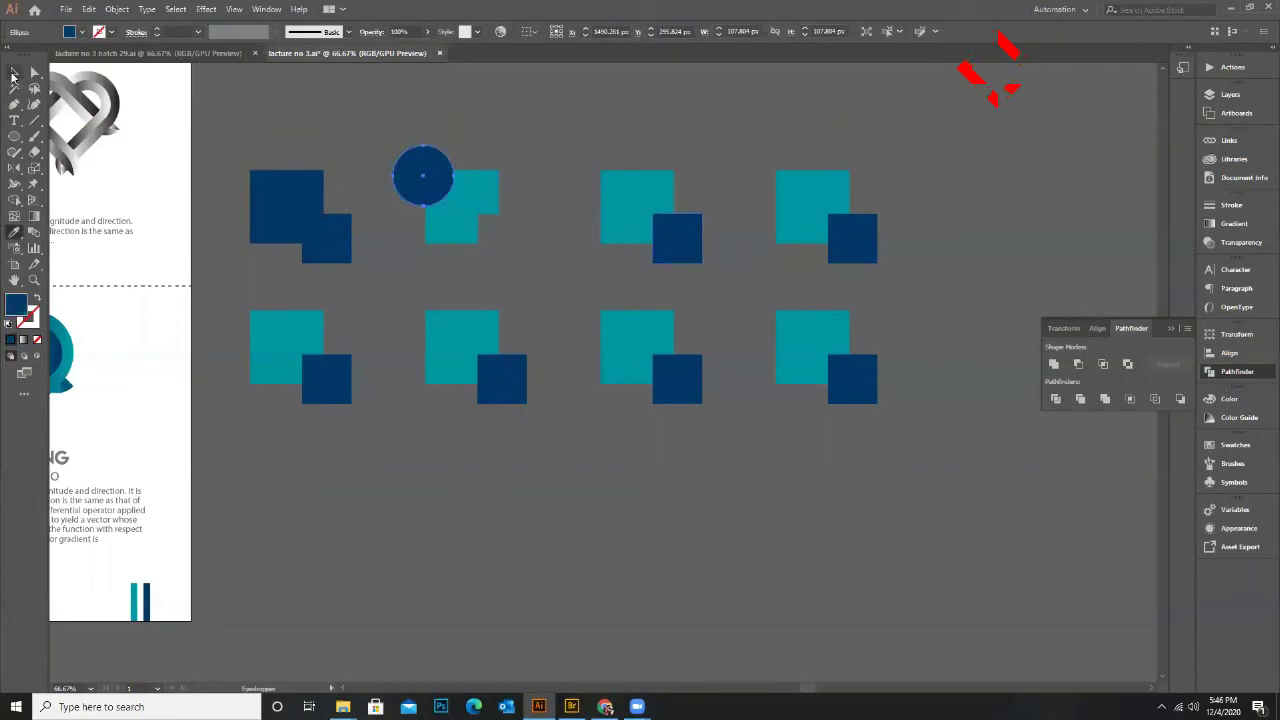
click(371, 120)
drag(423, 171, 506, 116)
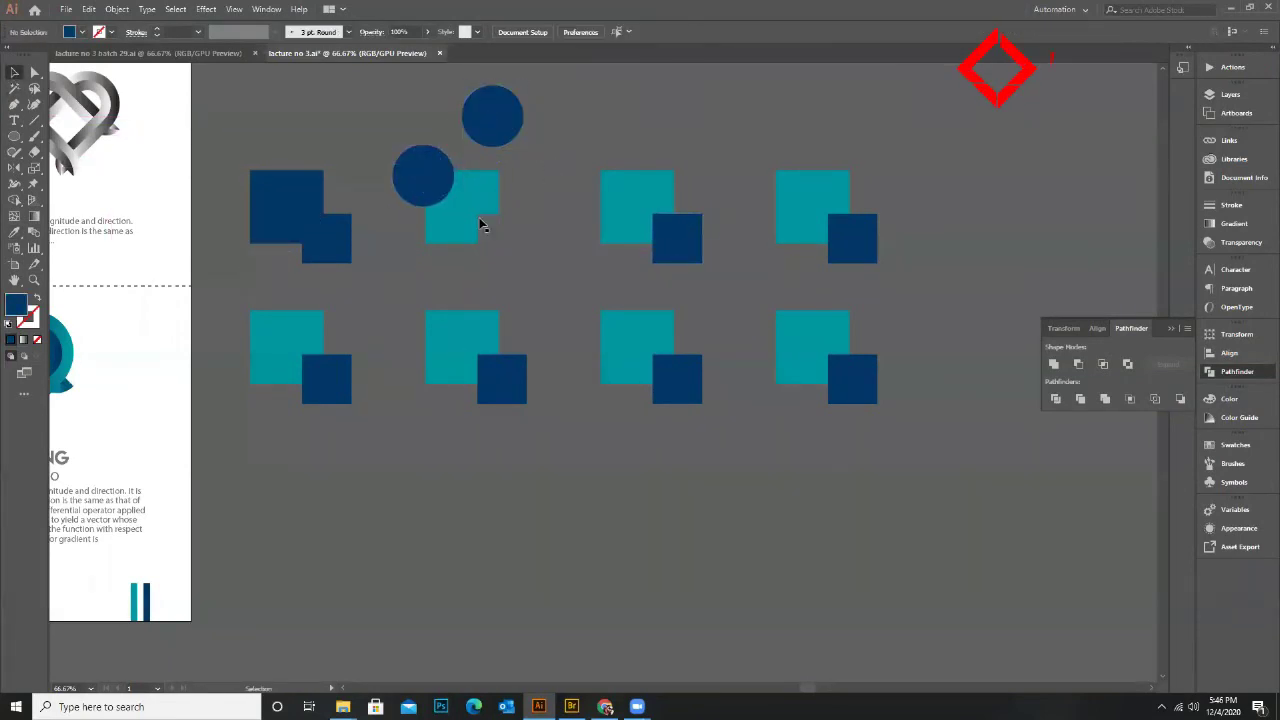
Cut the circle out of the teal shape with Minus Front and set the spare circle into the curved notch with a narrow gap
scroll(448, 200, up, 1)
drag(366, 187, 443, 212)
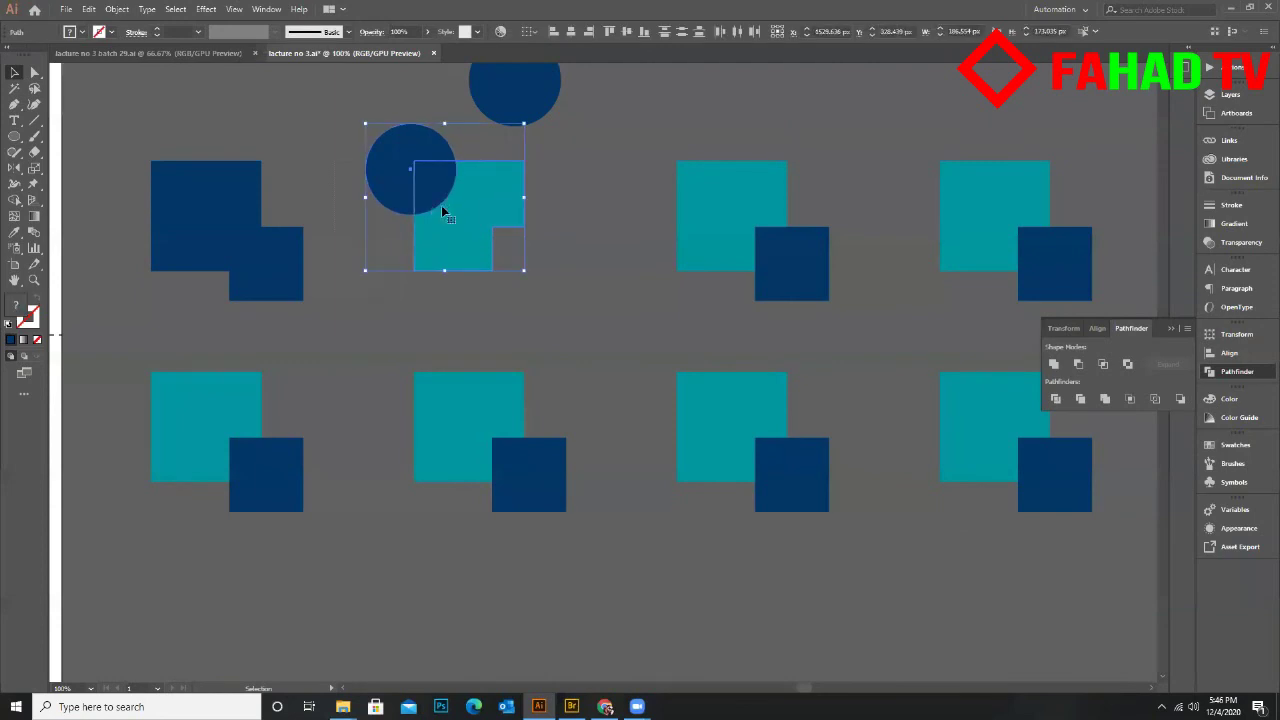
click(1078, 364)
click(601, 244)
scroll(516, 139, up, 1)
drag(516, 139, 408, 225)
click(438, 271)
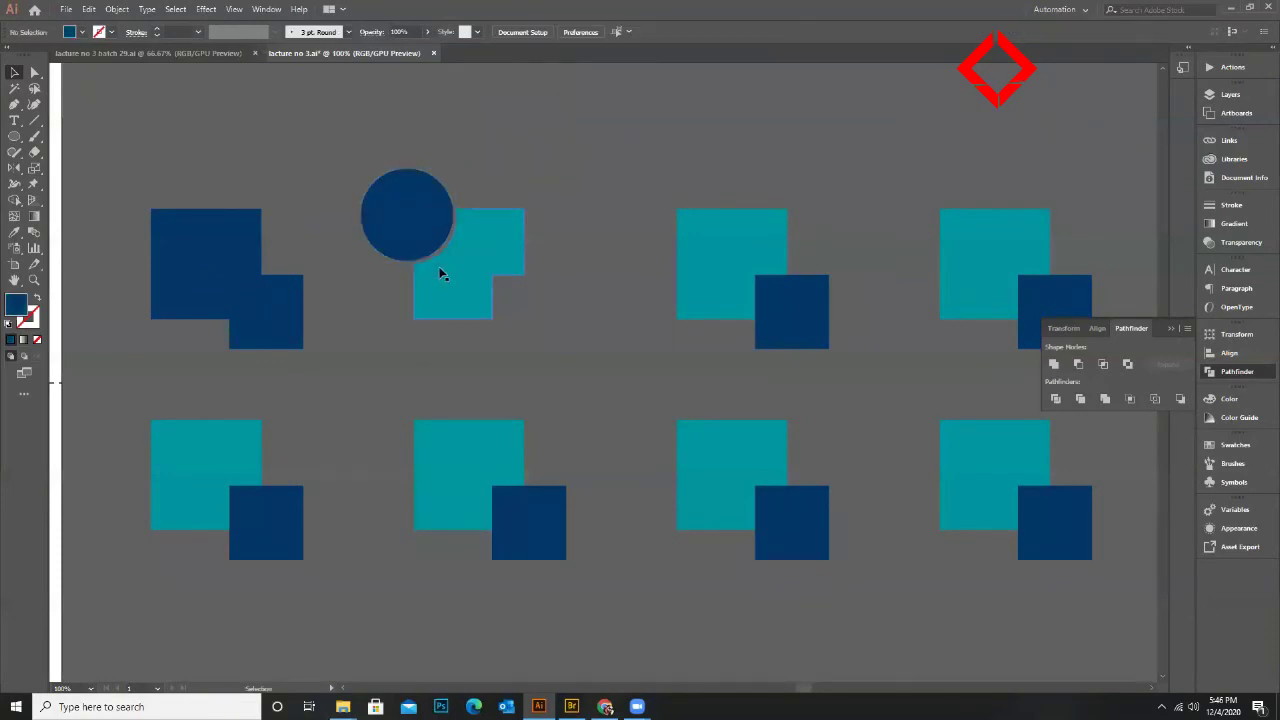
Apply the Pathfinder Intersect mode to the third square pair in the upper row
scroll(430, 274, down, 2)
scroll(420, 268, up, 1)
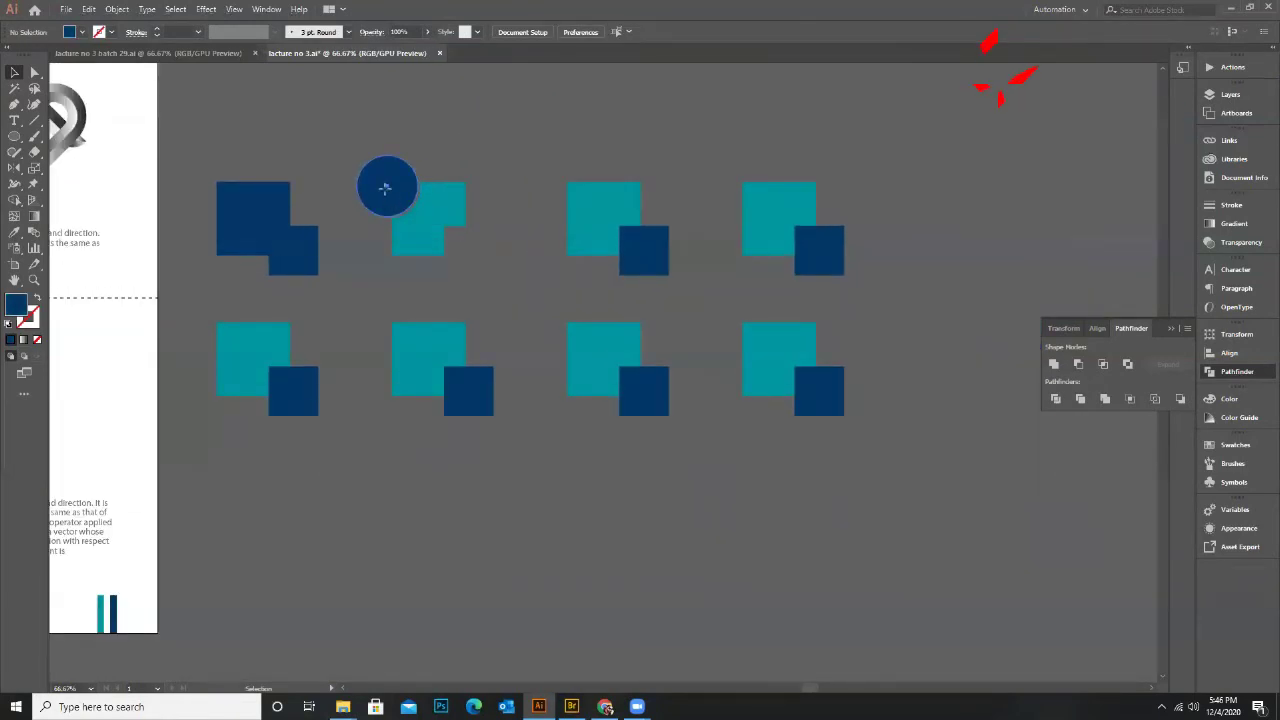
scroll(537, 263, up, 1)
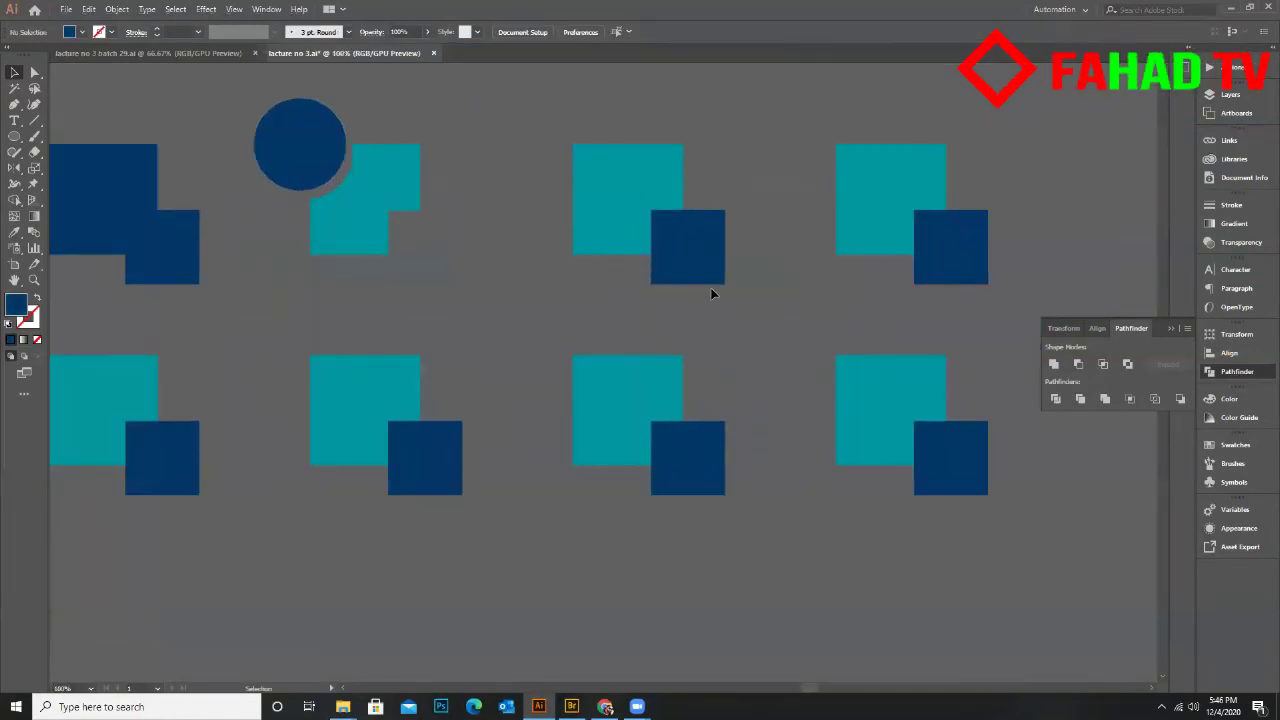
scroll(484, 309, up, 1)
scroll(484, 309, down, 1)
scroll(760, 350, up, 1)
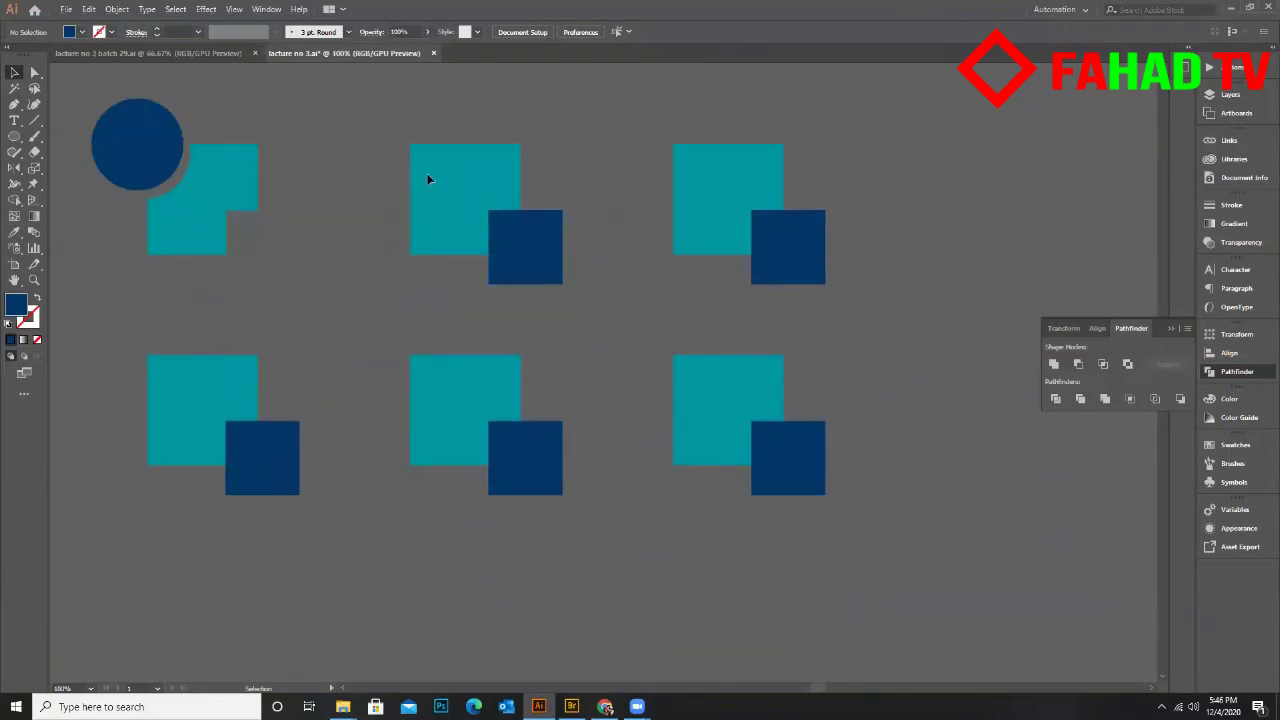
drag(597, 338, 540, 262)
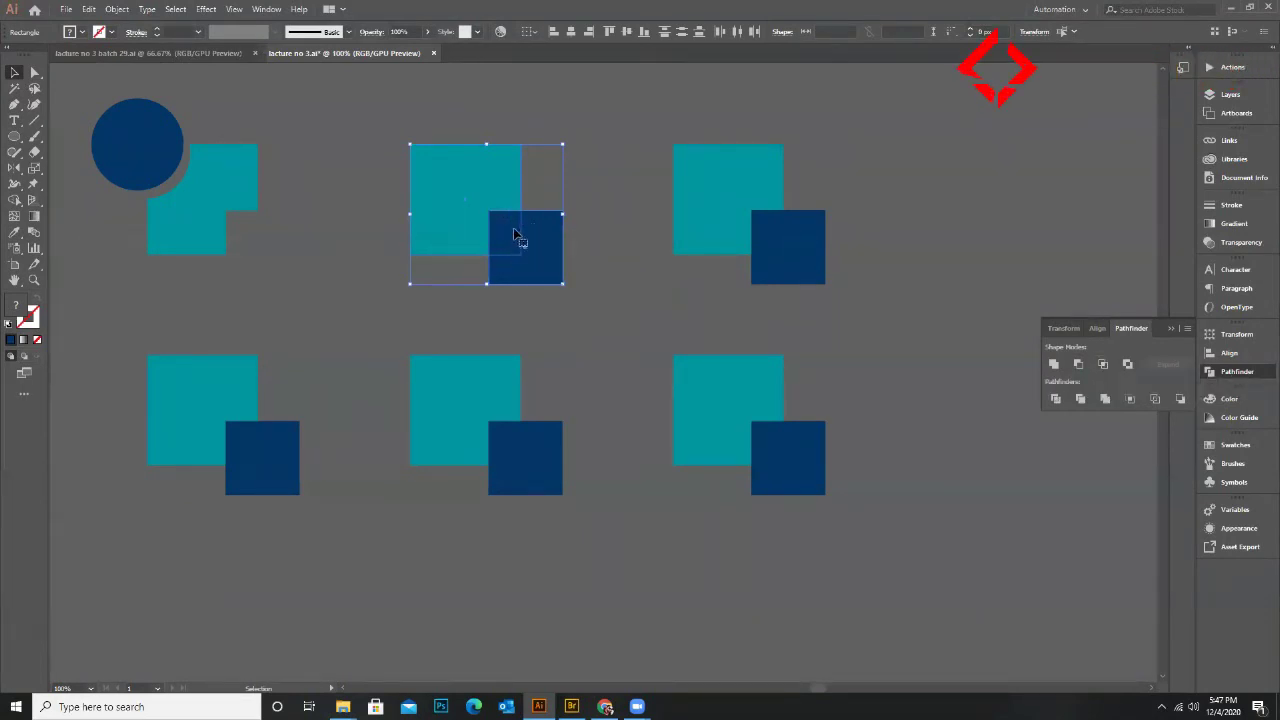
click(1103, 364)
Apply Exclude to the fourth square pair in the upper row, move the result toward the intersected rectangle and ungroup it
drag(694, 295, 794, 254)
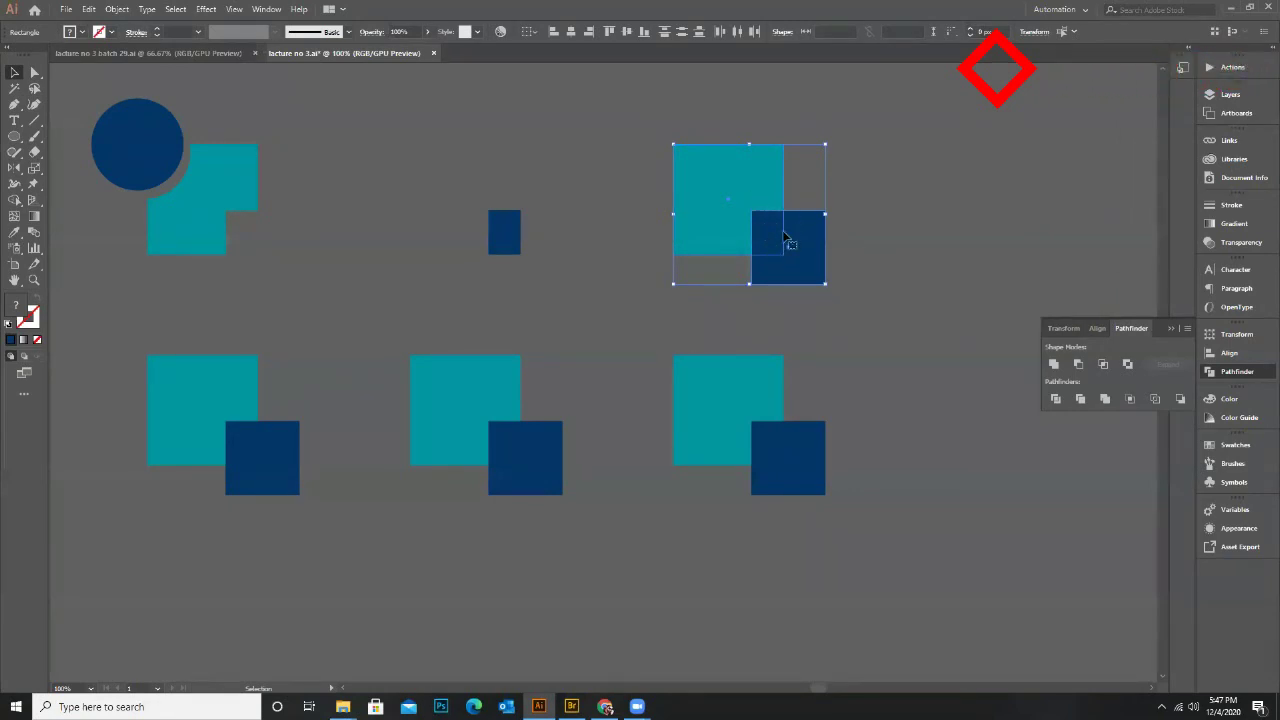
click(1128, 364)
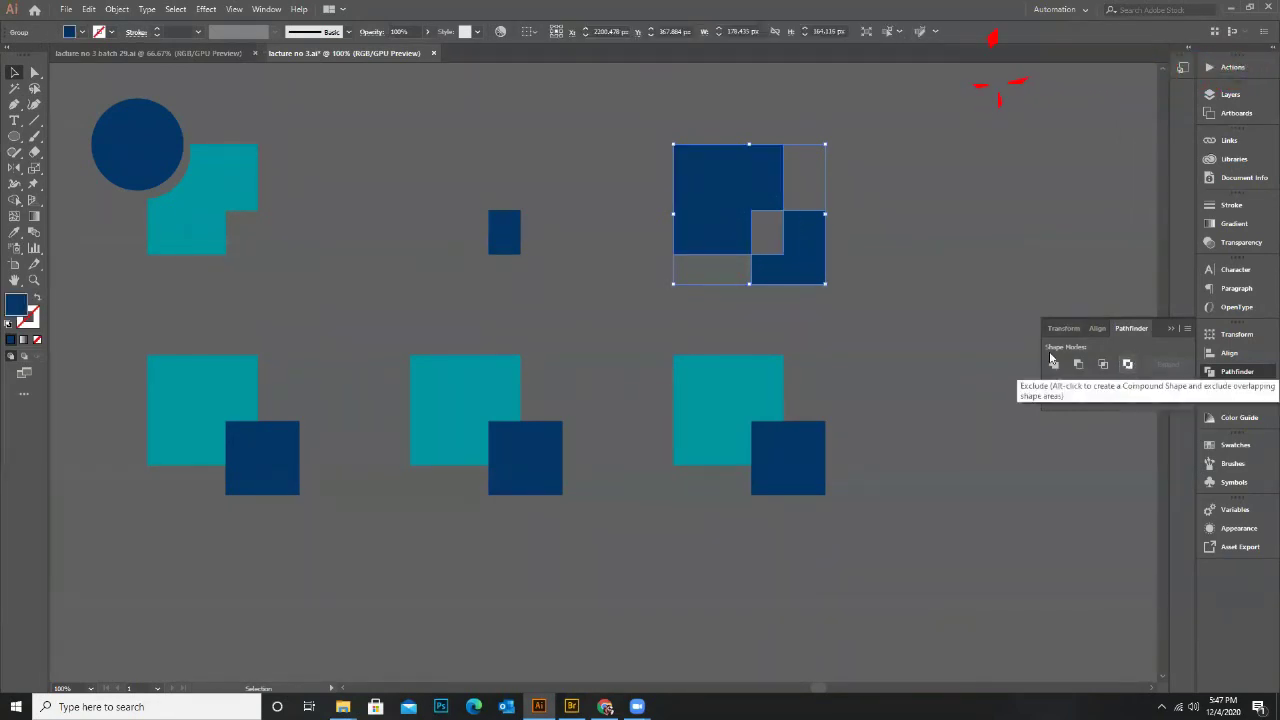
click(760, 218)
drag(770, 216, 665, 210)
right_click(658, 202)
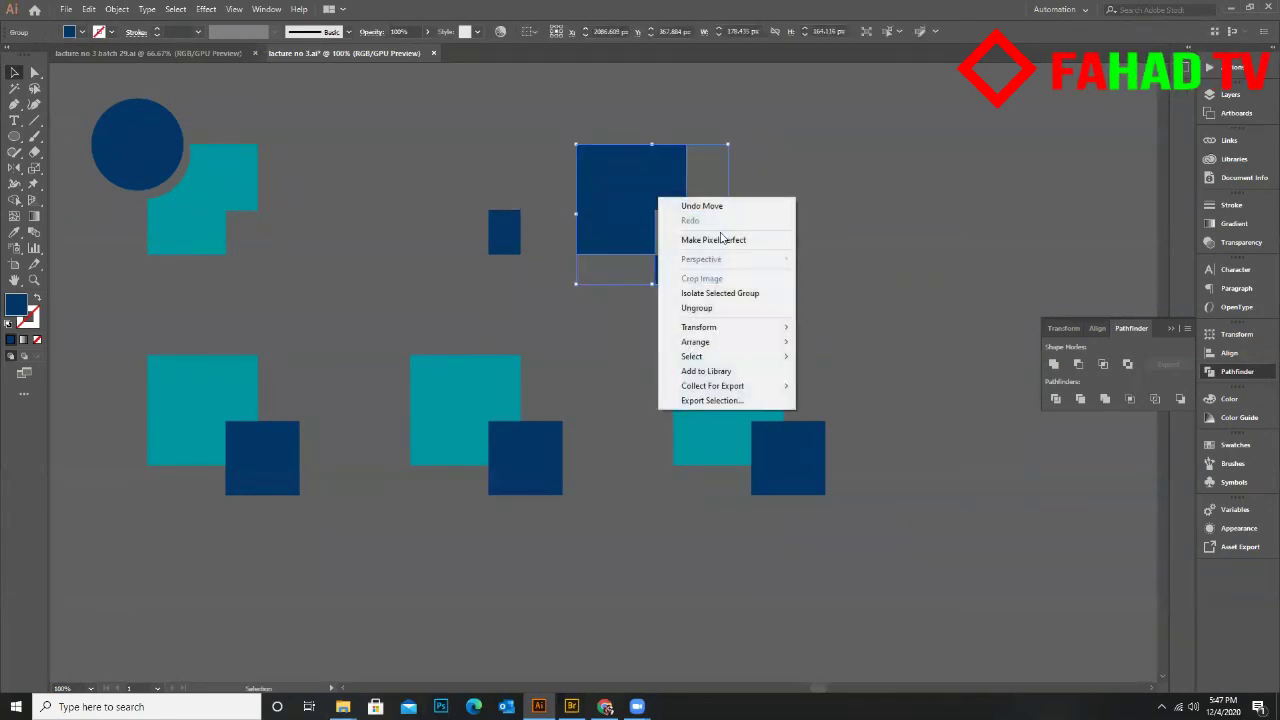
click(689, 308)
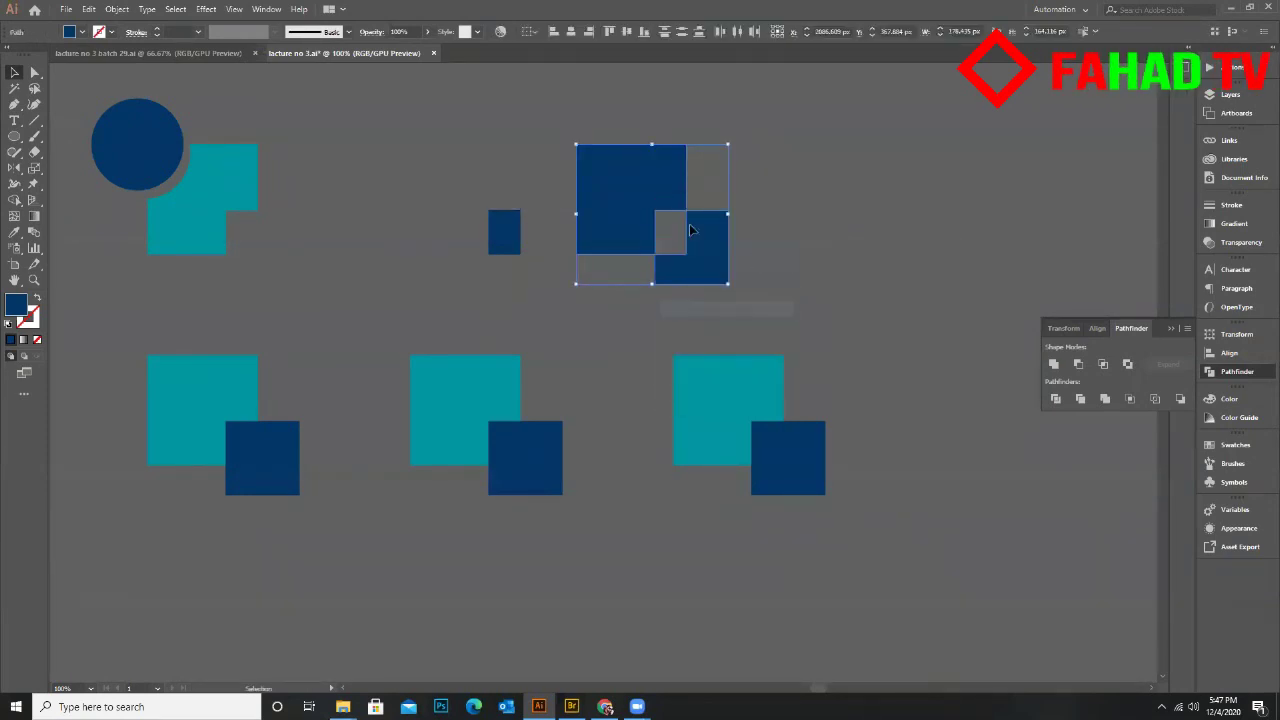
Arrange the two ungrouped pieces around the small intersected rectangle with gaps and recolor the lower-right corner piece teal
drag(656, 202, 474, 180)
drag(686, 263, 556, 283)
key(i)
click(684, 369)
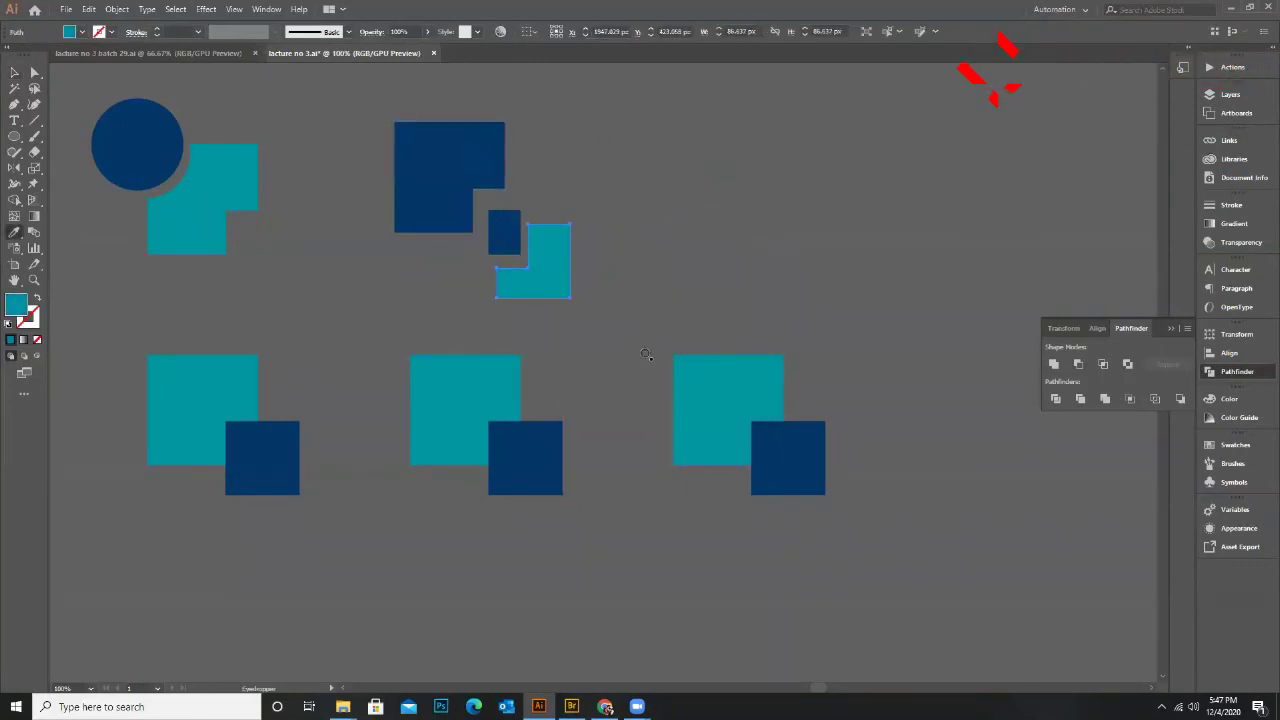
Apply the Pathfinder Divide operation to the first square pair in the lower row
click(14, 73)
click(735, 259)
scroll(780, 290, down, 3)
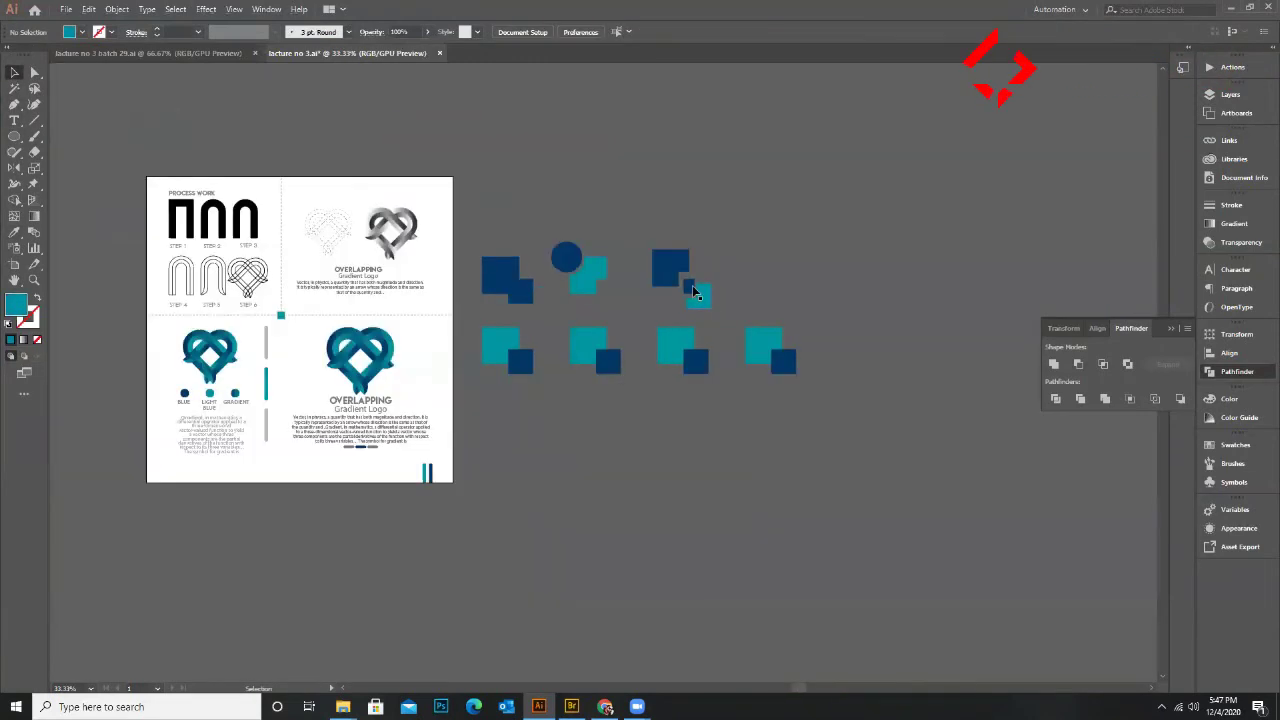
scroll(750, 350, up, 1)
scroll(383, 365, up, 2)
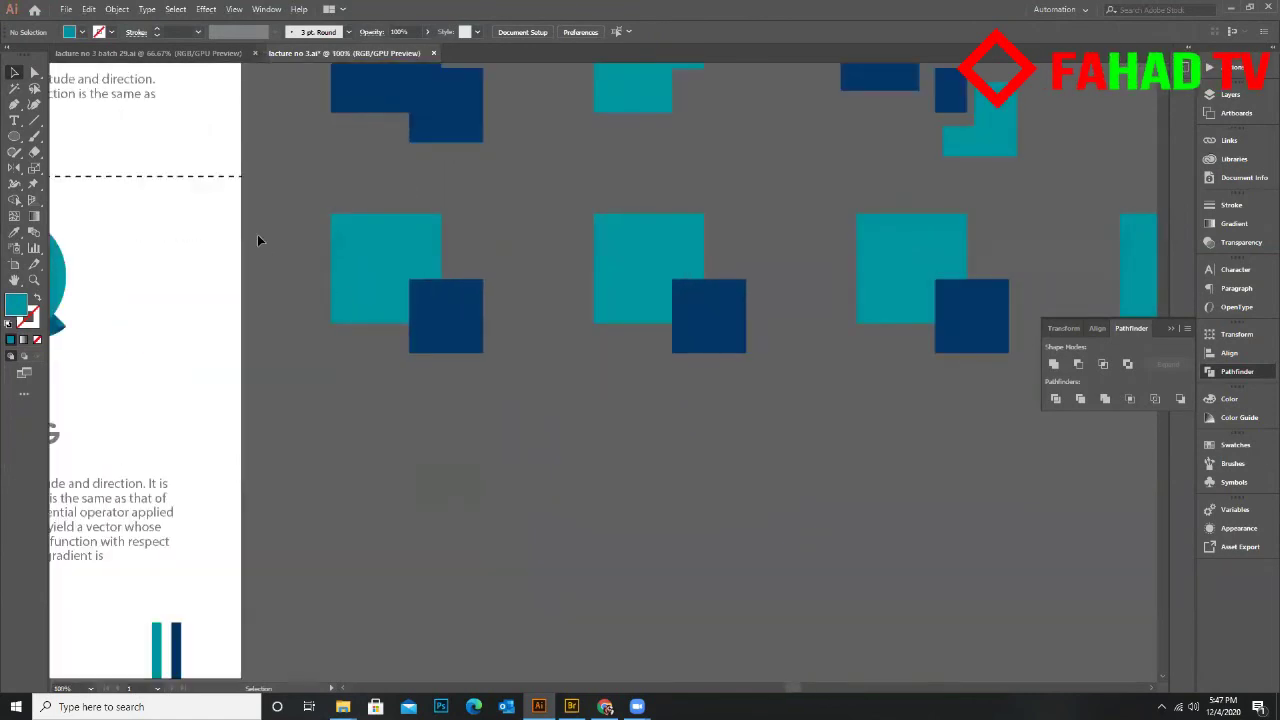
drag(484, 395, 453, 335)
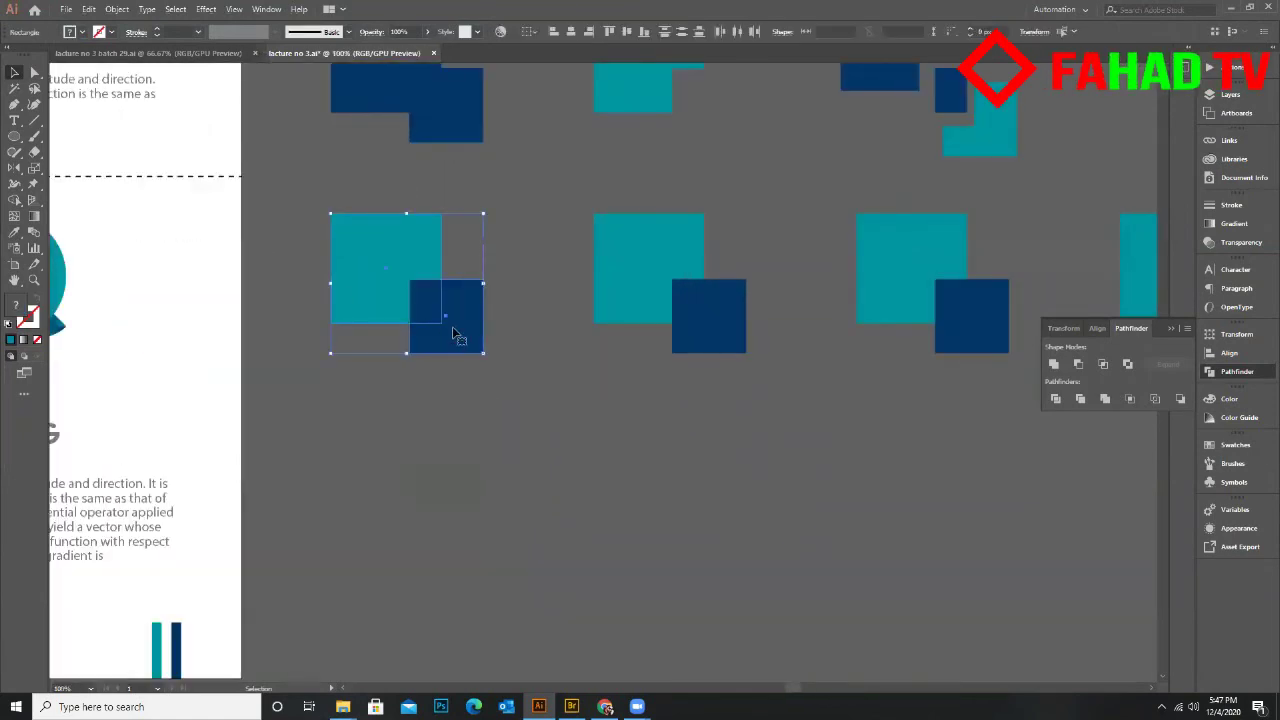
click(1055, 400)
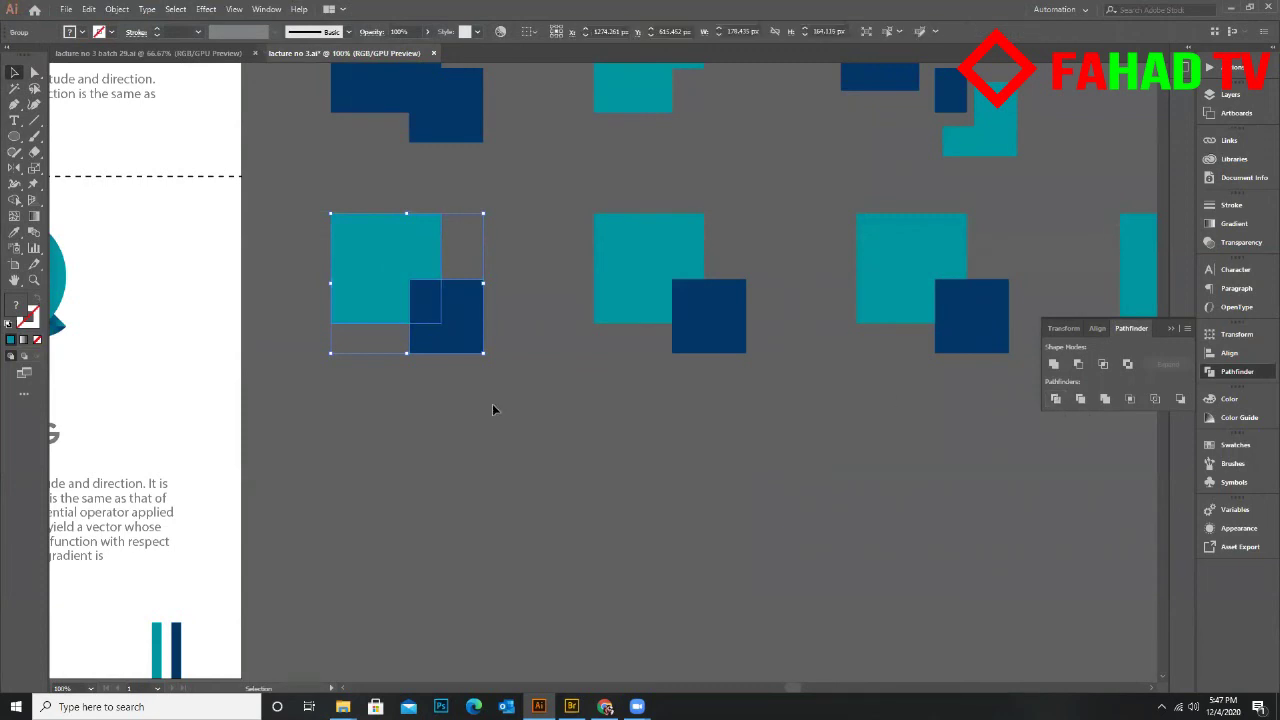
click(492, 405)
Ungroup the divided squares and spread the teal piece, small overlap rectangle and dark blue corner piece apart with gaps
drag(386, 269, 381, 293)
right_click(394, 318)
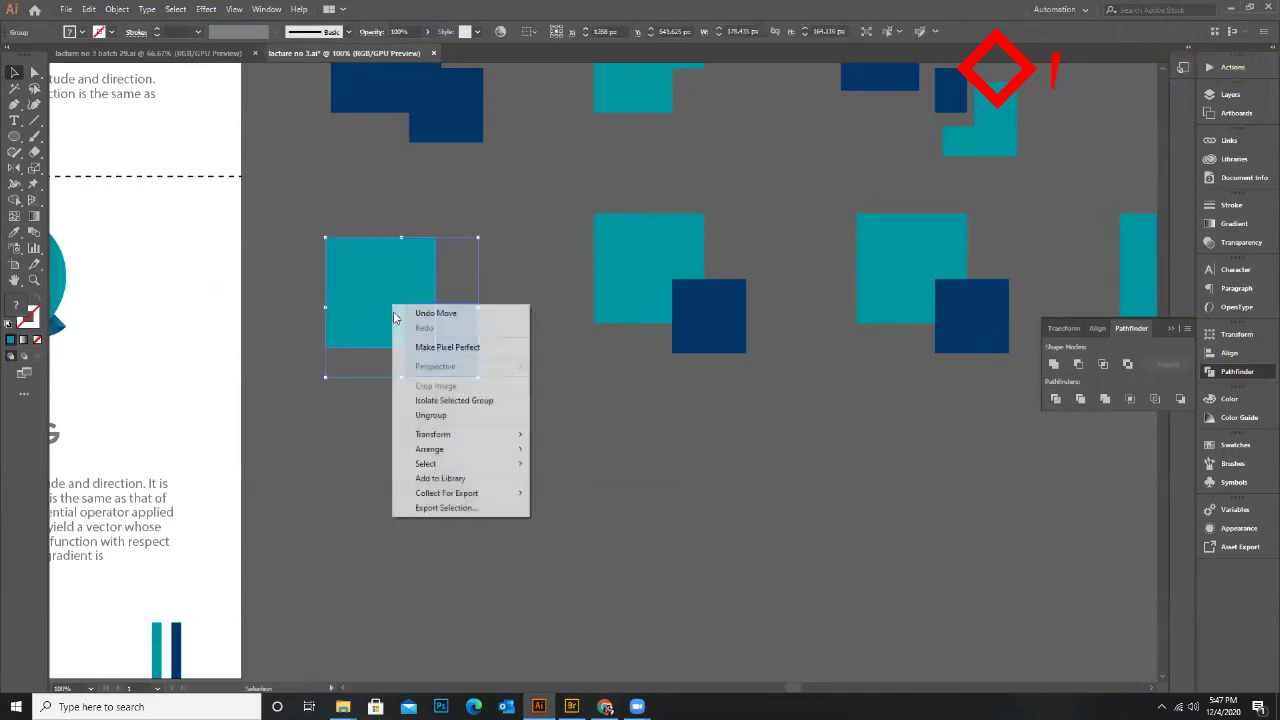
click(431, 415)
drag(466, 374, 477, 411)
drag(427, 340, 430, 359)
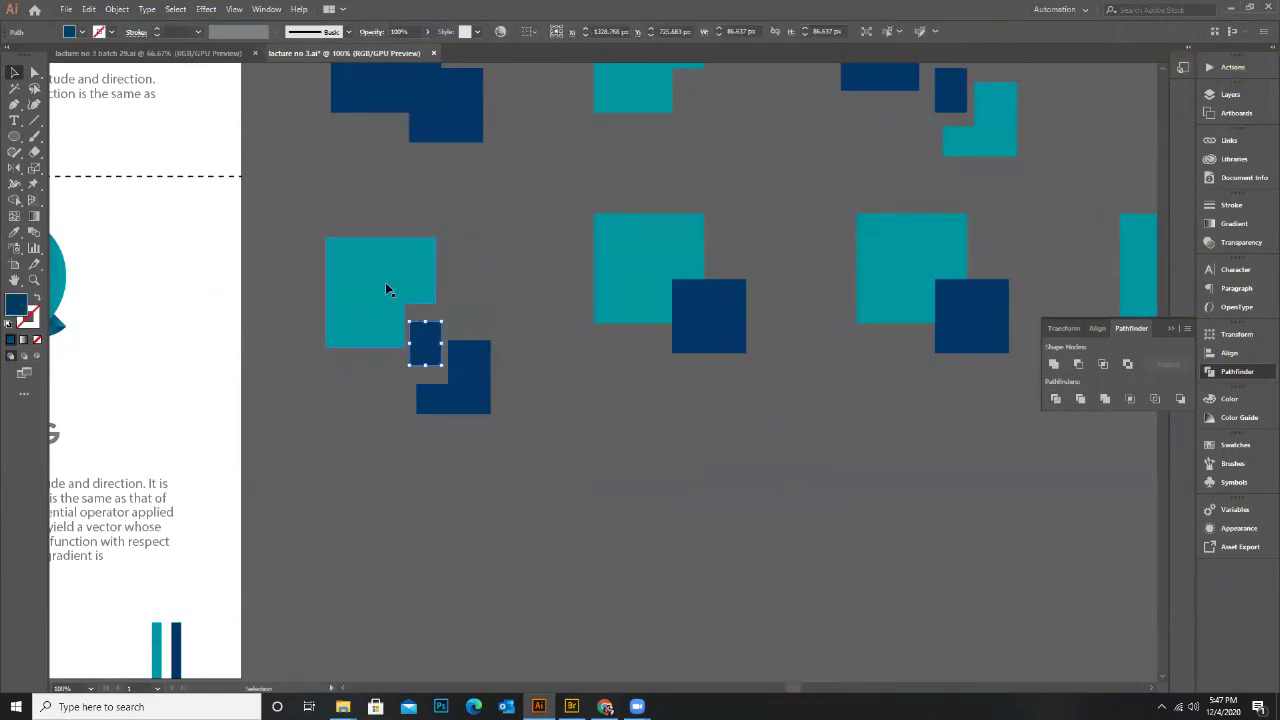
drag(386, 286, 376, 283)
click(477, 308)
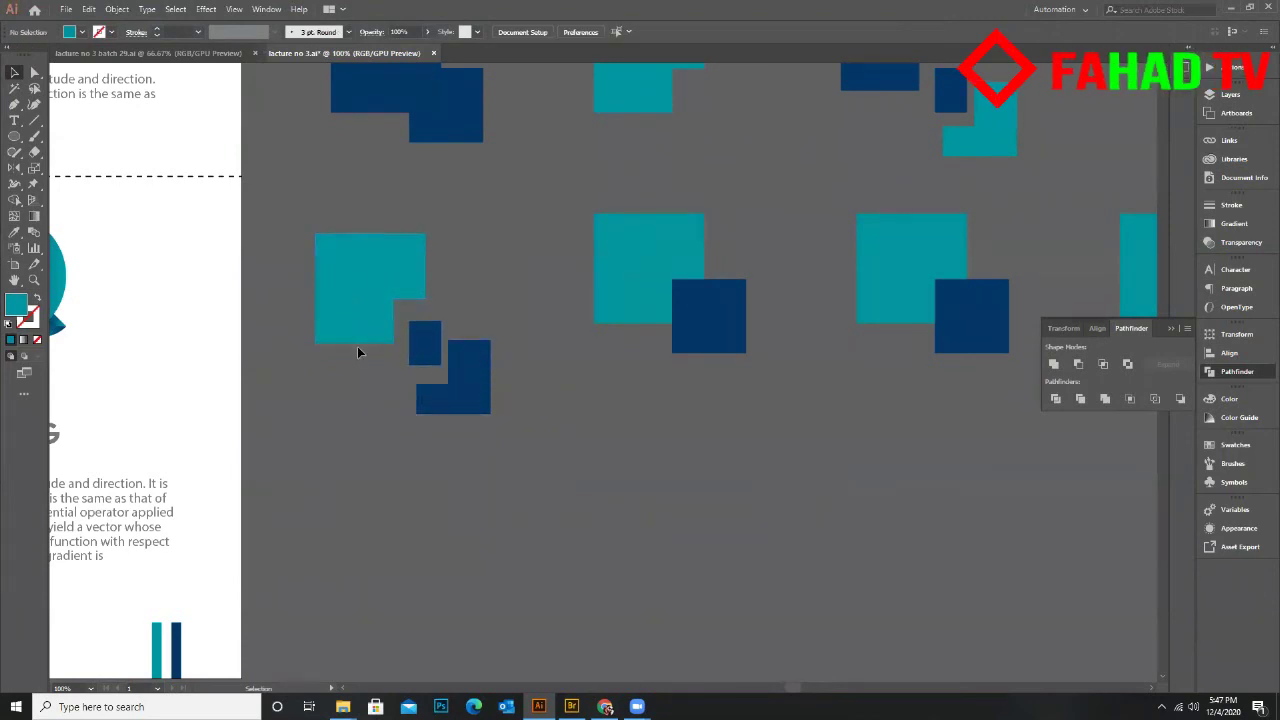
Apply the Pathfinder Trim operation to the second square pair in the lower row
drag(727, 378, 690, 310)
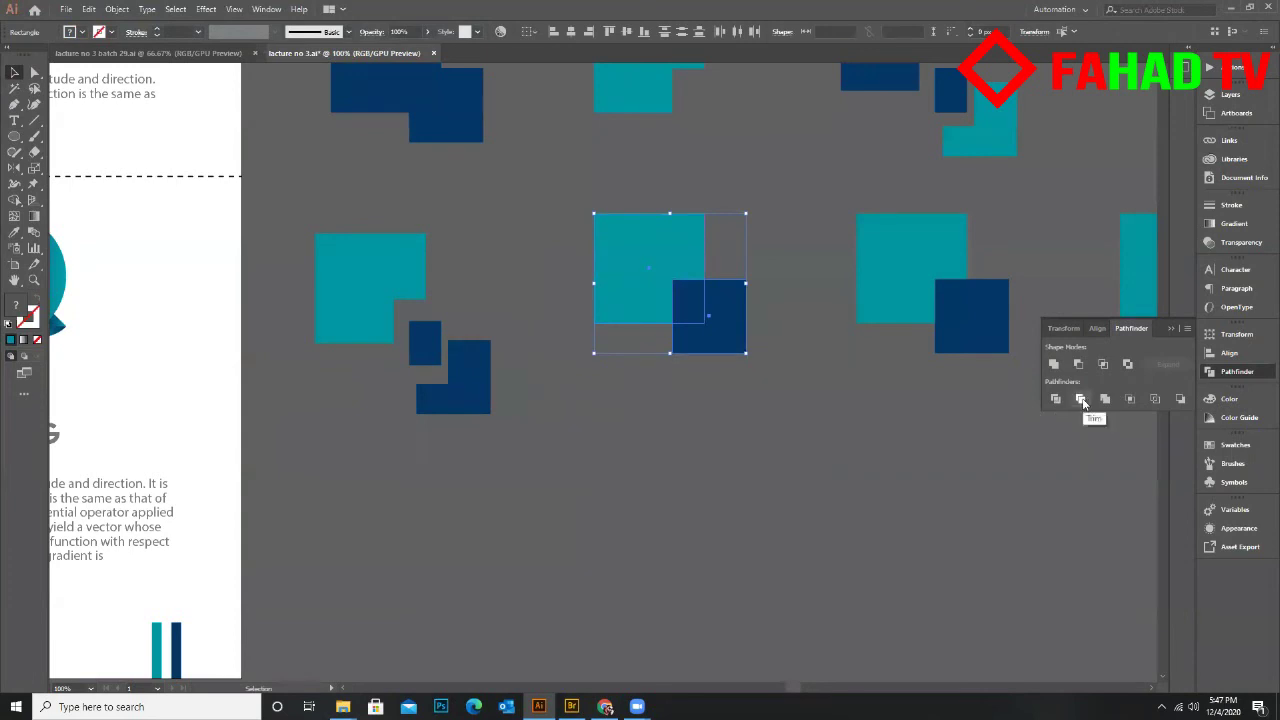
click(1081, 399)
click(833, 410)
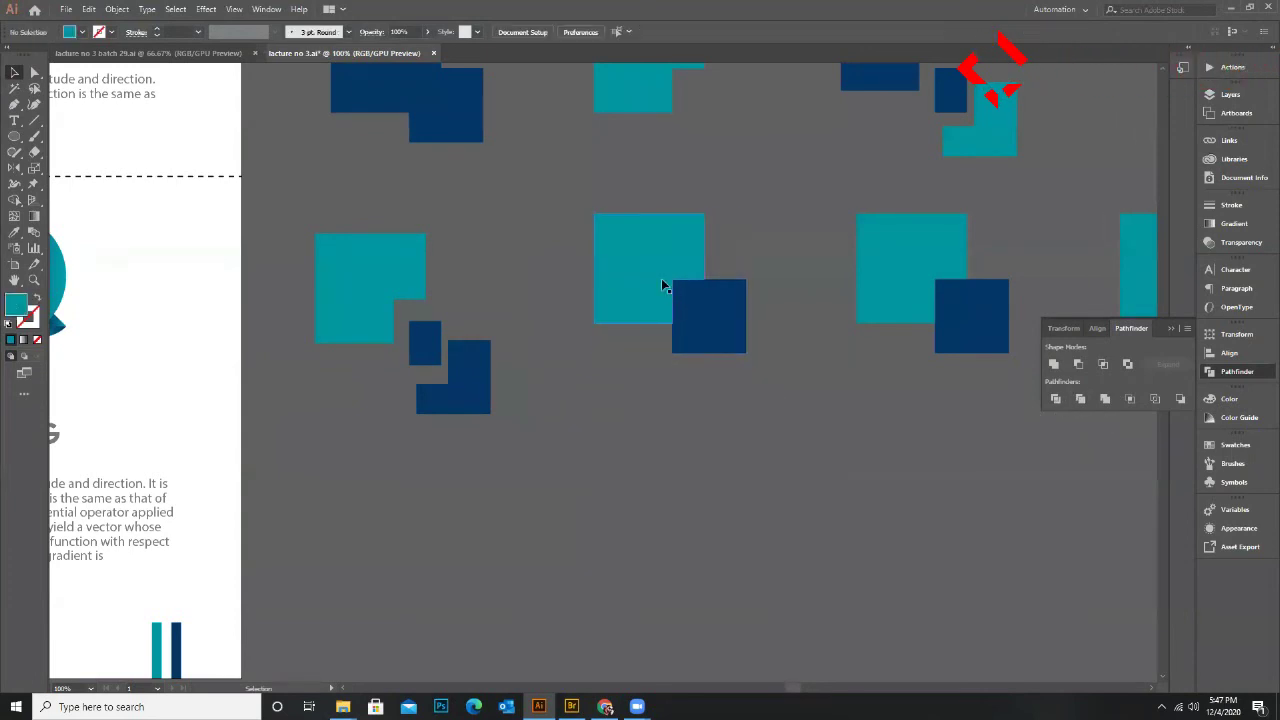
Ungroup the trimmed pair and separate the notched teal piece from the dark blue square with a narrow gap
right_click(687, 317)
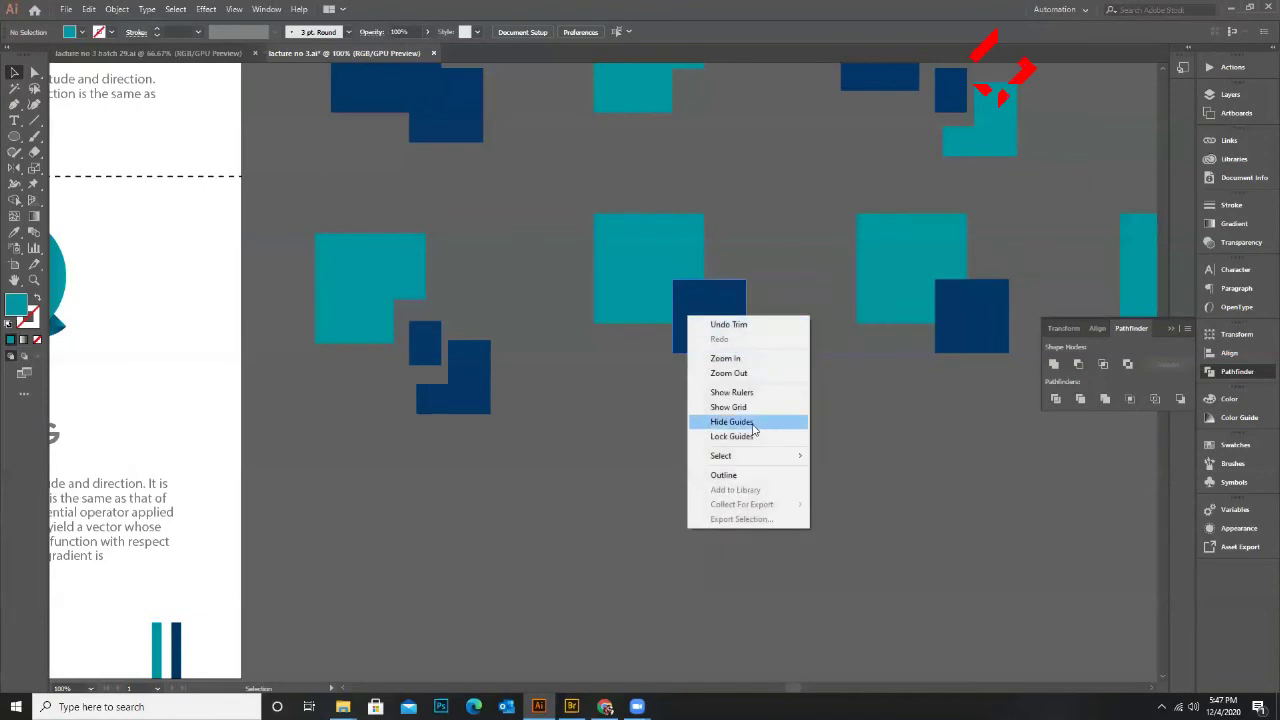
click(755, 428)
drag(680, 294, 700, 331)
right_click(685, 326)
click(757, 429)
click(750, 330)
scroll(611, 329, up, 1)
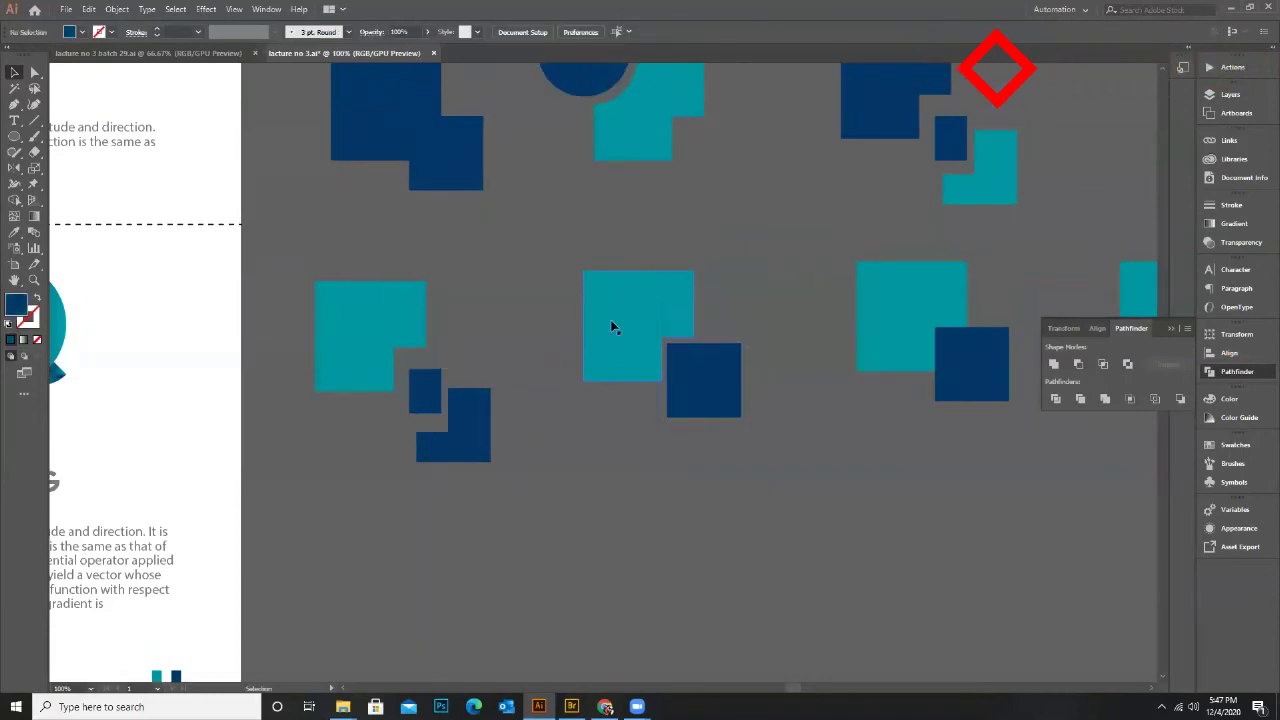
Close the Pathfinder options and delete all the demonstration shapes beside the artboard
click(1171, 329)
scroll(676, 316, down, 3)
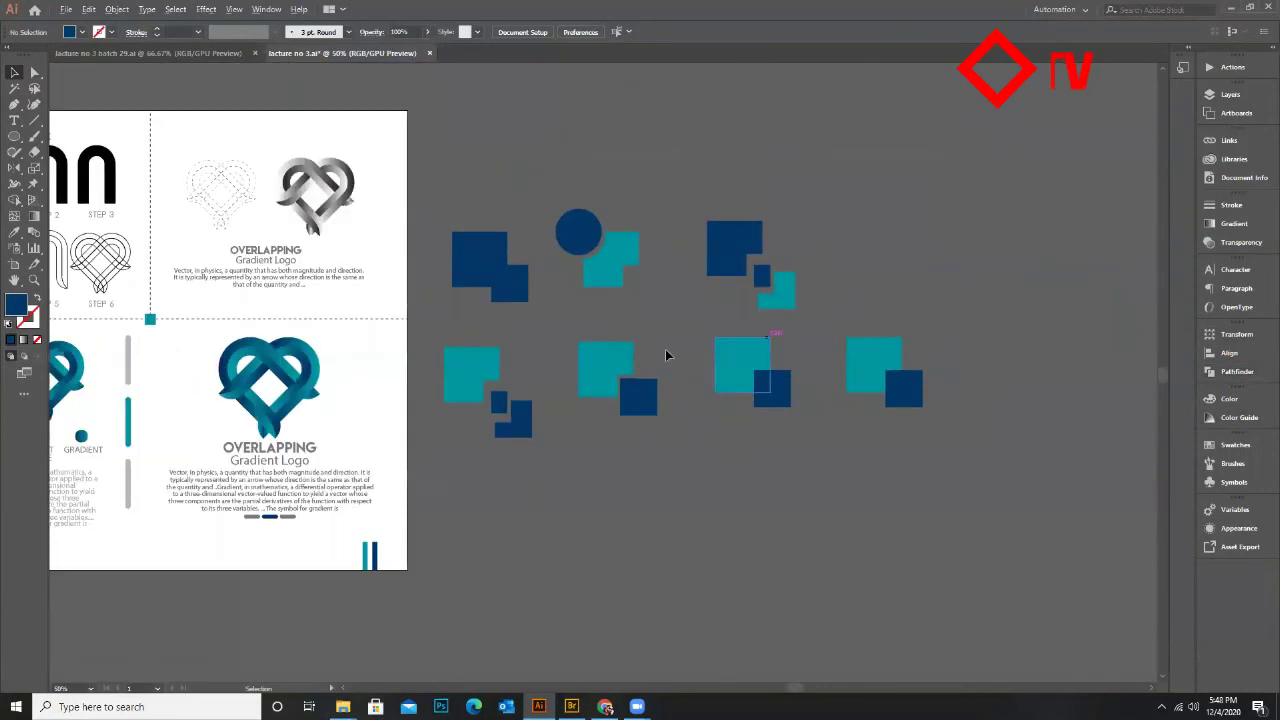
scroll(822, 387, up, 1)
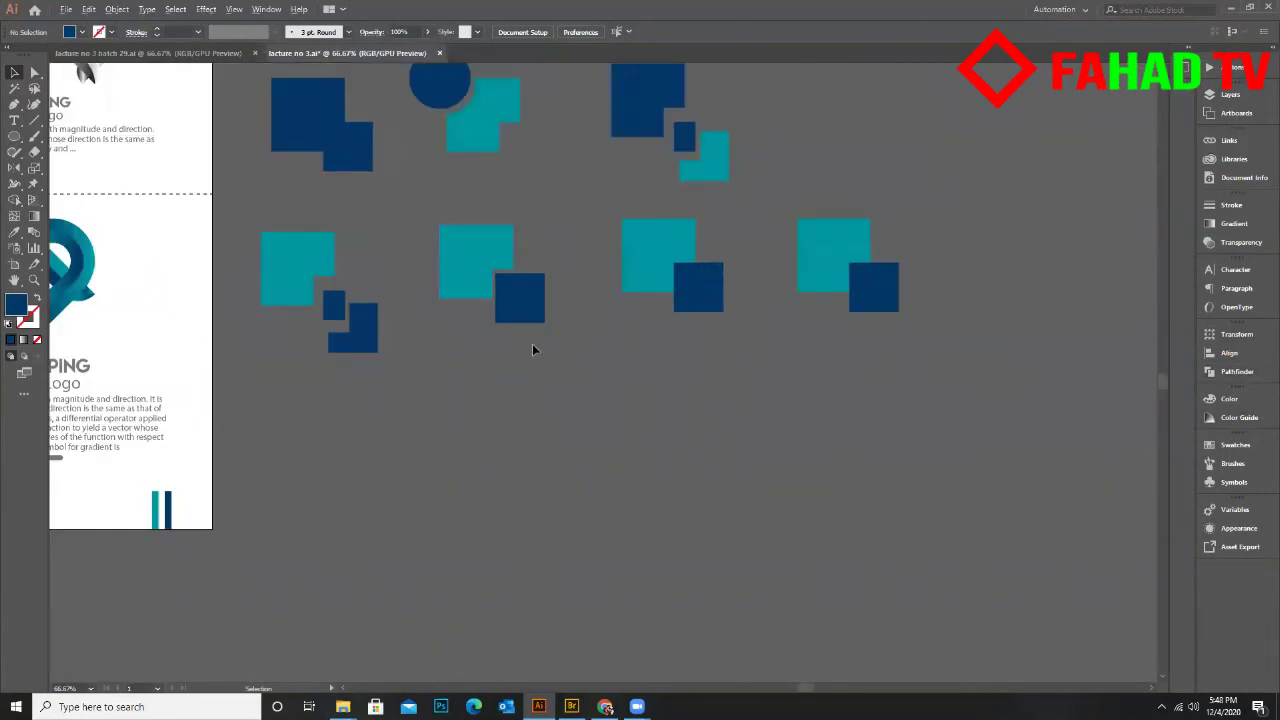
scroll(531, 349, down, 1)
key(ctrl+a)
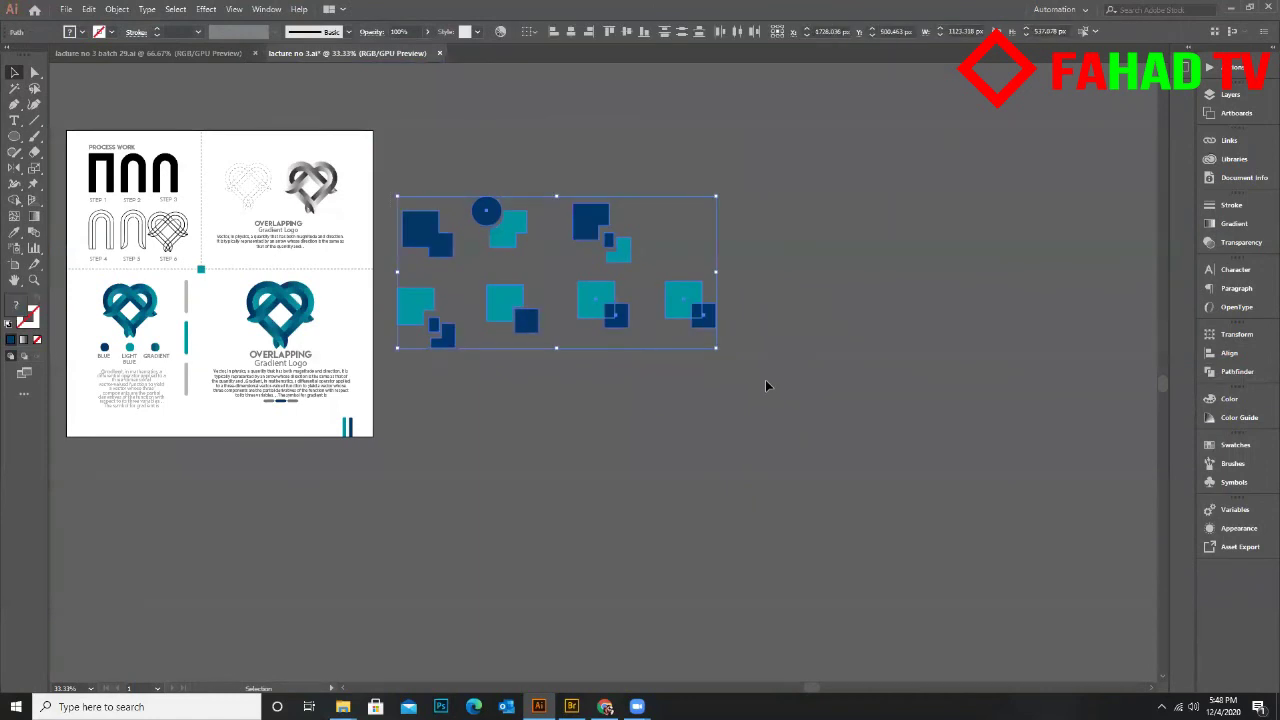
key(Delete)
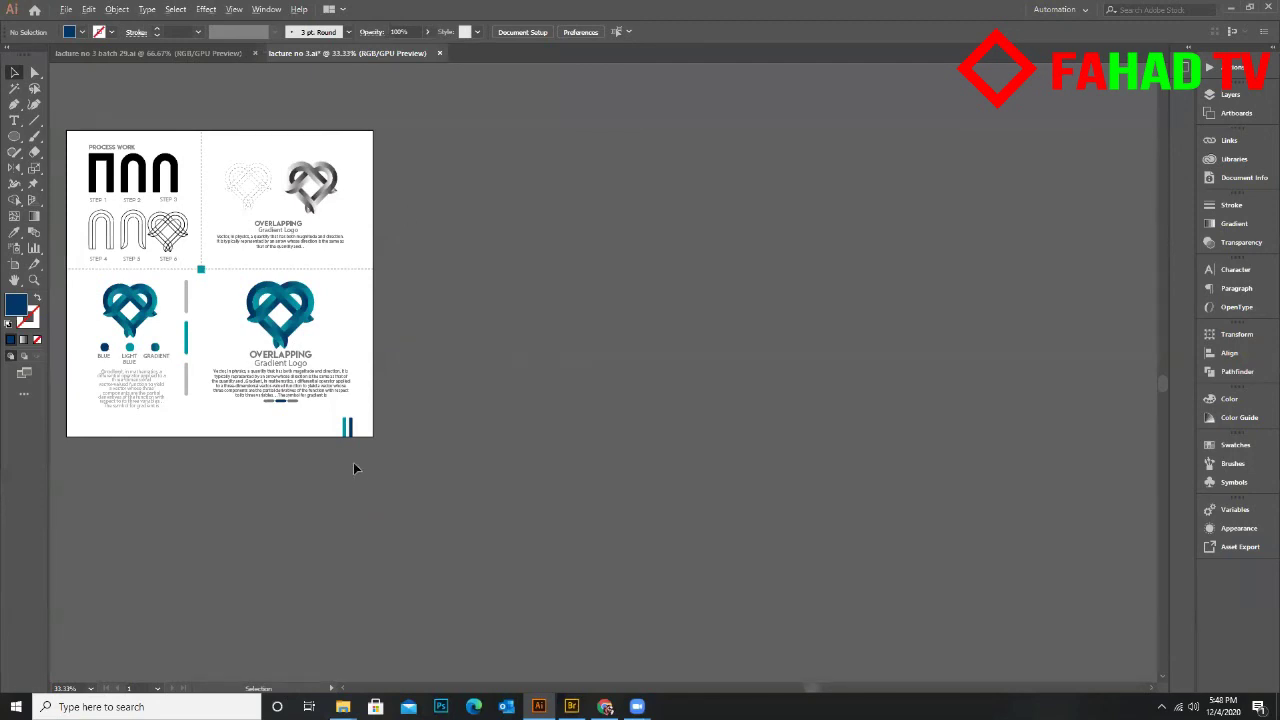
Copy the dark blue bar at the artboard's lower-right corner and paste the copy onto the canvas beside the artboard
scroll(353, 468, up, 2)
key(a)
click(346, 388)
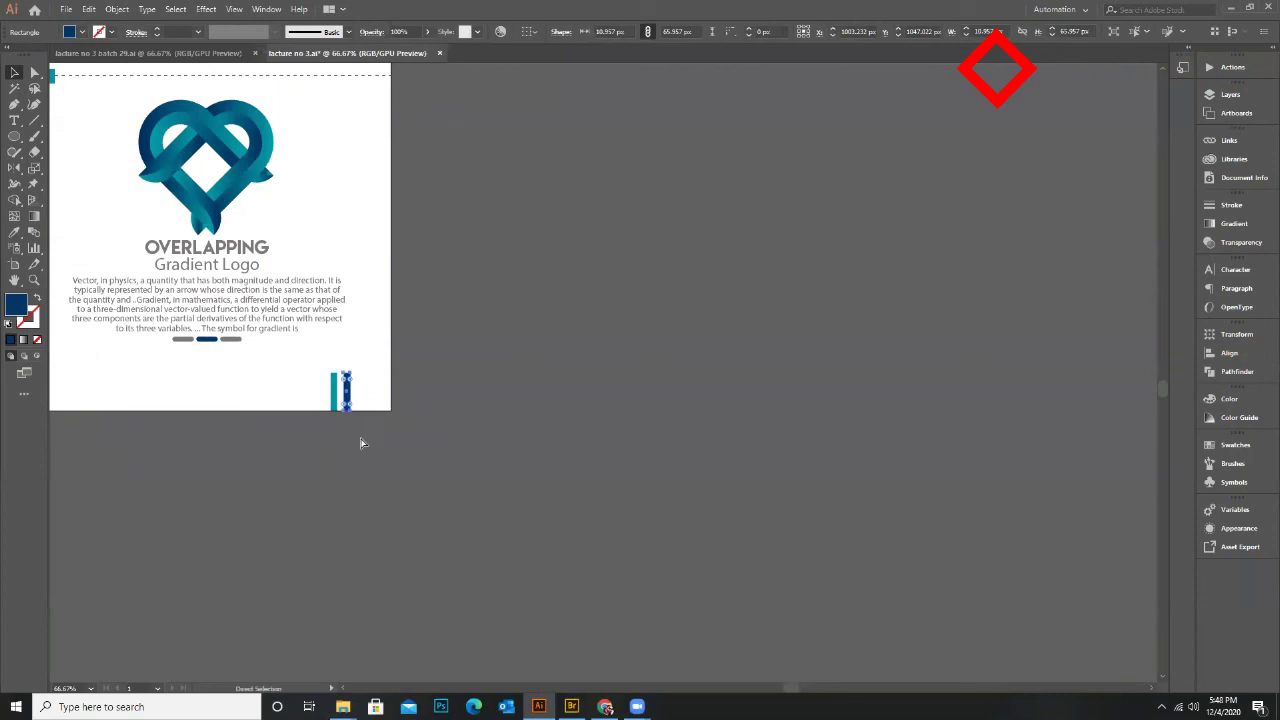
key(v)
key(ctrl+v)
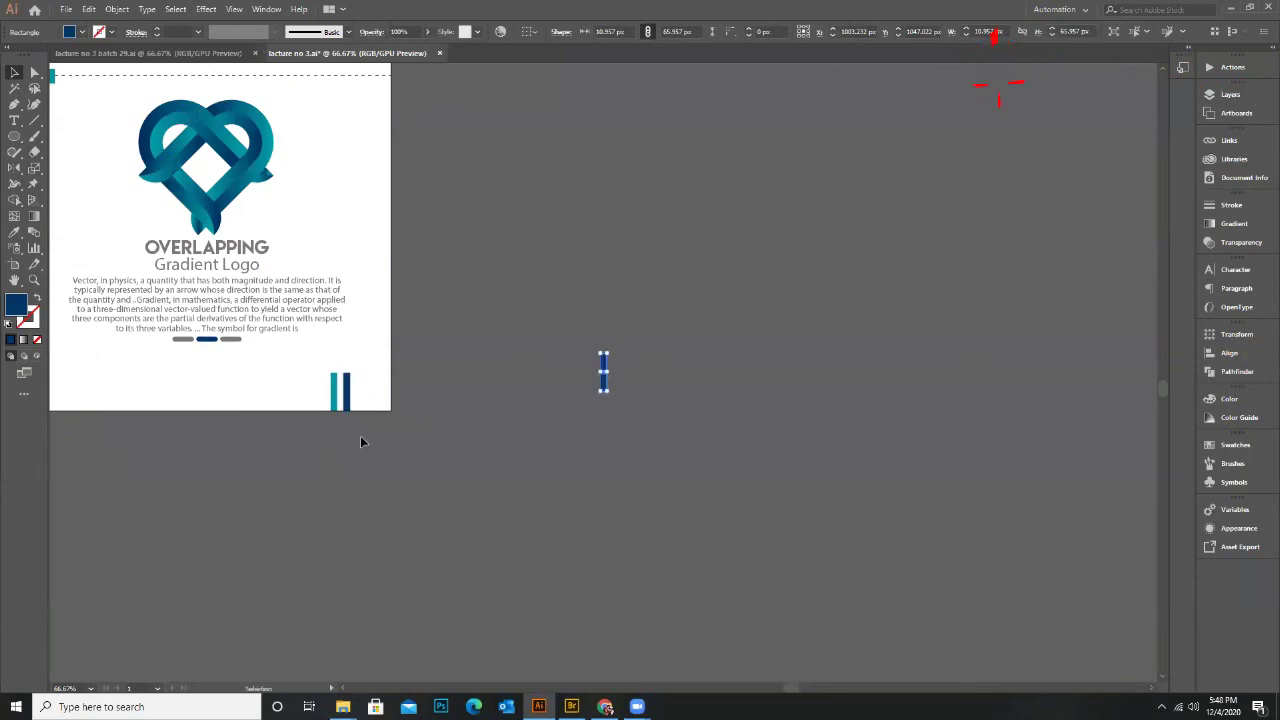
drag(346, 395, 344, 430)
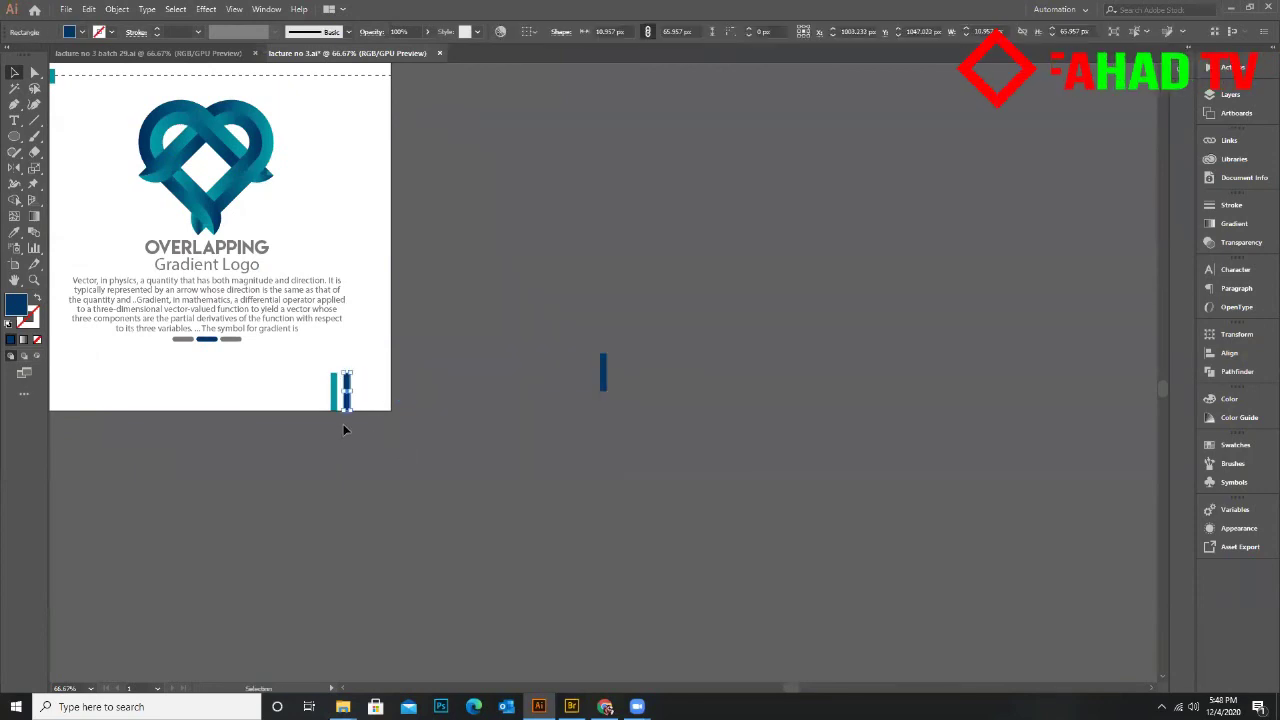
Move the pasted dark blue bar toward the artboard's bottom edge and undo the change
scroll(360, 433, down, 2)
scroll(400, 429, up, 1)
click(496, 438)
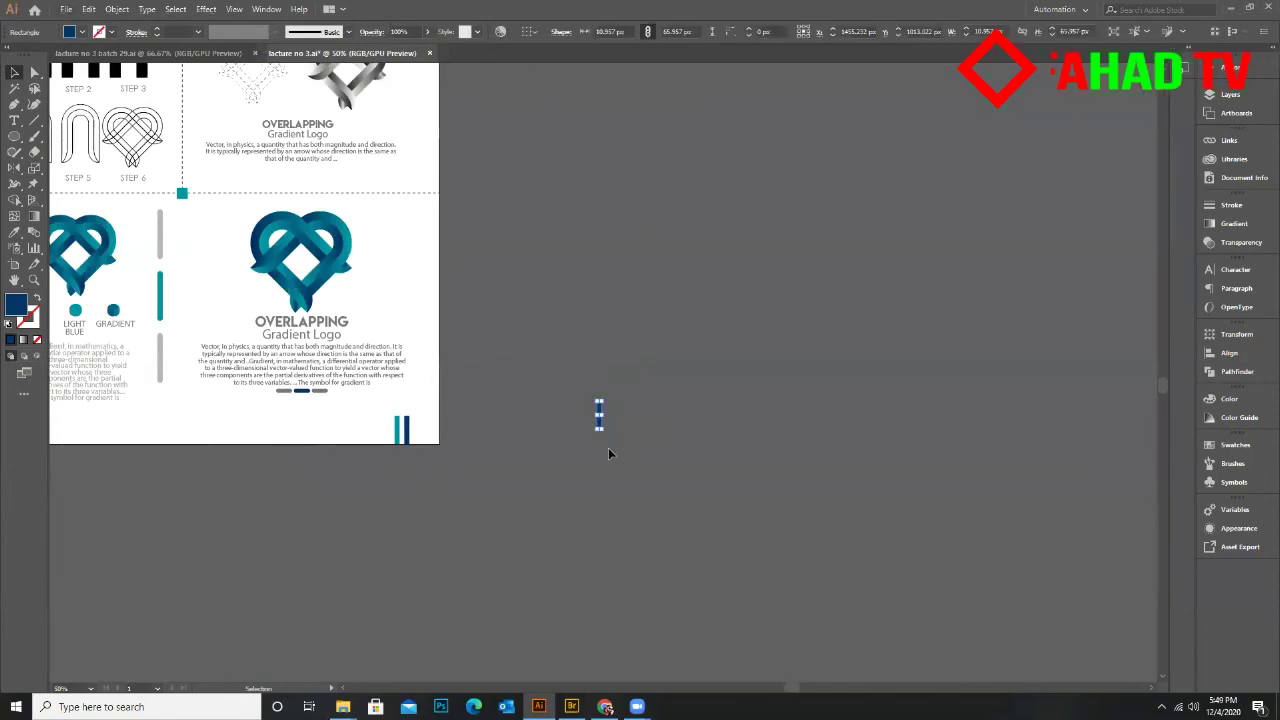
drag(600, 418, 323, 449)
scroll(401, 451, up, 1)
scroll(395, 490, up, 3)
key(ctrl+z)
scroll(487, 431, down, 1)
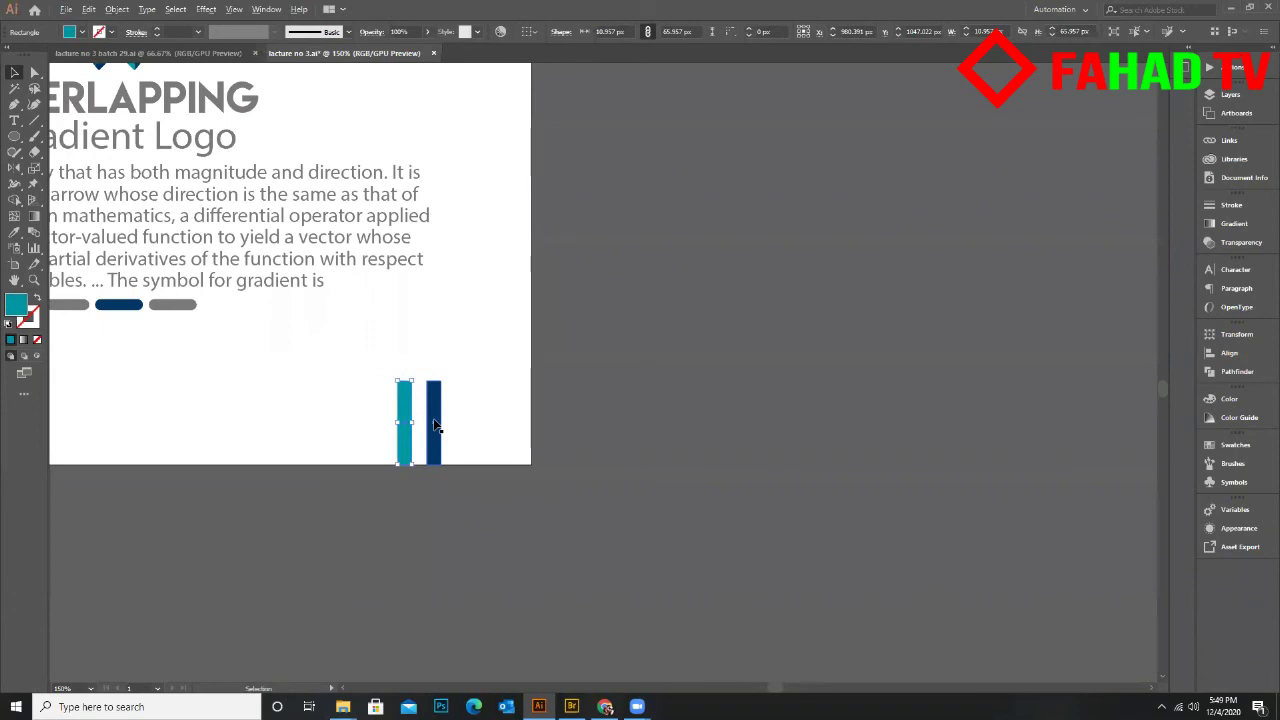
Try duplicating the dark blue bar directly to its right, freely and constrained horizontally, and undo each copy
alt+drag(437, 416, 474, 418)
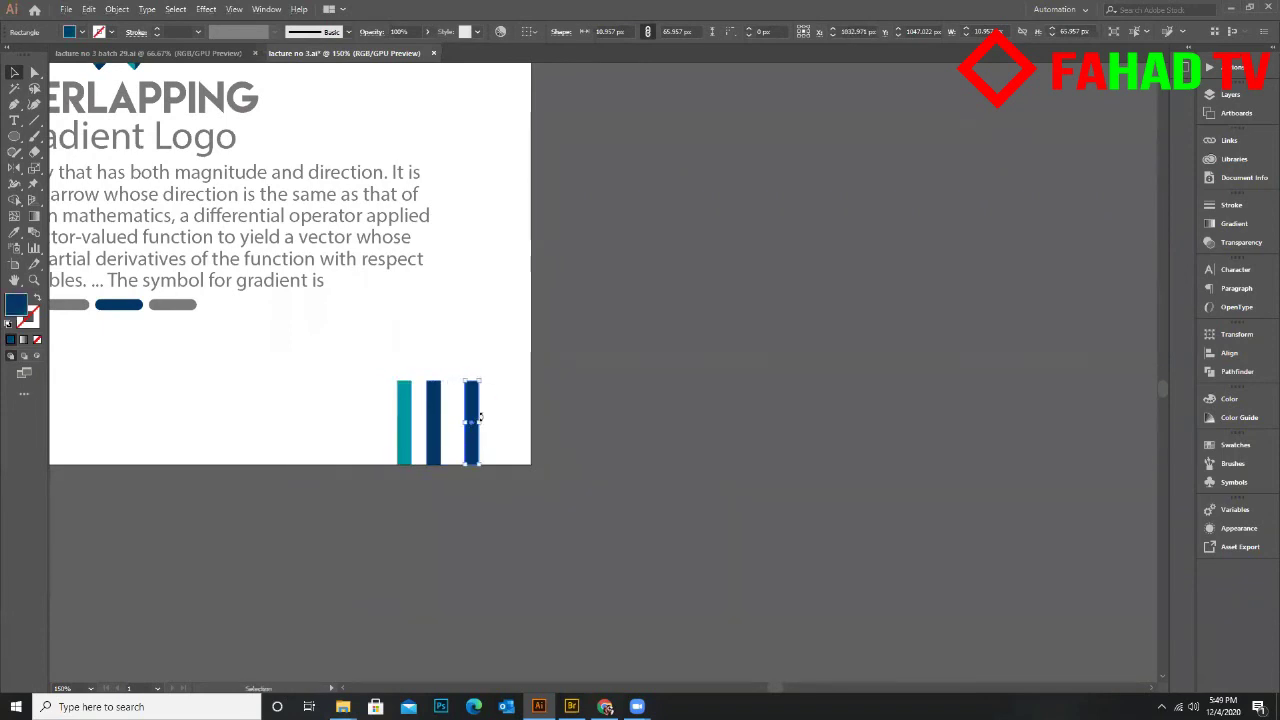
key(ctrl+z)
alt+shift+drag(435, 413, 486, 423)
key(ctrl+z)
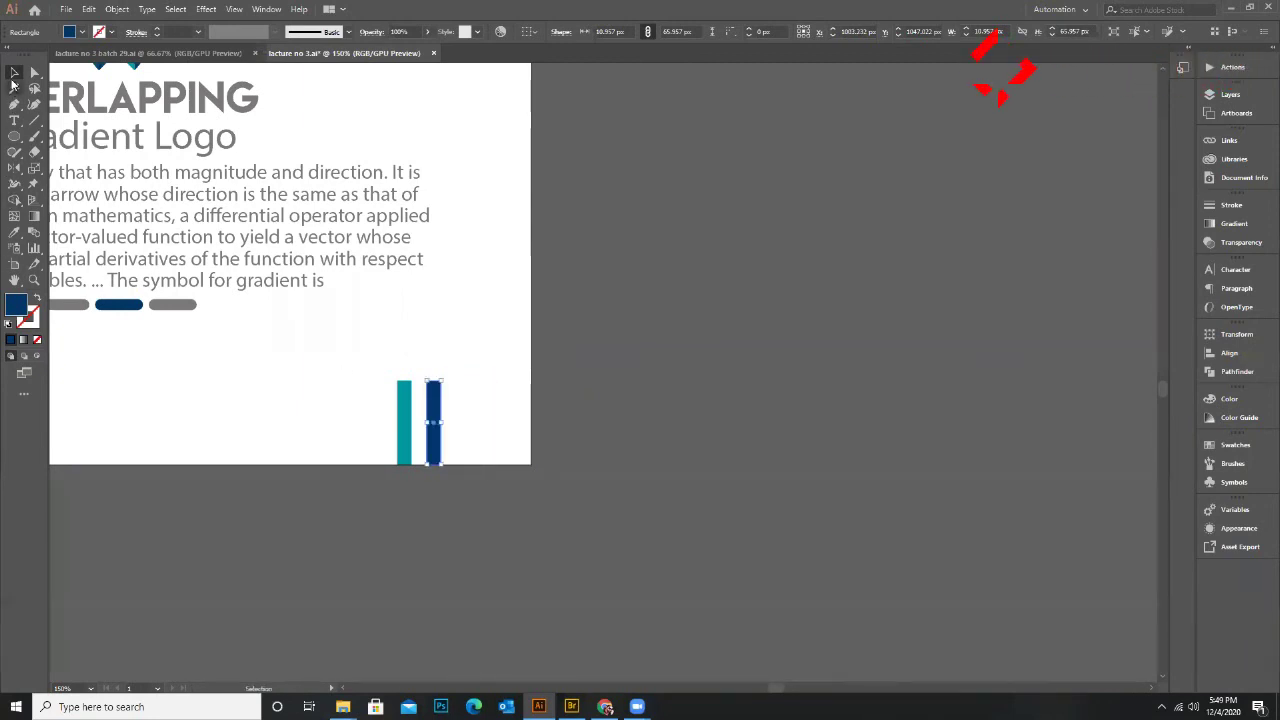
click(685, 375)
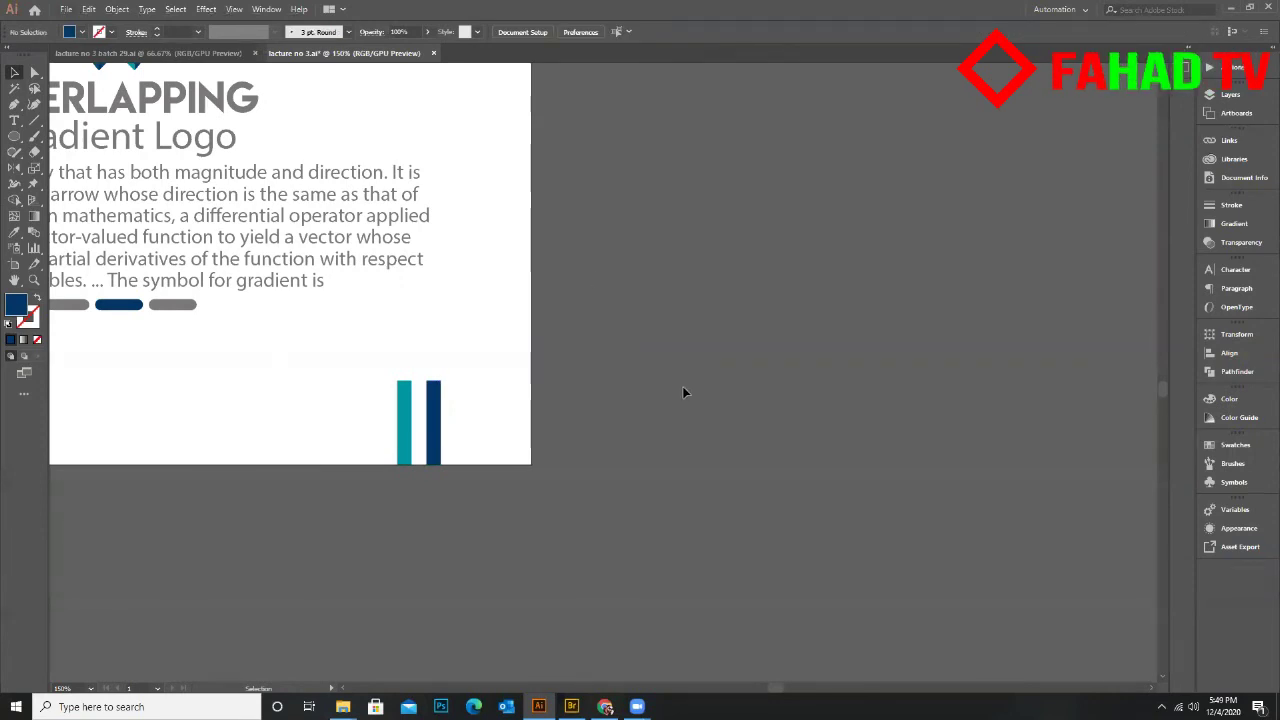
scroll(621, 357, down, 2)
scroll(600, 361, up, 1)
scroll(661, 373, down, 2)
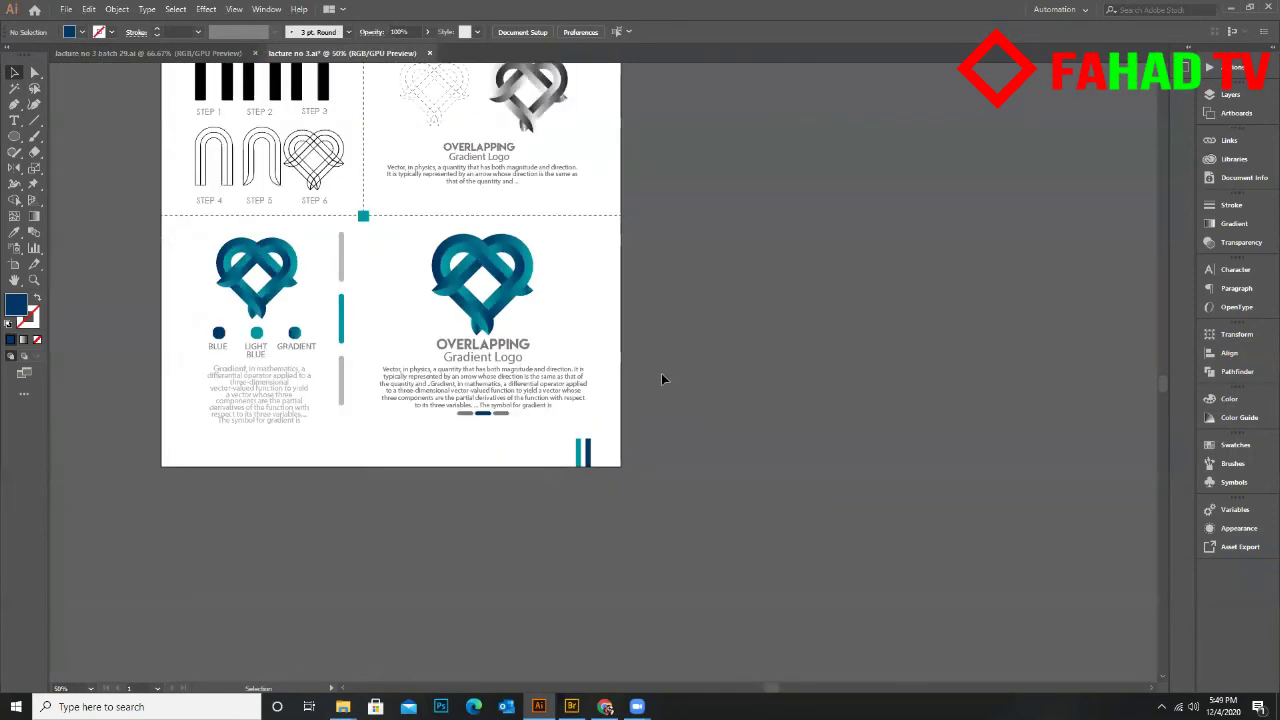
scroll(665, 374, up, 3)
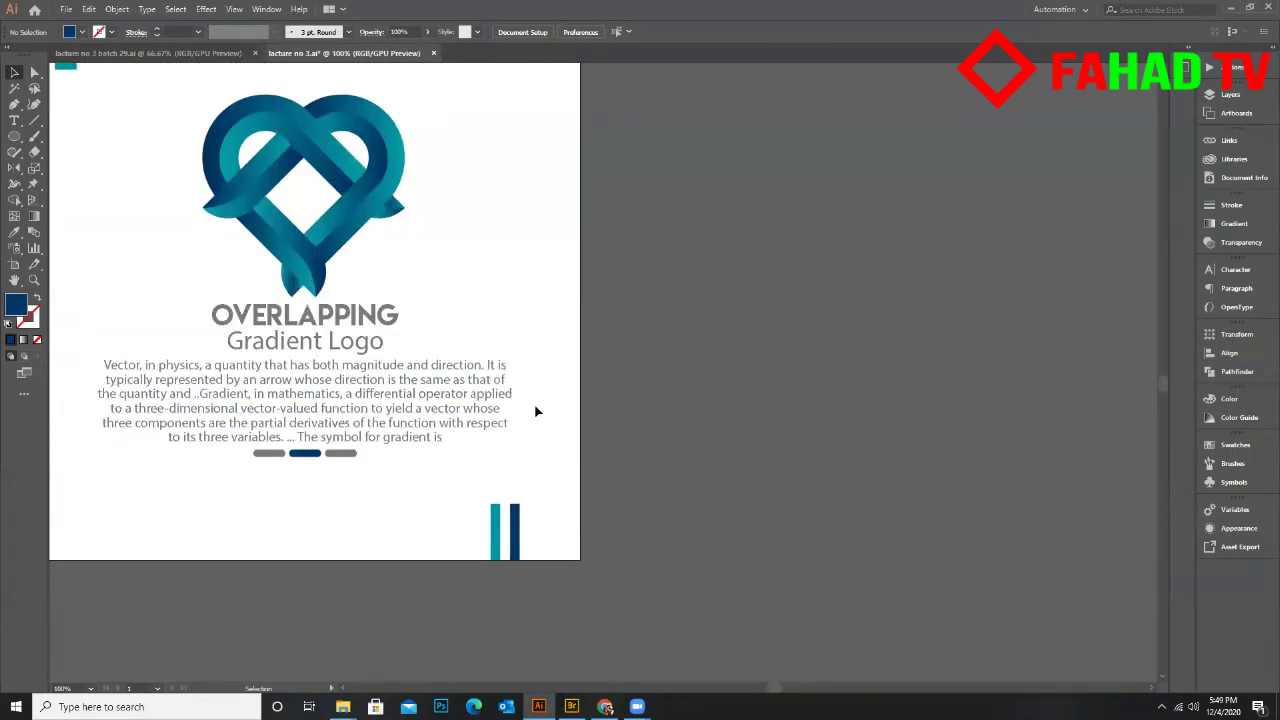